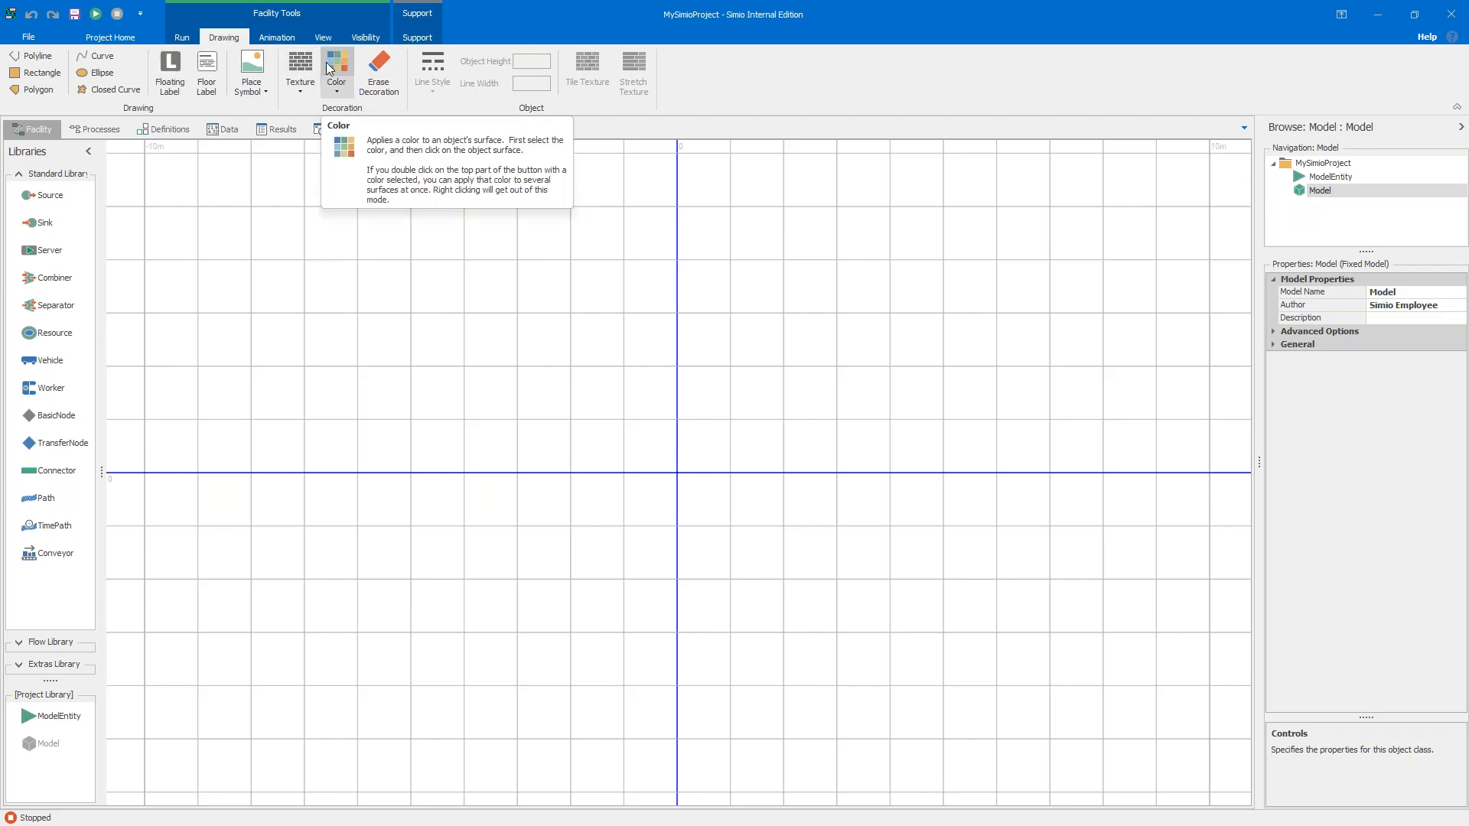
click(419, 38)
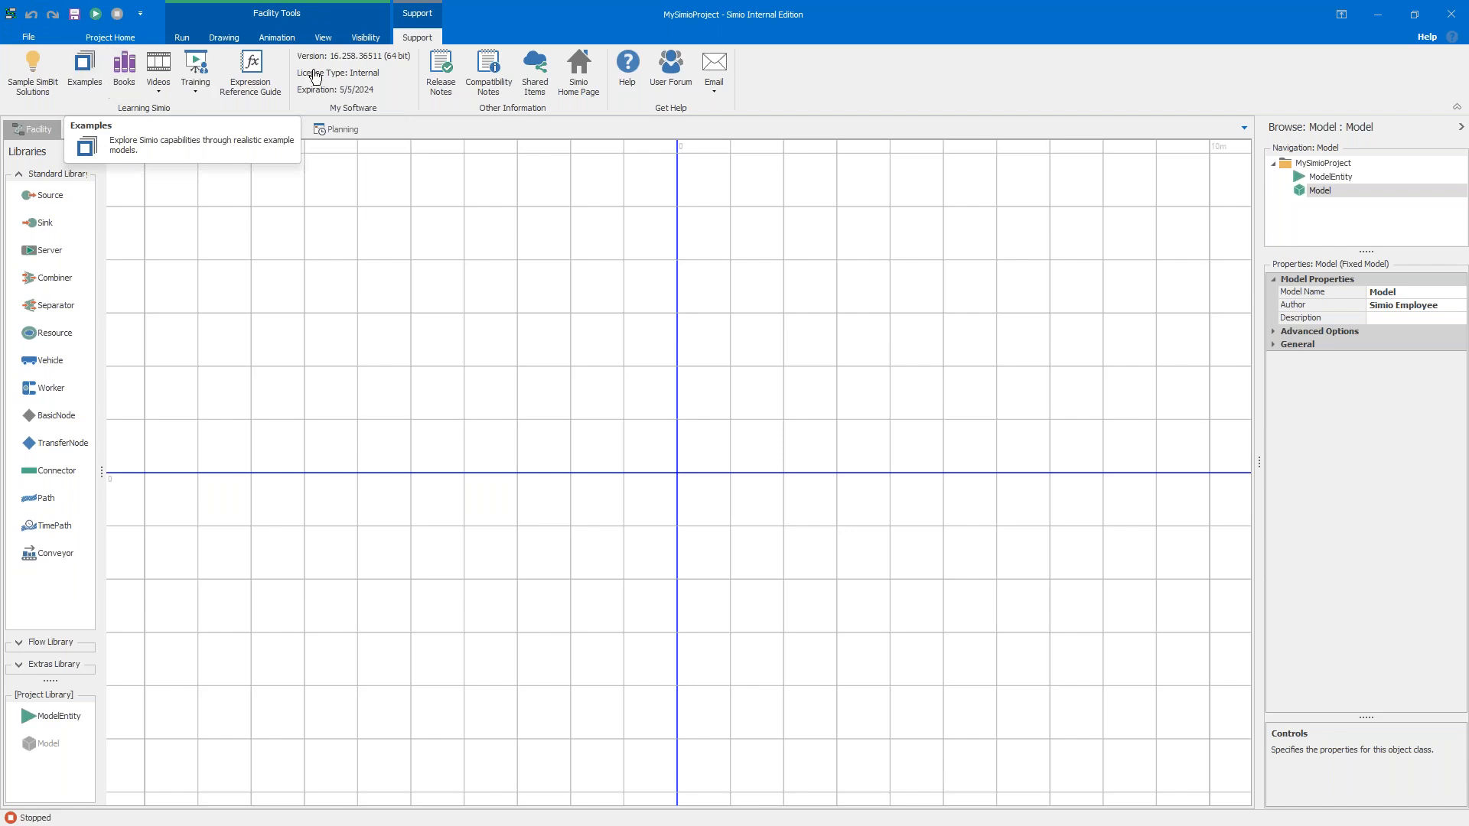
click(119, 39)
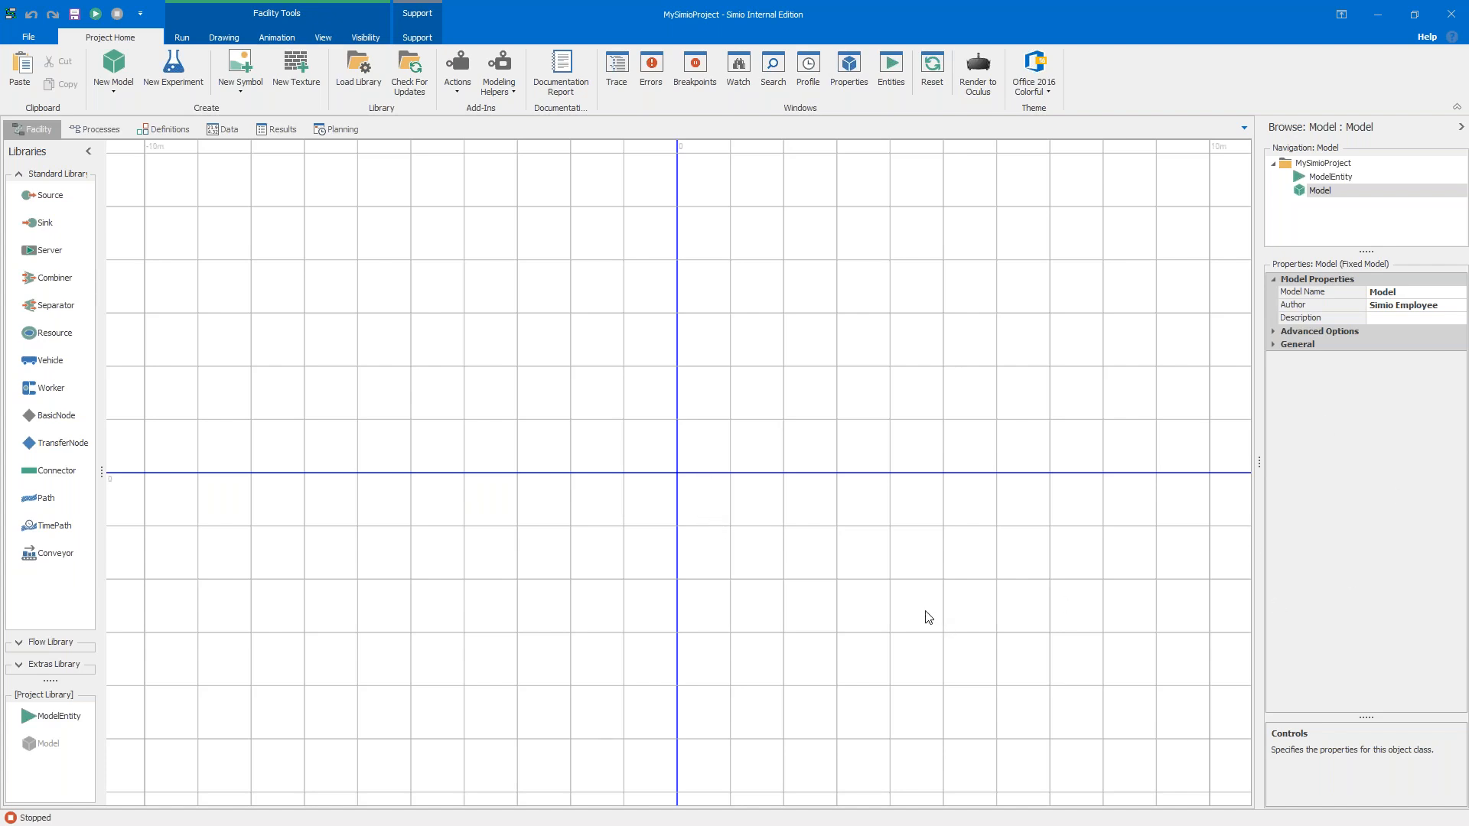
Step: Place a Source in the facility, a Server beside it, and two more Servers beyond that one, one above and one below it
scroll(830, 590, down, 3)
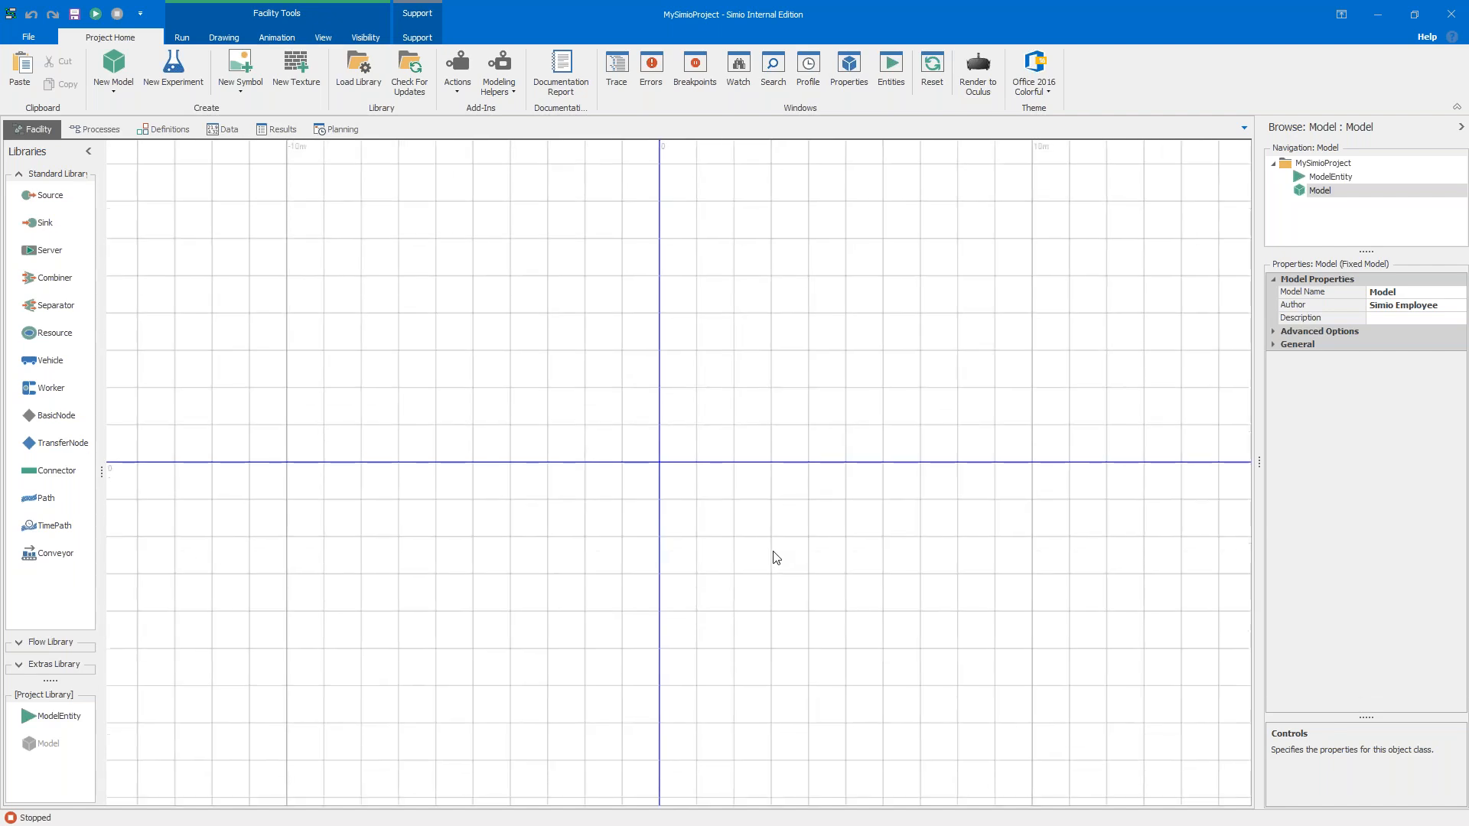
drag(67, 201, 329, 306)
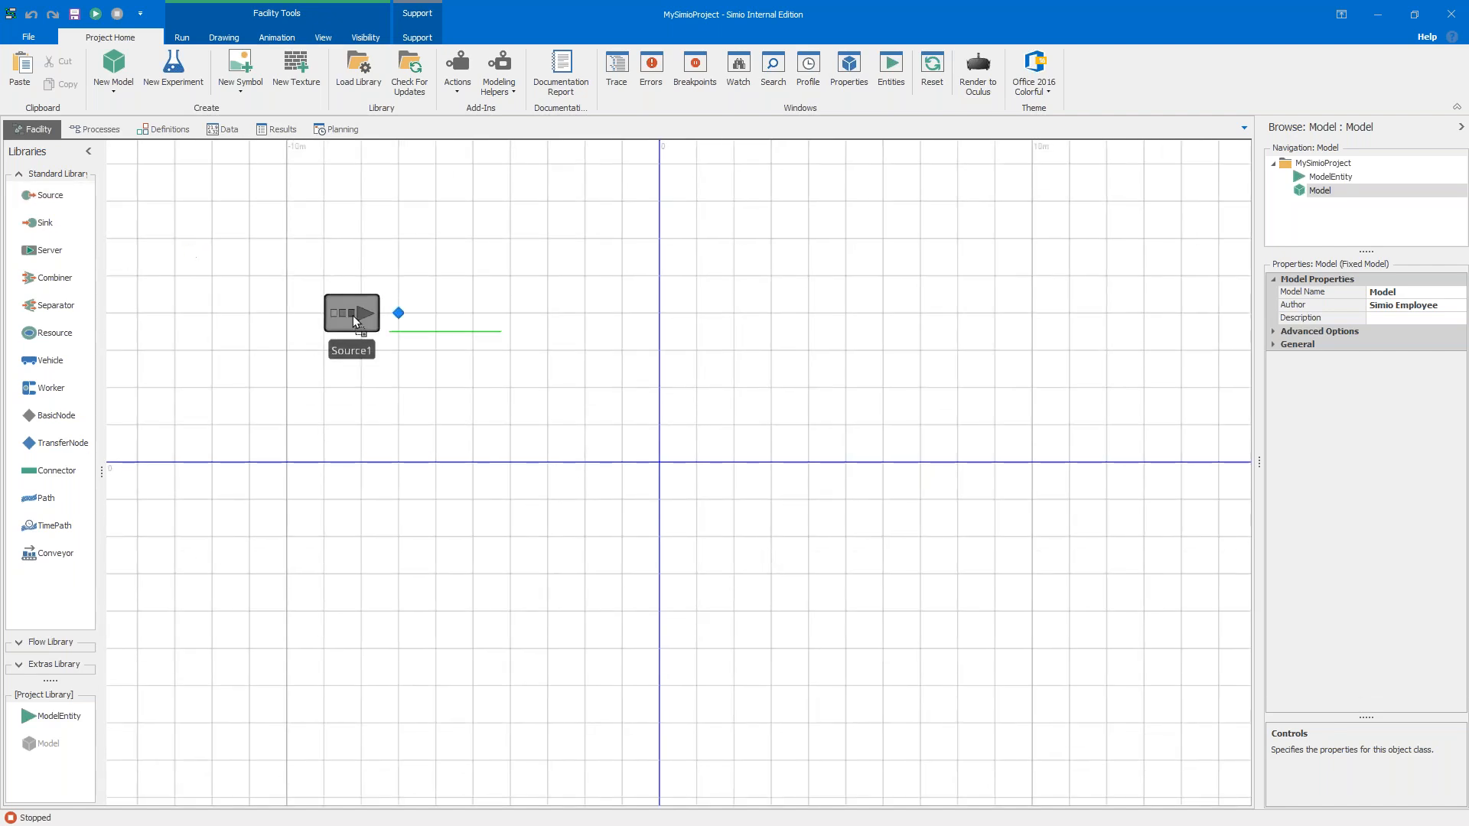
click(380, 479)
scroll(381, 479, down, 2)
drag(49, 250, 606, 370)
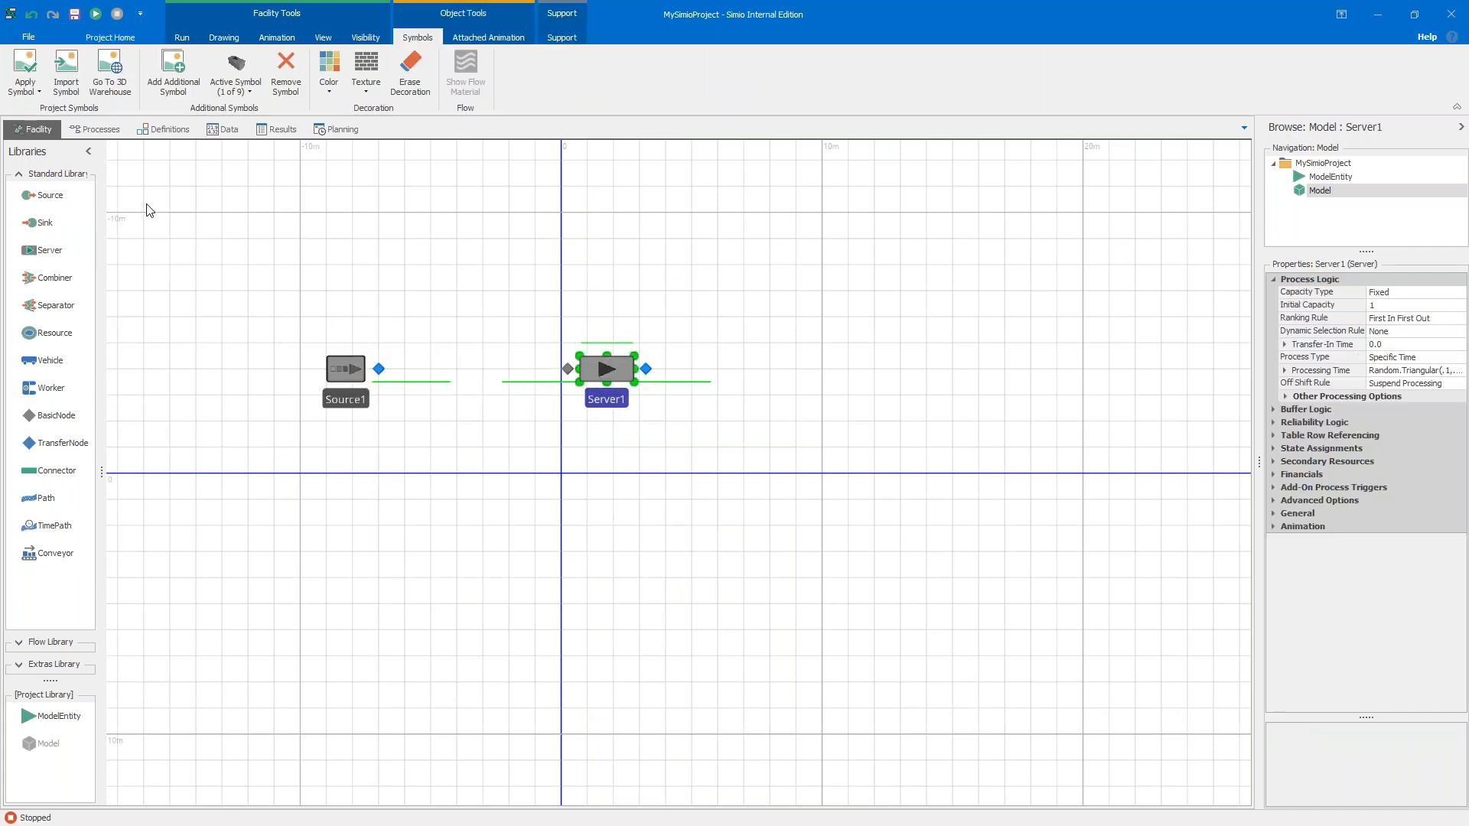
drag(72, 247, 822, 284)
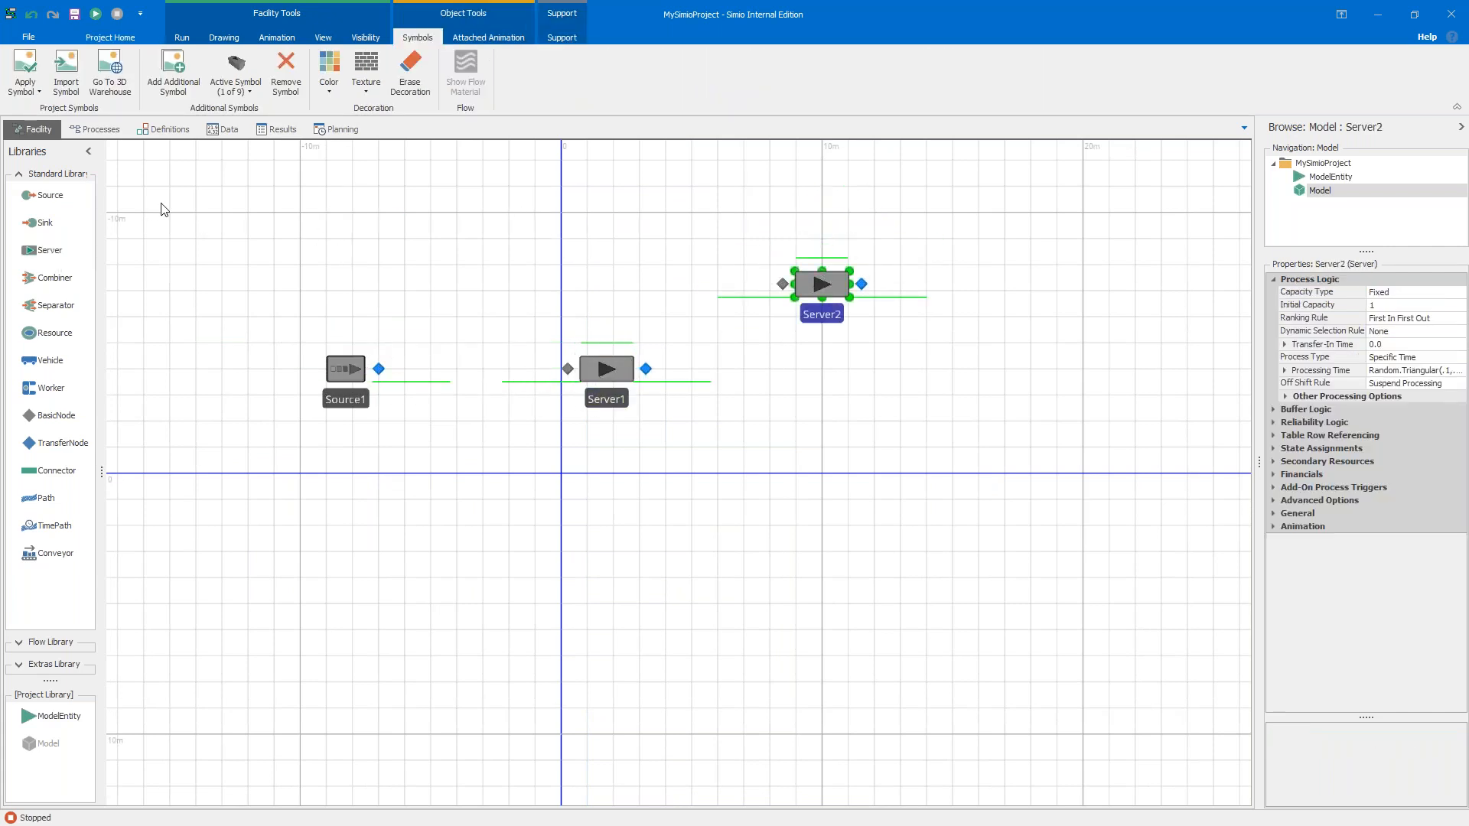
drag(61, 244, 848, 539)
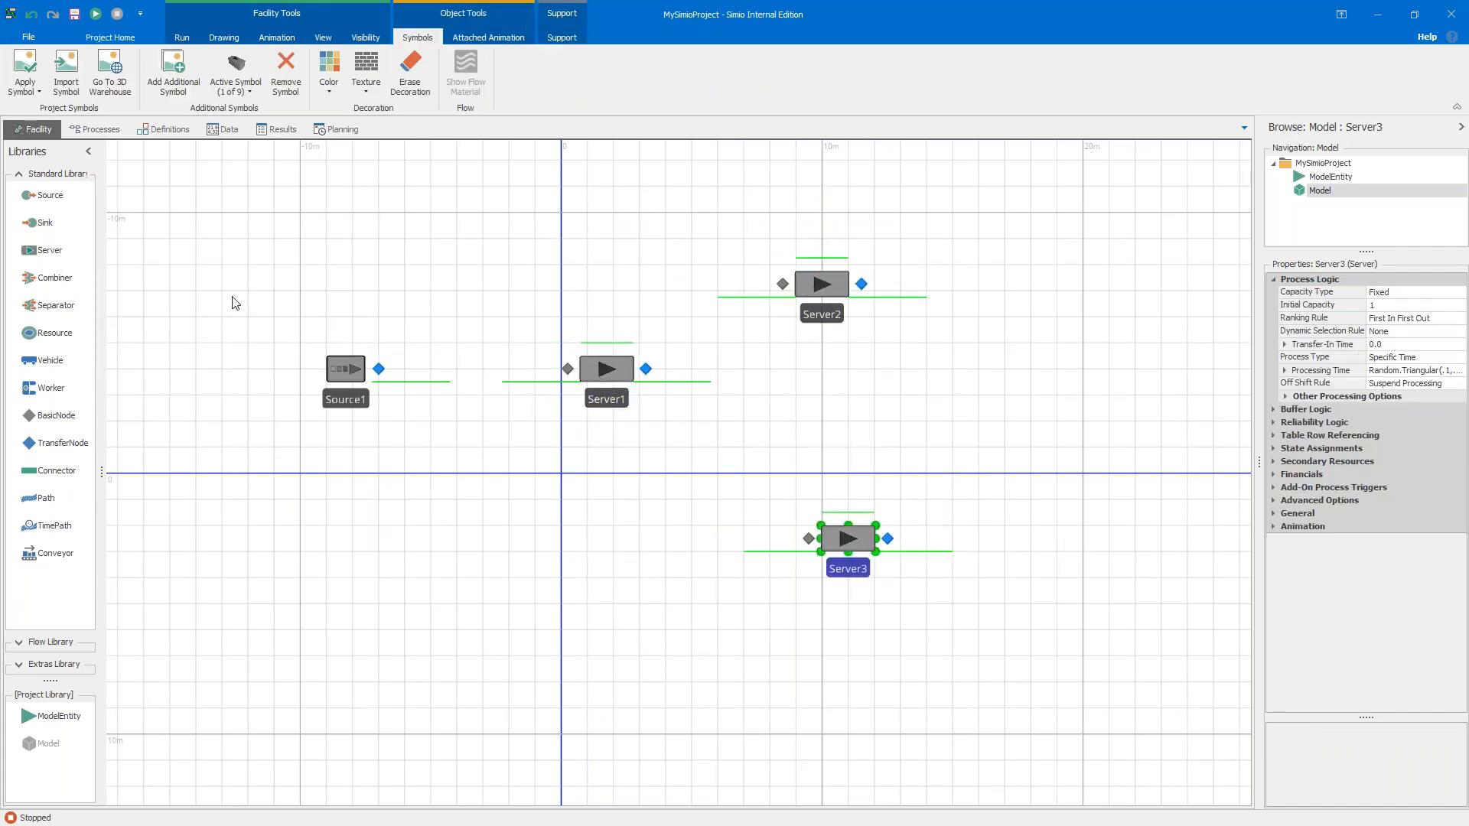
Step: Place a Sink beyond the three servers and a ModelEntity instance just below Source1
drag(61, 226, 1070, 381)
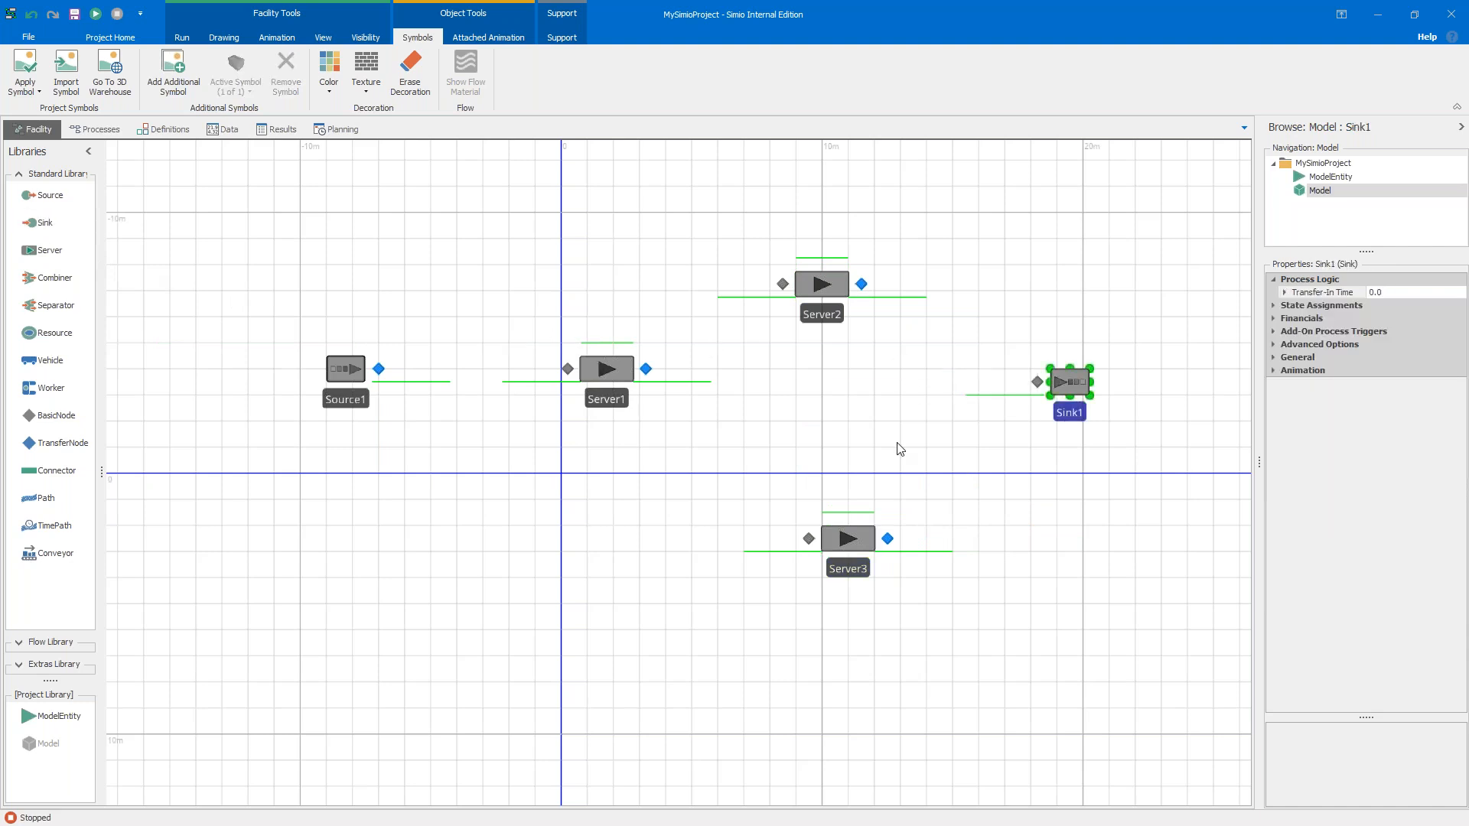
drag(48, 720, 360, 446)
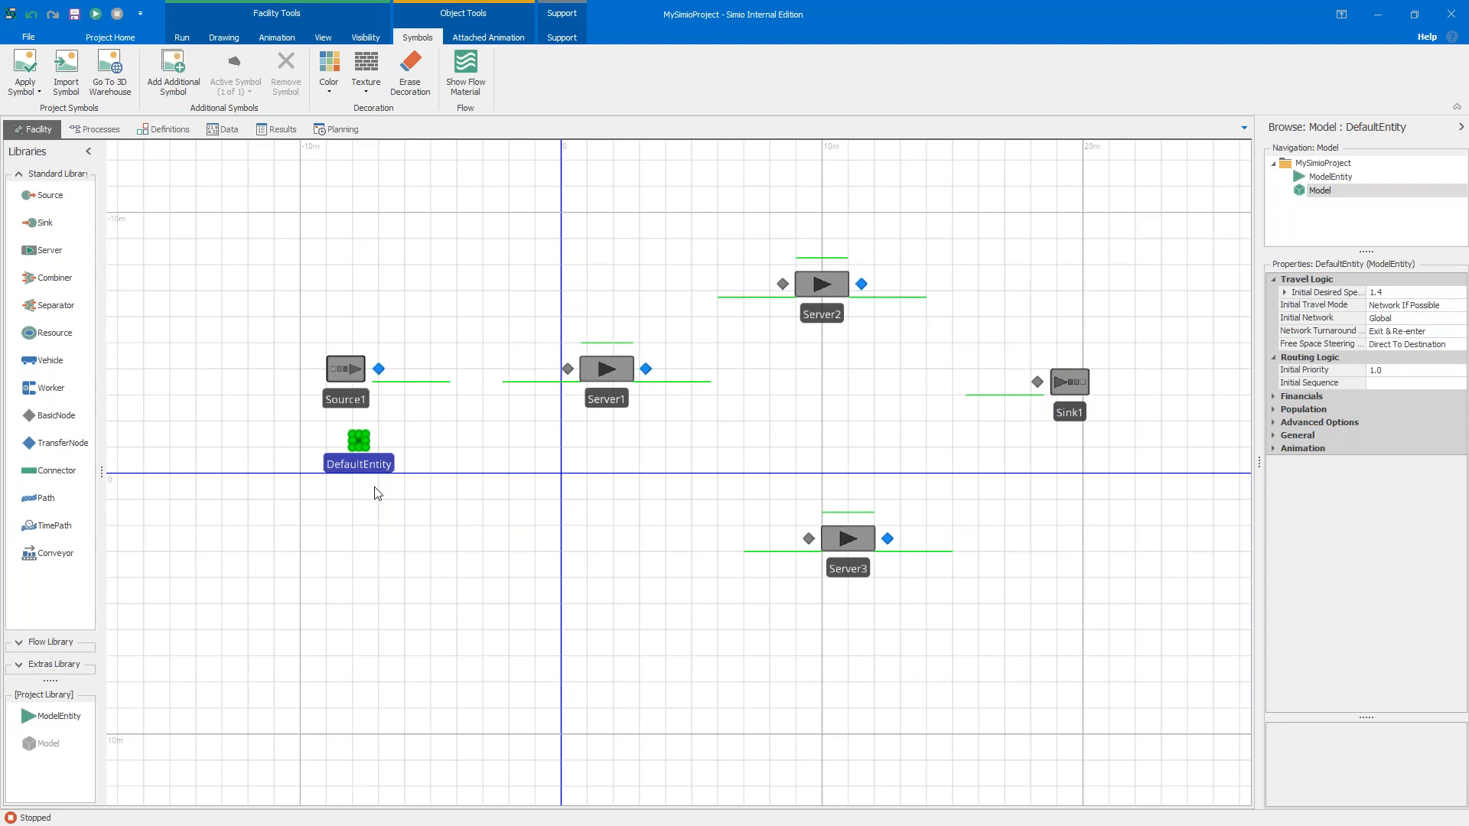
click(462, 569)
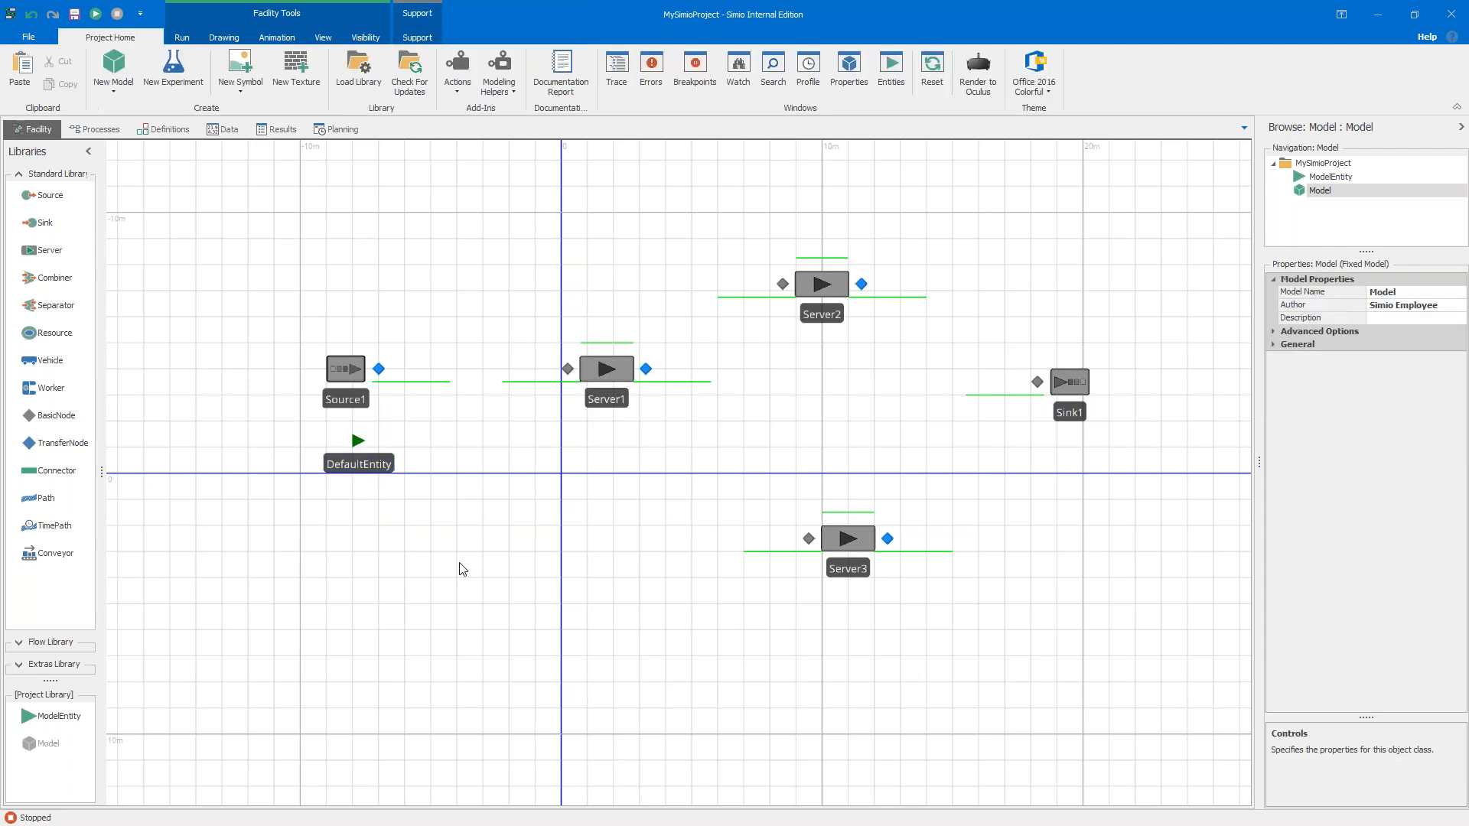
Step: Run the unlinked model twice, stopping each run, to watch how entities travel between the objects
click(96, 14)
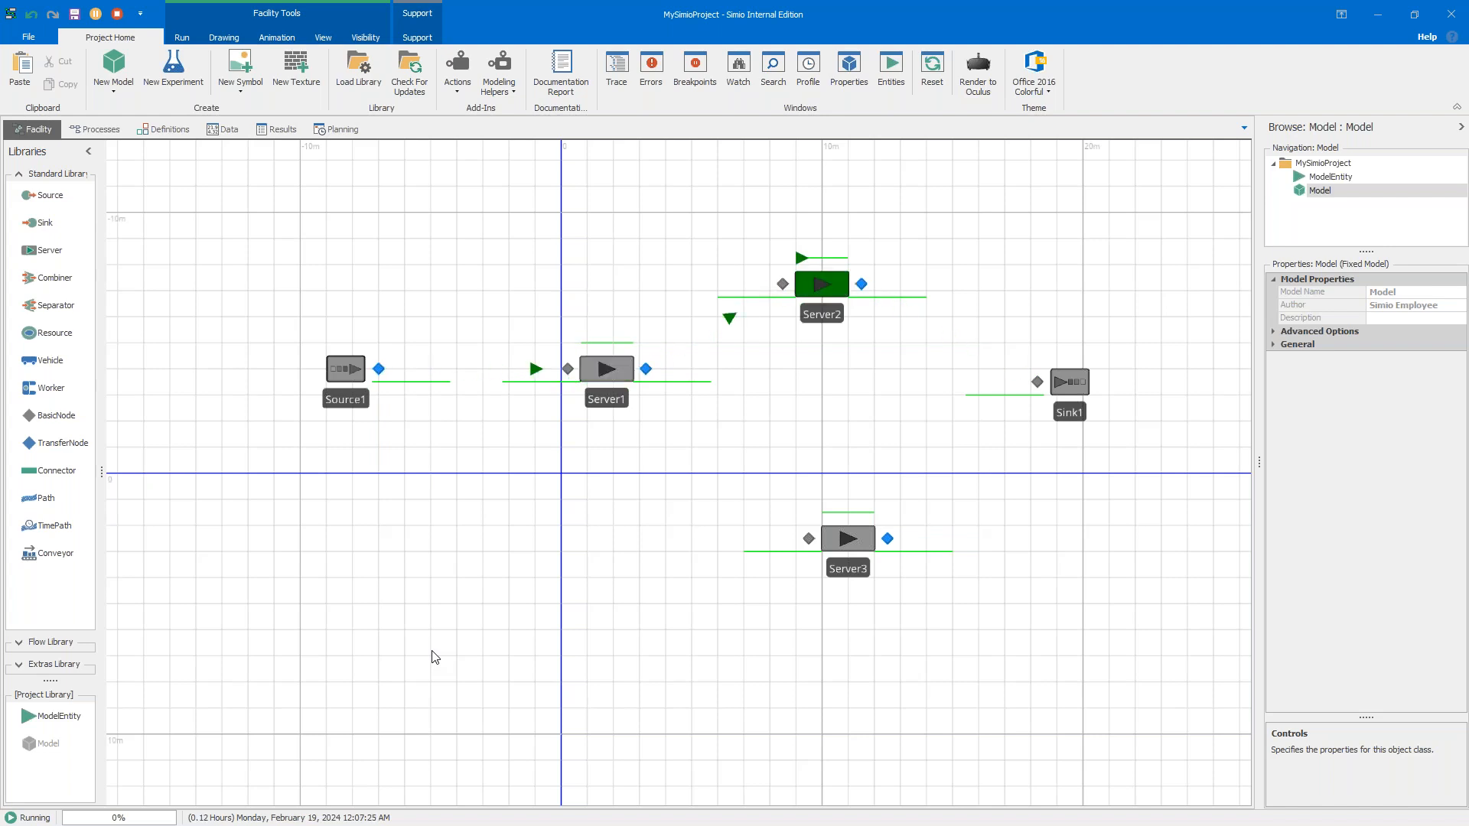
click(119, 15)
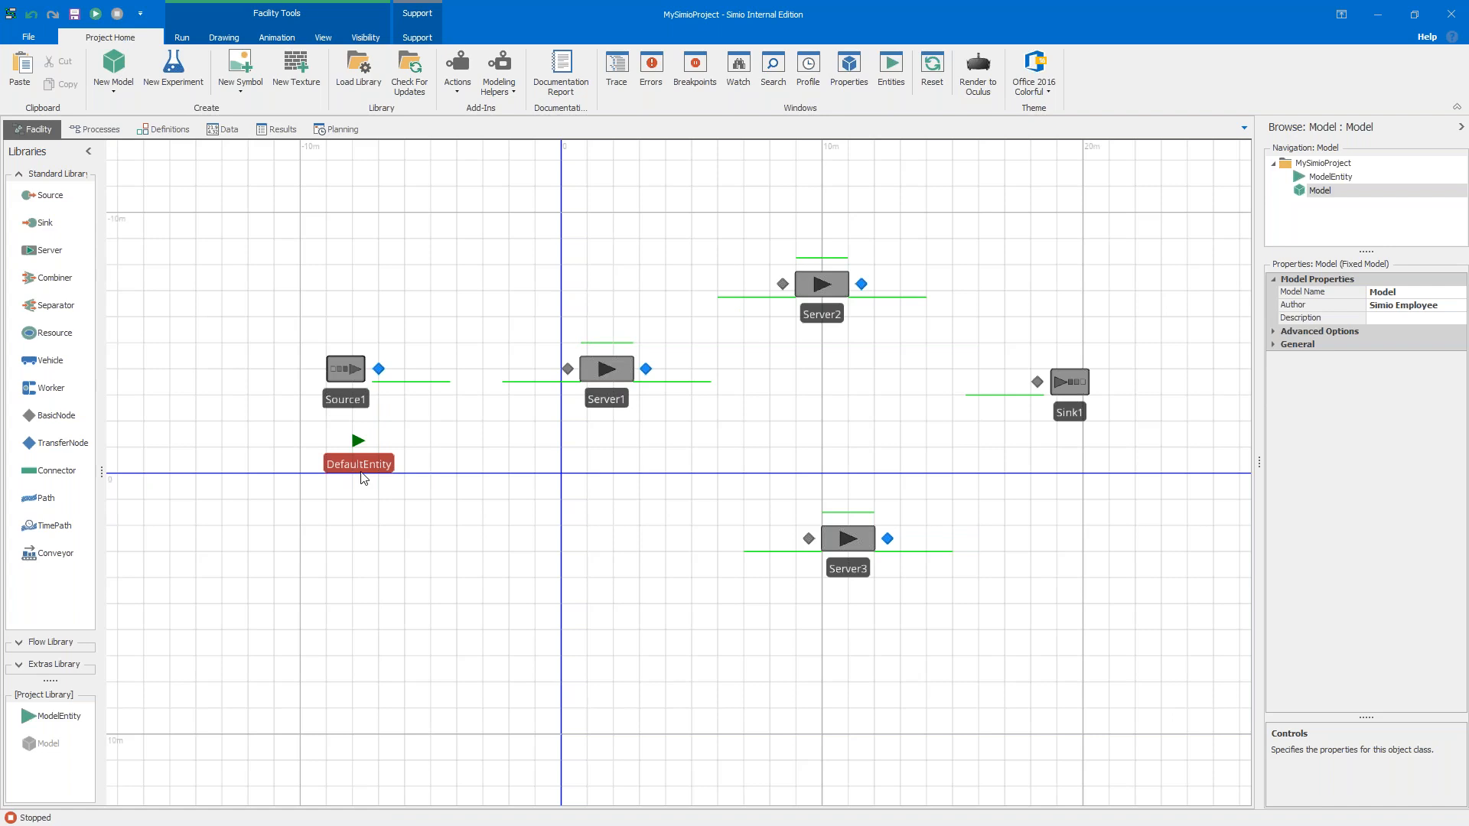
click(95, 14)
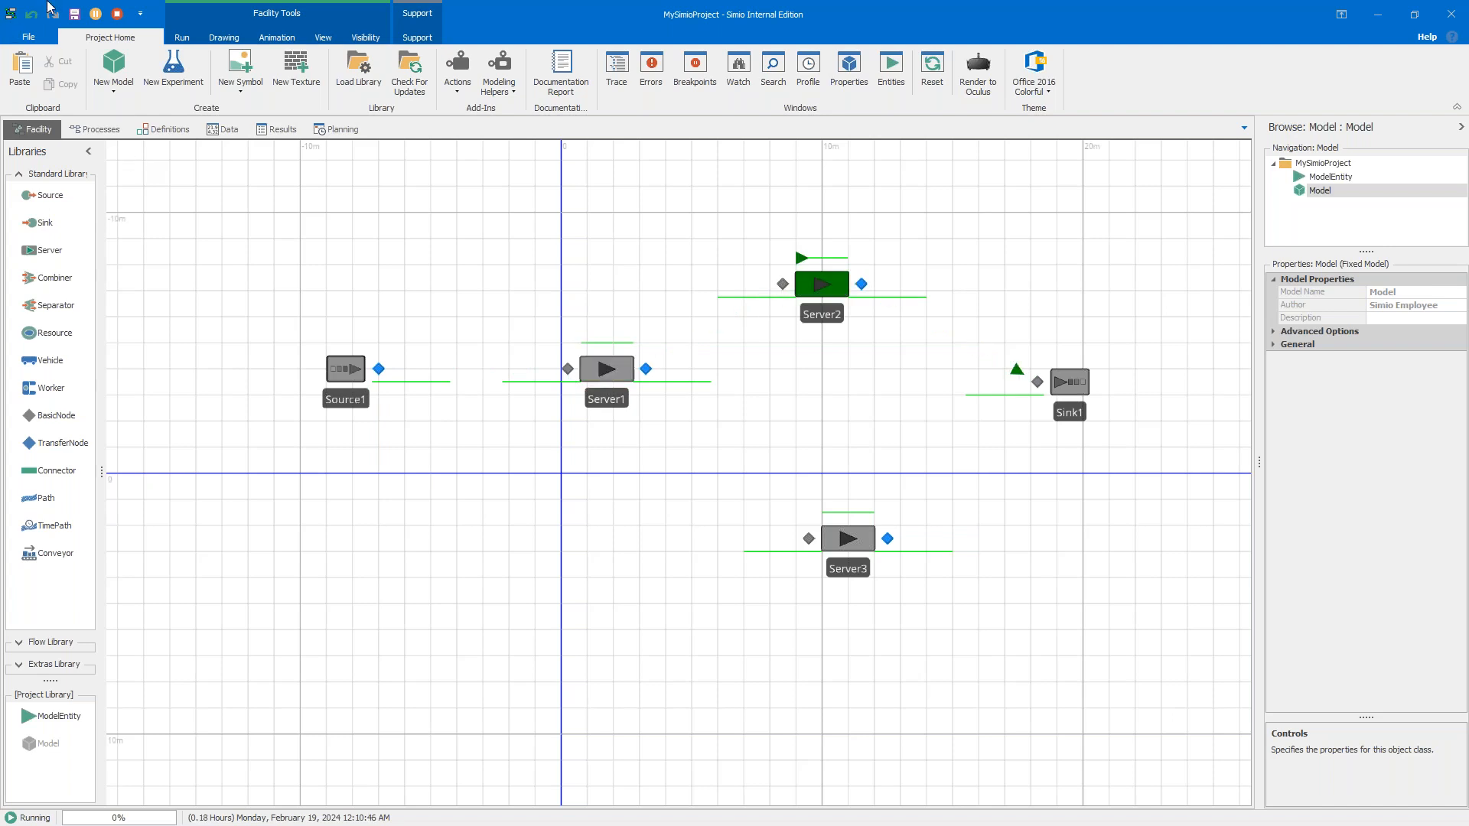
click(117, 17)
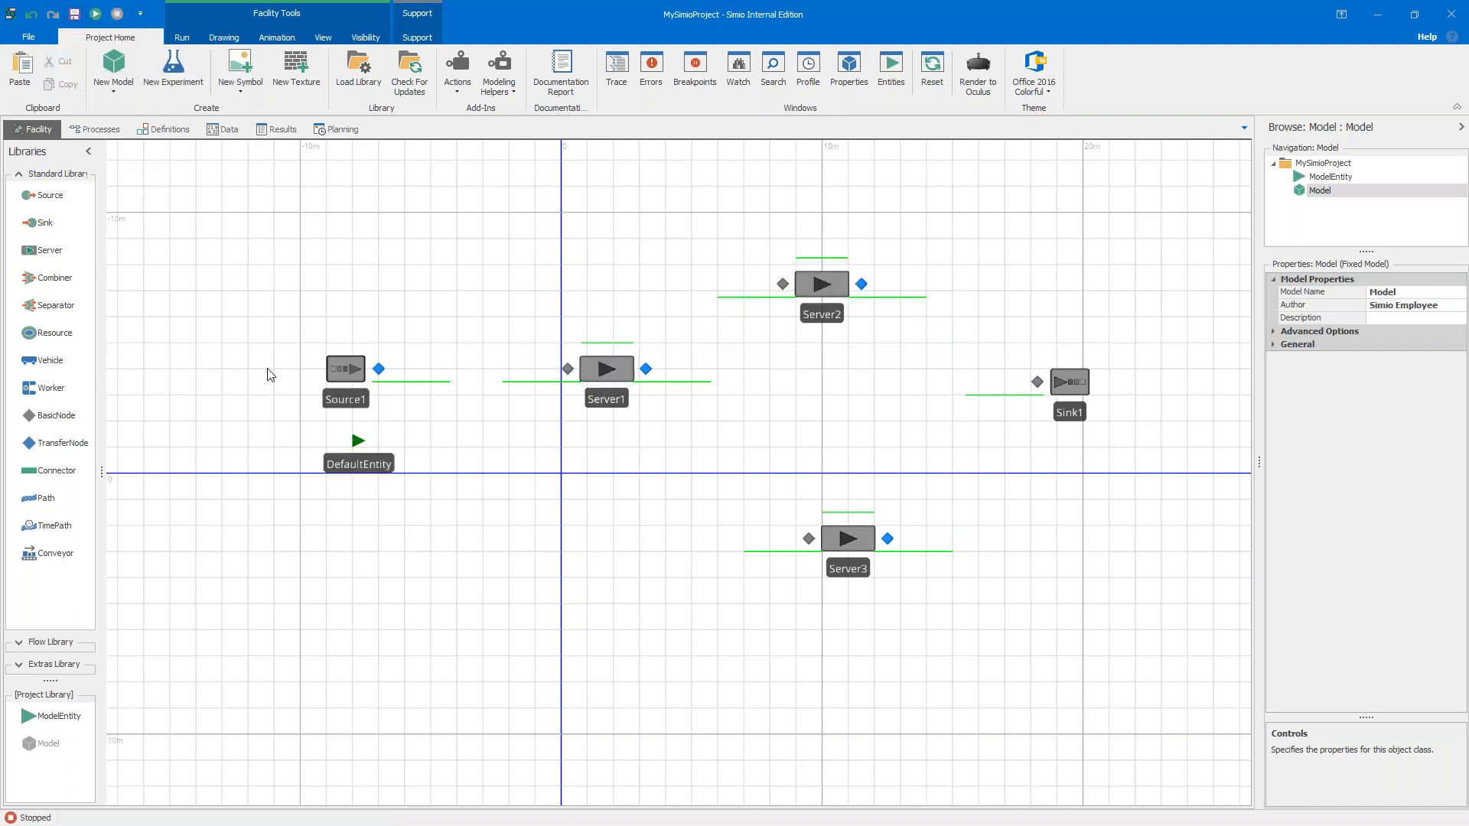
Step: Run the model, move Server3 closer to Server1 and shift Sink1 during the run, and stop it
click(96, 14)
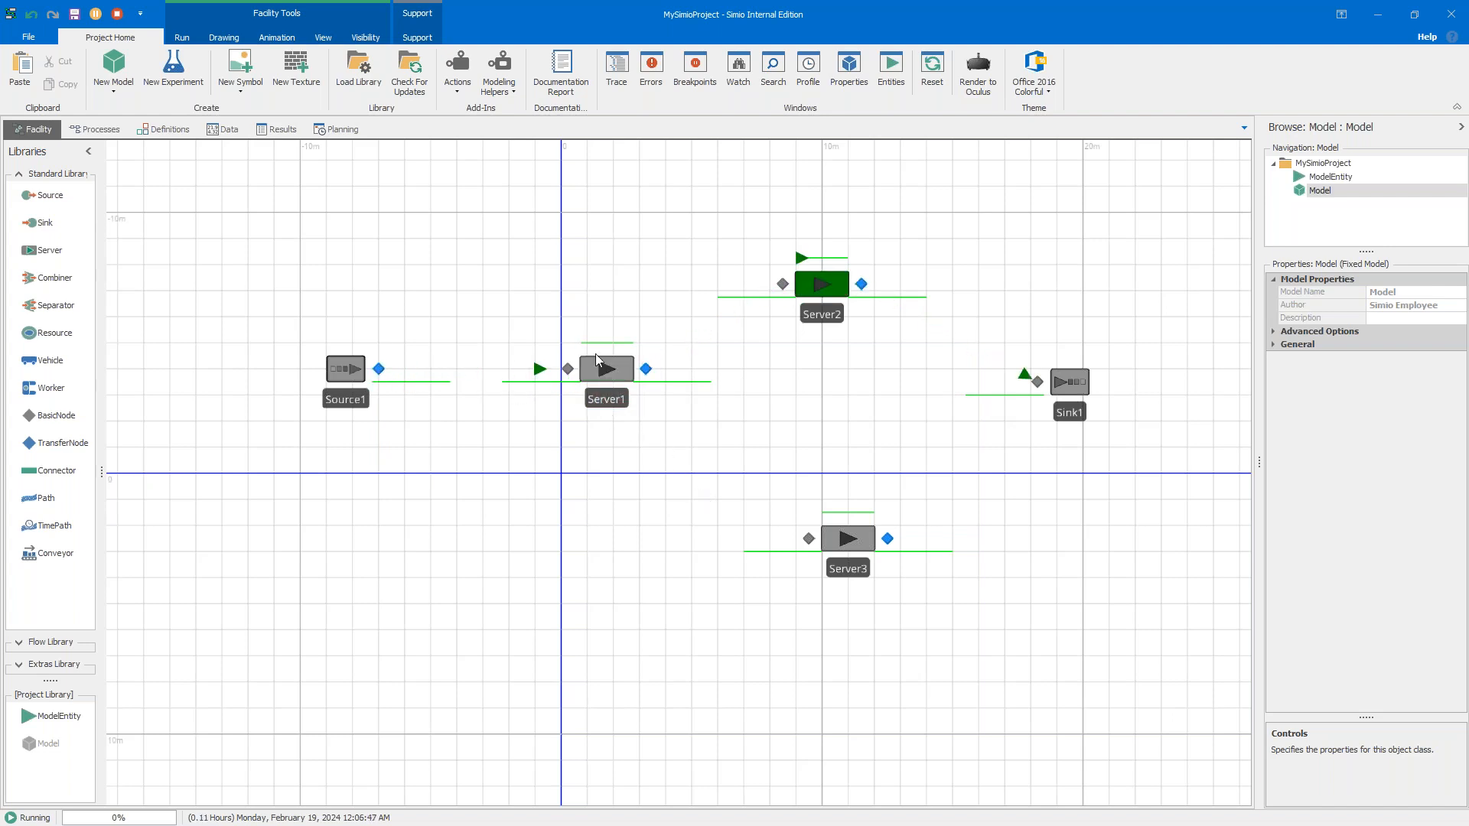
drag(850, 544, 732, 459)
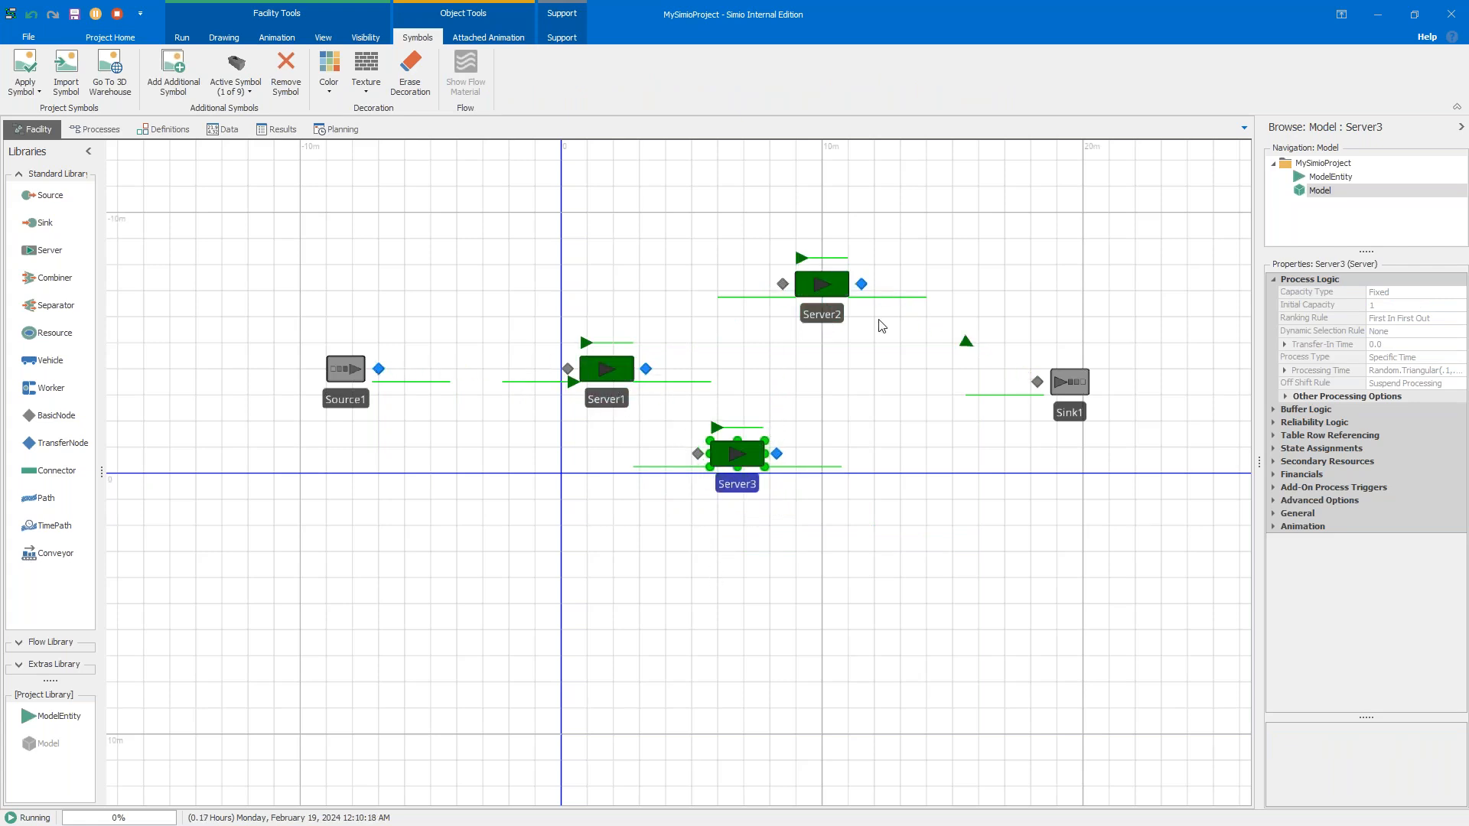
drag(1053, 375, 868, 466)
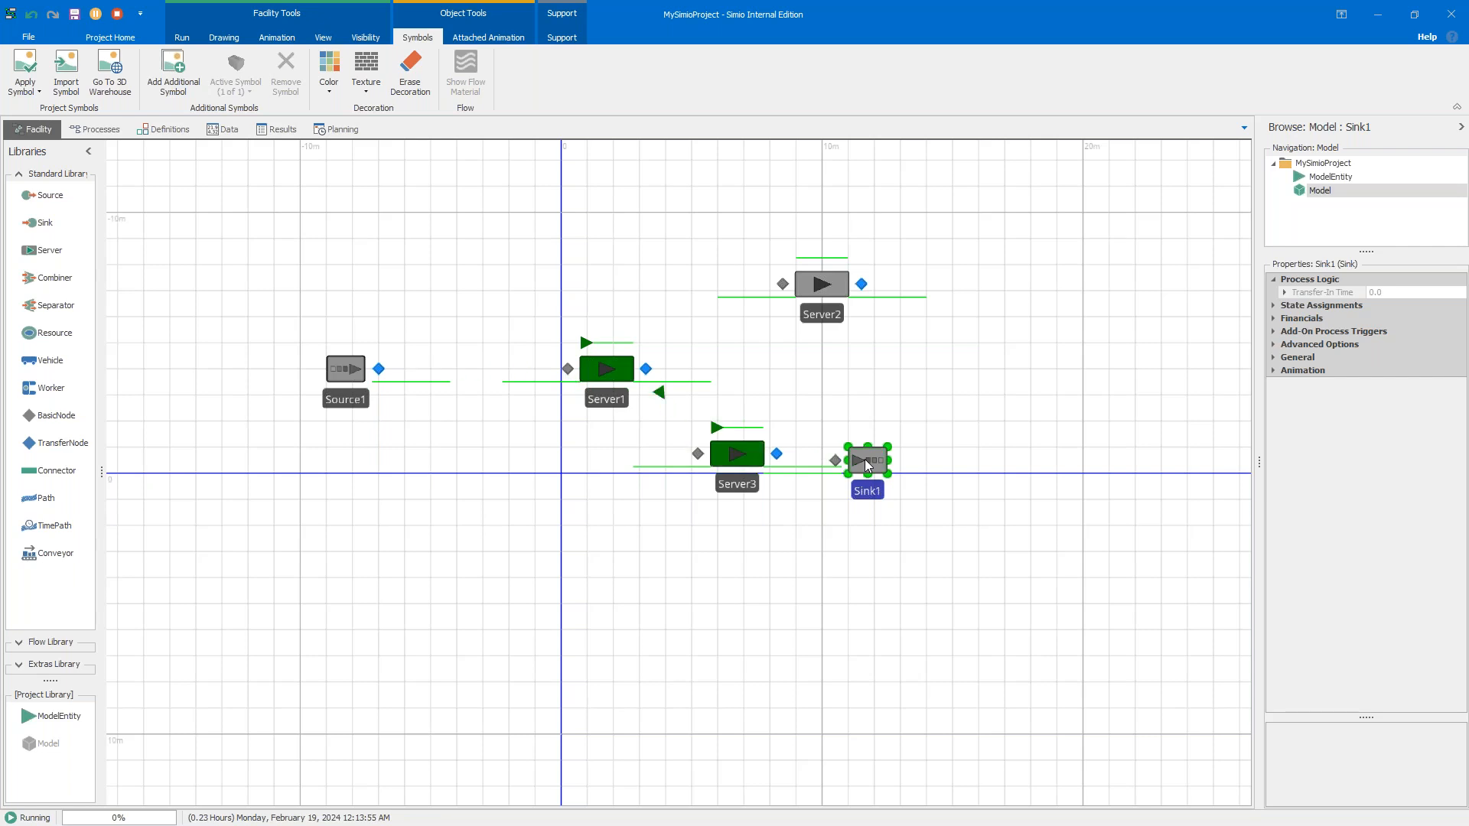
drag(1052, 409, 975, 496)
drag(849, 514, 1020, 430)
click(117, 14)
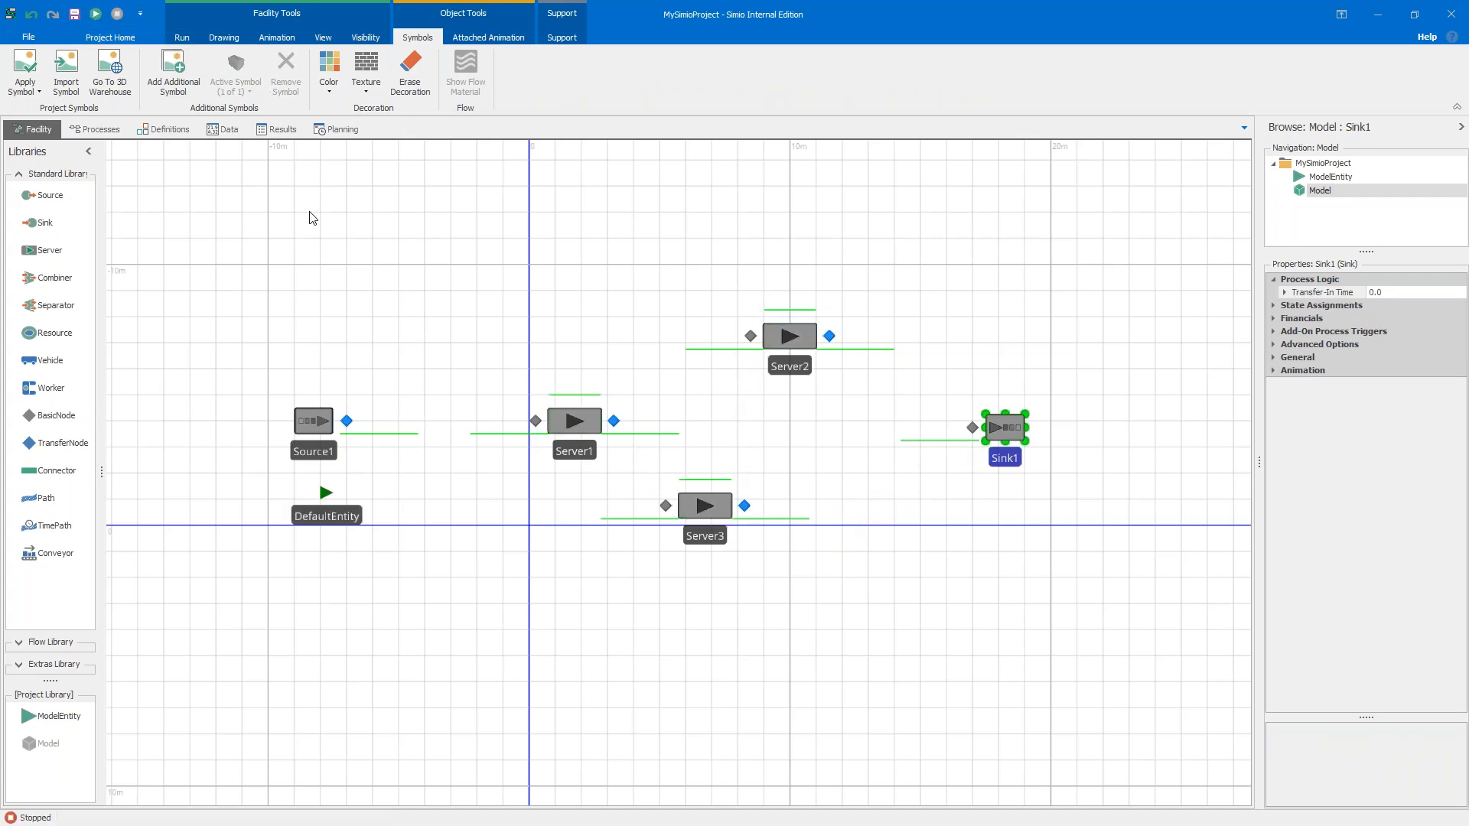
Step: Draw paths from Source1's output node to Server1's input node and from Server1's output node to Server2's input node
click(53, 499)
click(348, 420)
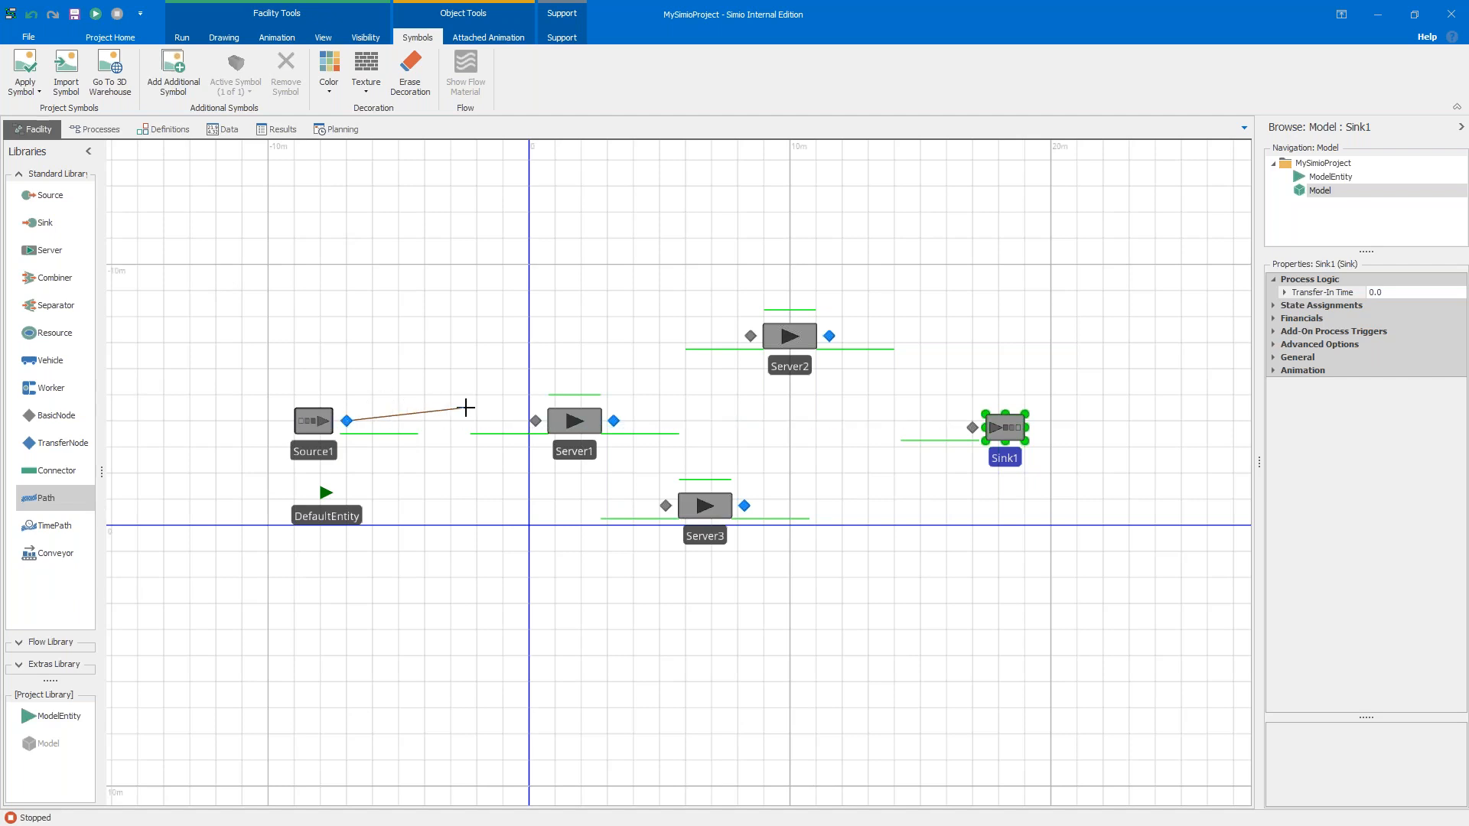
click(536, 420)
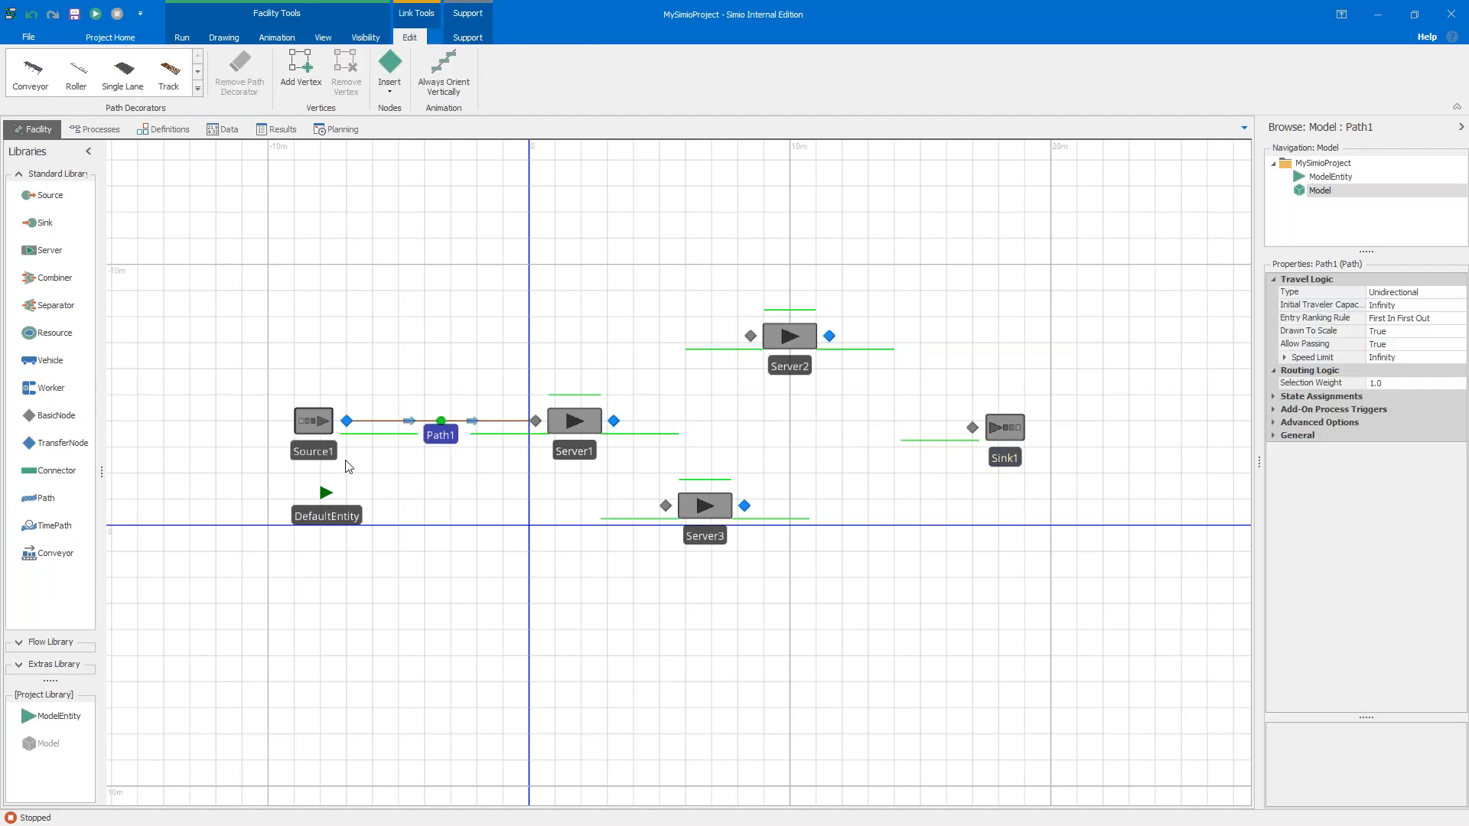
click(61, 501)
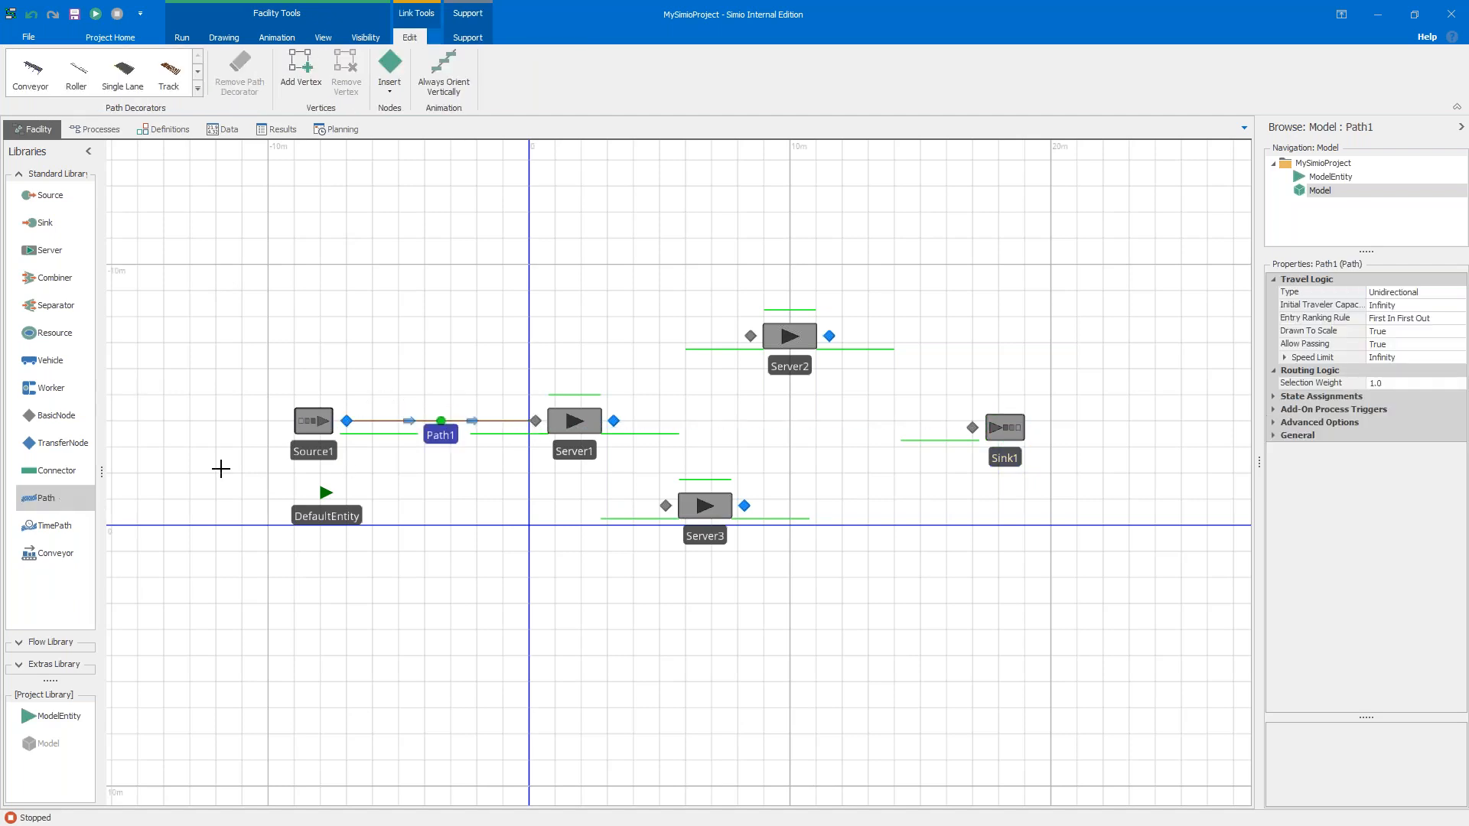
click(614, 420)
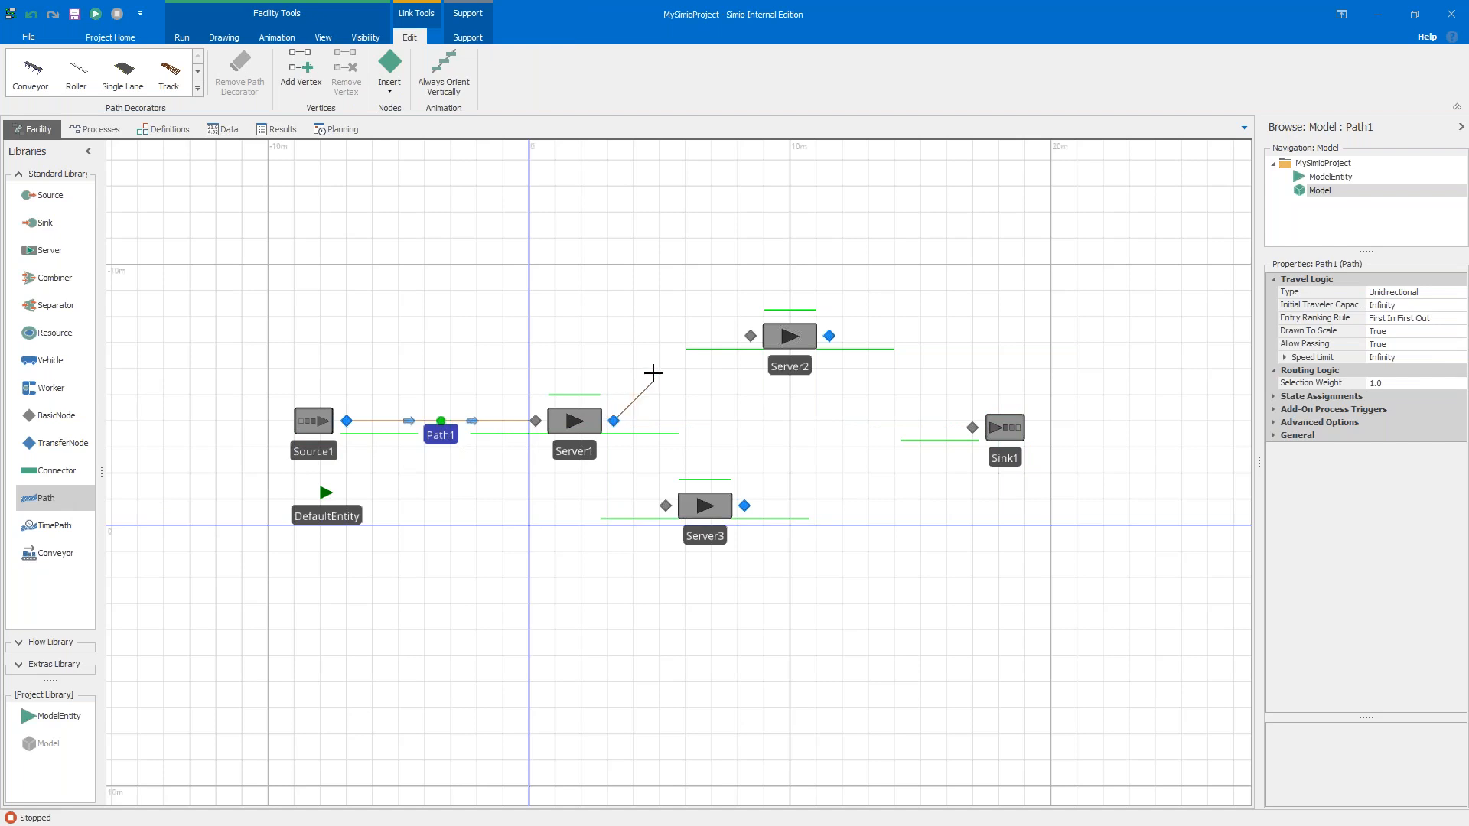
click(751, 336)
Step: Draw a path from Server1's output node to Server3's input node and move Server3 farther from Server1, below Server2
click(49, 504)
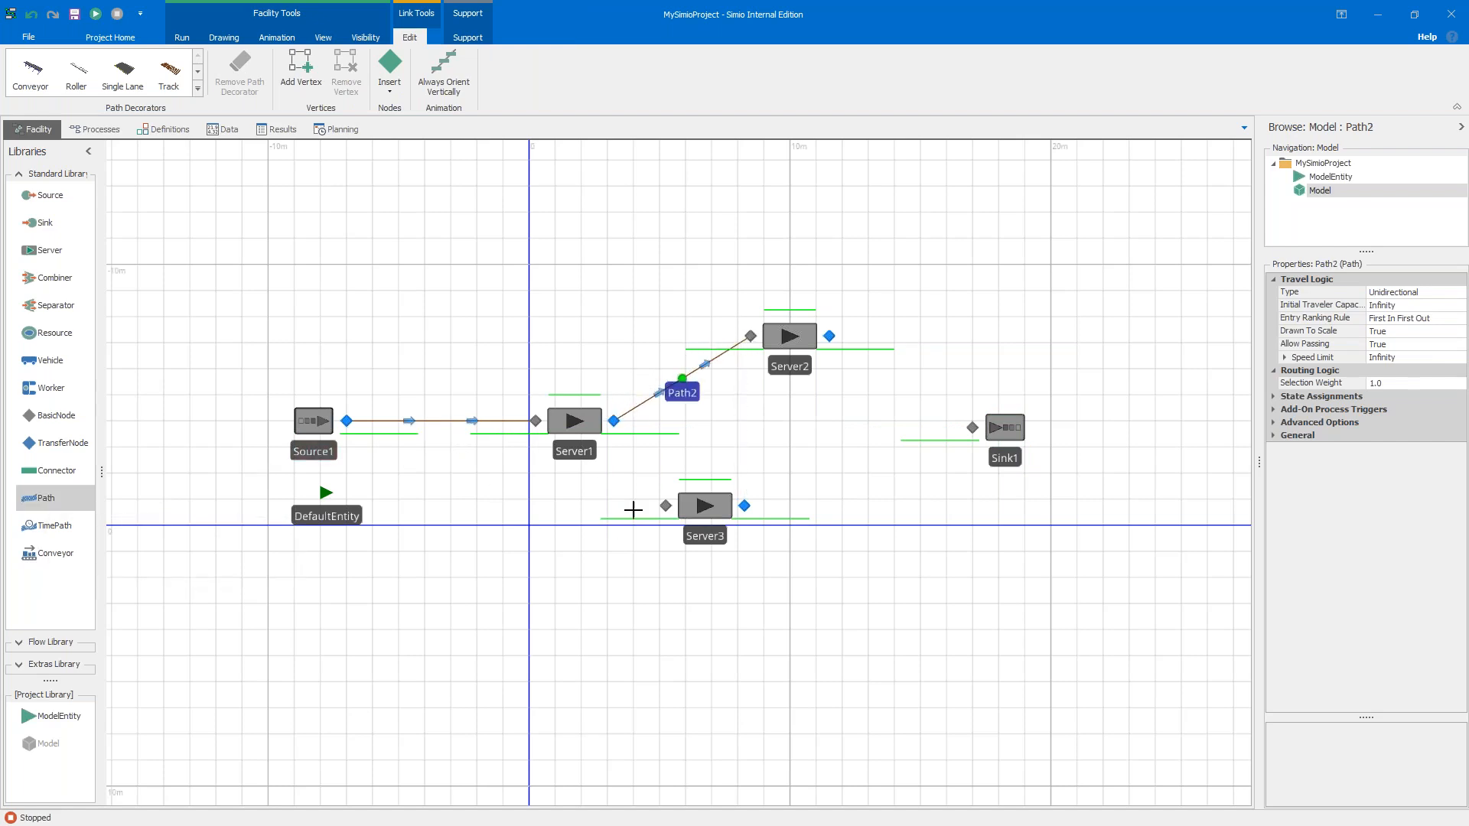
click(614, 421)
click(665, 506)
drag(712, 521, 842, 532)
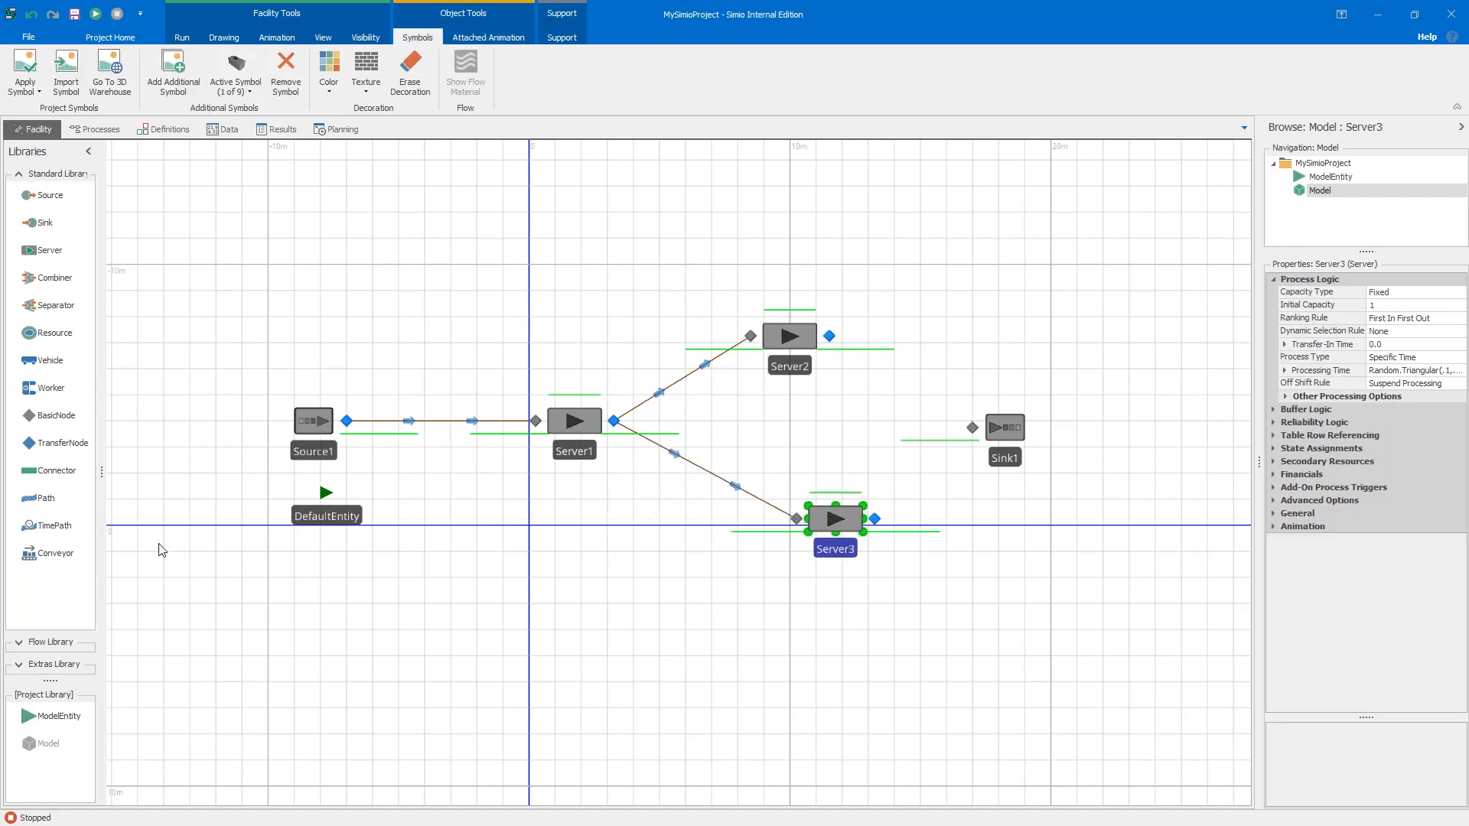
Step: Draw paths from the output nodes of Server2 and Server3 to Sink1's input node
click(828, 335)
click(973, 427)
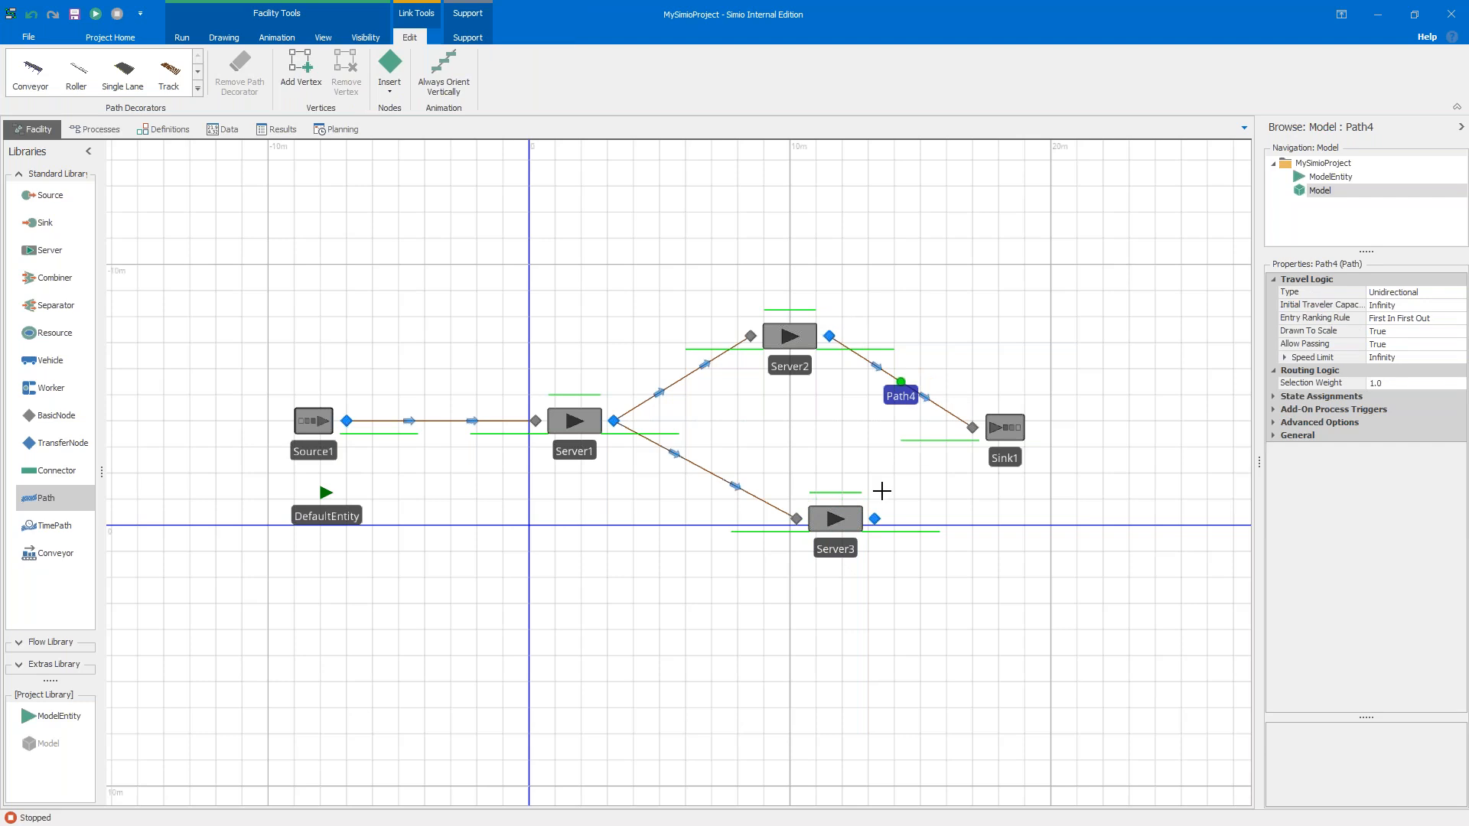
click(876, 519)
click(972, 428)
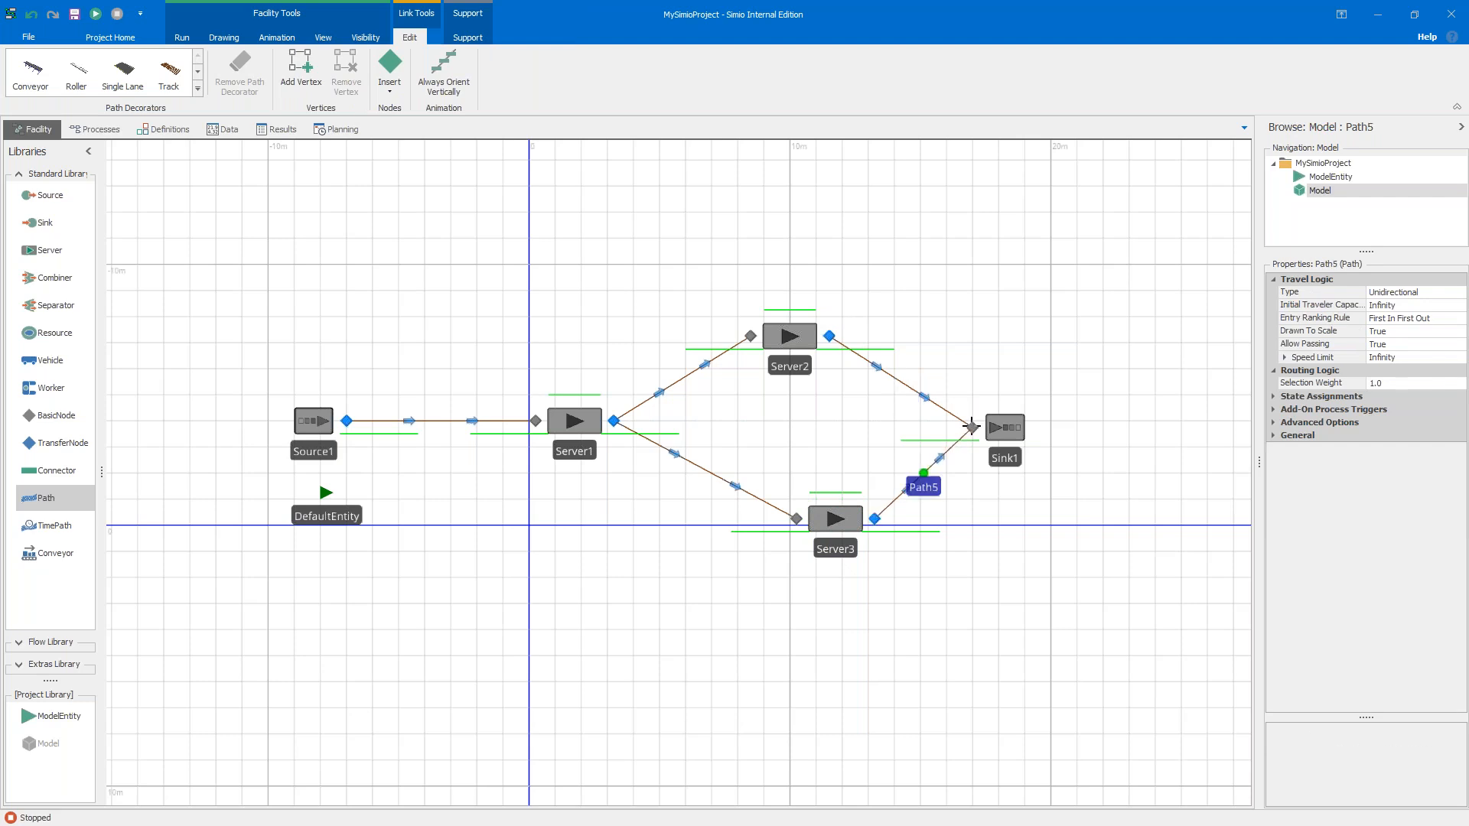
click(955, 284)
Step: Run the linked model and reposition Server2, Server3 and Sink1 closer to Server1 during the run
click(97, 14)
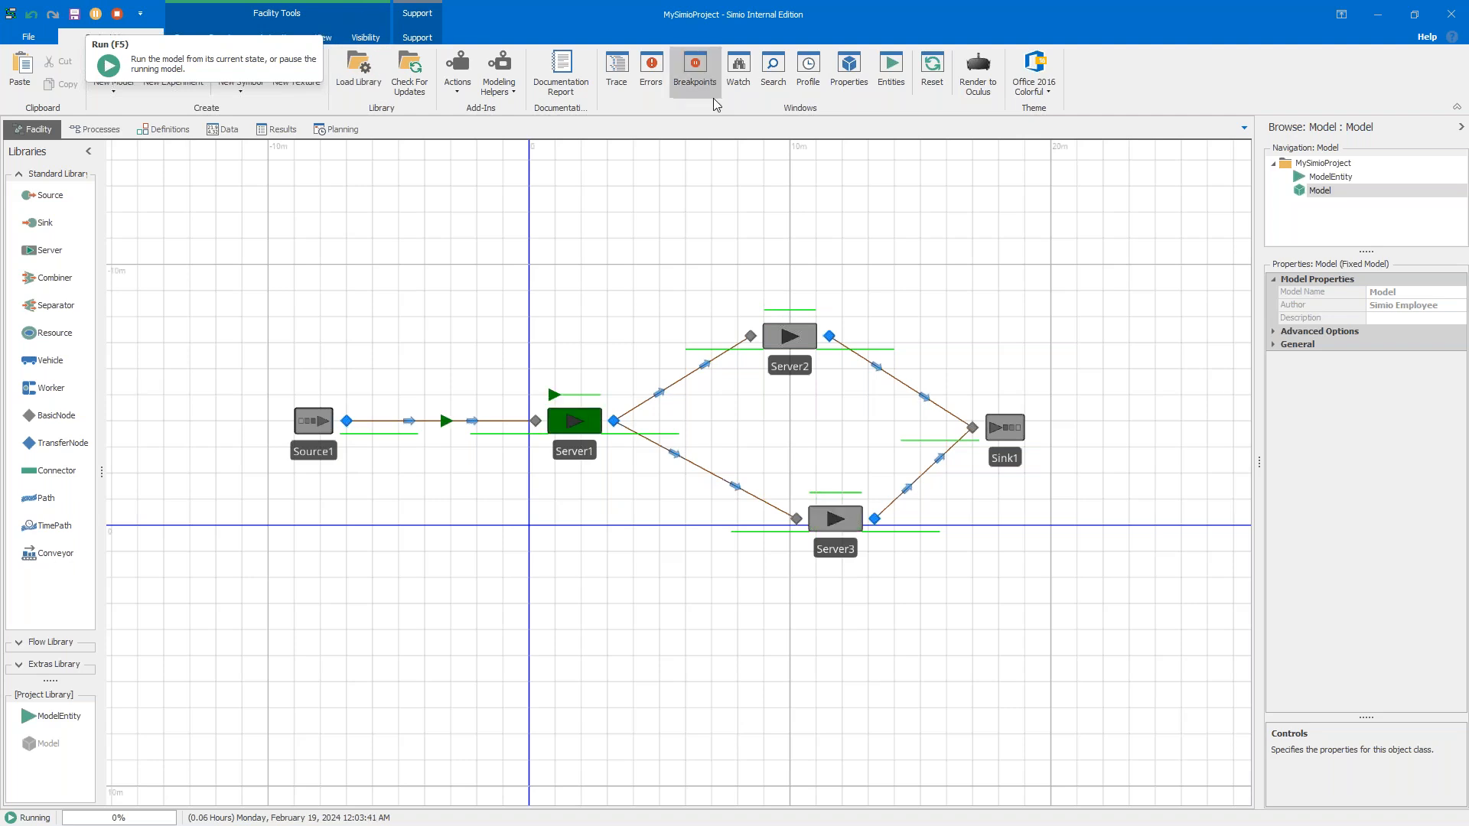
drag(786, 337, 1009, 186)
drag(828, 522, 736, 490)
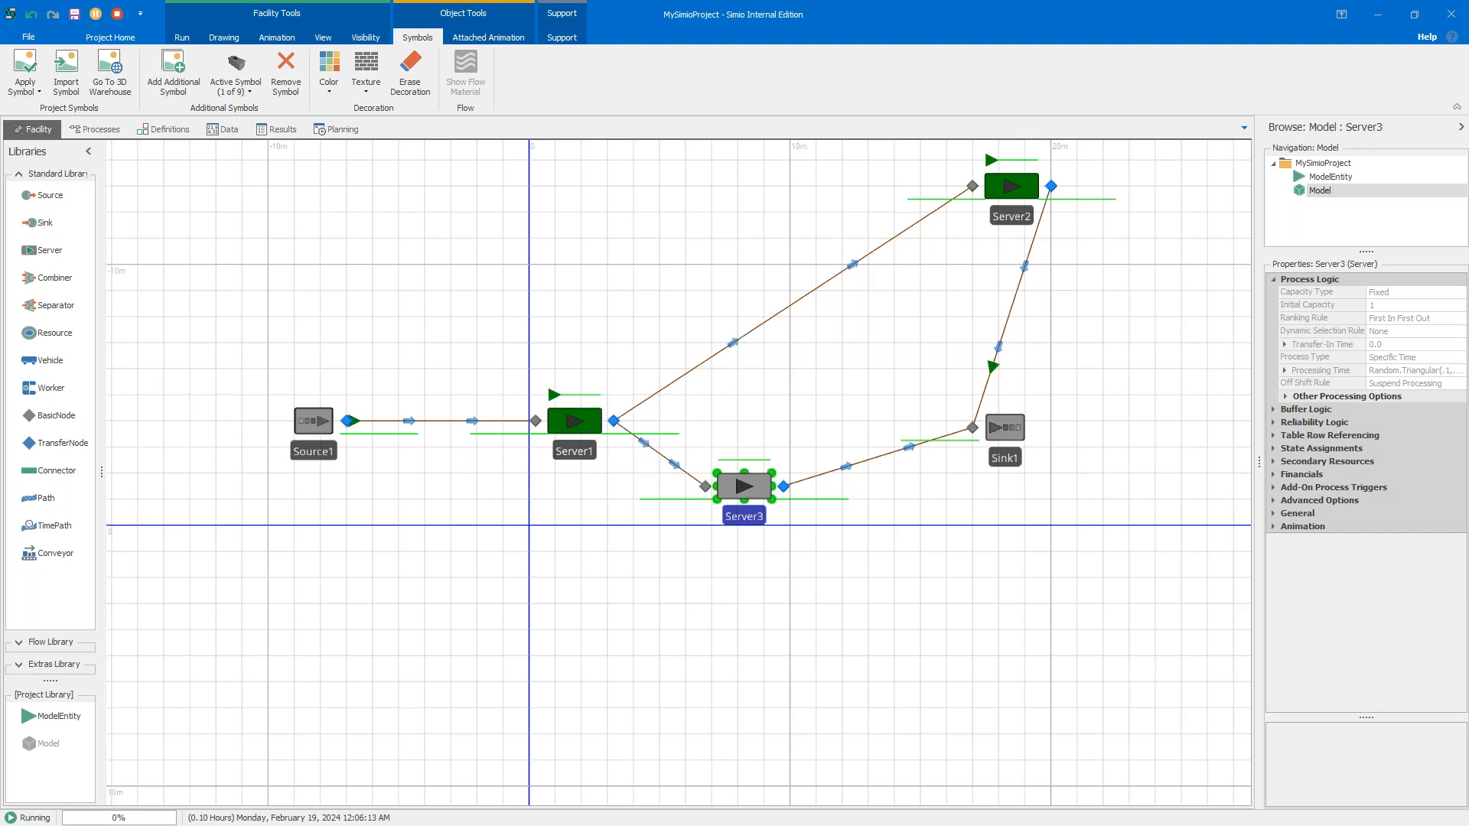
drag(1007, 186, 741, 324)
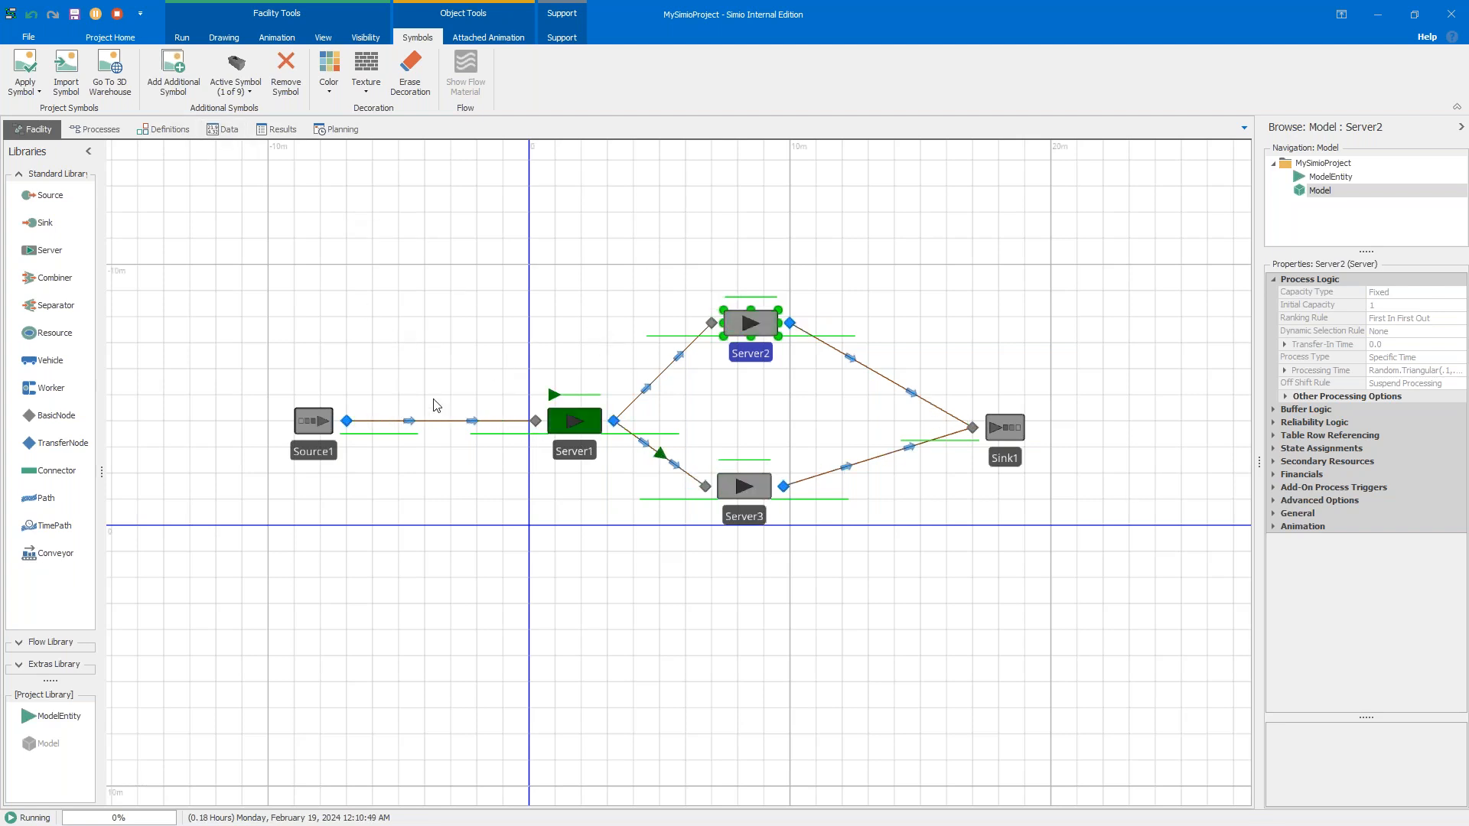
click(1021, 431)
drag(1021, 431, 953, 407)
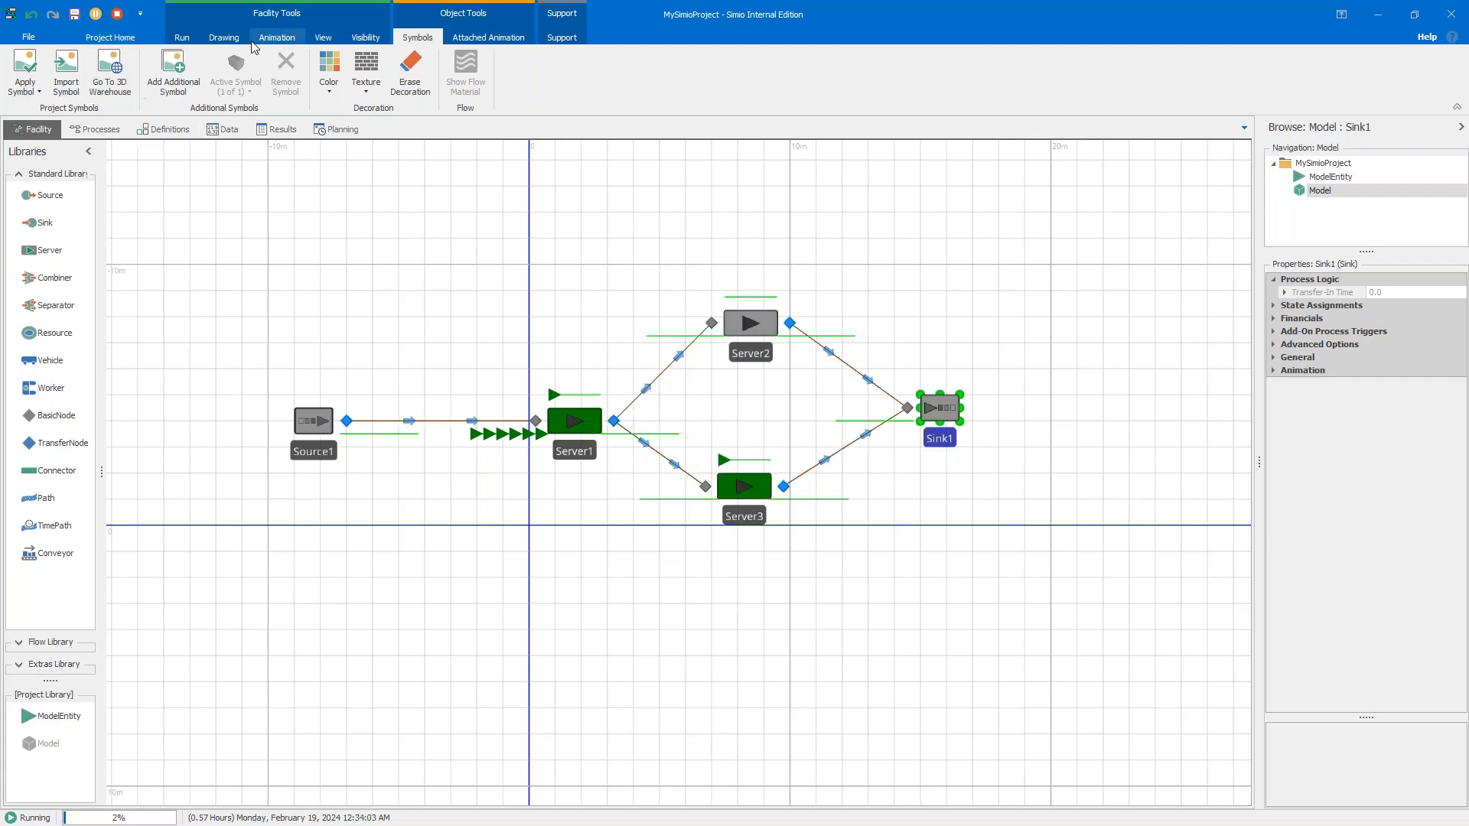
Step: Fast-forward the running simulation to its end and stop the run
click(181, 38)
click(114, 73)
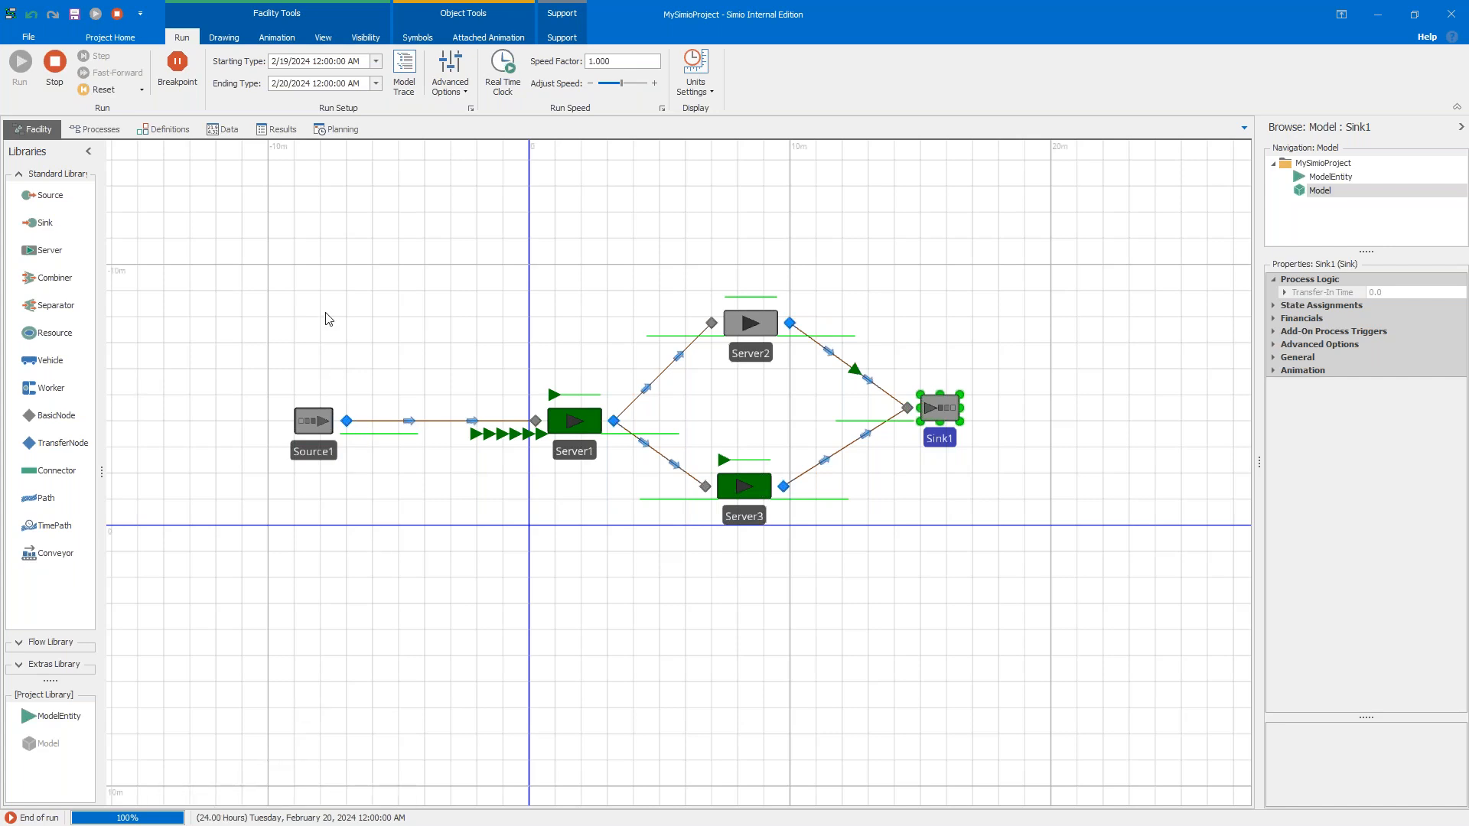
click(57, 65)
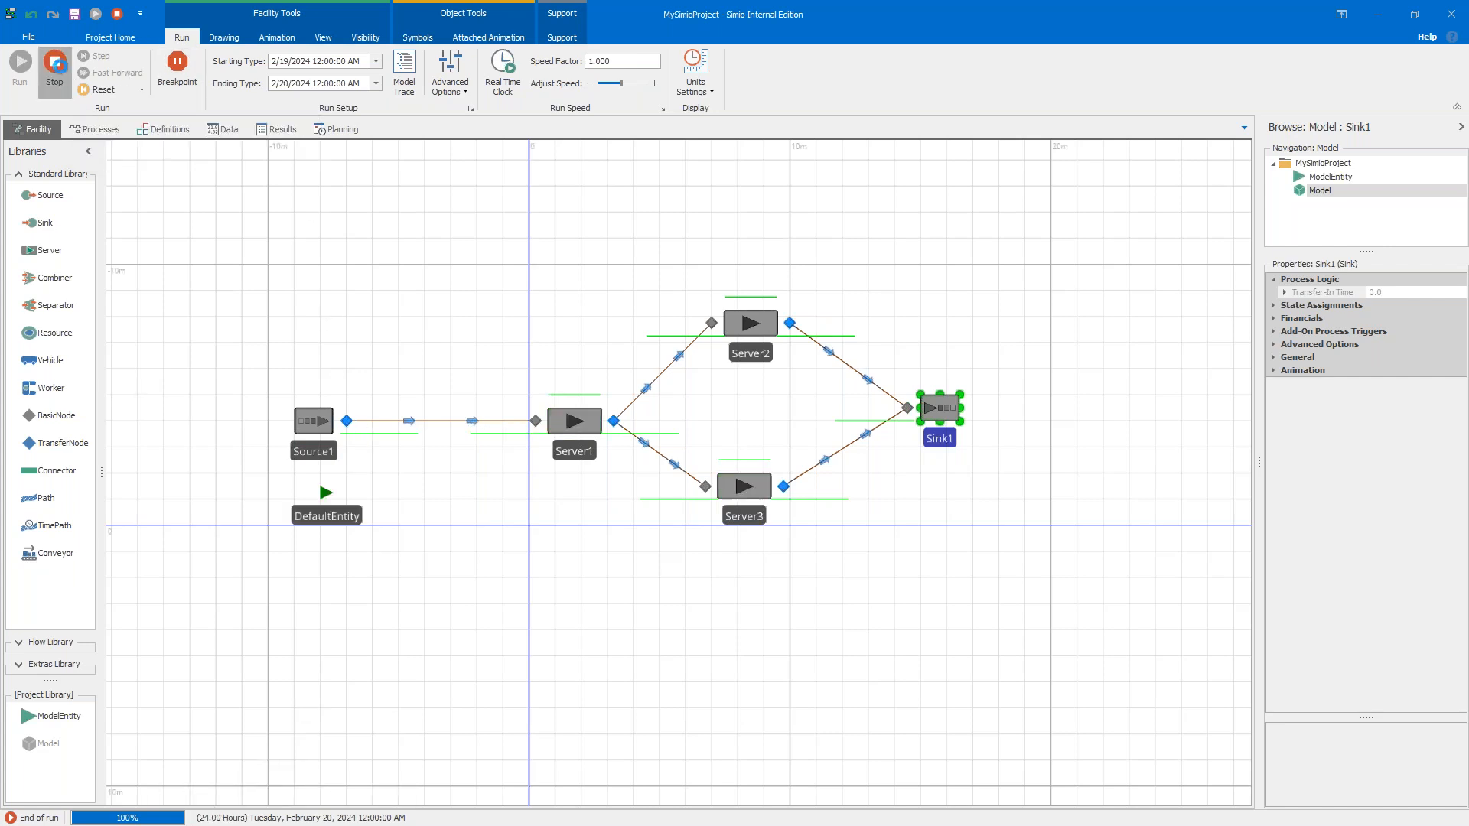
Step: Examine the pivot grid results for the entity, paths, servers, sink and source
click(277, 130)
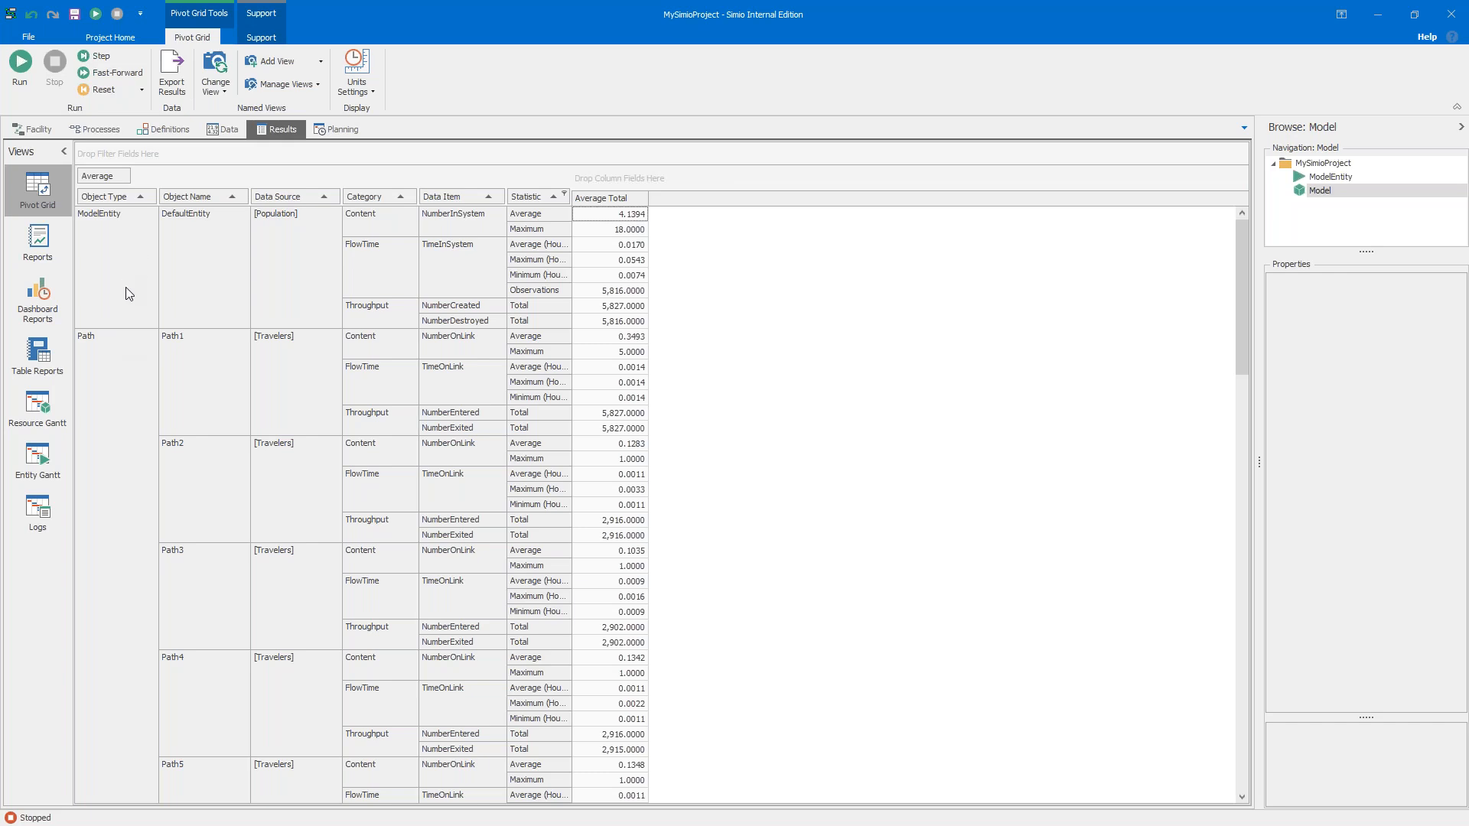
scroll(122, 280, down, 8)
scroll(119, 387, down, 4)
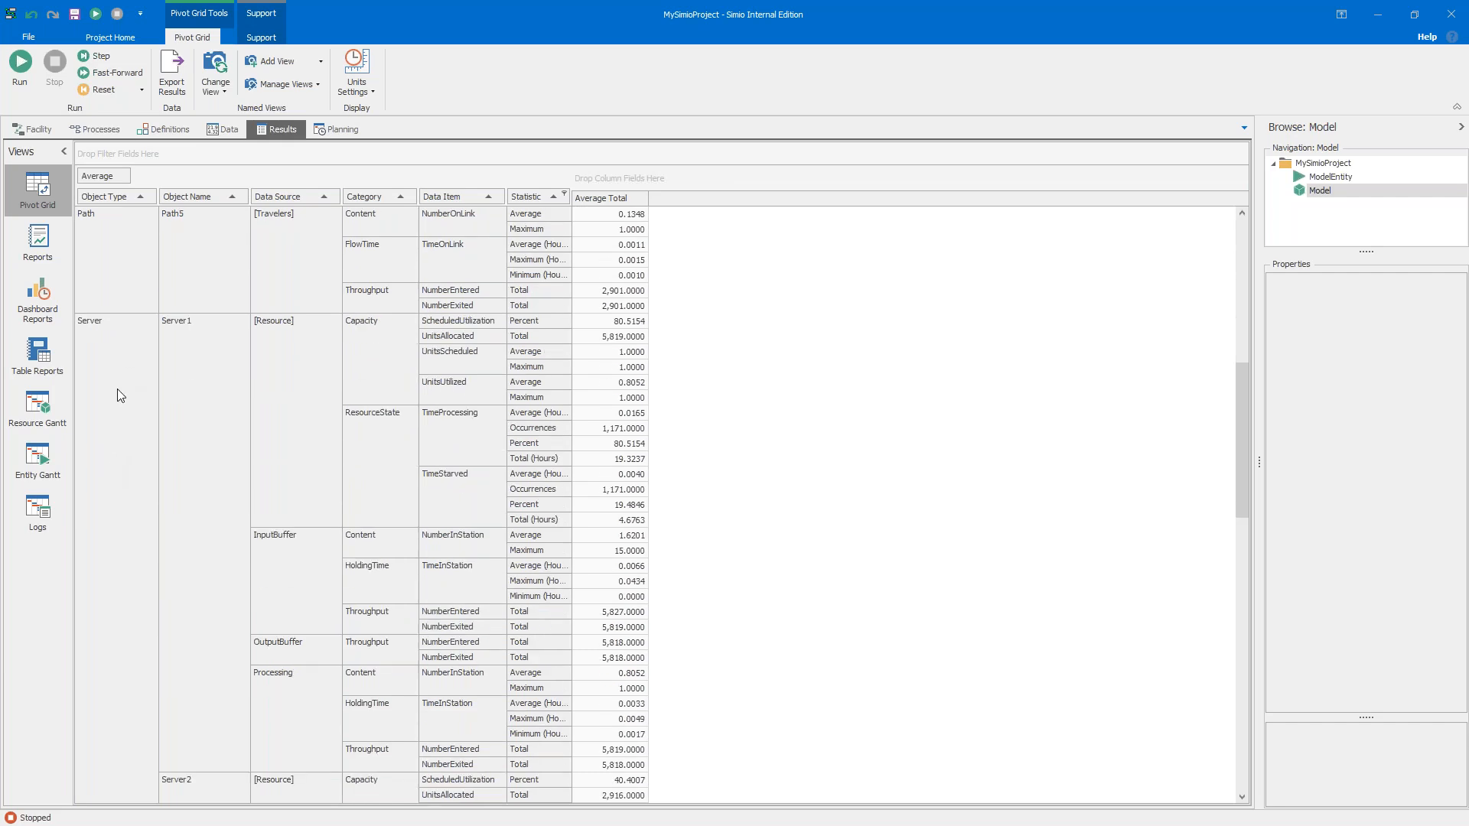
scroll(125, 474, down, 12)
scroll(129, 487, down, 10)
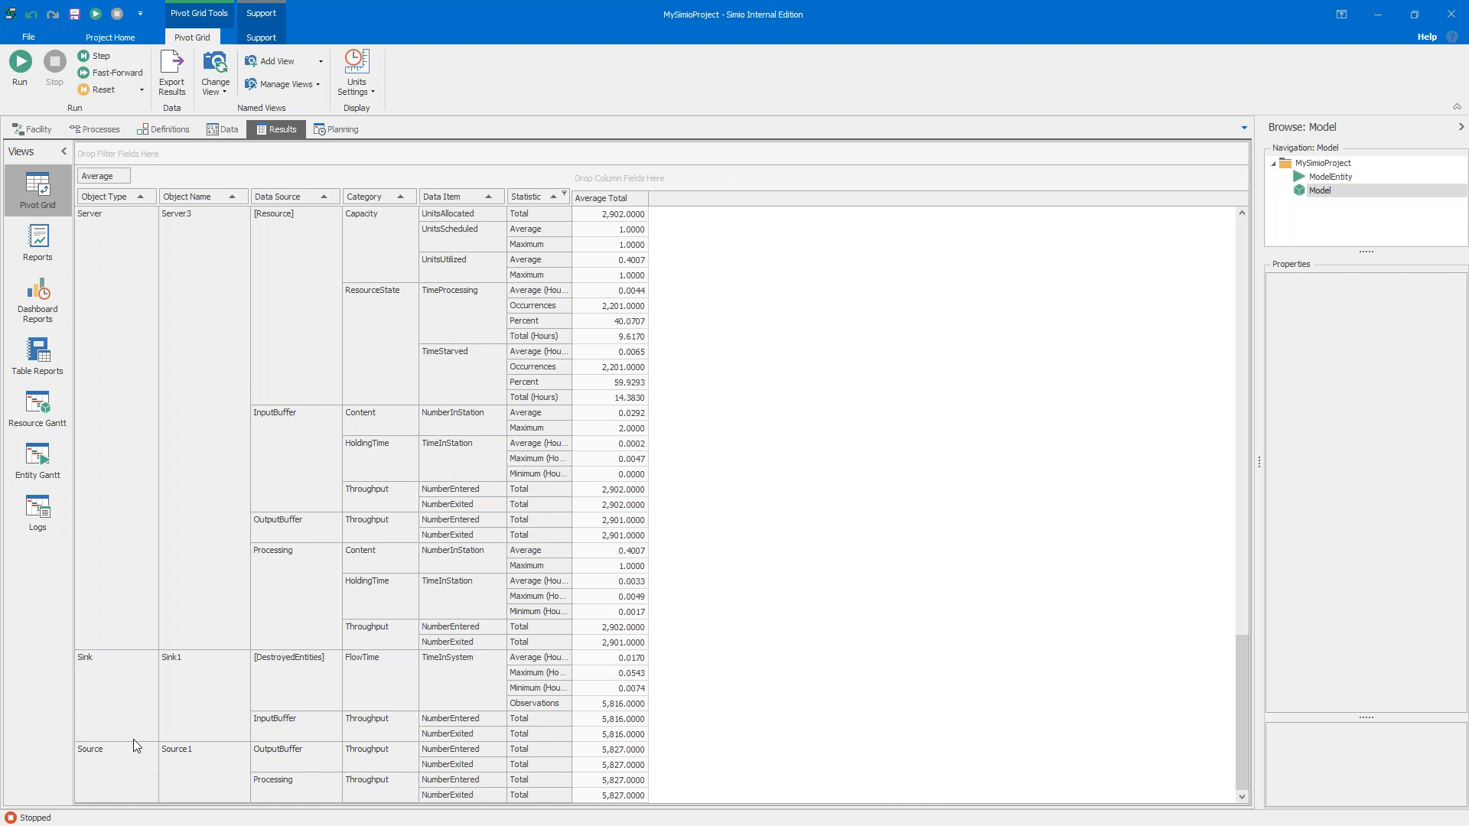
Step: Return from the pivot grid results to the model's facility layout
scroll(412, 599, up, 6)
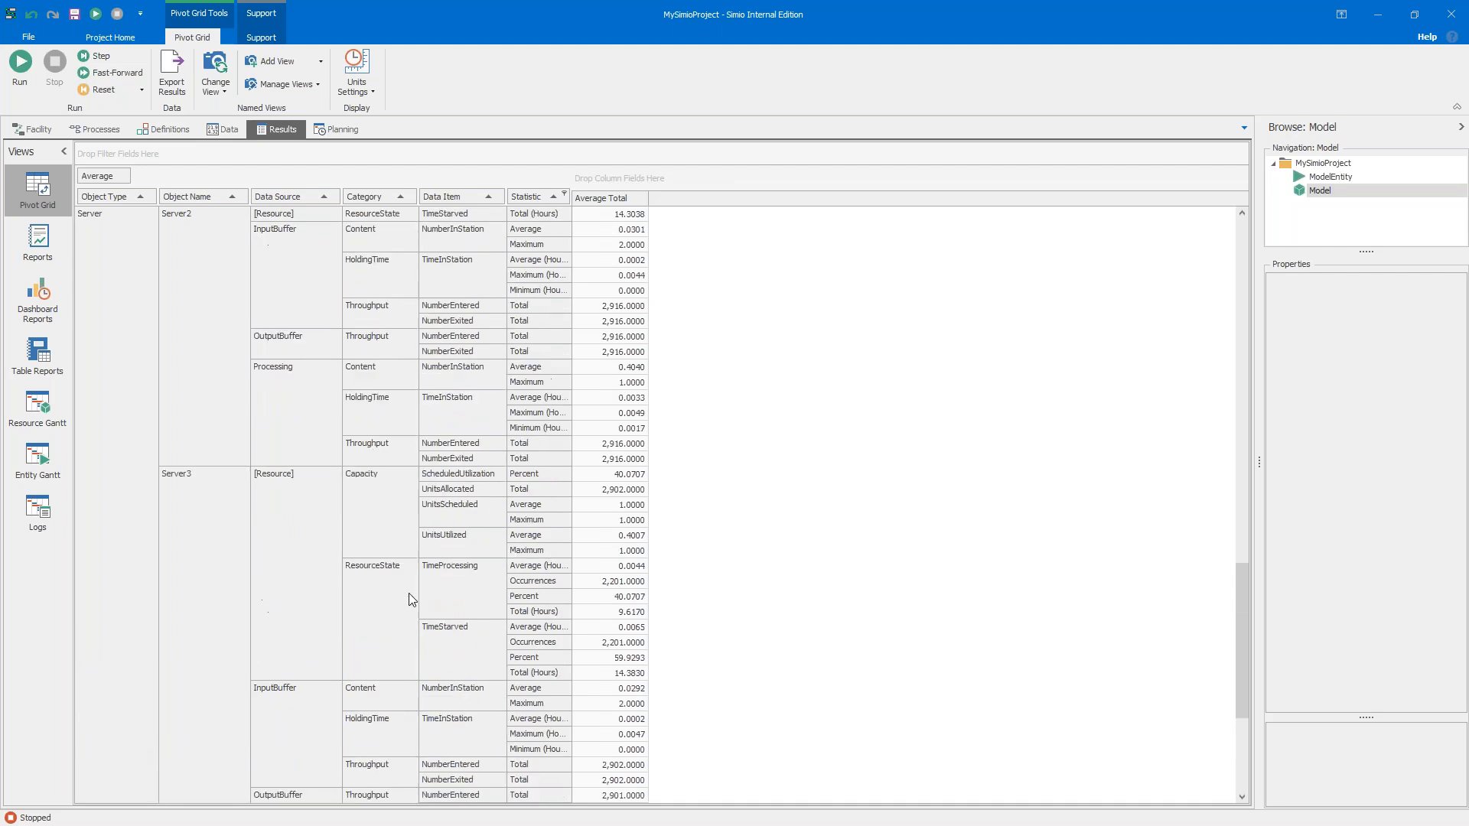
scroll(410, 597, up, 20)
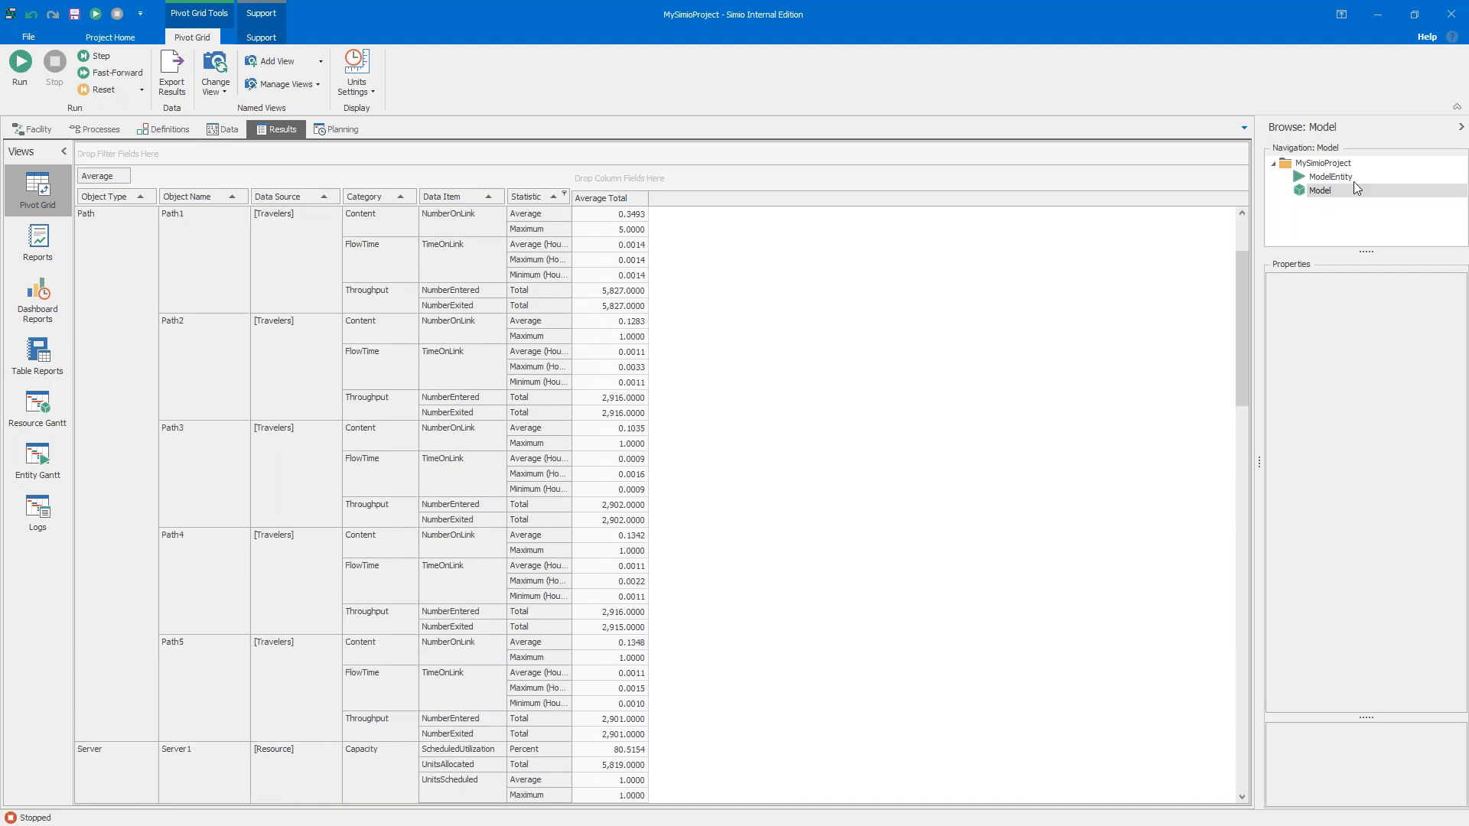
click(32, 130)
click(609, 280)
drag(609, 280, 602, 296)
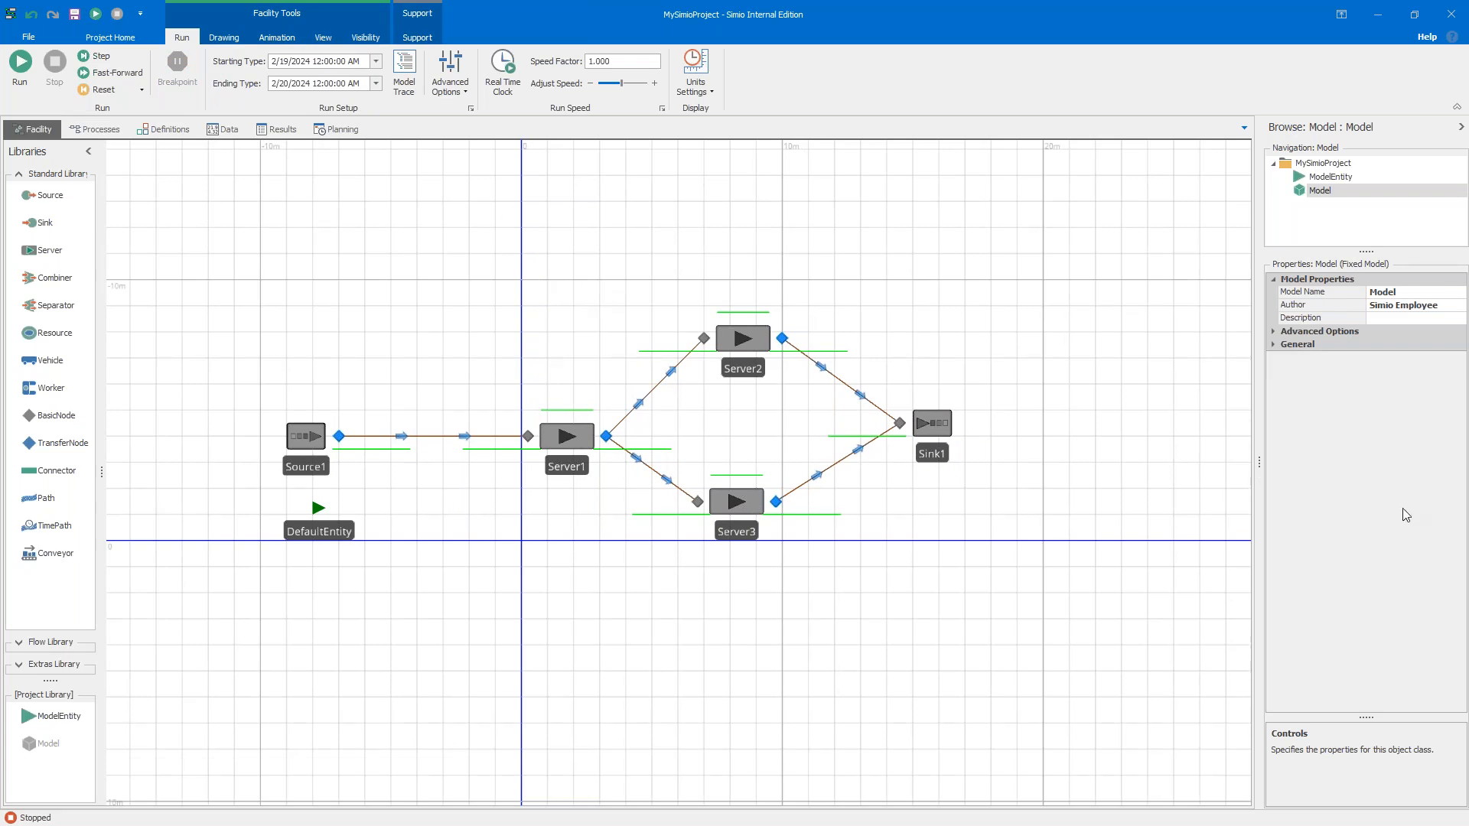
Step: Examine Source1's entity arrival properties, including the units of its interarrival time
drag(1259, 472, 1217, 473)
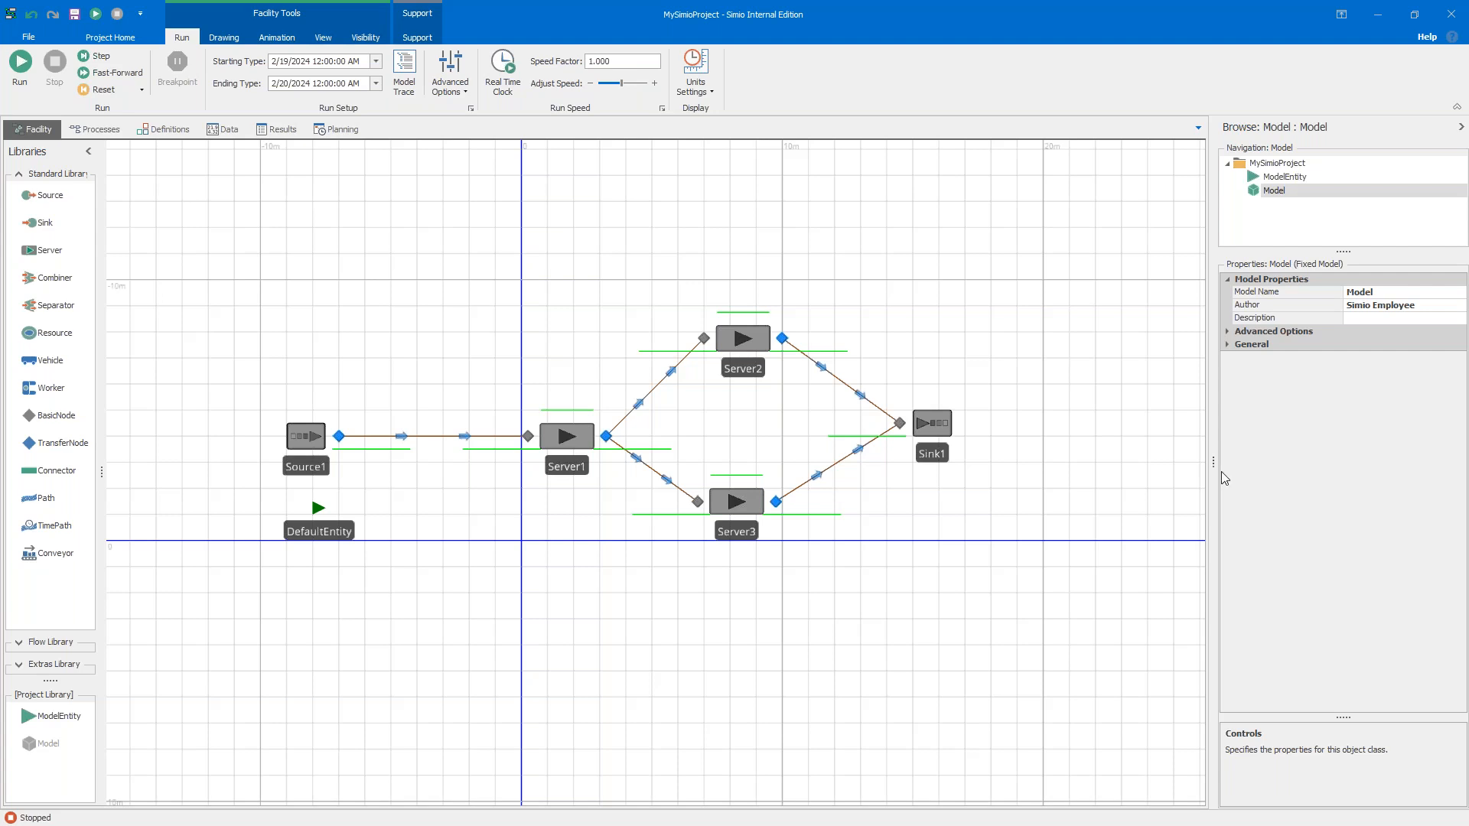
click(314, 437)
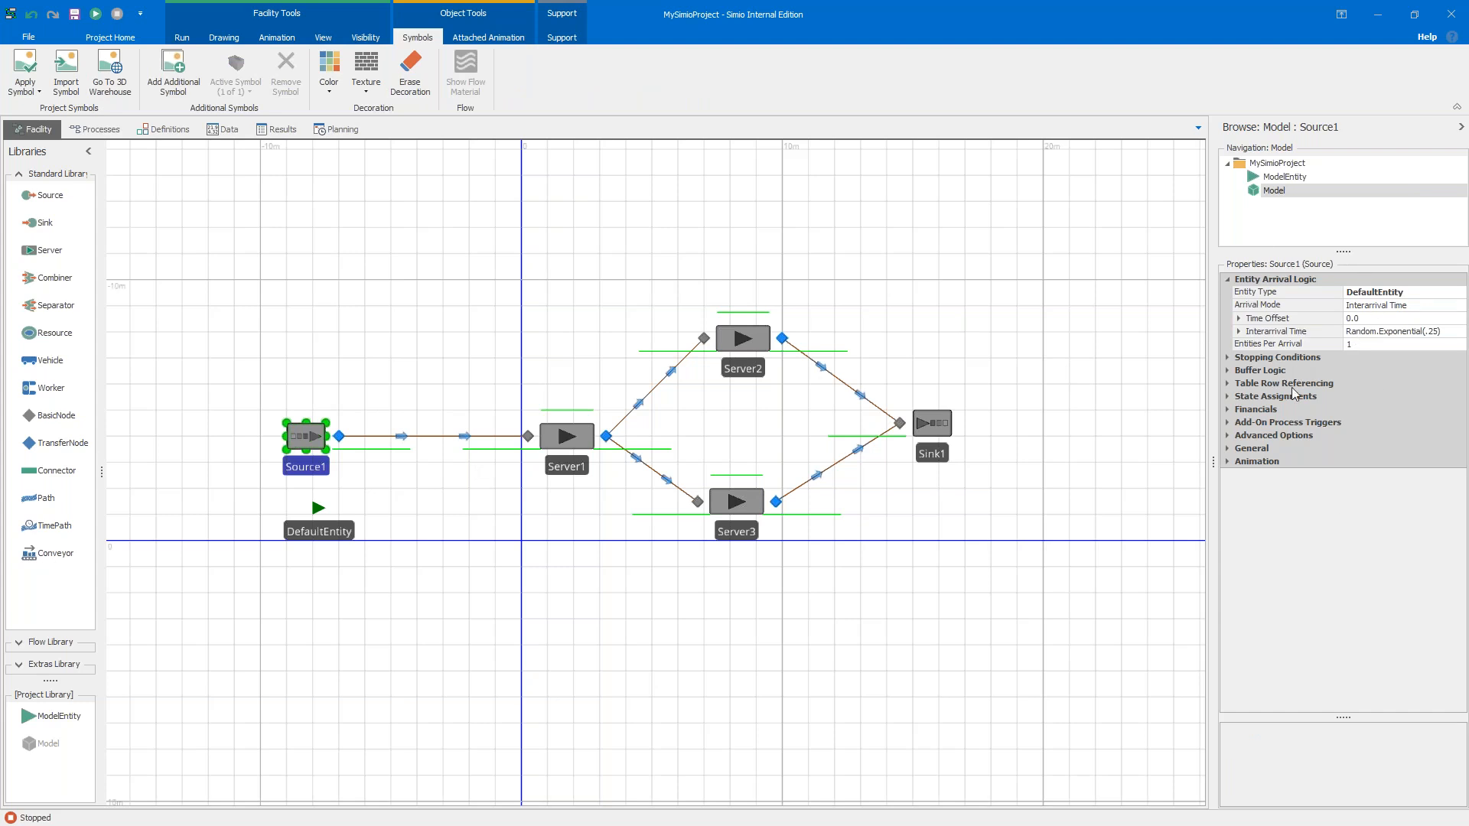
drag(1216, 462, 1183, 462)
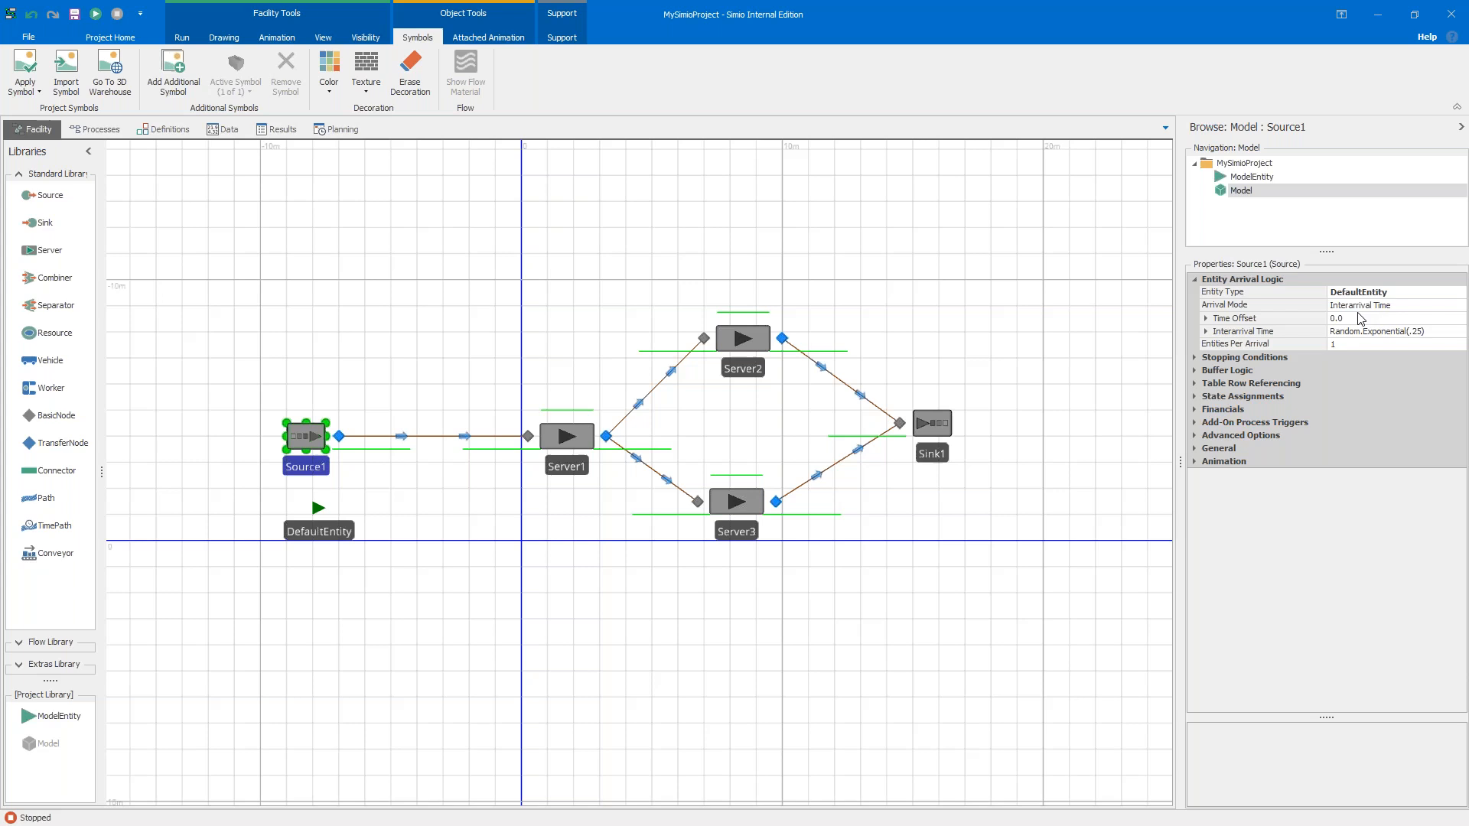
click(1207, 331)
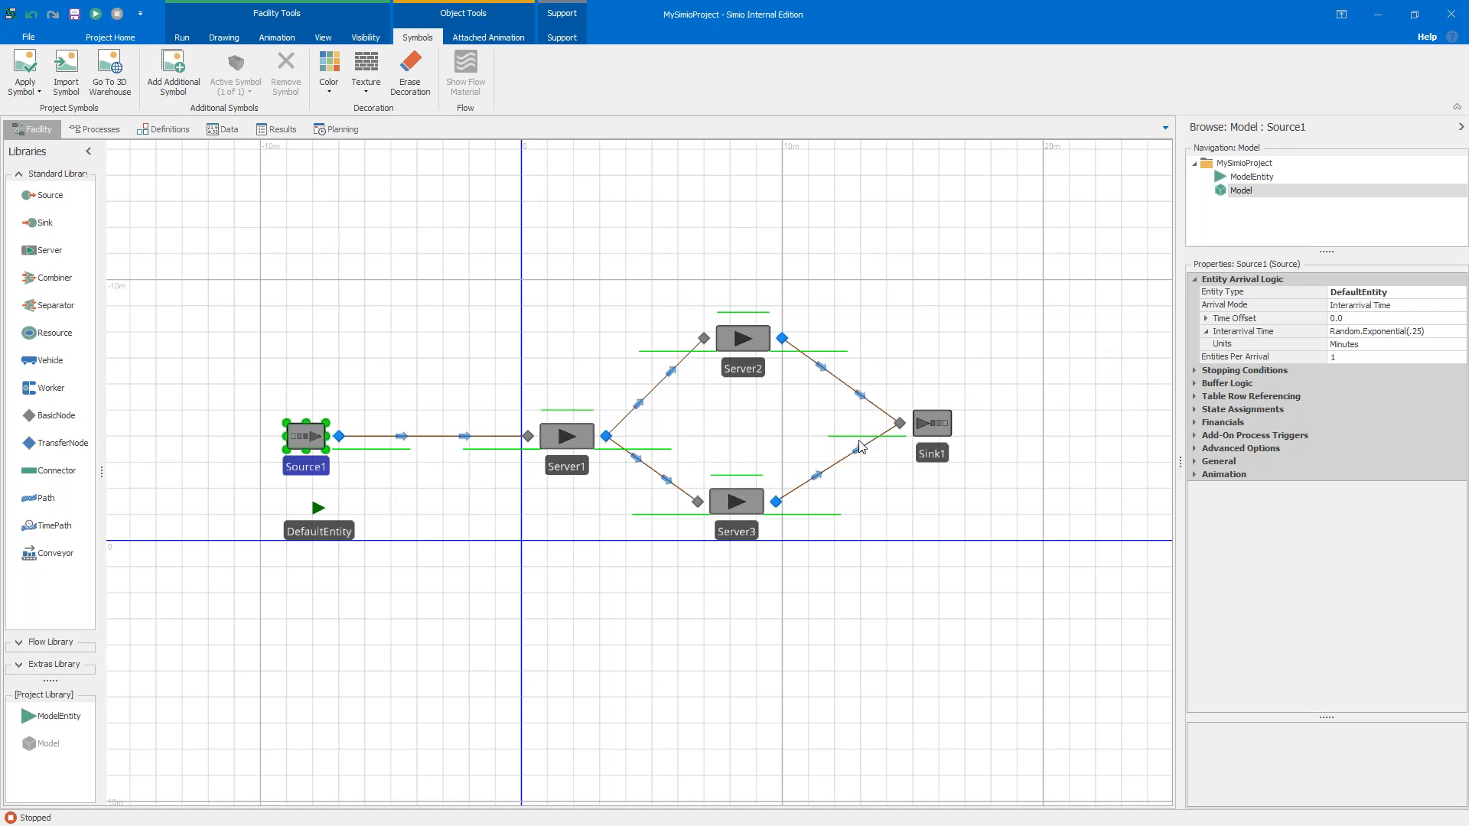
Step: Set Server2's processing time to Random.Triangular(.2, .4, .6)
click(760, 346)
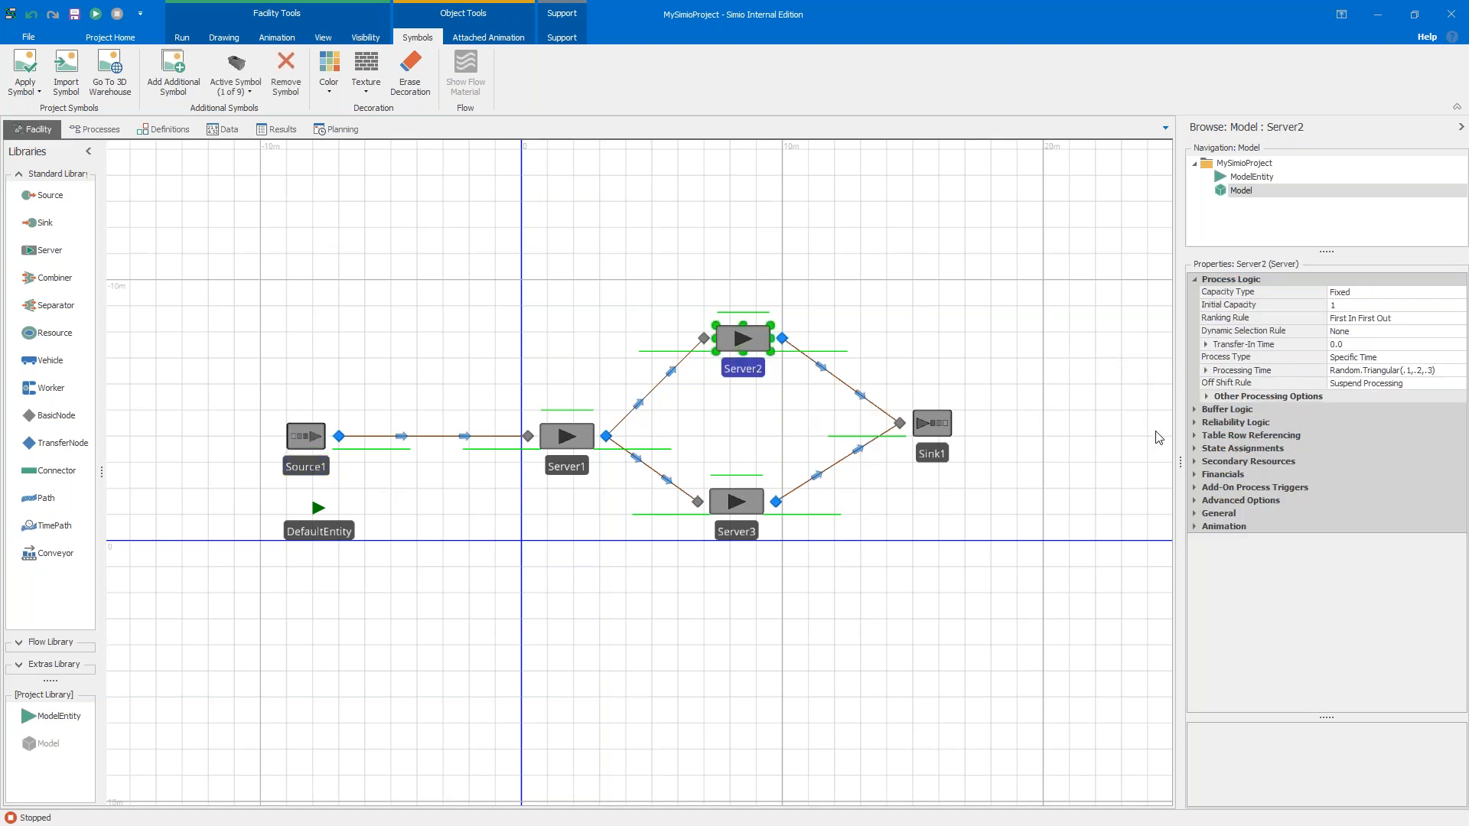
drag(1181, 459, 1115, 466)
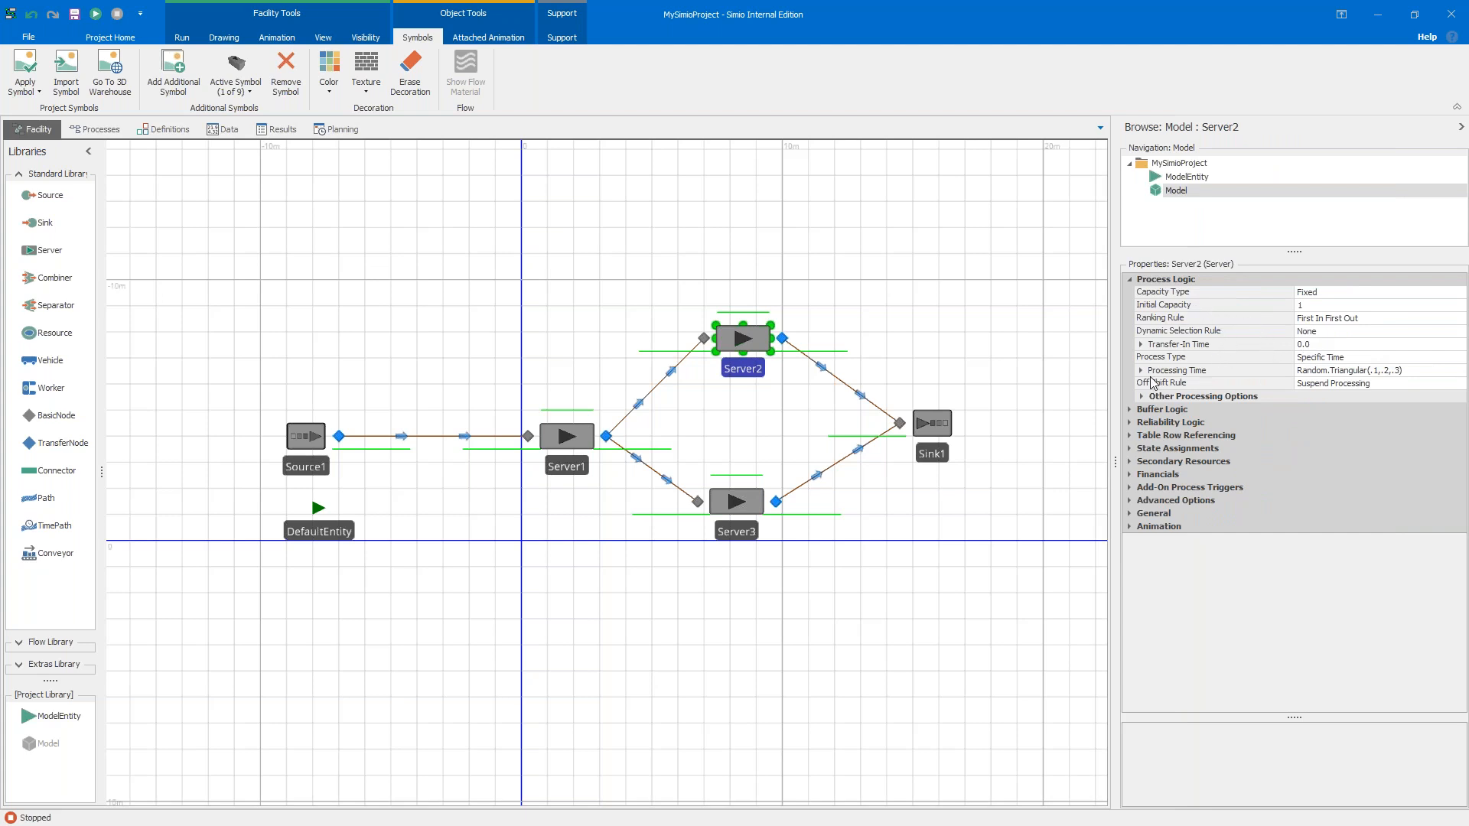
click(1141, 371)
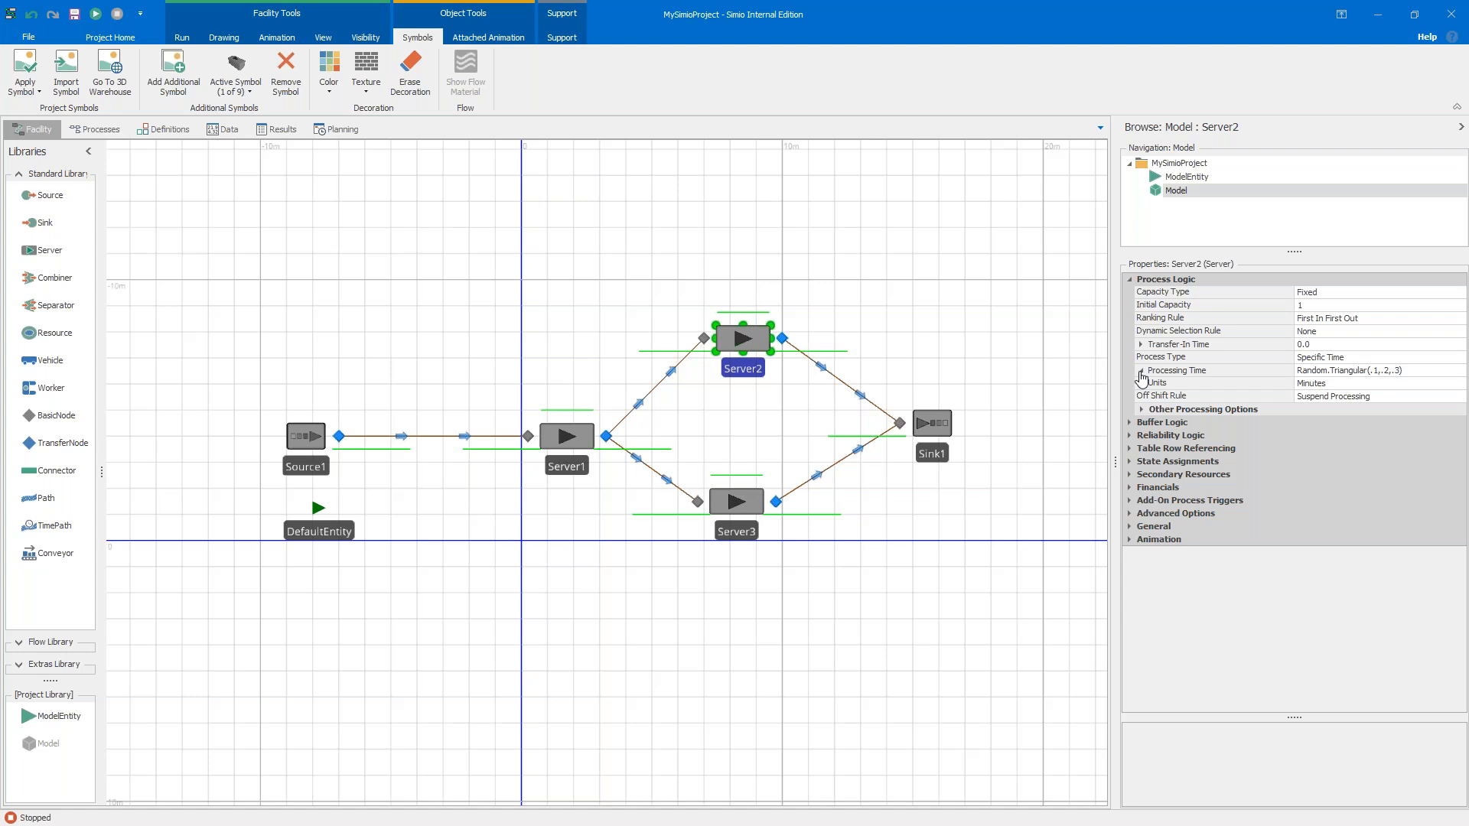
click(1393, 371)
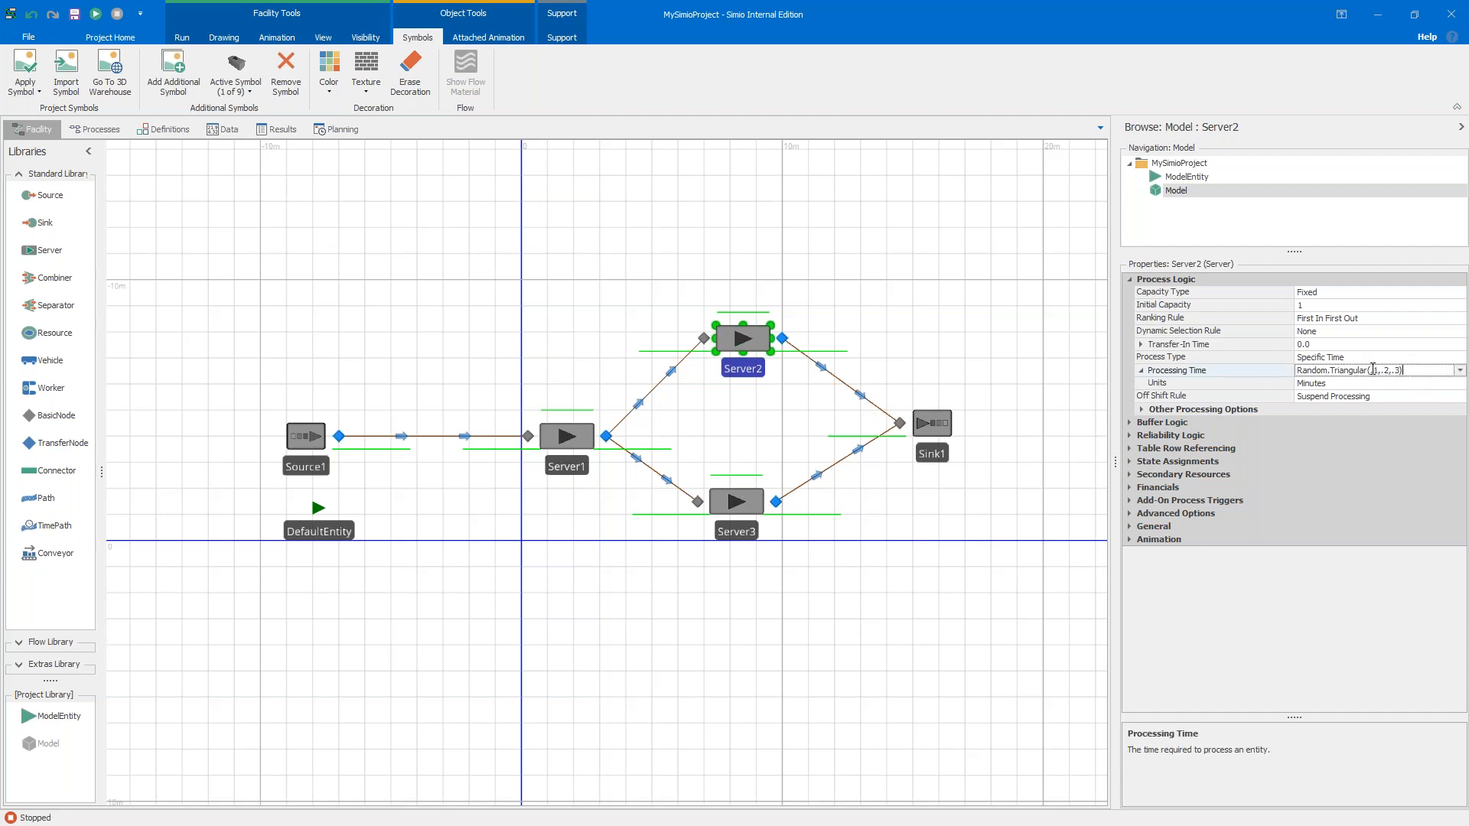
drag(1369, 370, 1400, 371)
text(.2, .)
key(BackSpace)
text(.4, .6)
key(Return)
Step: Set Server3's processing time to Random.Triangular(.4, .8, 1.2)
click(741, 505)
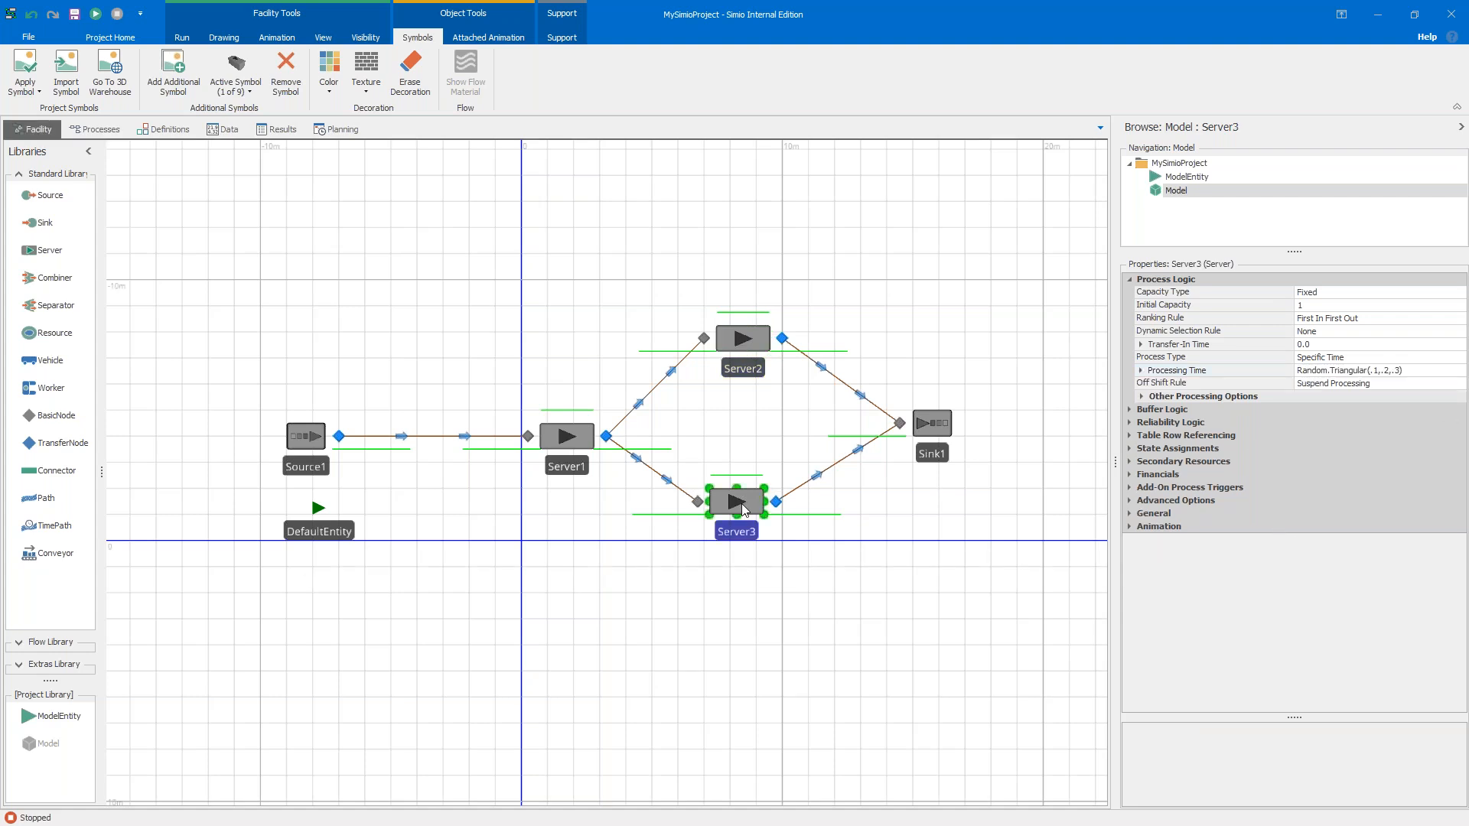
click(1376, 371)
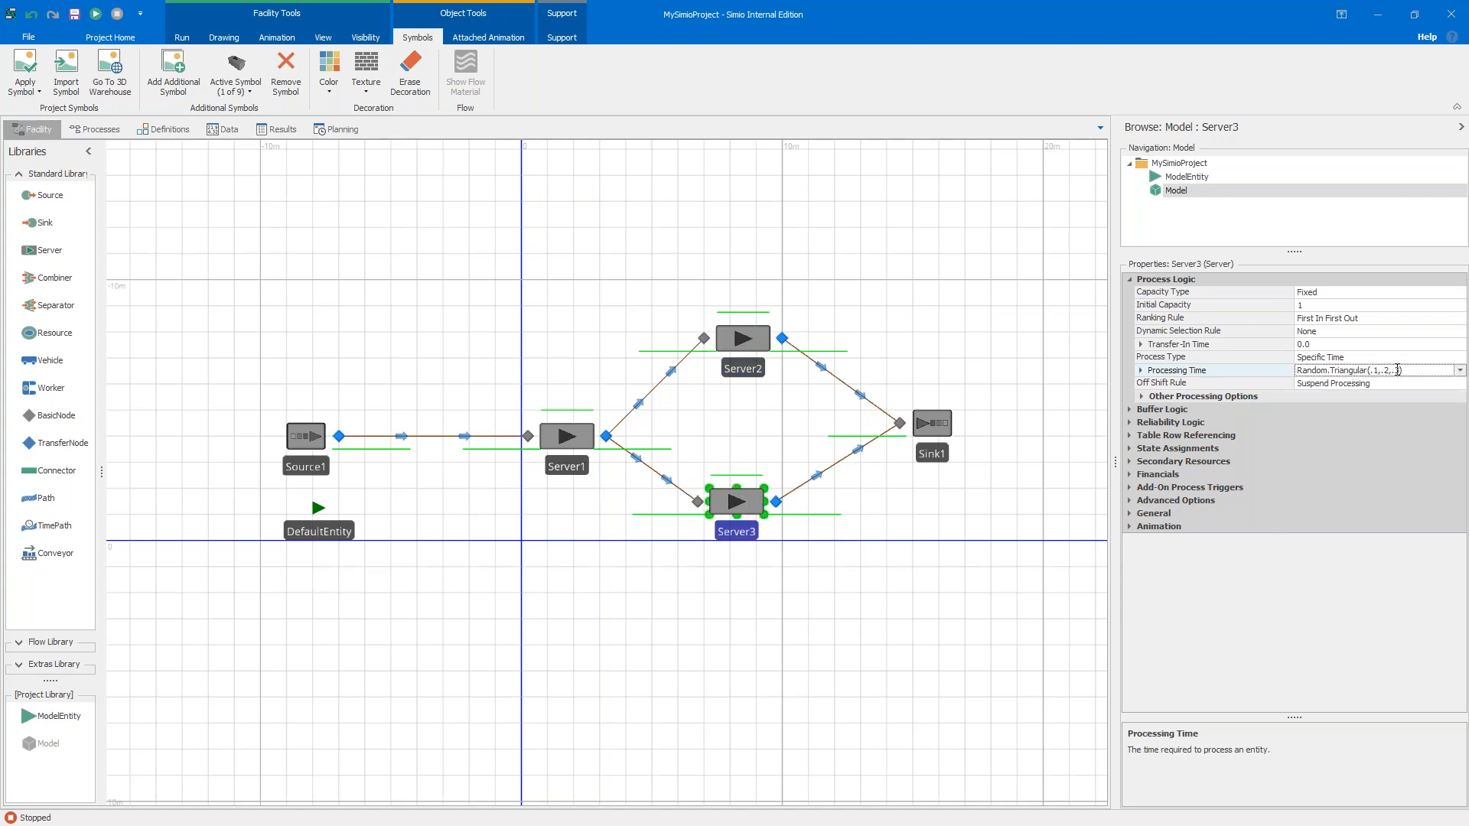
drag(1401, 371, 1369, 363)
key(BackSpace)
text(.4, .8, 1.2)
click(964, 243)
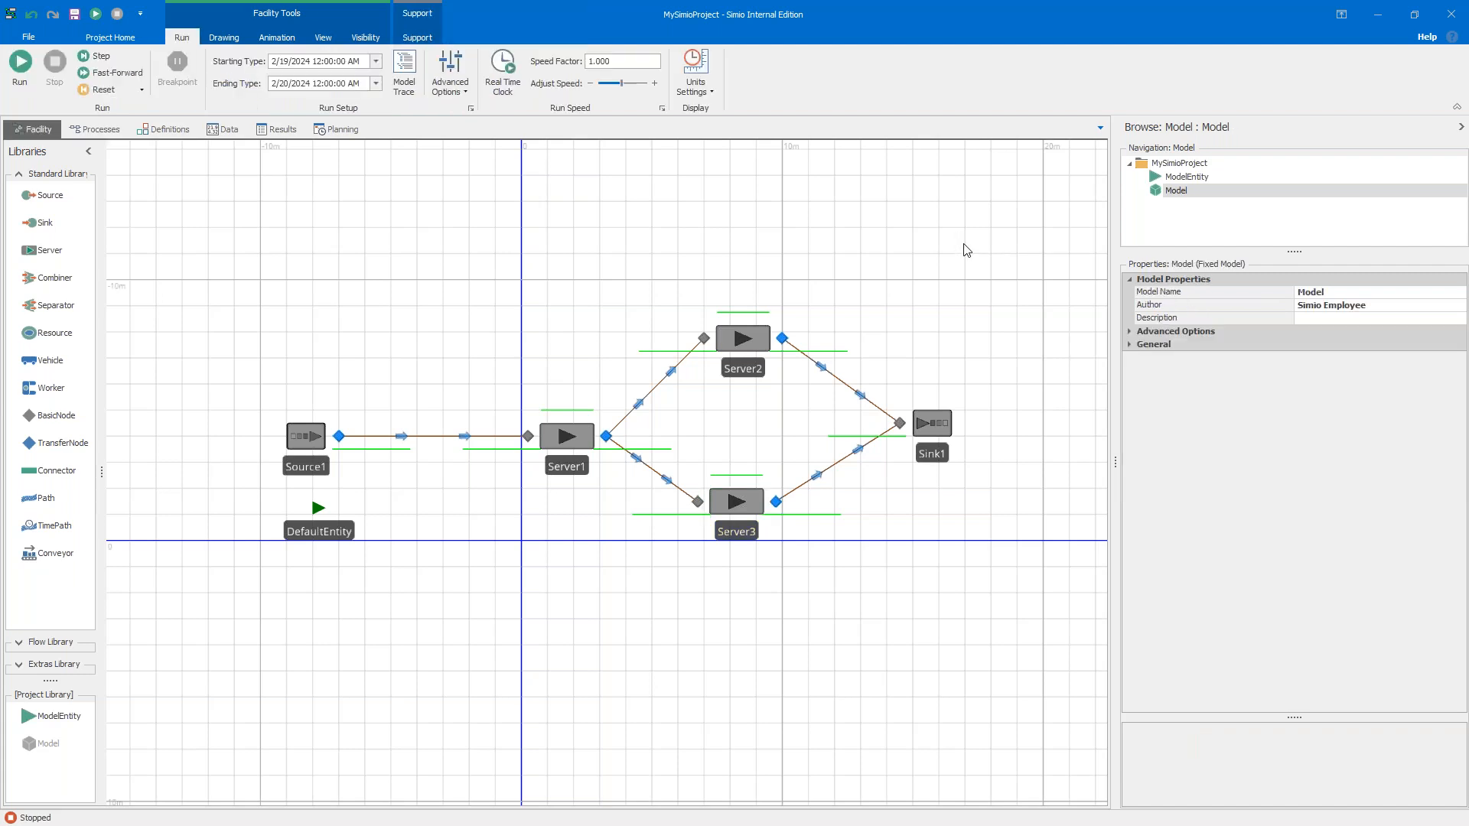
Step: Set Server3's initial capacity to 3 and test-run the model briefly before stopping it
click(749, 511)
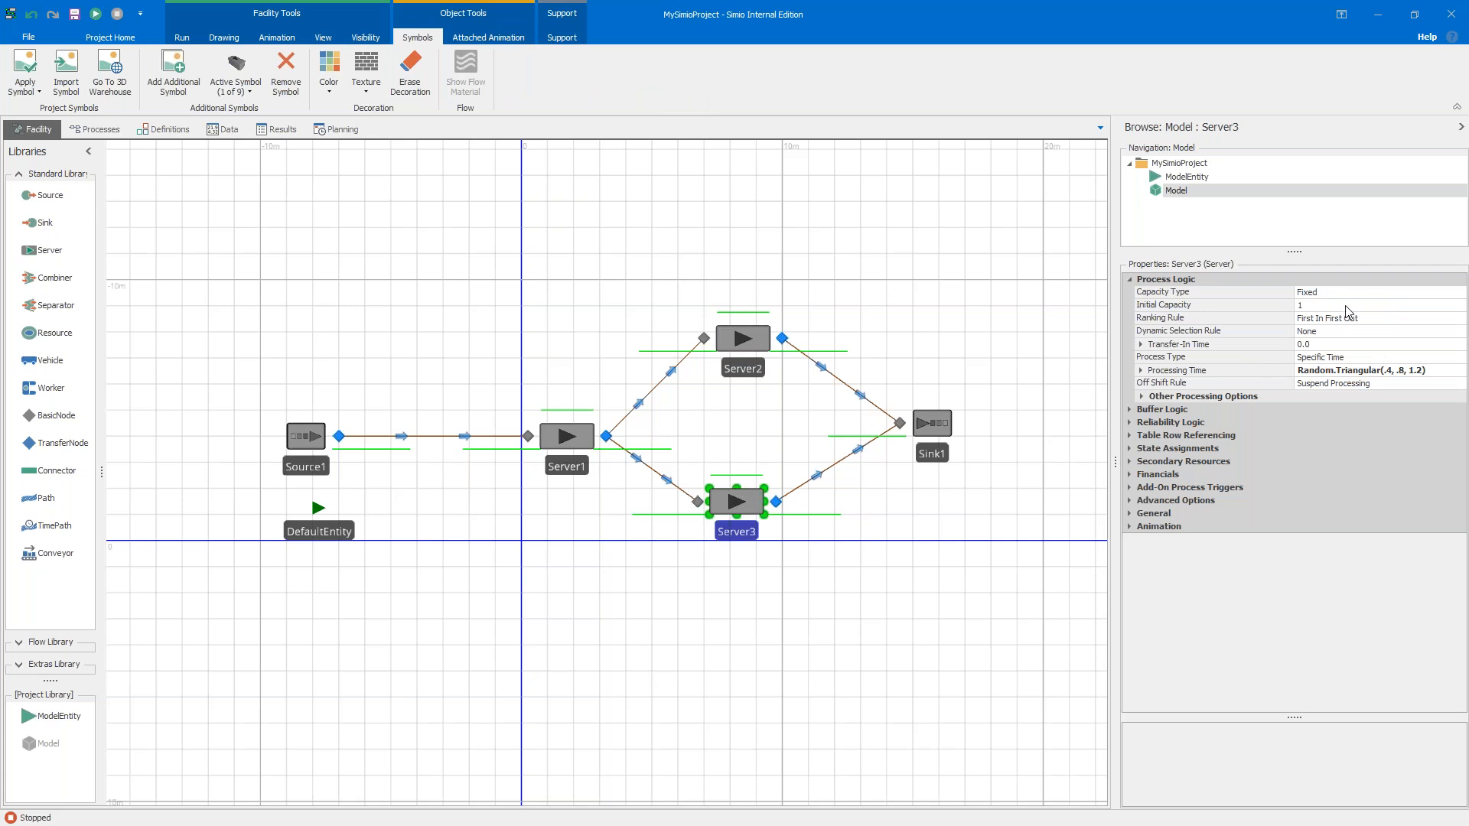
click(1265, 310)
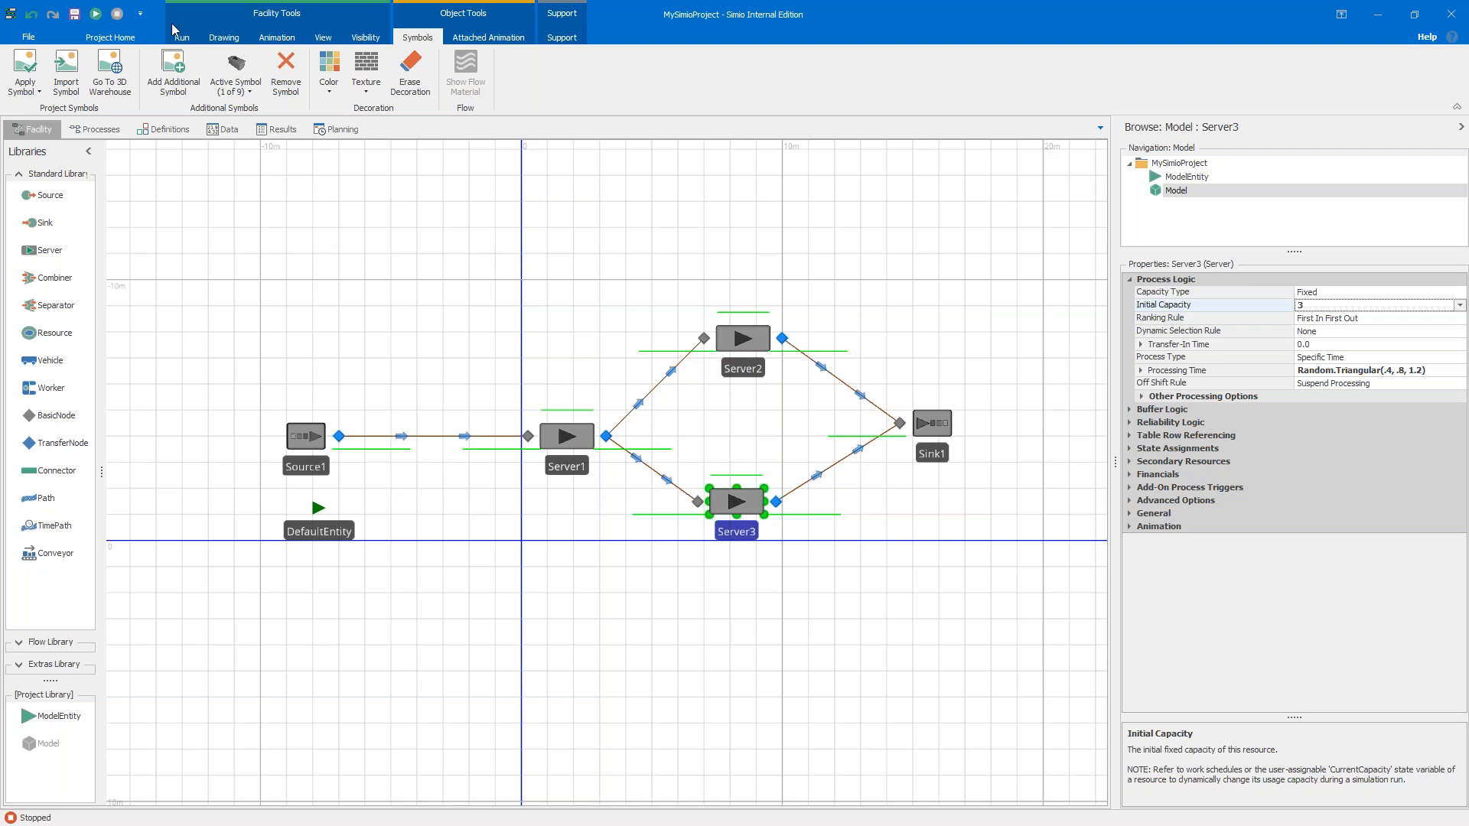
click(95, 14)
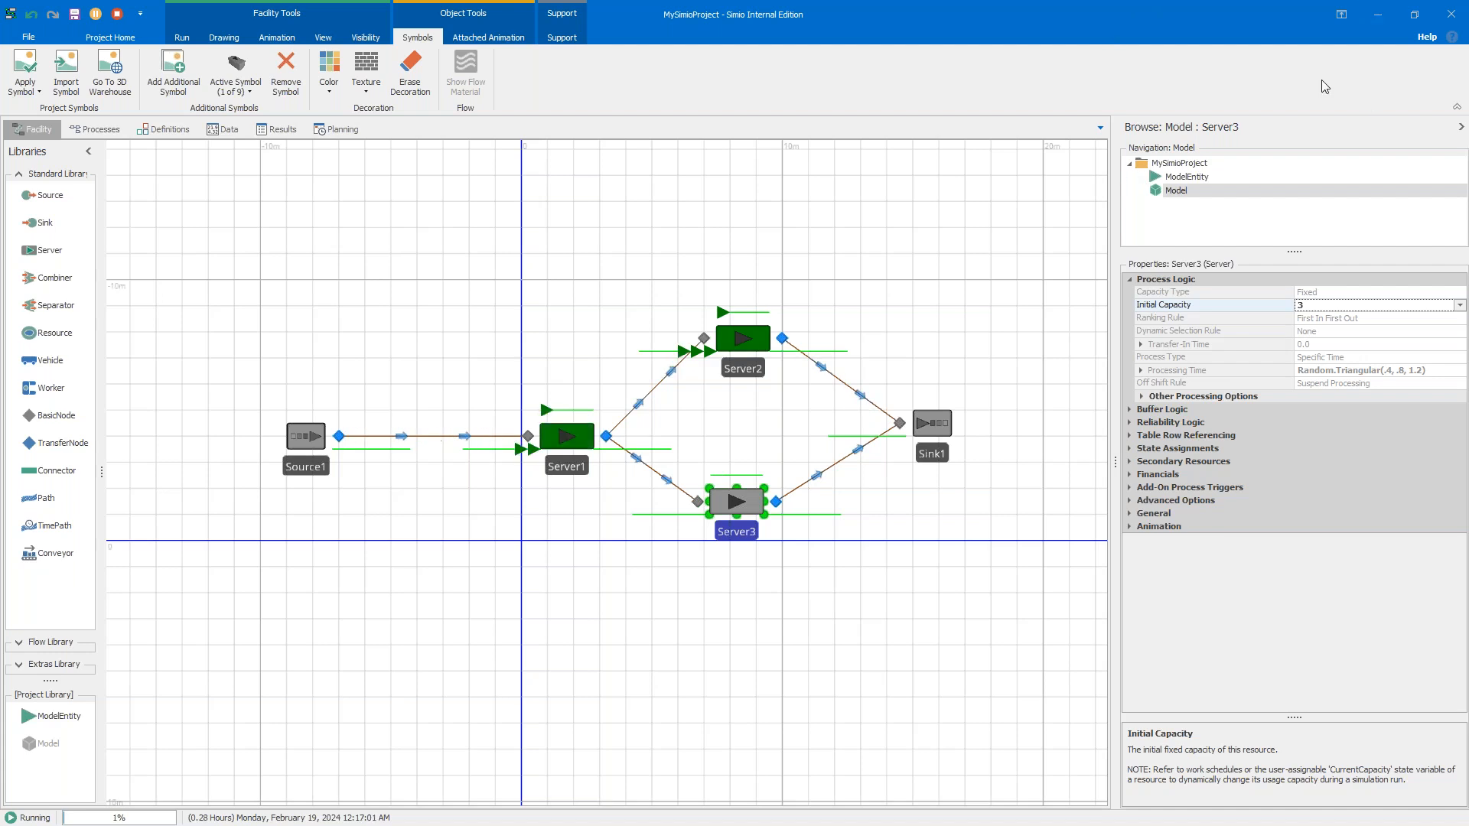
click(117, 14)
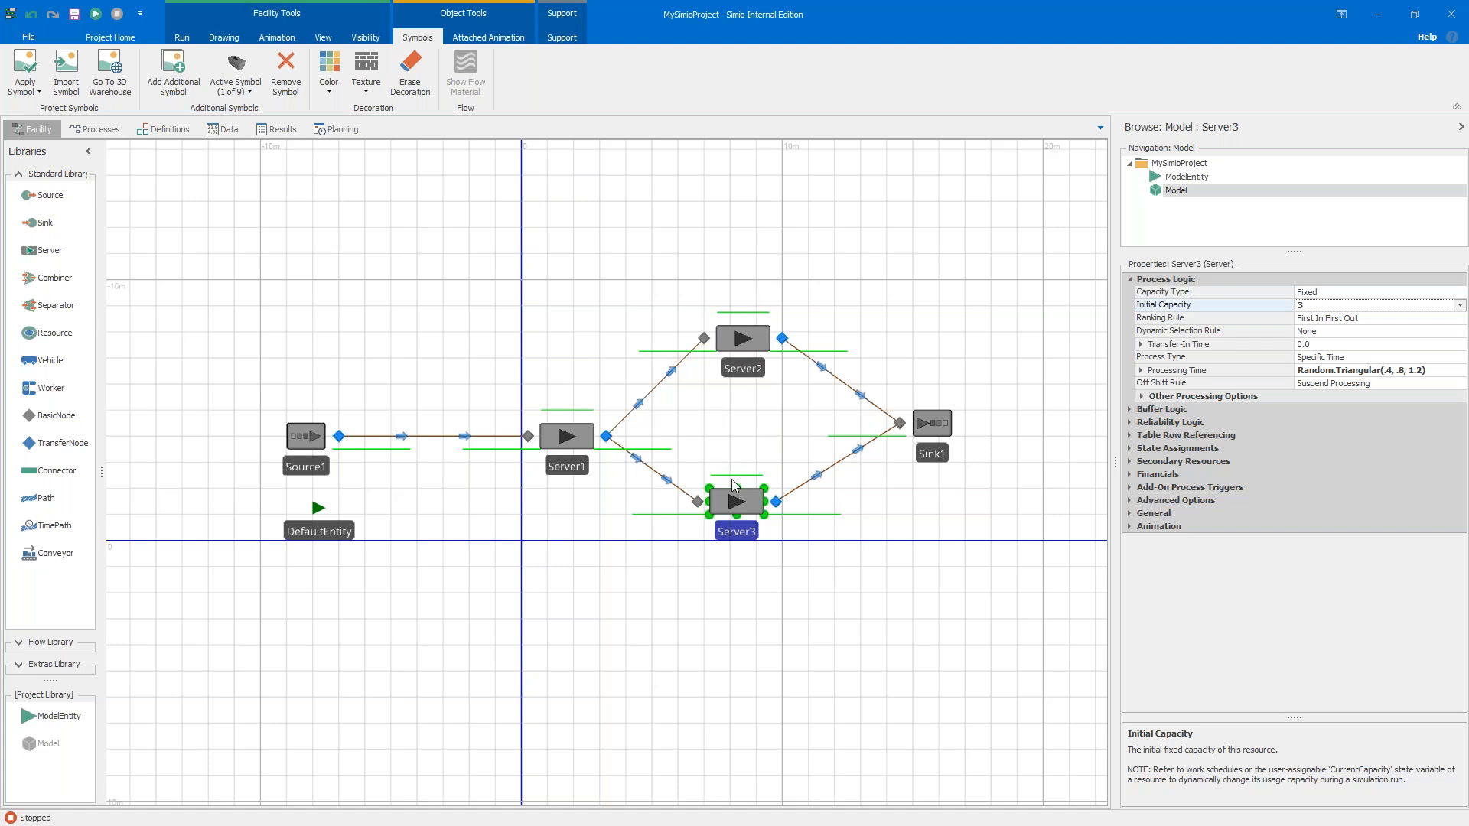
Step: Set the selection weight of Path2, between Server1 and Server2, to .33
click(654, 389)
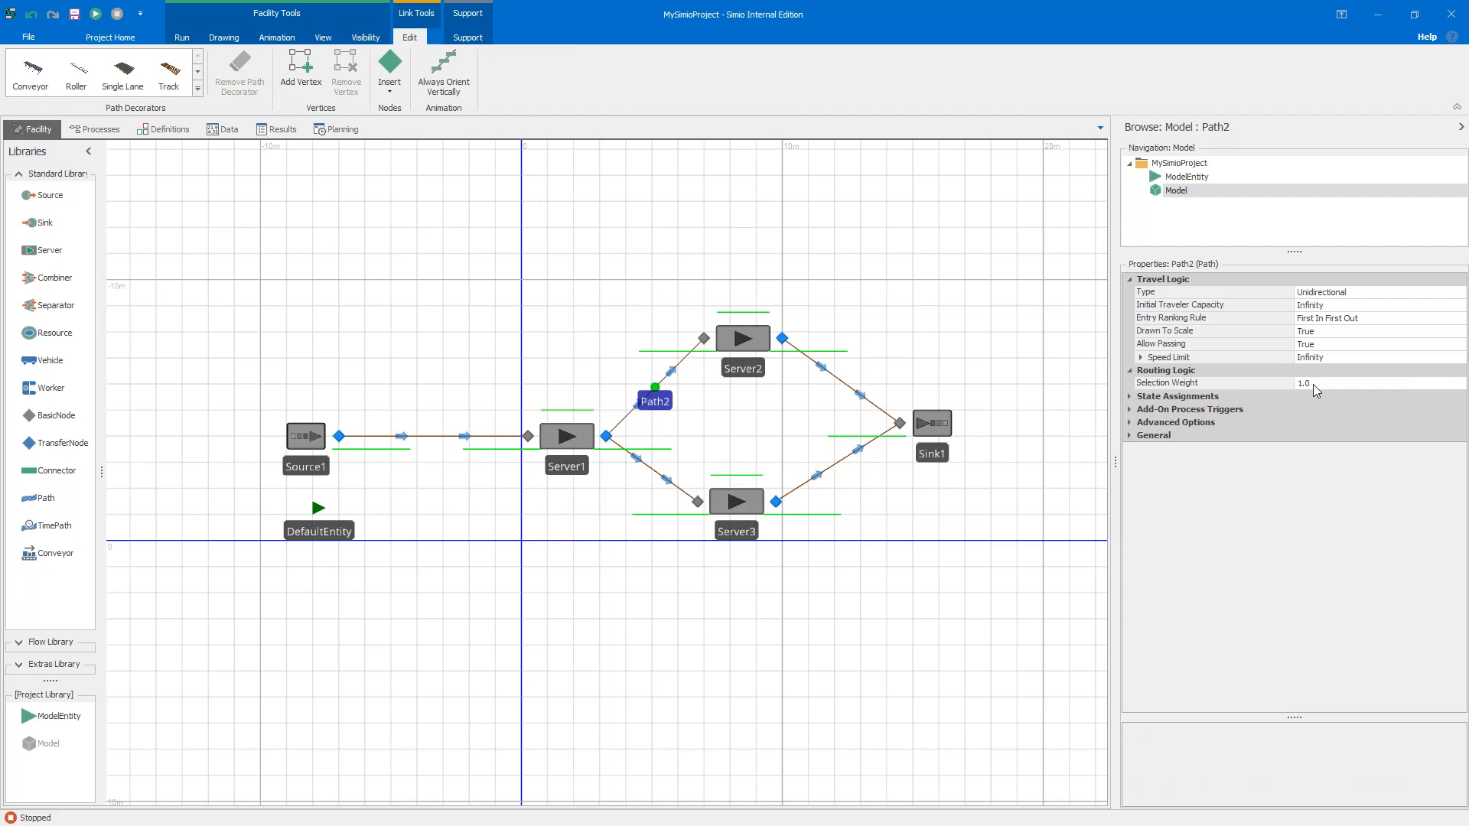
click(659, 474)
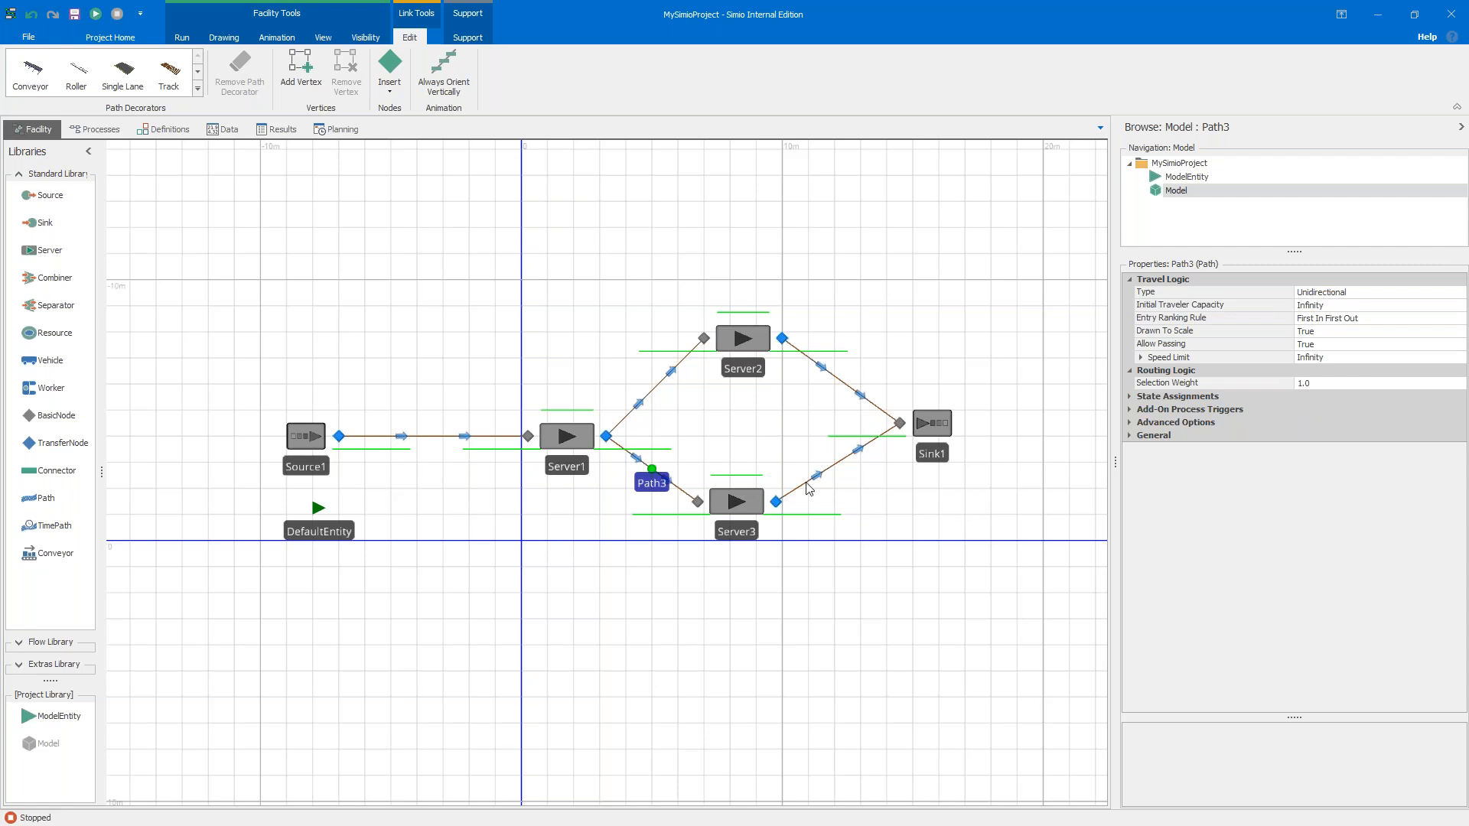
click(655, 386)
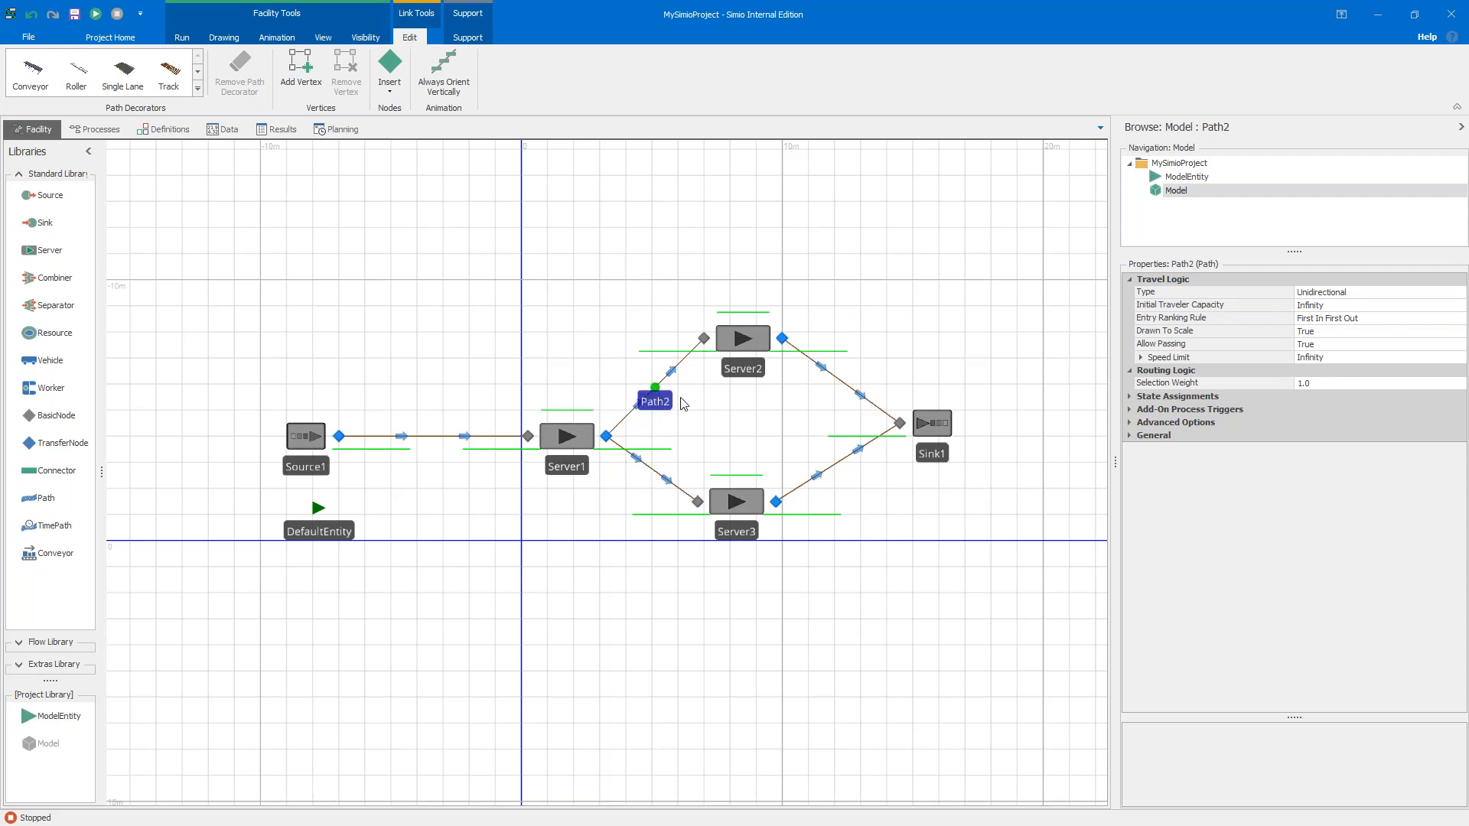
click(1266, 387)
text(.33)
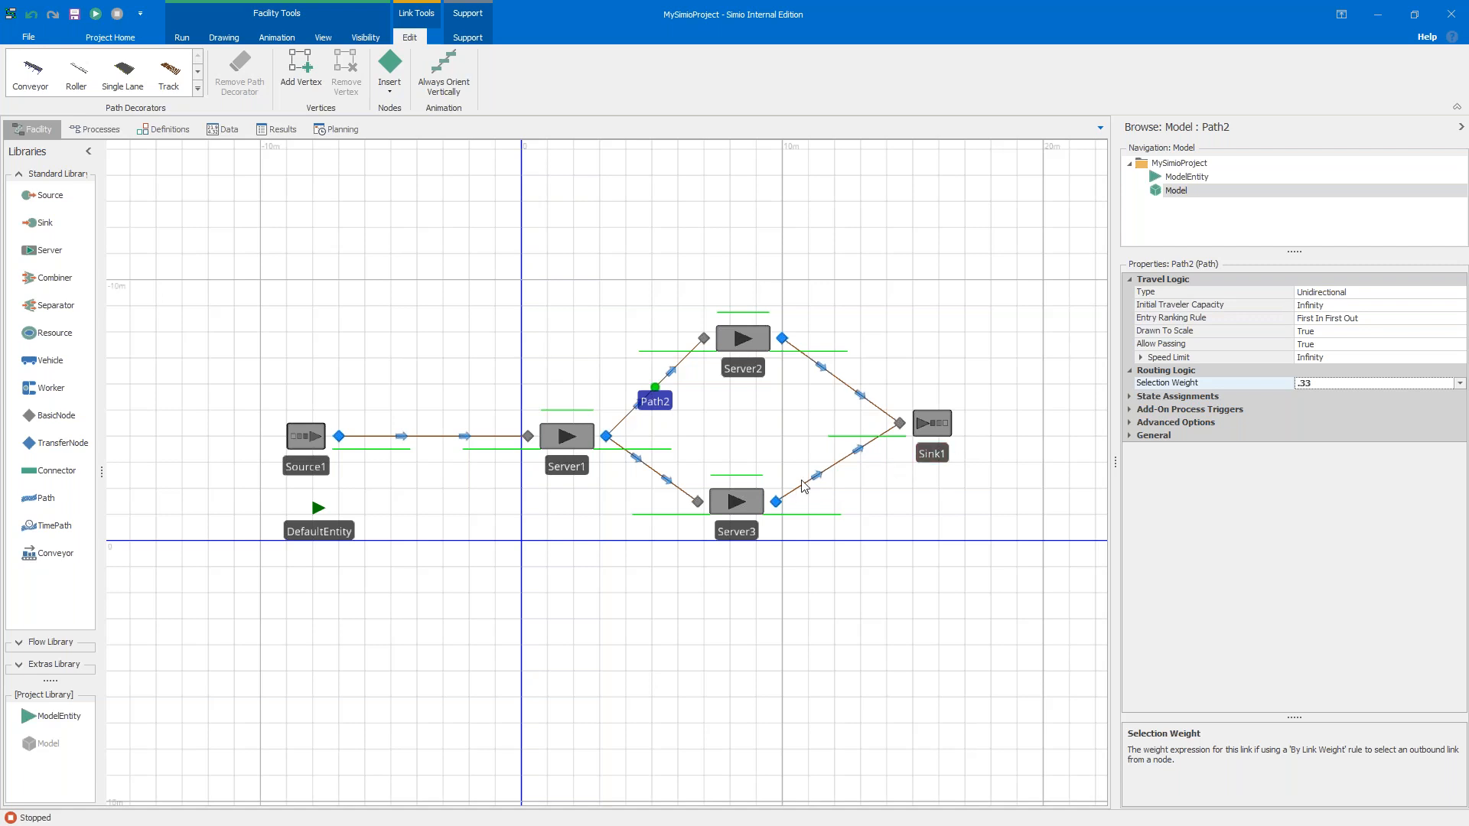
Step: Set the selection weight of Path3, between Server1 and Server3, to .67
click(657, 475)
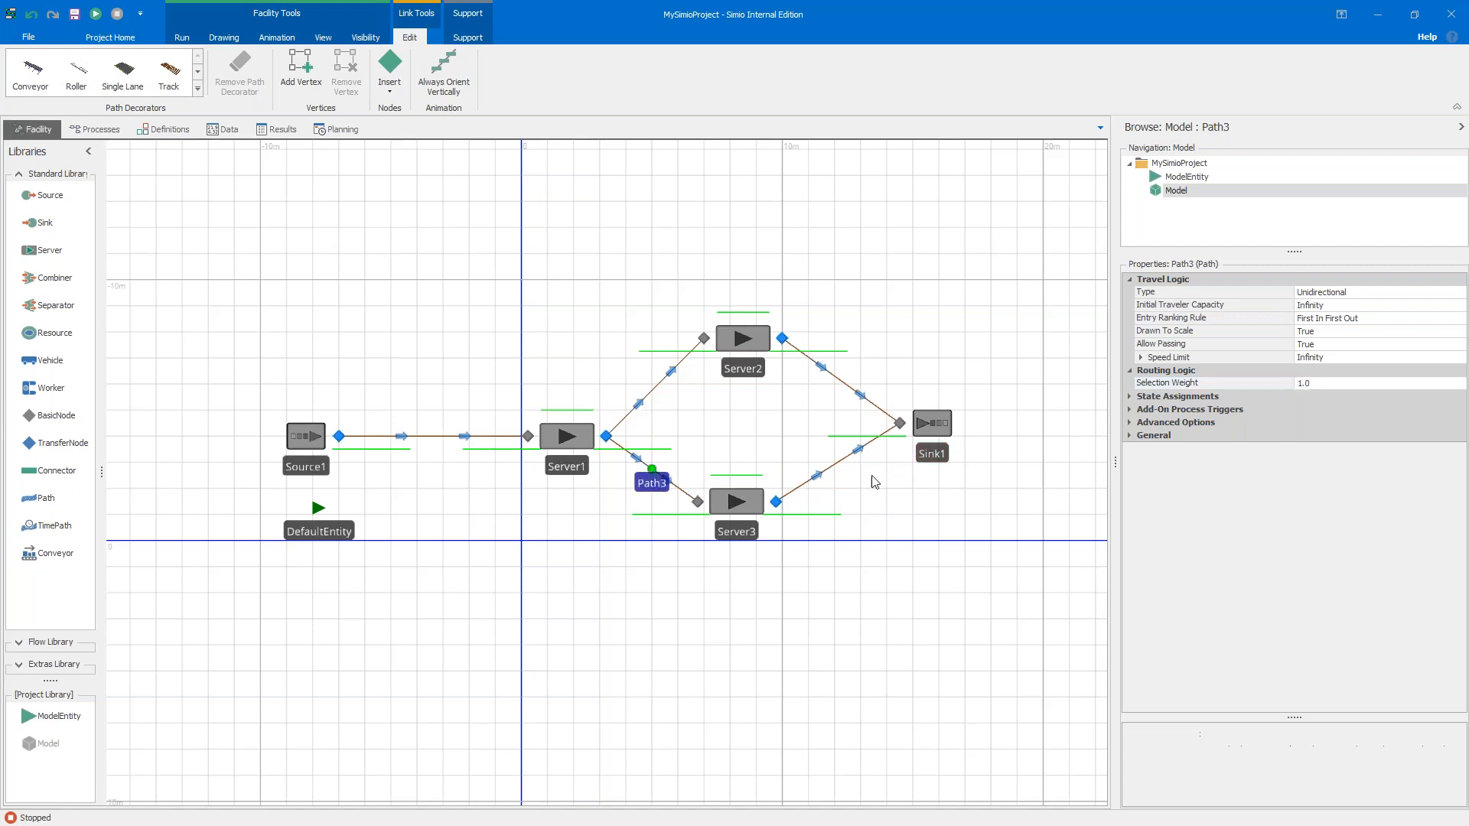
click(1327, 386)
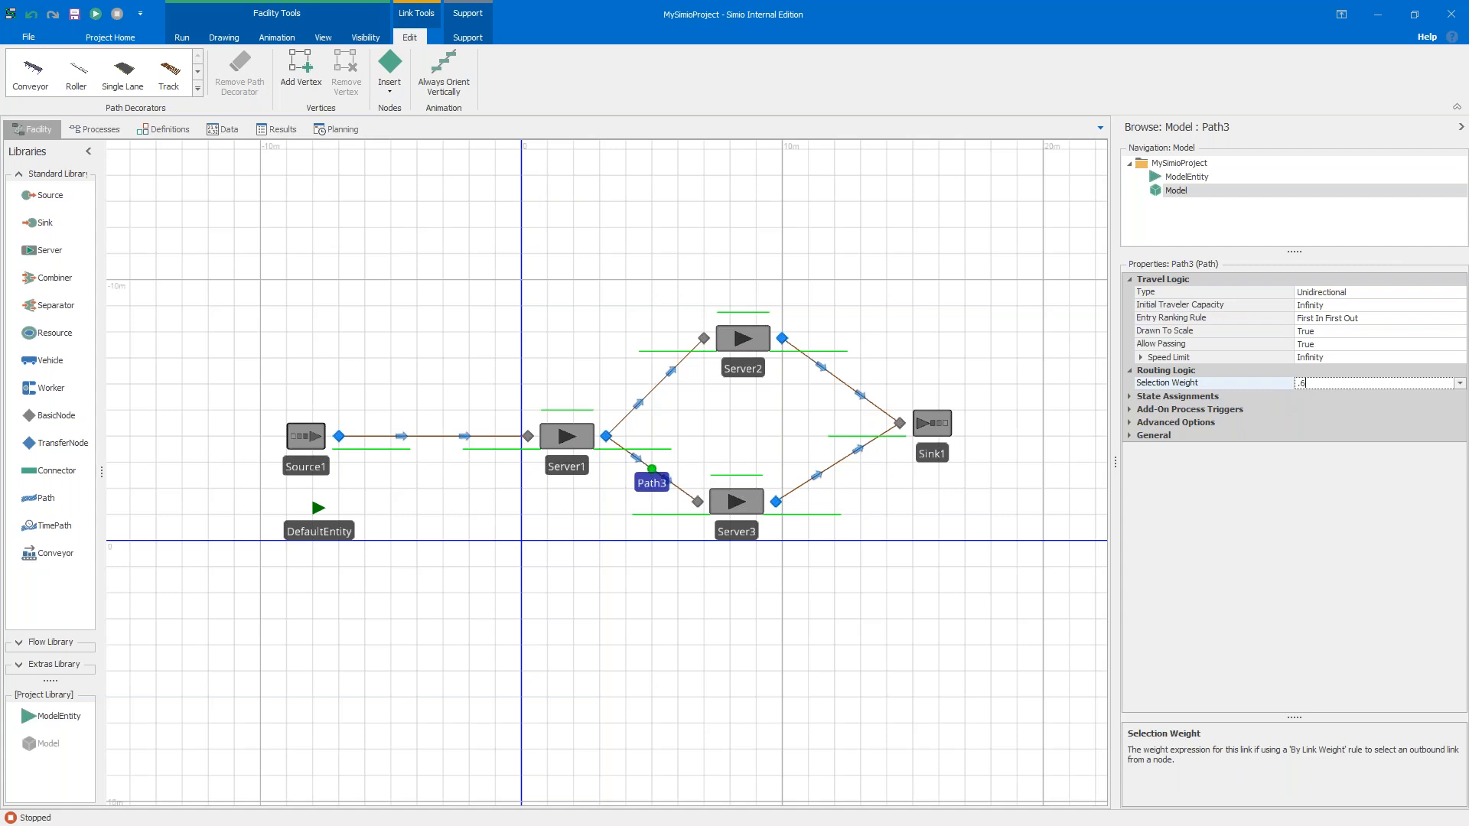
key(Return)
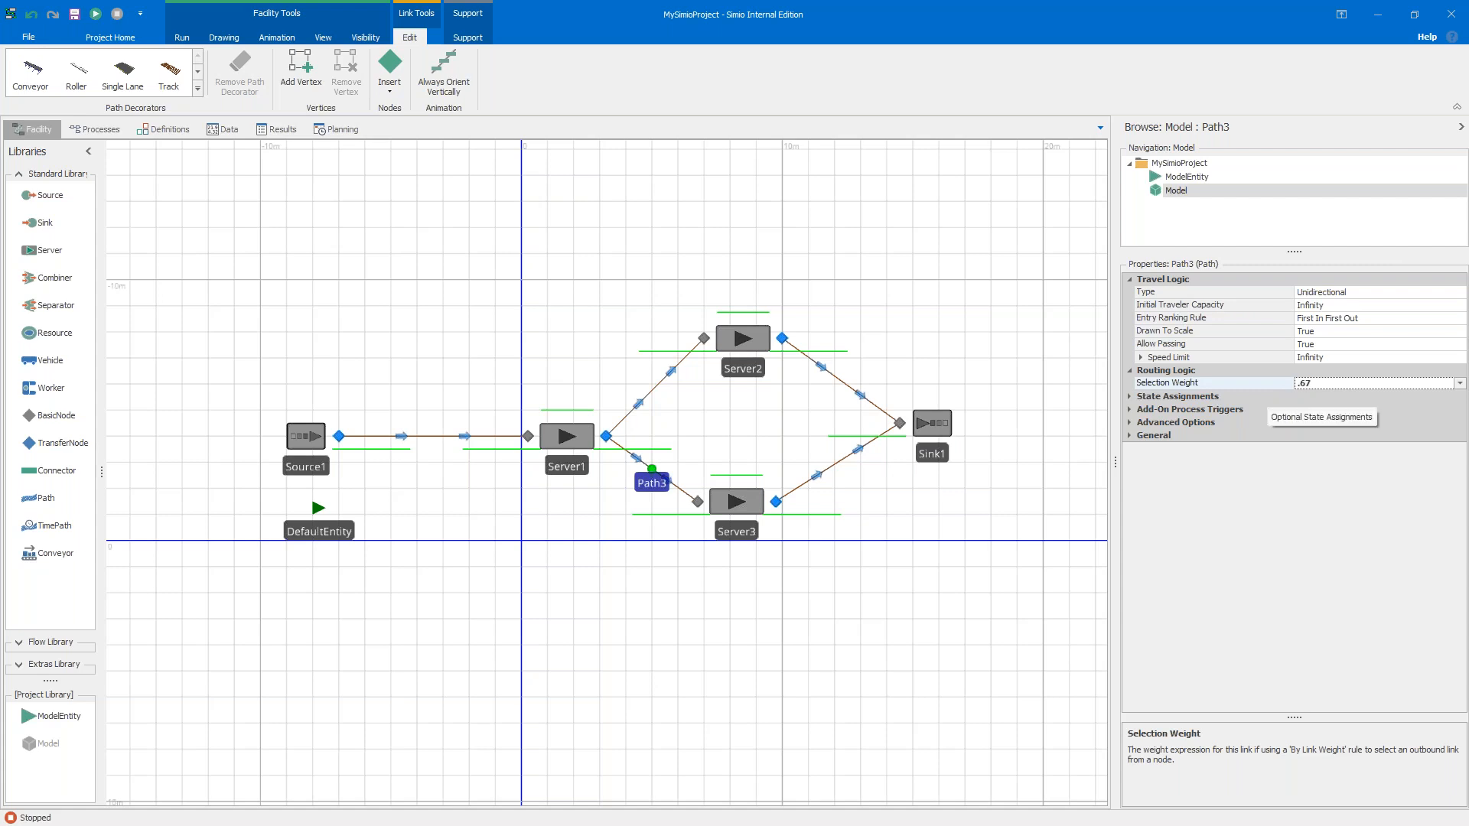
click(770, 187)
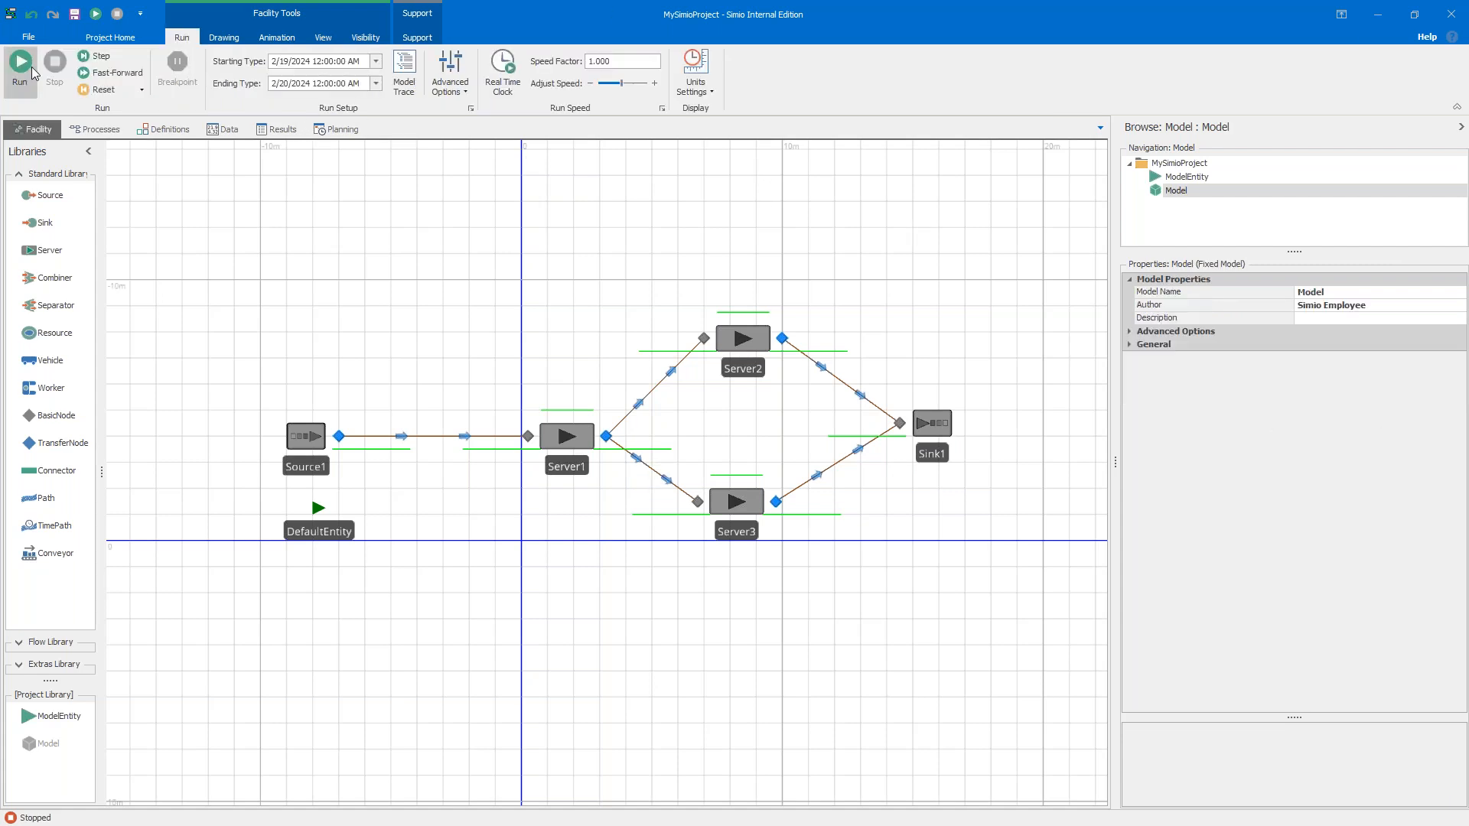
Step: Test-run the weighted model and stop it, restart the run and fast-forward to its end
click(20, 61)
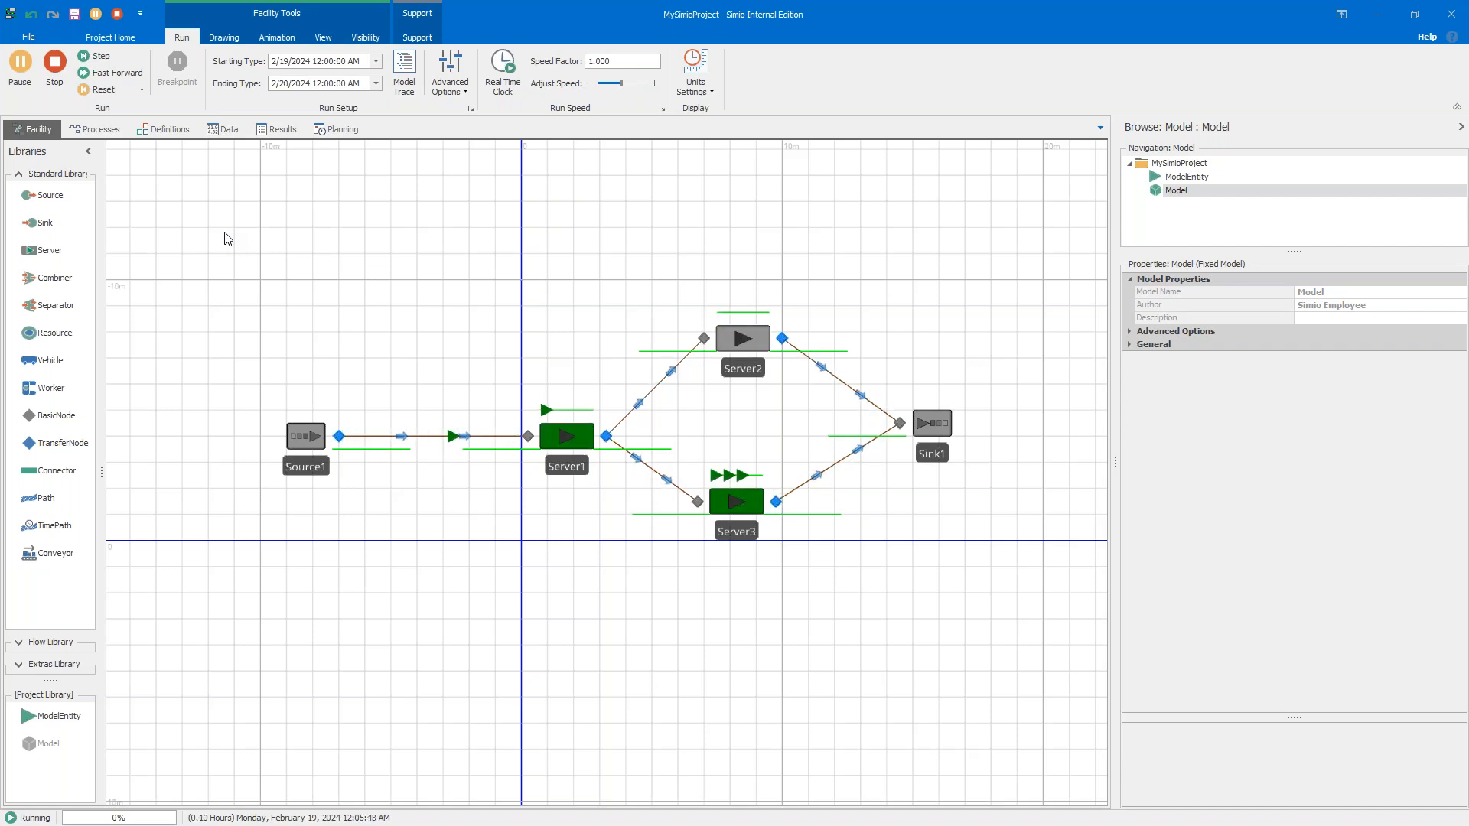
click(57, 70)
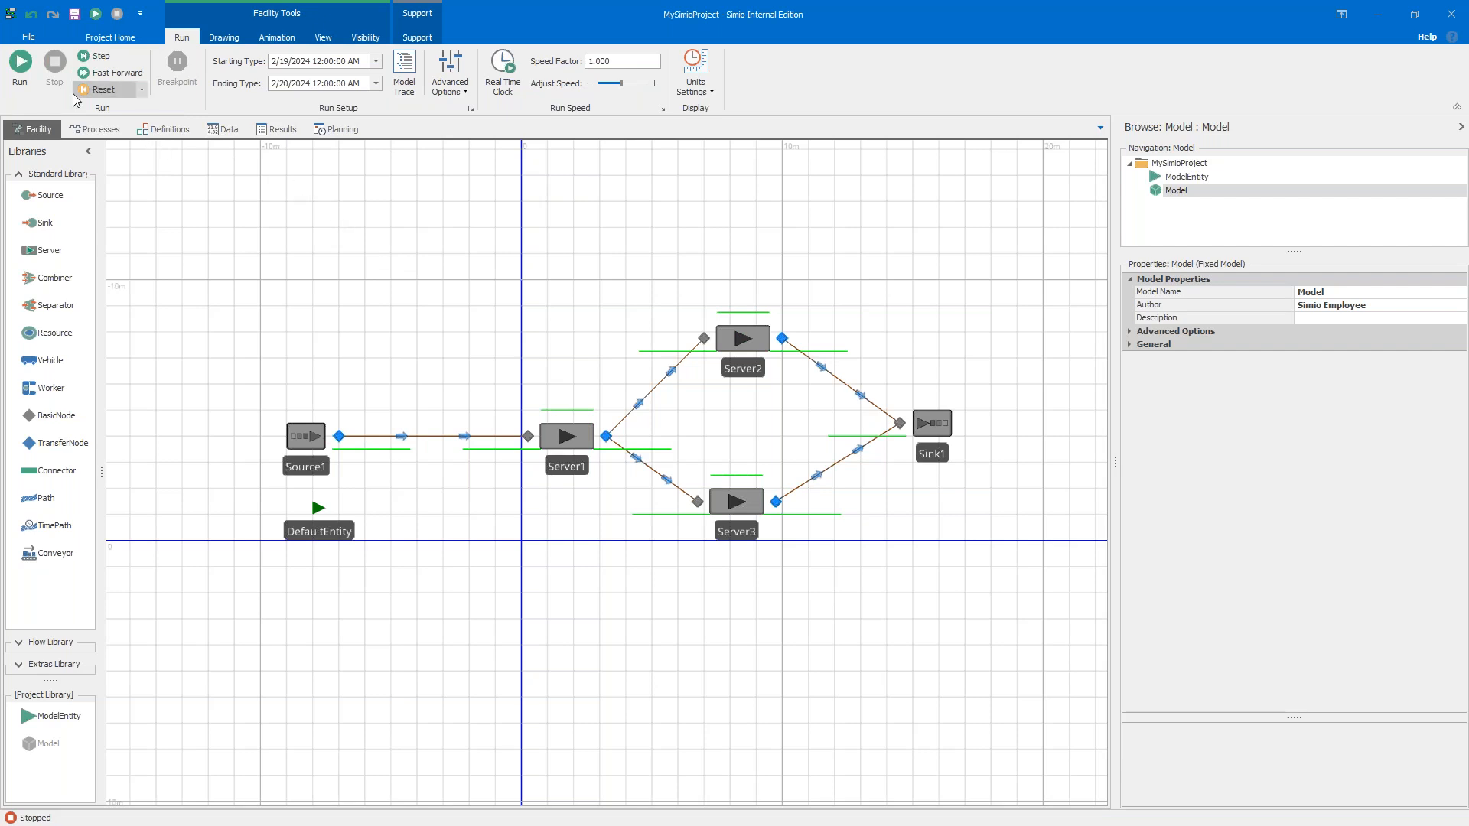
click(19, 67)
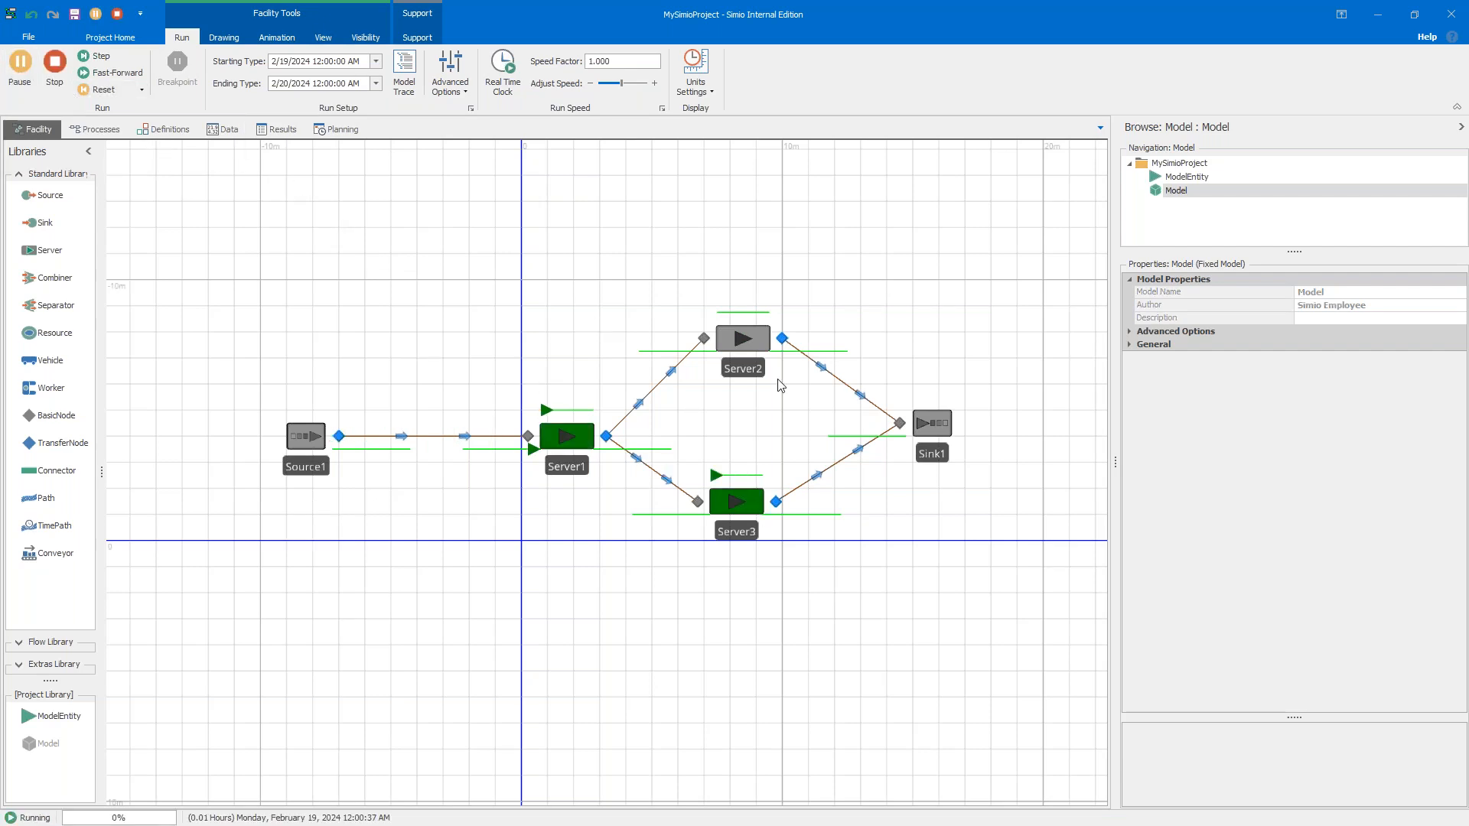
click(136, 71)
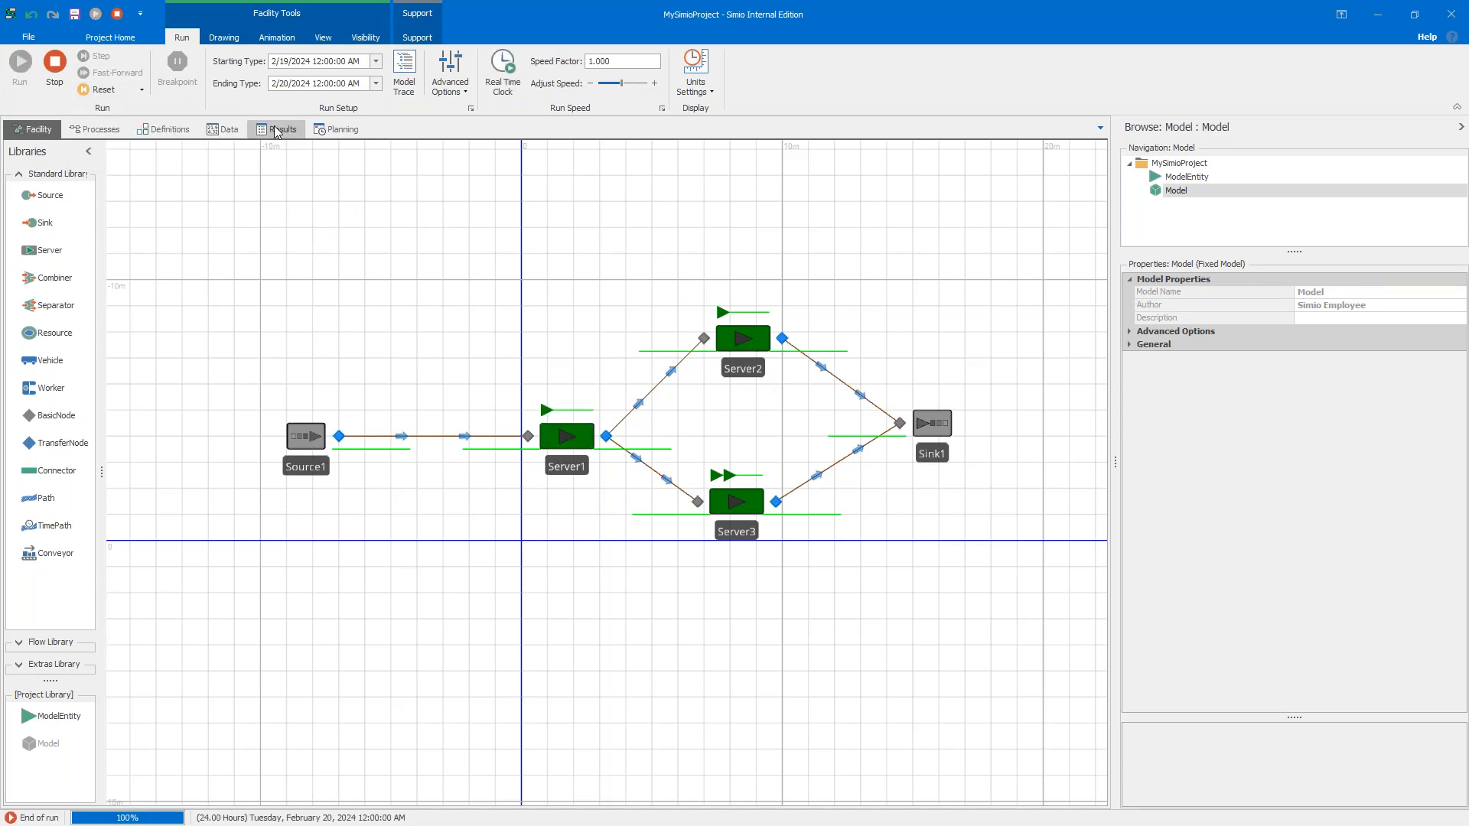
Step: Filter the pivot grid results by data item to show only NumberInSystem, ScheduledUtilization and TimeInSystem
click(276, 130)
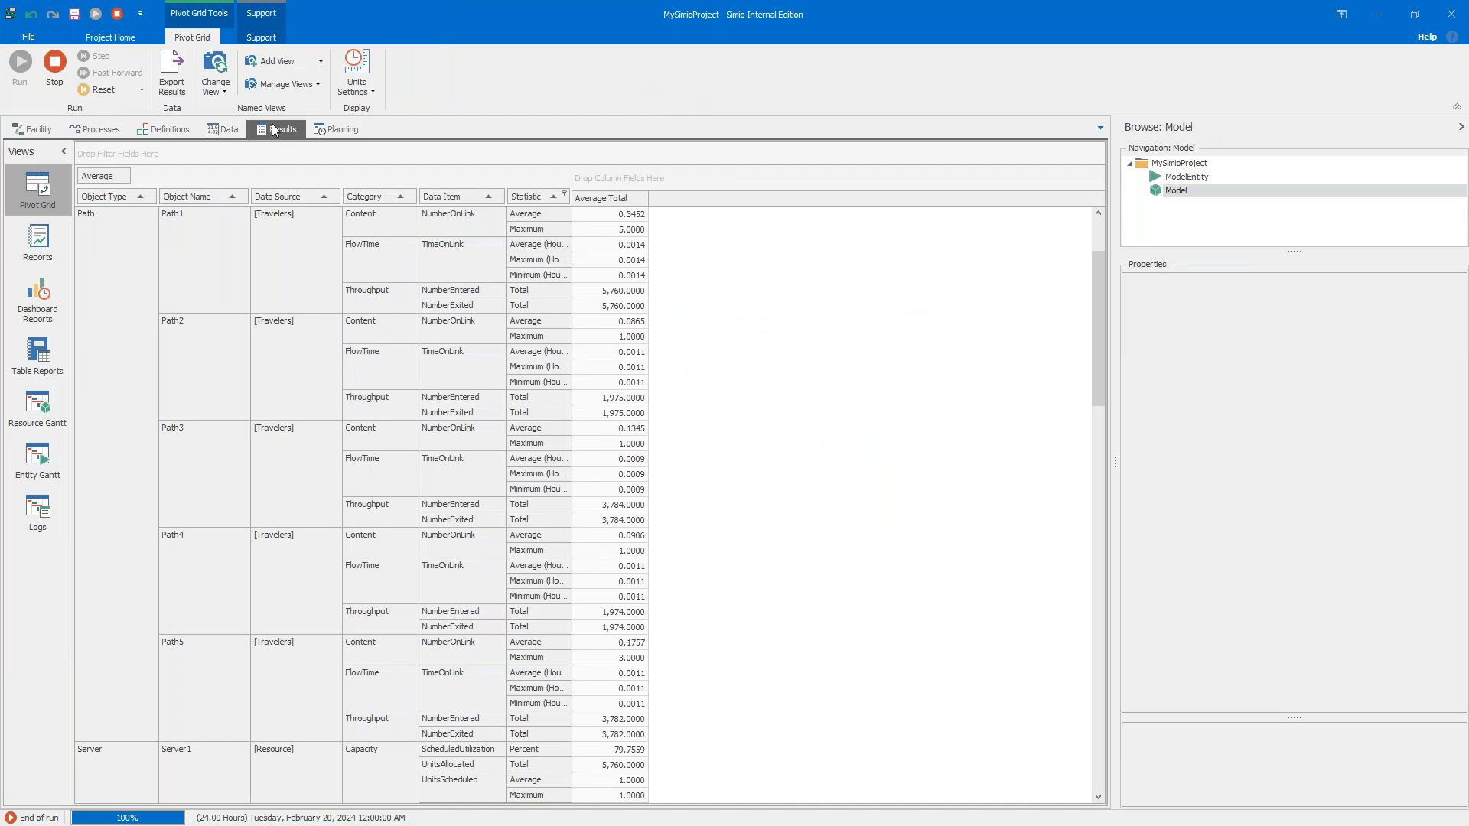
scroll(402, 379, up, 3)
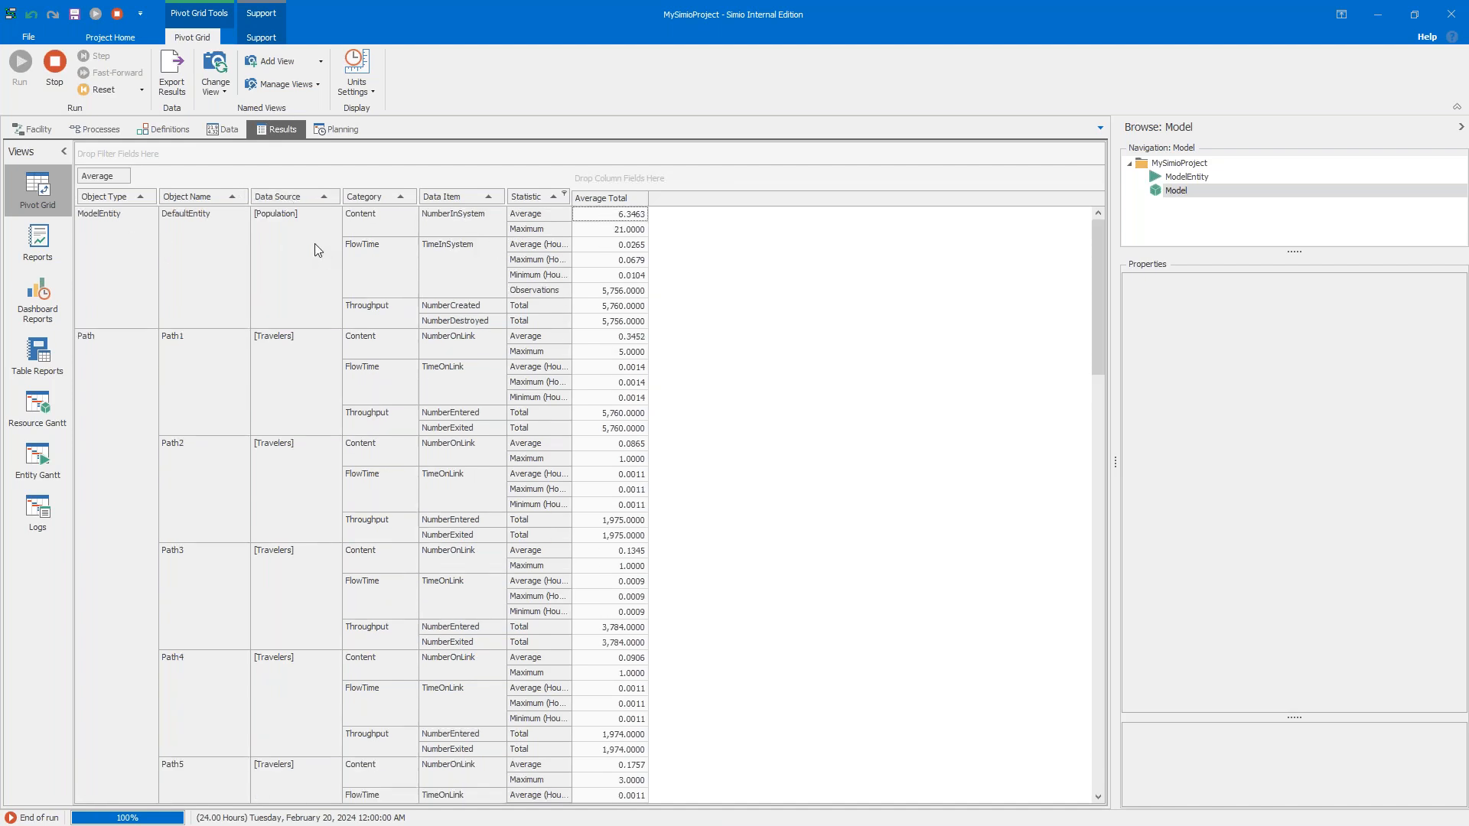
click(499, 193)
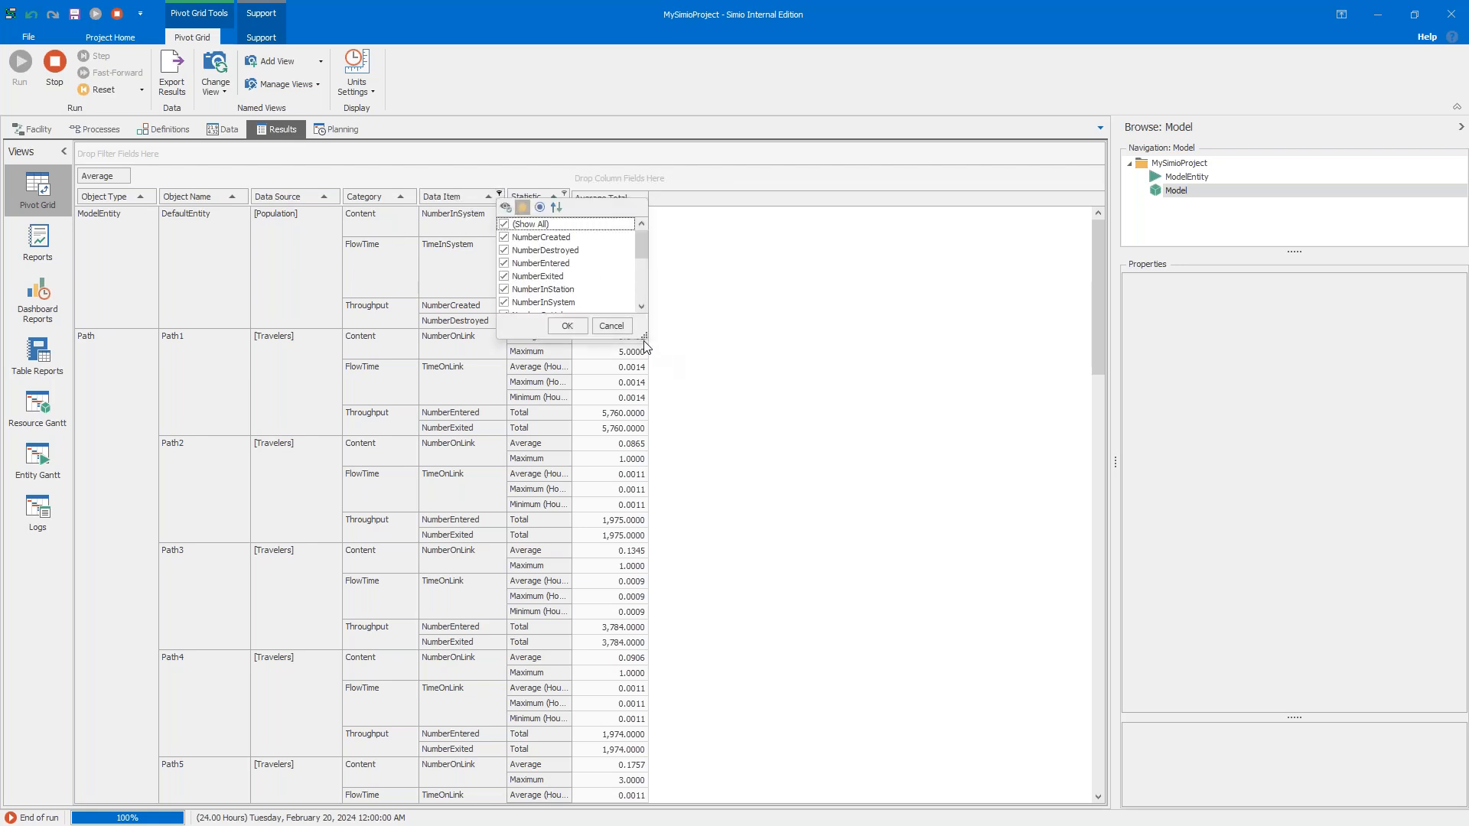
drag(646, 341, 656, 511)
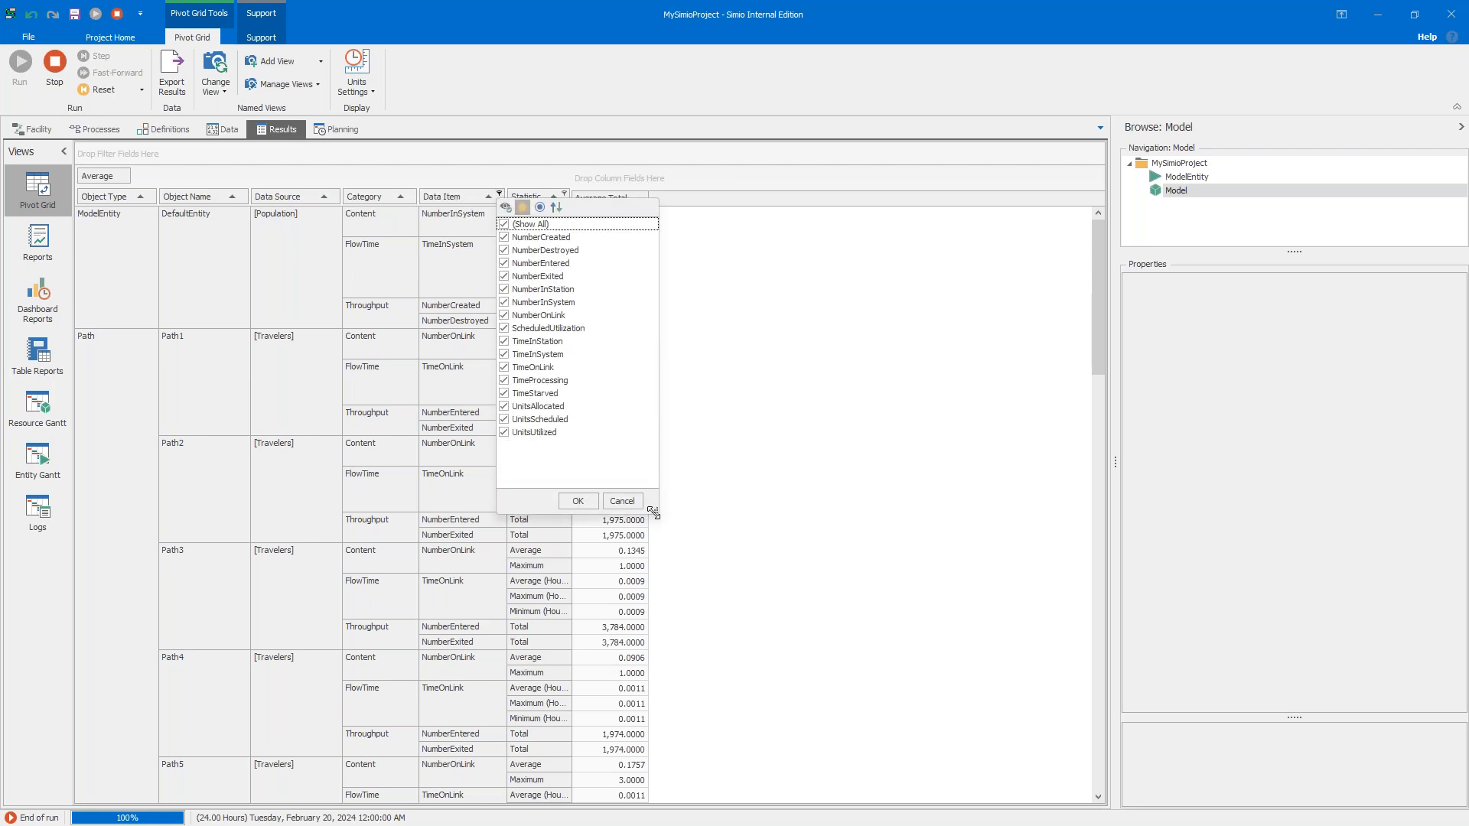
click(504, 224)
click(505, 302)
click(504, 329)
click(505, 355)
click(578, 502)
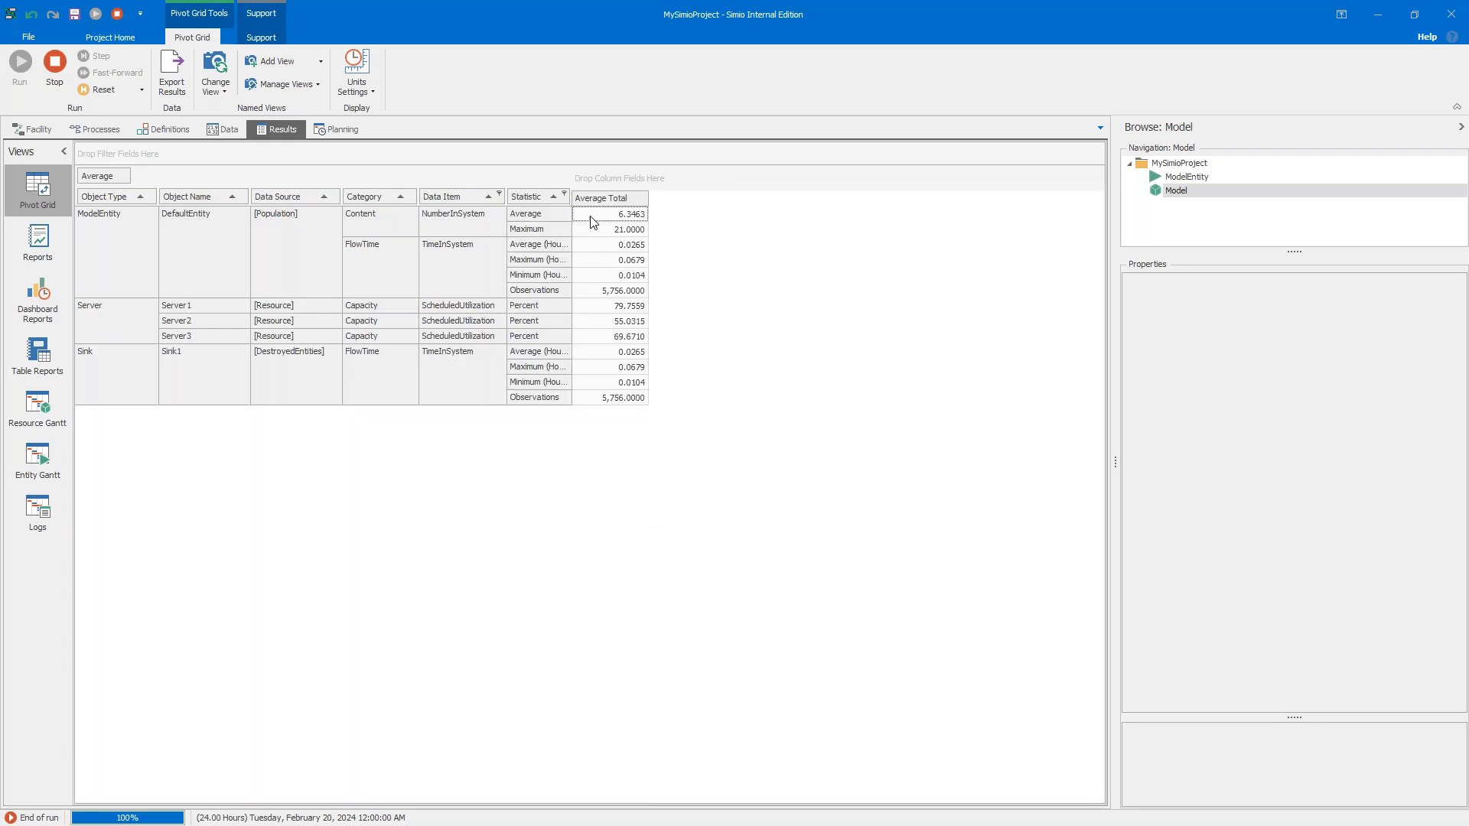
Step: Filter the pivot grid results by statistic to show only Average, Average (Hours) and Percent
click(564, 194)
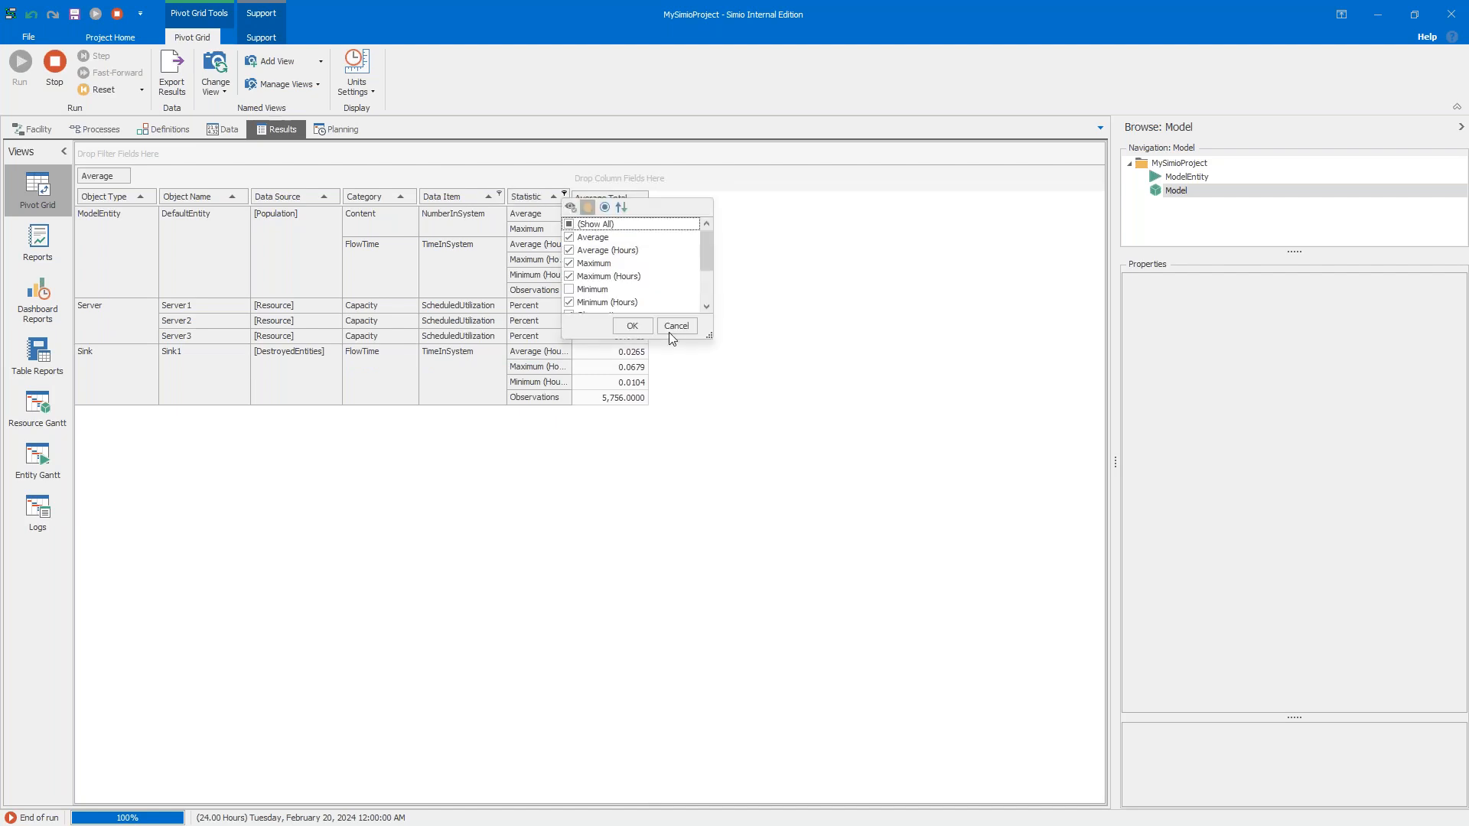
drag(708, 334, 748, 474)
click(569, 224)
click(569, 224)
click(570, 238)
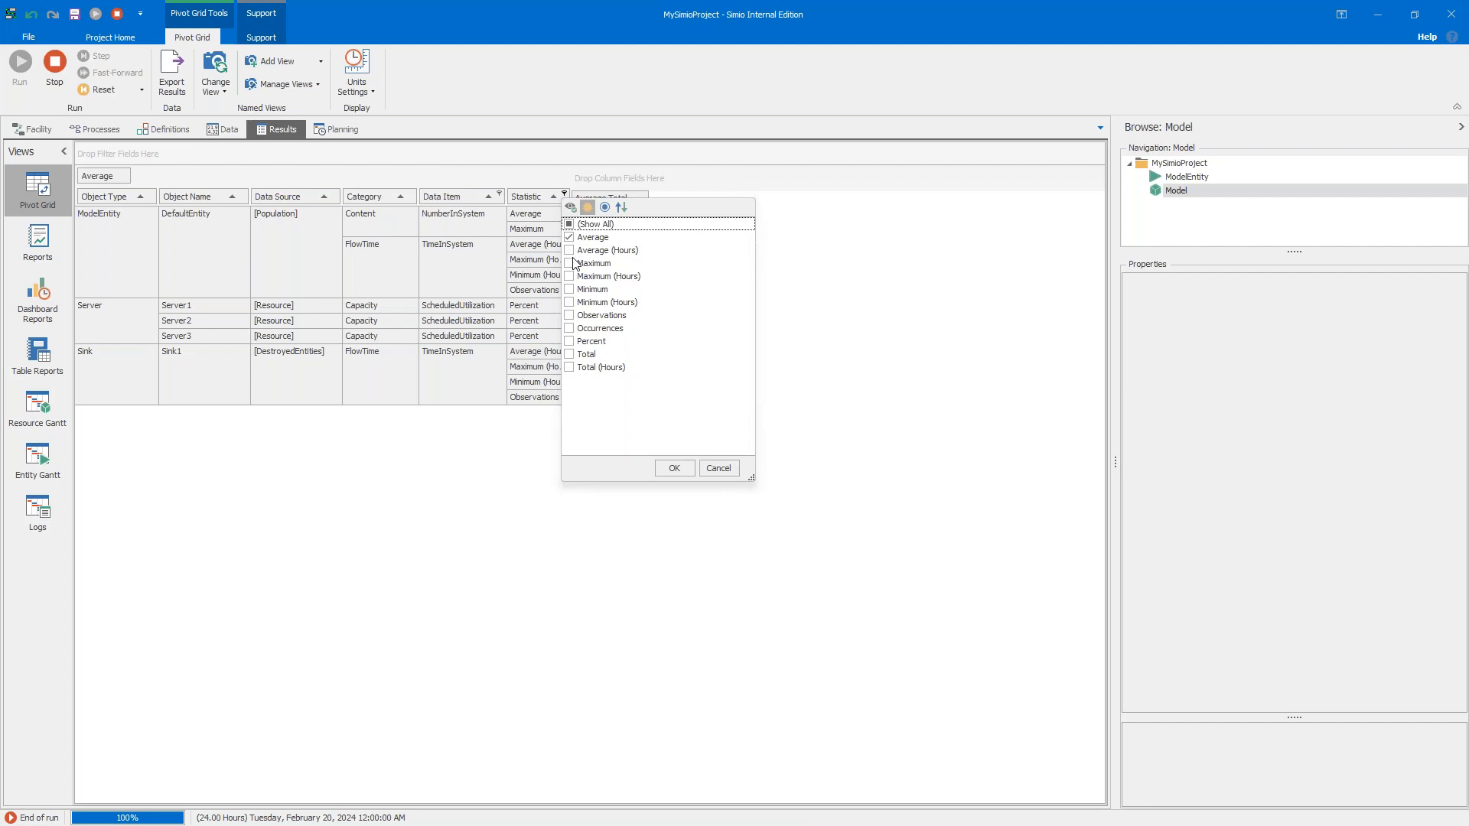
click(569, 341)
click(669, 469)
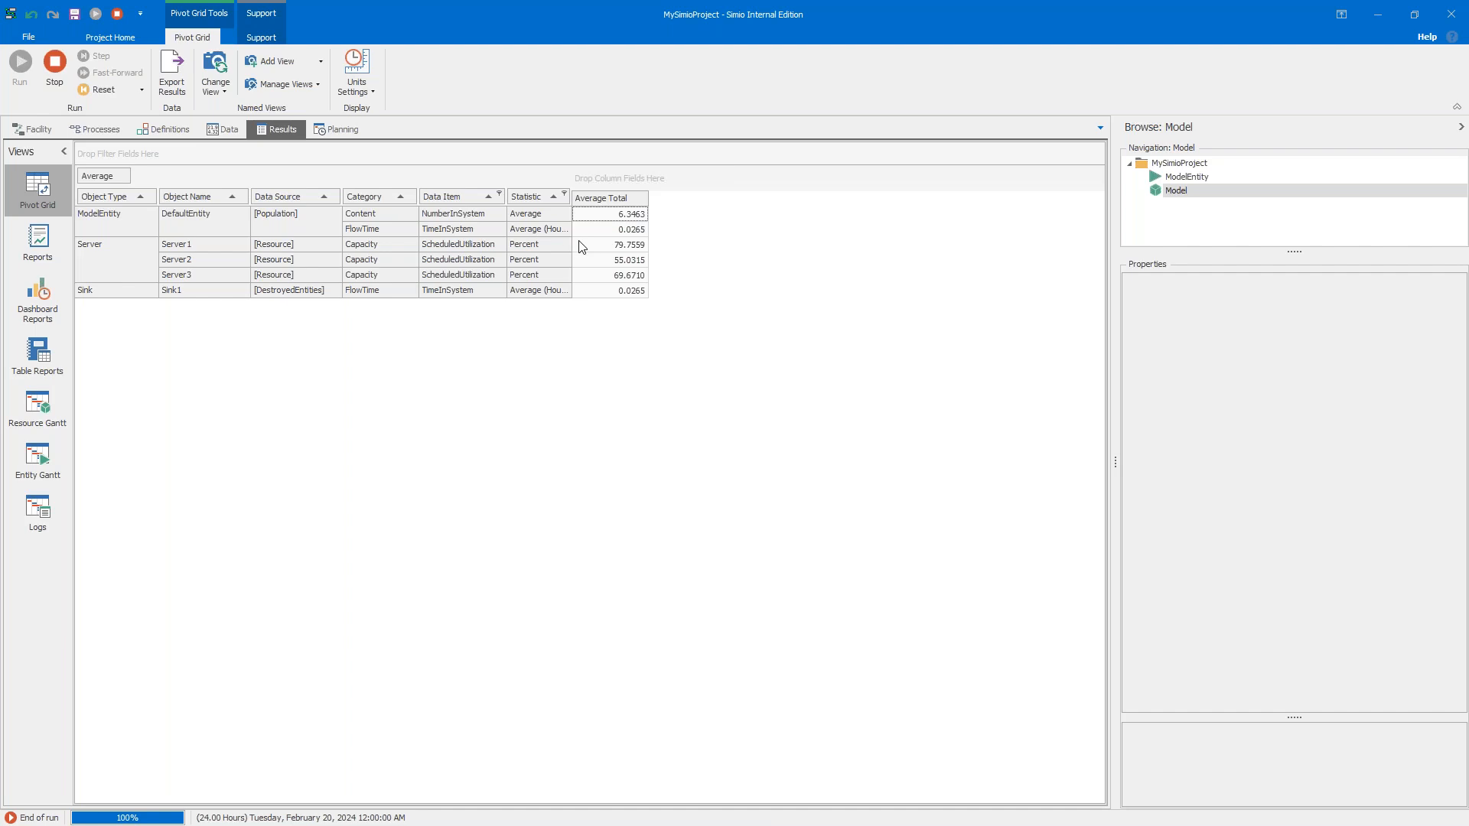
Step: Stop the completed run and save the filtered pivot grid layout as the named view View0
click(55, 67)
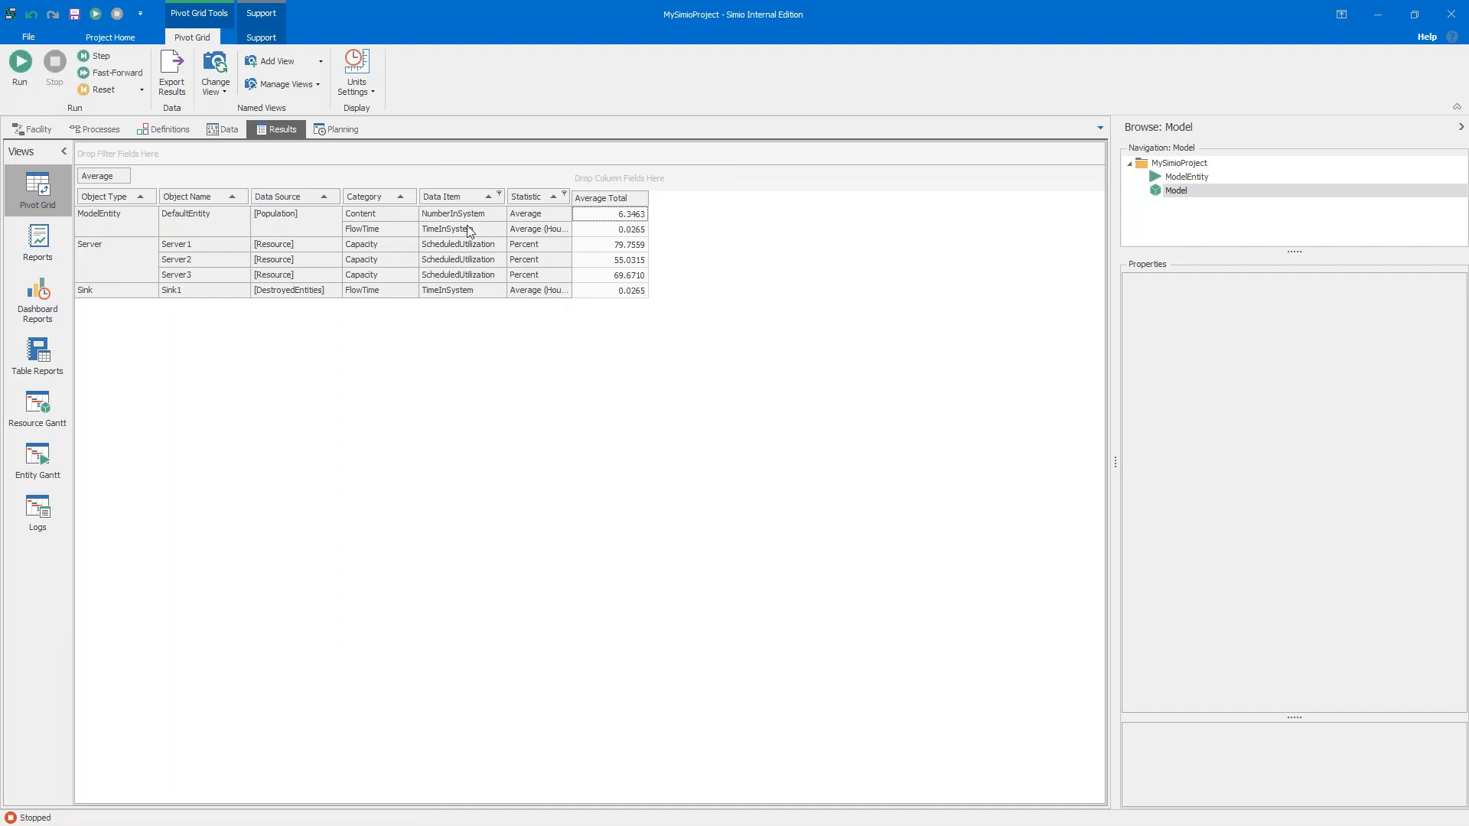
click(276, 64)
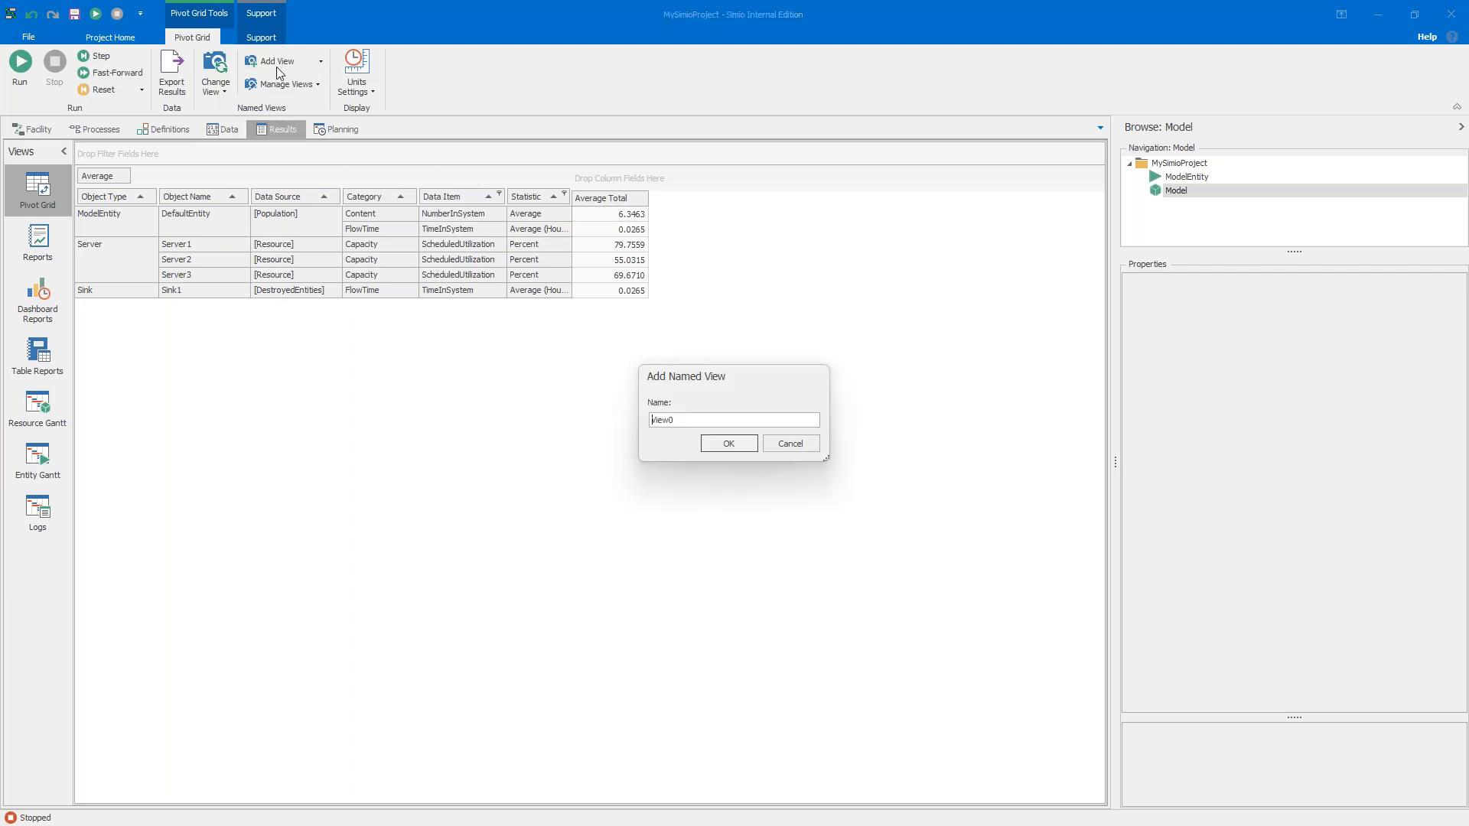
click(723, 444)
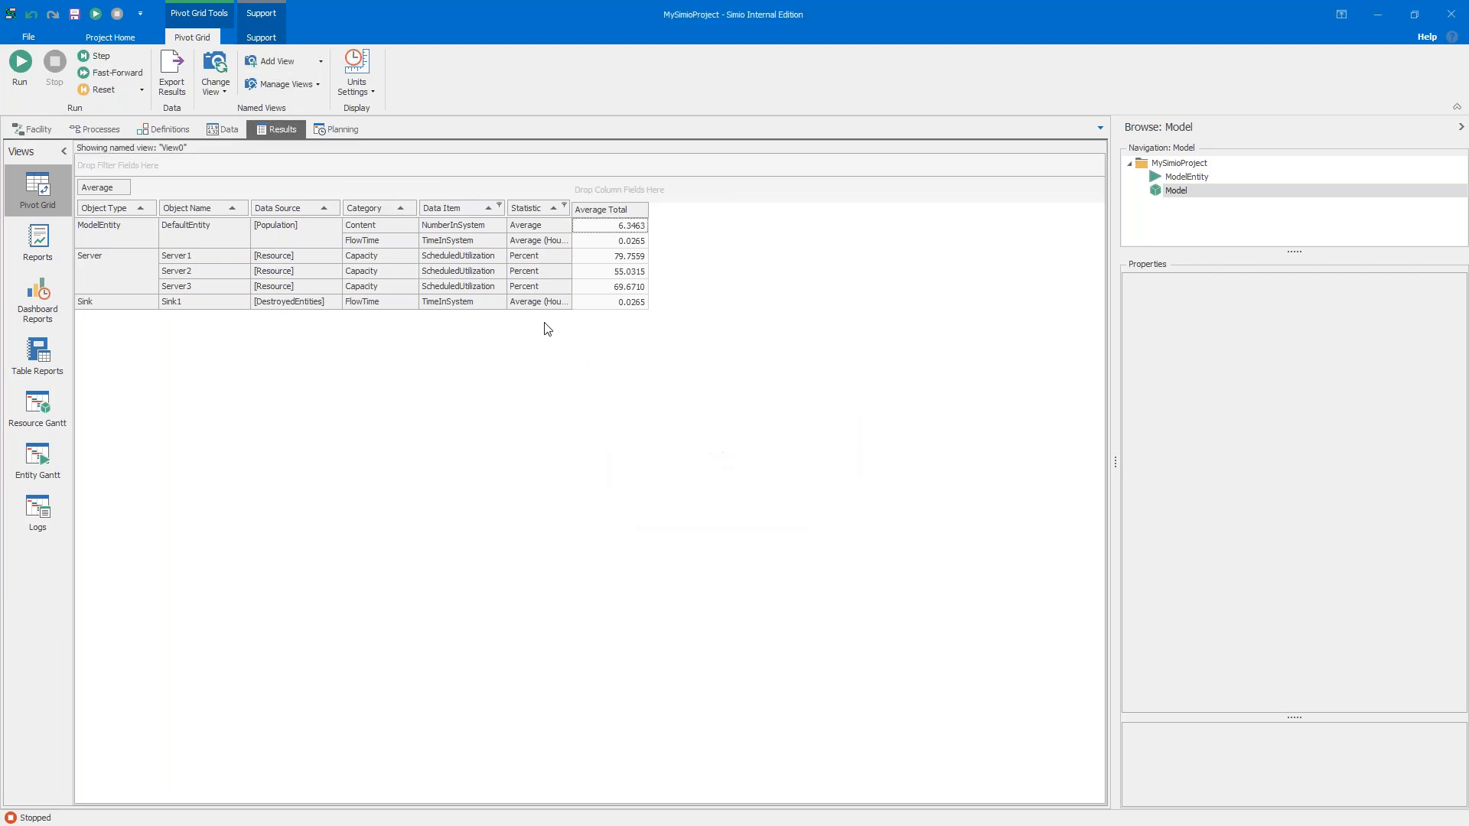
Step: Reset the pivot grid to its default view, and switch back to the saved view View0
click(228, 90)
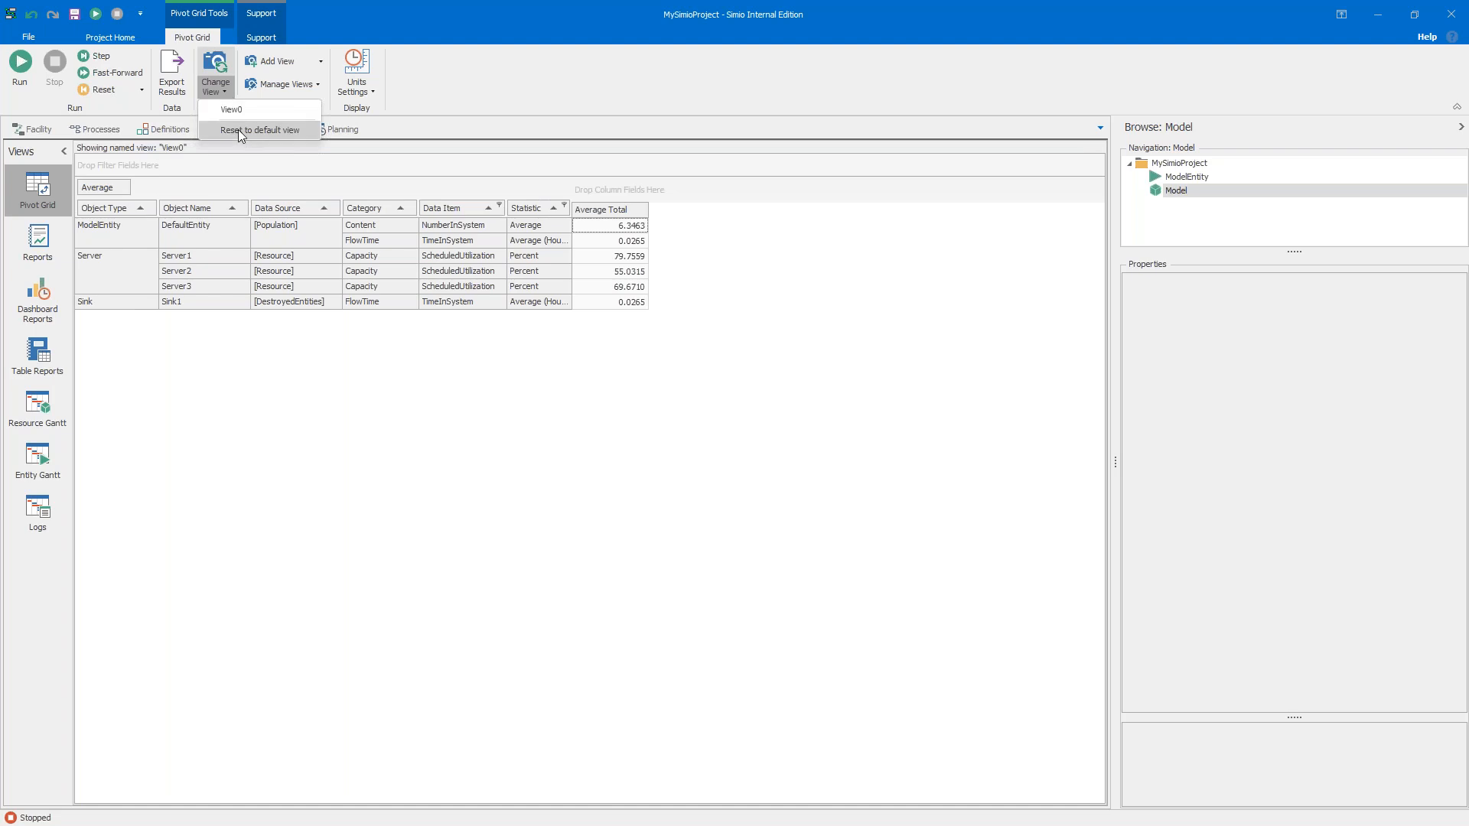
click(237, 130)
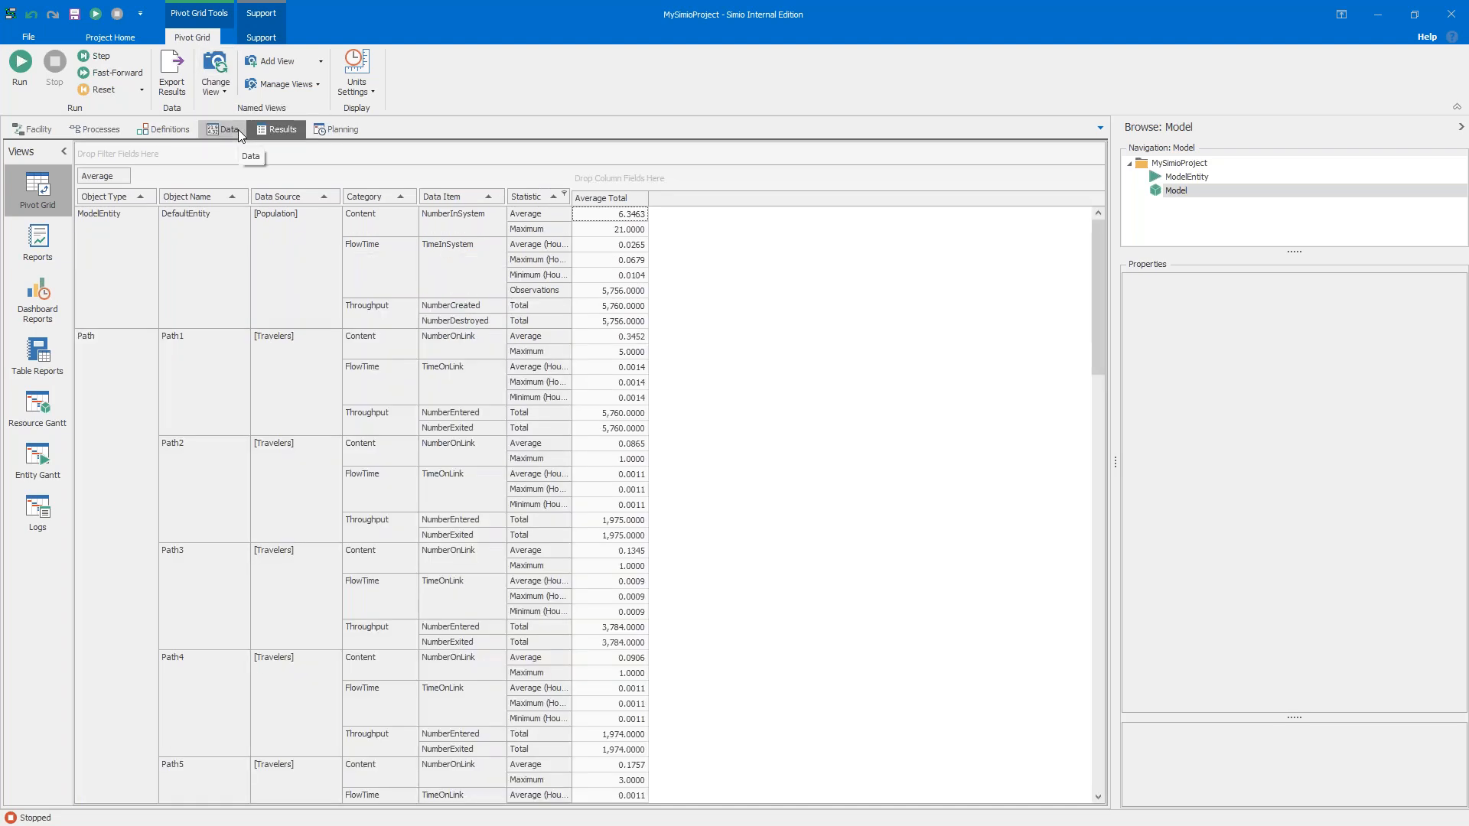
click(215, 80)
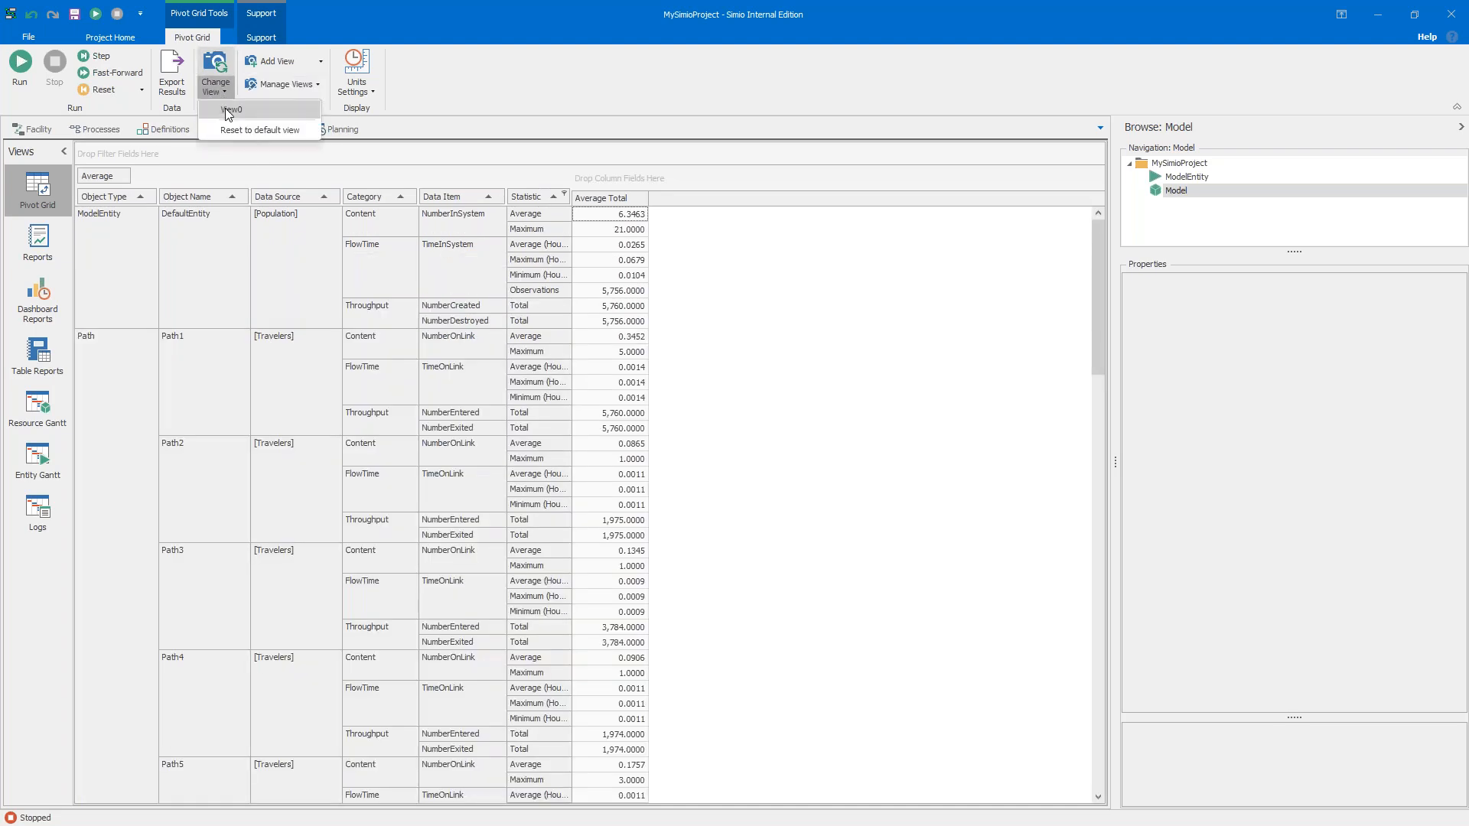
click(230, 111)
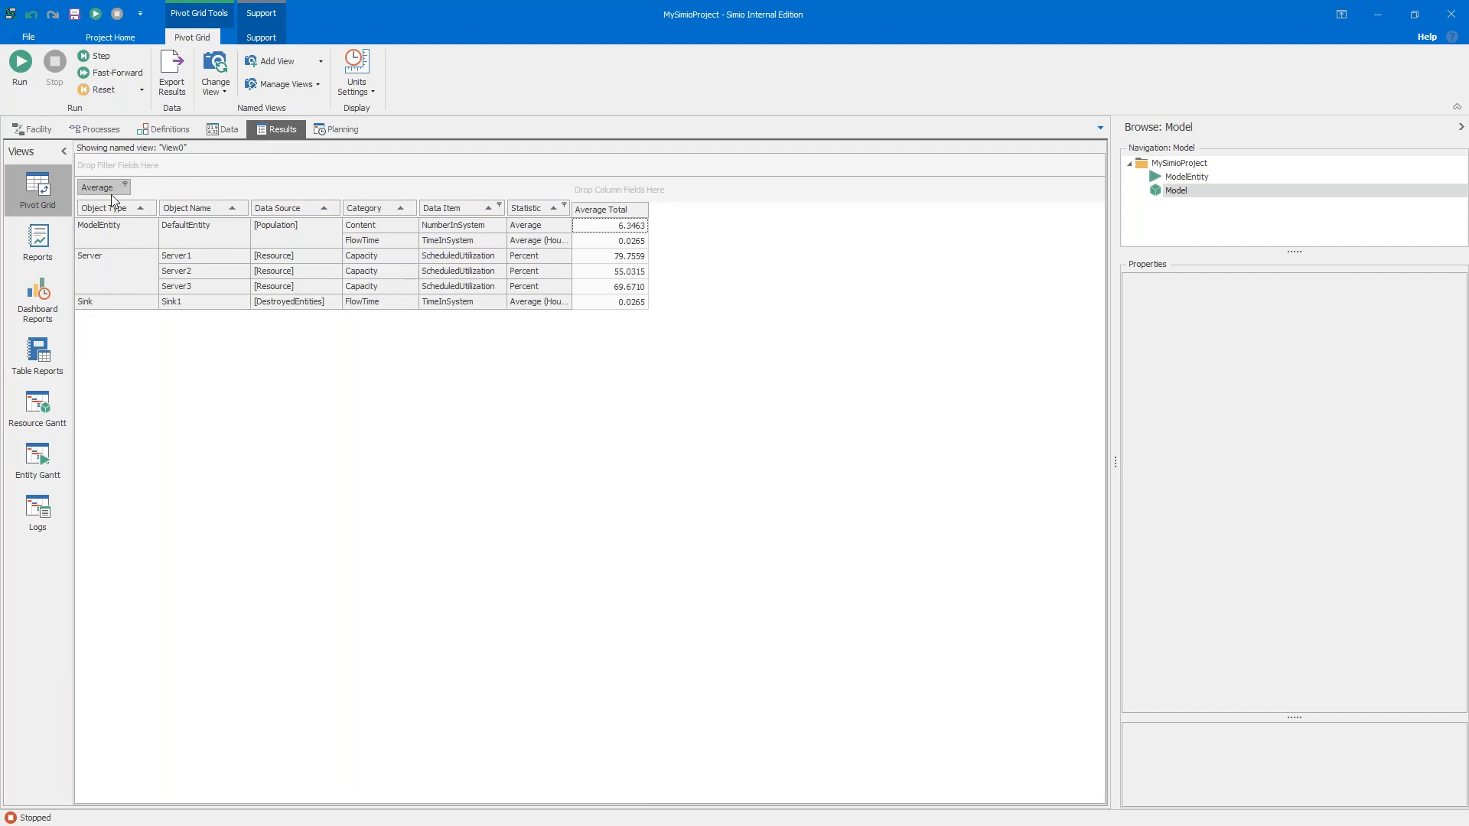
Step: Return to the facility layout and duplicate Model within MySimioProject
click(36, 128)
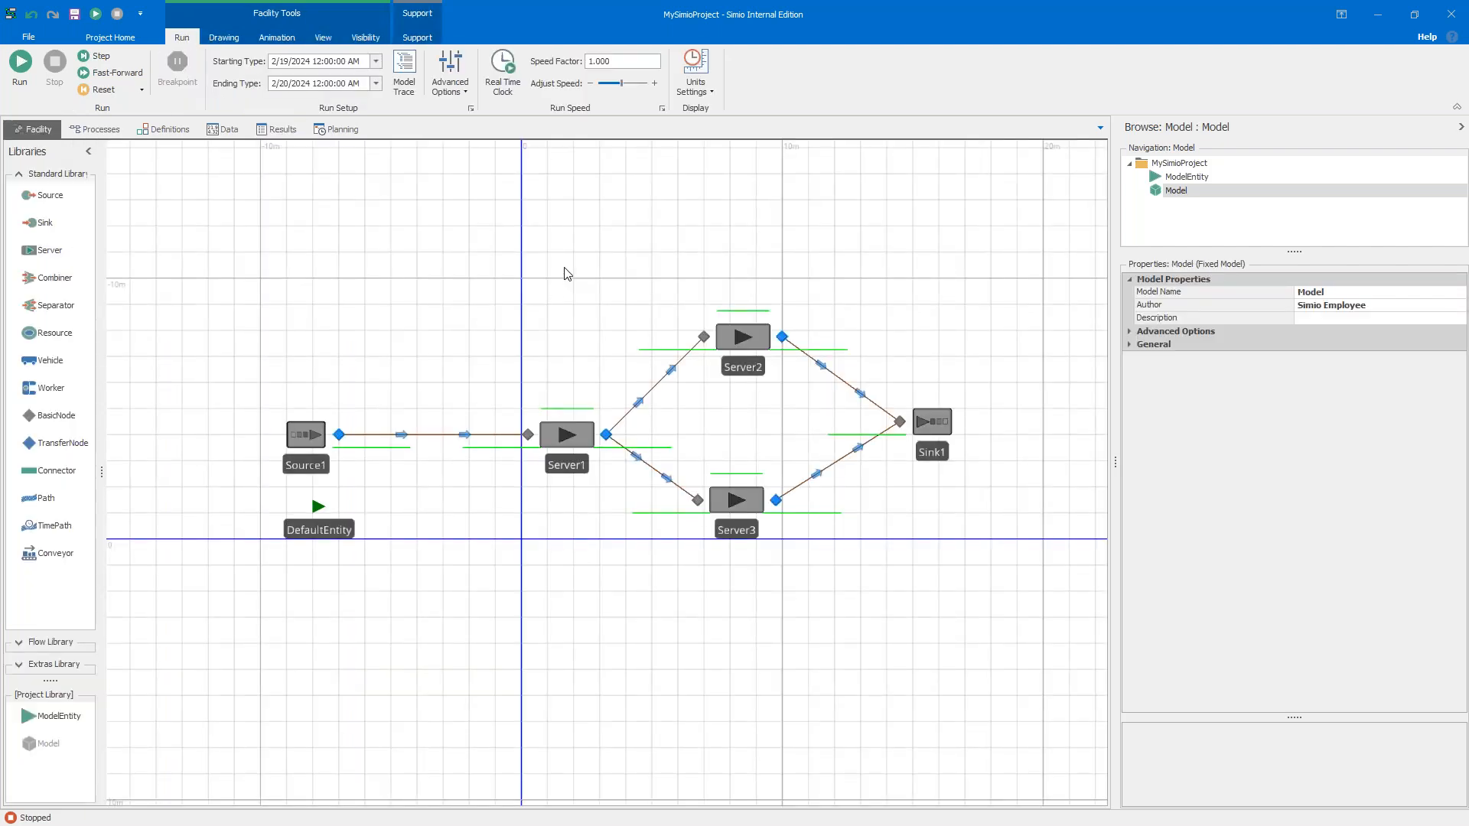
drag(620, 288, 593, 299)
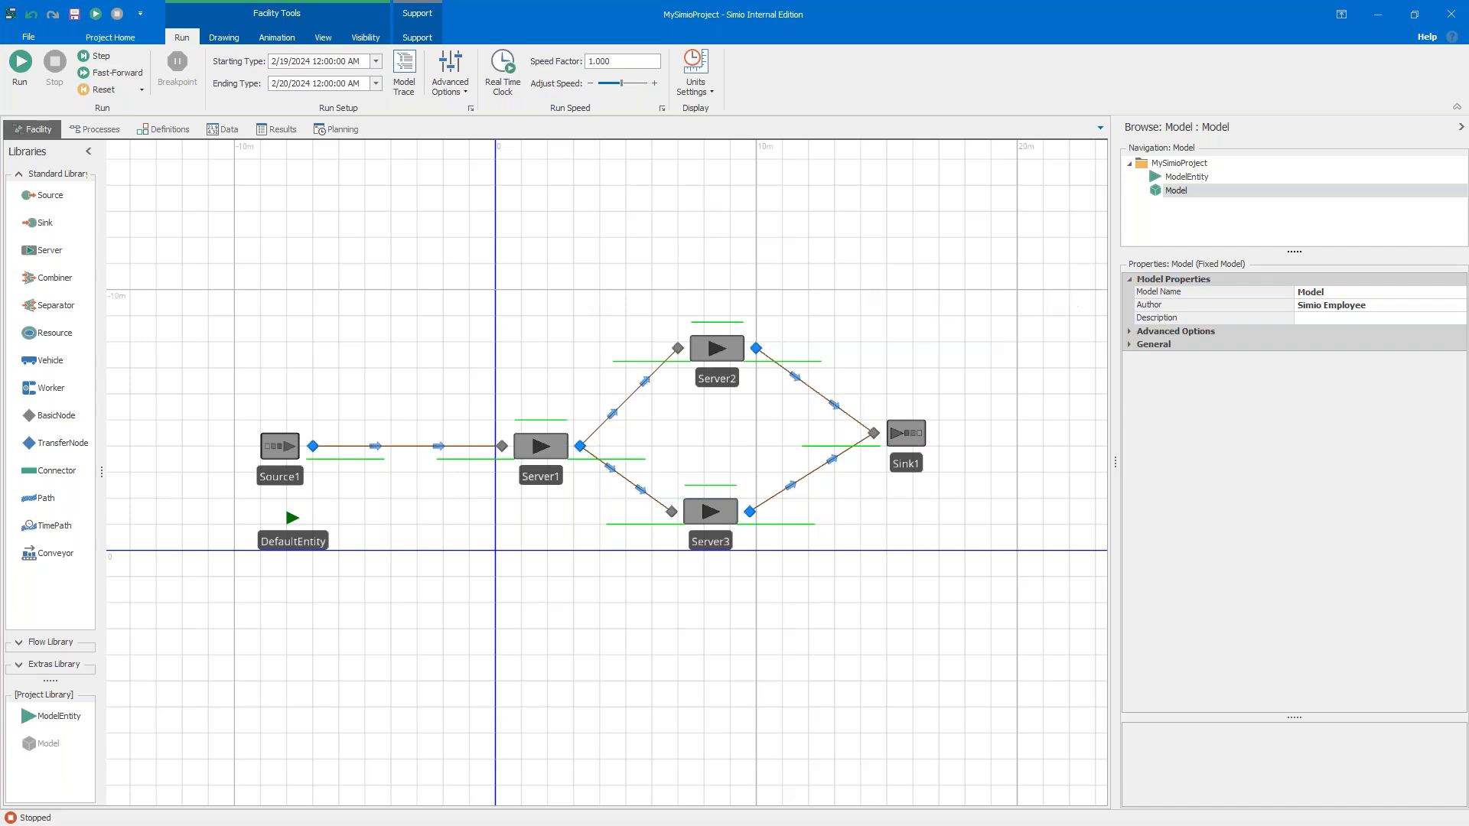
right_click(1198, 198)
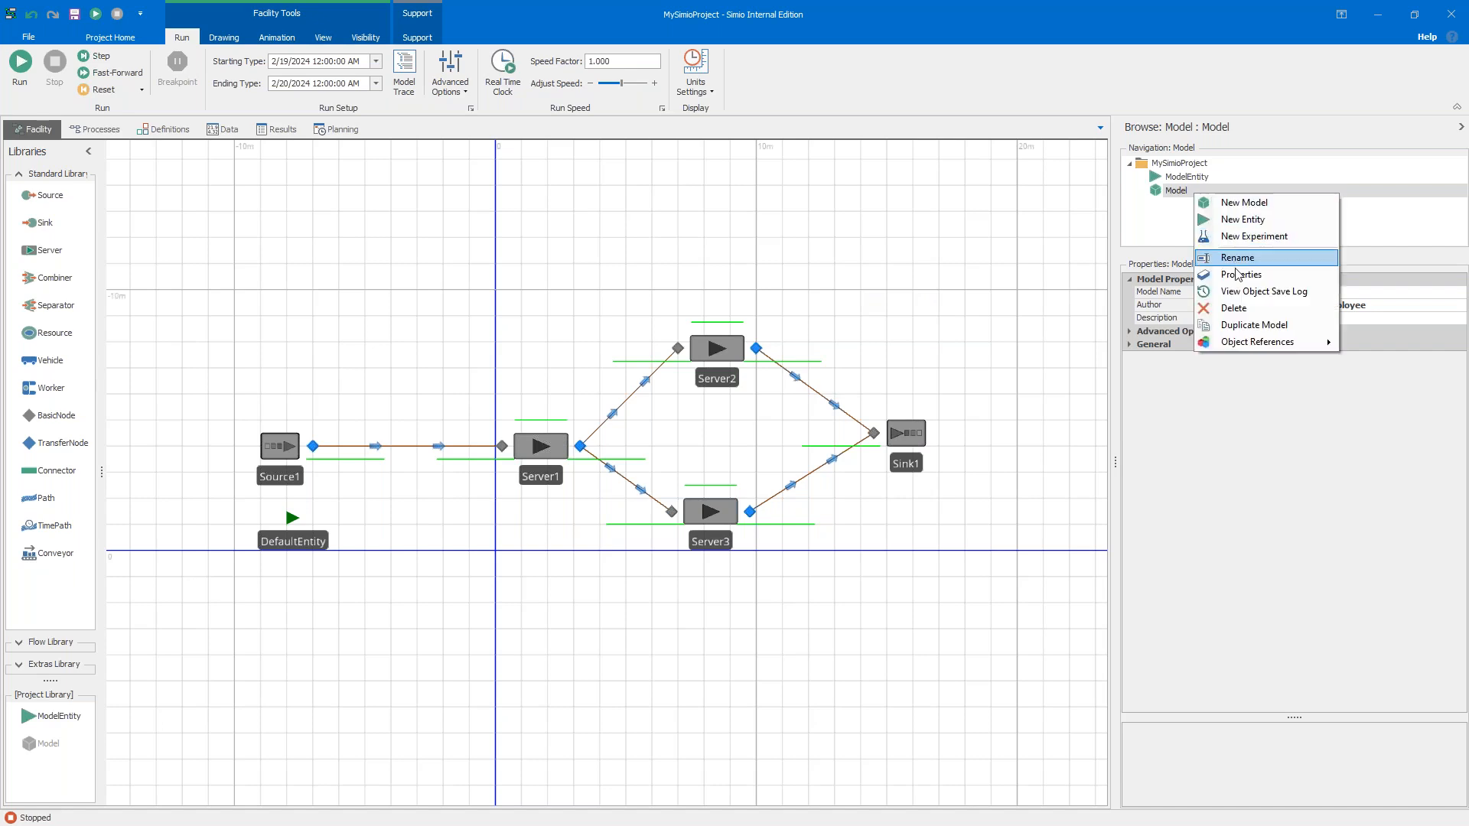
click(1243, 330)
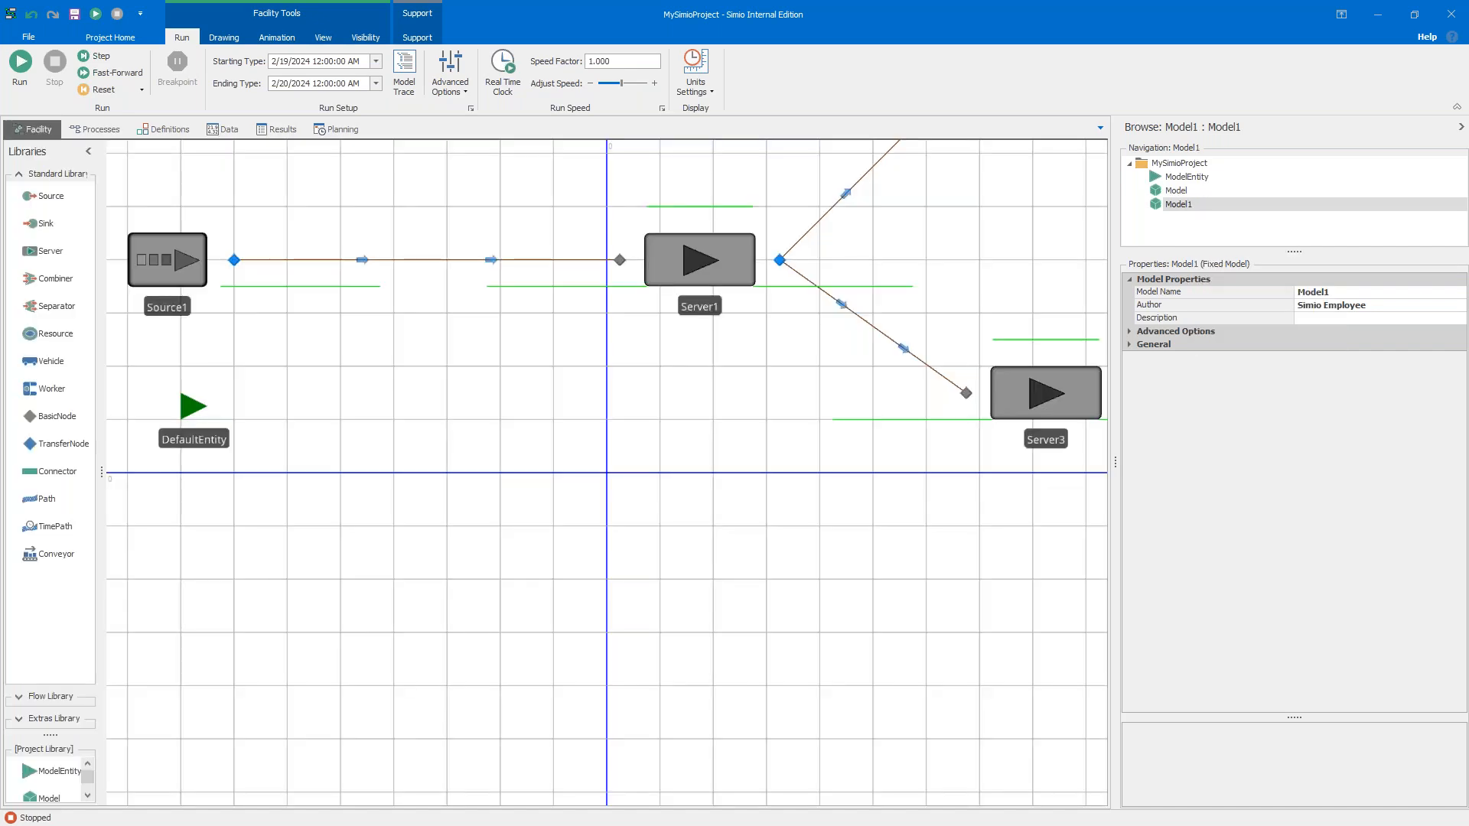
Step: Compare the facility layout of the original Model with its duplicate Model1, and briefly test-run Model1
click(1178, 192)
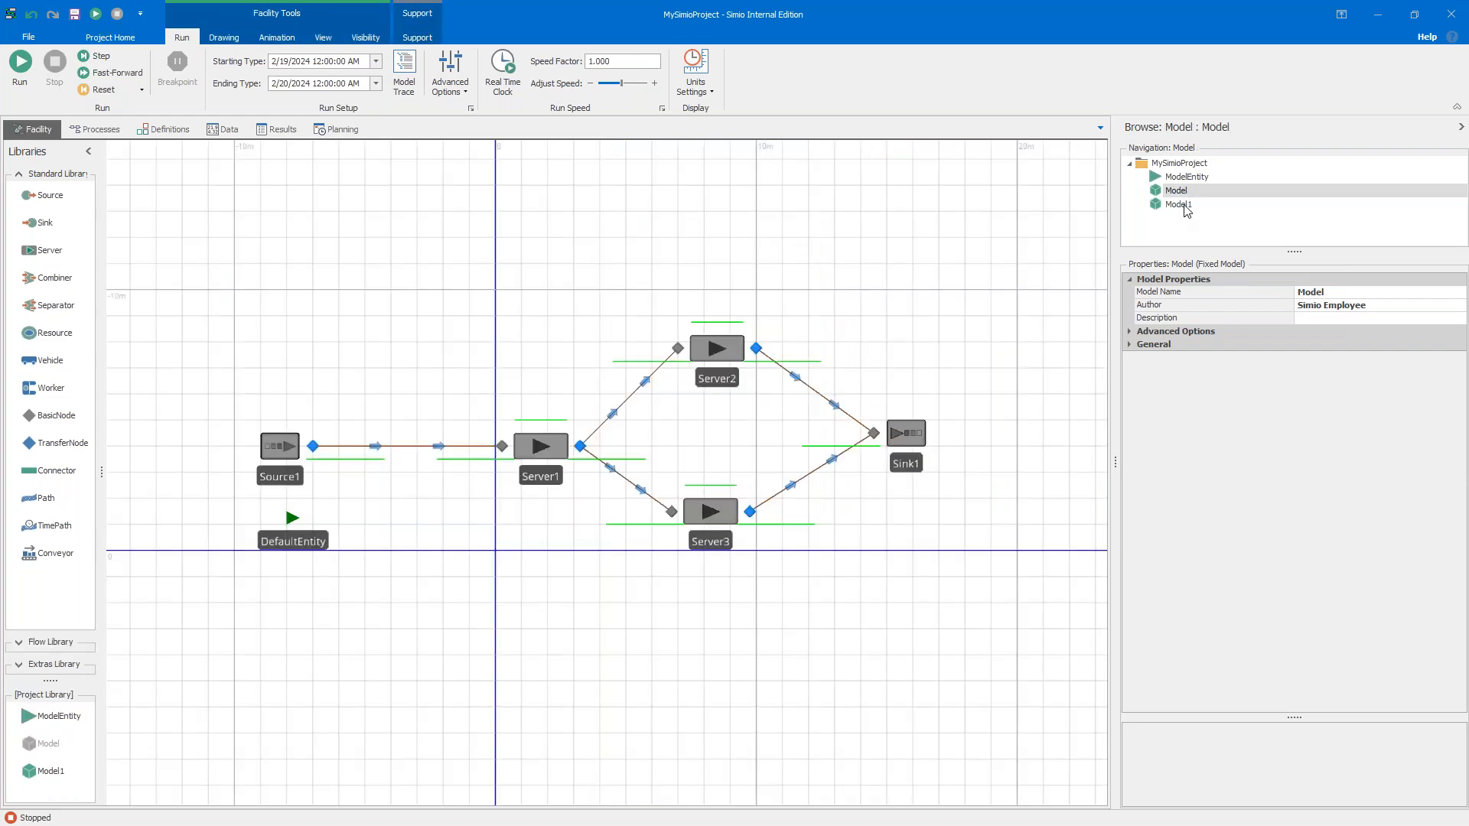
click(1182, 205)
scroll(992, 314, down, 2)
drag(991, 314, 761, 428)
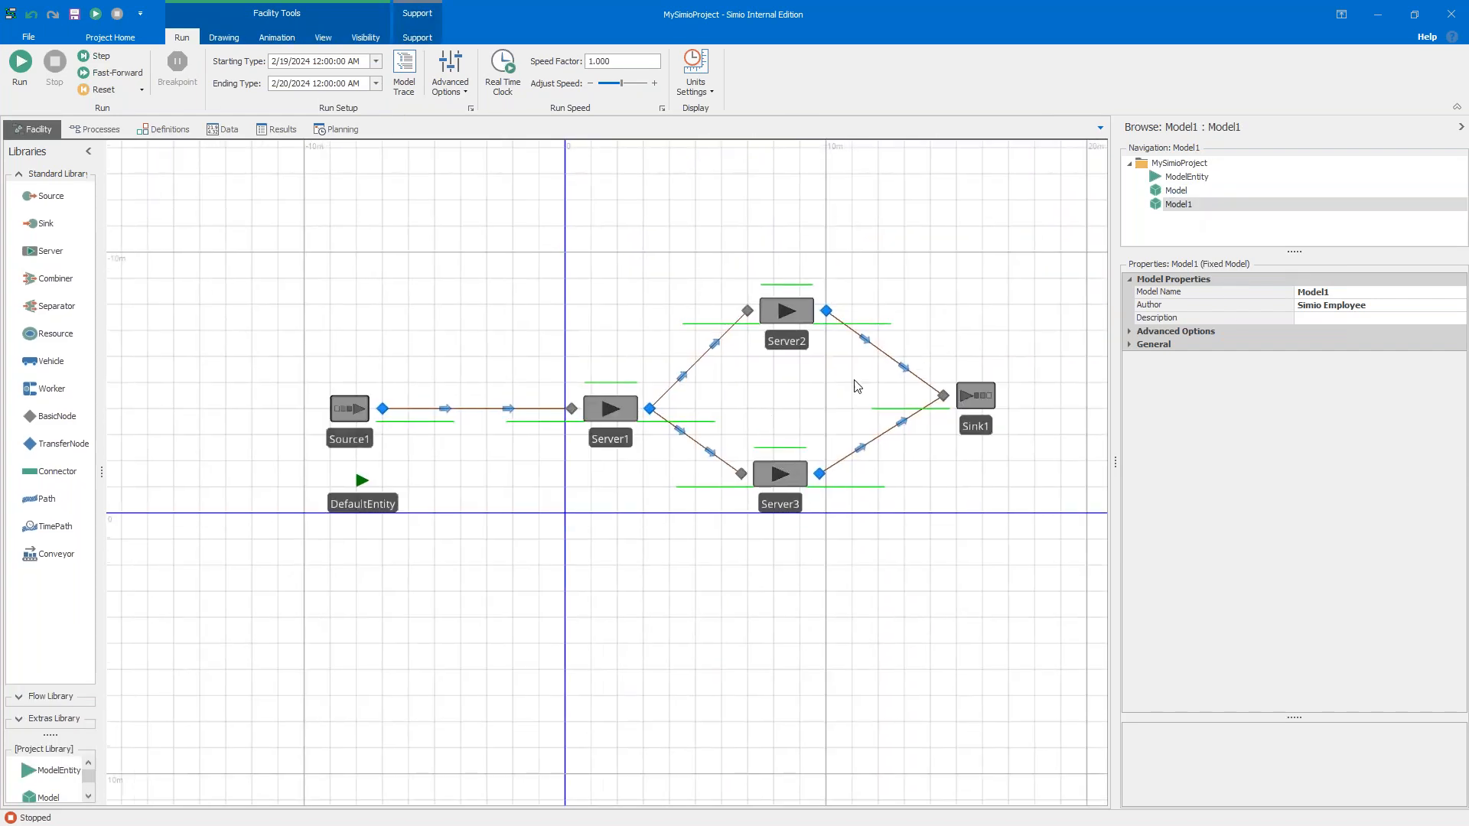
click(1178, 190)
click(1183, 204)
drag(832, 205, 763, 239)
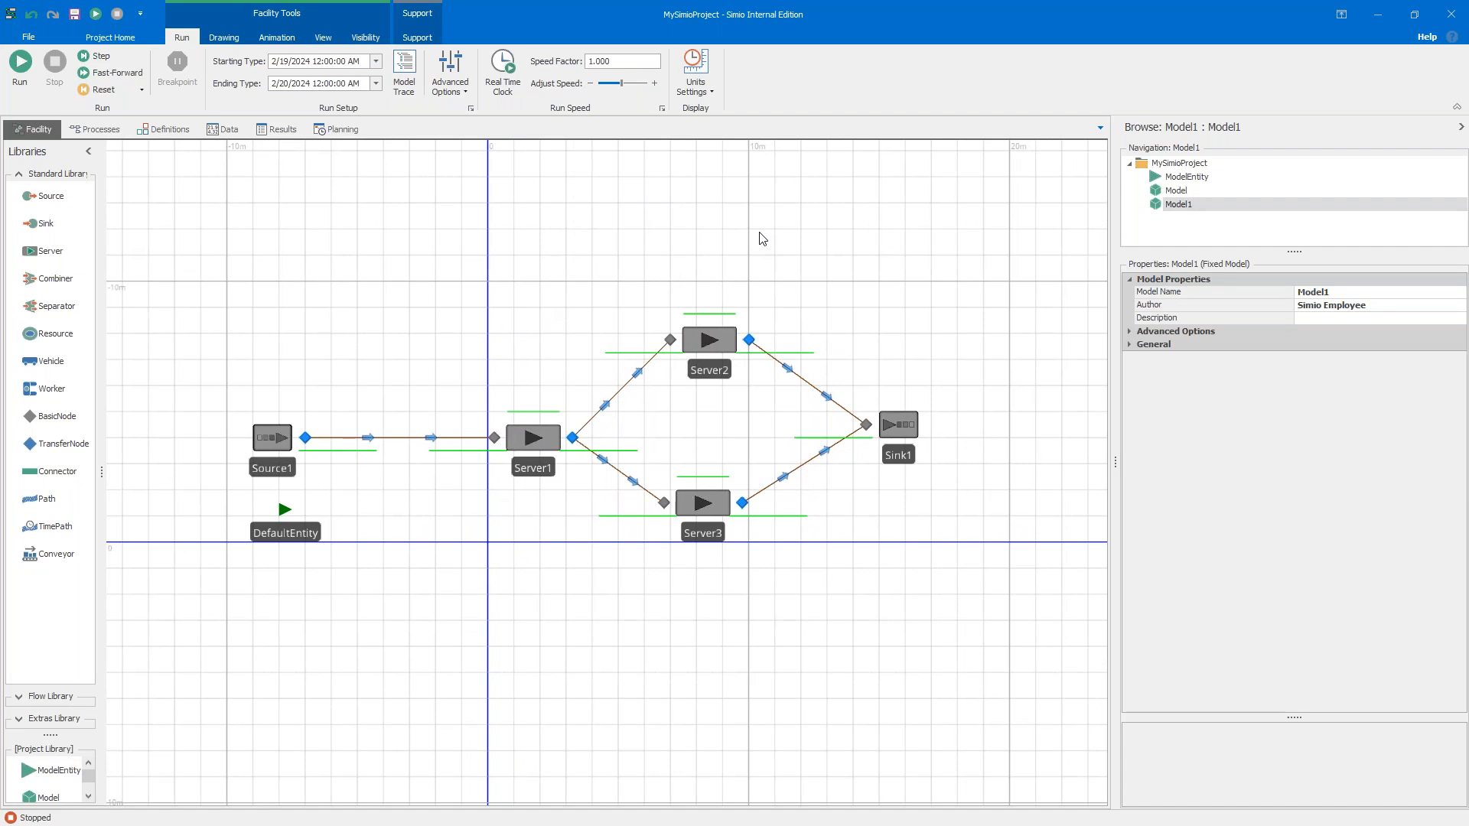
scroll(541, 633, up, 3)
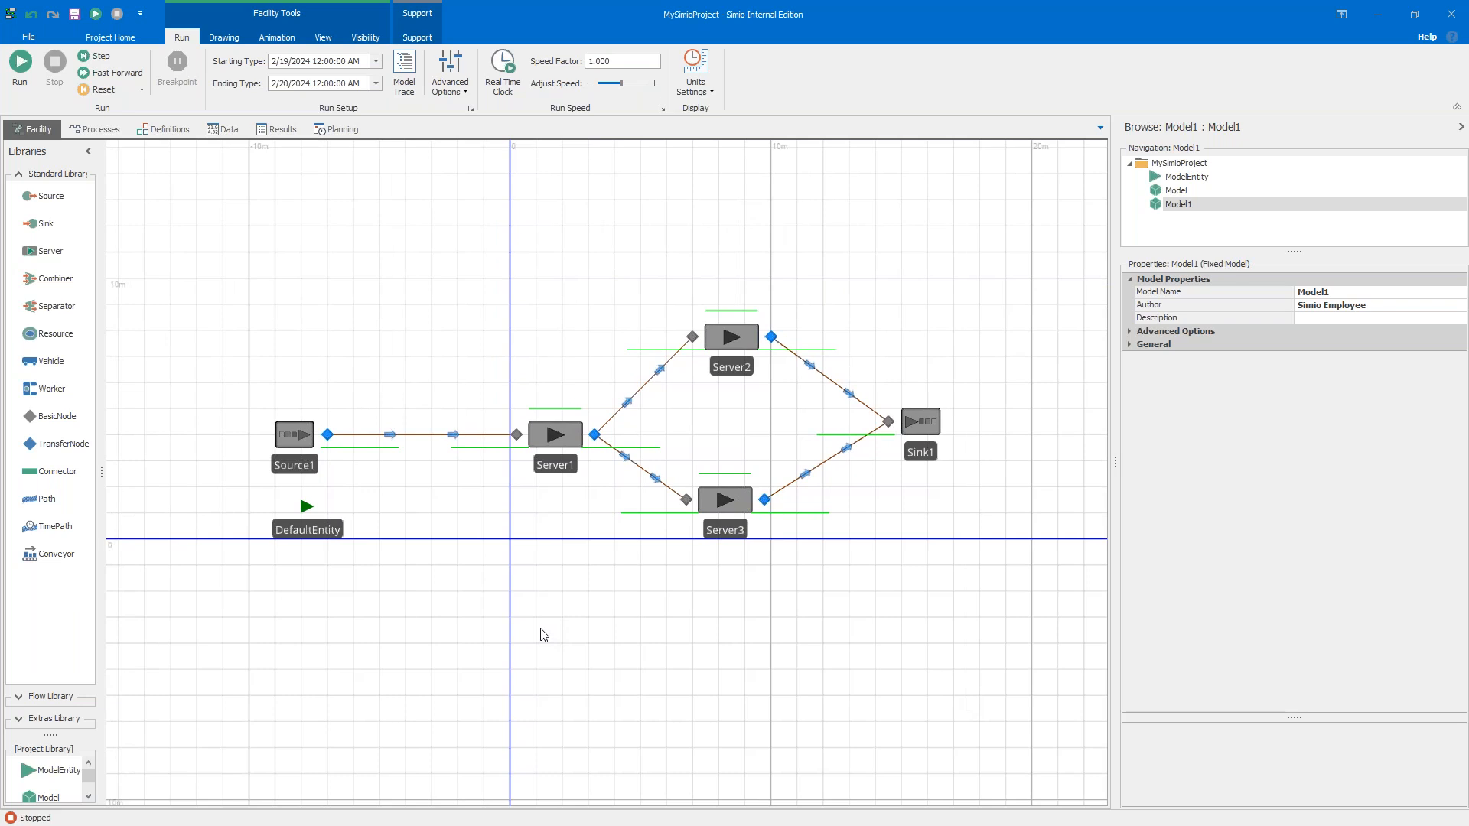
drag(613, 617, 600, 643)
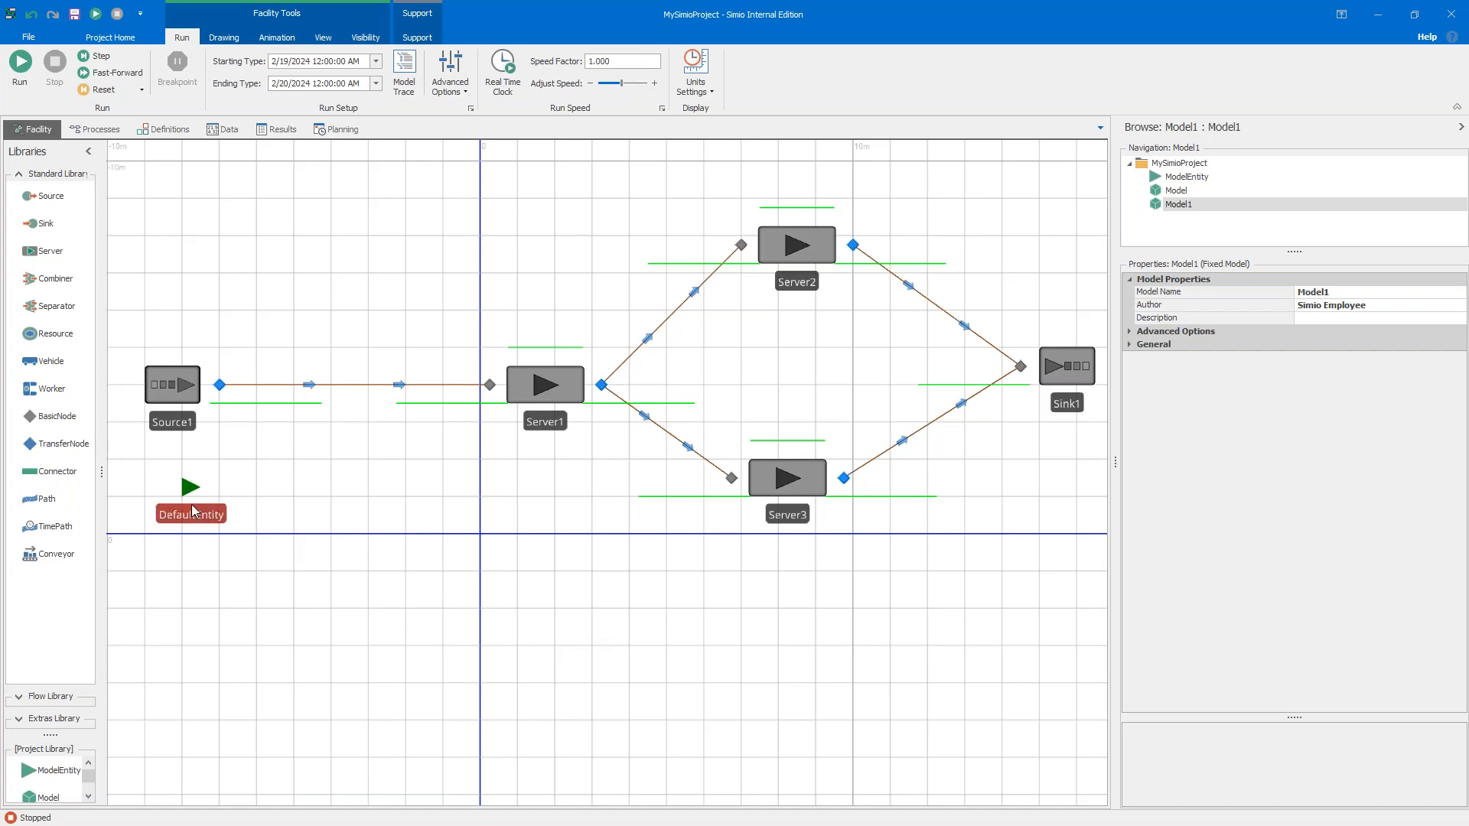
click(20, 63)
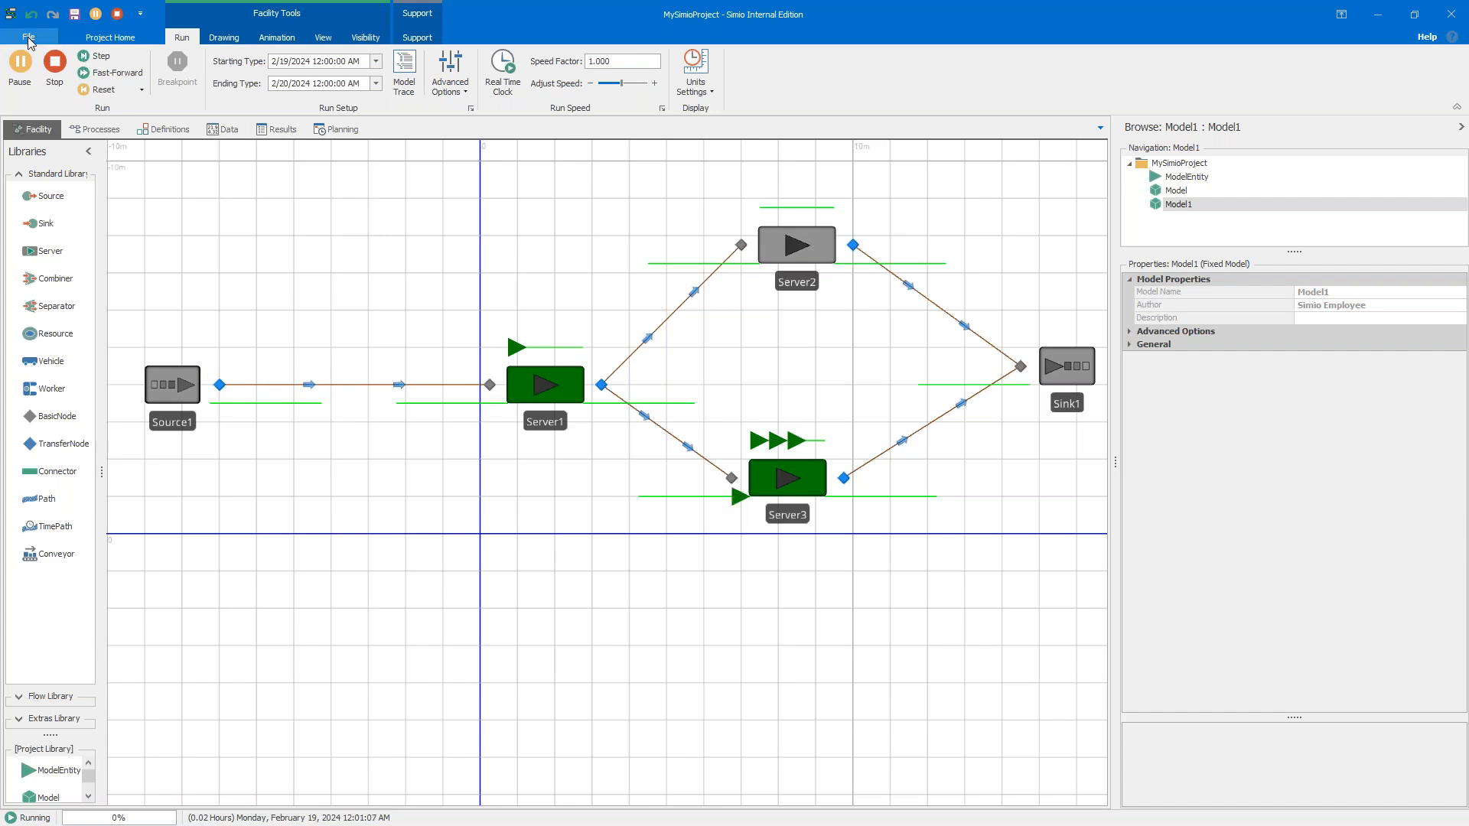
click(55, 65)
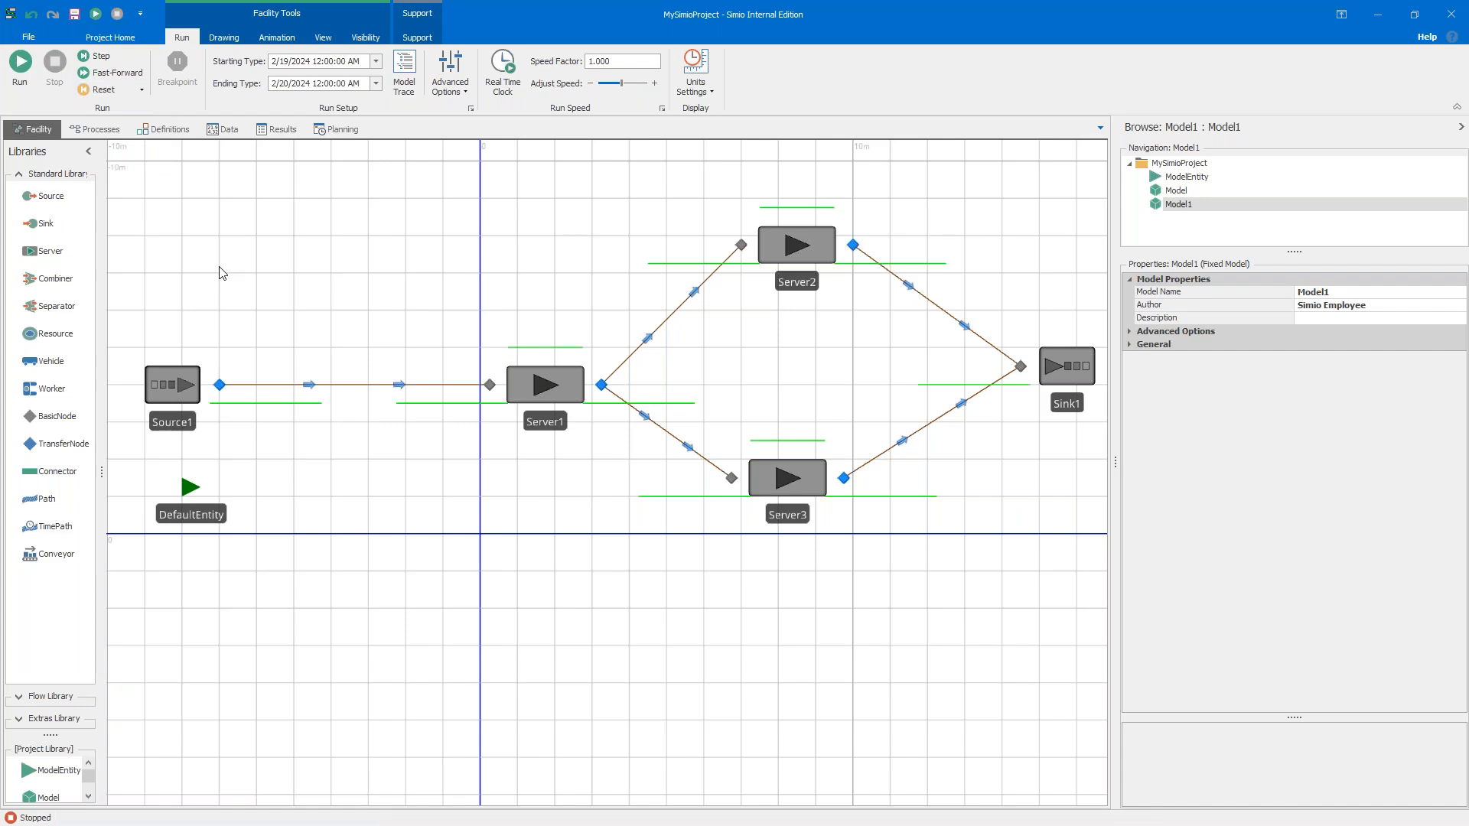
Step: Add an additional symbol to DefaultEntity in Model1 and color symbol 1 red
click(221, 522)
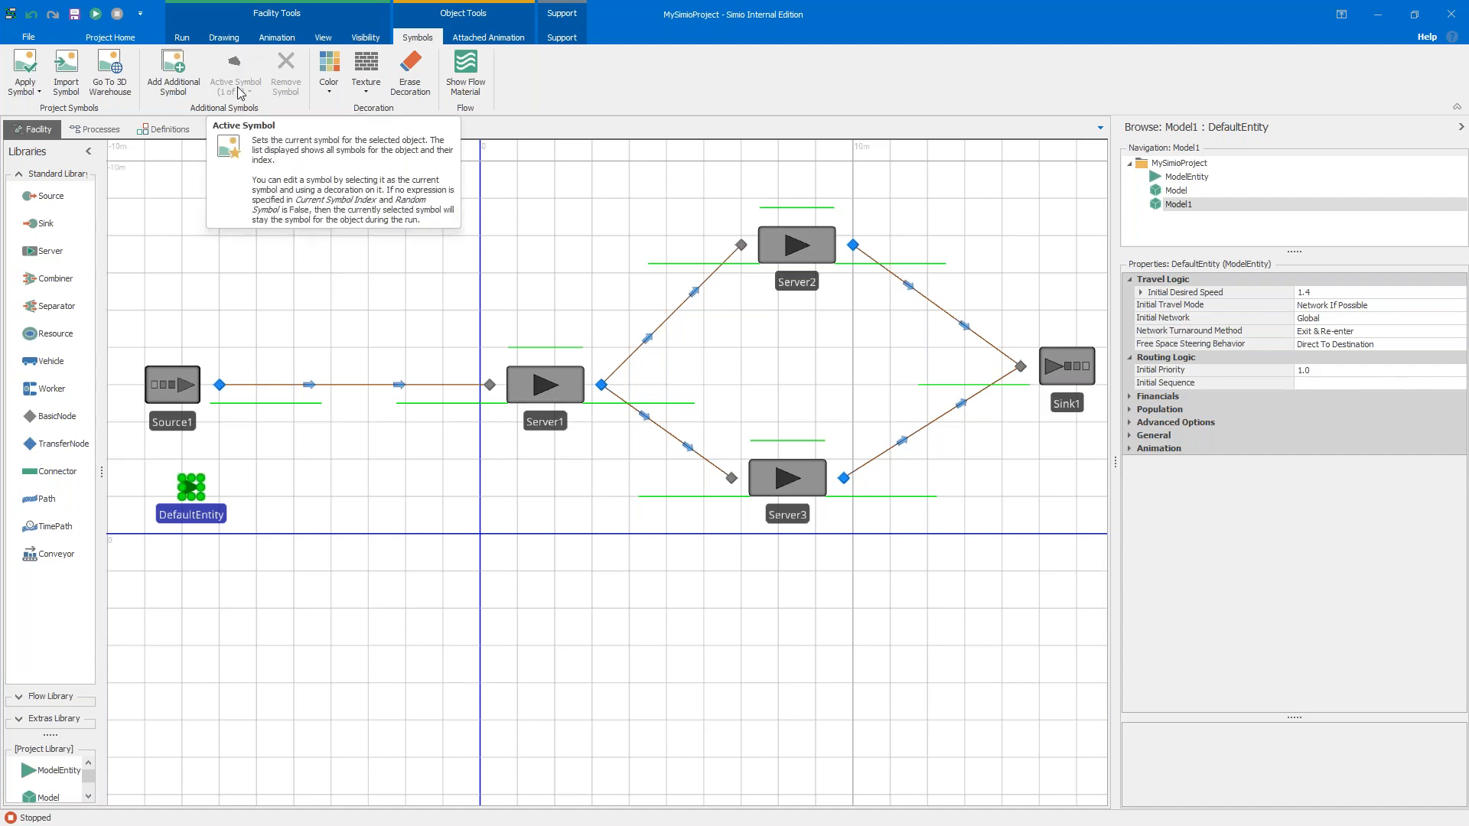
click(171, 73)
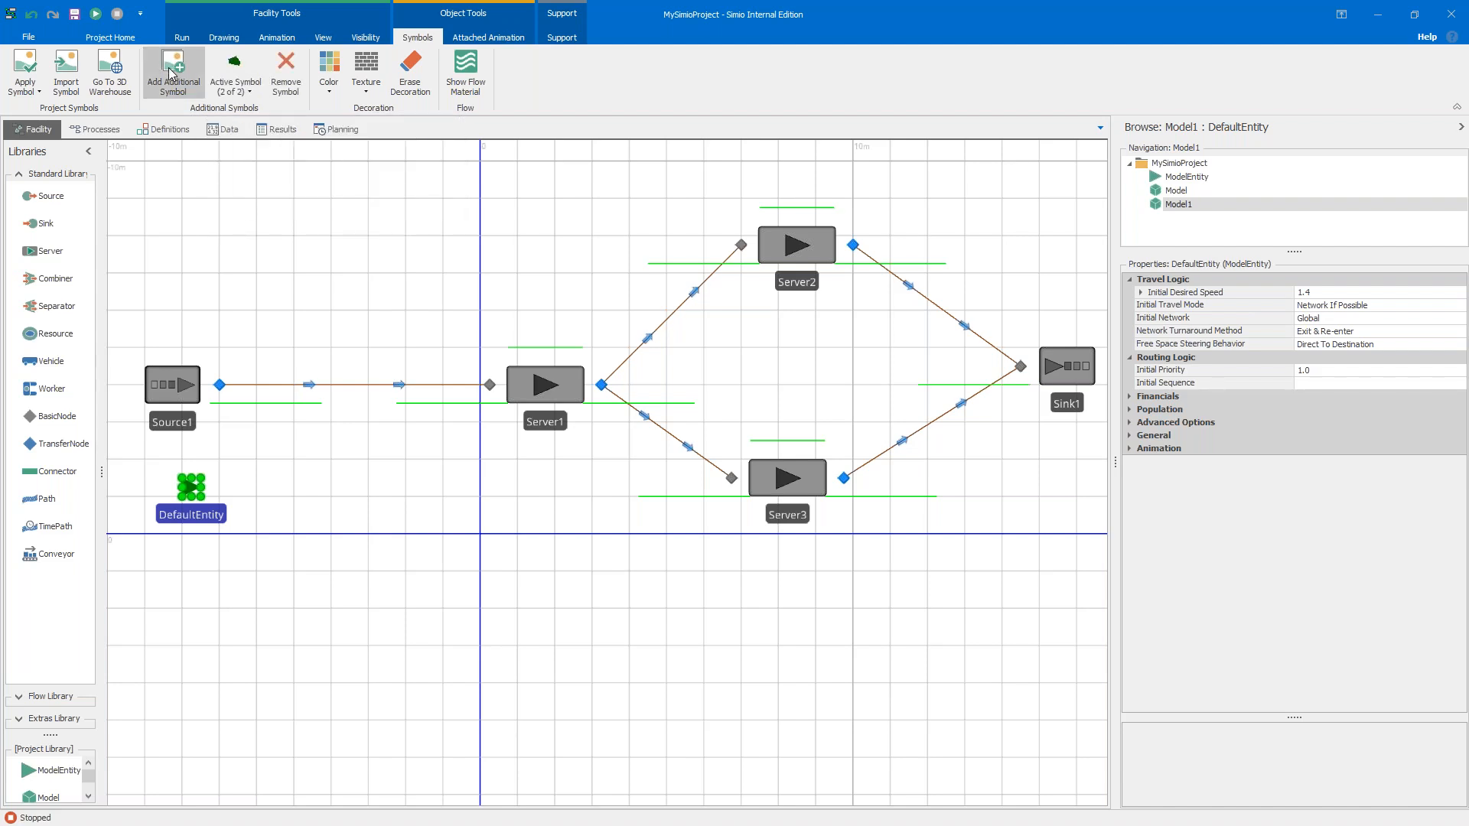
click(246, 92)
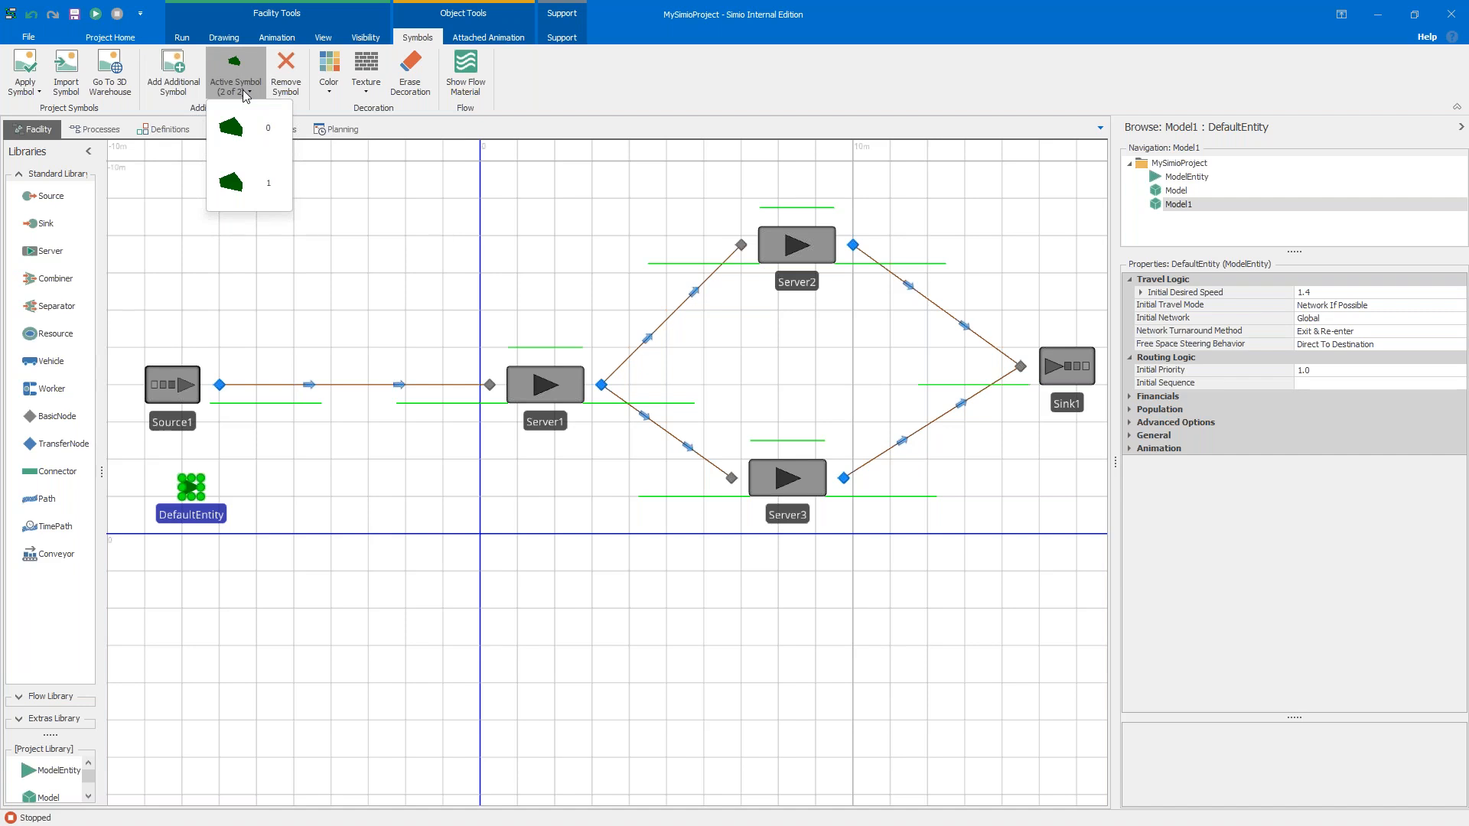
click(242, 184)
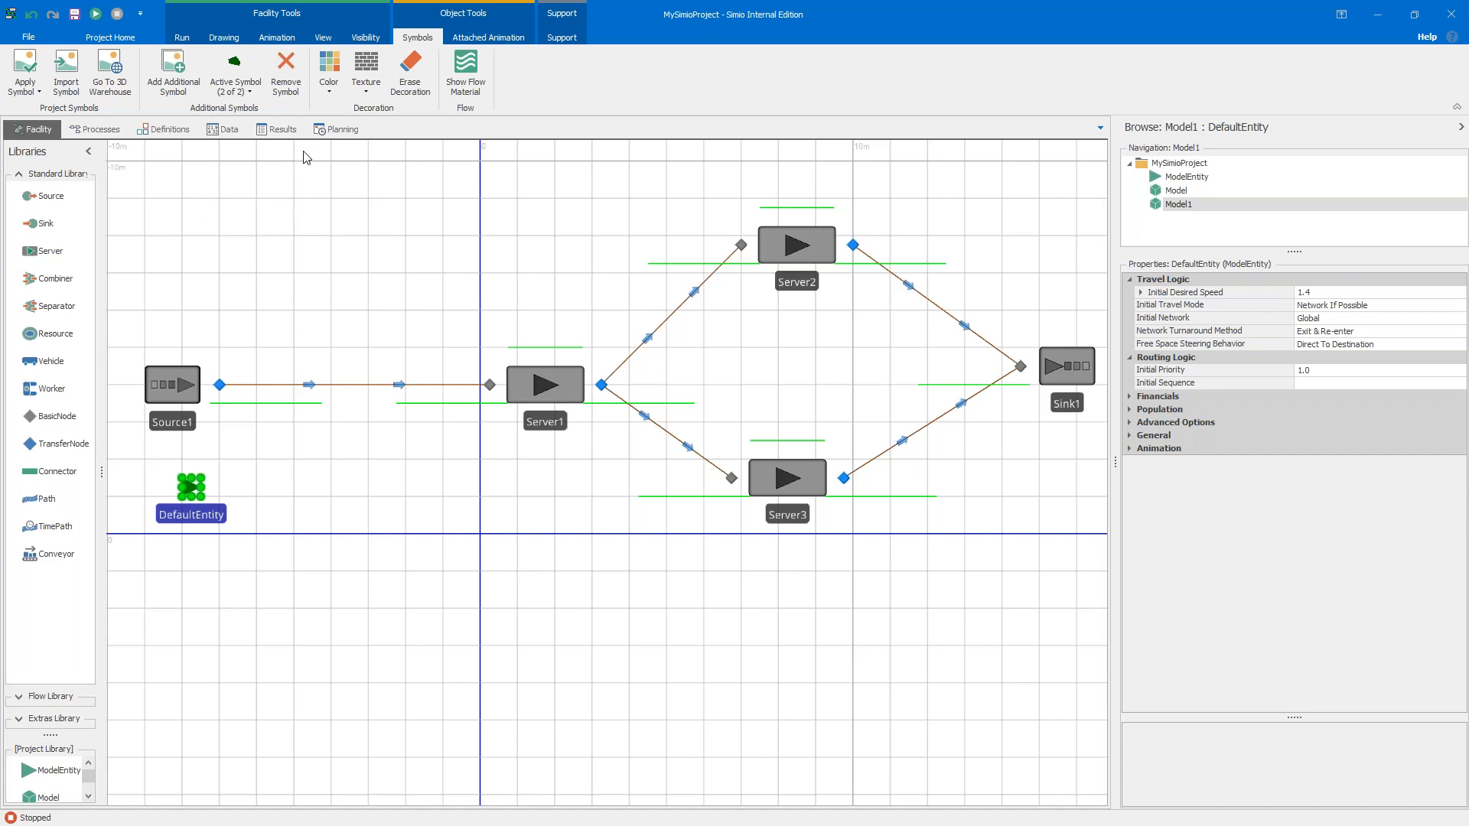
click(329, 86)
click(346, 268)
click(291, 478)
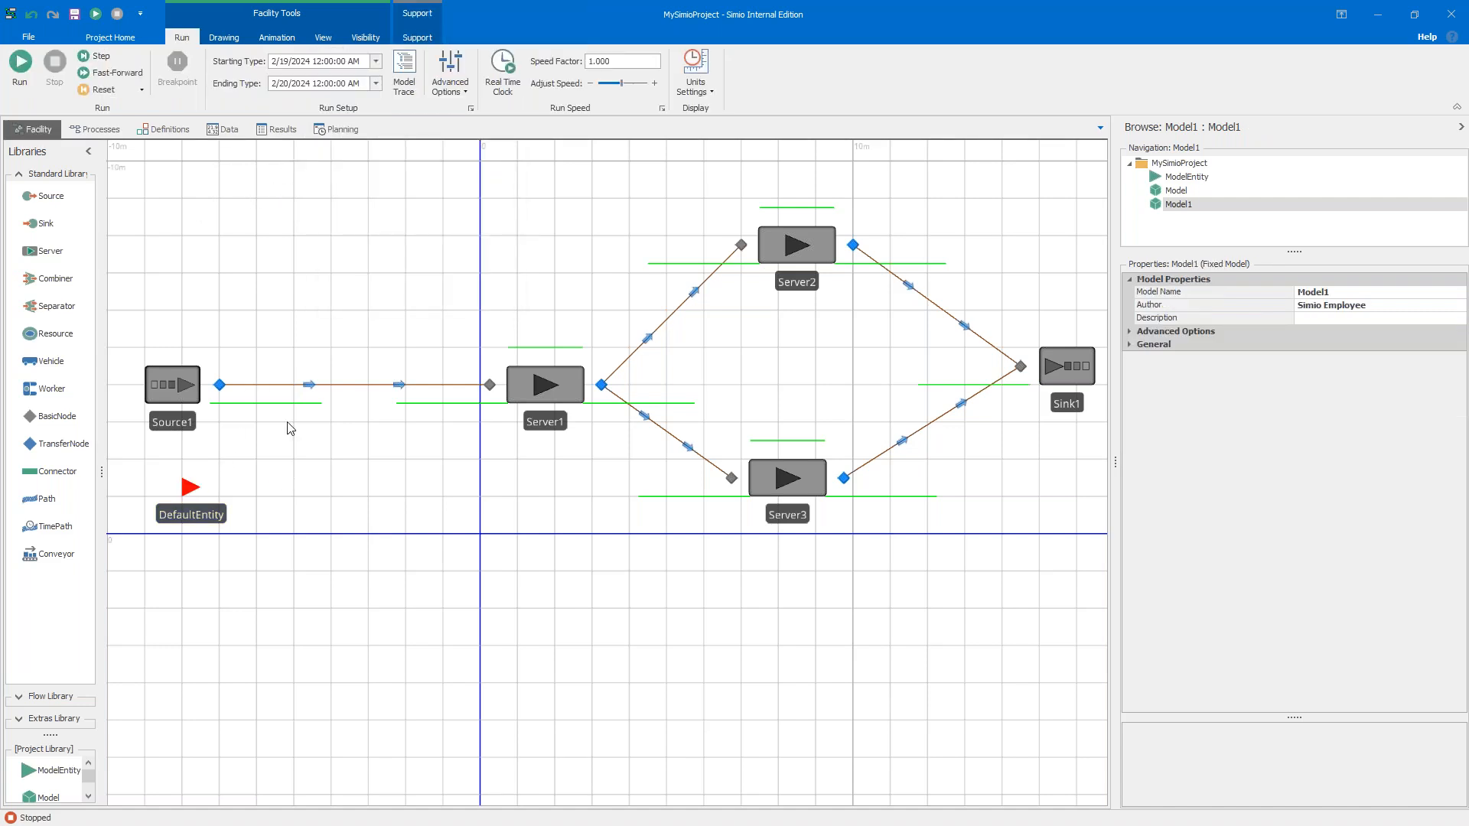
Step: Add a third symbol to DefaultEntity, color it light blue, and check the entity's symbol list
click(189, 489)
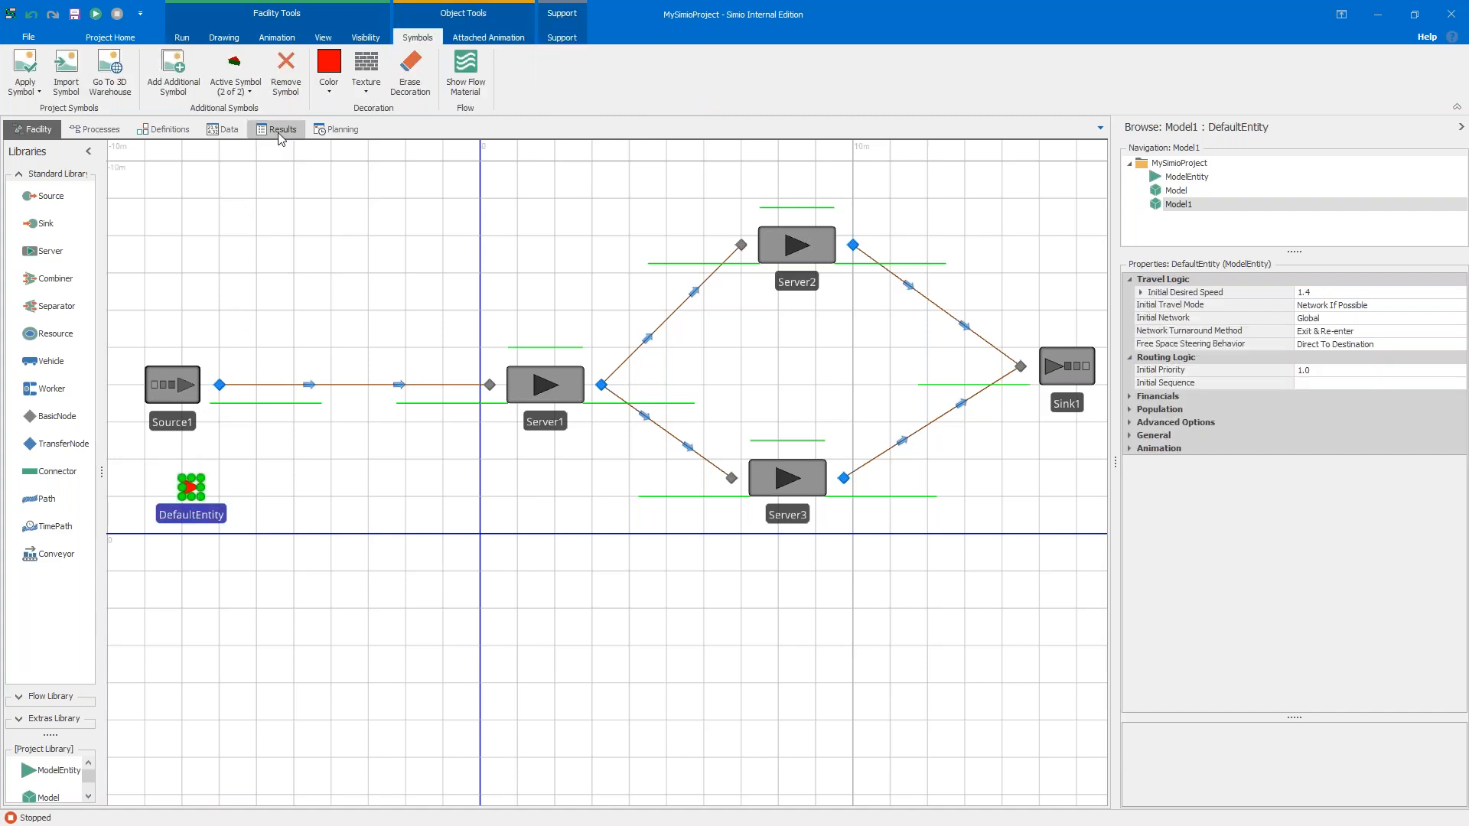
click(250, 92)
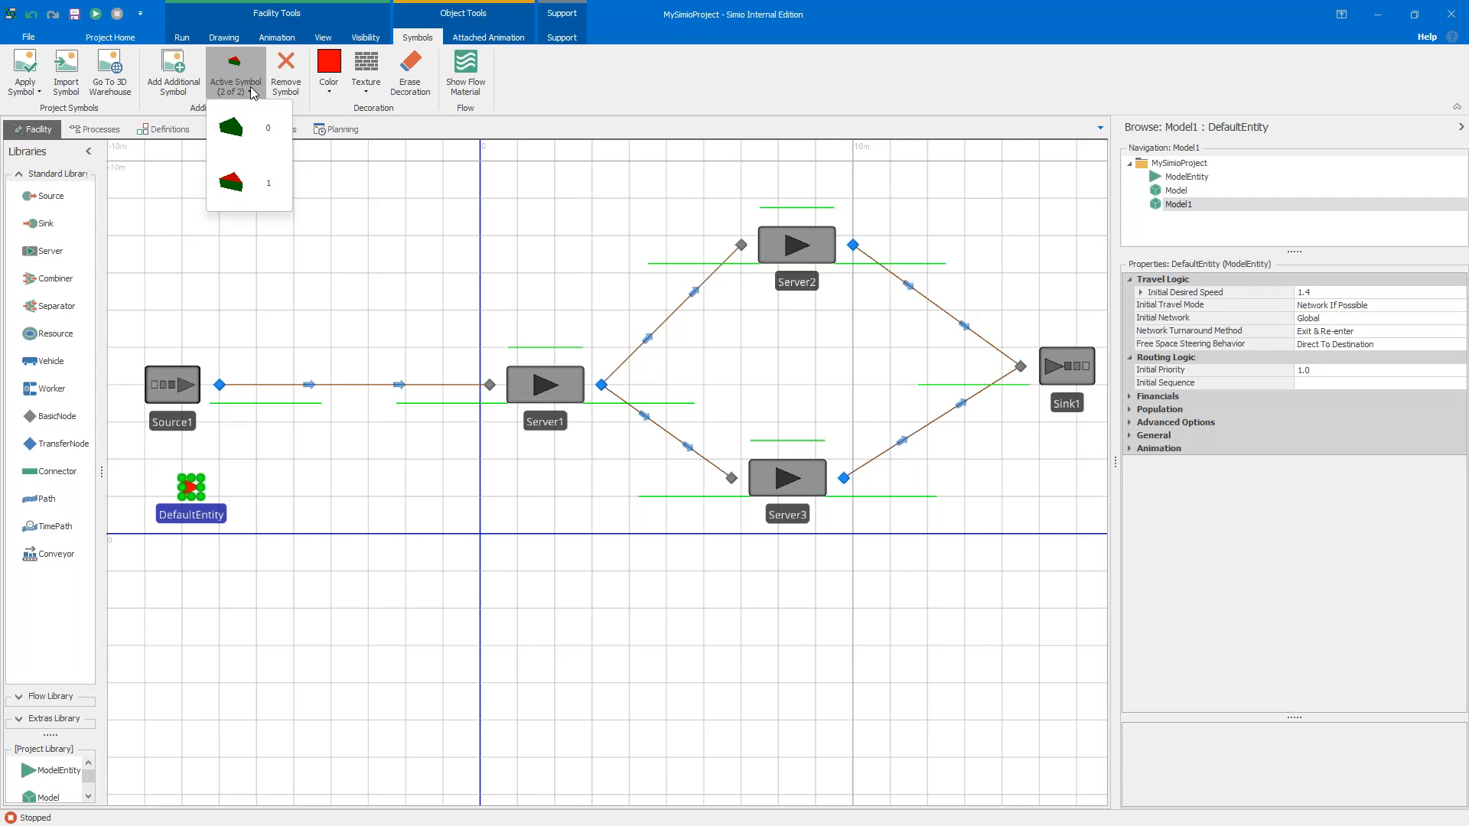
click(175, 76)
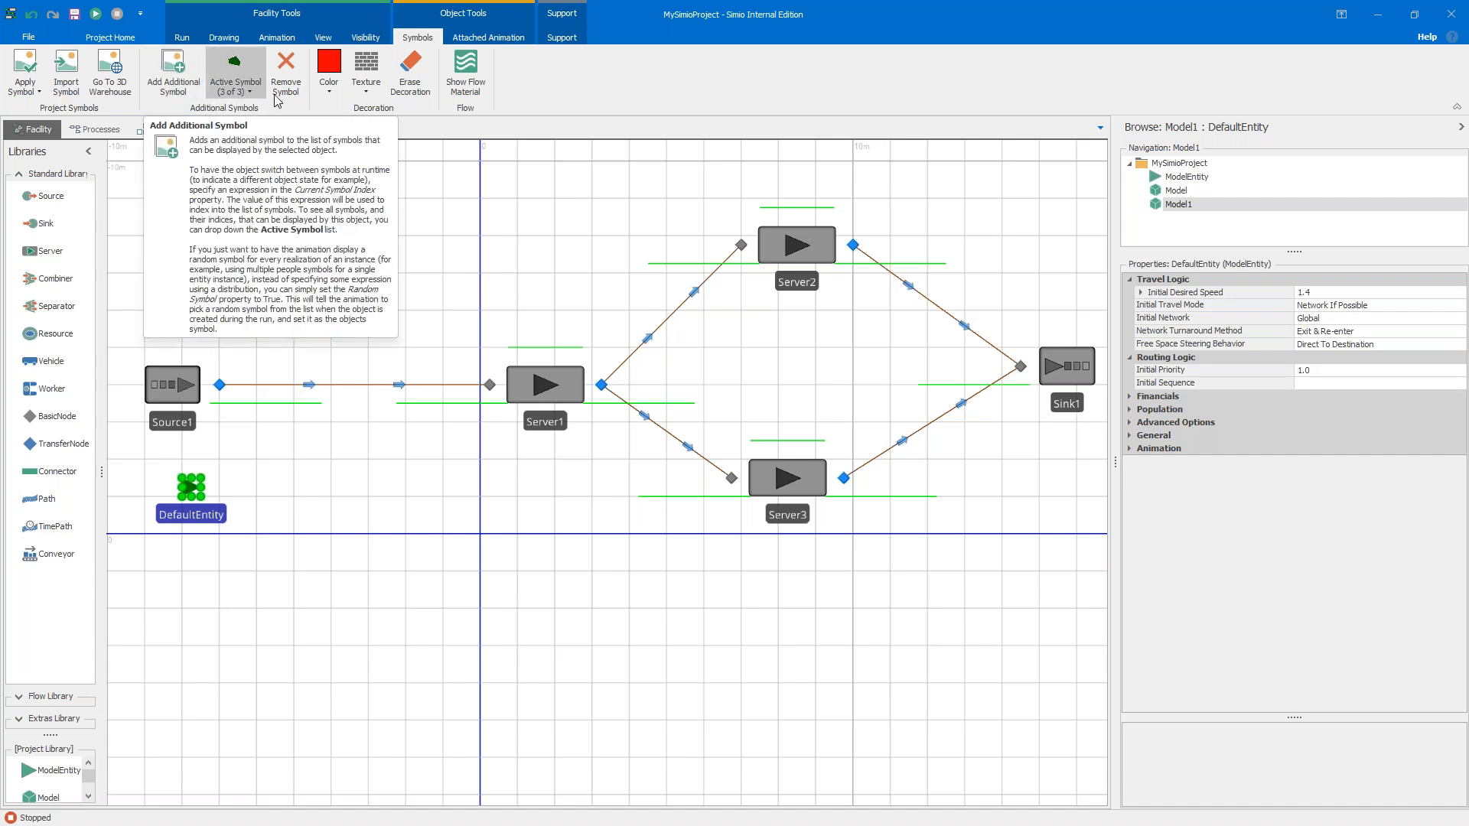
click(329, 73)
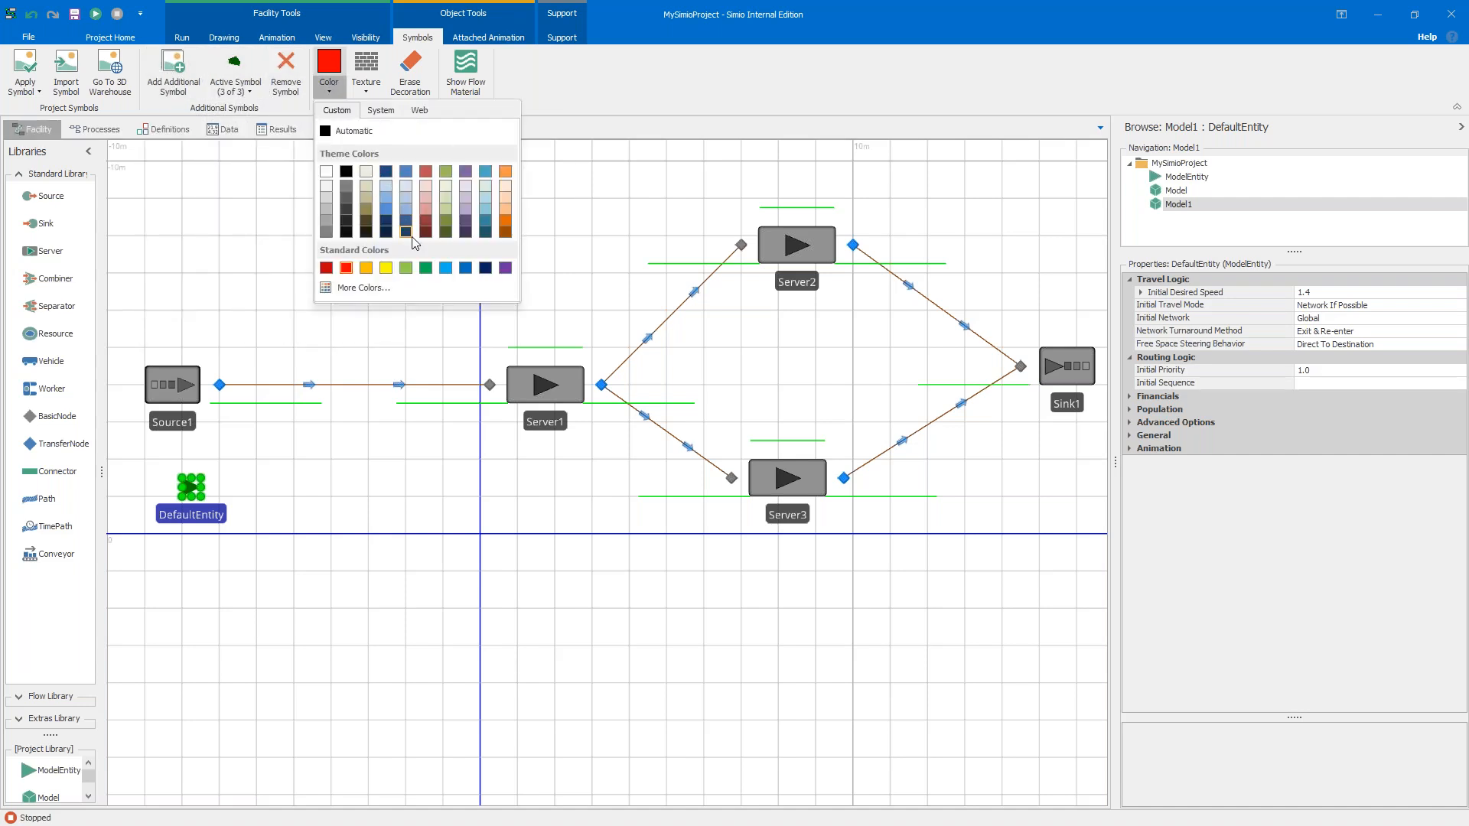
click(445, 267)
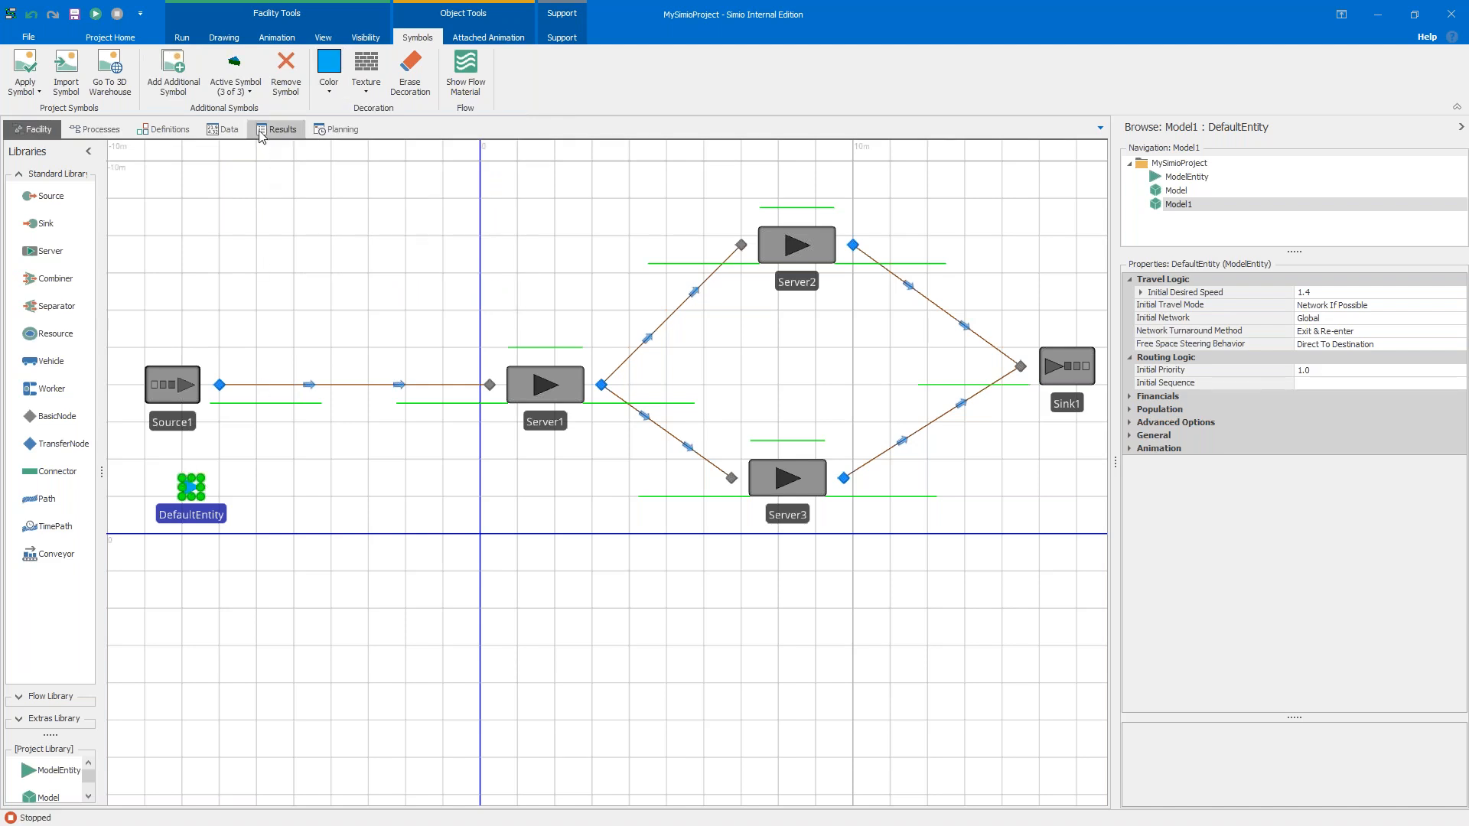
click(247, 91)
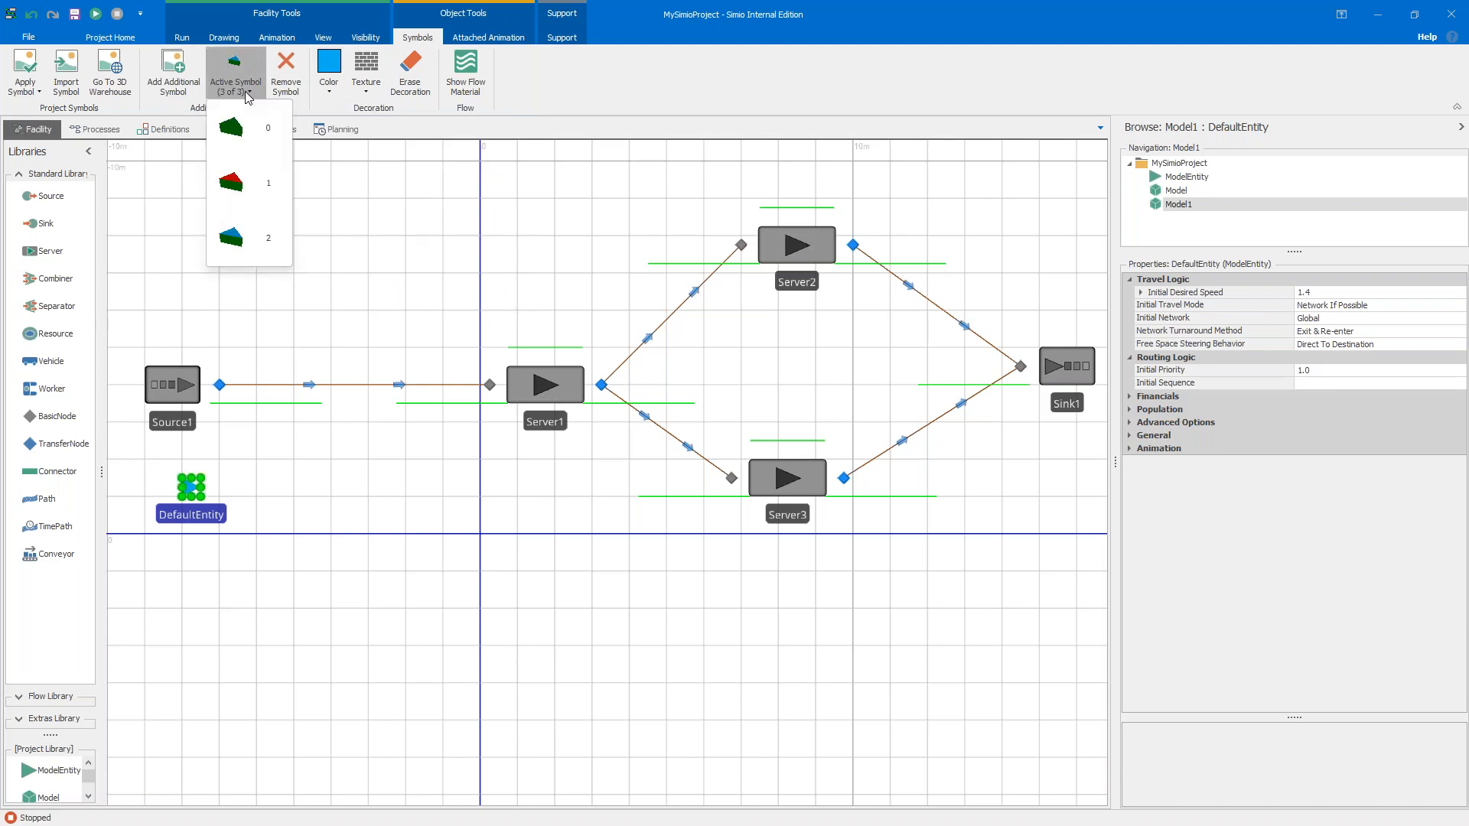
click(411, 303)
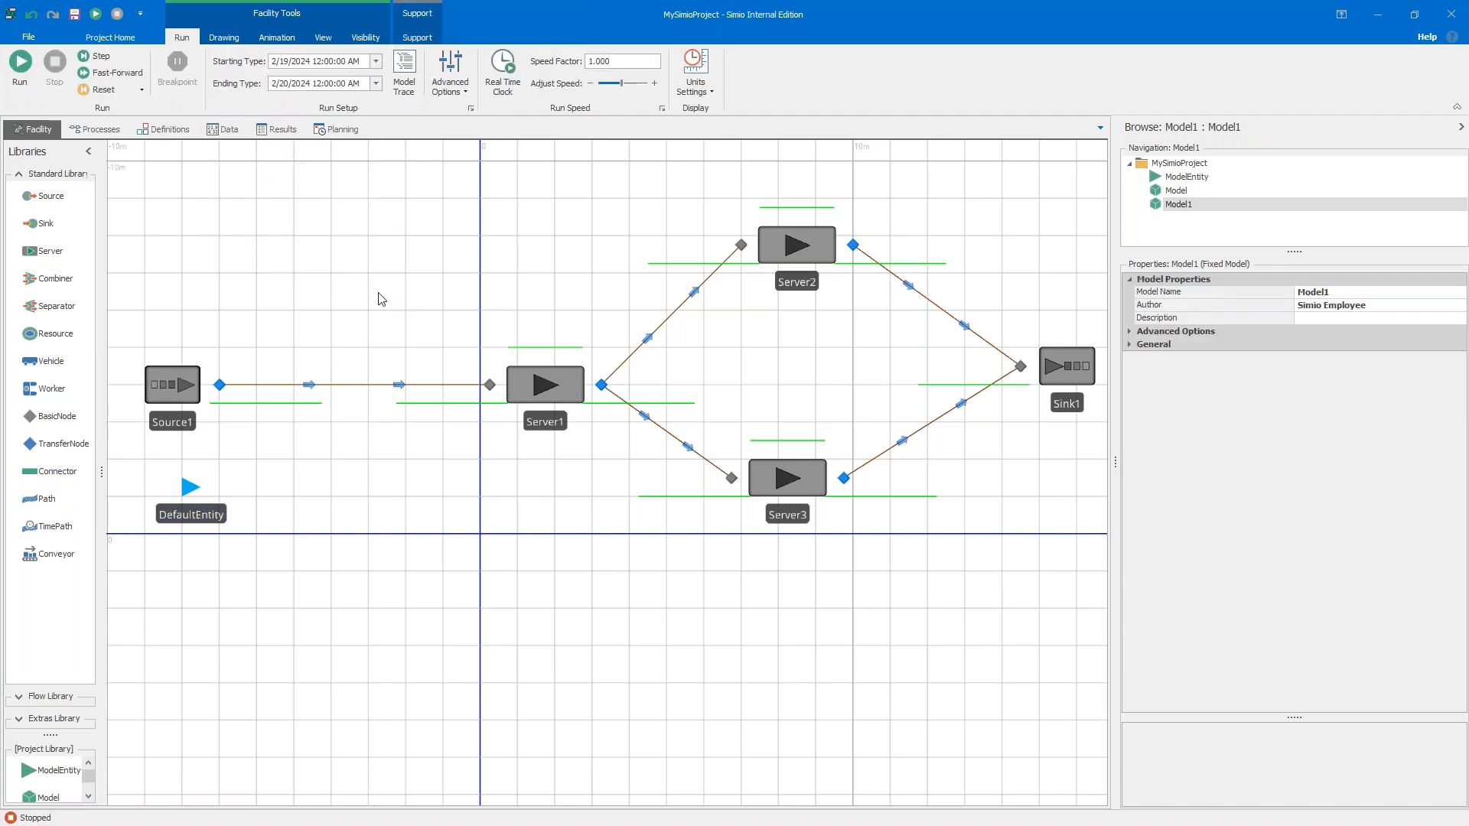
Step: Test-run Model1 with the additional entity symbols and stop the run
click(29, 82)
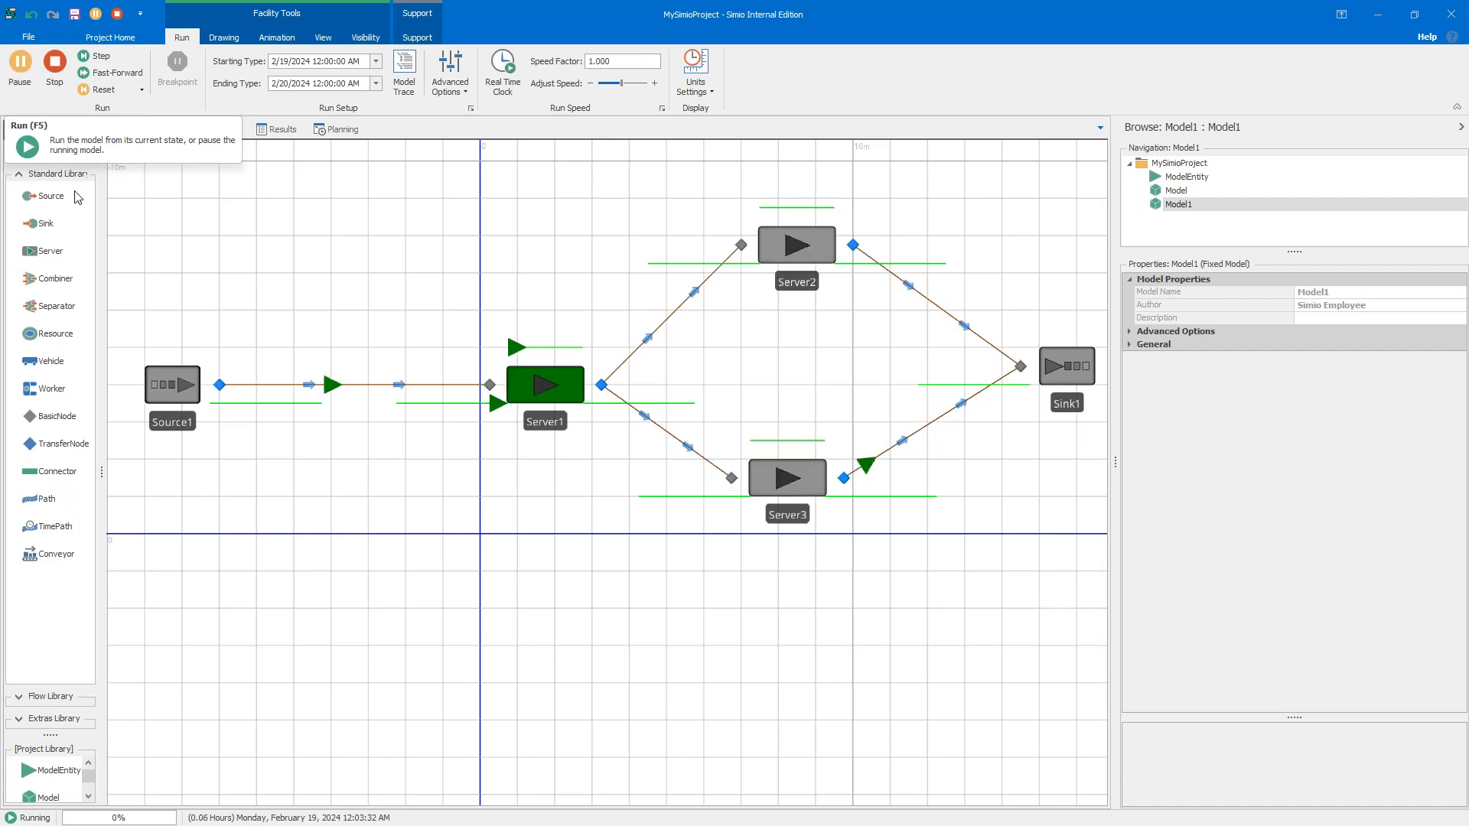
click(55, 67)
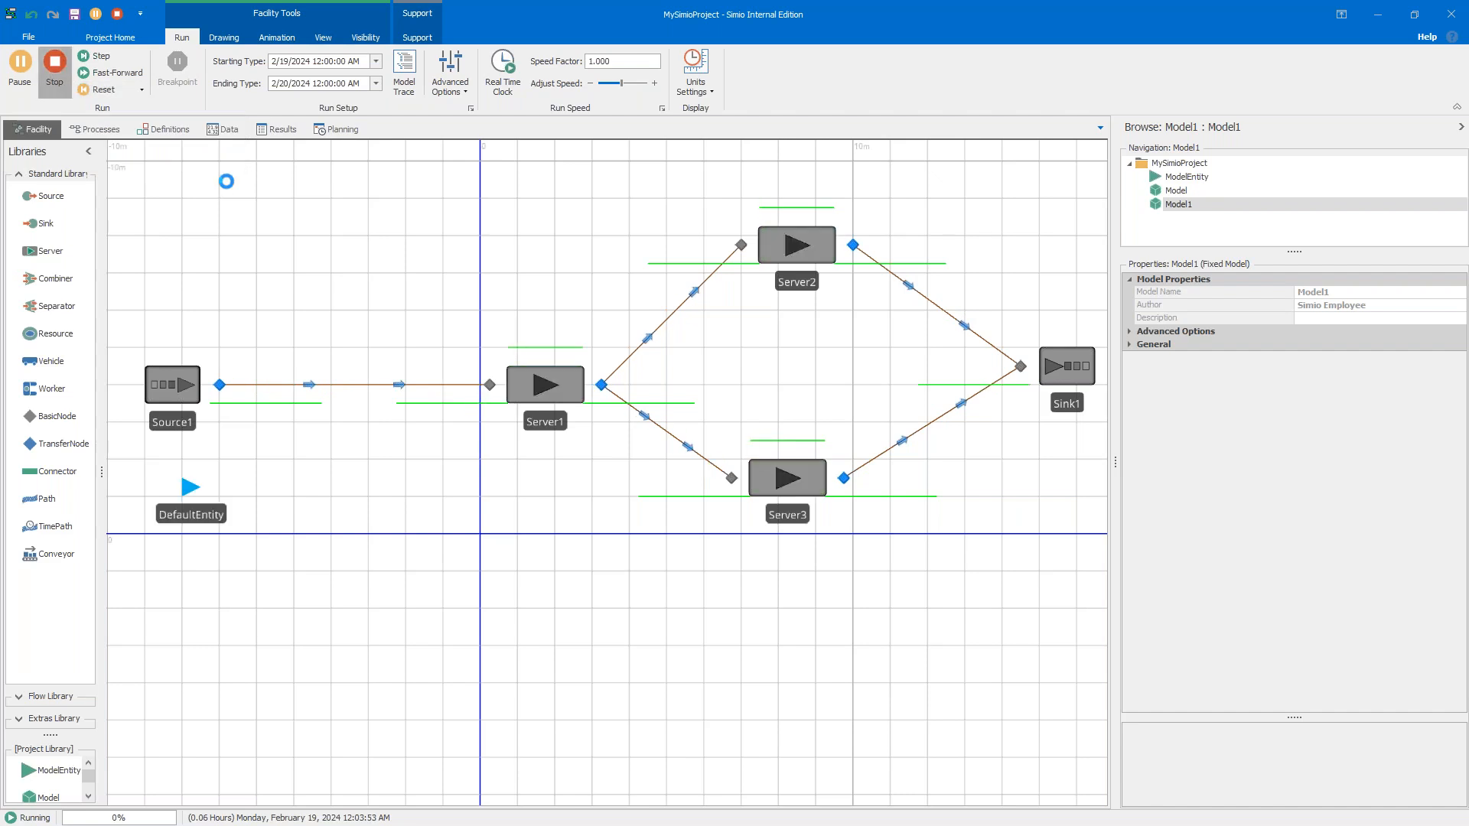
Step: Check the current symbol index in DefaultEntity's animation properties
click(195, 509)
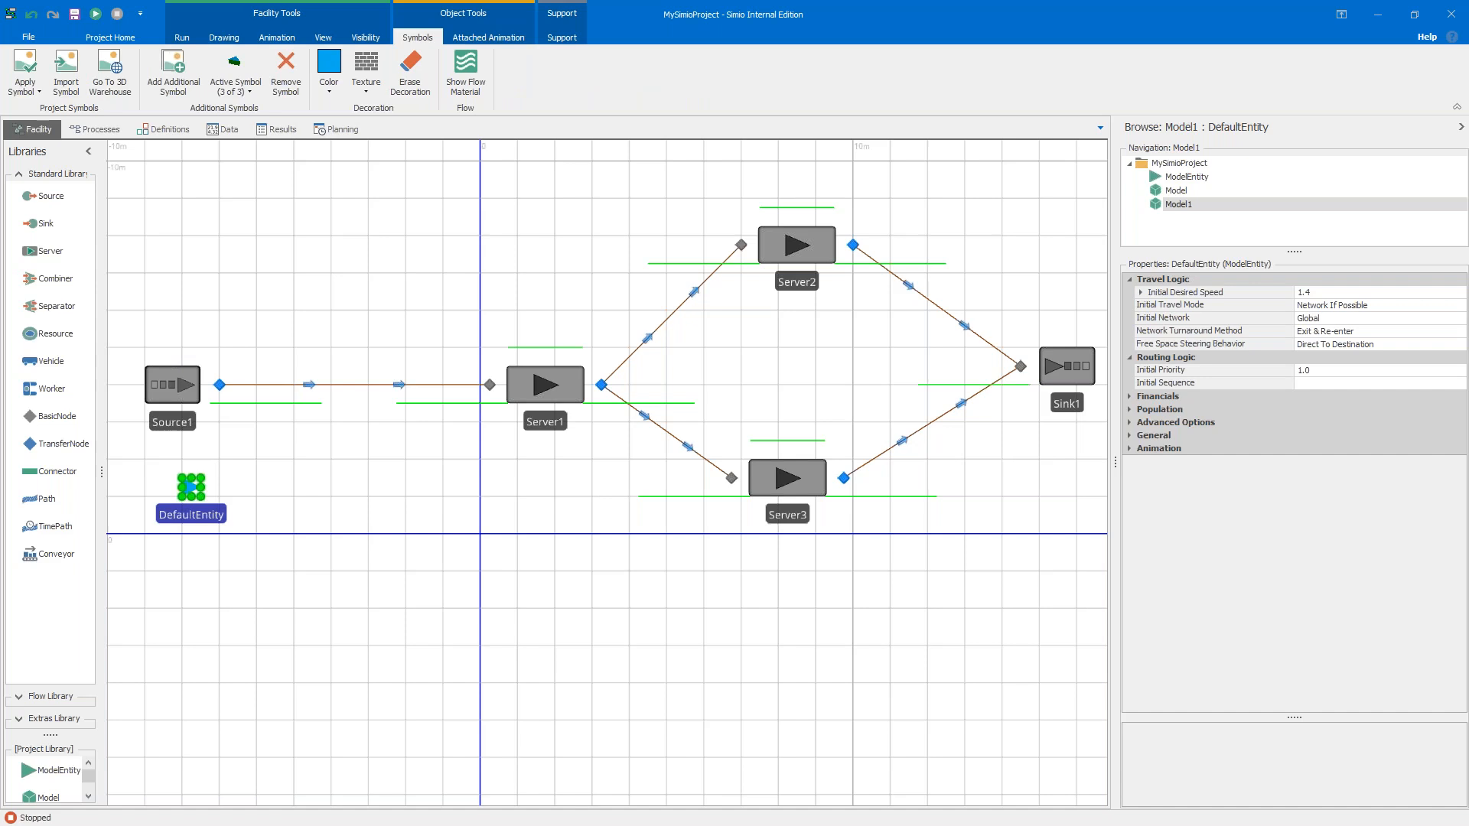
click(1130, 451)
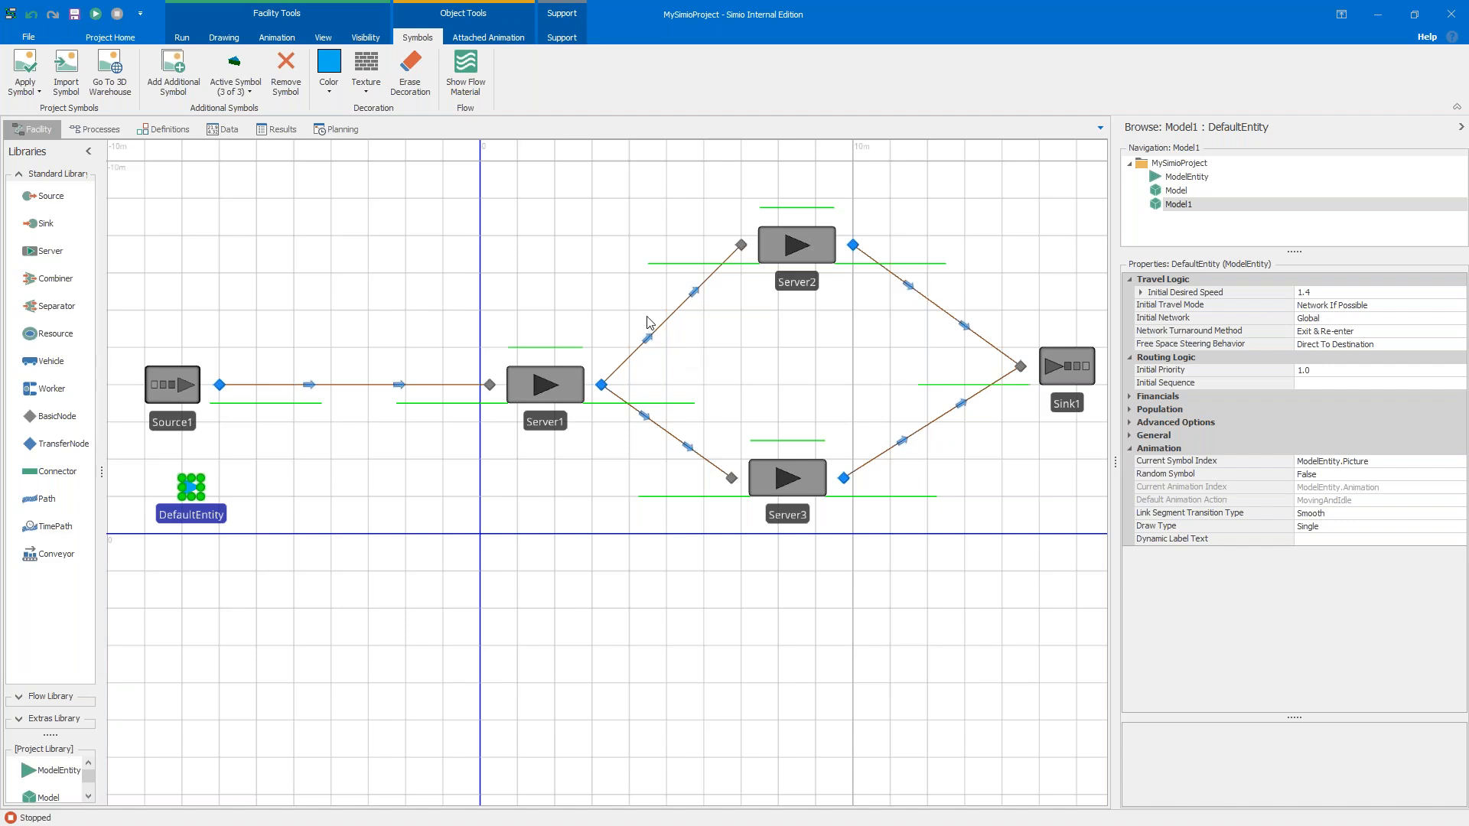
Step: Add an On Entering state assignment to Path2, between Server1 and Server2, that sets ModelEntity.Picture to 1
click(671, 315)
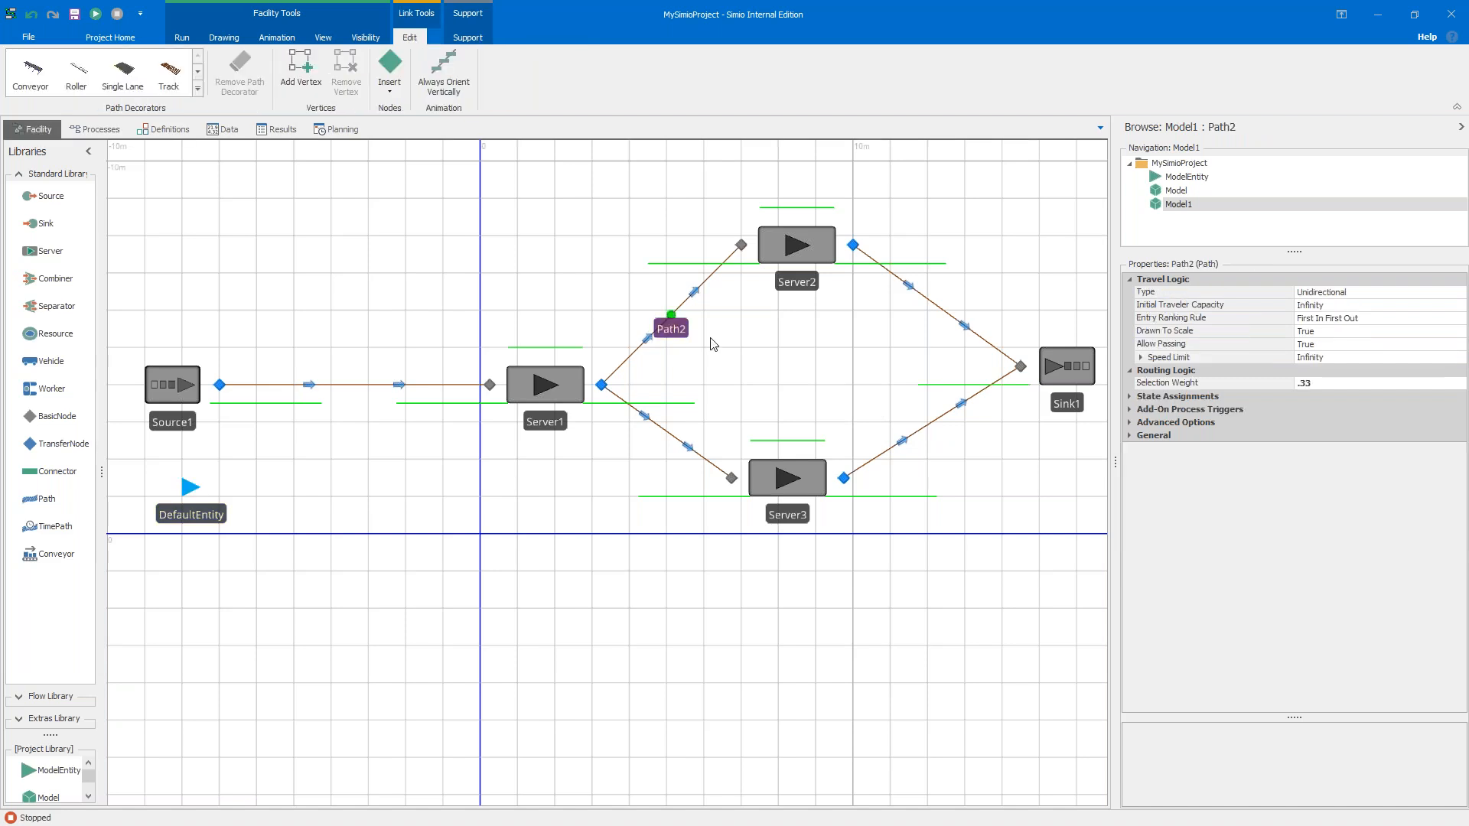
click(1130, 397)
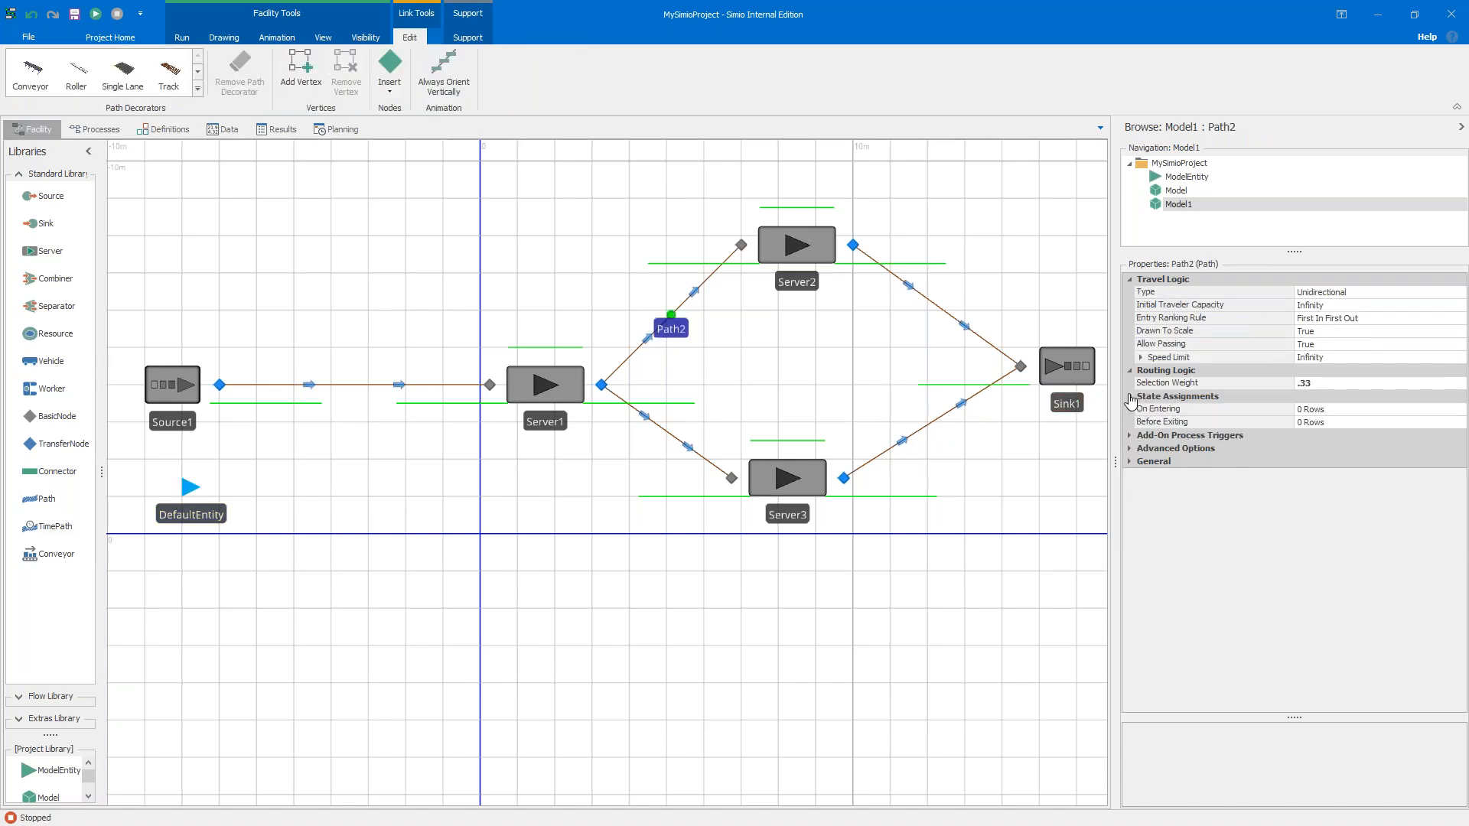
click(1361, 414)
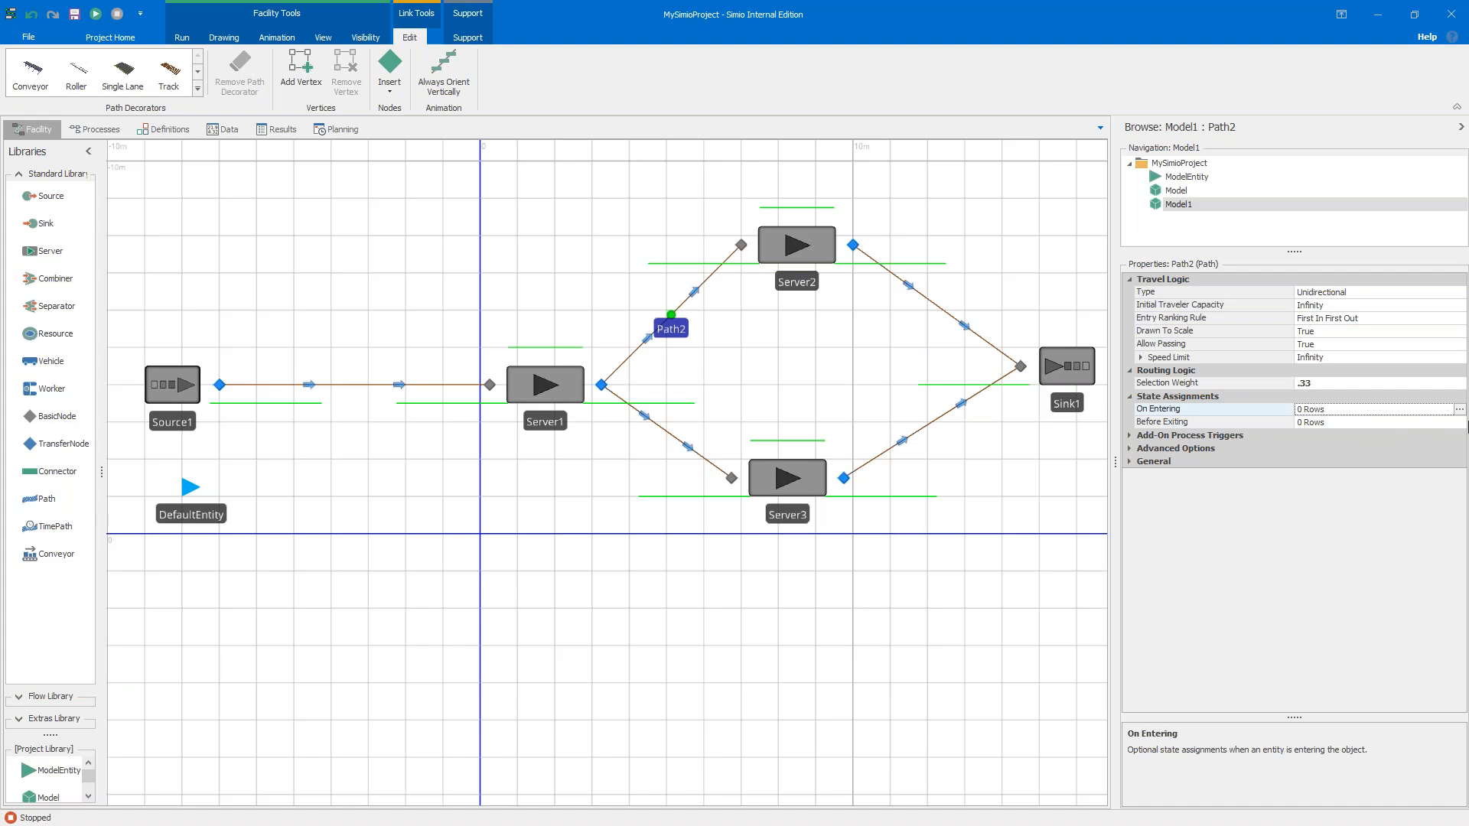
click(1460, 409)
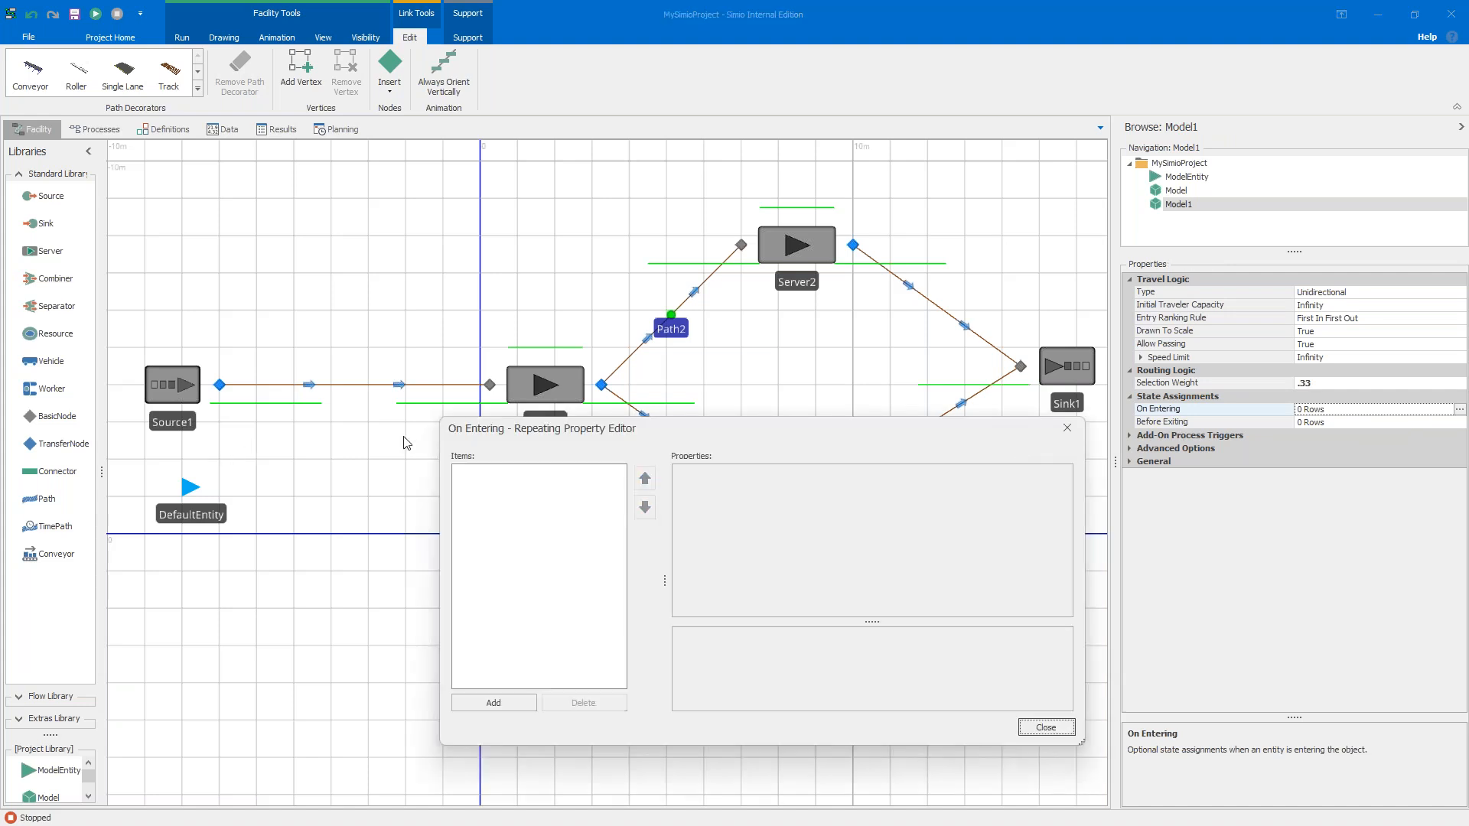
click(475, 704)
click(880, 483)
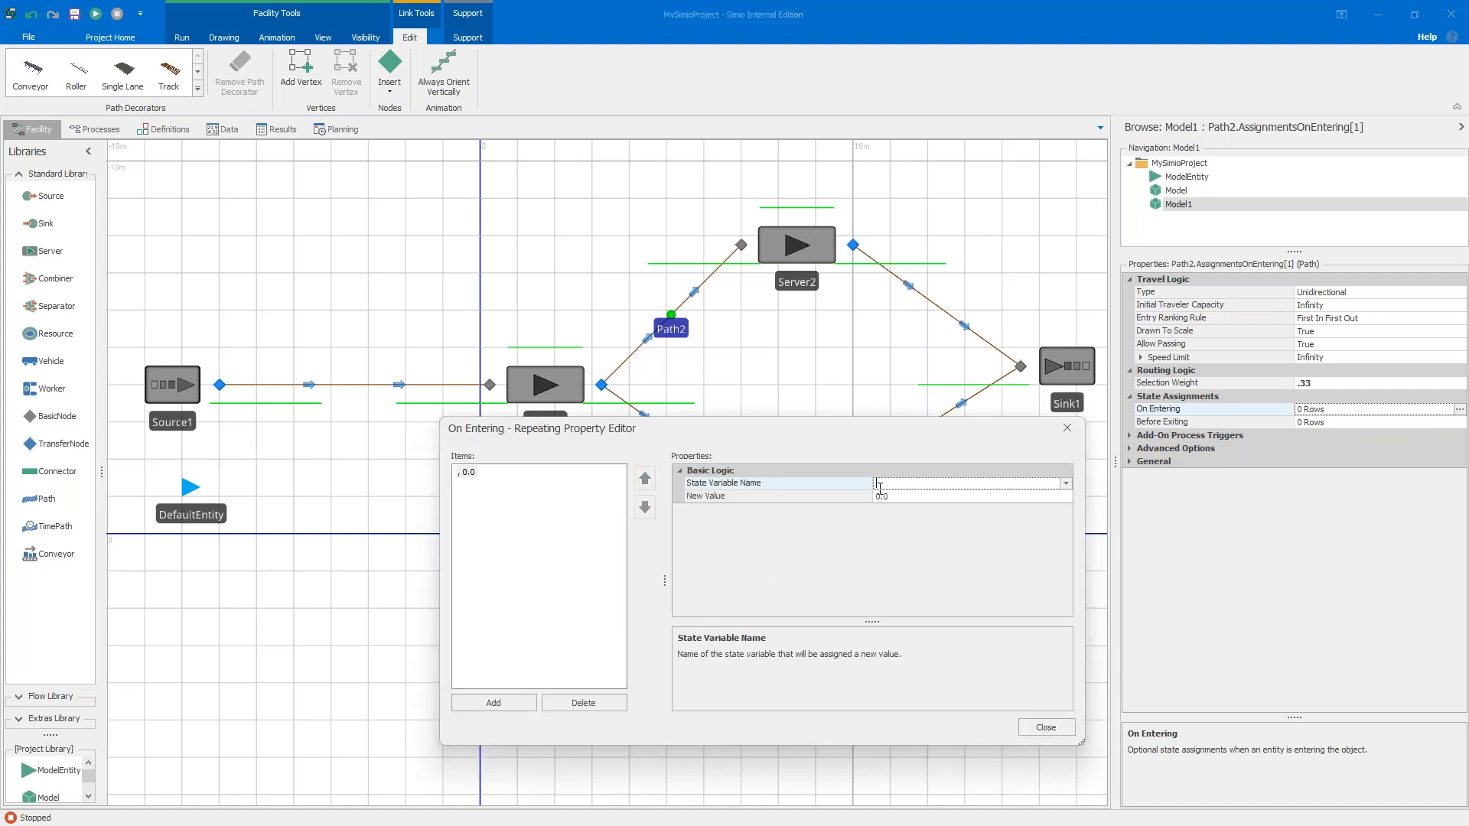
text(ModelEntity.Picture)
key(Tab)
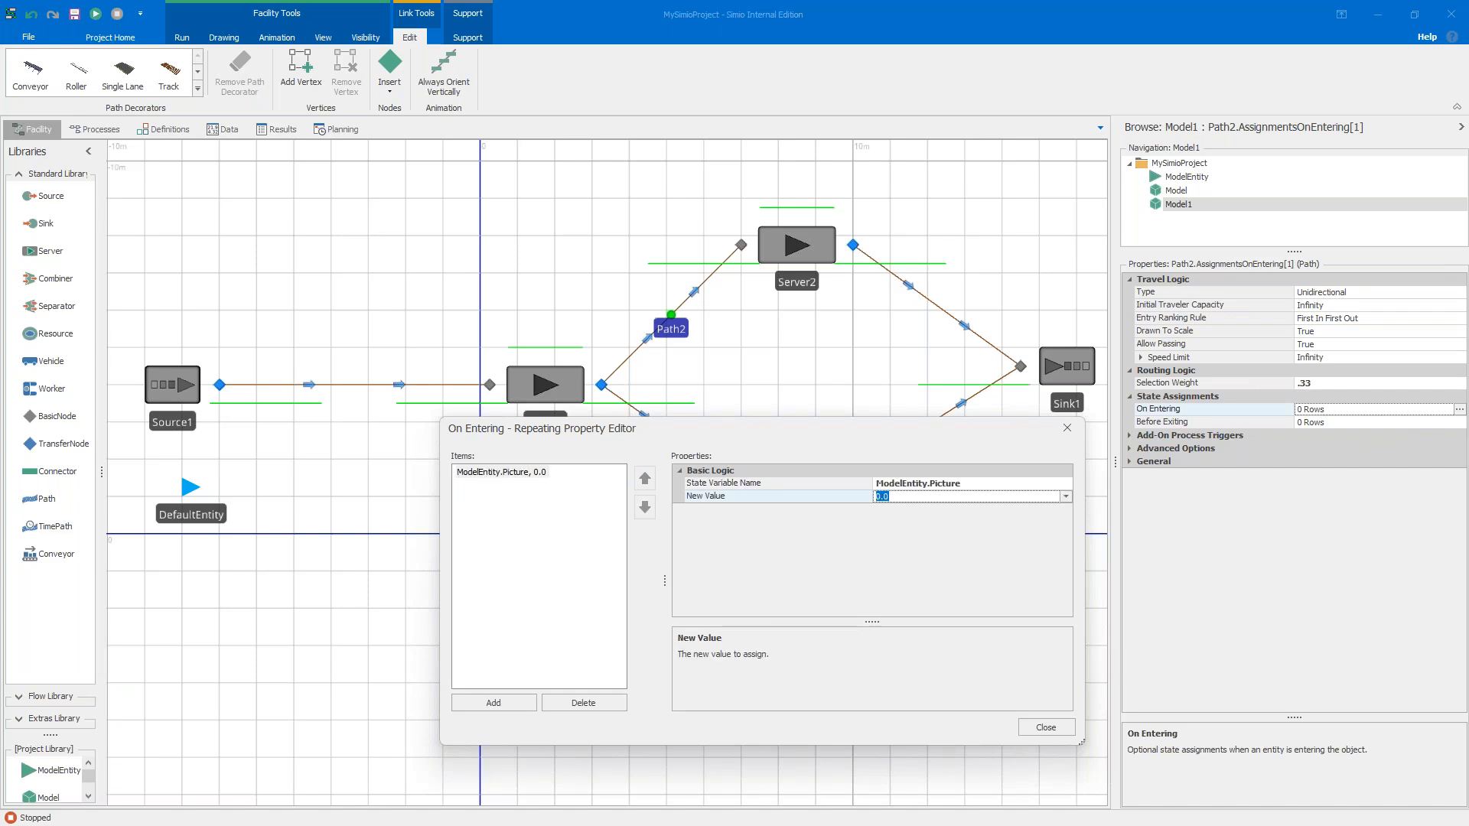
text(1)
click(1046, 726)
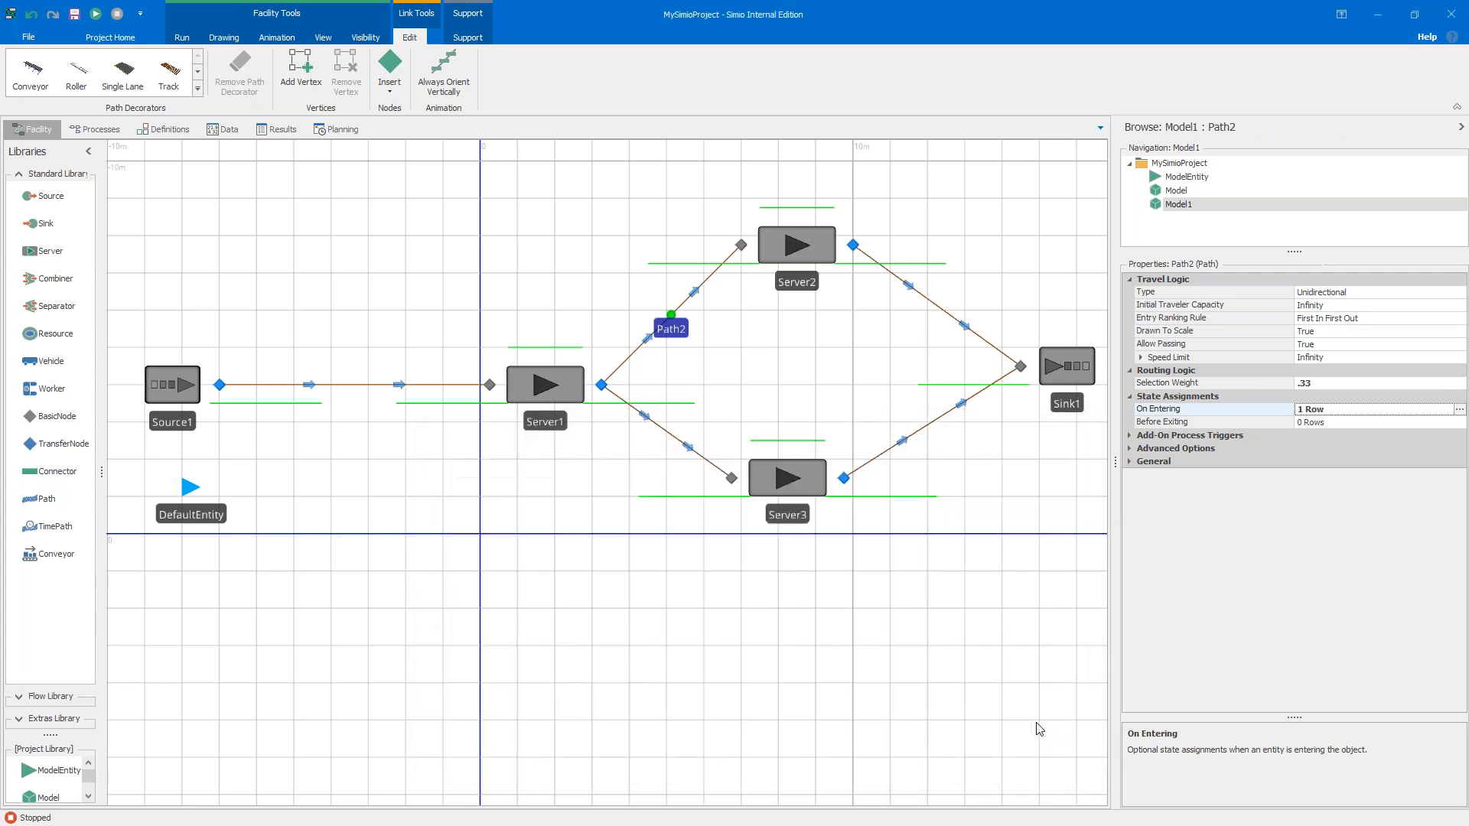
Step: Add an On Entering state assignment to Path3, between Server1 and Server3, that sets ModelEntity.Picture to 2
click(667, 431)
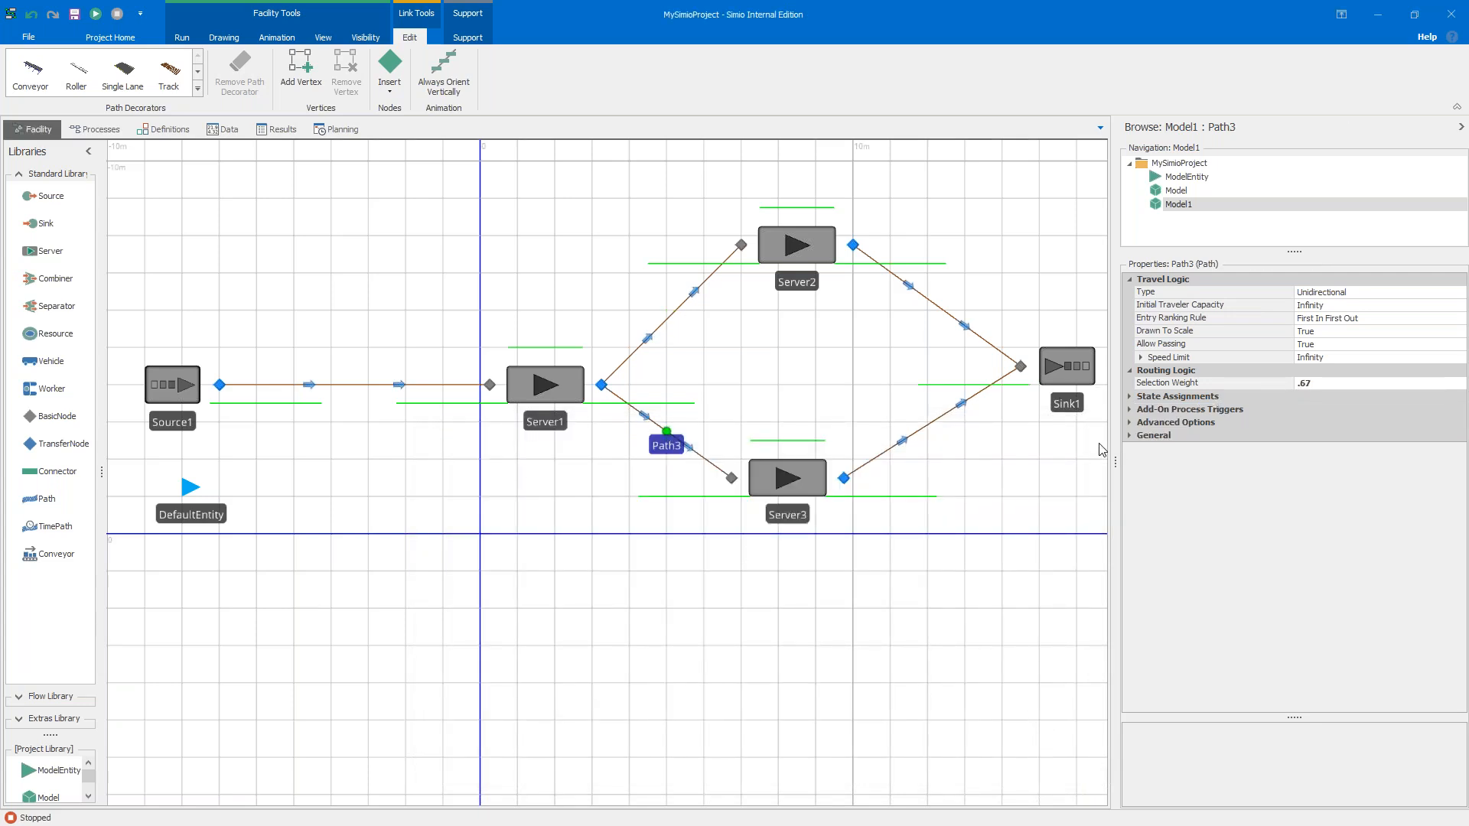
click(1130, 398)
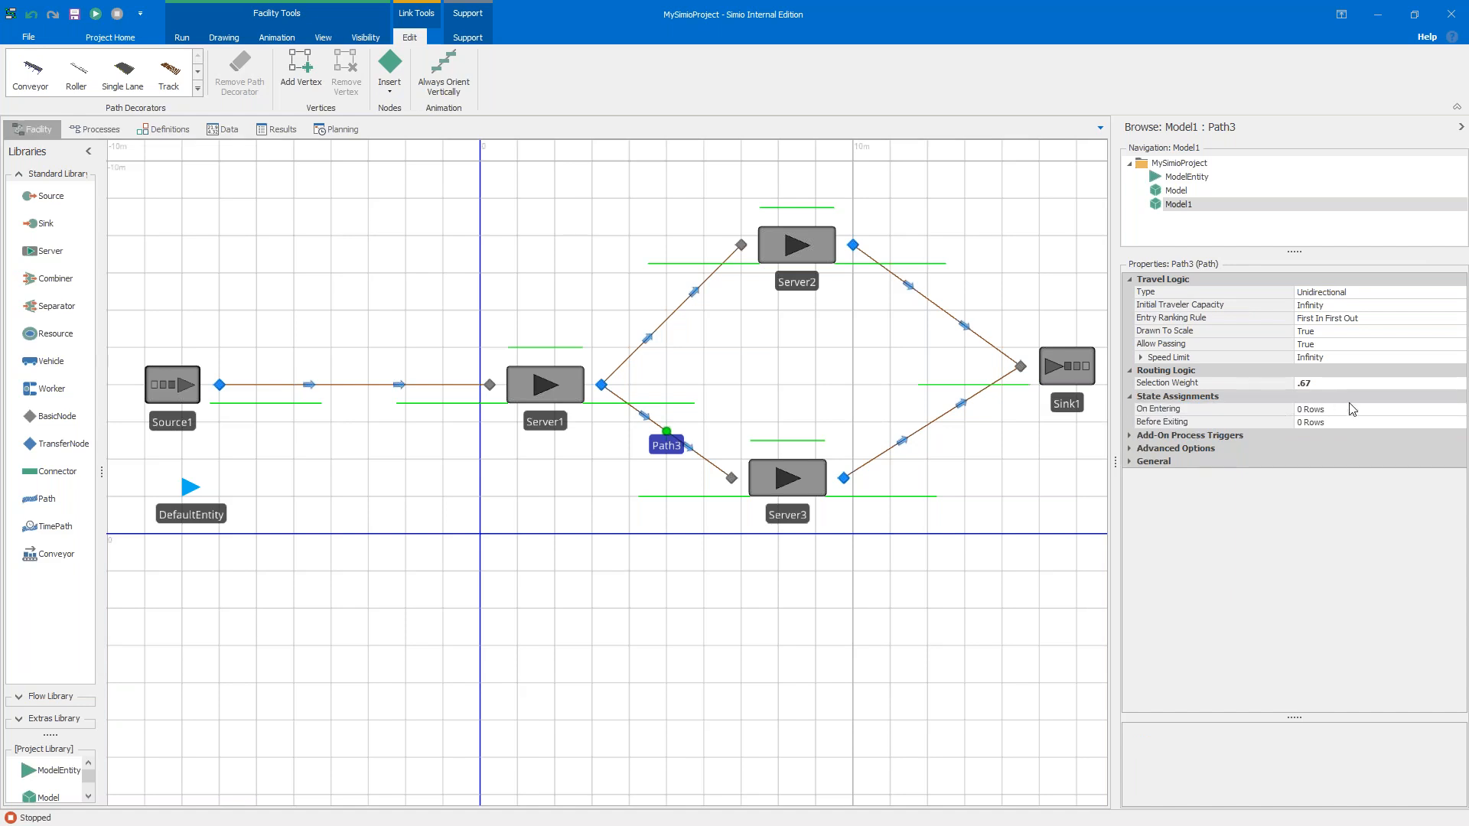
click(1350, 410)
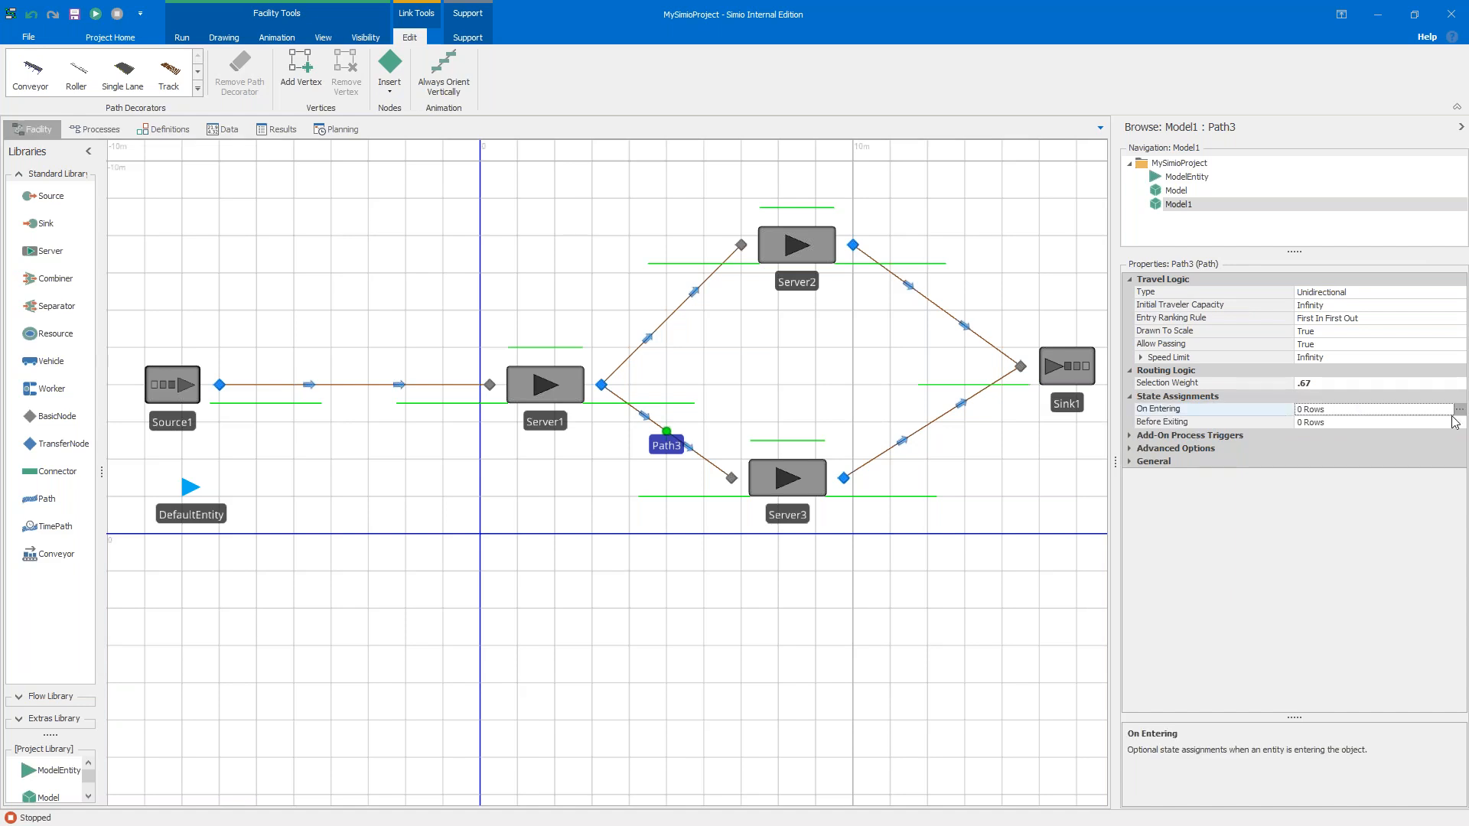
click(1458, 410)
click(493, 702)
click(931, 485)
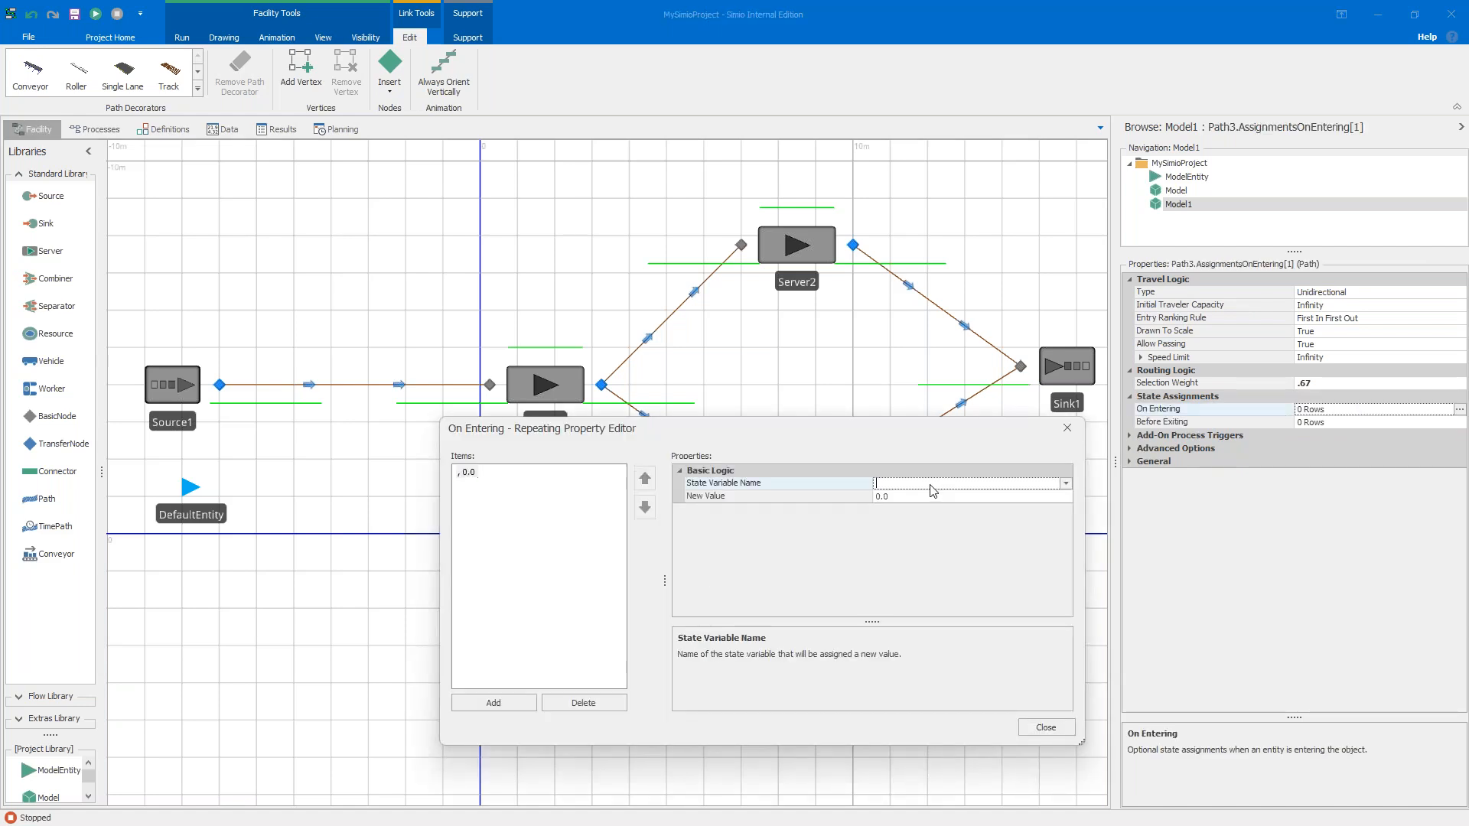
text(ModelEntity.Picture)
key(Tab)
text(2)
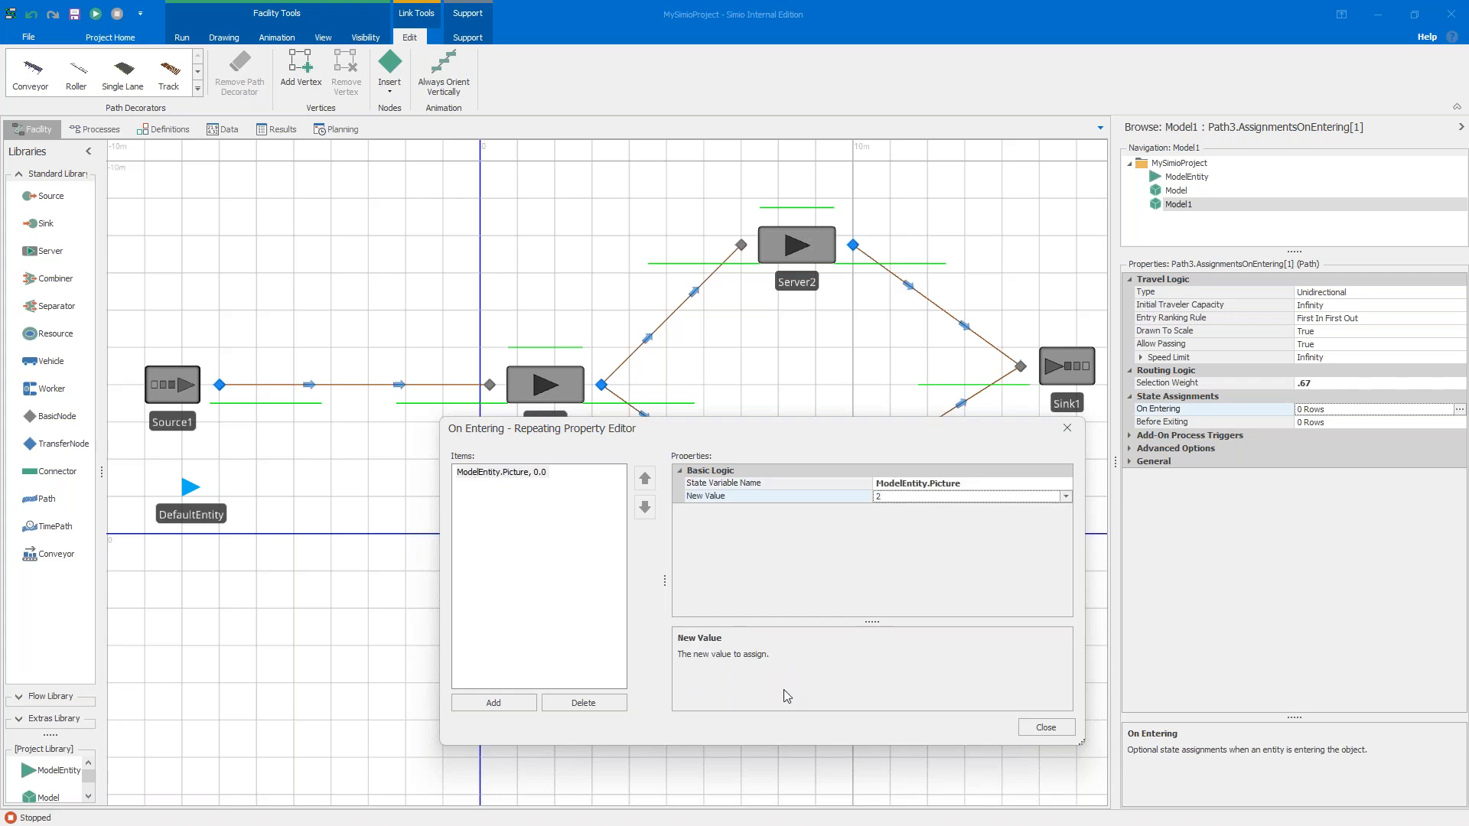
click(1046, 726)
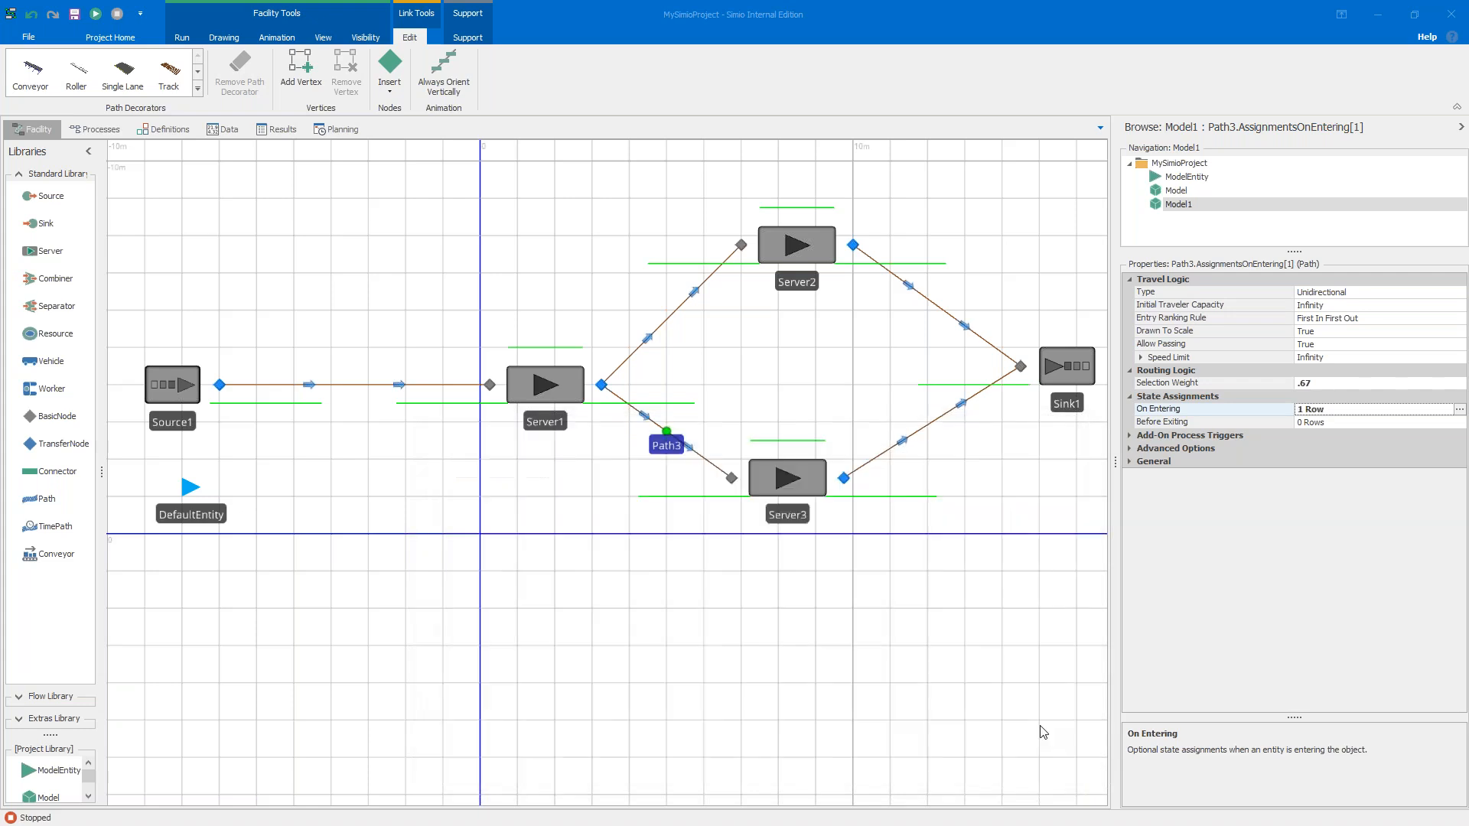
Step: Test-run Model1 to watch the entity symbols on the two server branches, and stop the run
click(96, 14)
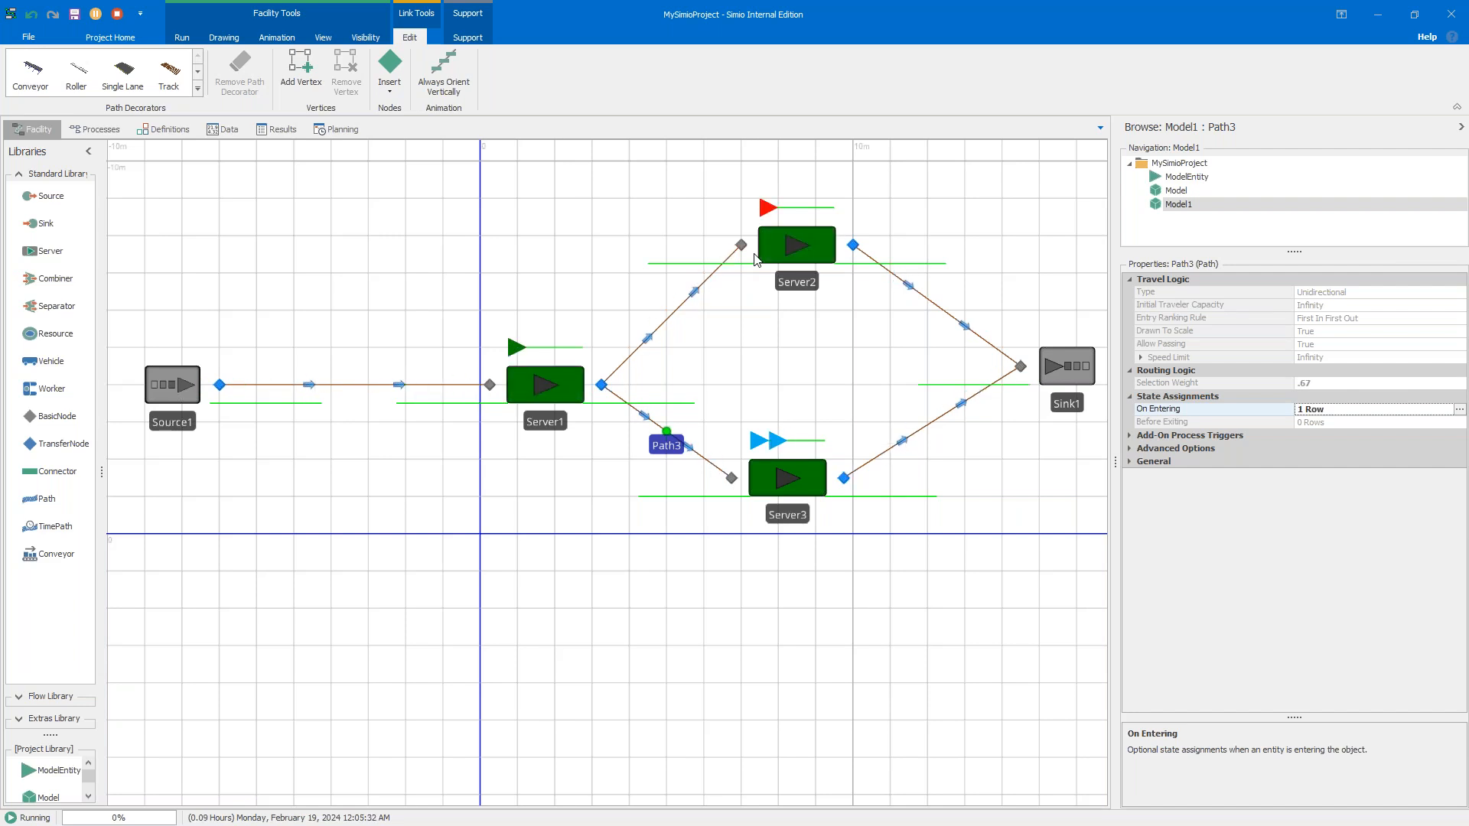
click(116, 13)
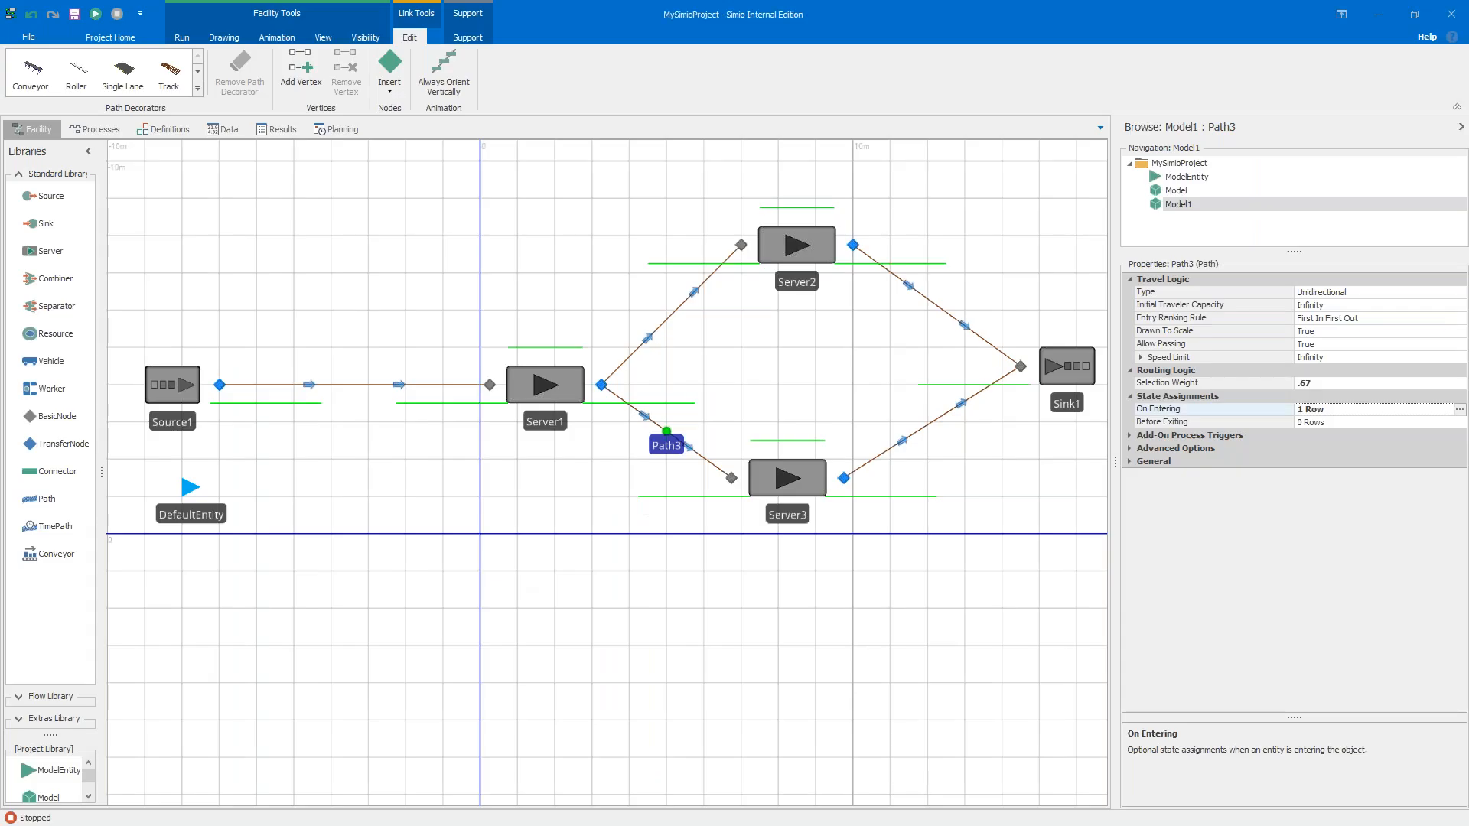
Step: Examine Server2's list of state symbols and briefly test-run Model1 to watch the server symbols
drag(889, 339, 864, 382)
click(788, 301)
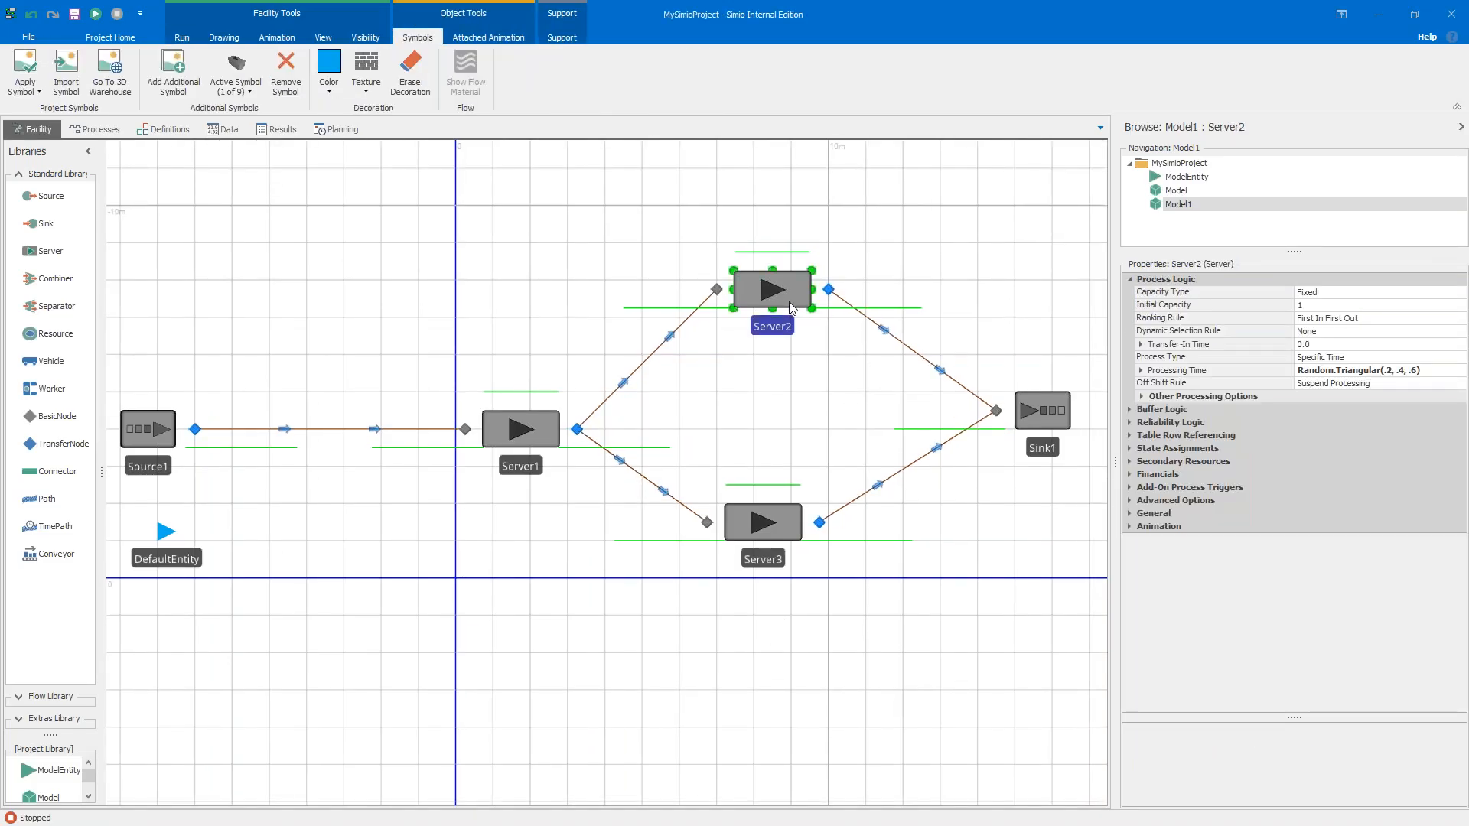
click(250, 91)
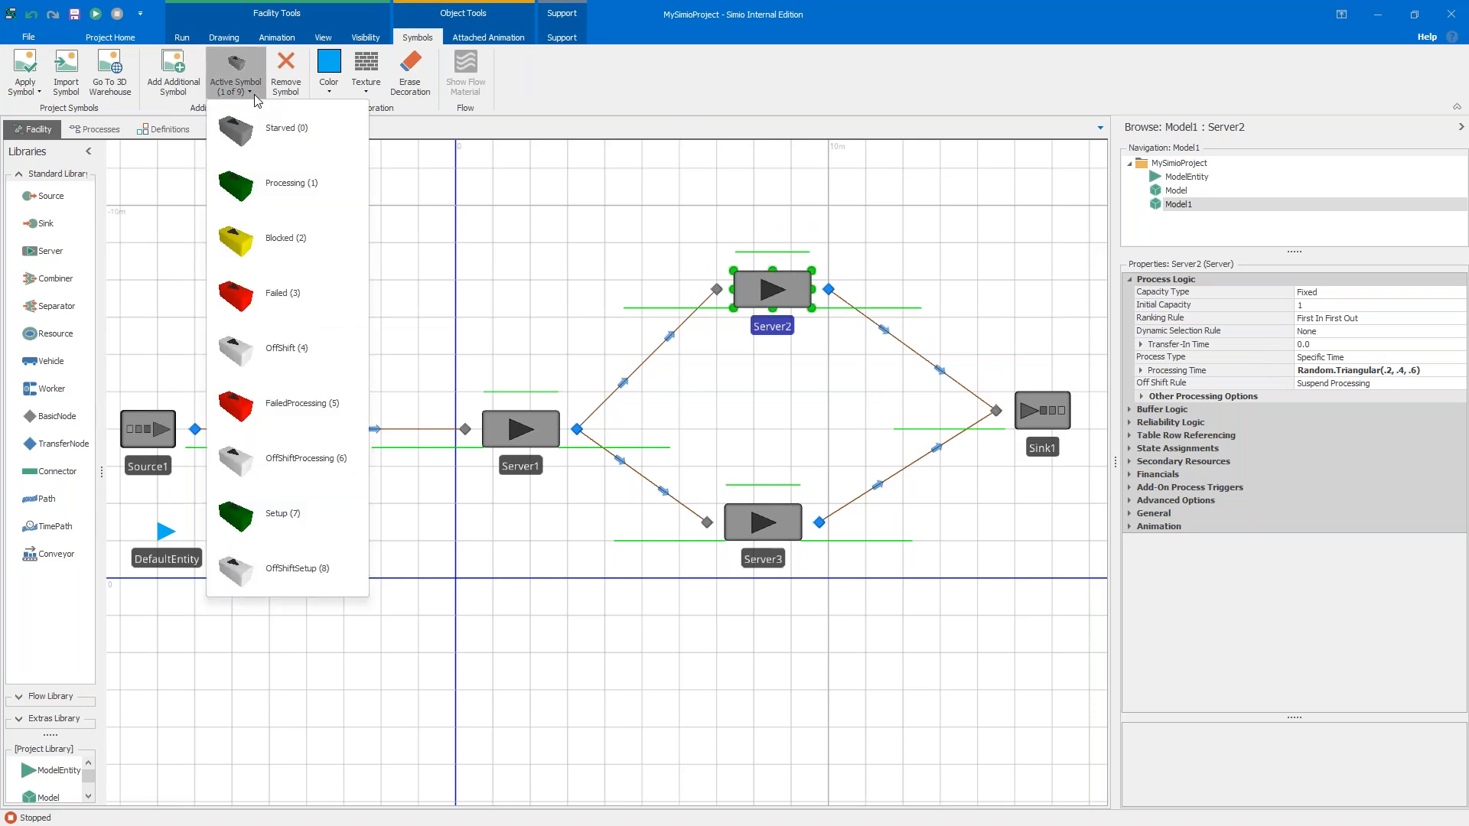
click(485, 221)
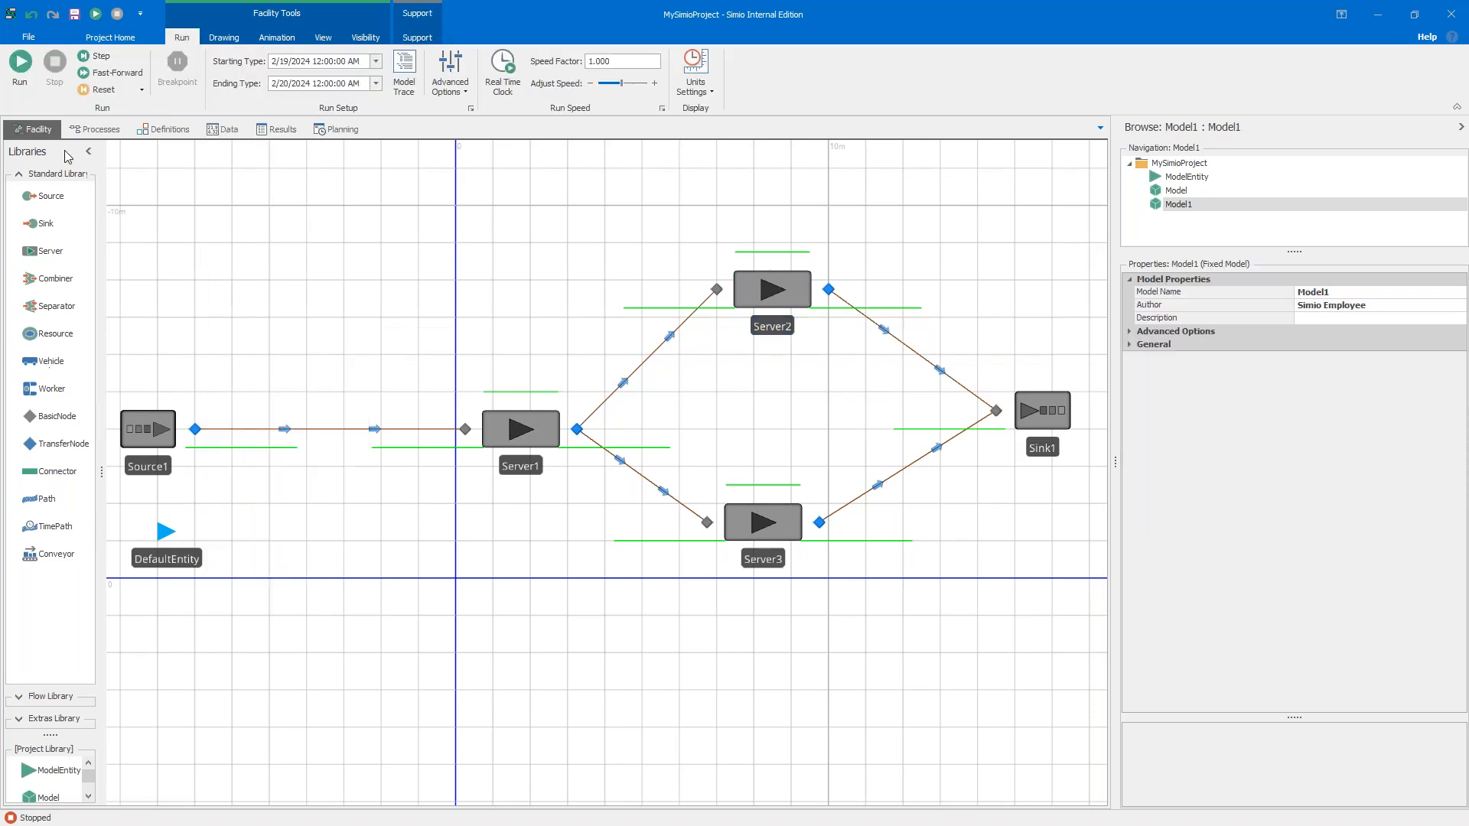
click(19, 65)
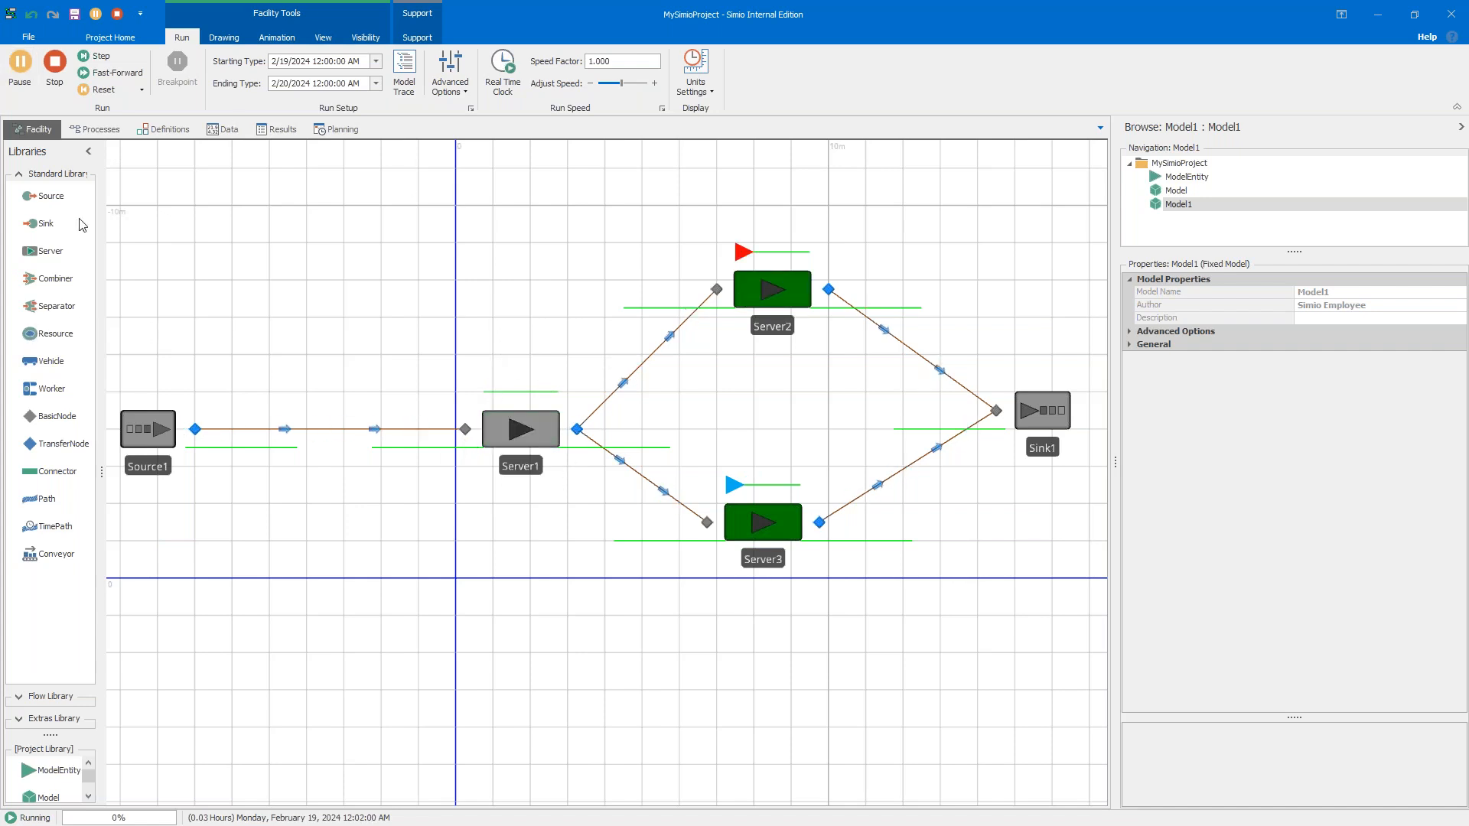
click(54, 65)
Step: Compare Server2's symbol list with the current symbol index in its animation properties
click(773, 289)
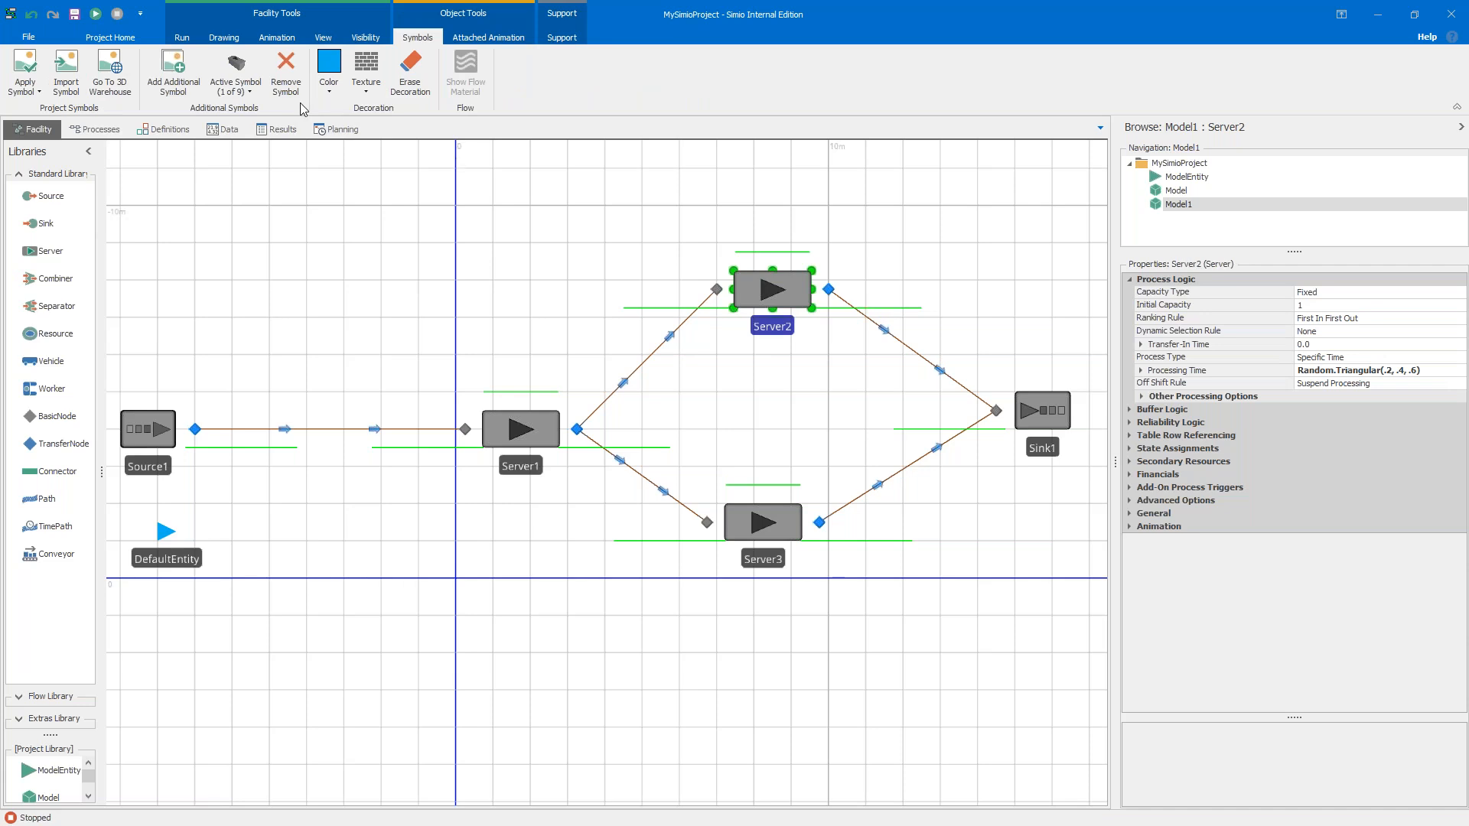
click(246, 93)
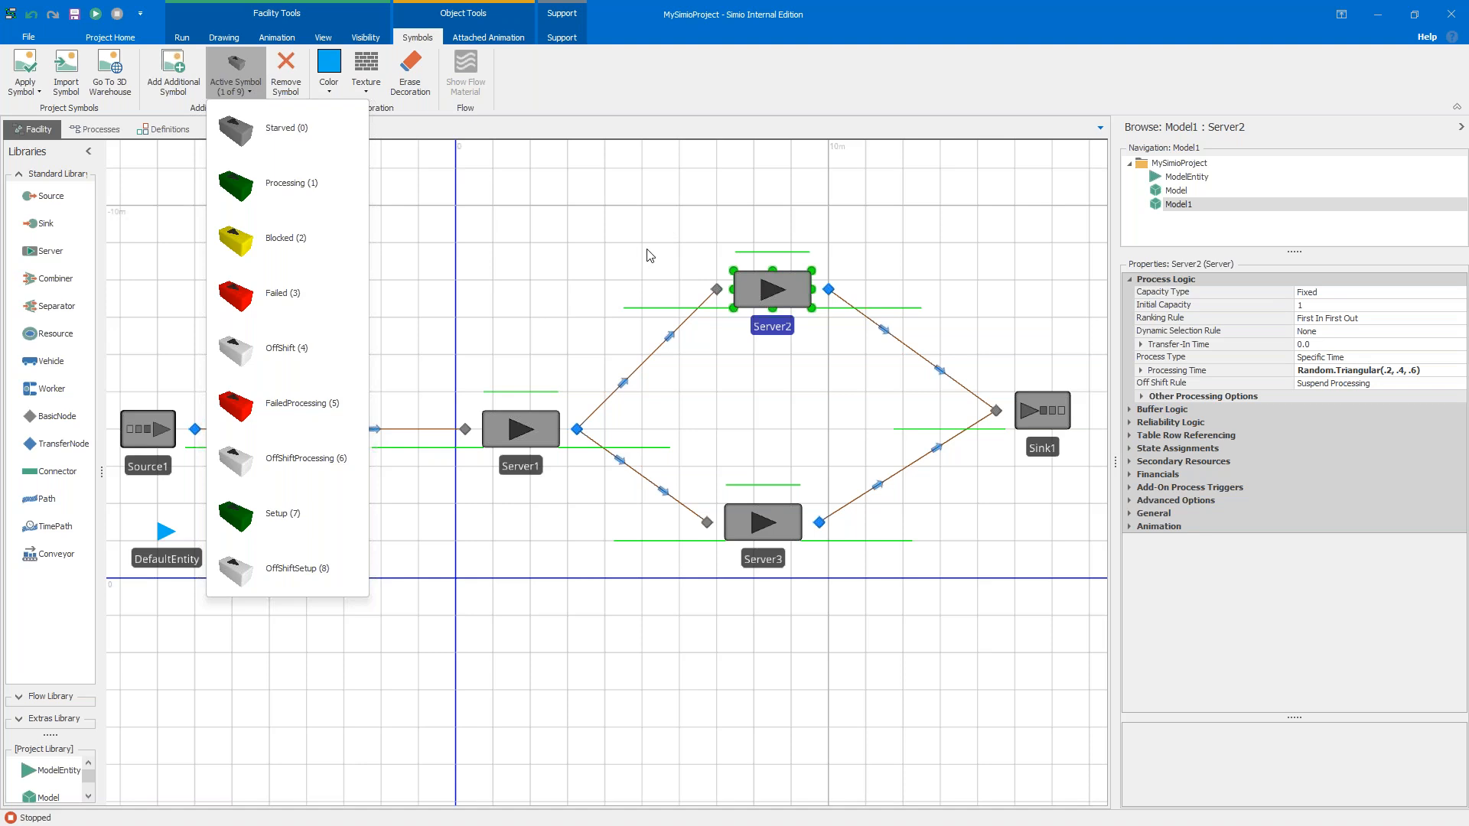
click(1128, 528)
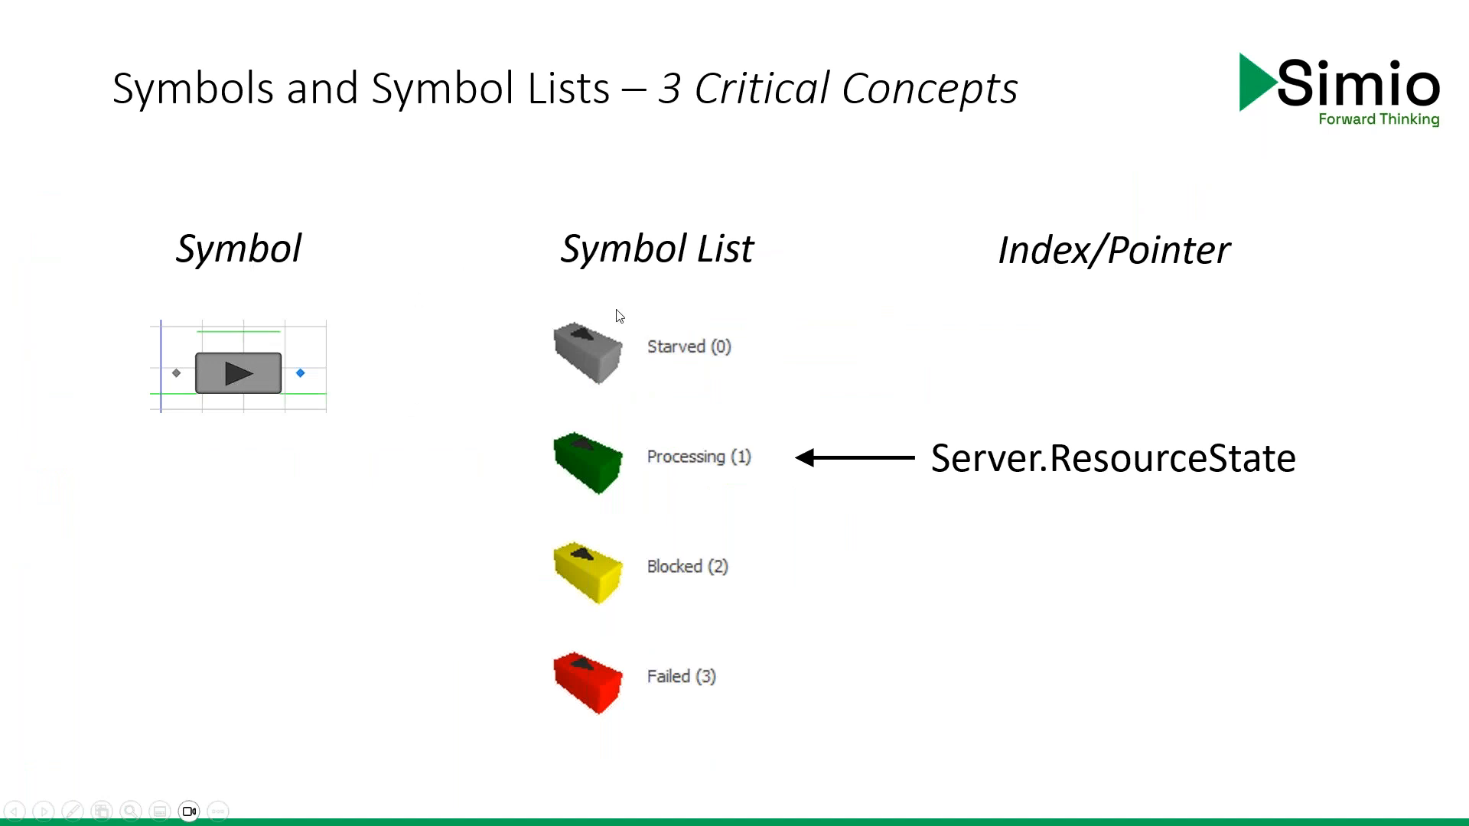
click(843, 390)
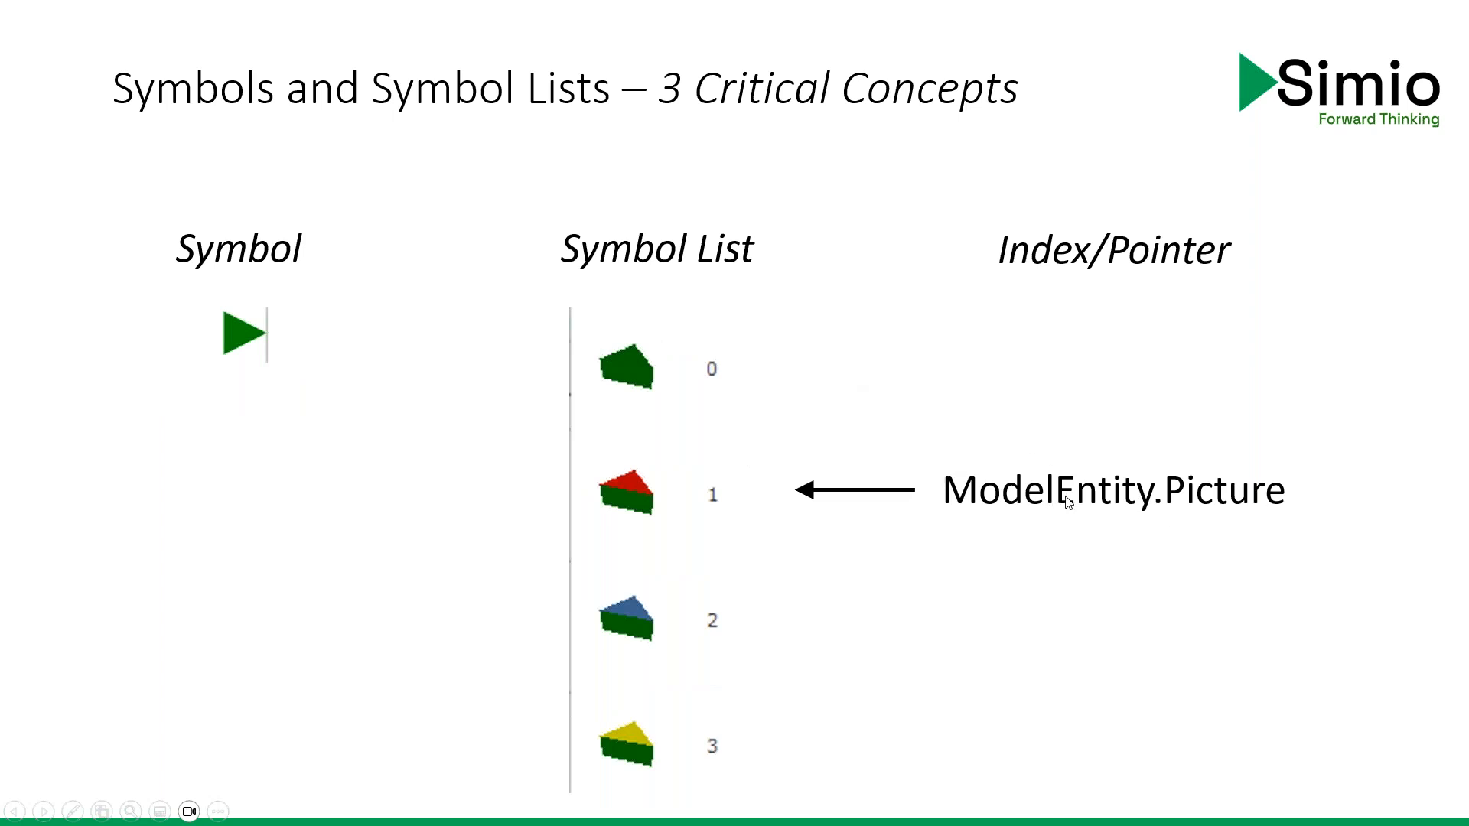
click(968, 372)
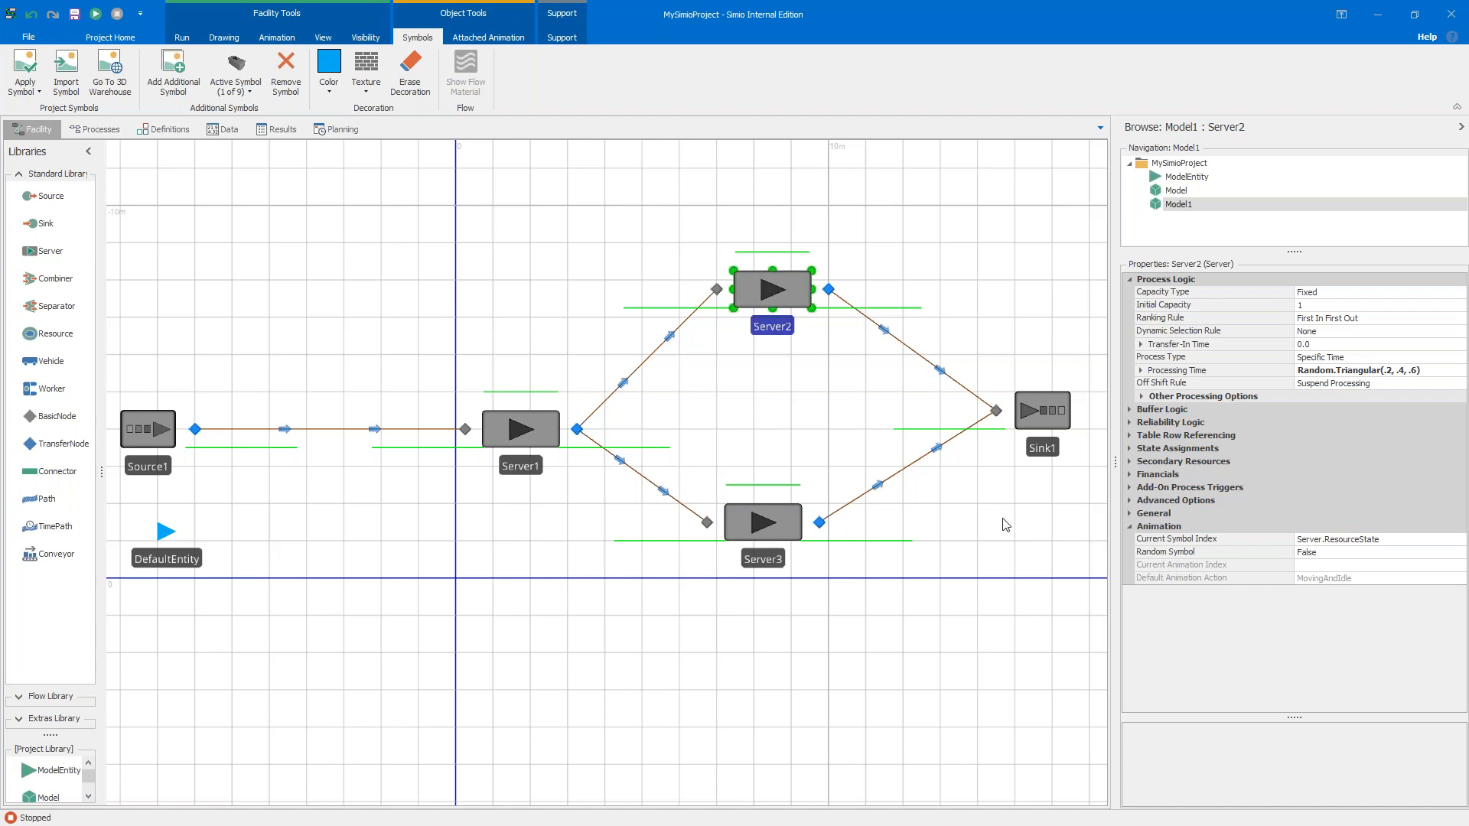
click(852, 389)
drag(851, 390, 846, 404)
click(169, 545)
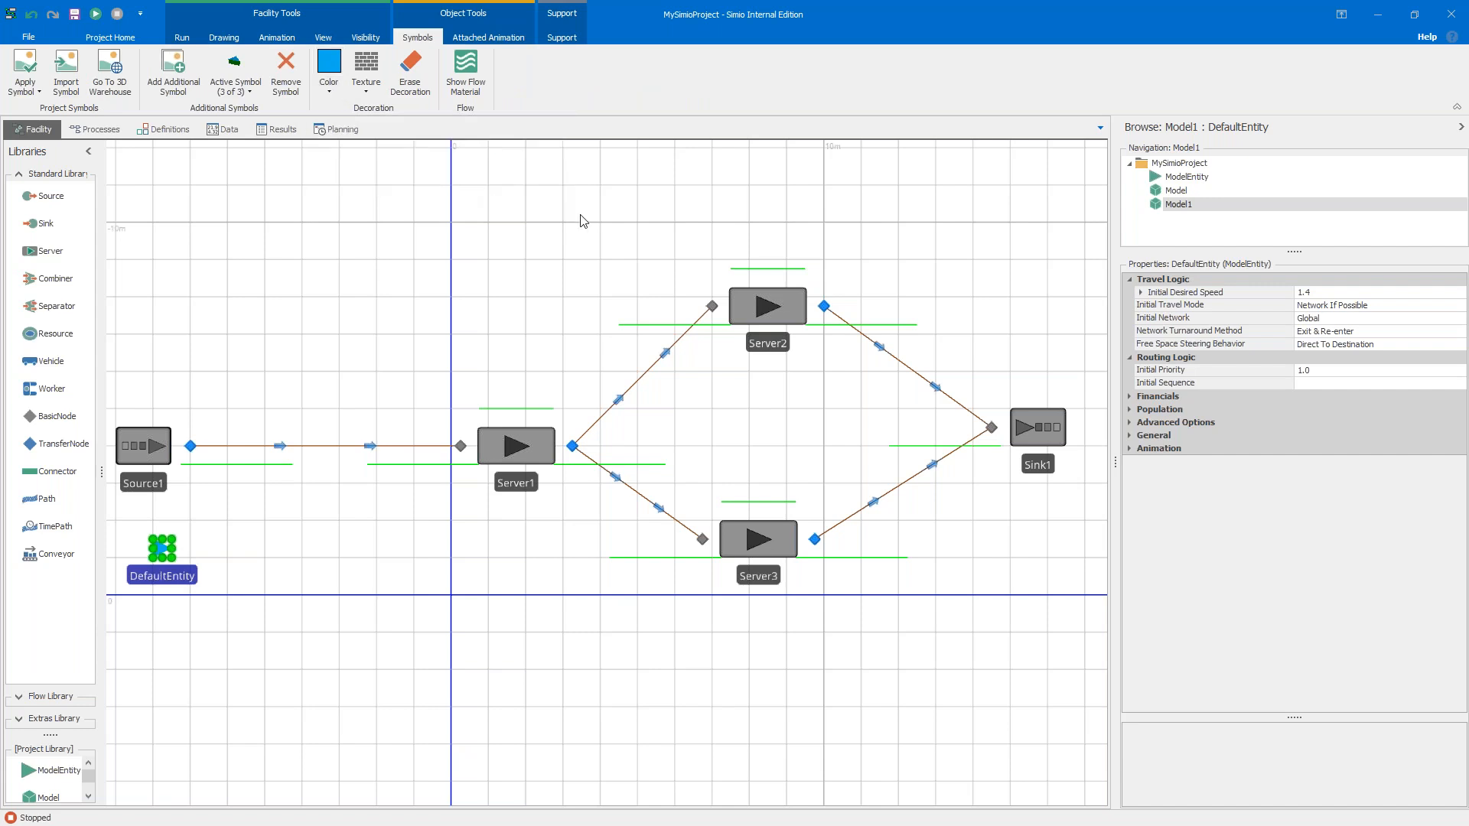
Step: Filter the symbol library to the Equipment type and apply the Press2 symbol to Server2
click(784, 345)
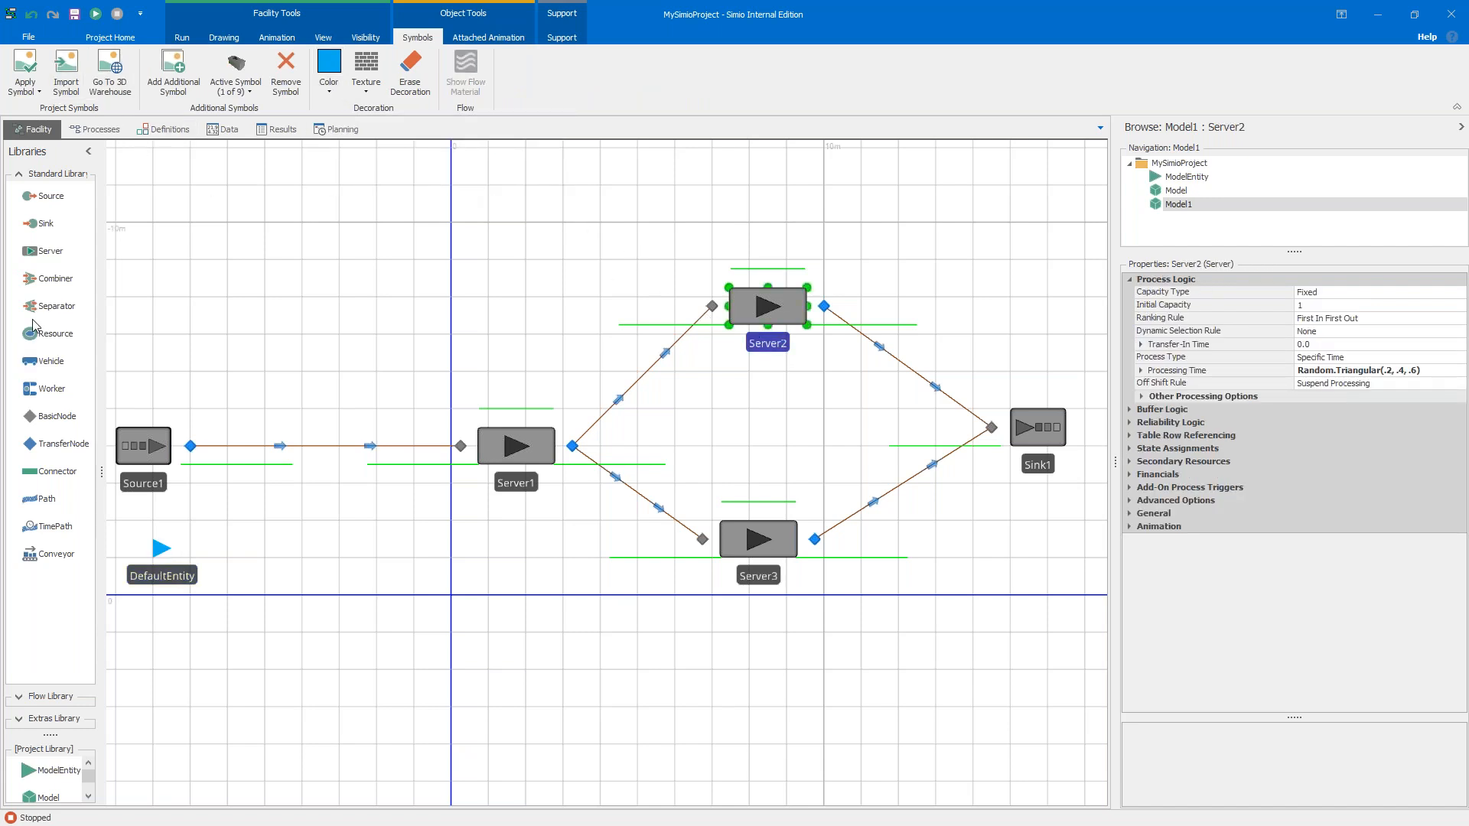
click(35, 93)
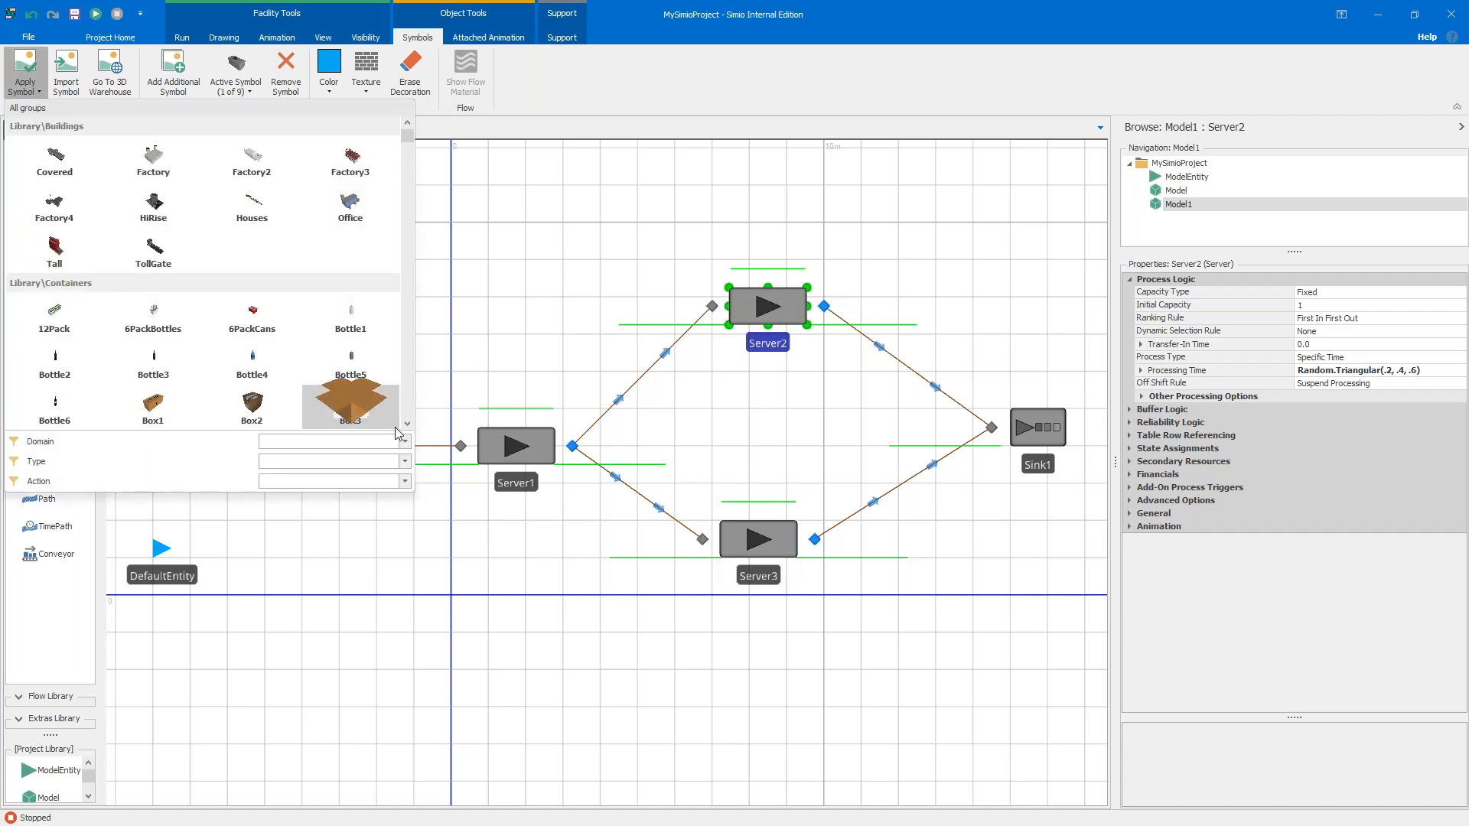
click(405, 463)
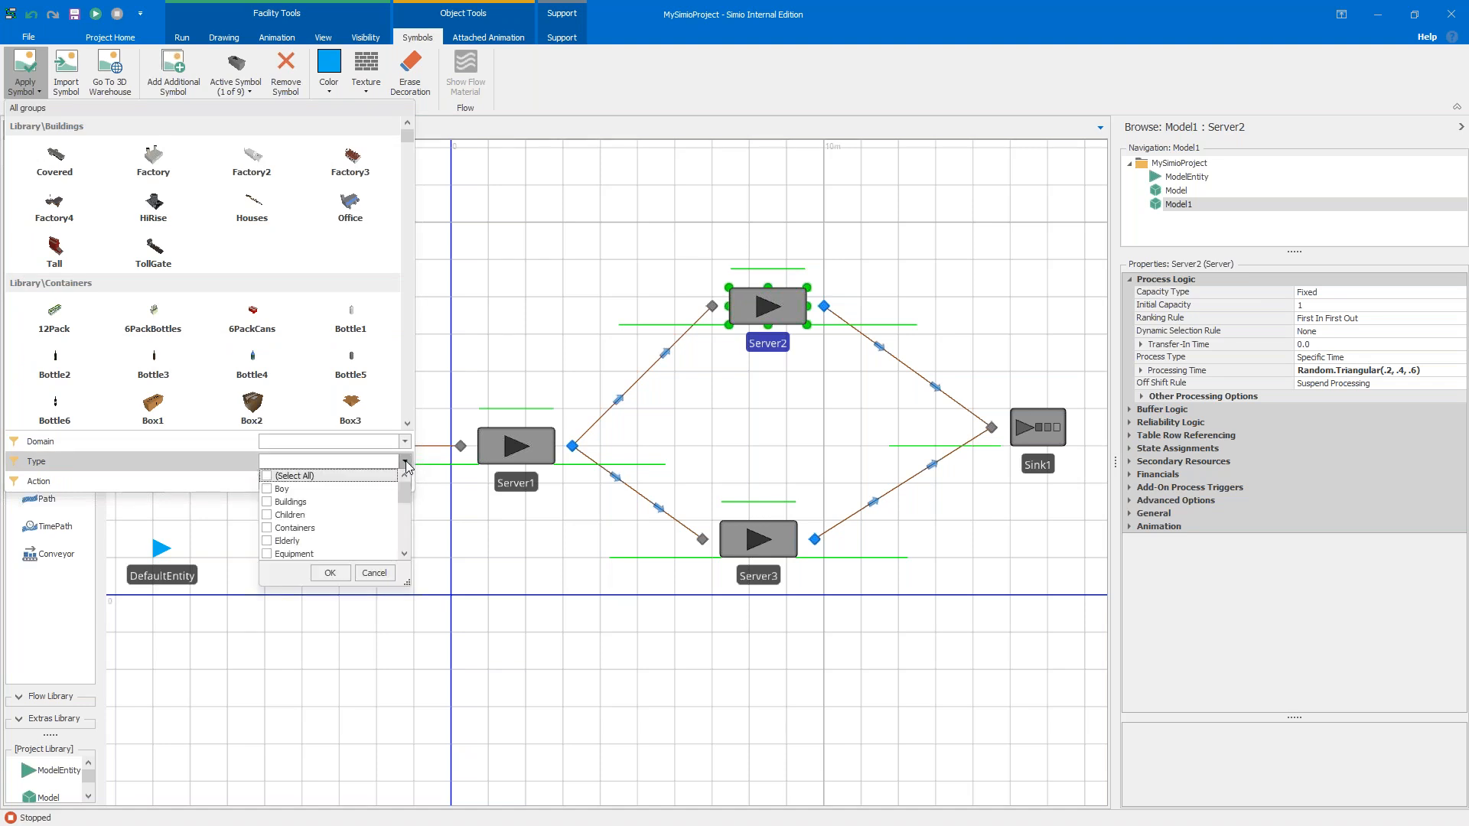
click(309, 554)
click(328, 573)
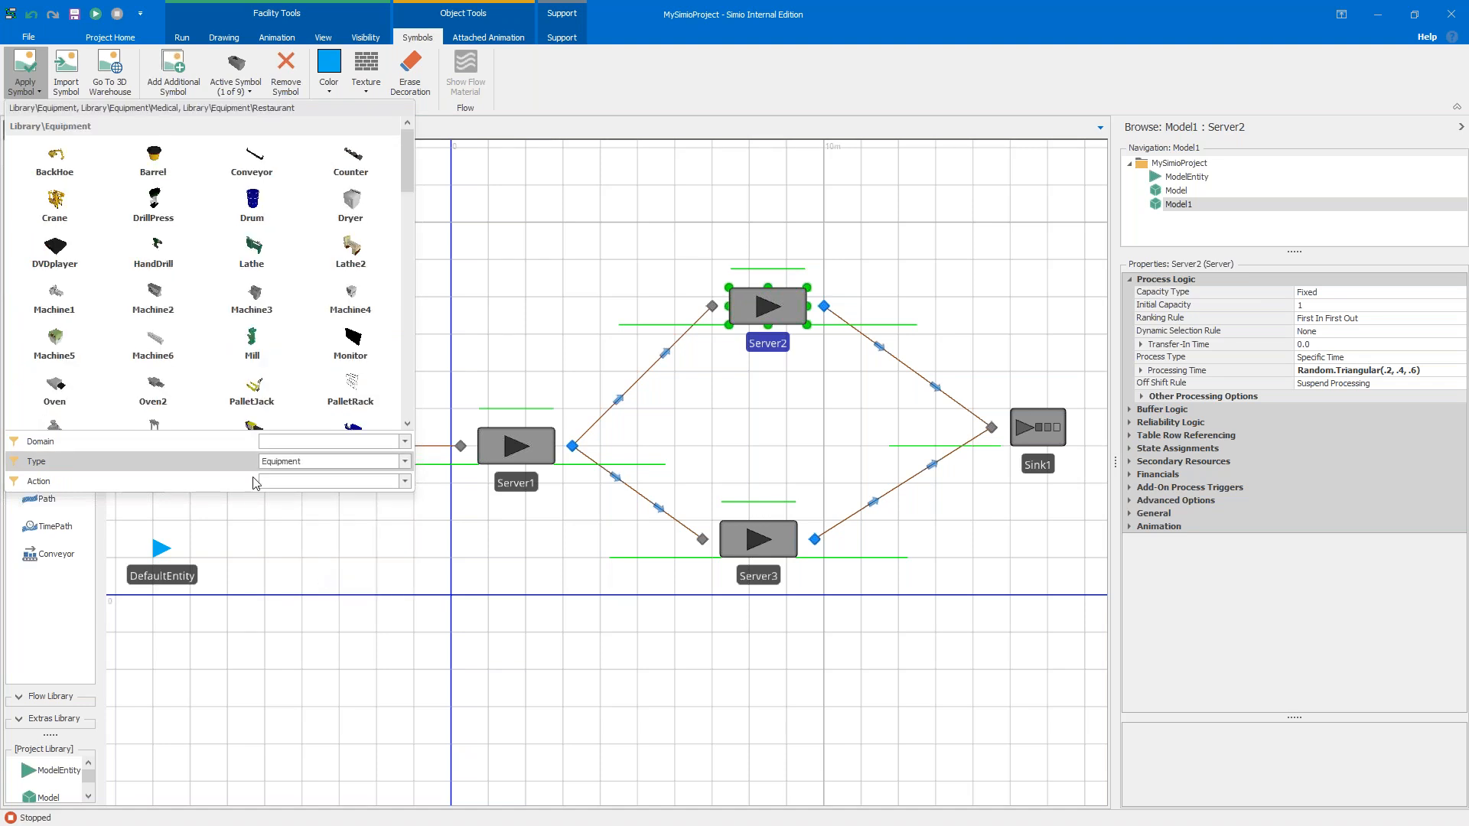
scroll(219, 375, down, 3)
scroll(210, 342, up, 3)
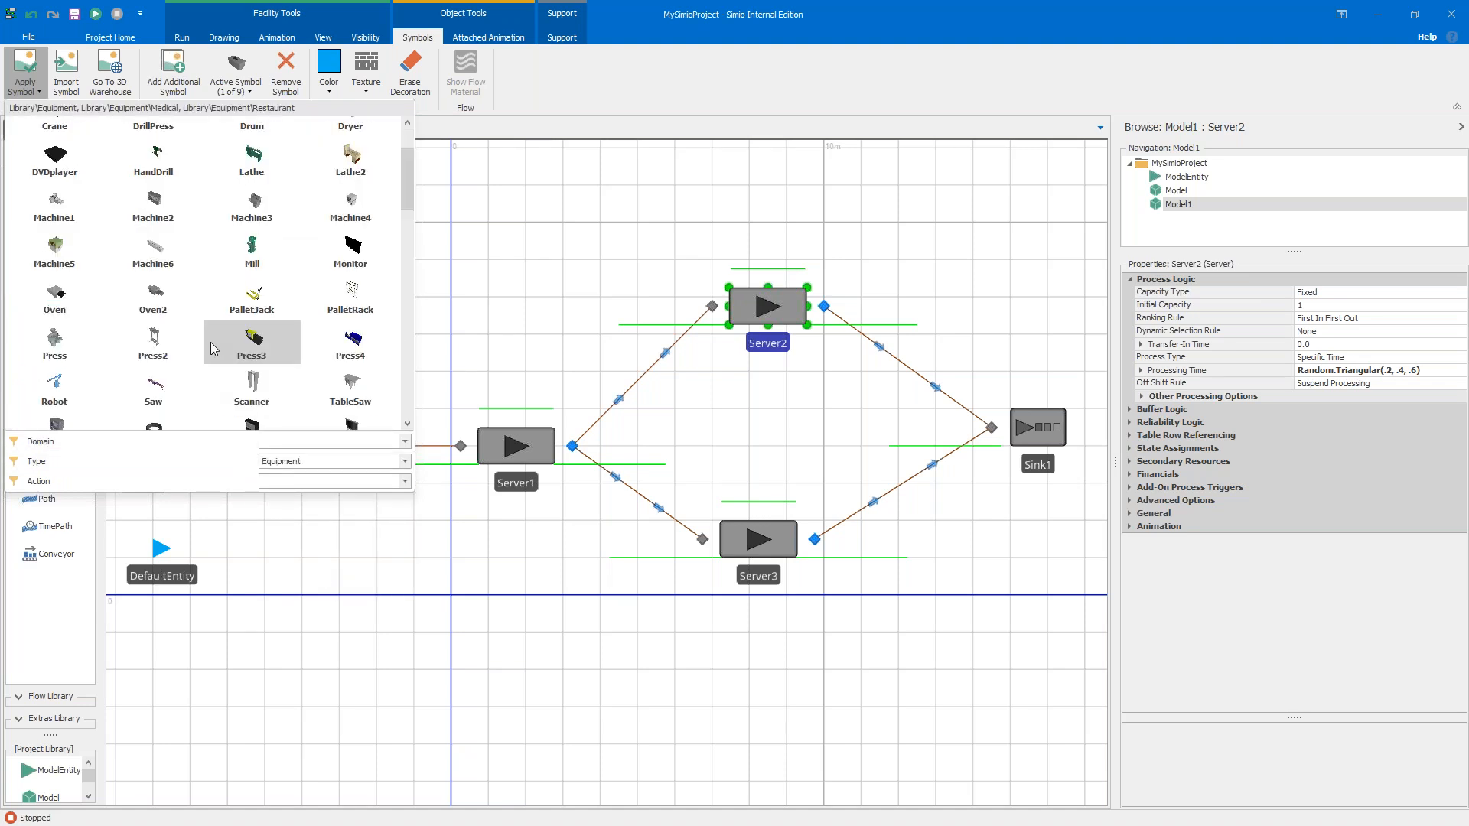
click(155, 342)
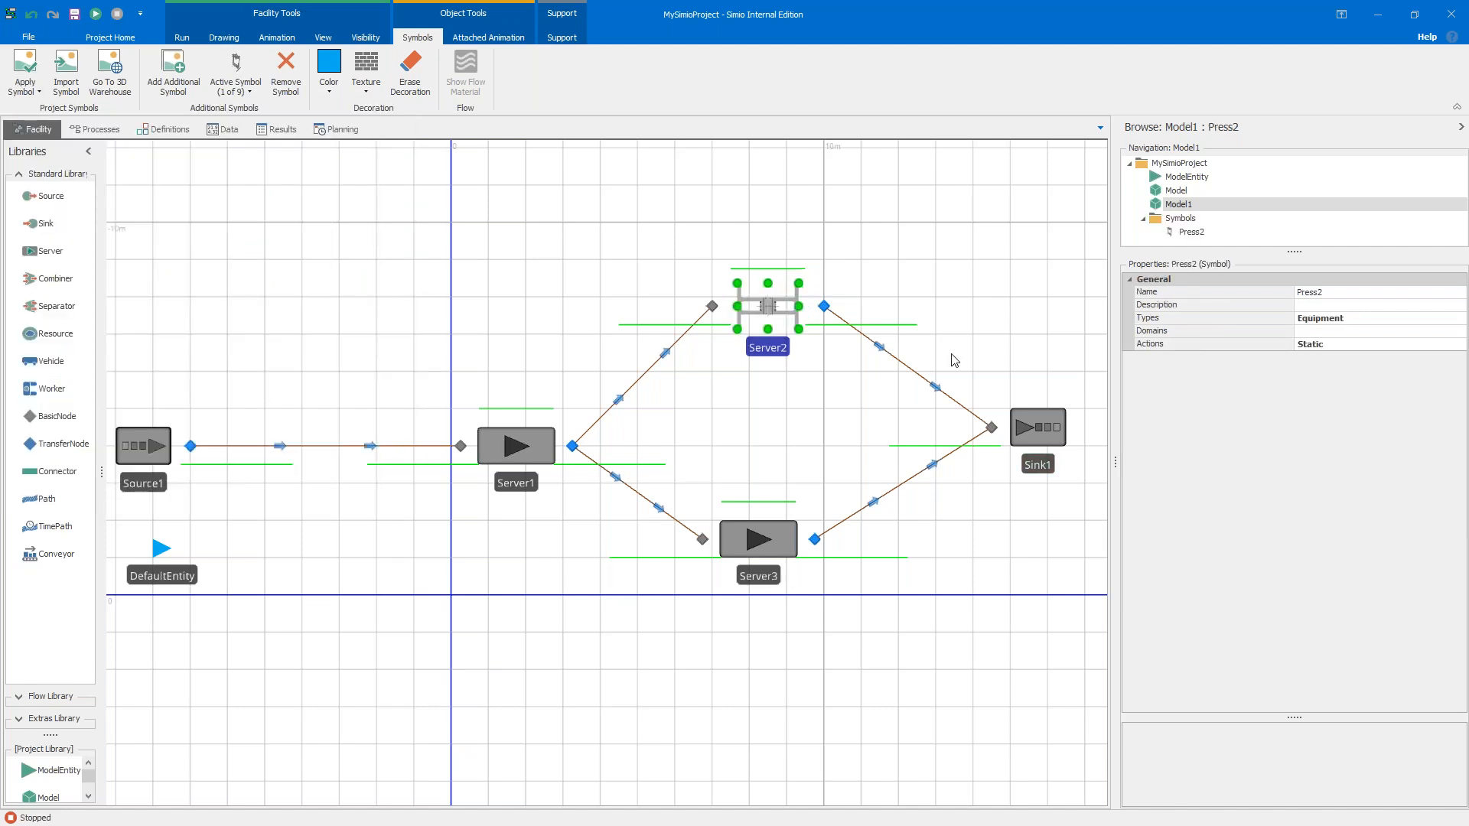
Step: Switch the facility to the 3D view to inspect the press symbol on Server2
drag(835, 427, 689, 479)
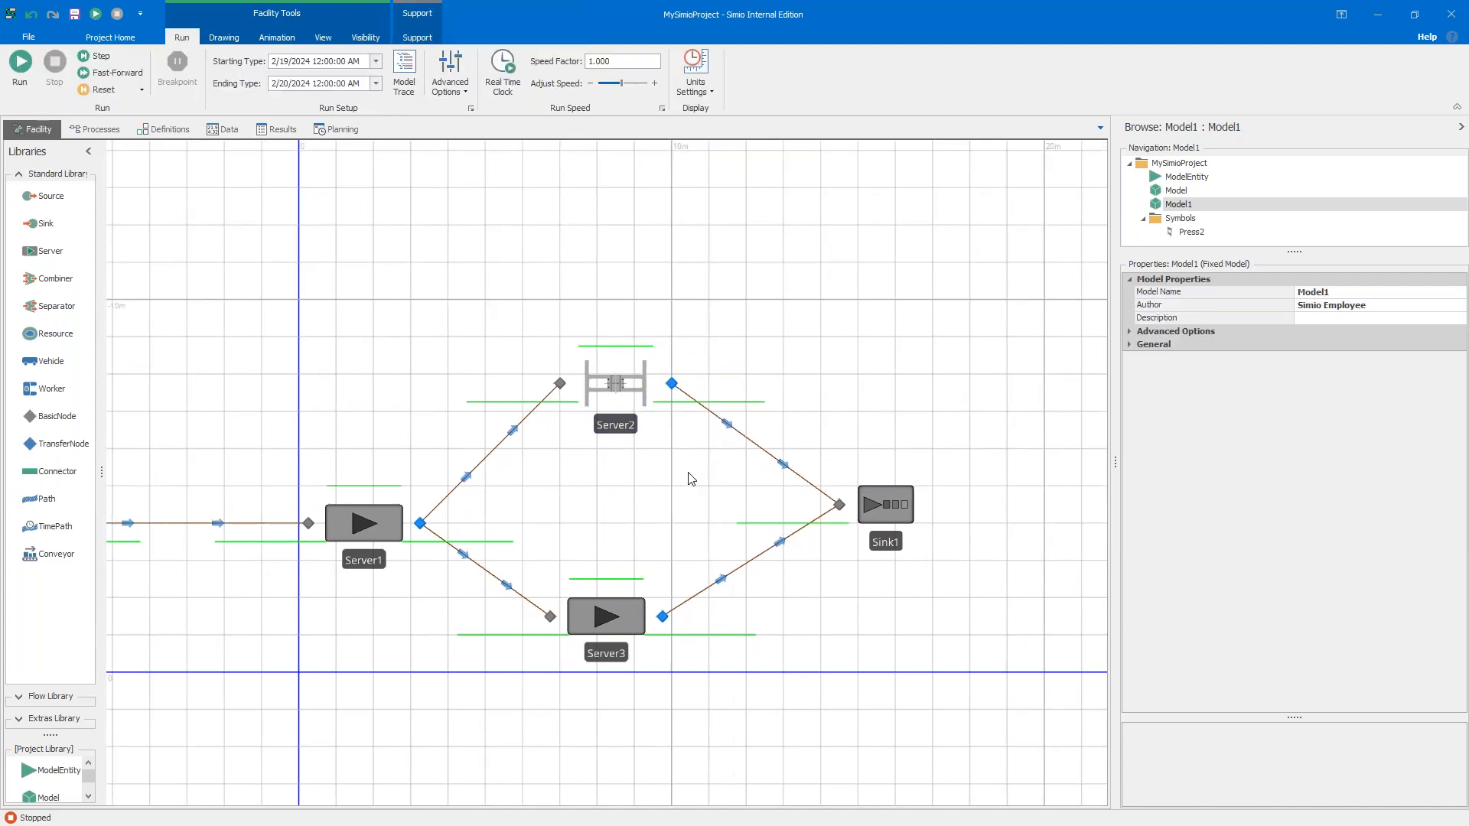
key(3)
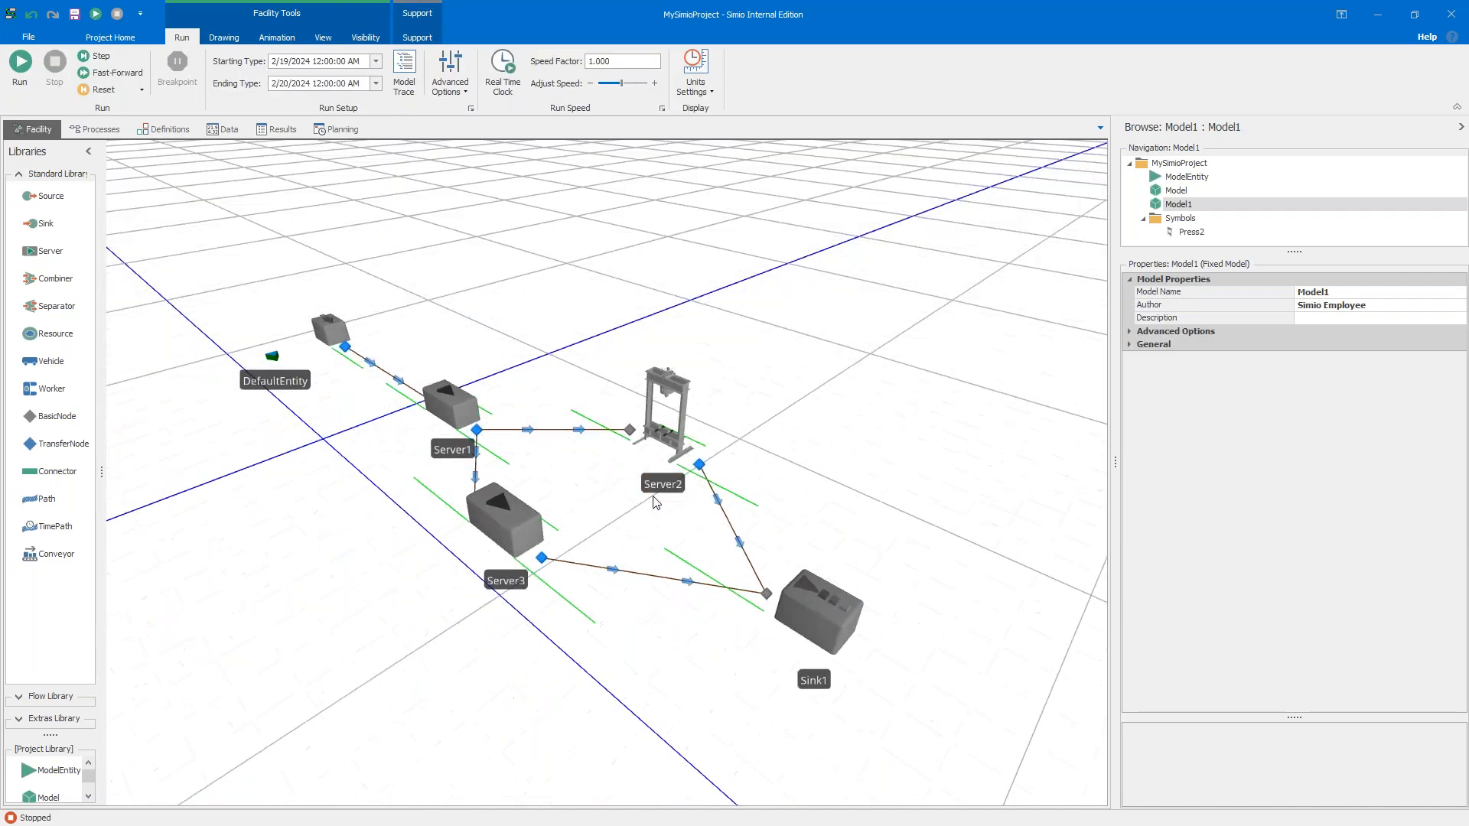
Step: Test-run Model1 in the 3D view and watch the press symbol on Server2, then stop the run
scroll(655, 520, up, 2)
drag(652, 513, 593, 546)
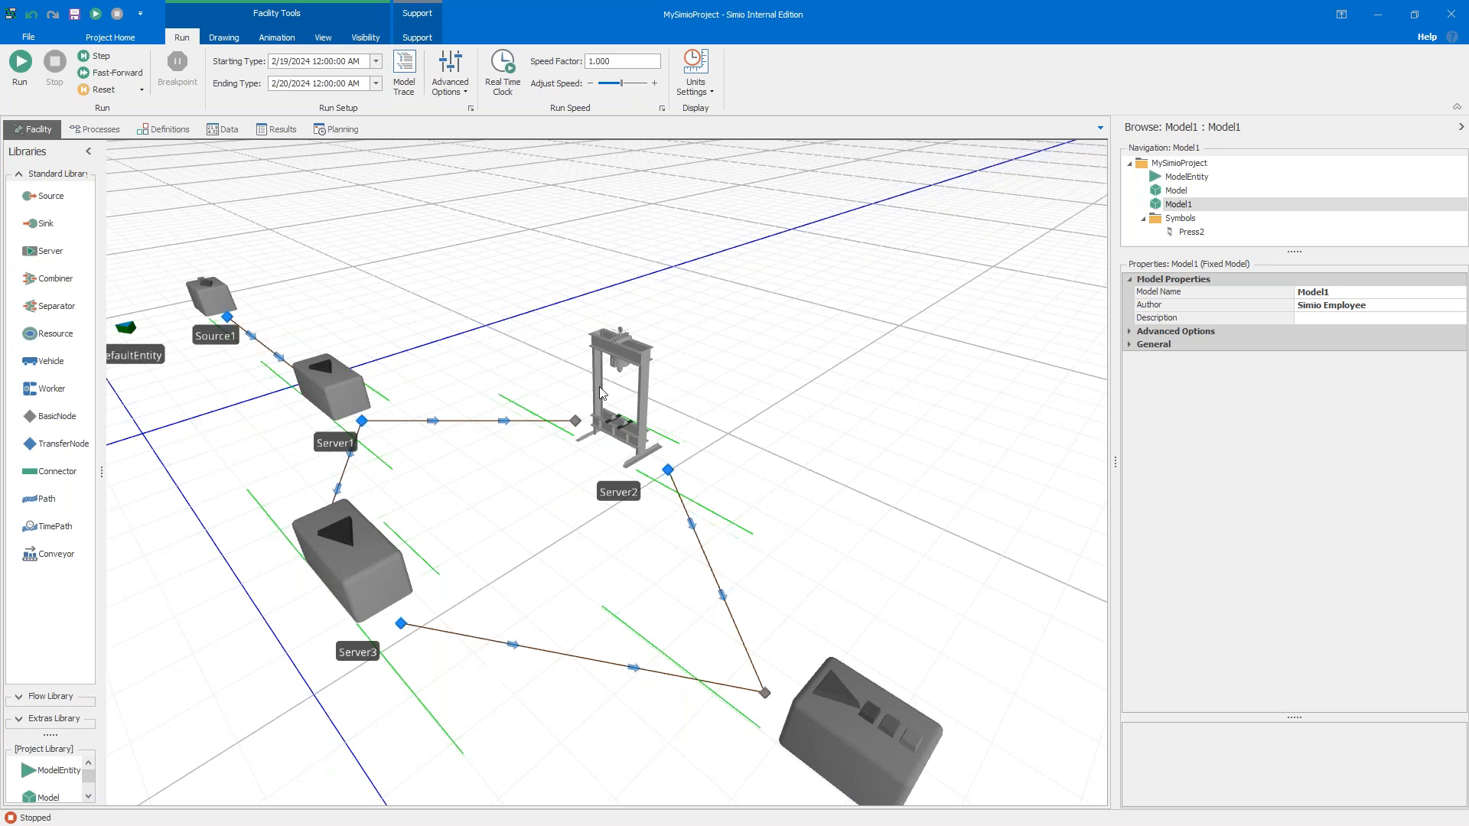
click(20, 65)
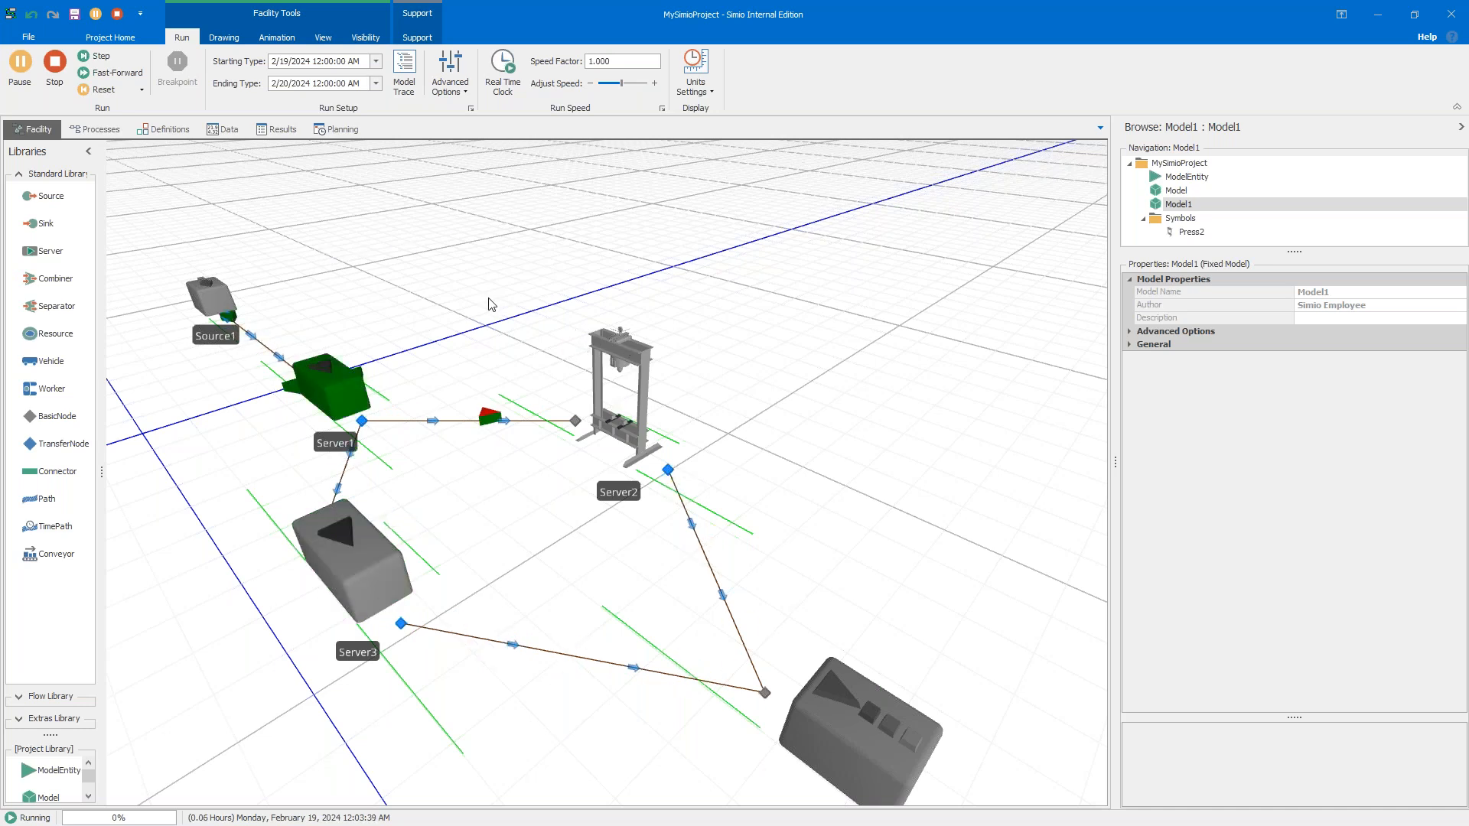
click(57, 72)
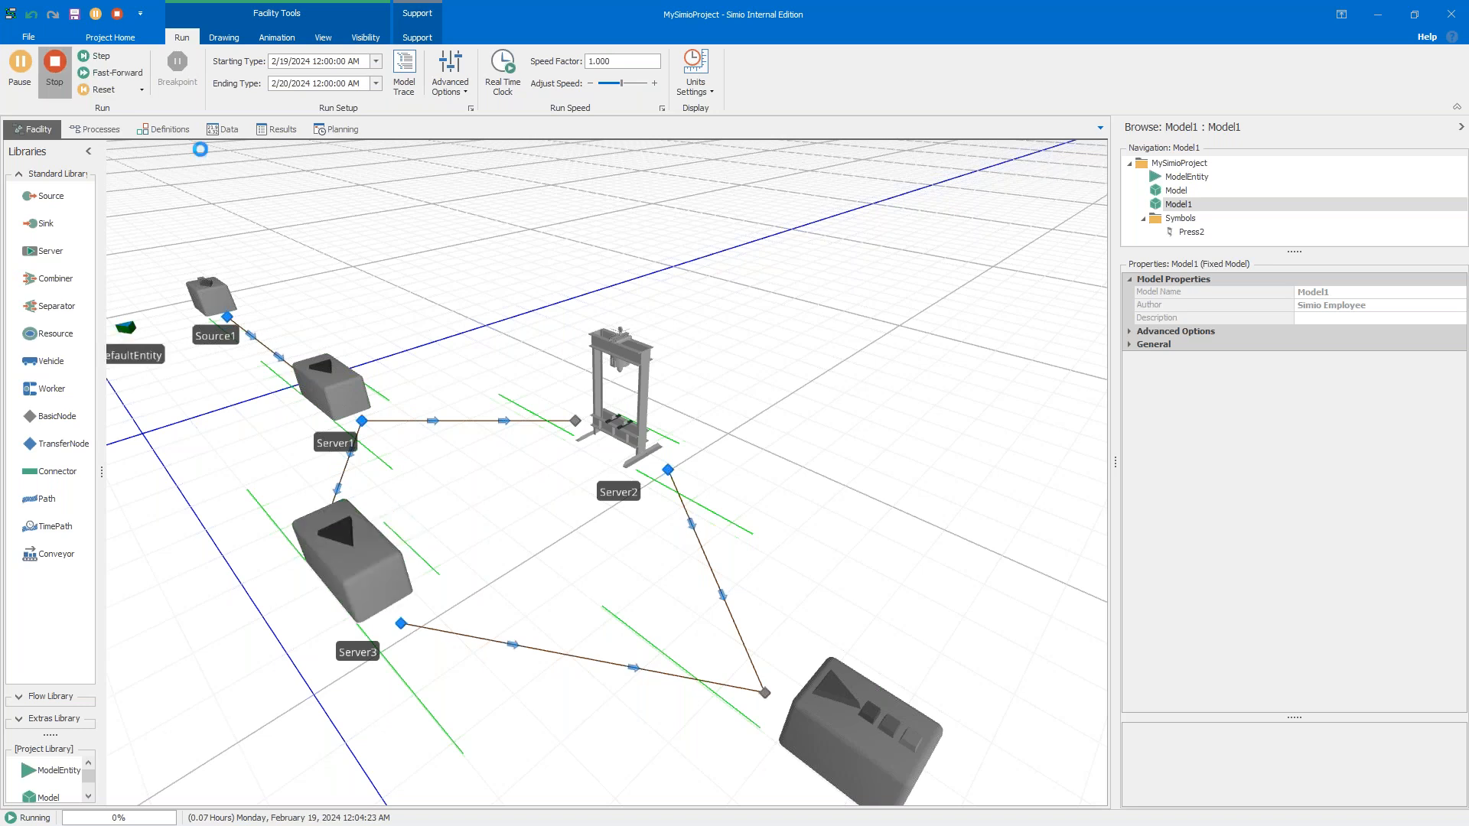
Step: Color the Processing (1) symbol of Server2 green and check it in the server's symbol list
click(616, 442)
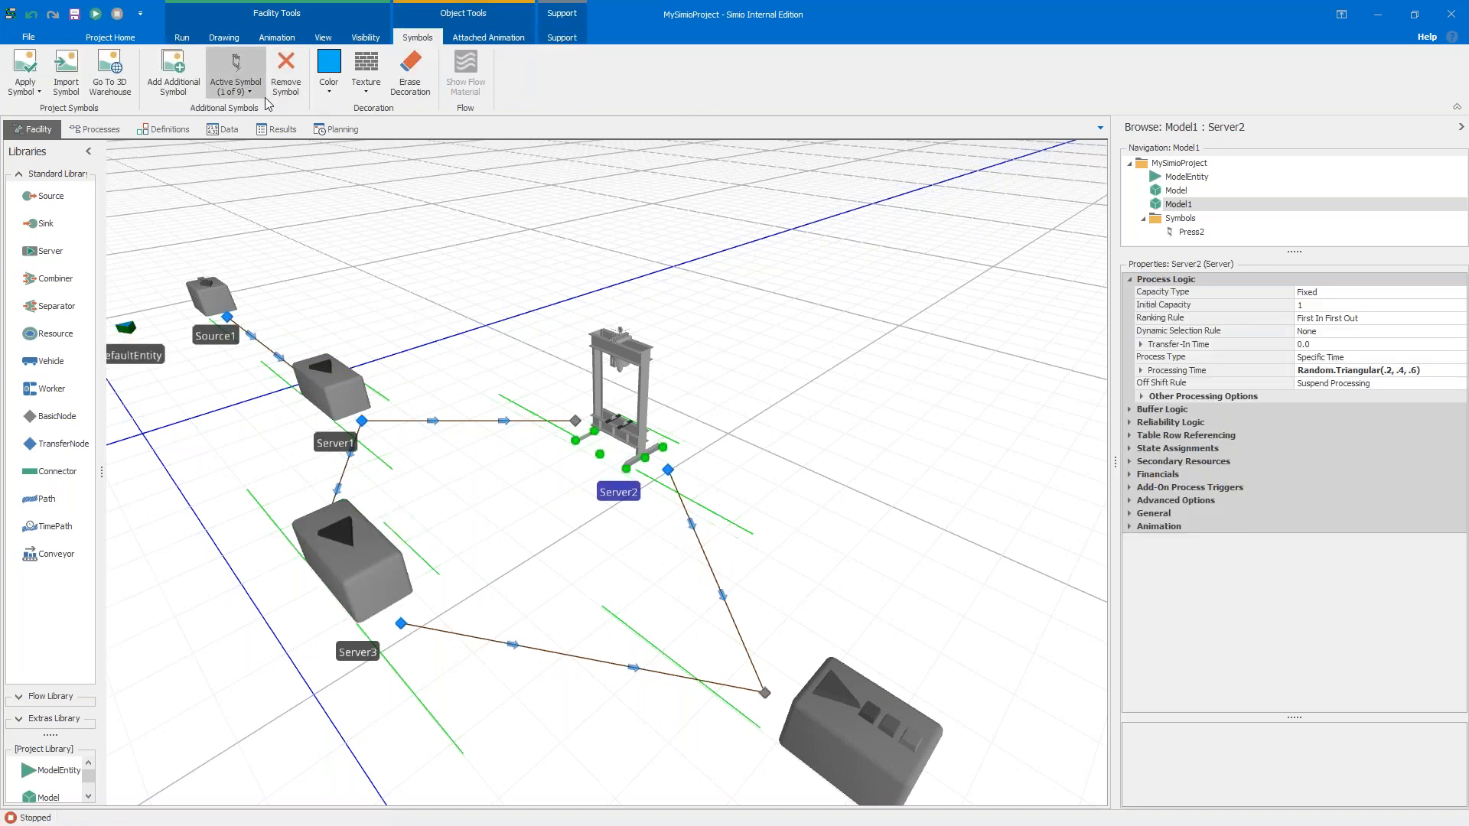
click(249, 89)
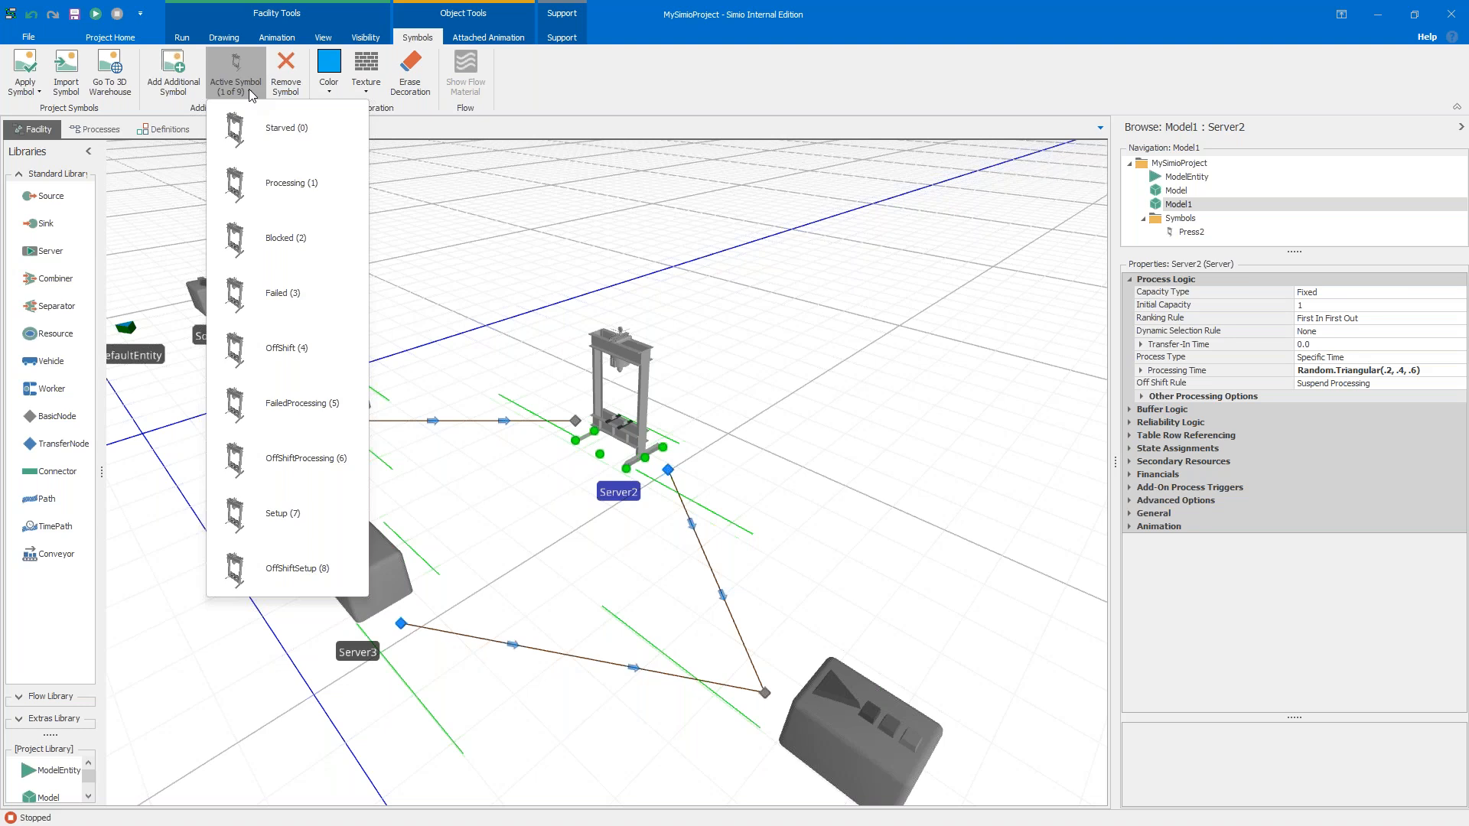
click(287, 184)
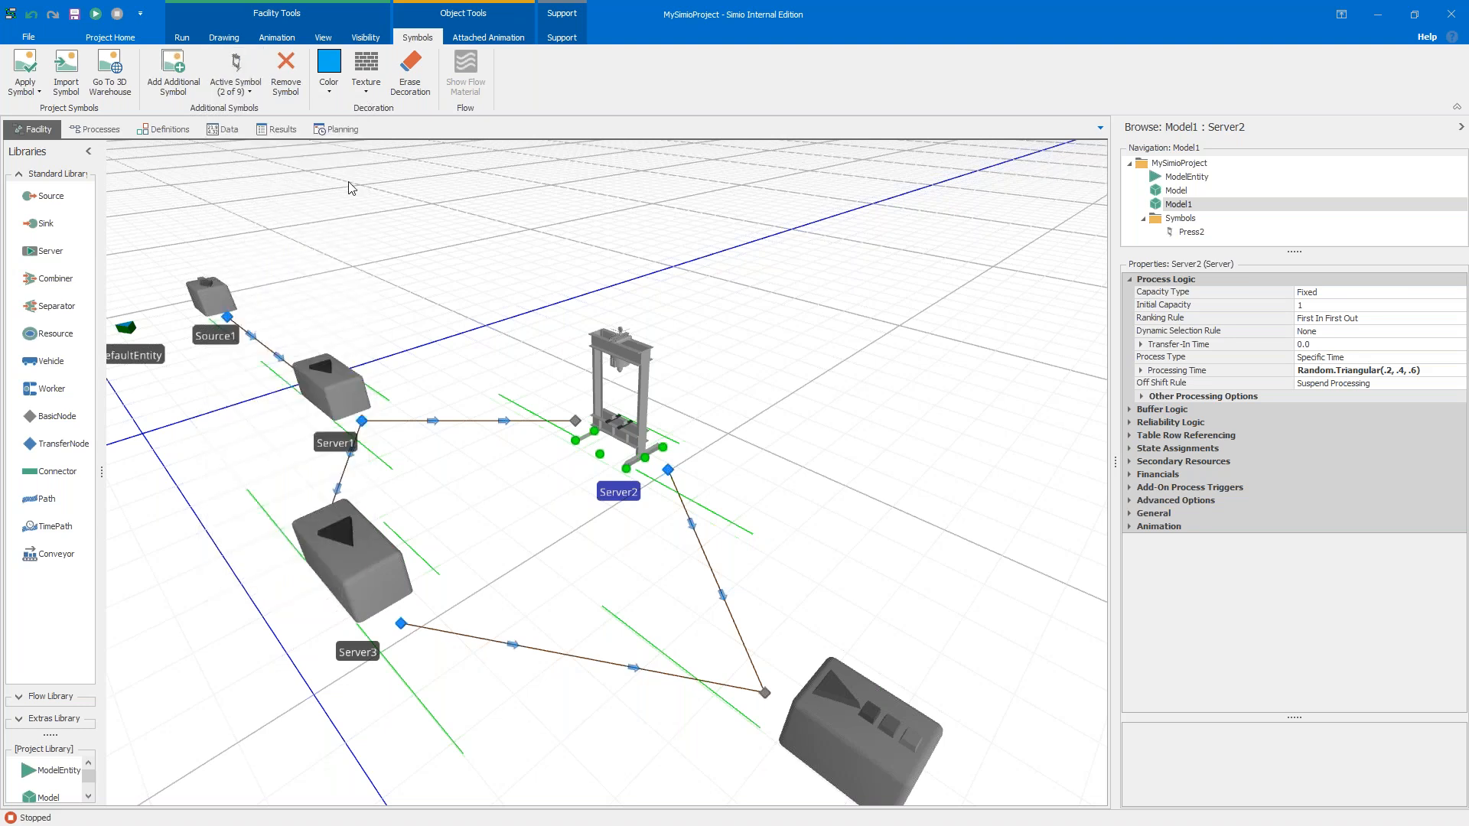
click(335, 93)
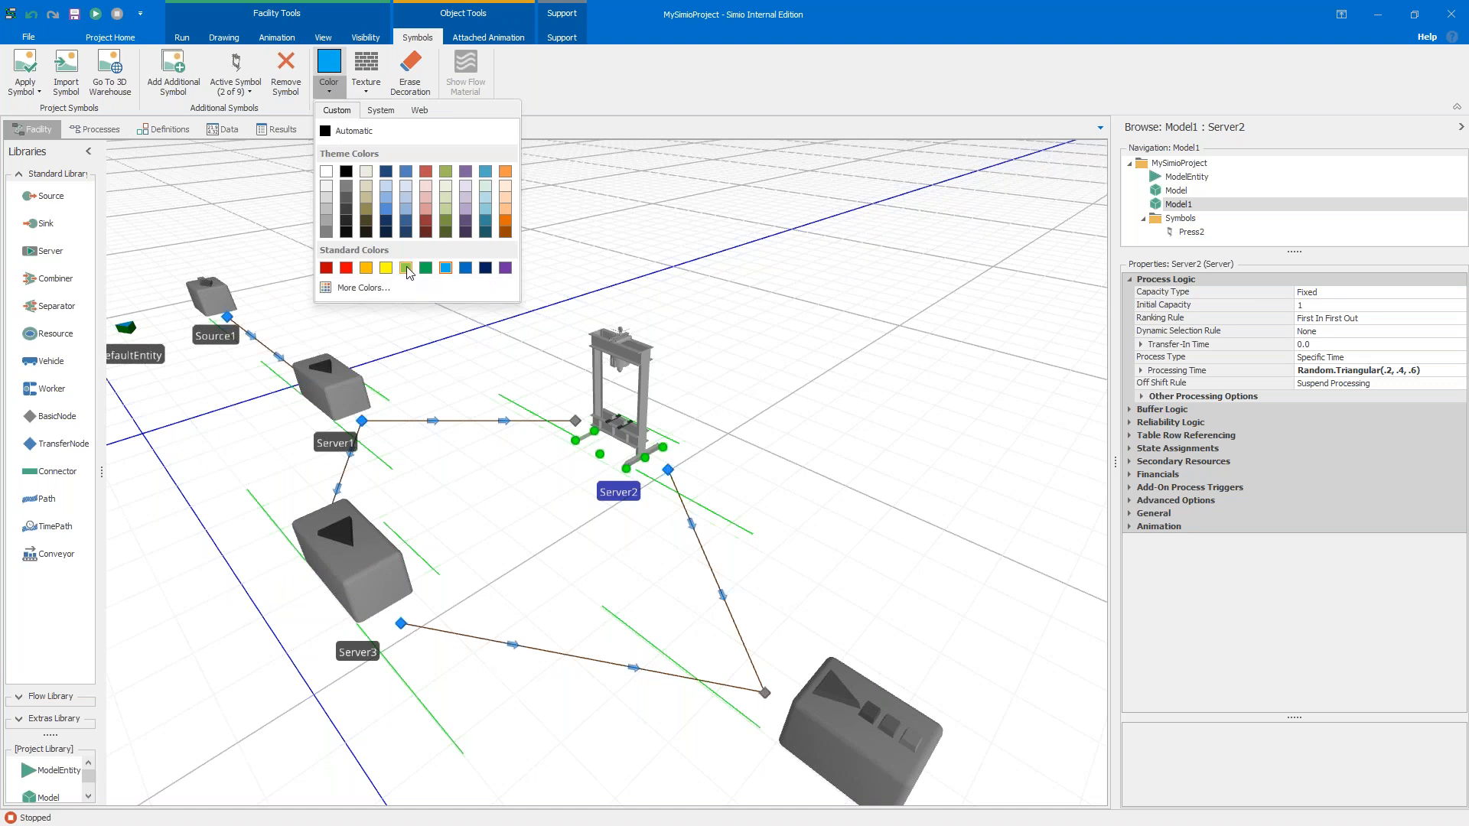
click(428, 269)
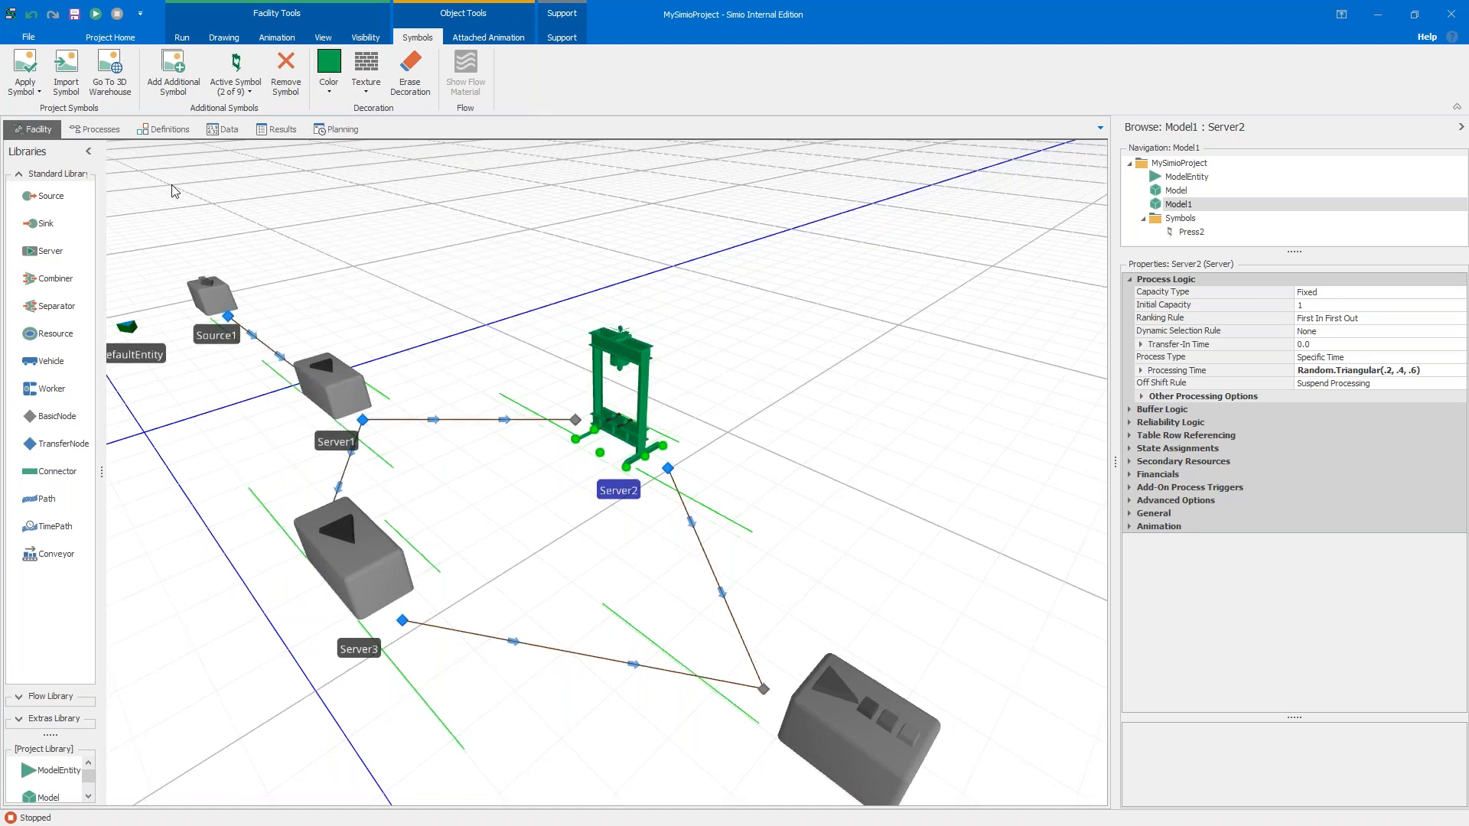
click(236, 76)
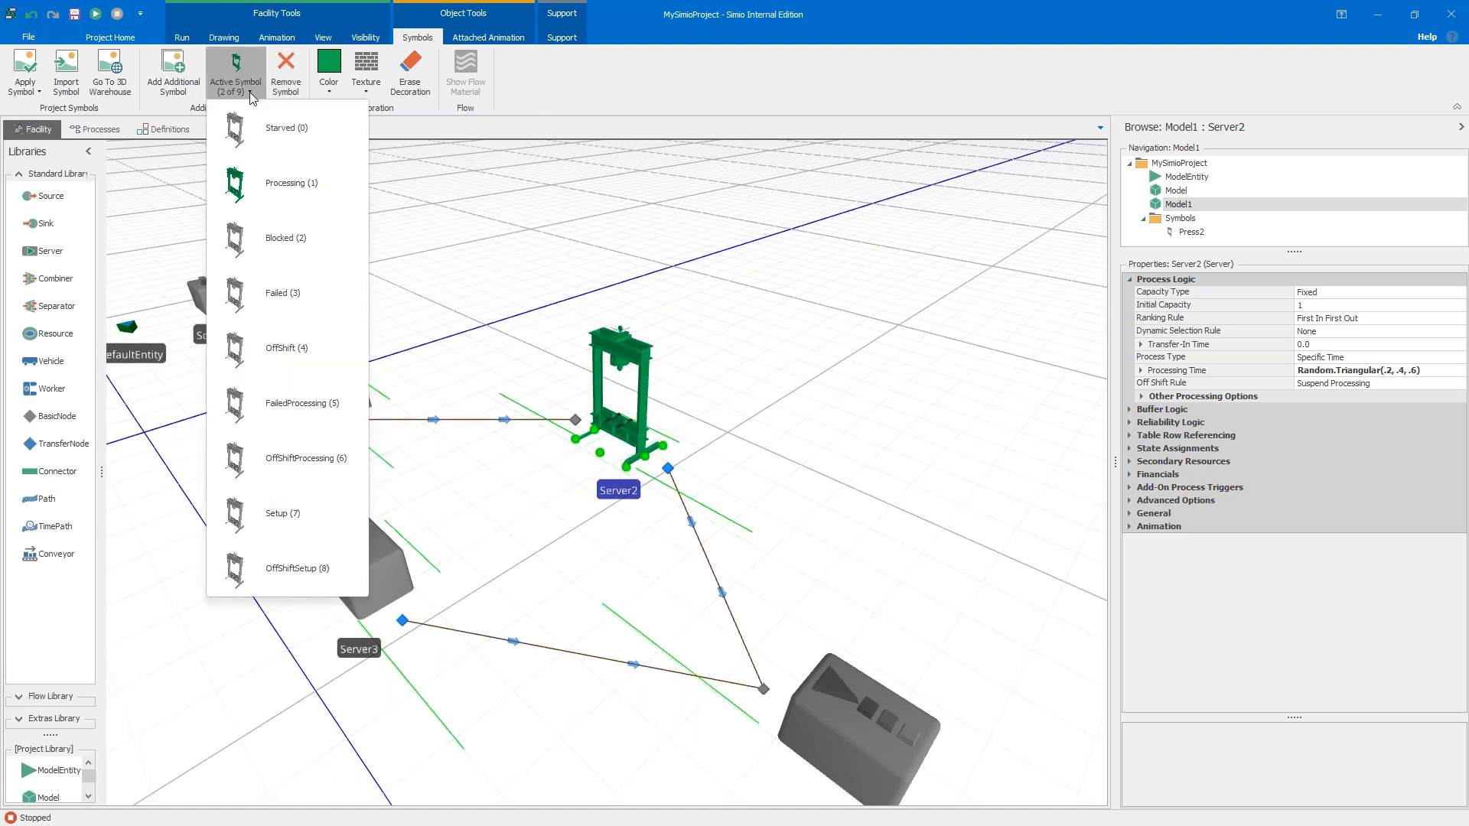
click(620, 230)
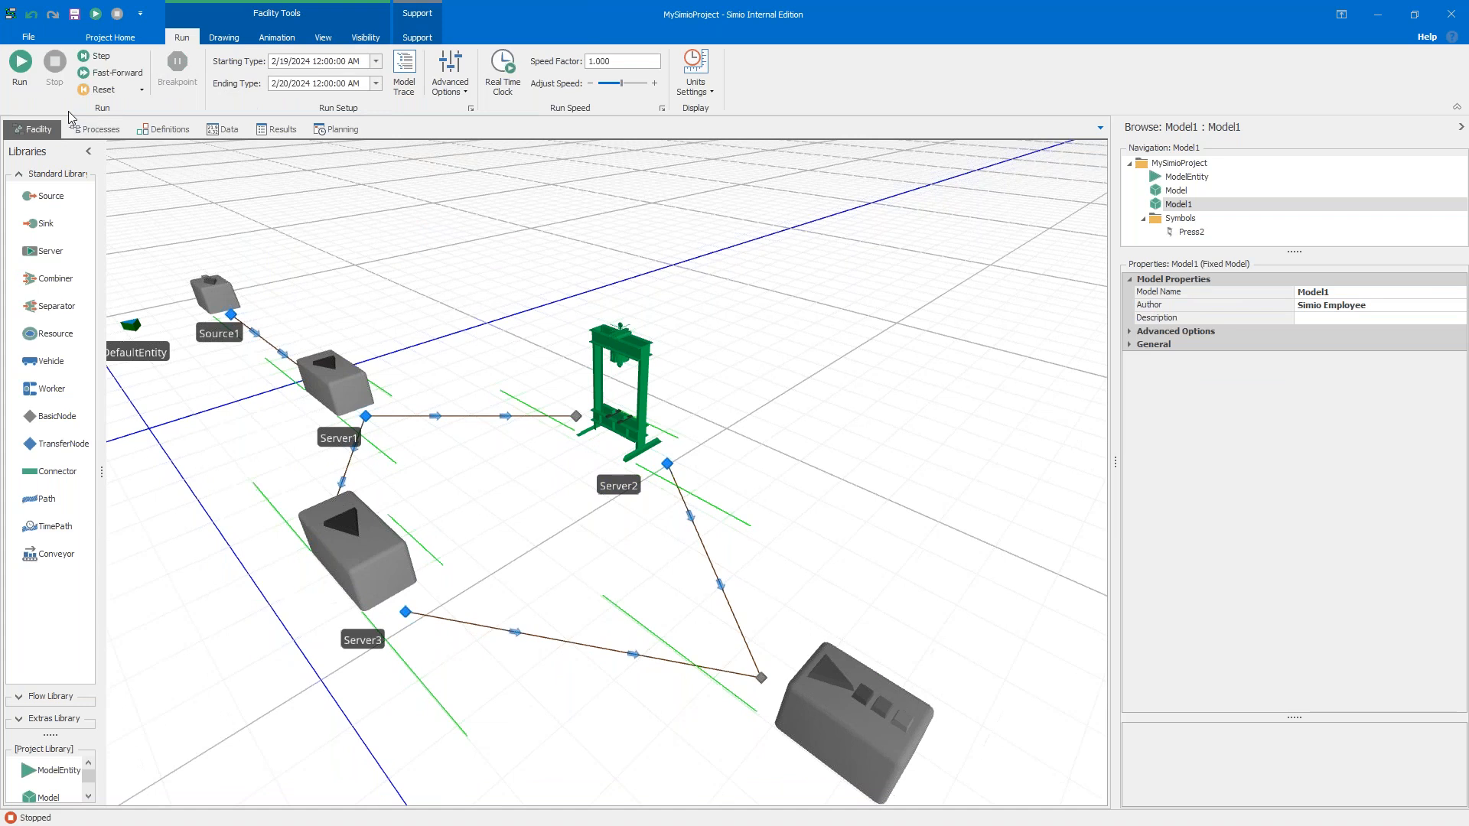
Step: Run Model1 and watch the press on Server2 up close as entities are processed
click(30, 71)
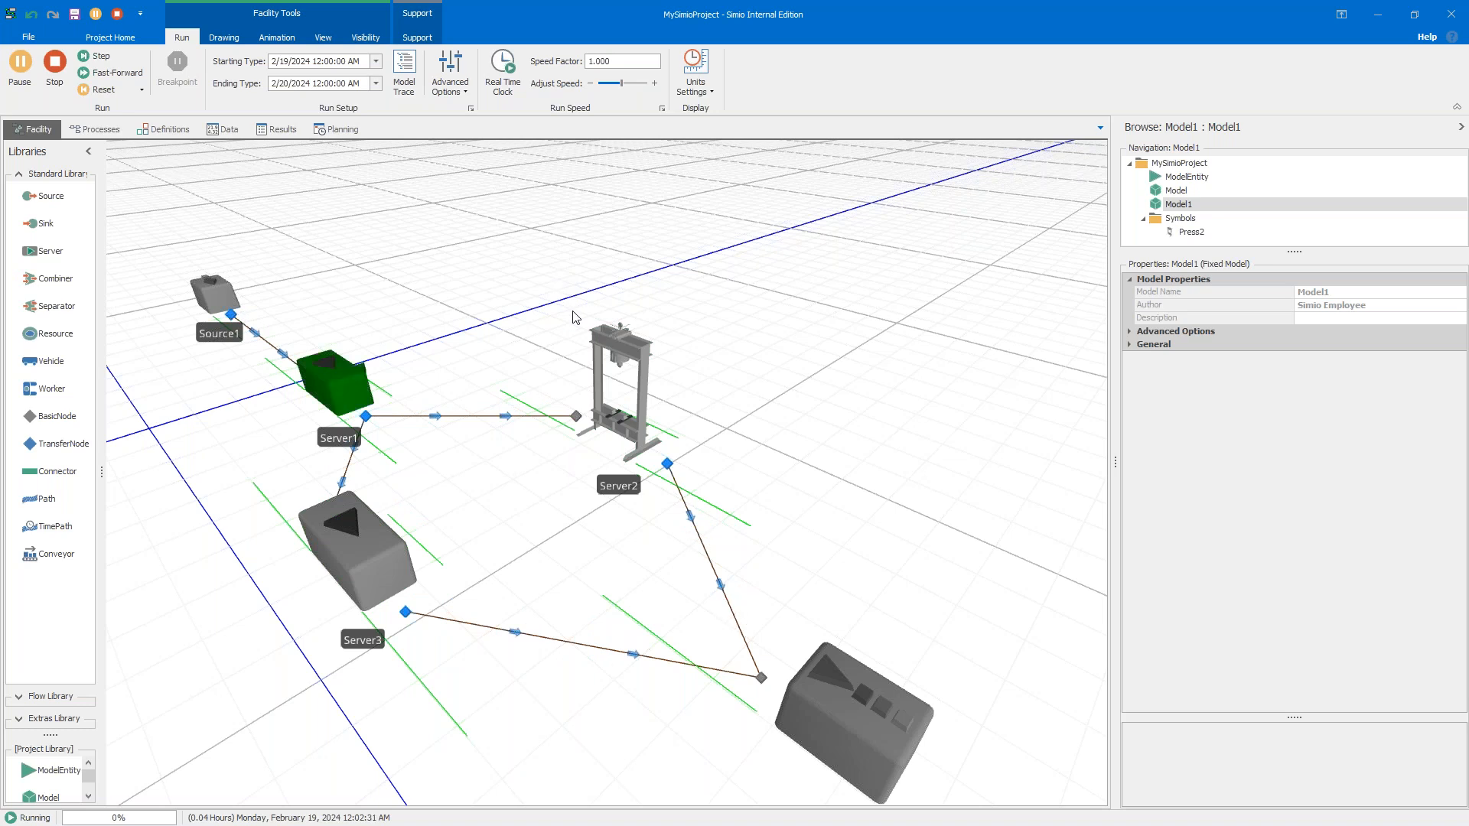
scroll(704, 515, up, 5)
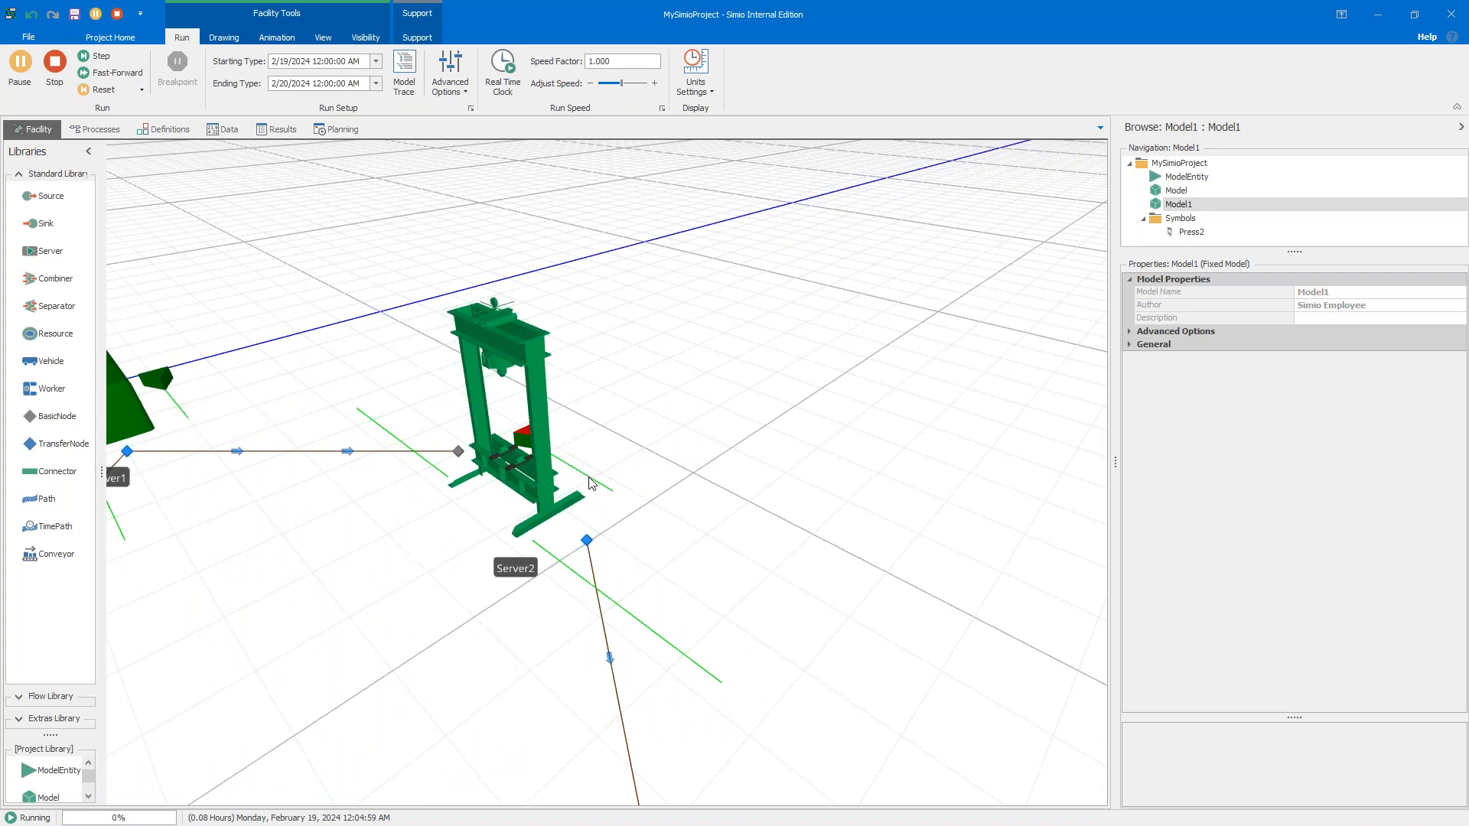
right_drag(601, 481, 601, 481)
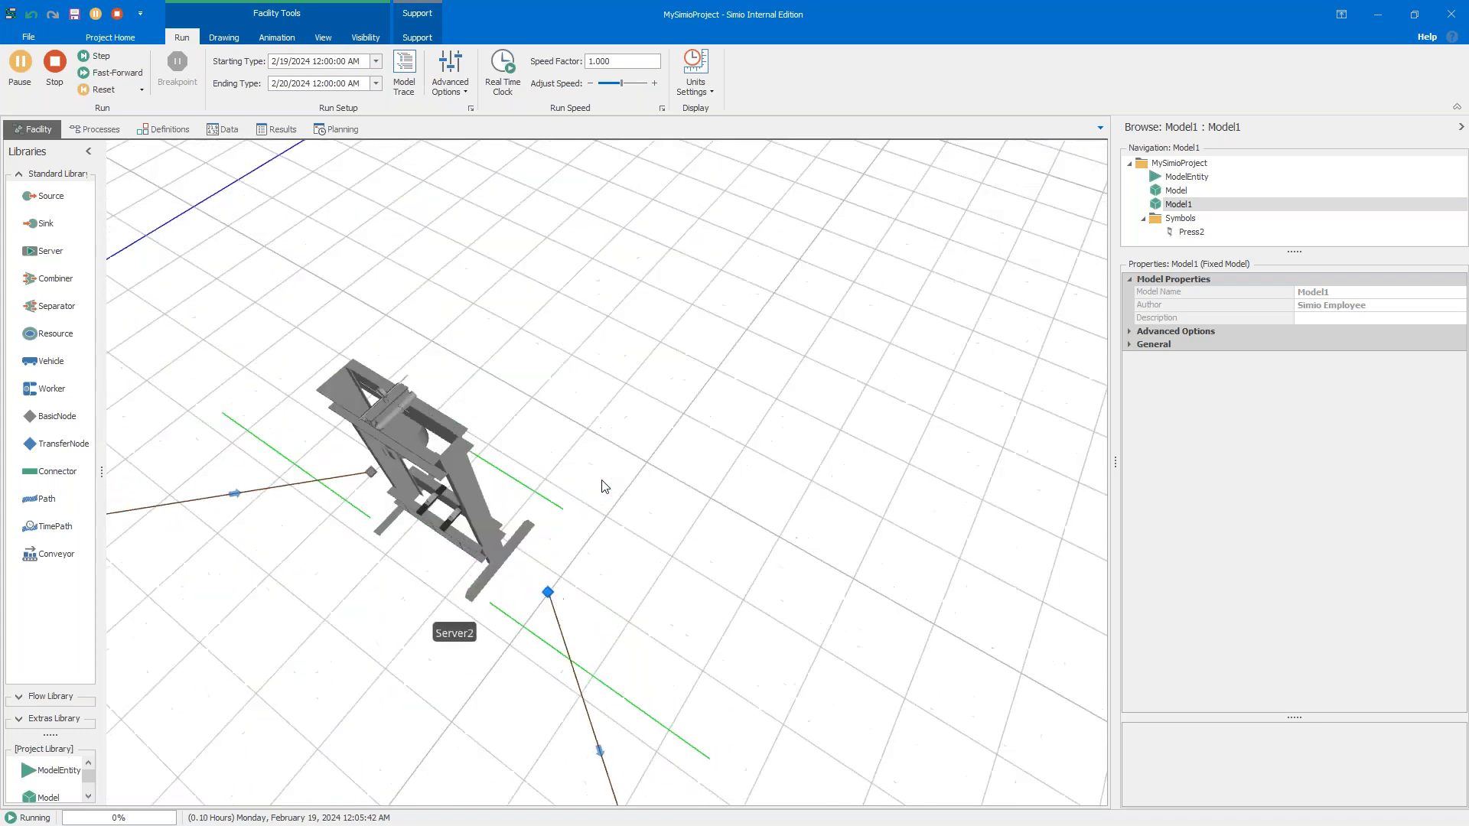
Step: Move Server2's Processing.Contents queue onto the press in the 2D view and raise it to the press bed in 3D
key(2)
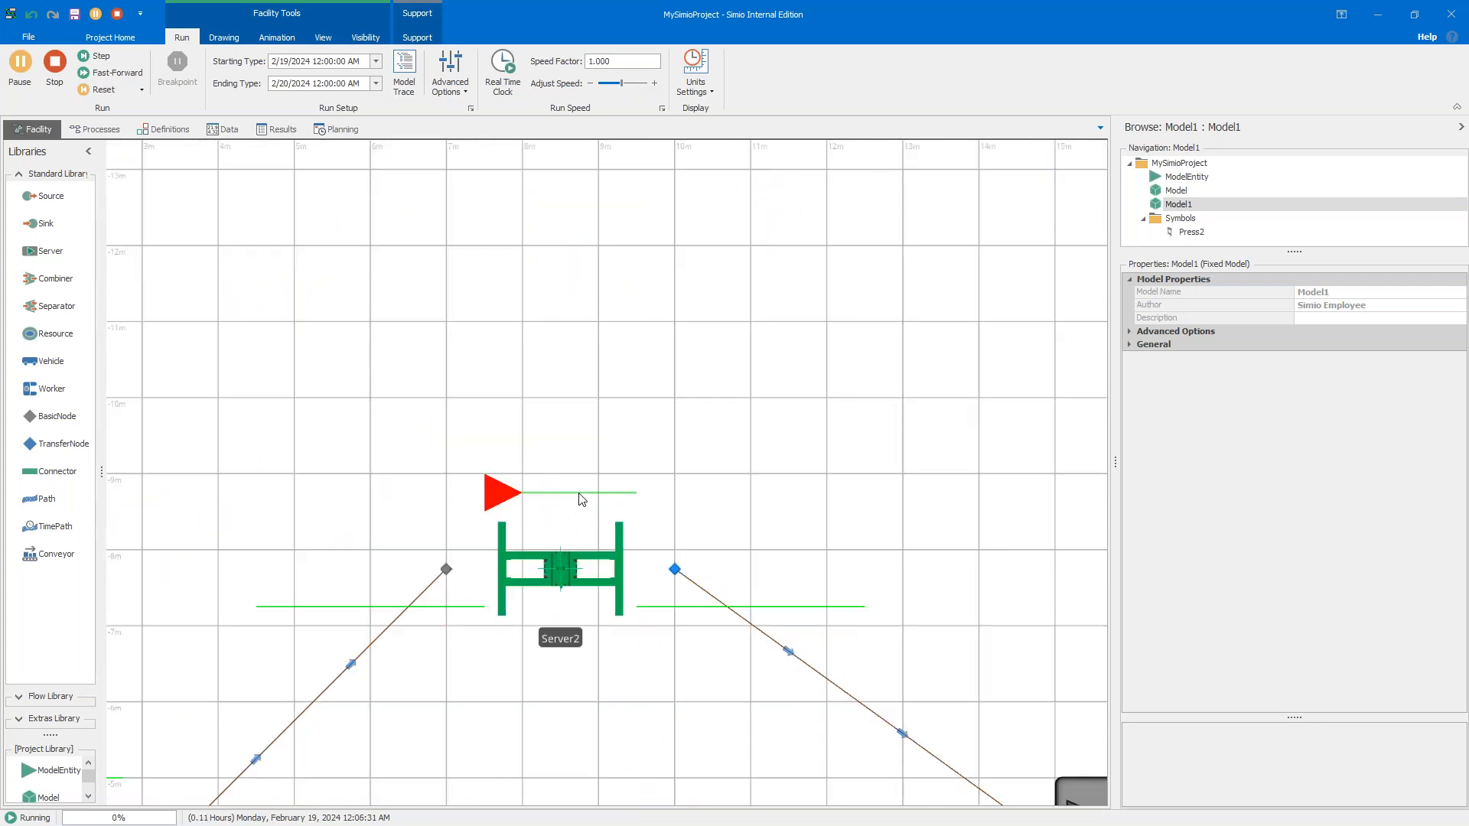
drag(581, 499, 652, 572)
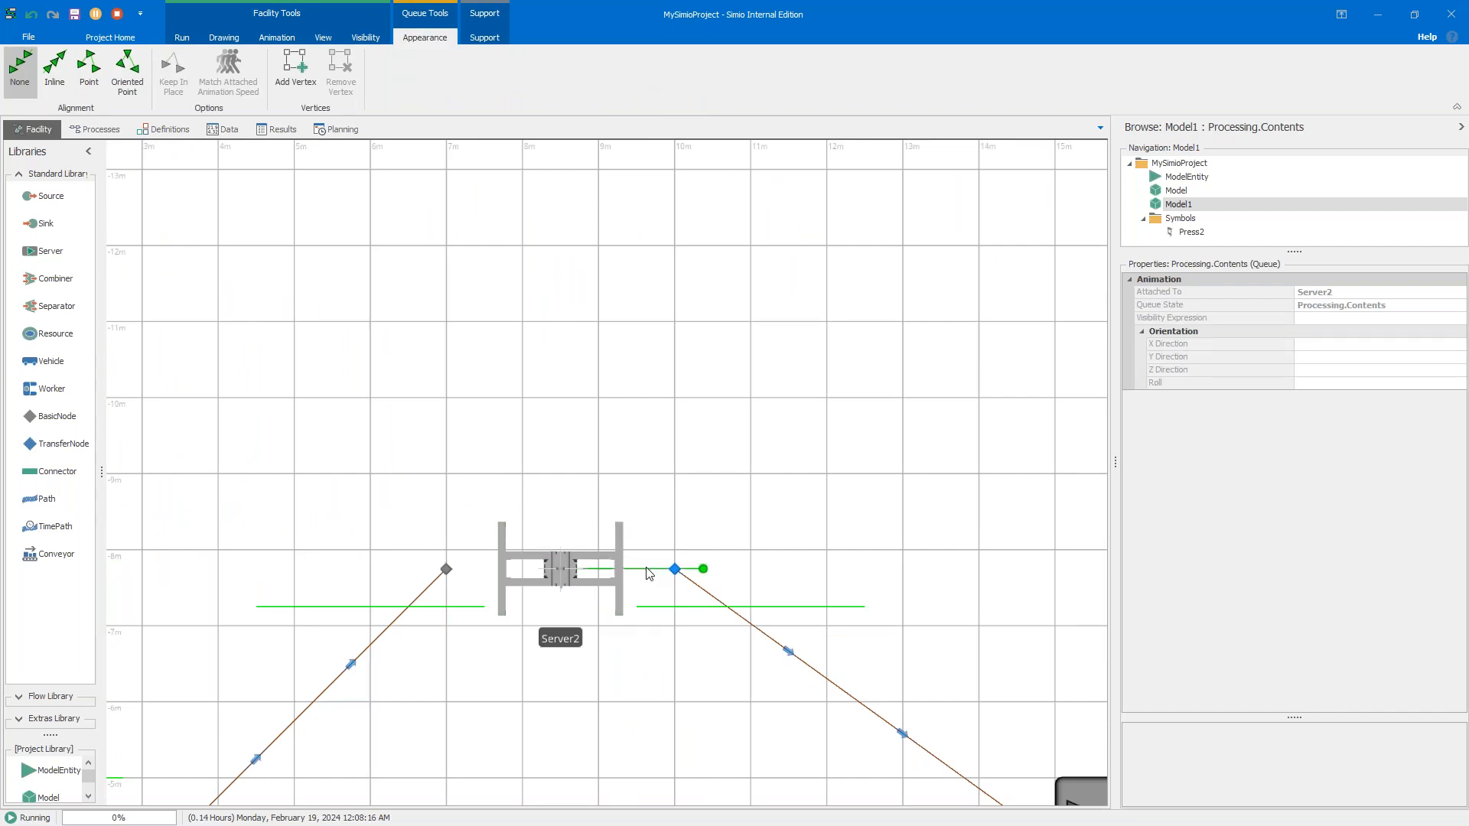
key(3)
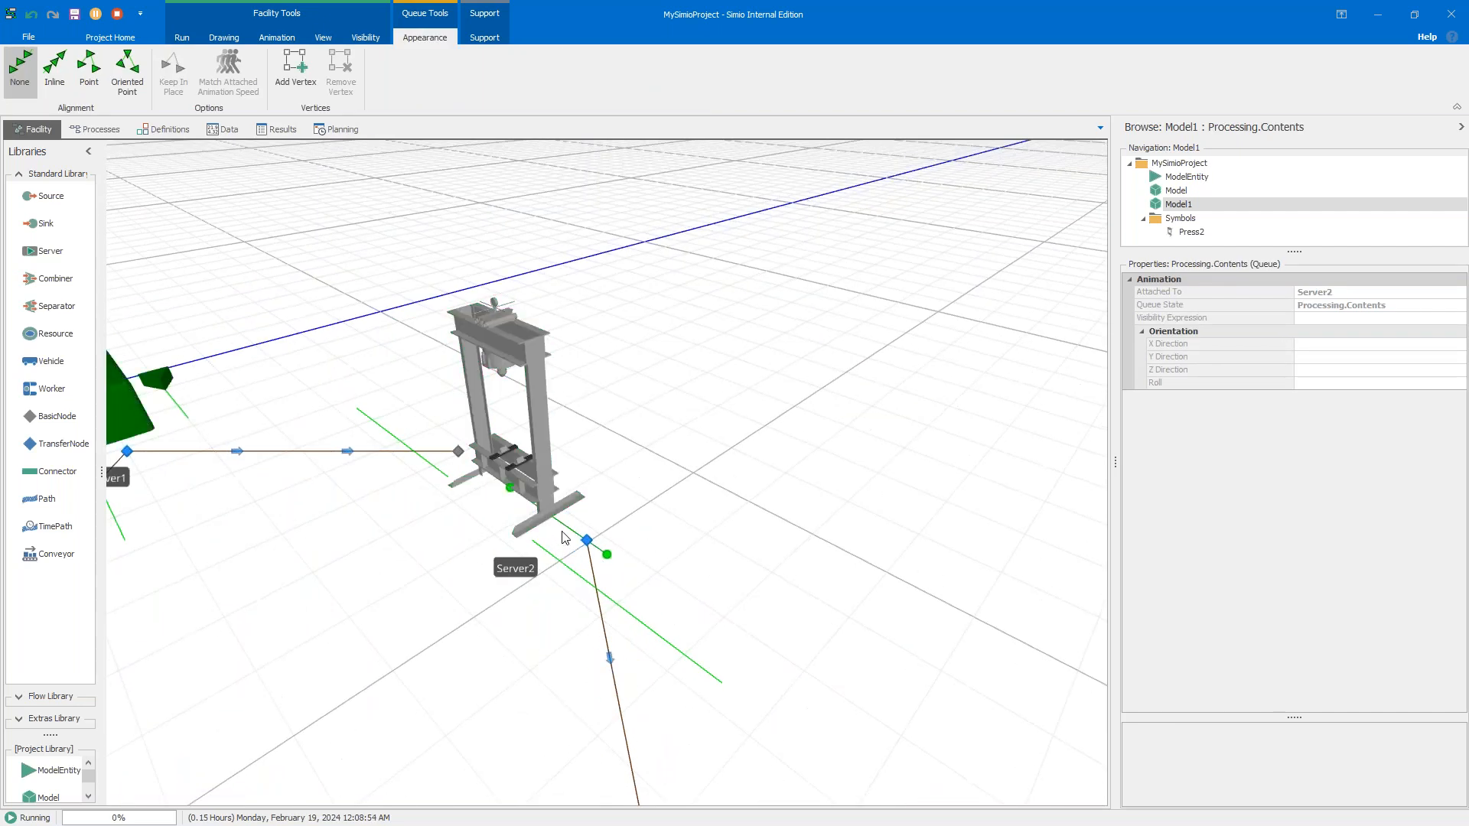
drag(567, 534, 568, 492)
scroll(337, 560, up, 2)
click(409, 596)
right_drag(409, 597, 439, 584)
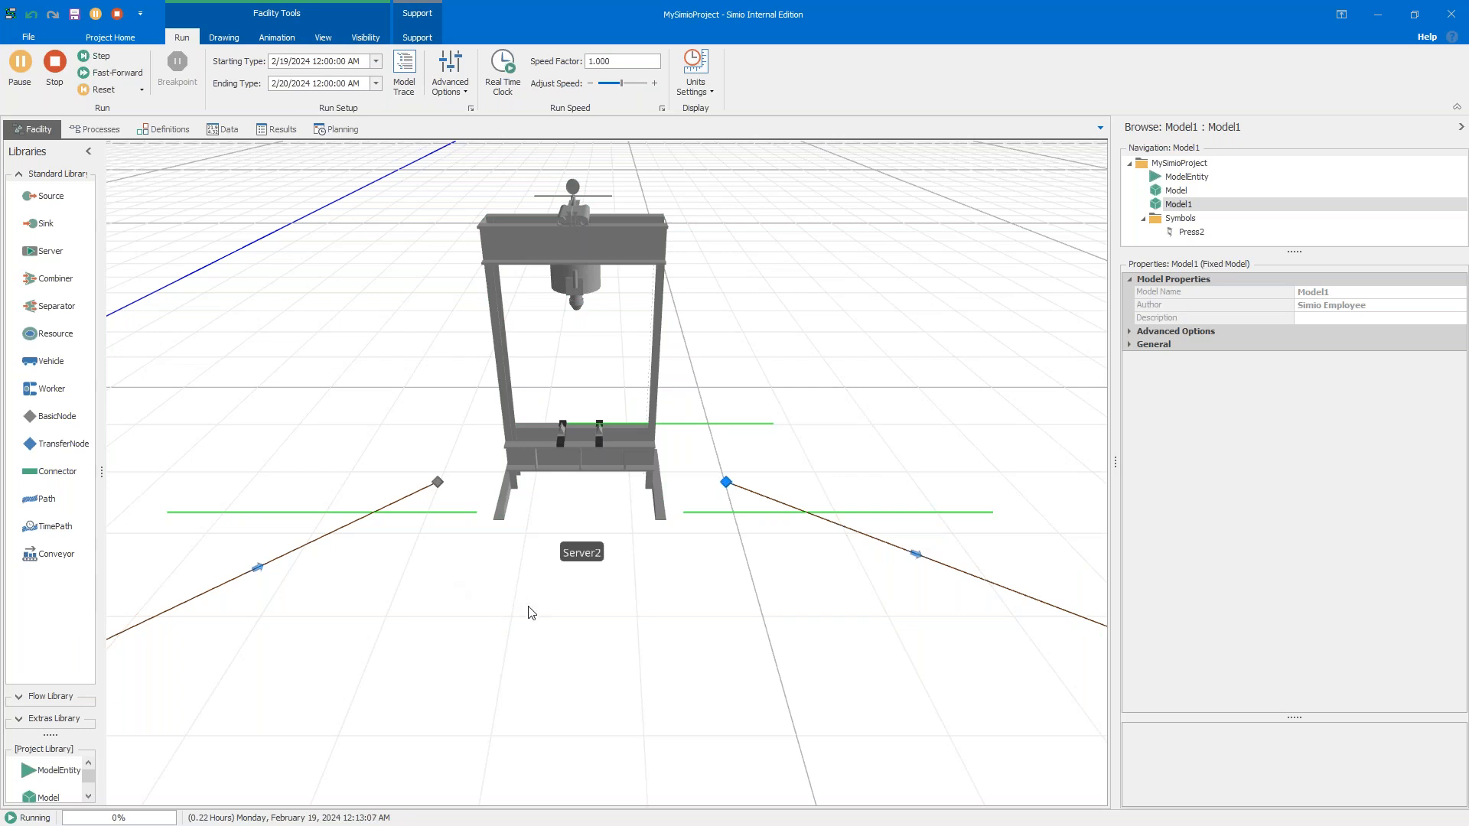
Step: Stop the Model1 run and return the facility to the 2D view
scroll(525, 613, down, 5)
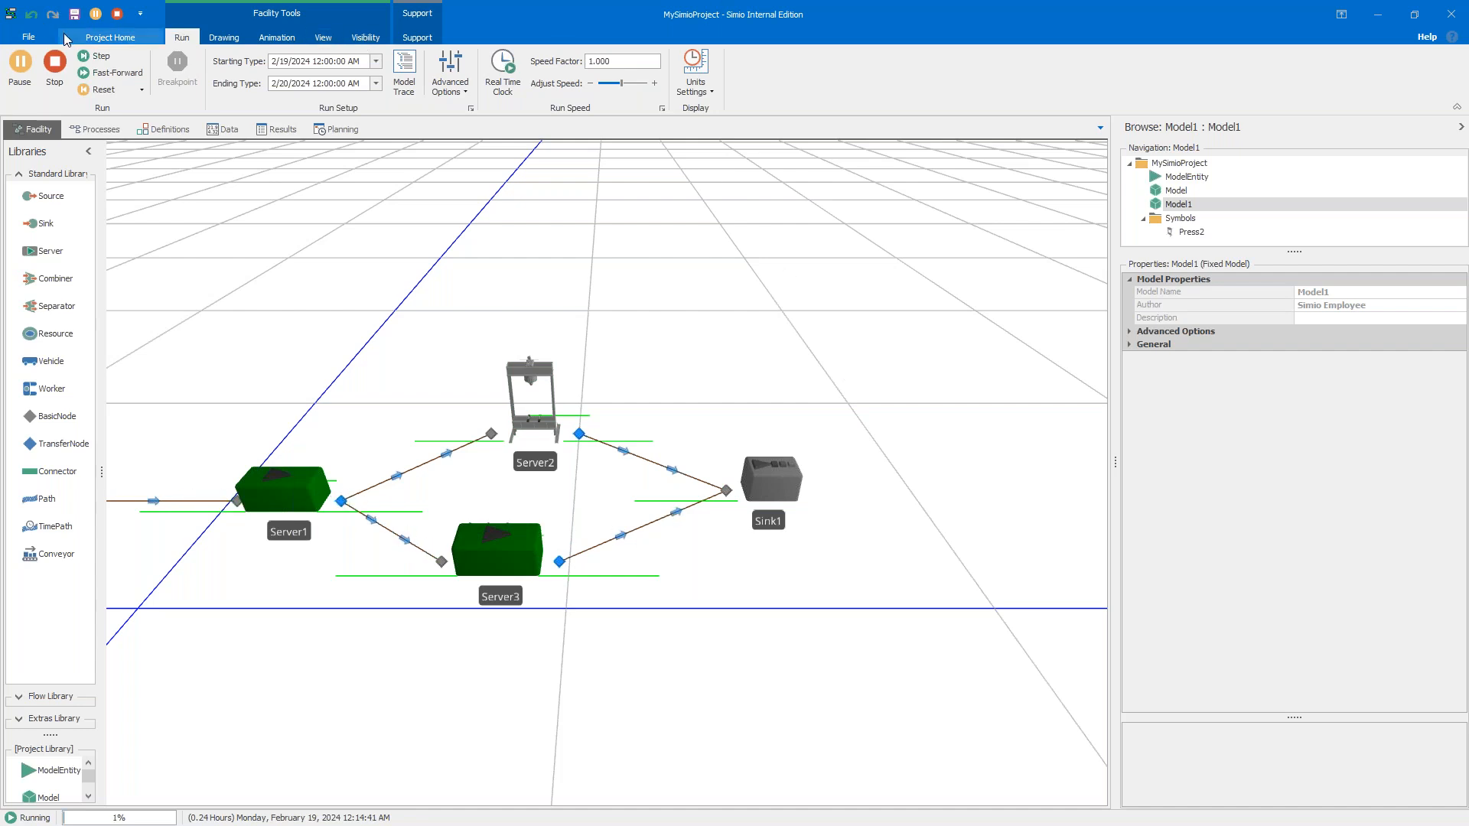
click(55, 70)
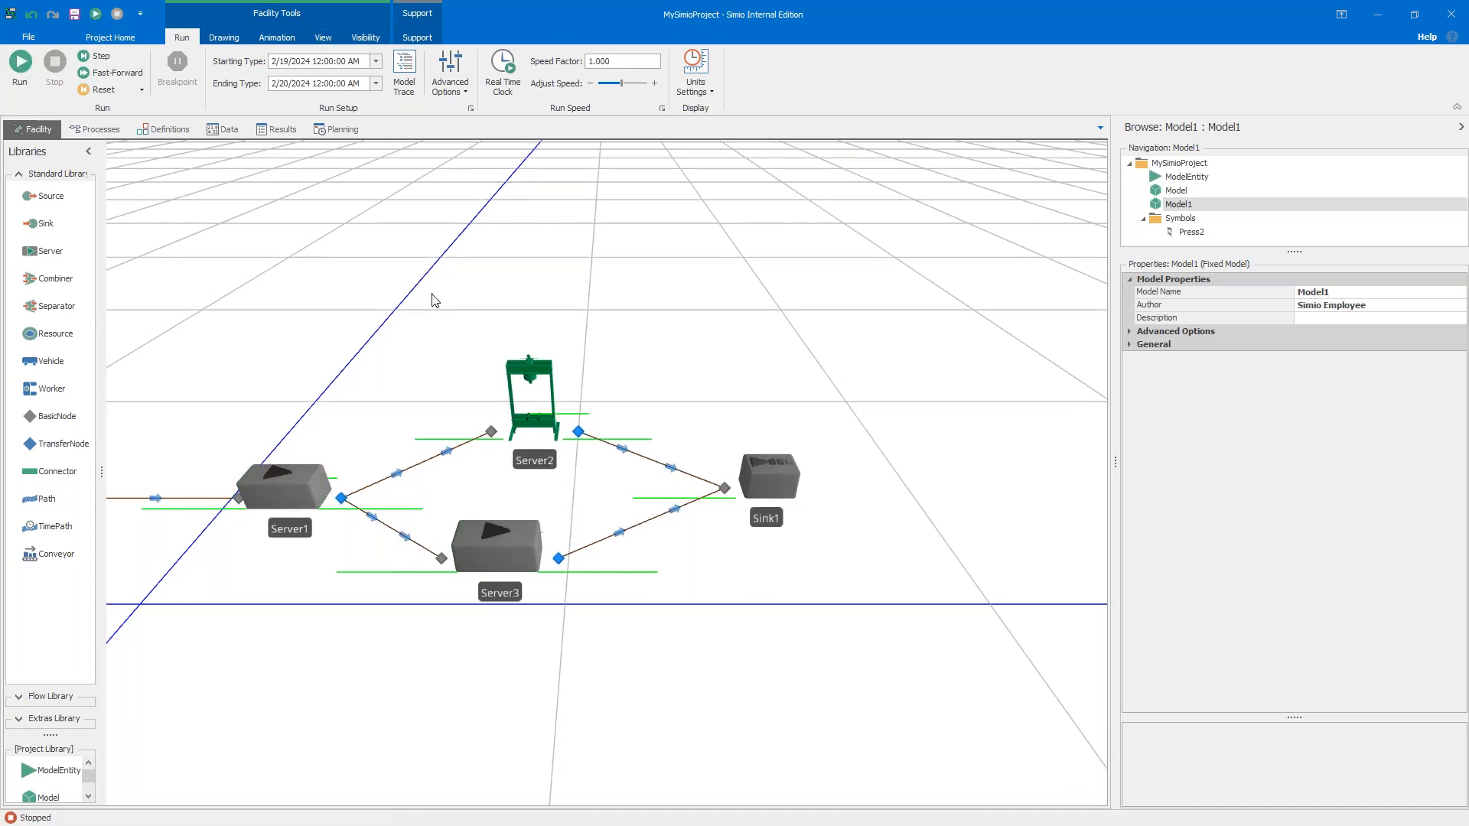
key(2)
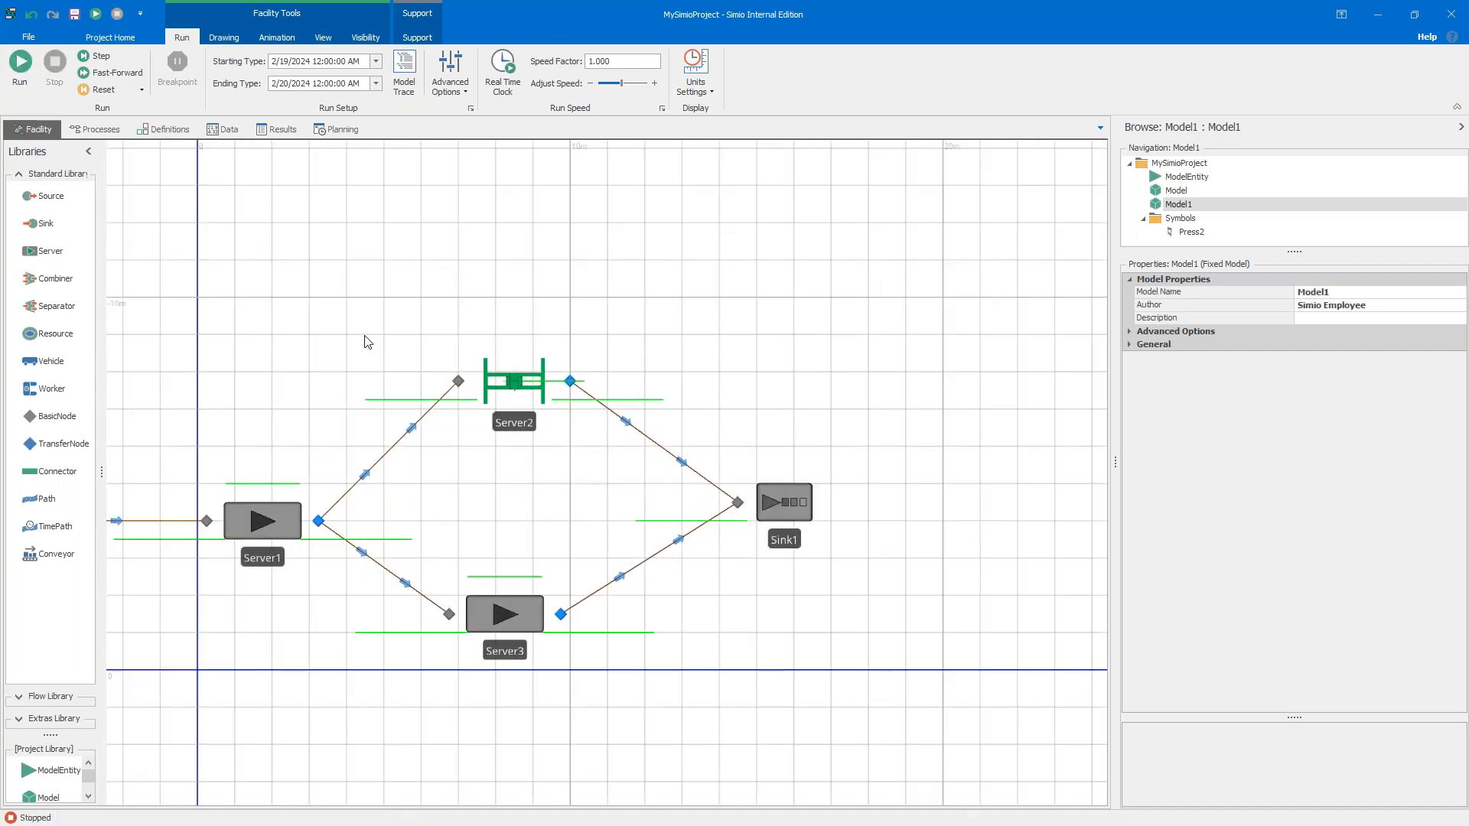
scroll(366, 335, down, 3)
drag(366, 335, 610, 310)
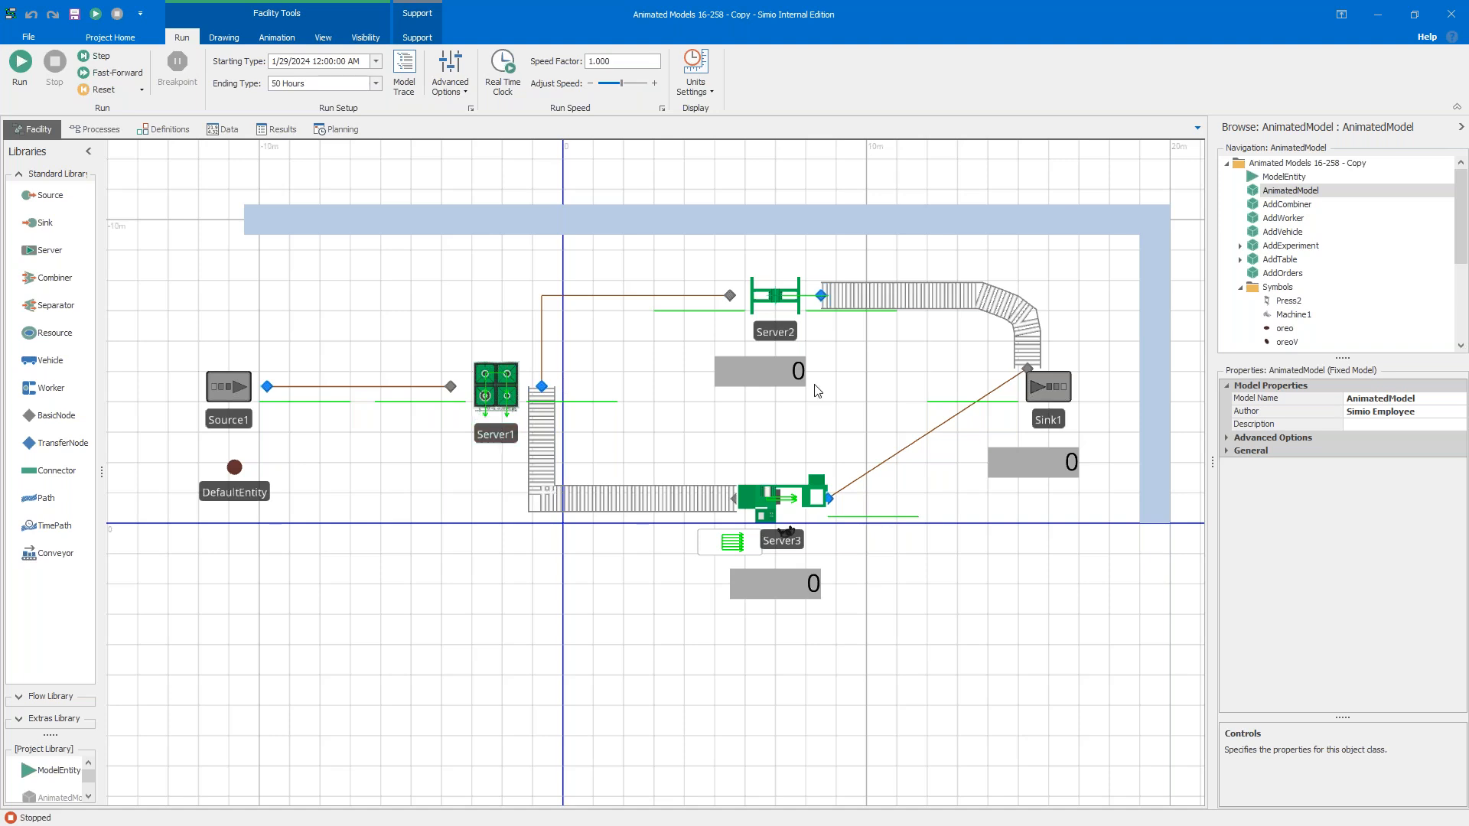
Step: Examine the AnimatedModel facility in 2D and 3D, including its conveyors, server symbols, walls and status labels
drag(842, 399, 728, 419)
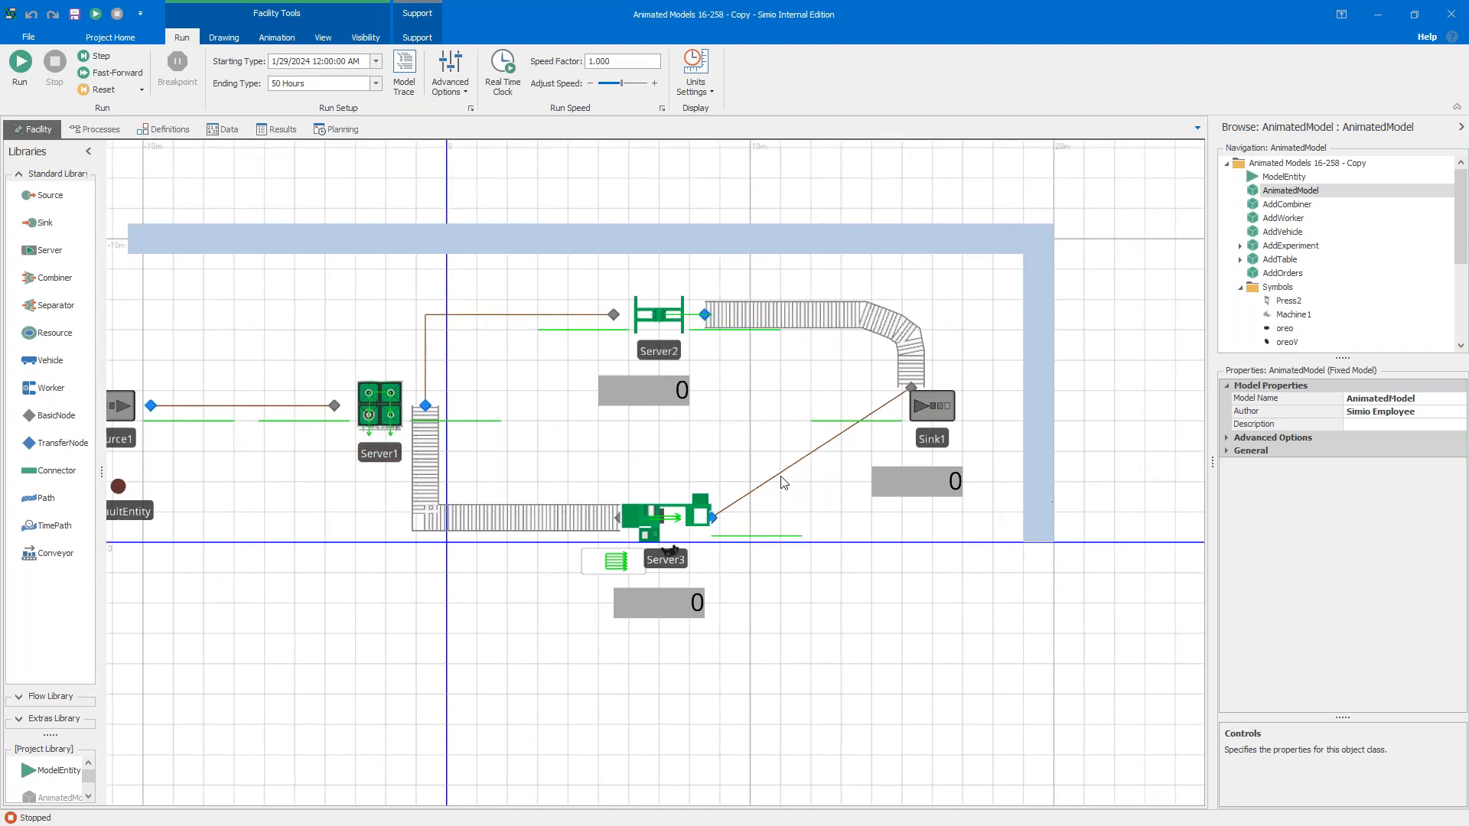
scroll(719, 459, up, 2)
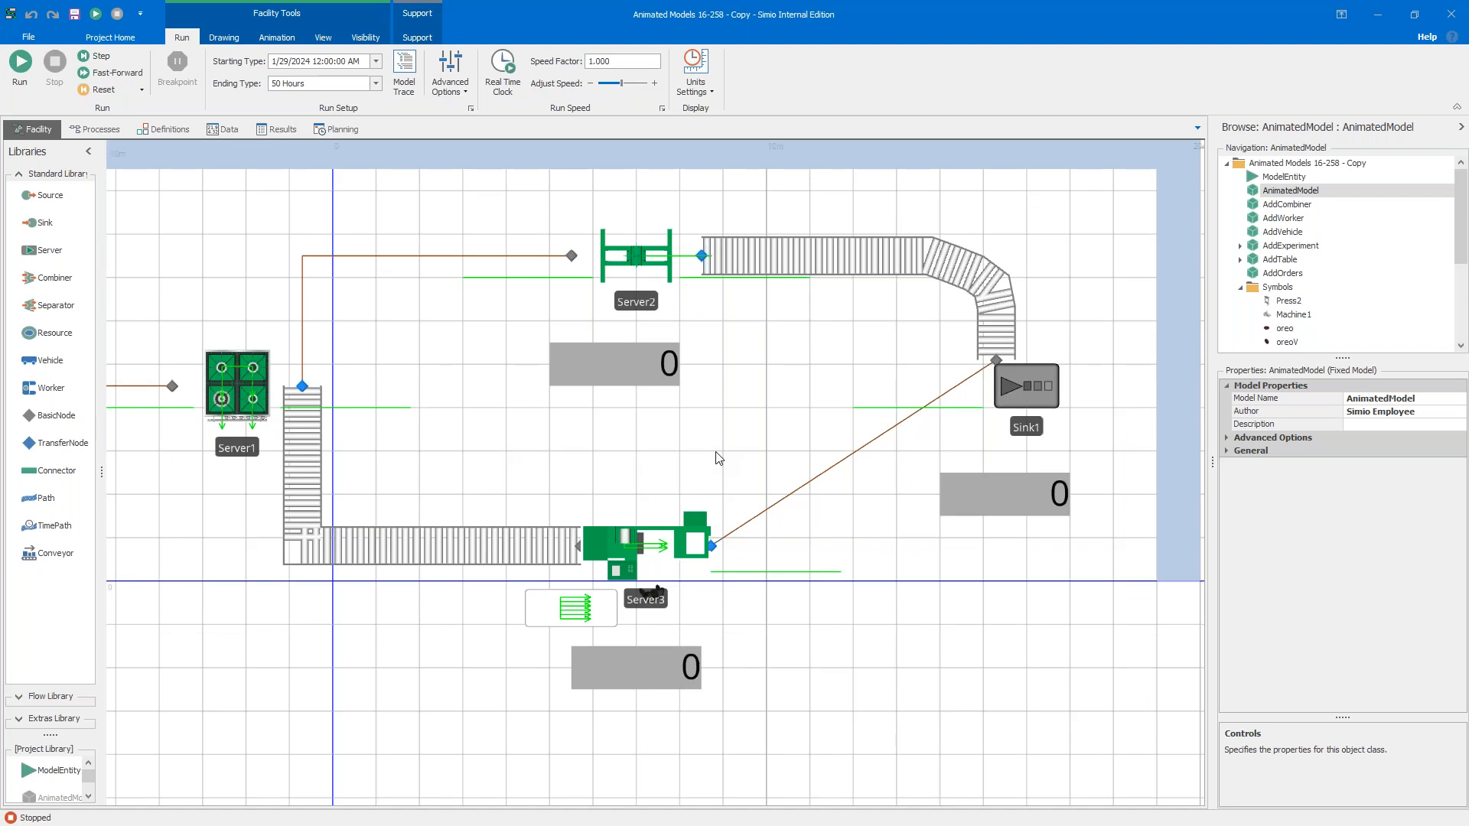
key(3)
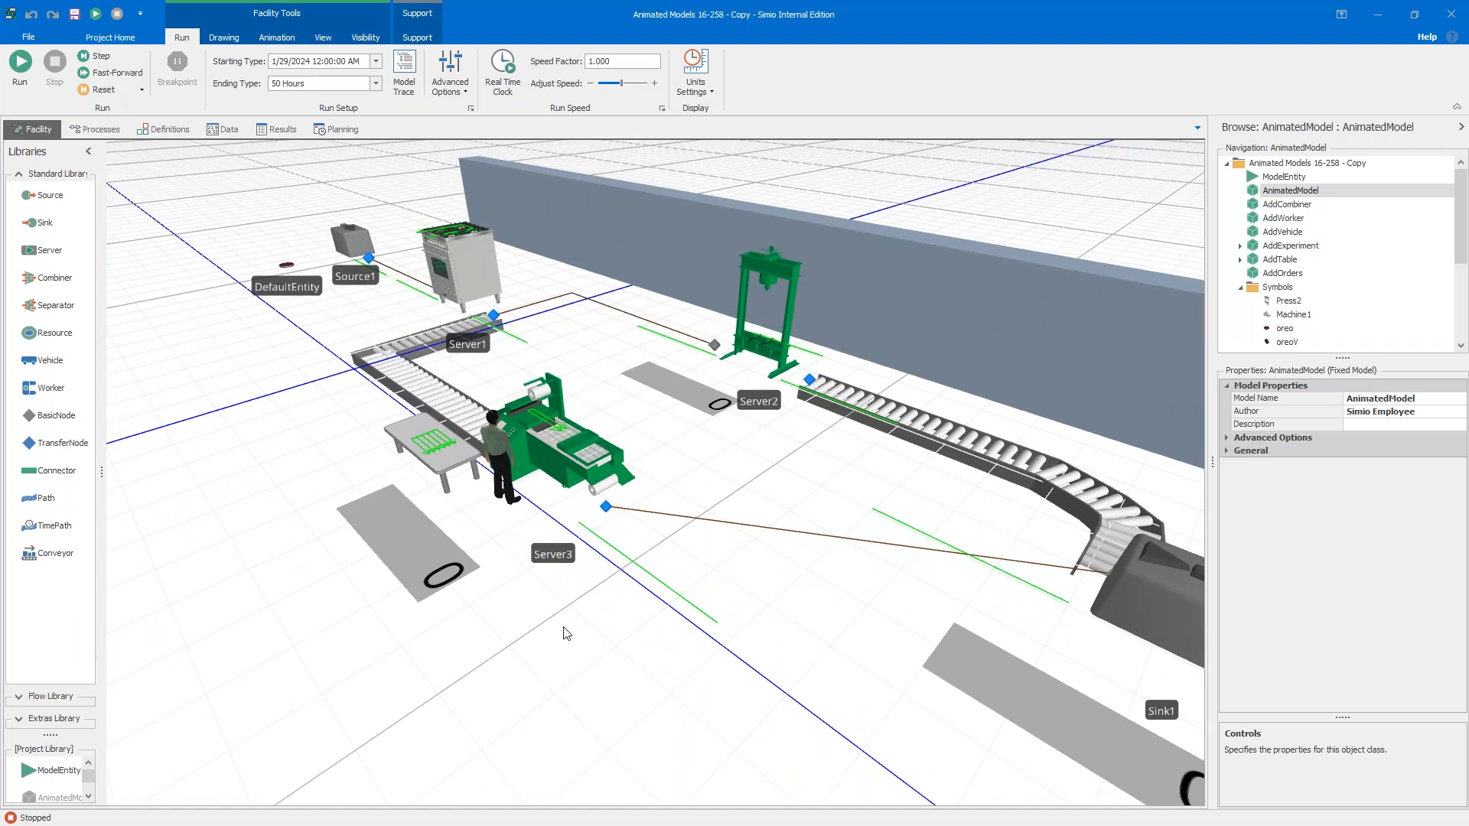
right_drag(573, 647, 576, 648)
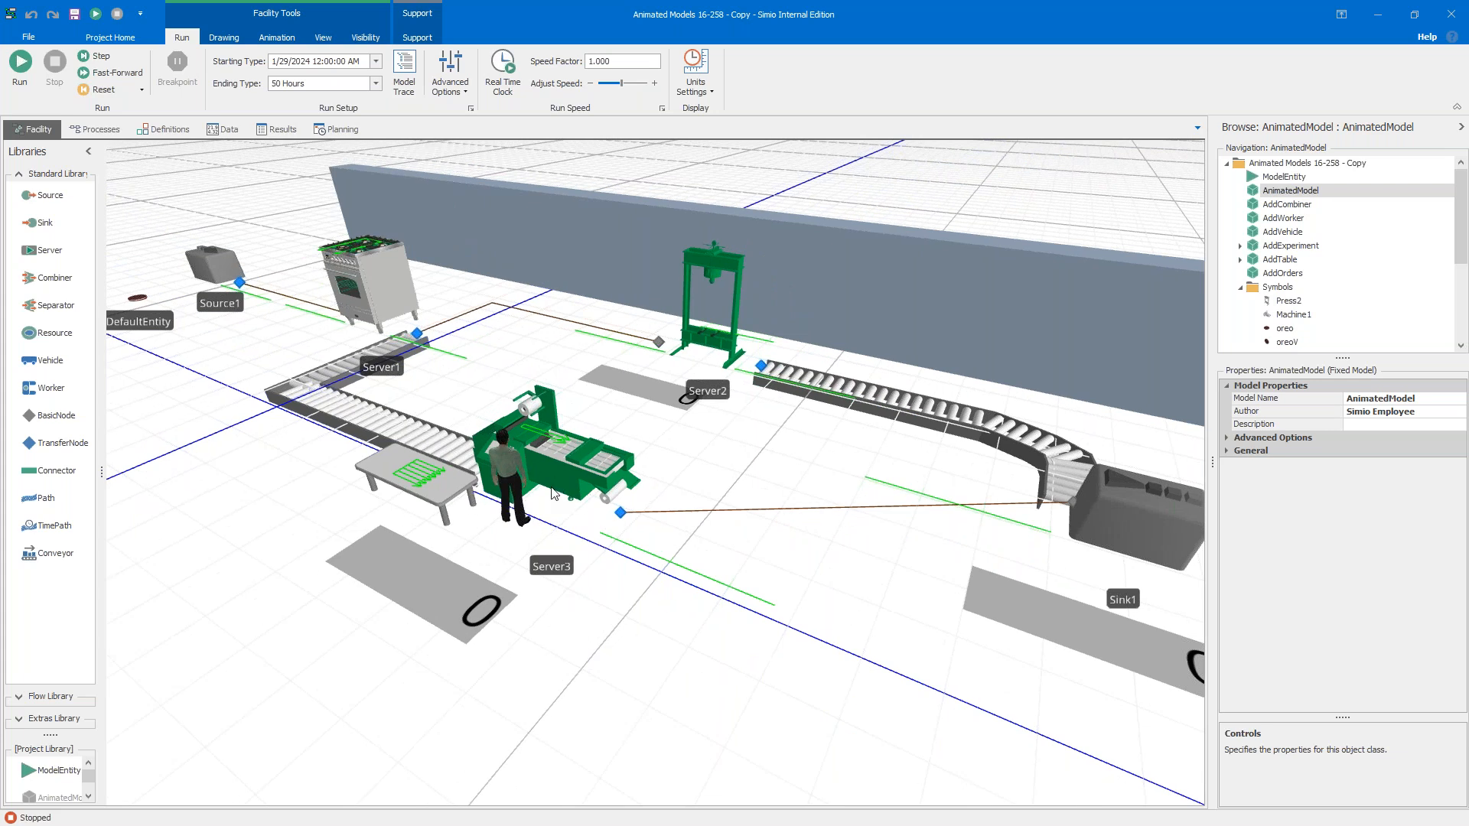
drag(618, 630, 781, 632)
right_drag(296, 604, 467, 636)
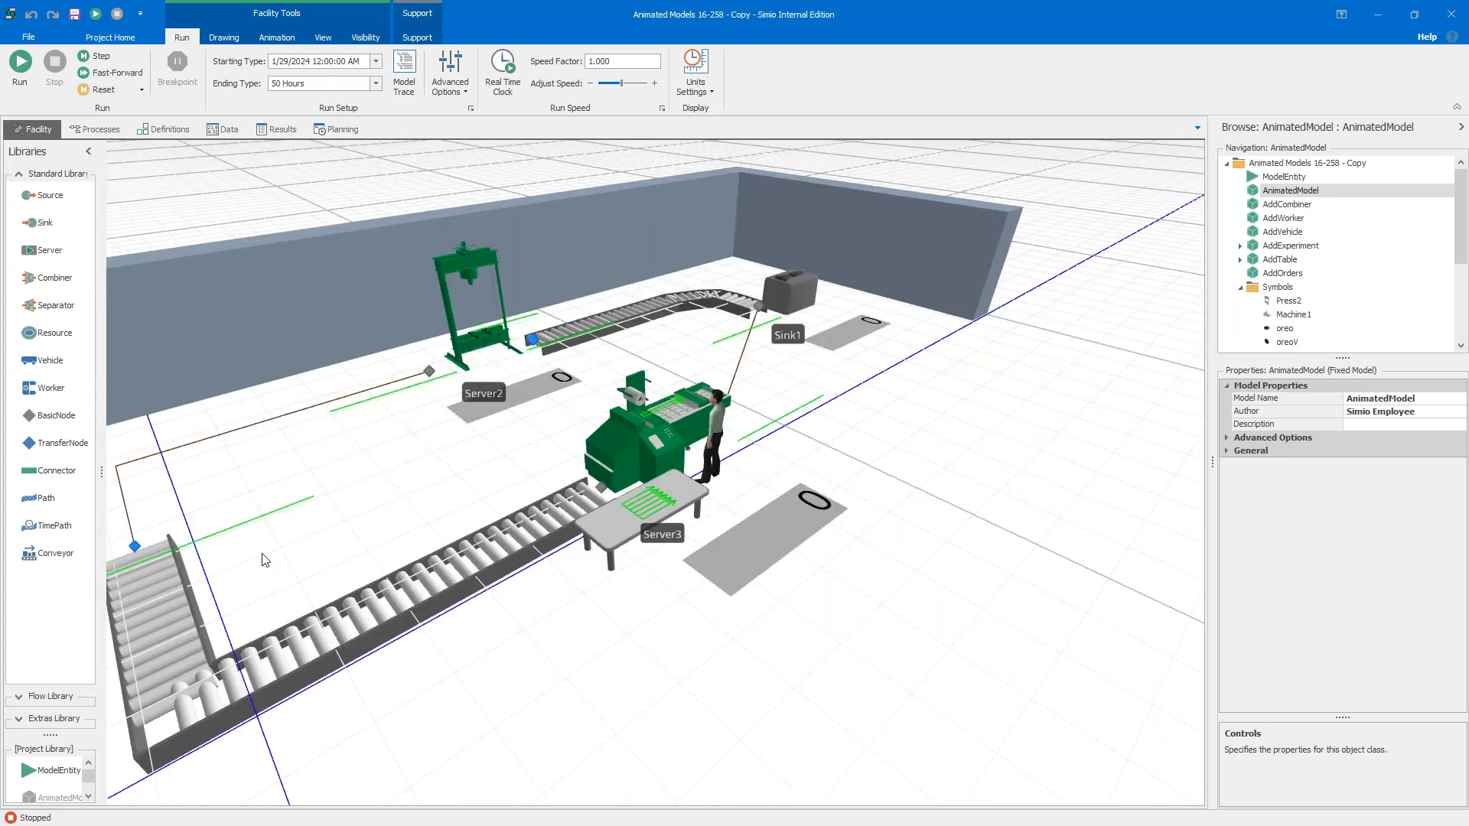
right_drag(260, 561, 469, 463)
scroll(610, 586, down, 5)
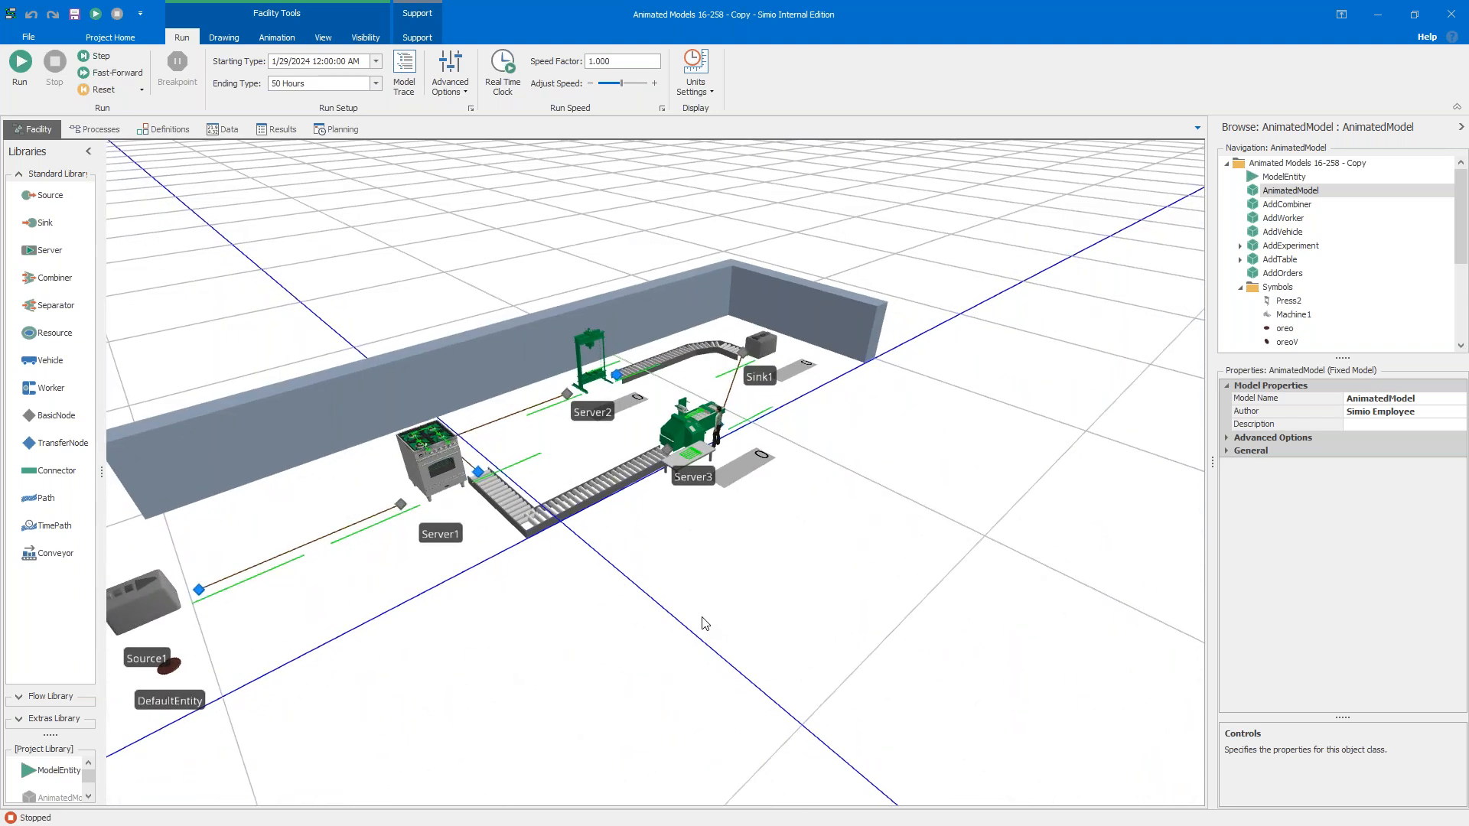
Step: Test-run AnimatedModel in the 2D view to watch its animated symbols and status labels, then stop the run
key(2)
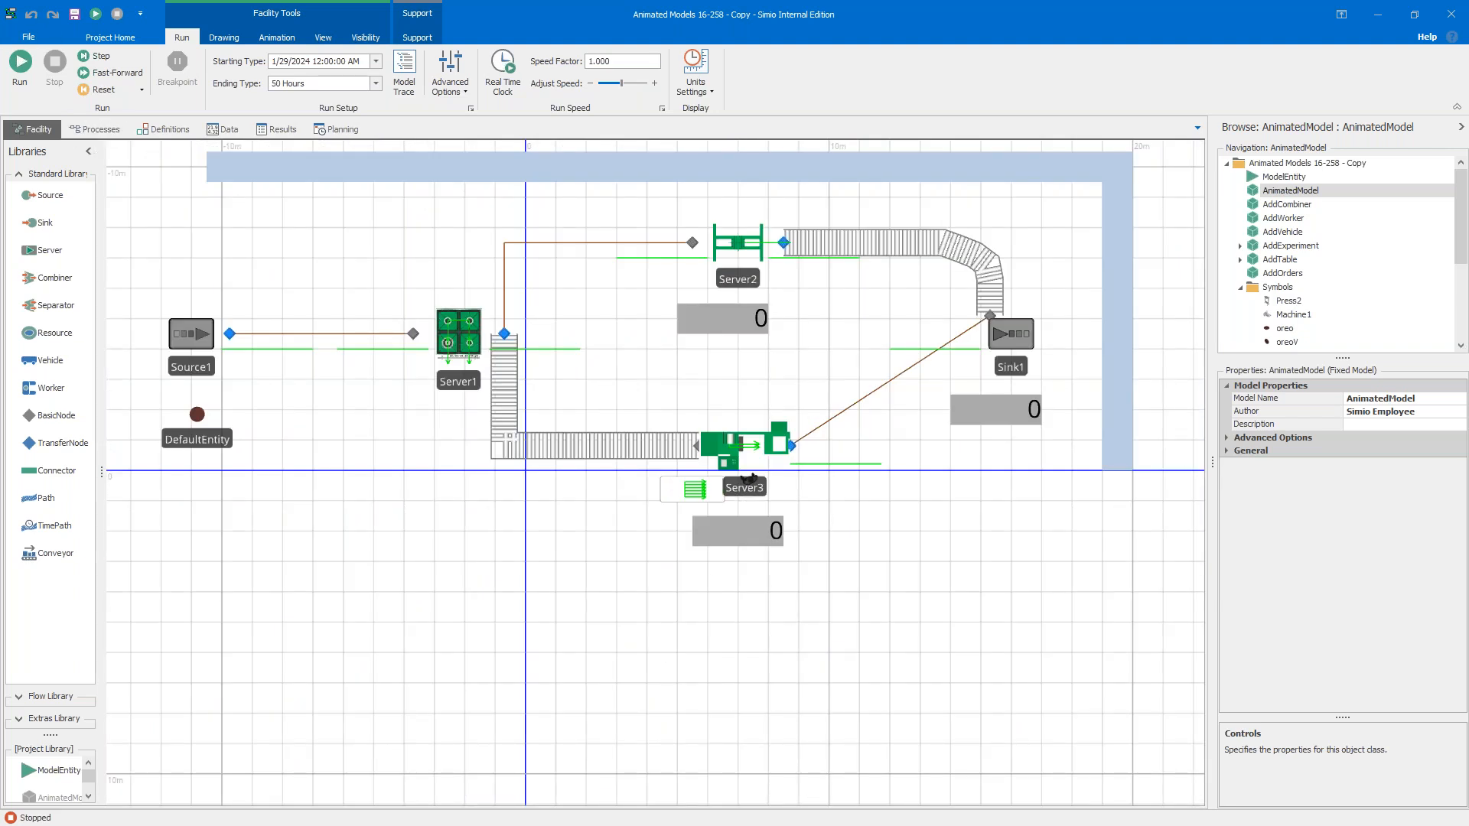
click(21, 66)
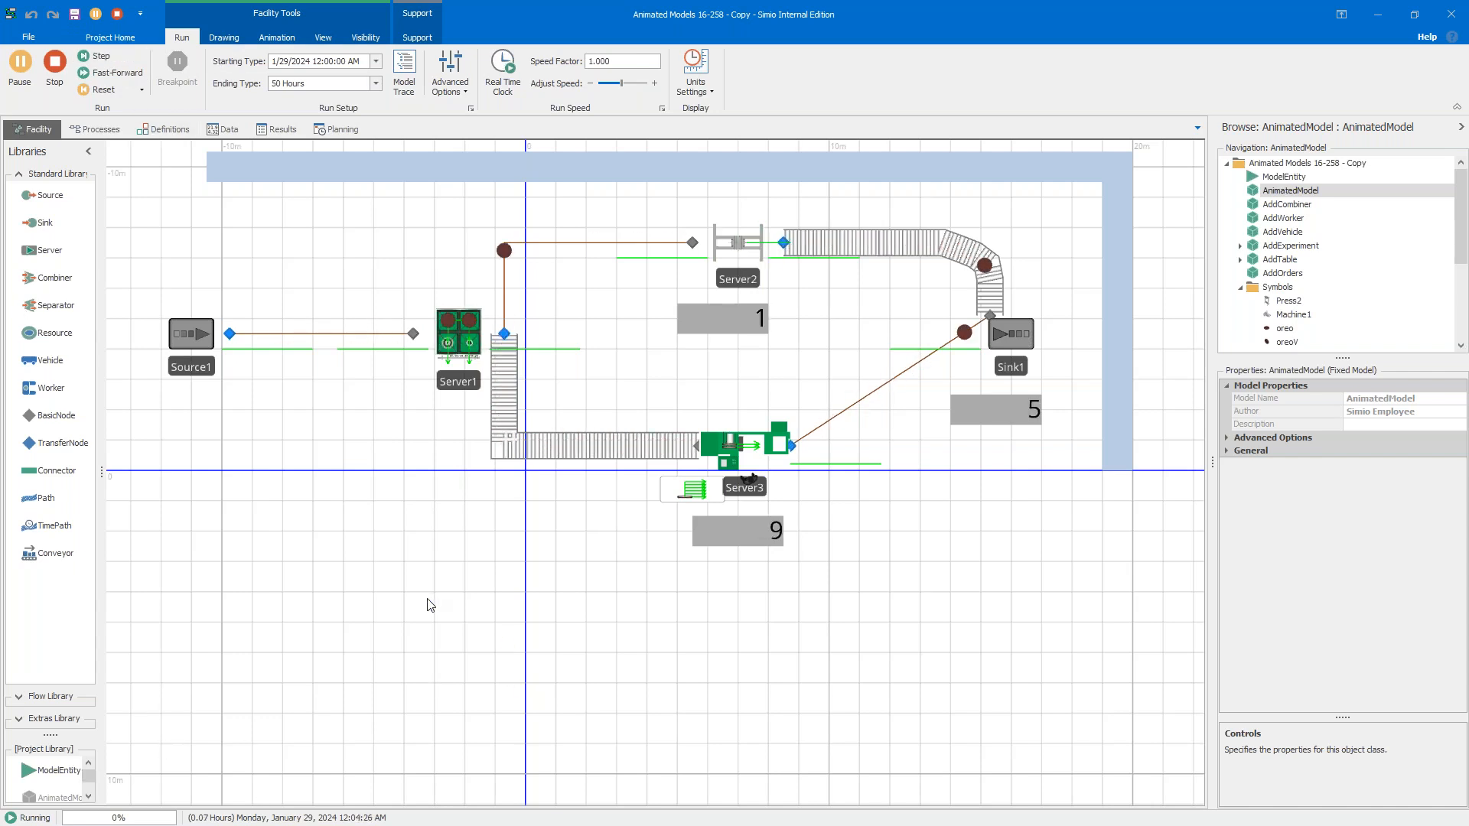
click(55, 65)
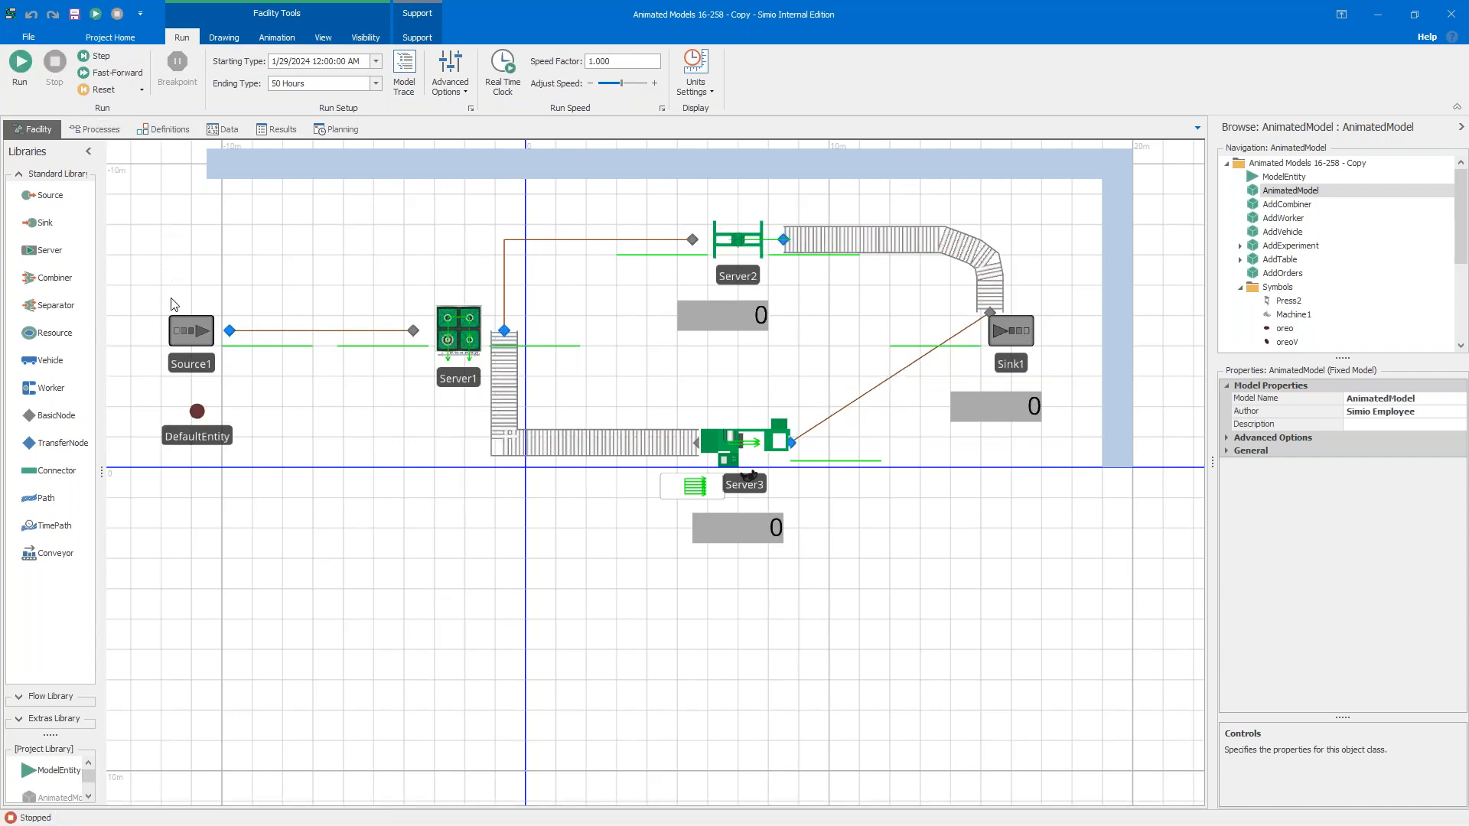
Step: Select DefaultEntity and go to the 3D Warehouse as a source for its symbols
click(200, 441)
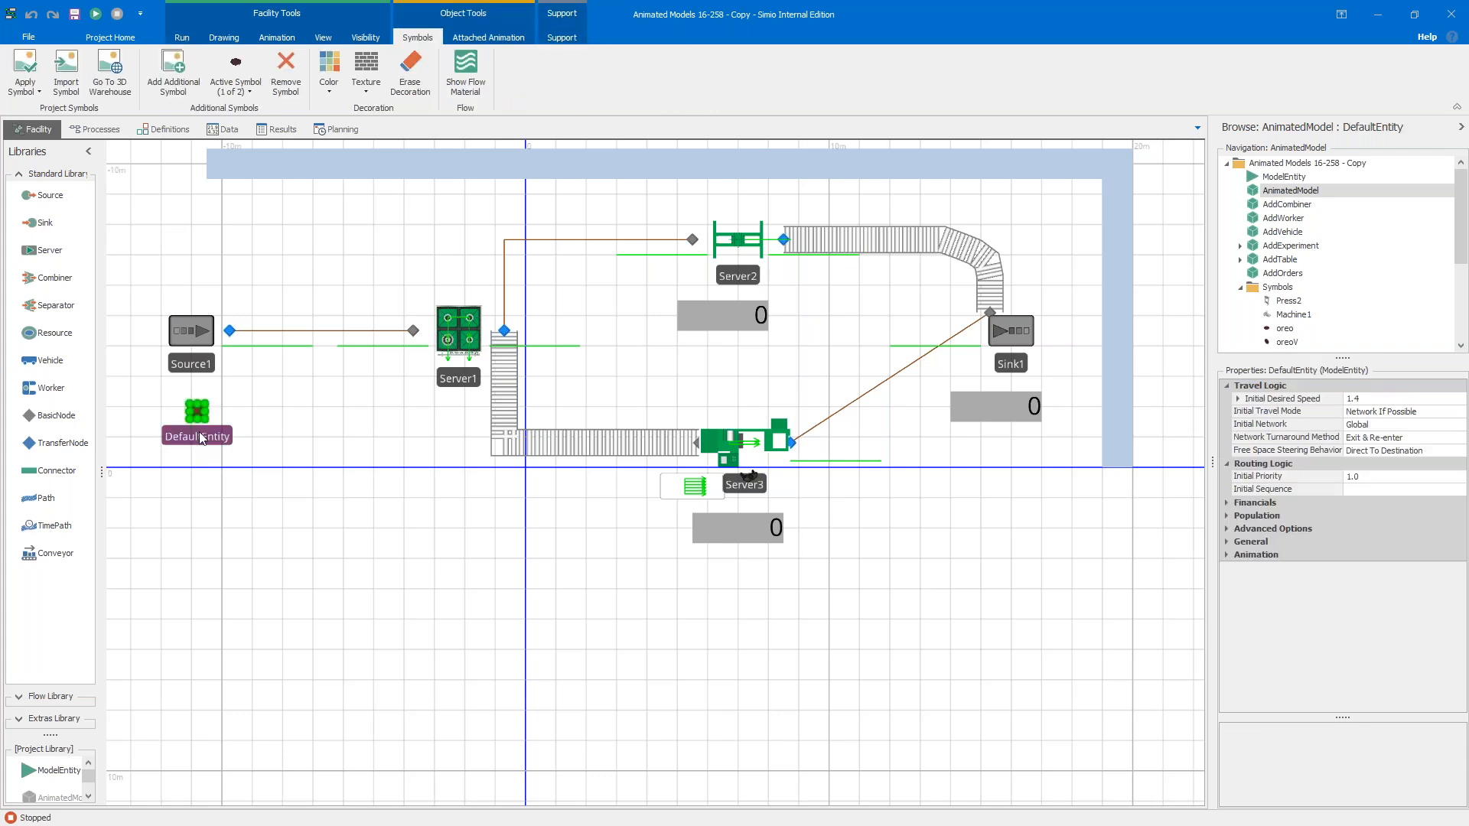
click(104, 74)
drag(1066, 521, 1043, 541)
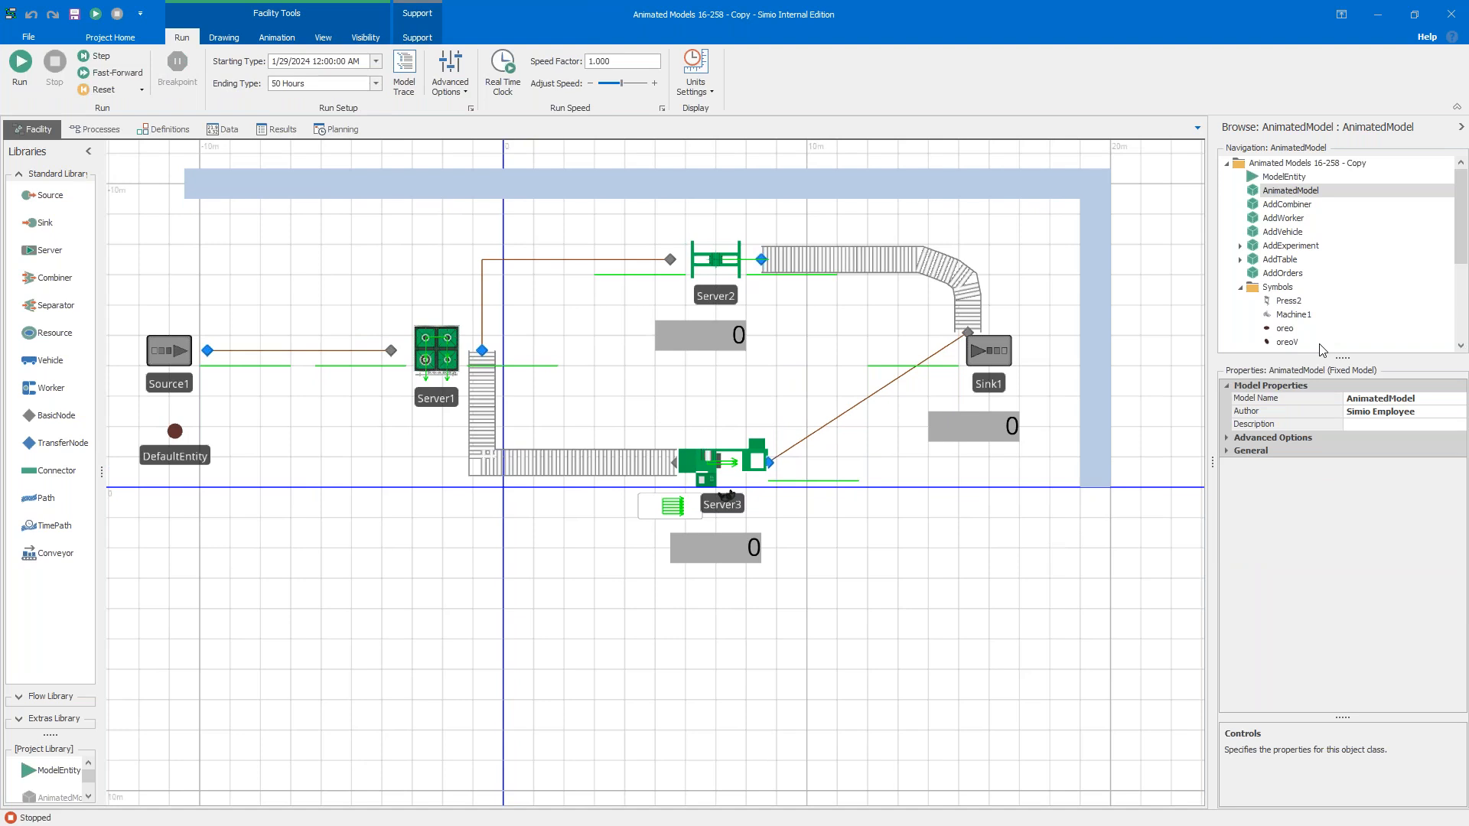
Step: Inspect the oreo and oreoV project symbols, viewing the oreoV cookie in 3D
click(1292, 329)
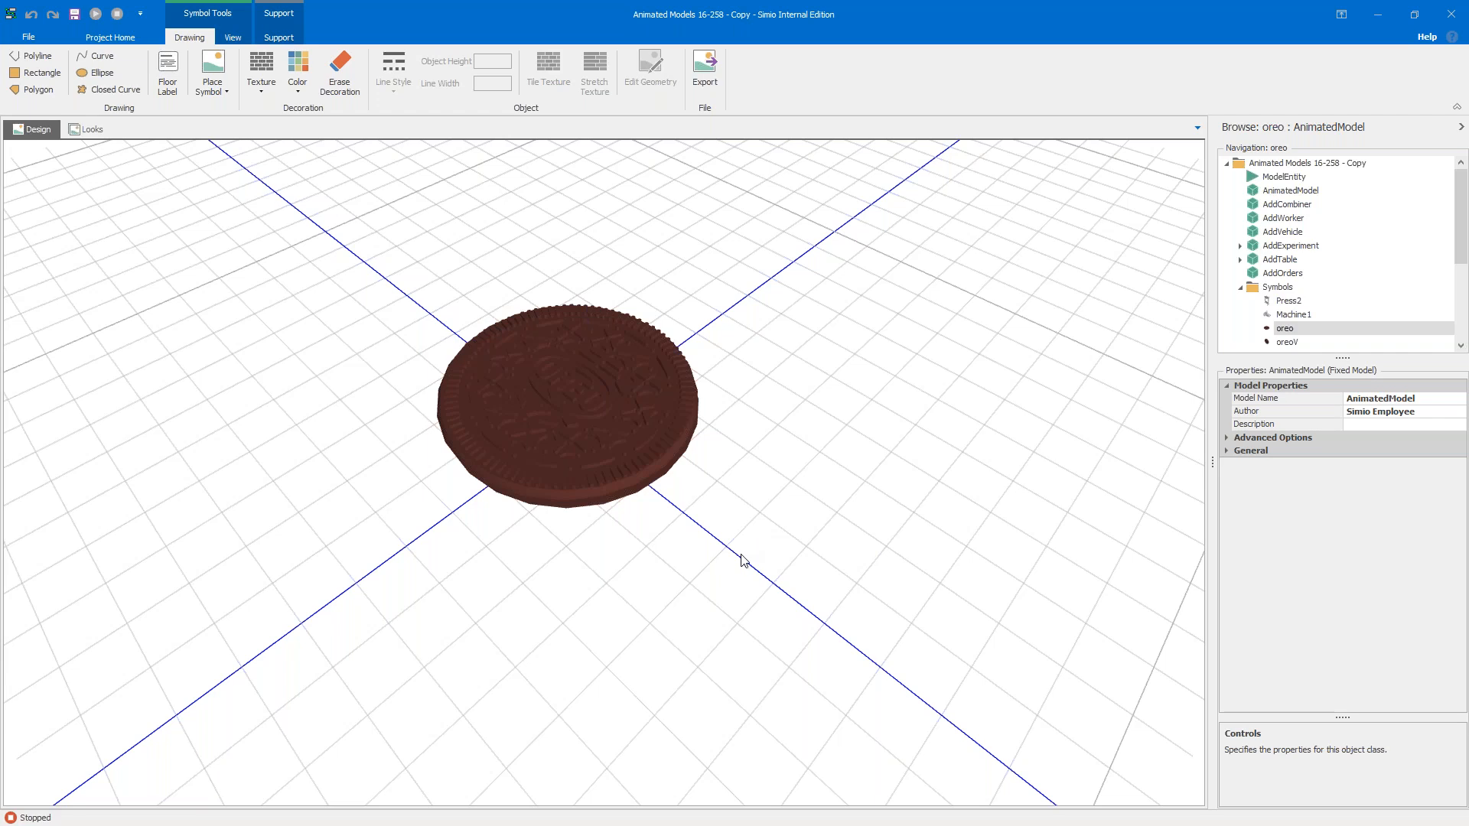
scroll(753, 544, down, 2)
scroll(753, 545, up, 2)
click(1306, 343)
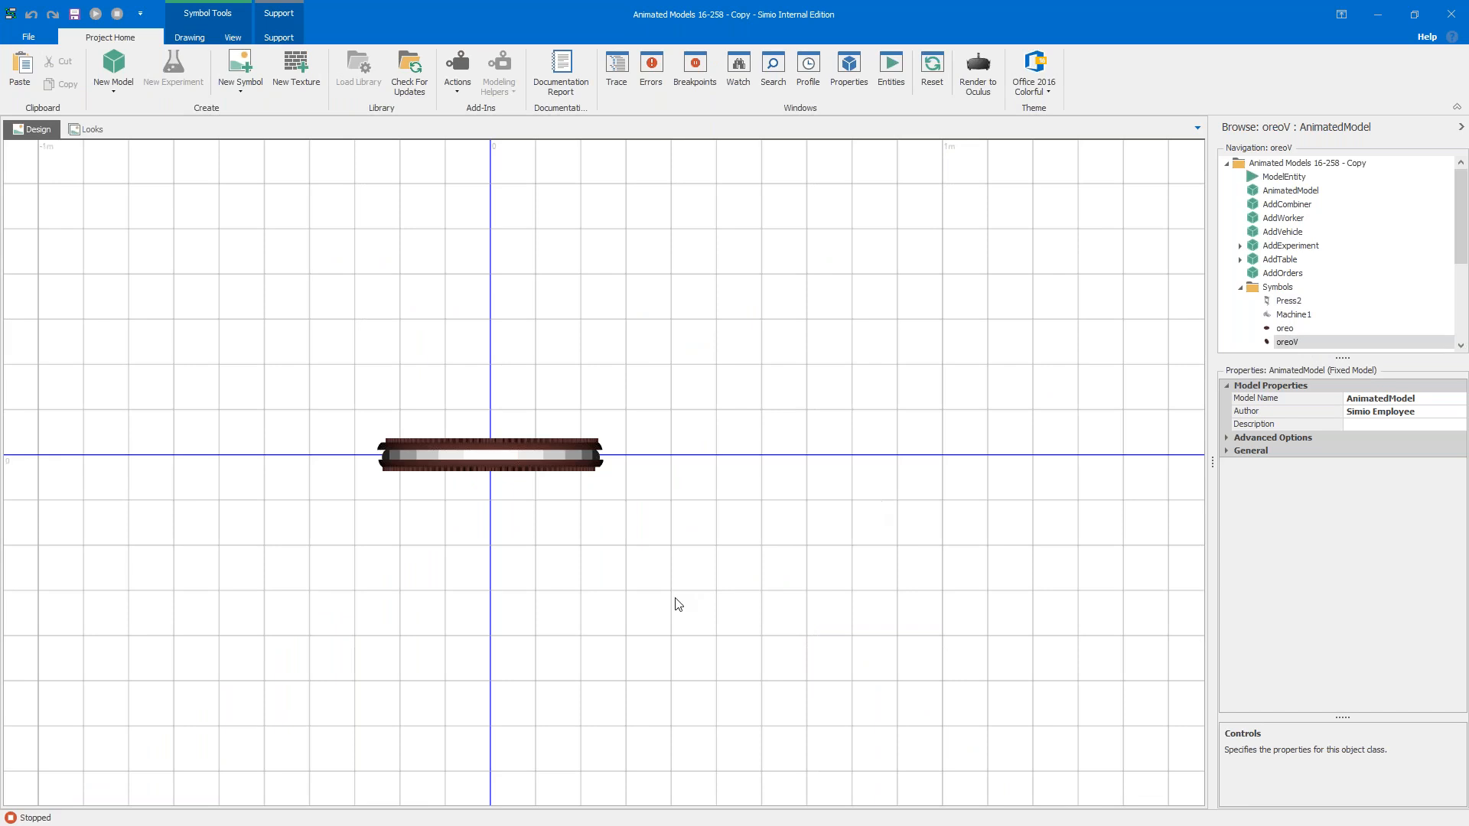
key(3)
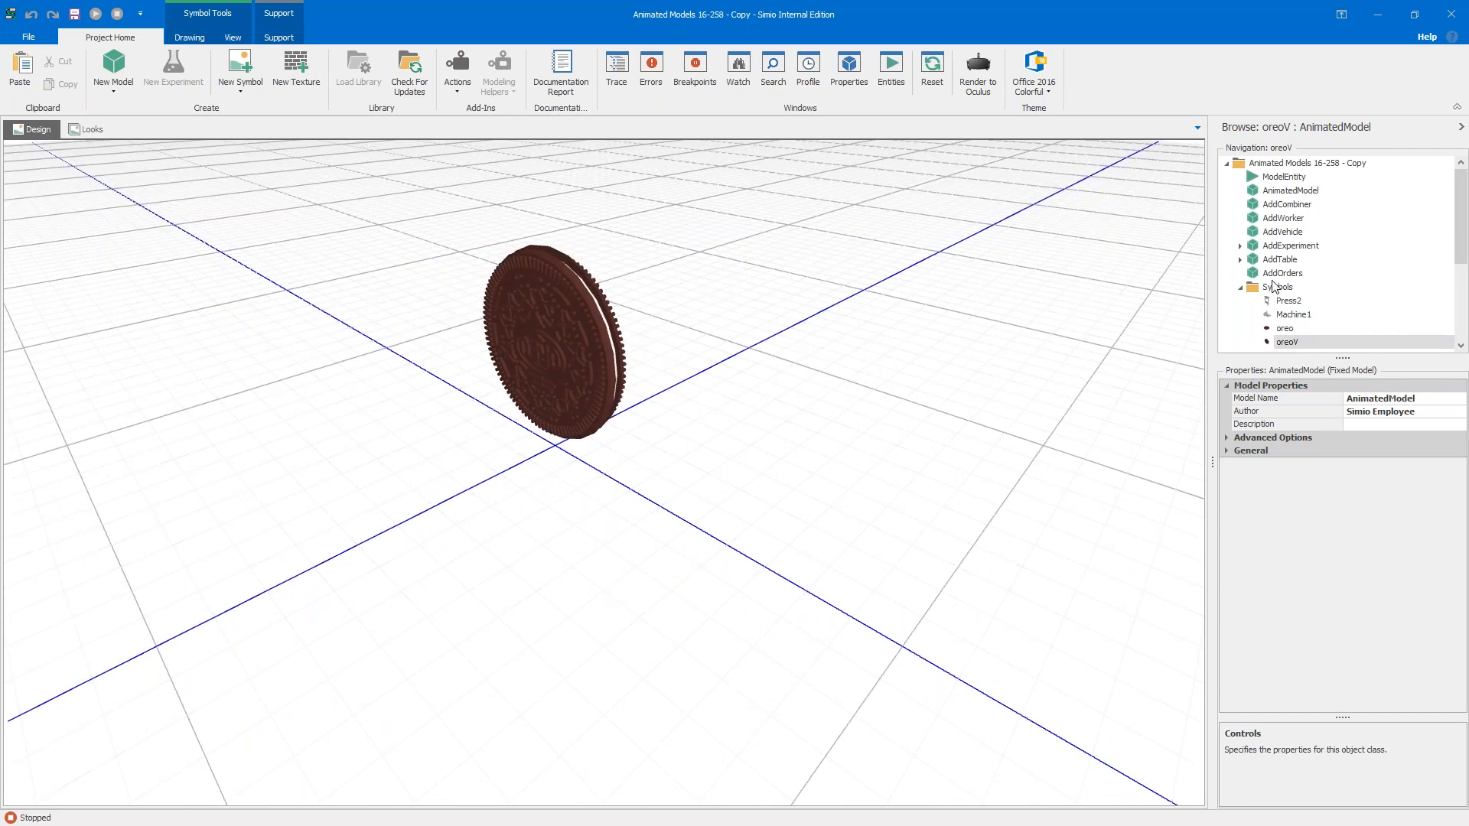
Step: Return to the AnimatedModel facility and check which symbols are assigned to DefaultEntity
click(1294, 191)
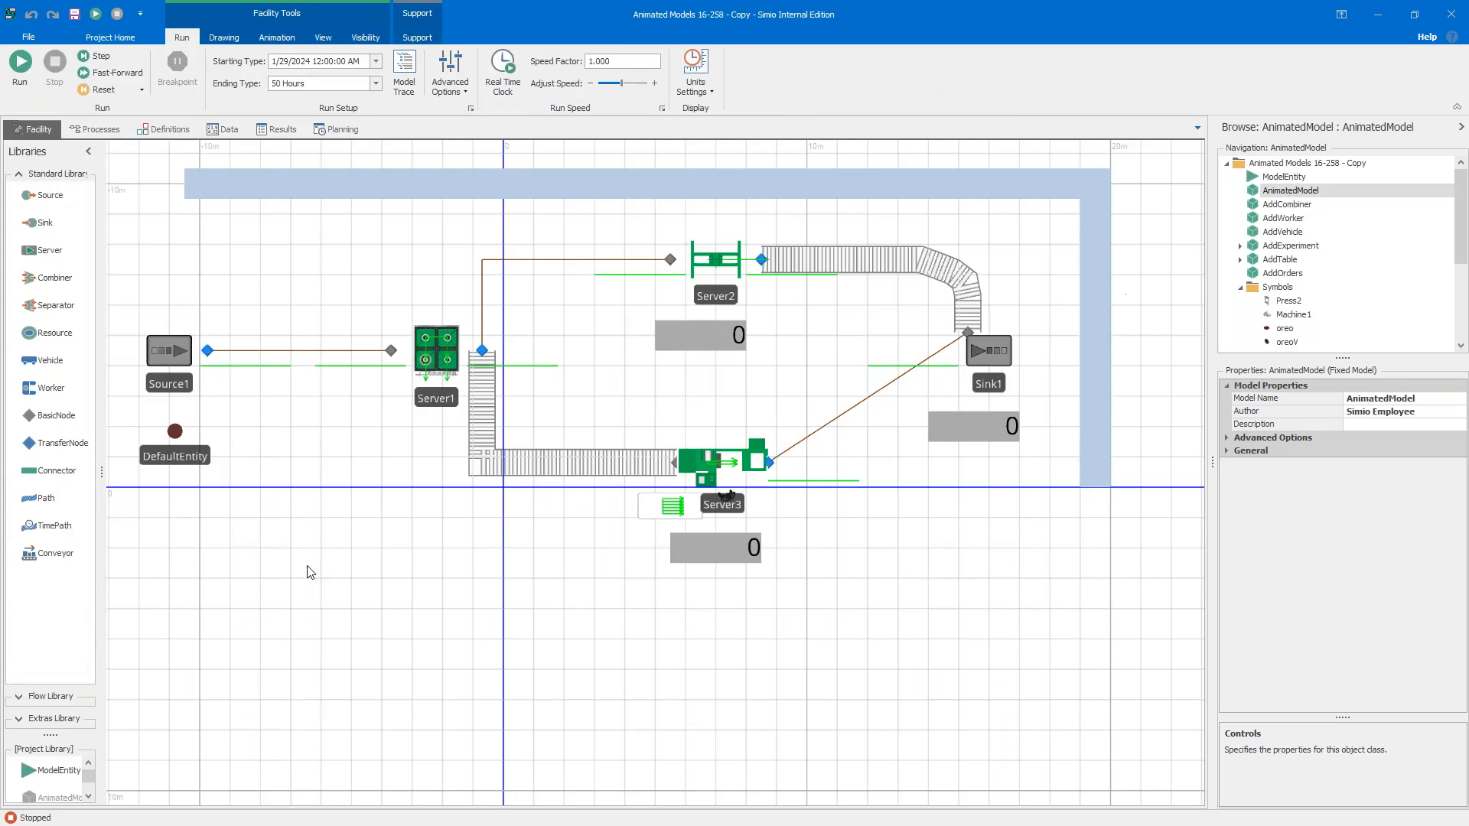
click(314, 505)
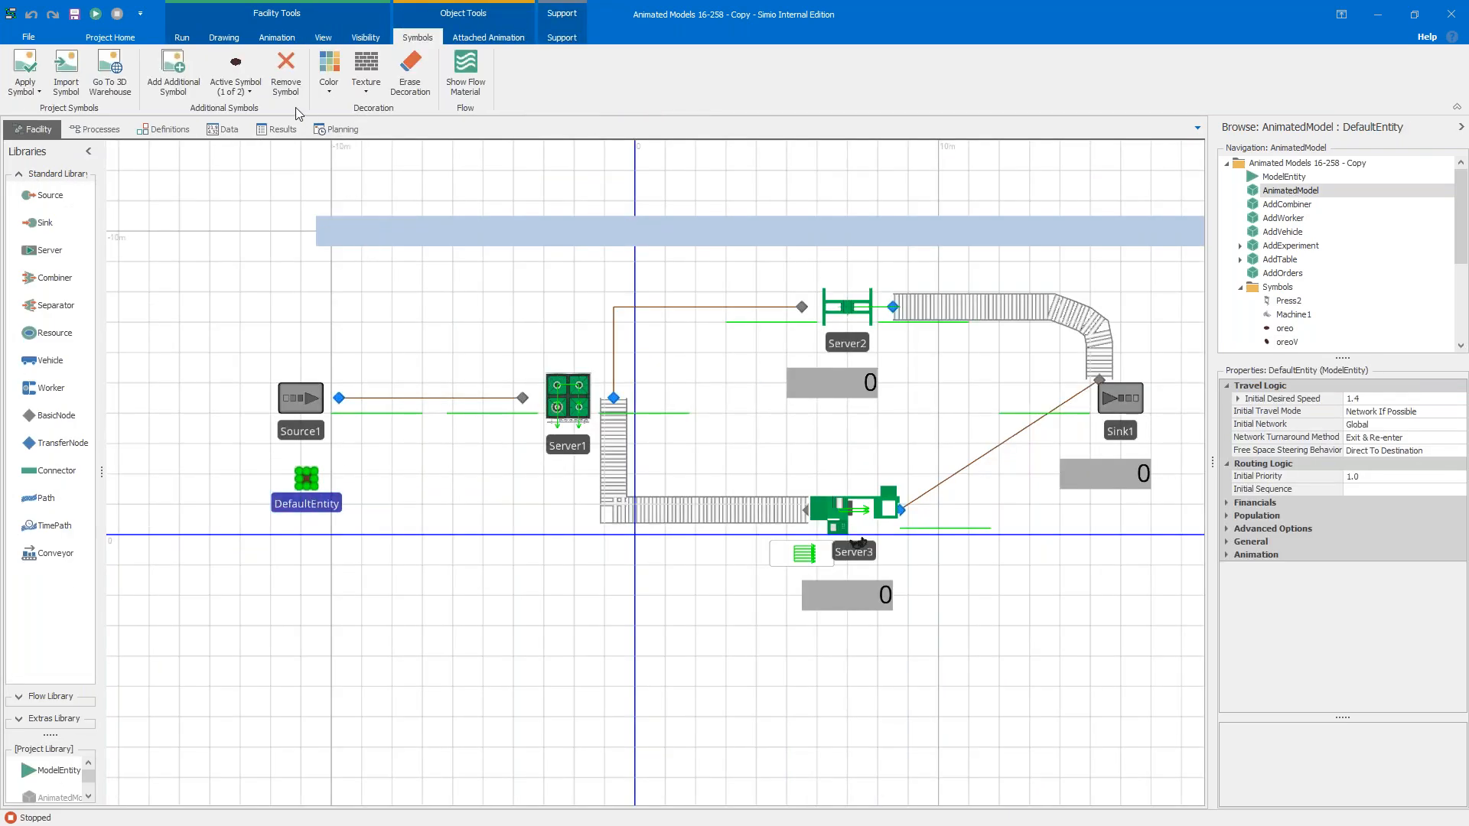
click(254, 96)
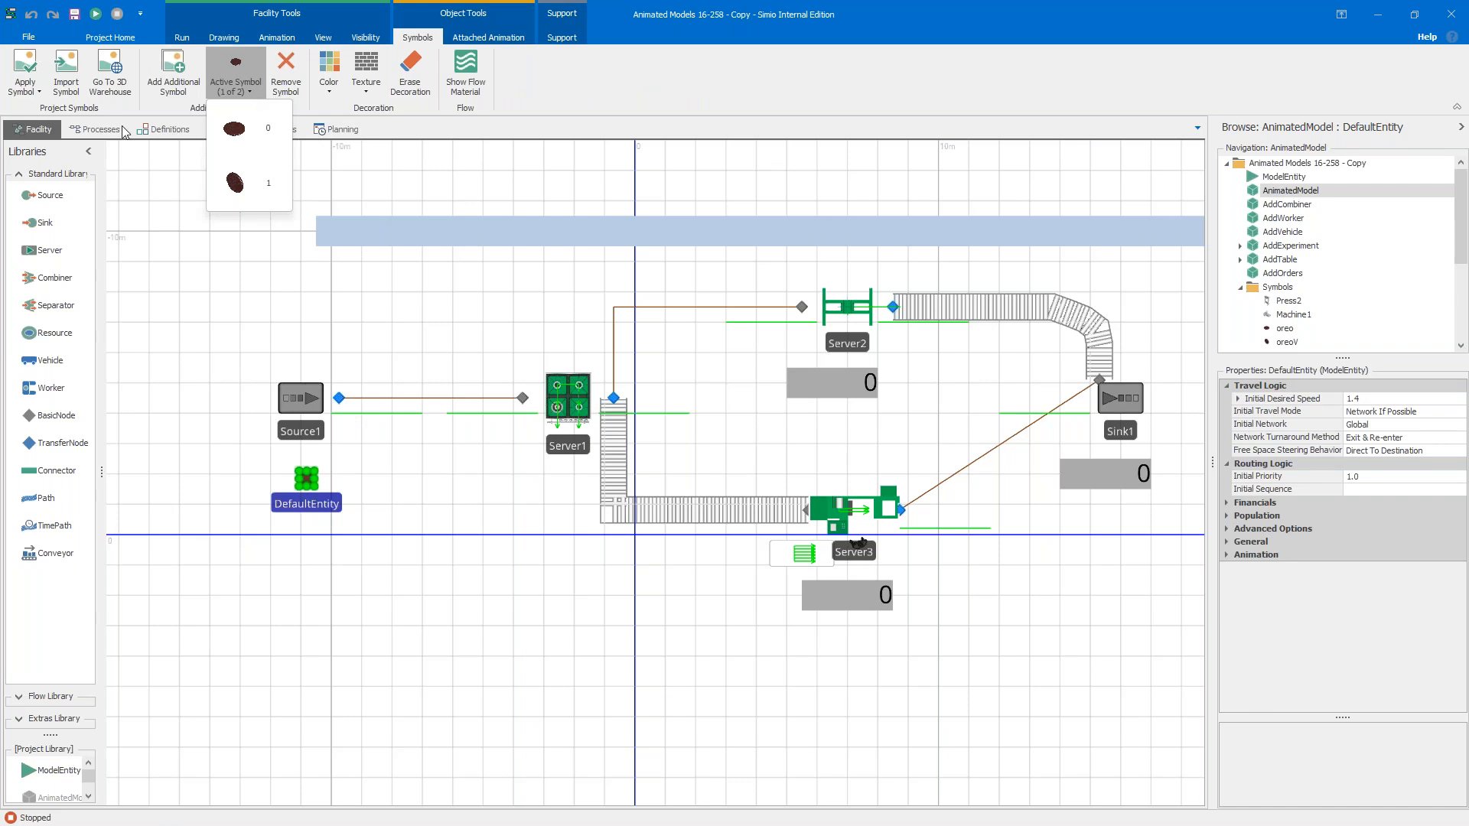
Step: Run AnimatedModel to watch the cookies move through the servers and queues in 2D and 3D, then stop the run
click(95, 14)
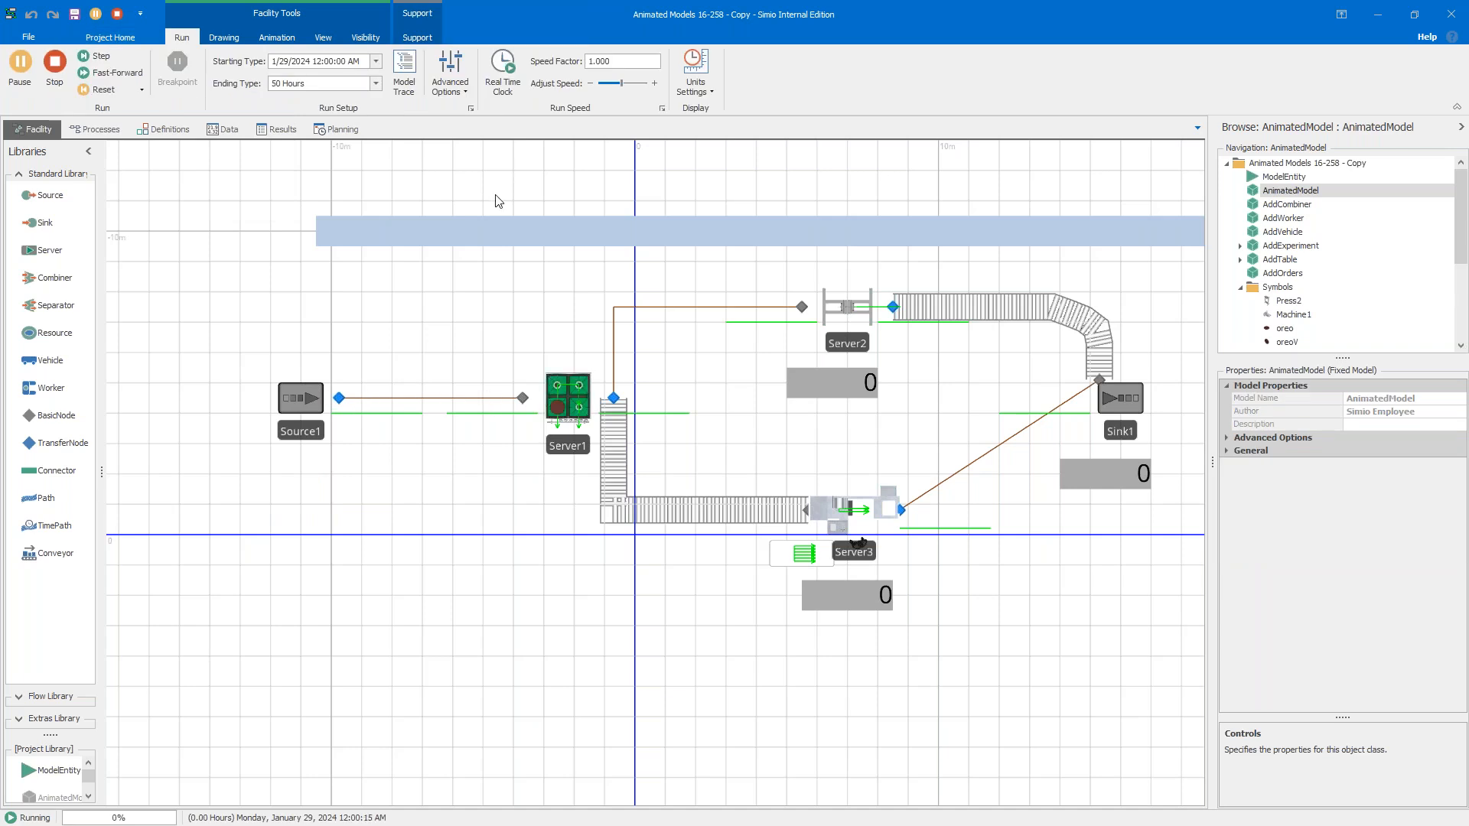
drag(720, 415, 643, 409)
scroll(584, 482, up, 3)
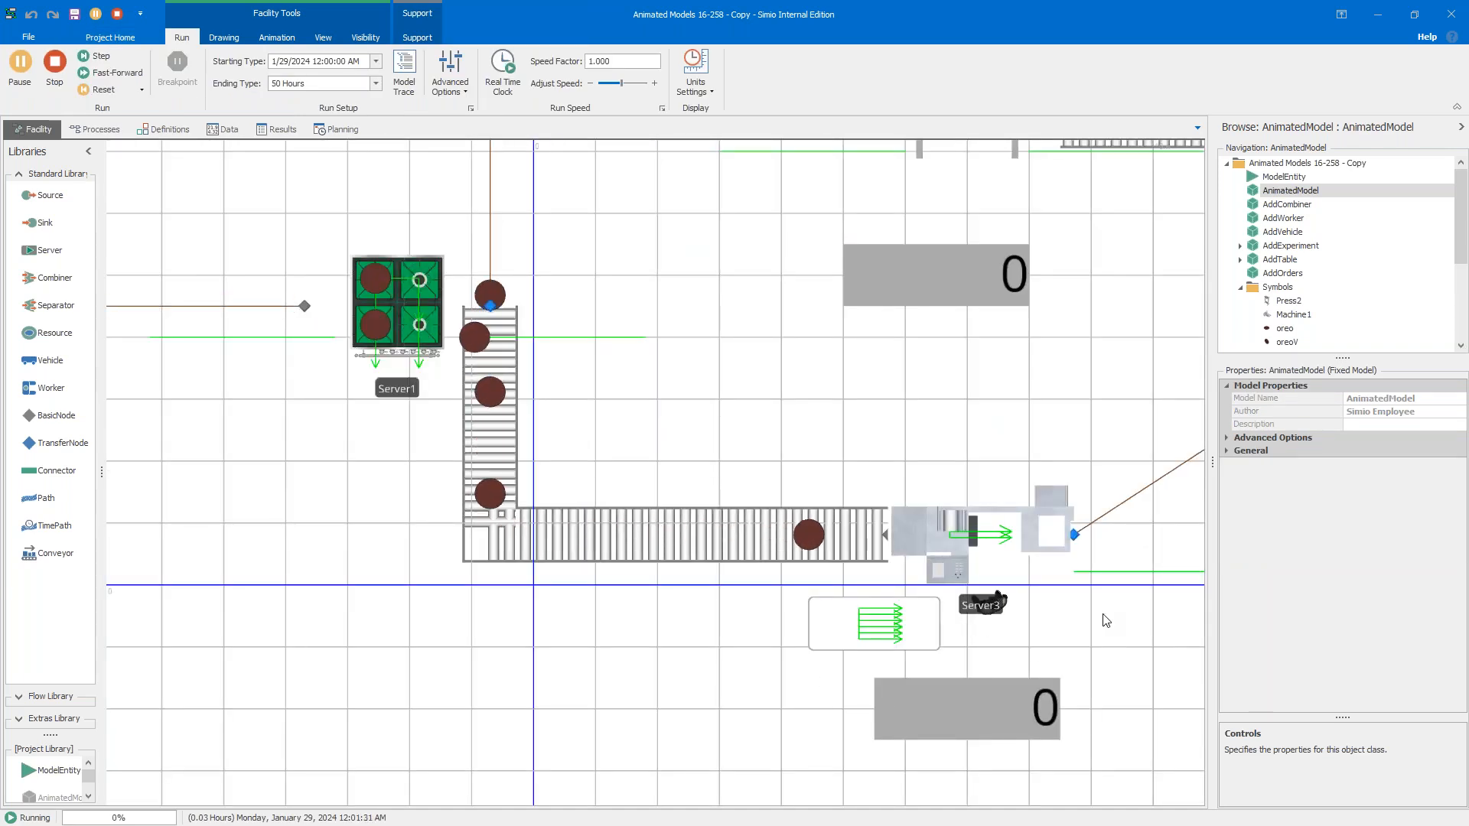
key(3)
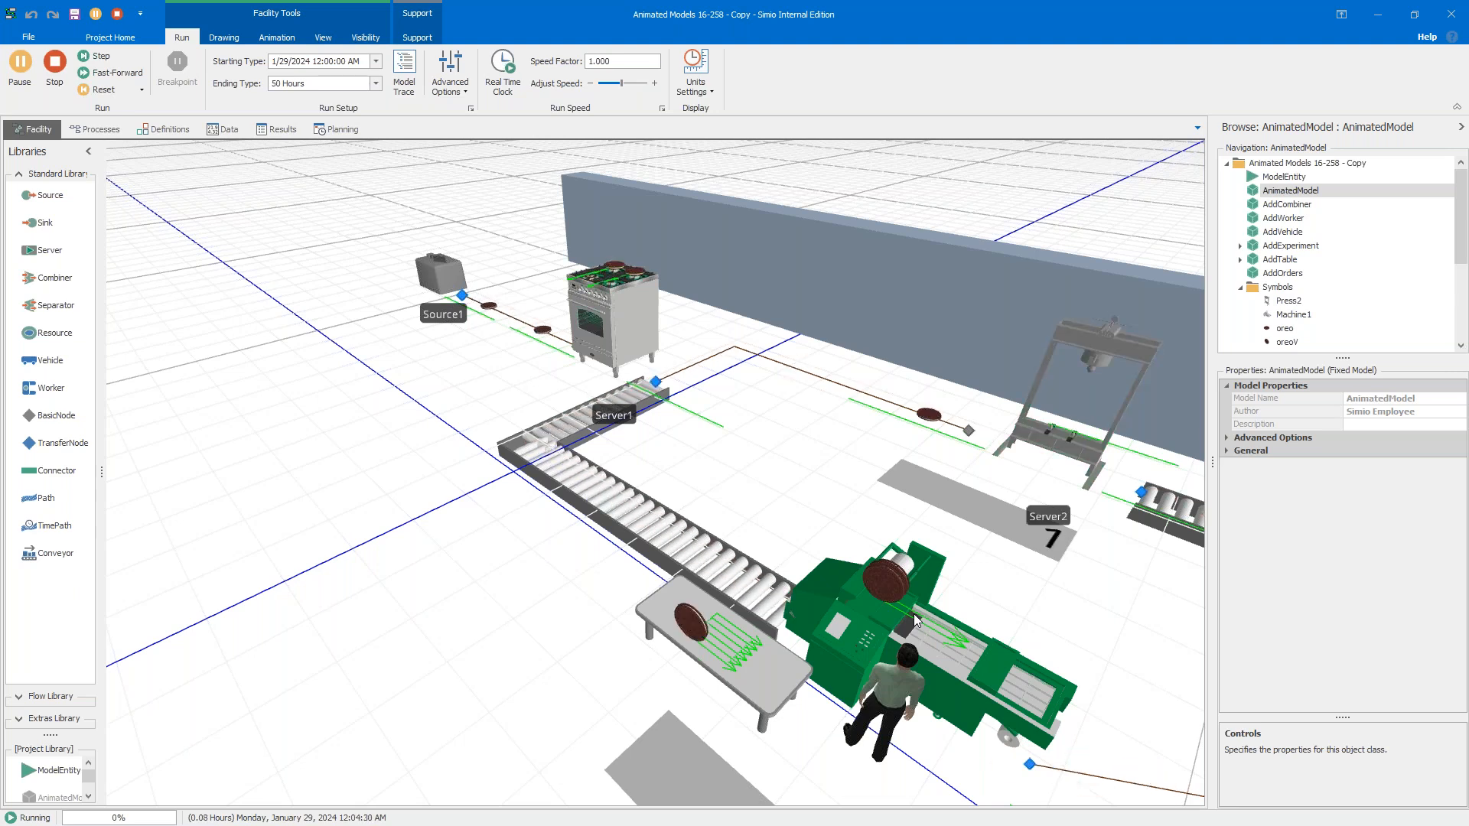
right_drag(408, 619, 489, 708)
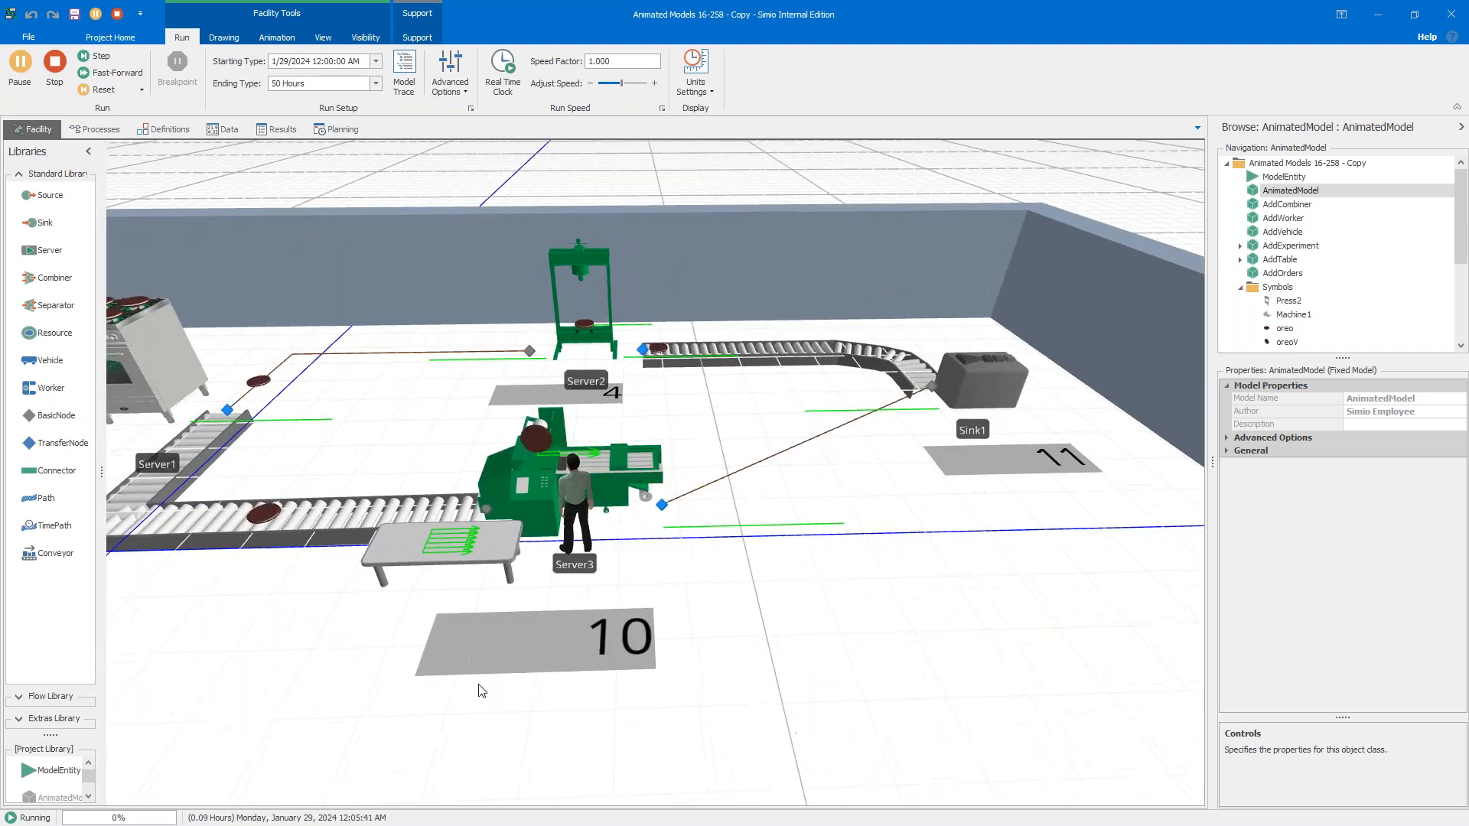
key(2)
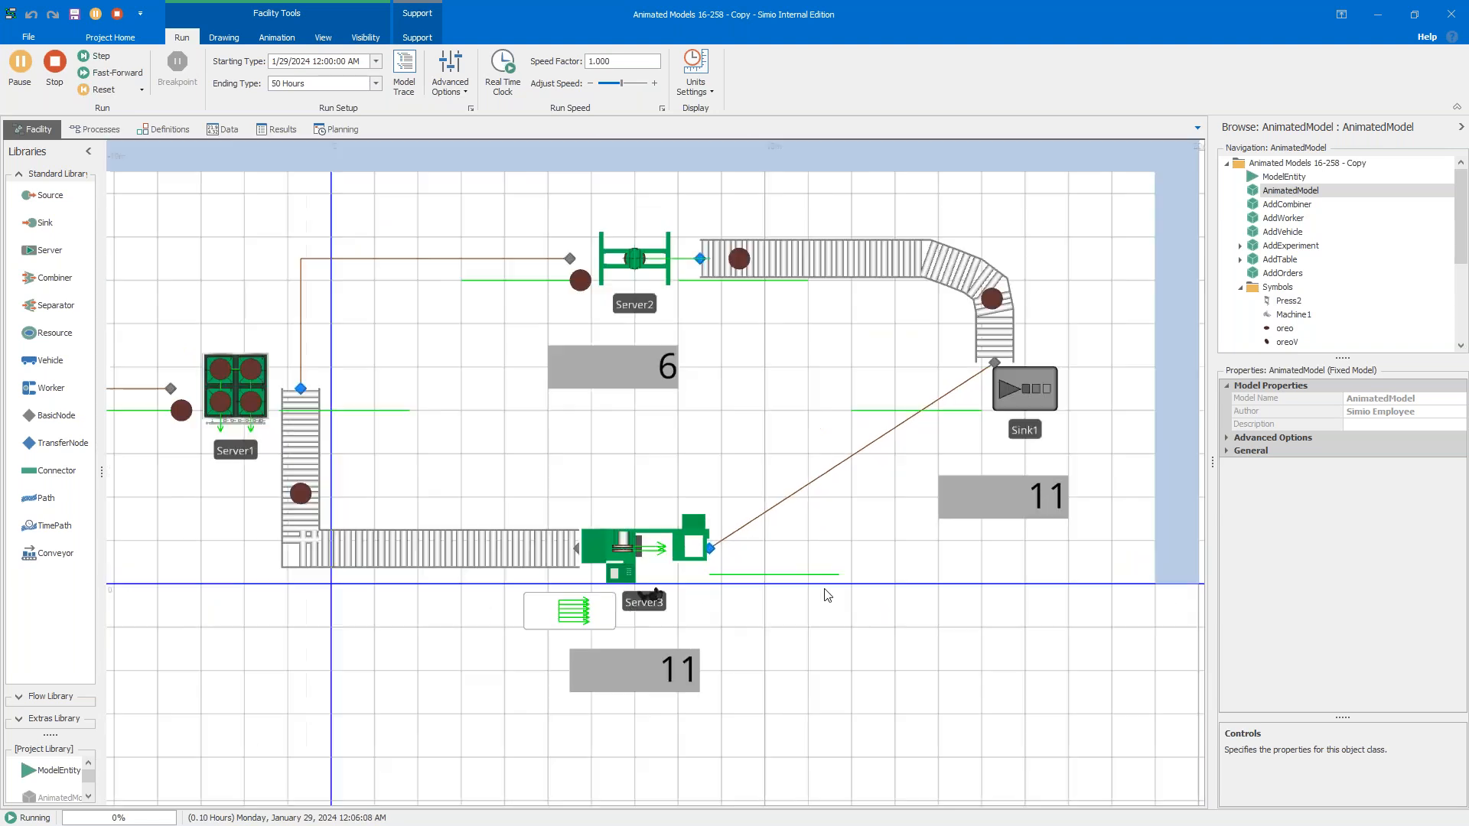
drag(859, 662, 917, 629)
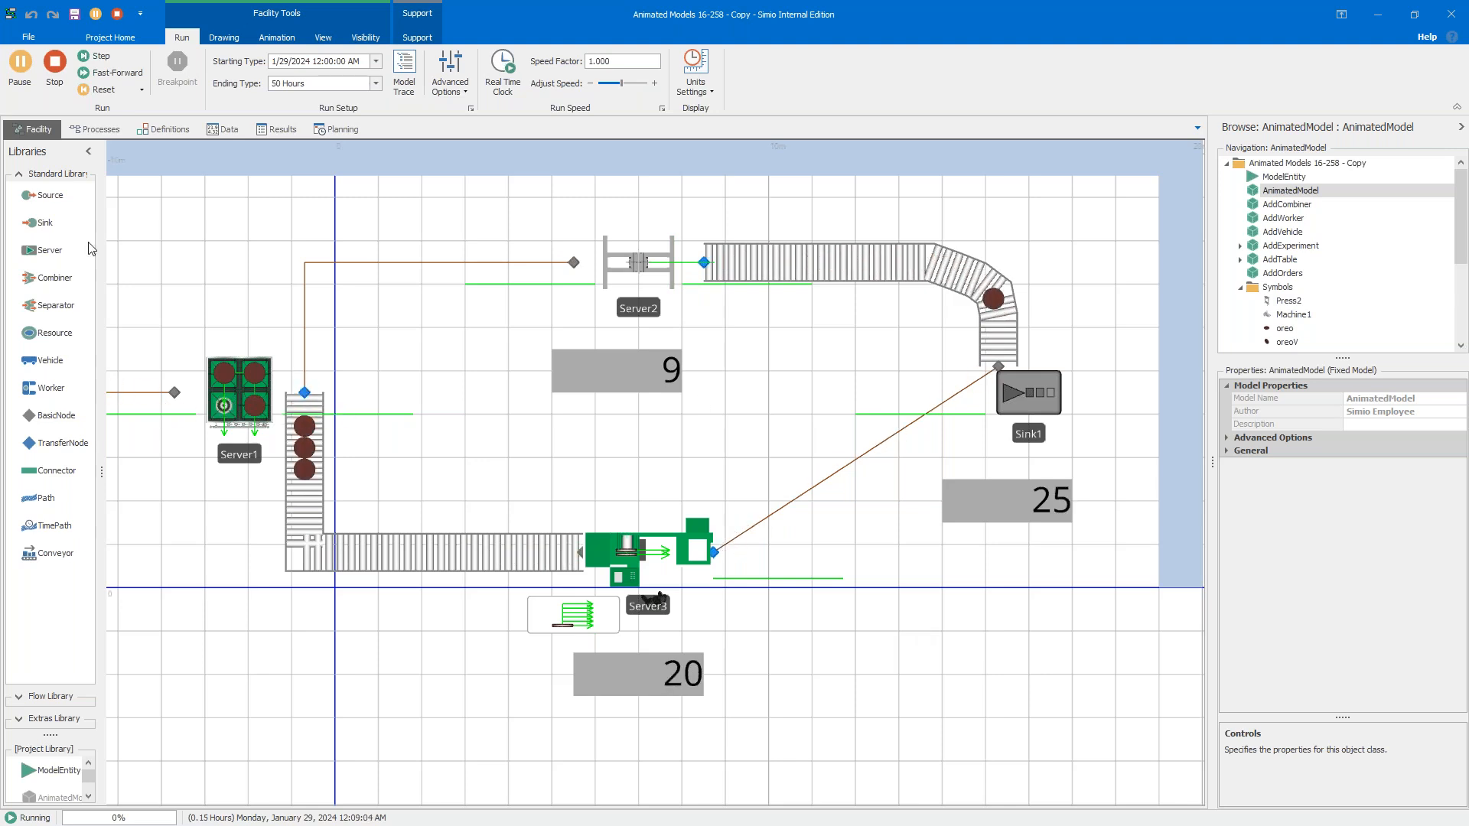
click(55, 67)
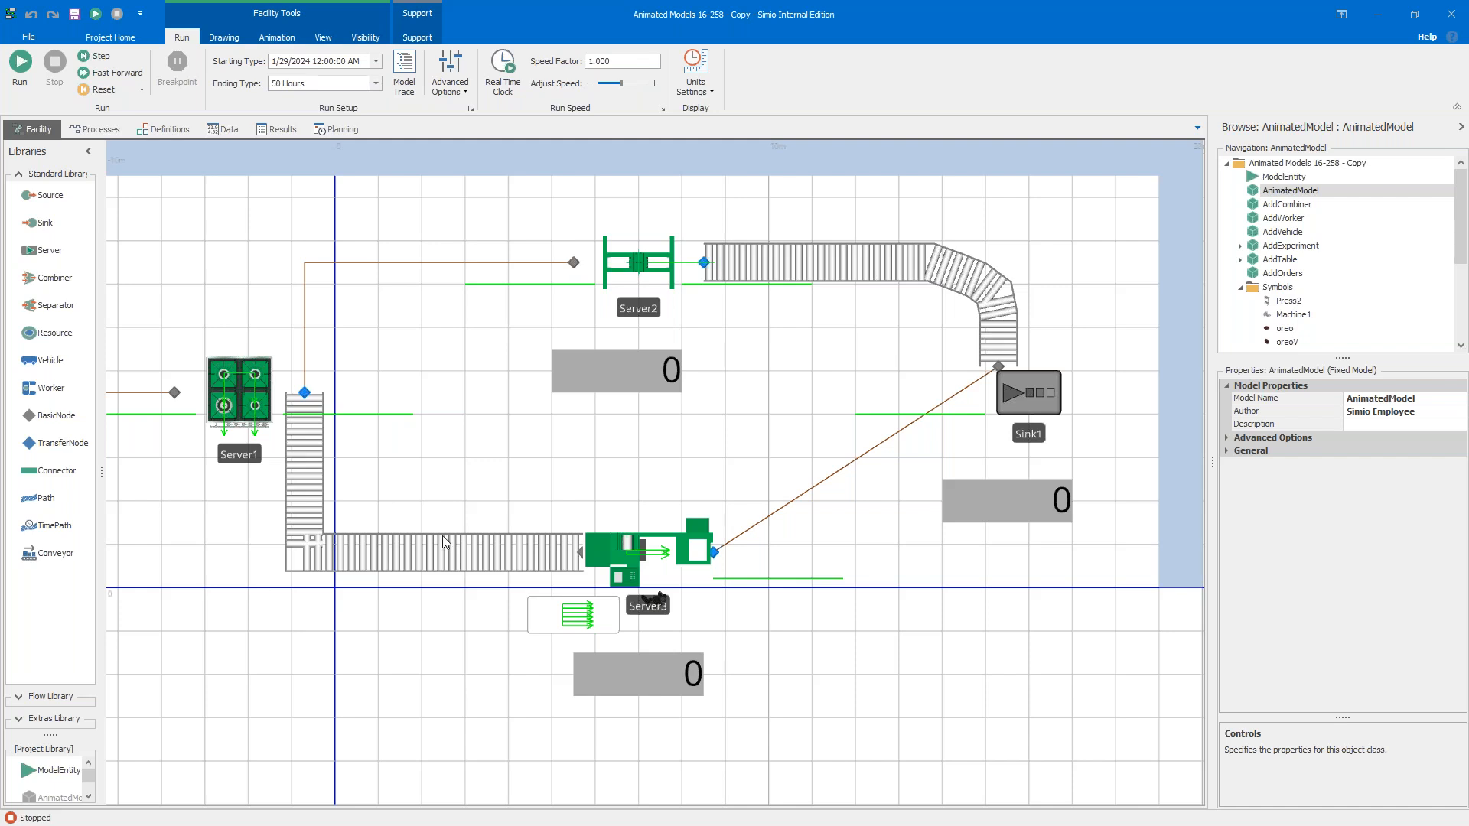
Step: Briefly rerun AnimatedModel in the 2D view to recheck the flow into Sink1, then stop it
drag(869, 673, 890, 673)
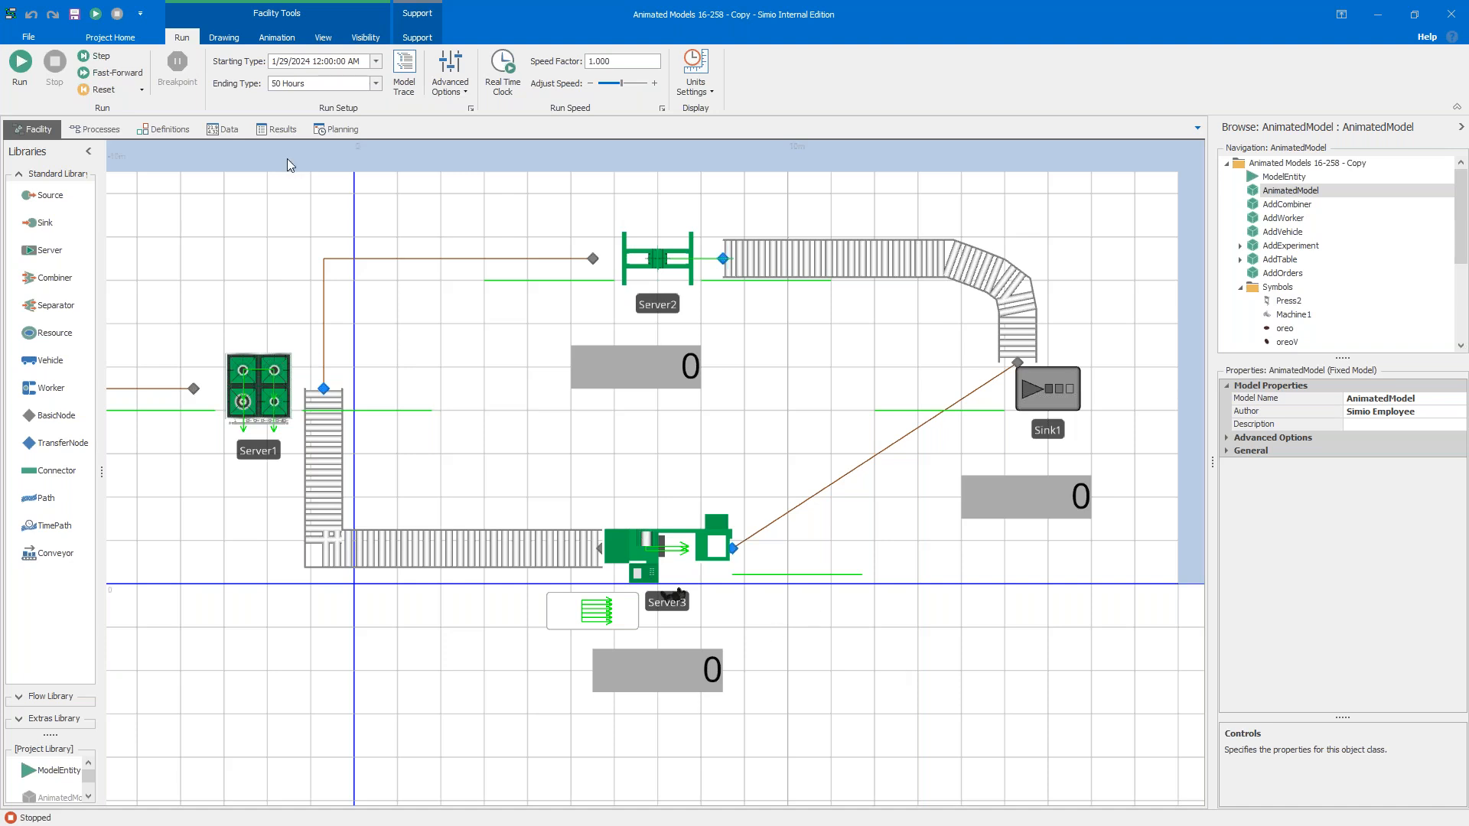
click(20, 62)
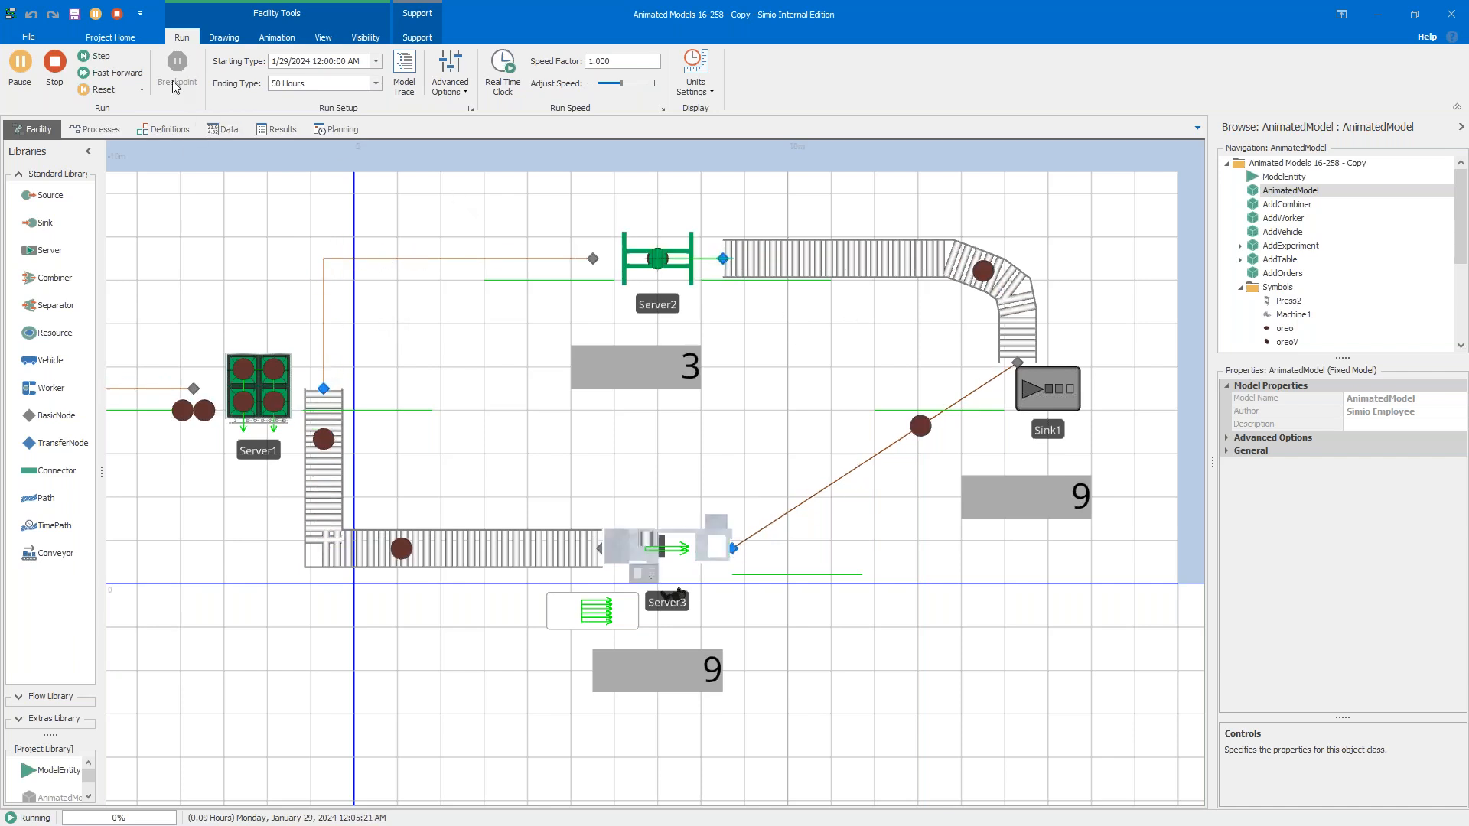
click(55, 61)
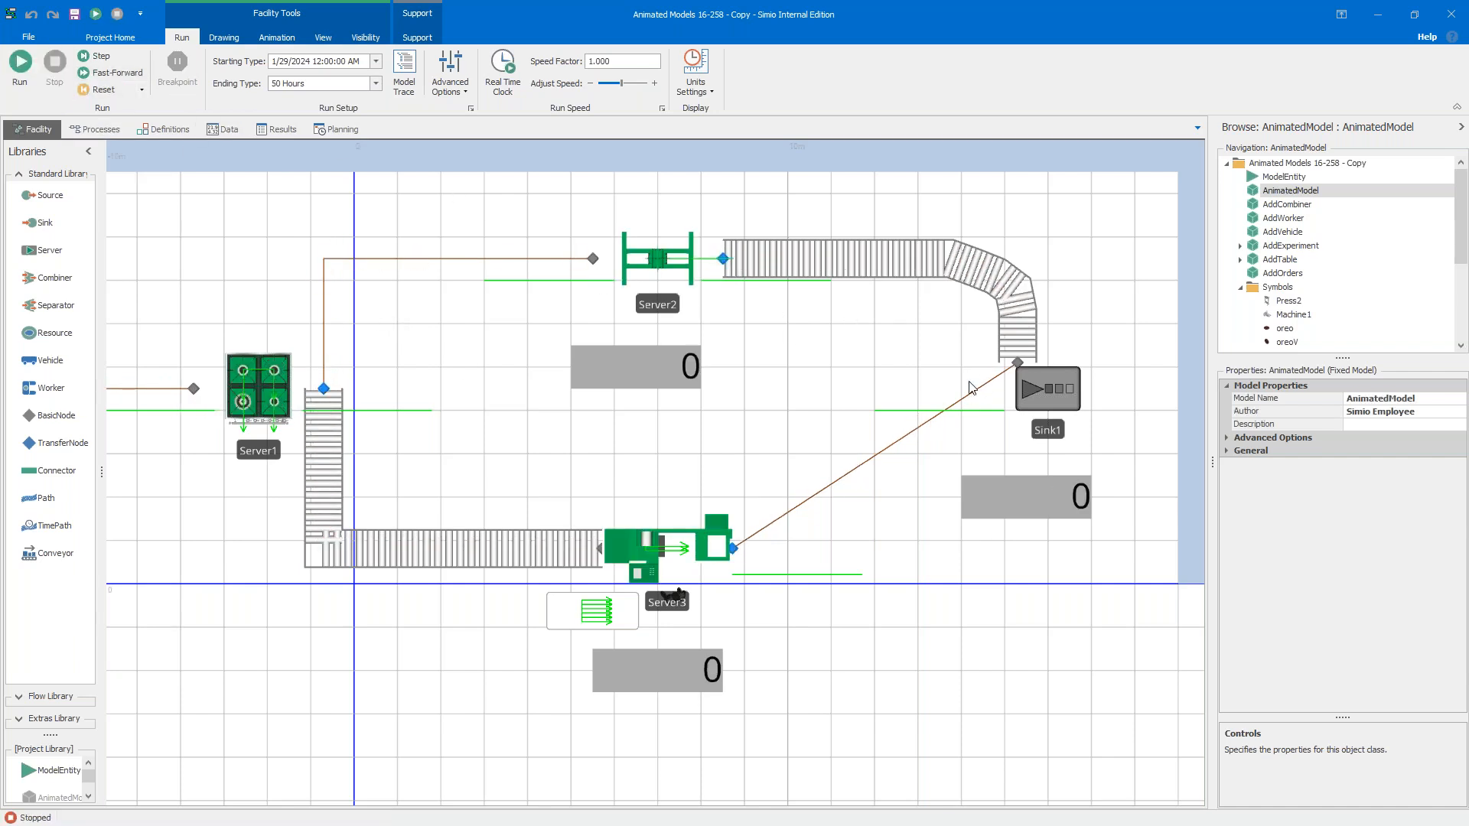
Step: Delete the path from Server3 to Sink1 and the conveyor from Server2 to Sink1
scroll(1017, 594, down, 3)
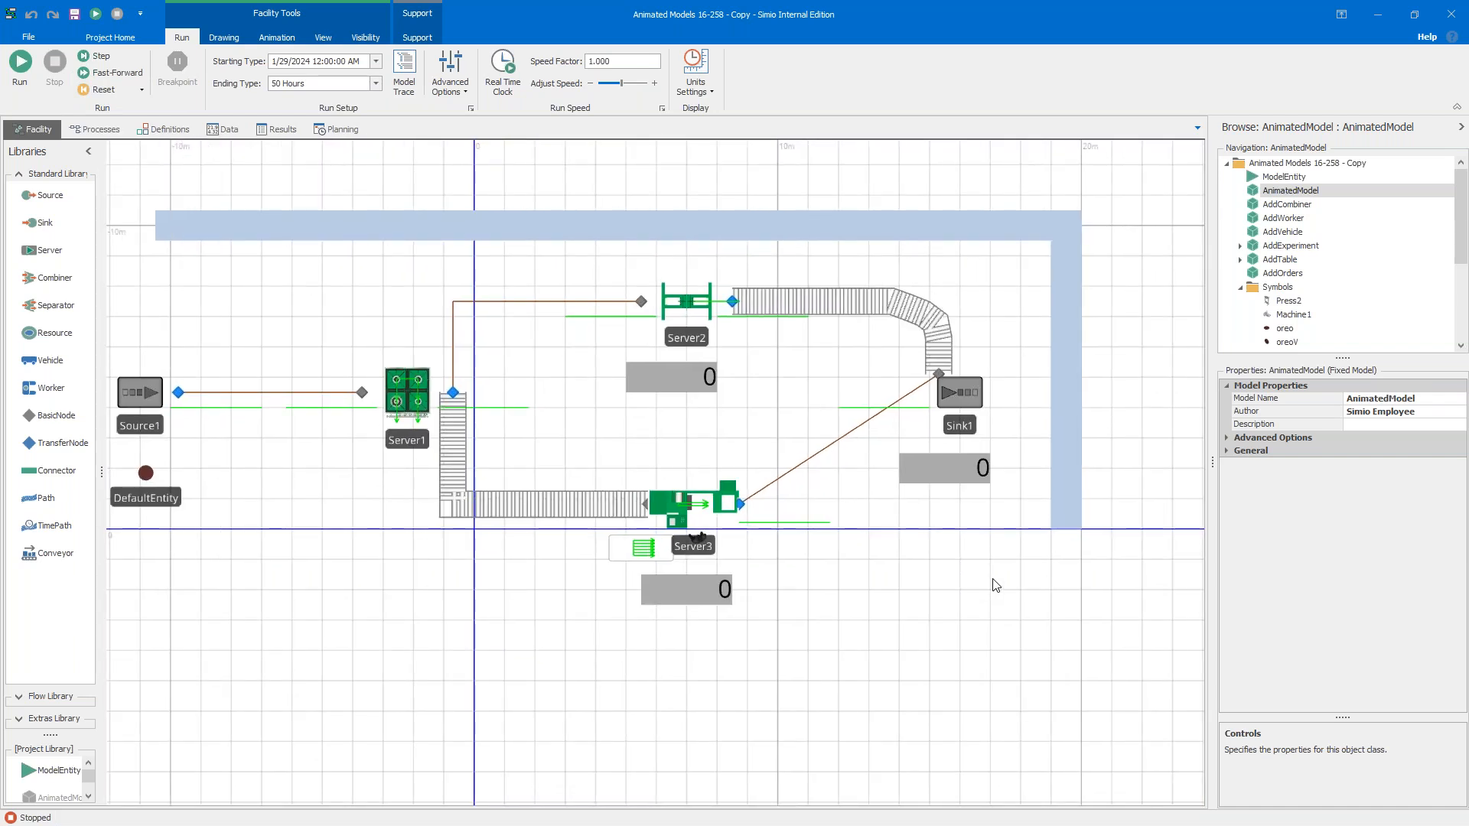
click(860, 428)
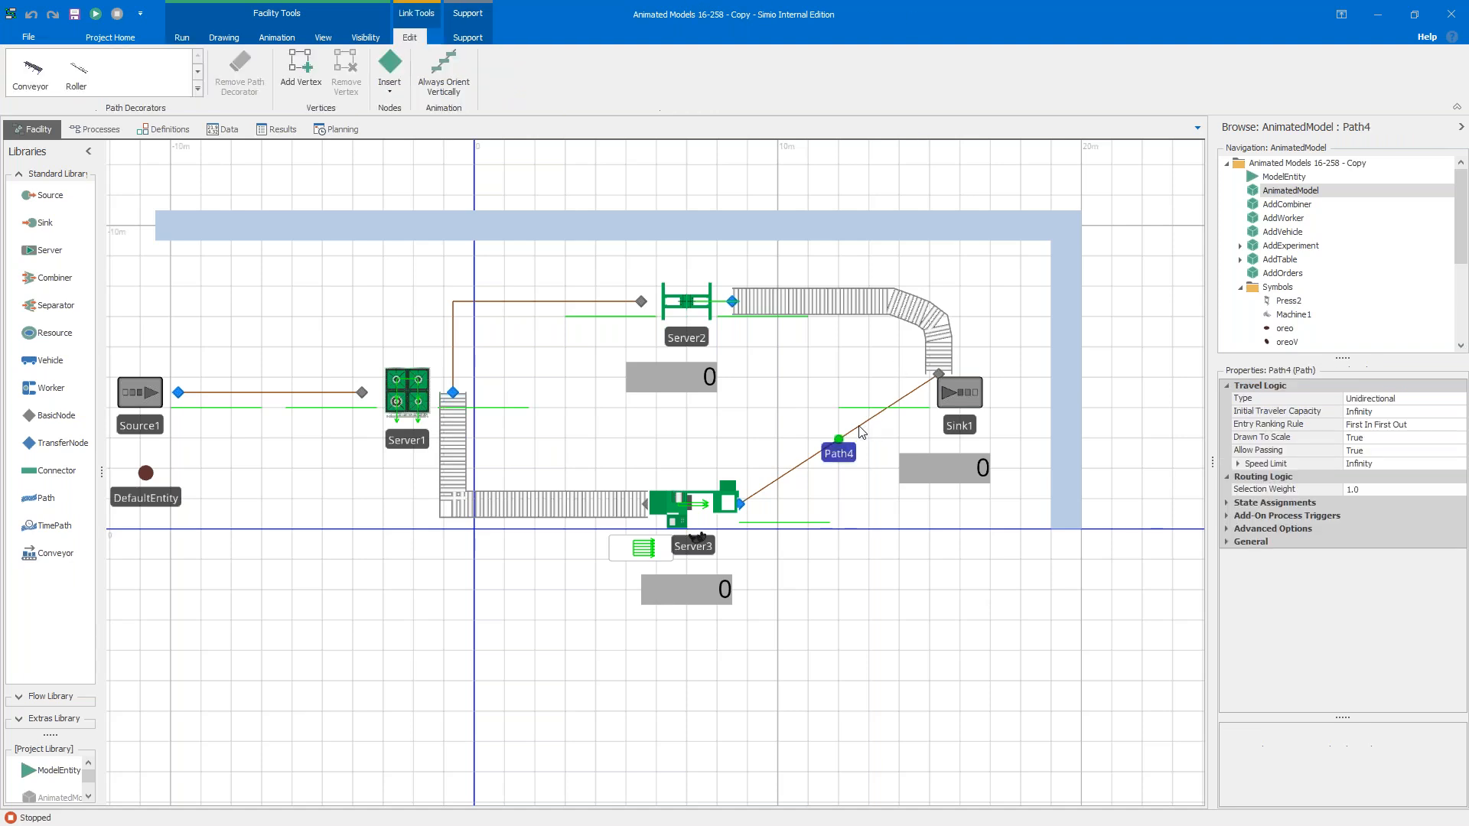
key(Delete)
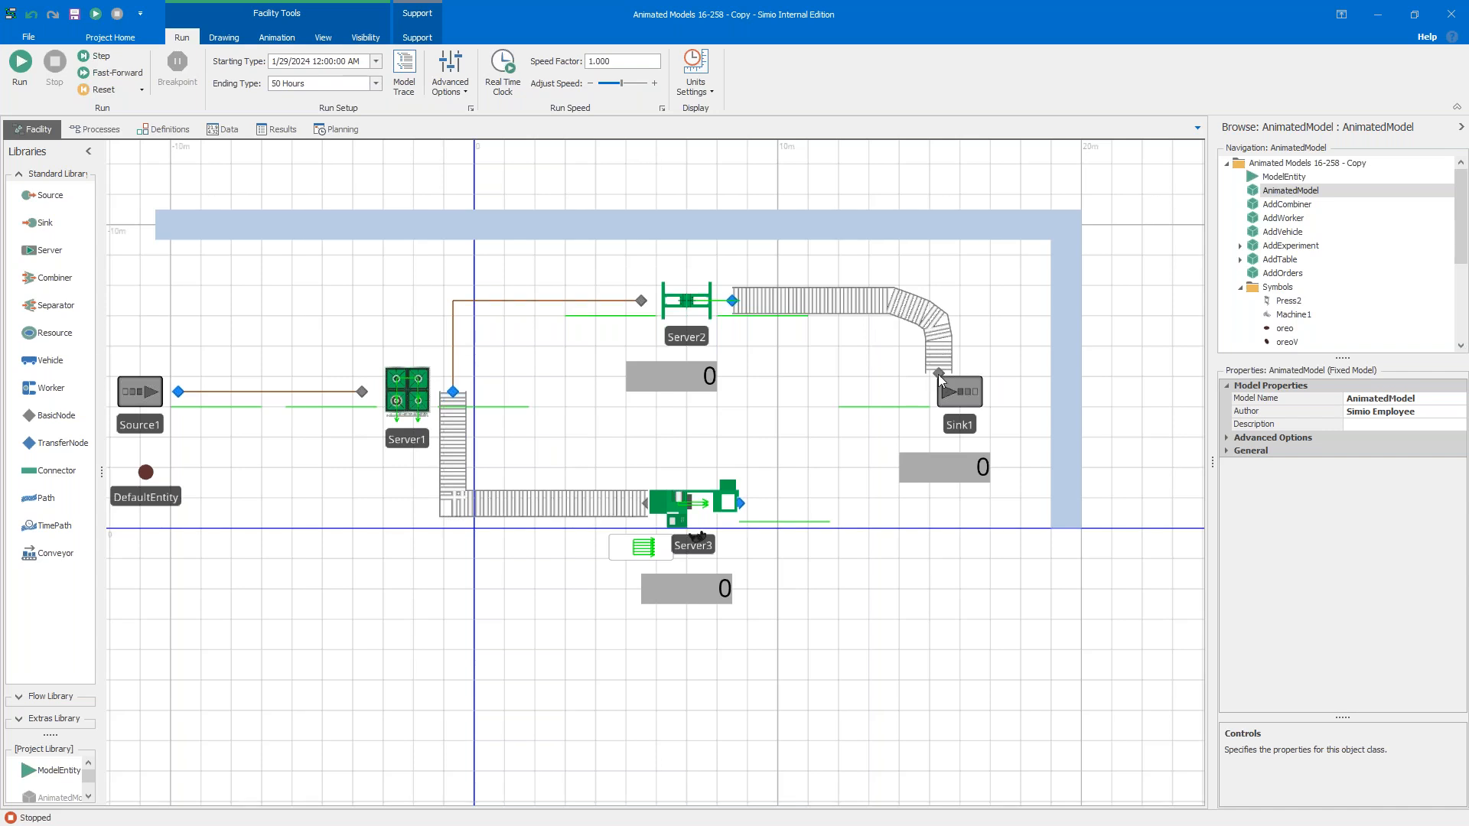
click(626, 503)
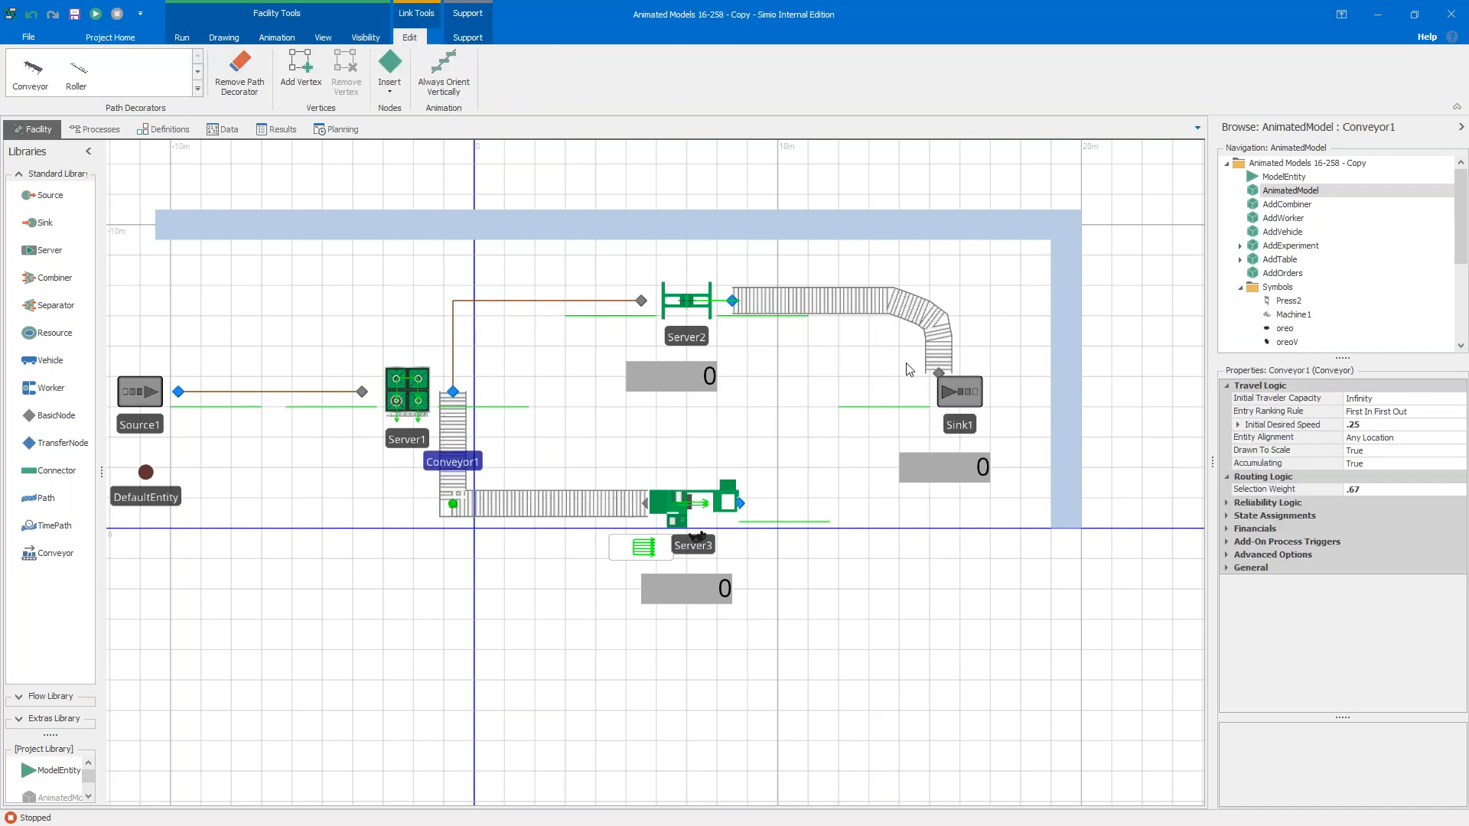
click(913, 328)
key(Delete)
Step: Move Sink1 and its status label down to the open area below the walled facility
drag(971, 574, 970, 521)
scroll(971, 521, down, 2)
drag(962, 417, 1006, 663)
click(948, 449)
drag(948, 448, 1087, 682)
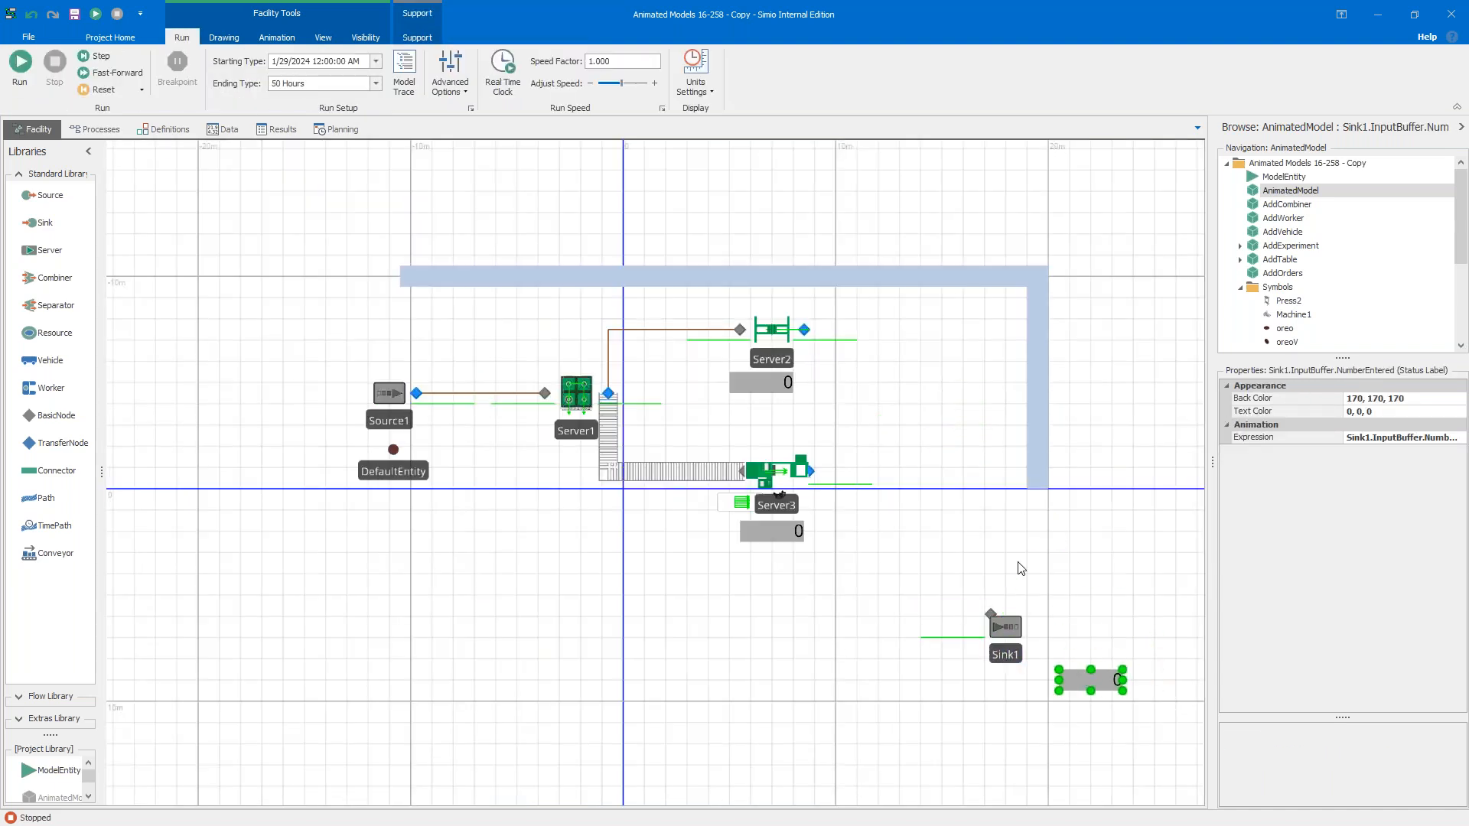
Step: Place a Combiner inside the walls, to the right of Server2
click(933, 394)
scroll(935, 405, up, 3)
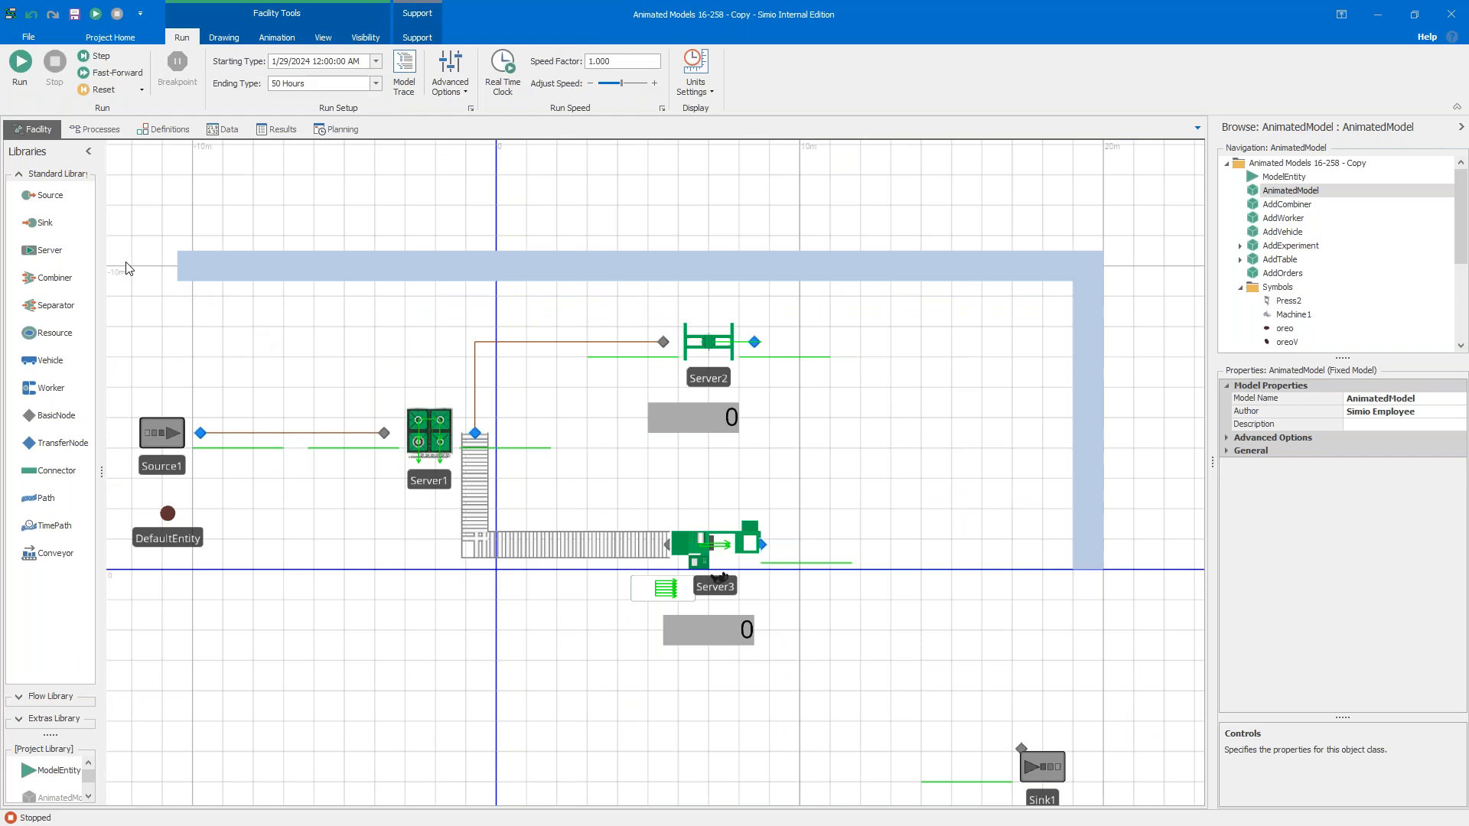
drag(48, 278, 938, 350)
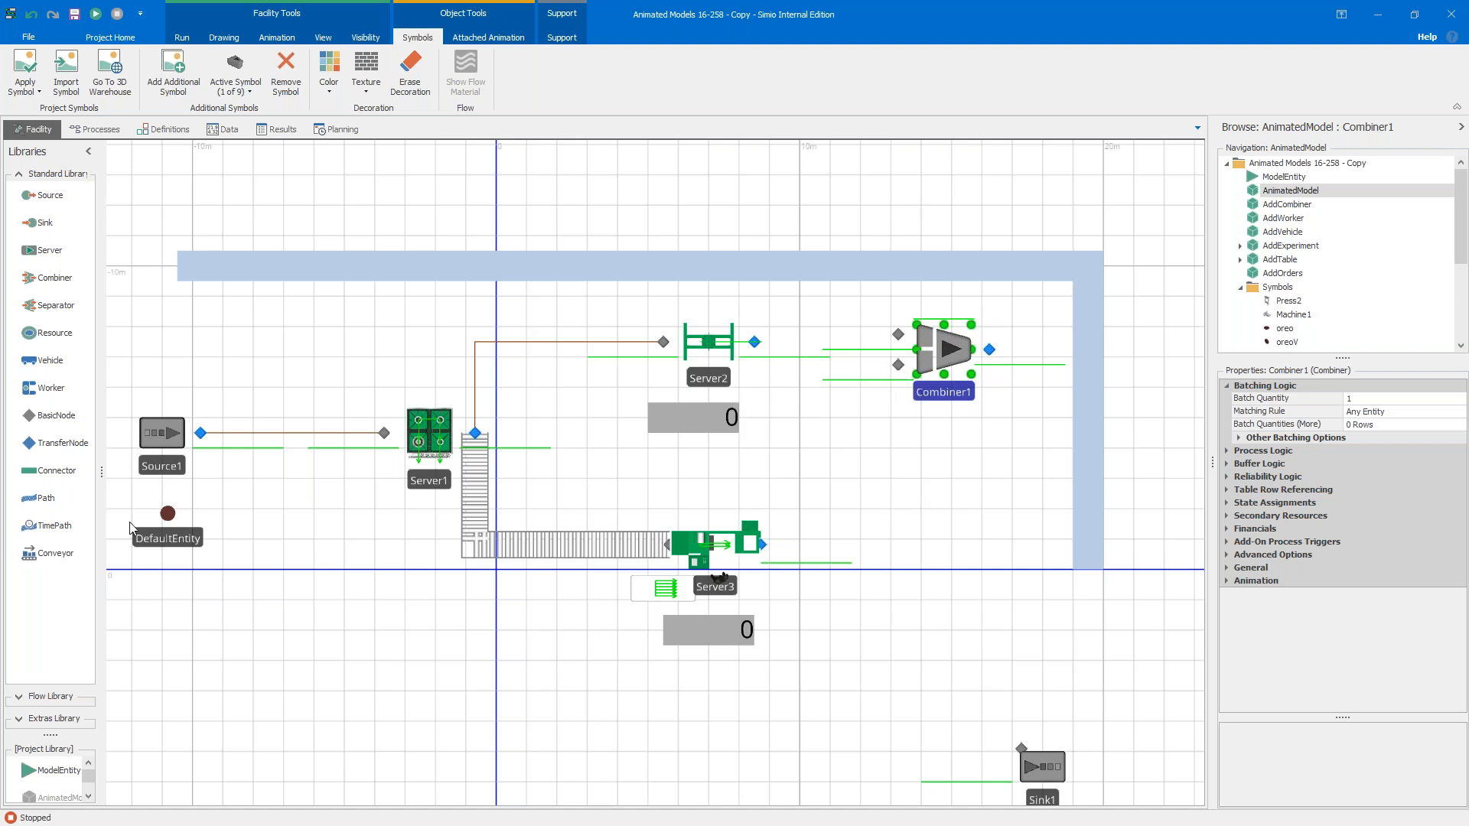
click(52, 499)
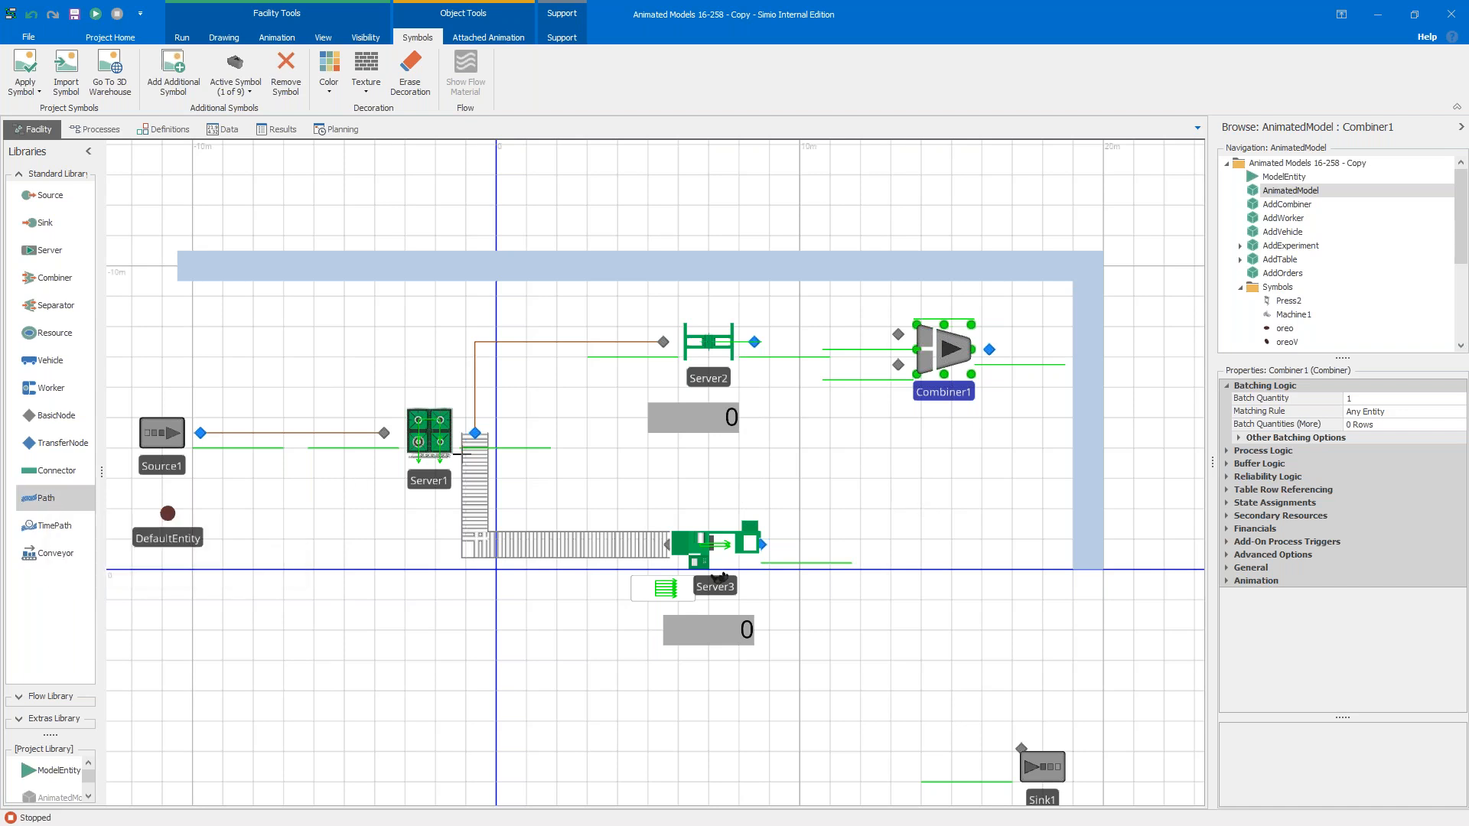
key(Escape)
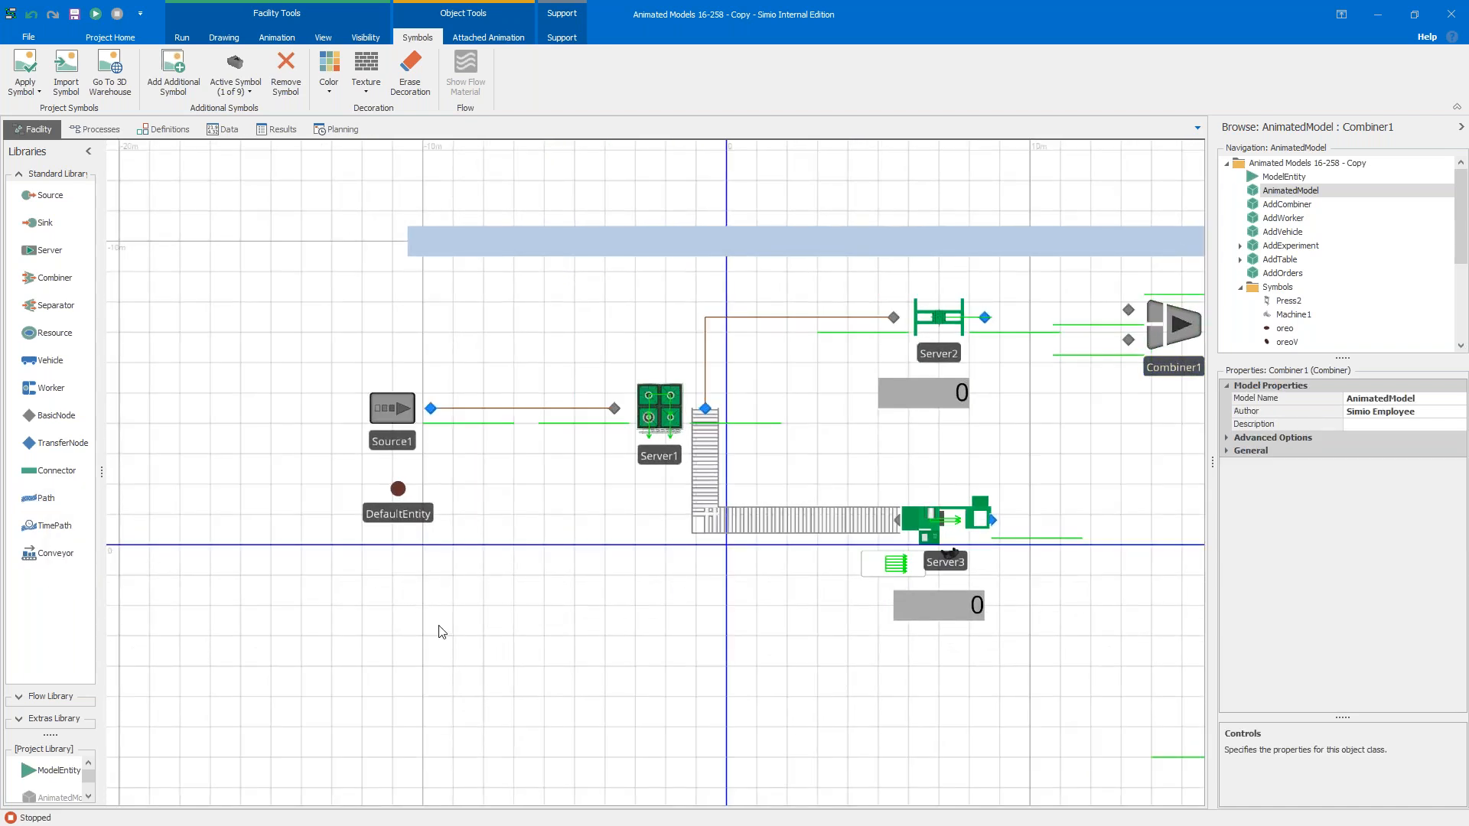
drag(604, 639, 380, 624)
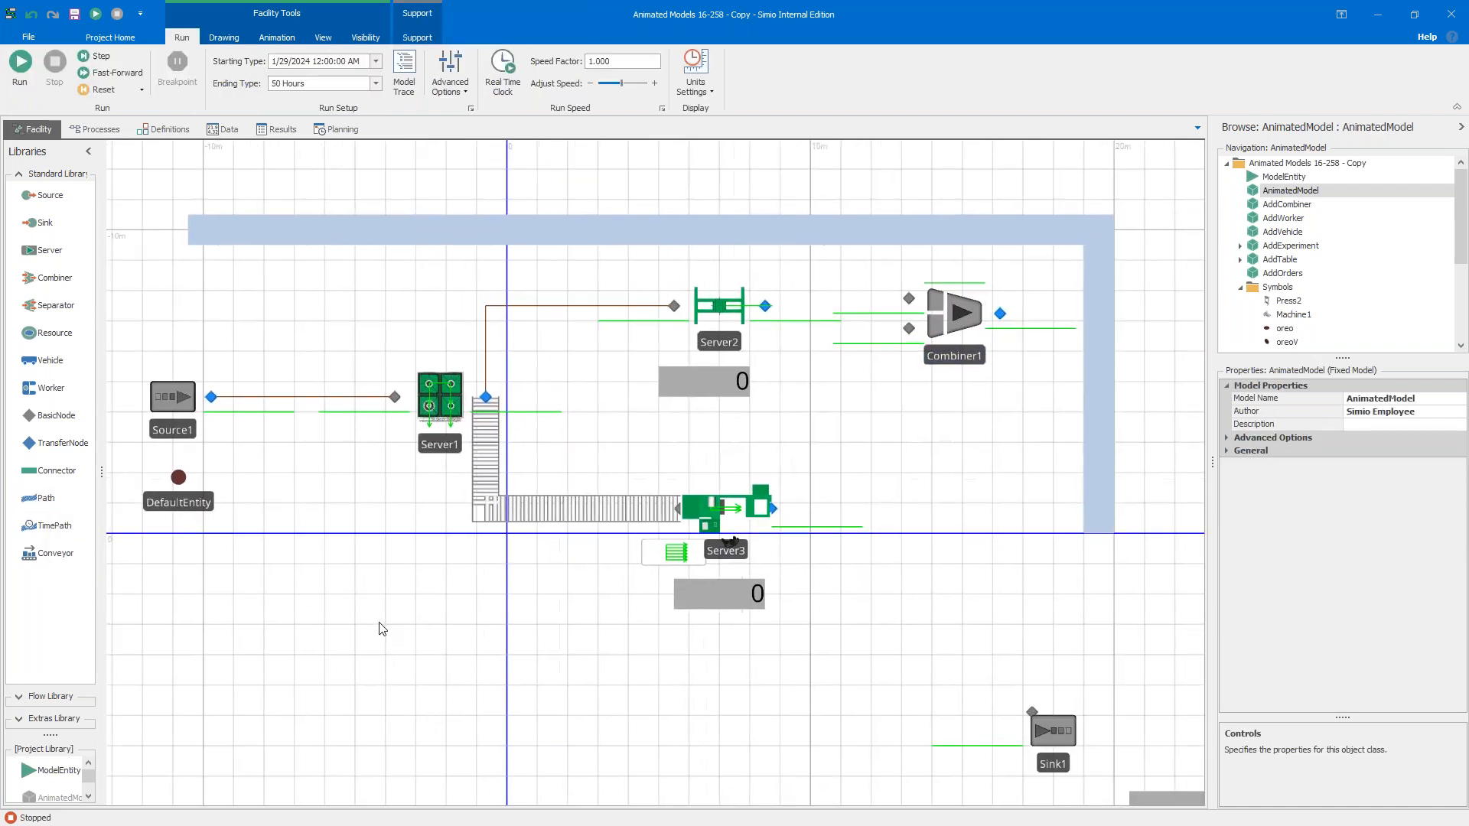
click(71, 477)
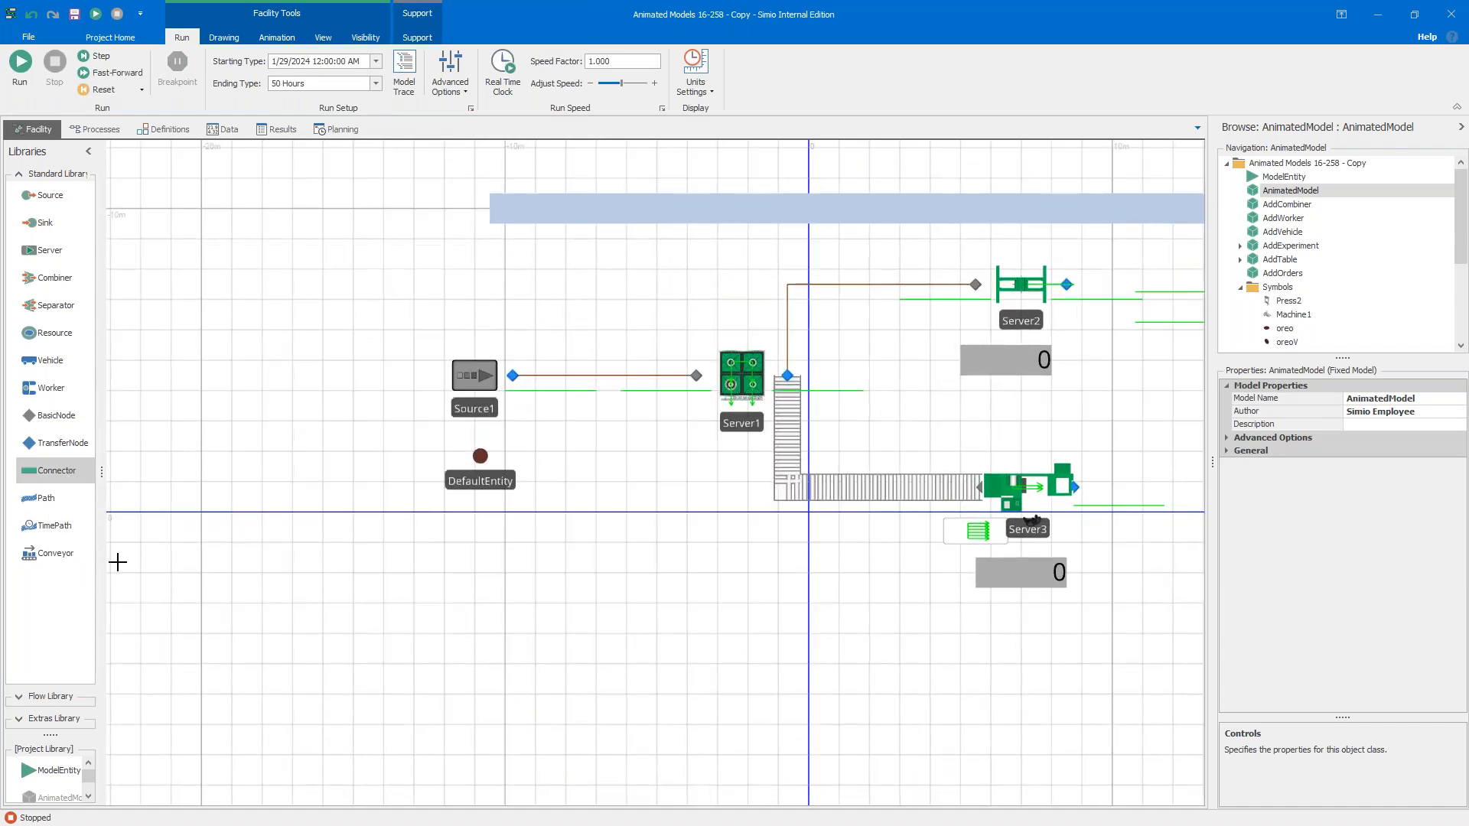
key(Escape)
drag(505, 630, 172, 597)
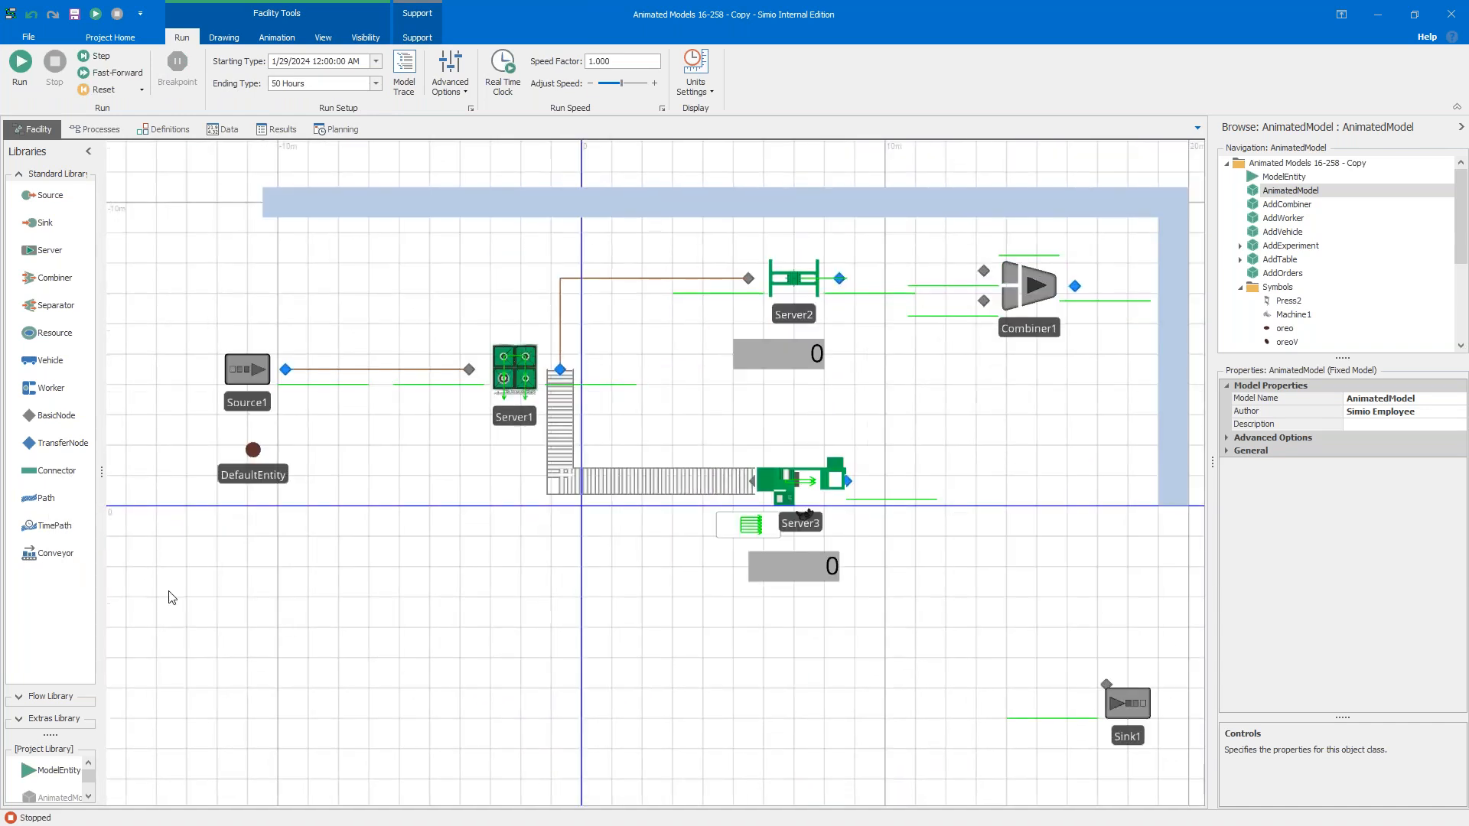
Step: Connect the outputs of Server2 and Server3 to the Combiner's lower (member) input node with conveyors
click(67, 557)
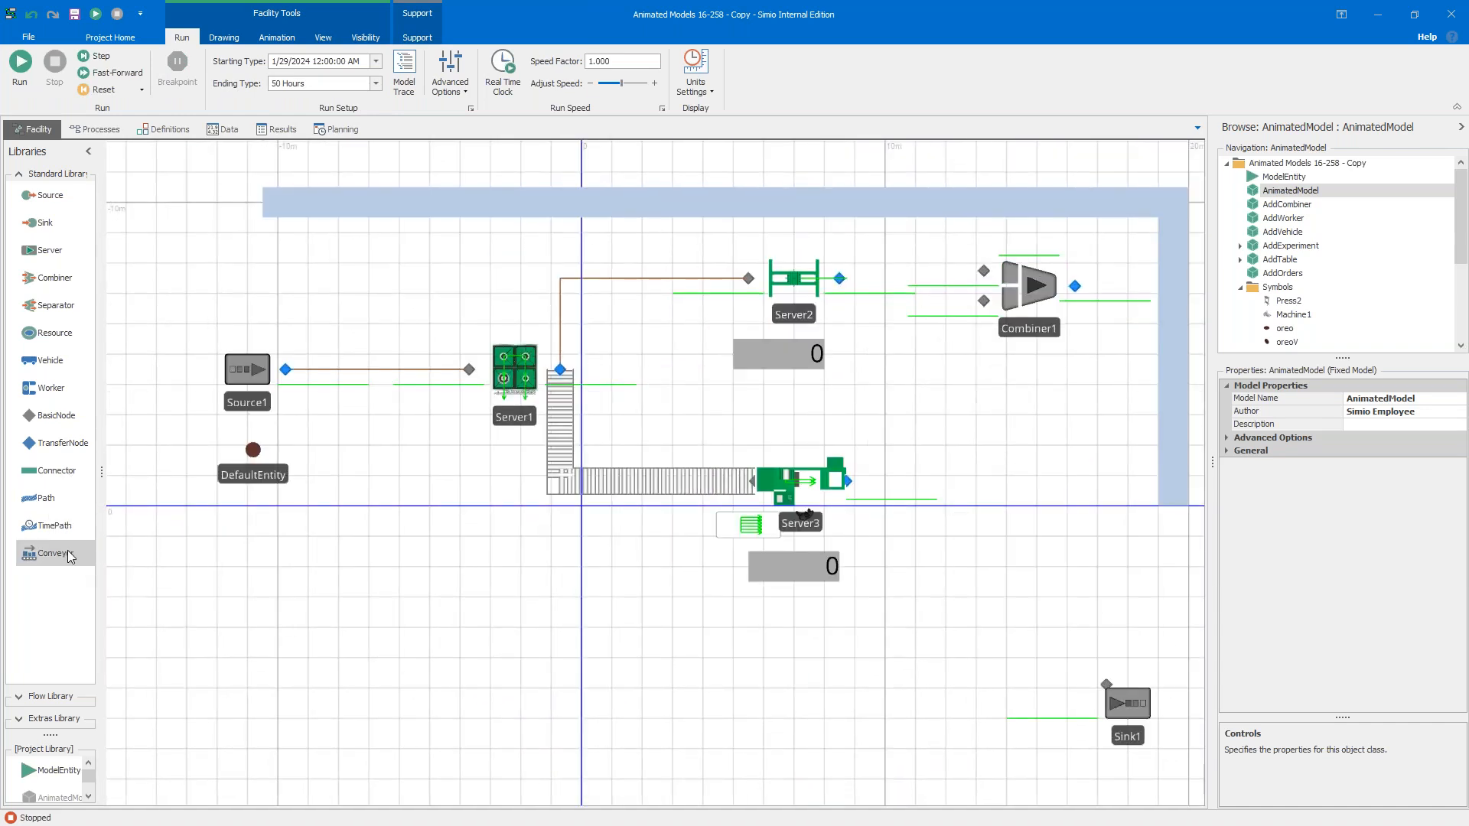
click(840, 277)
click(983, 299)
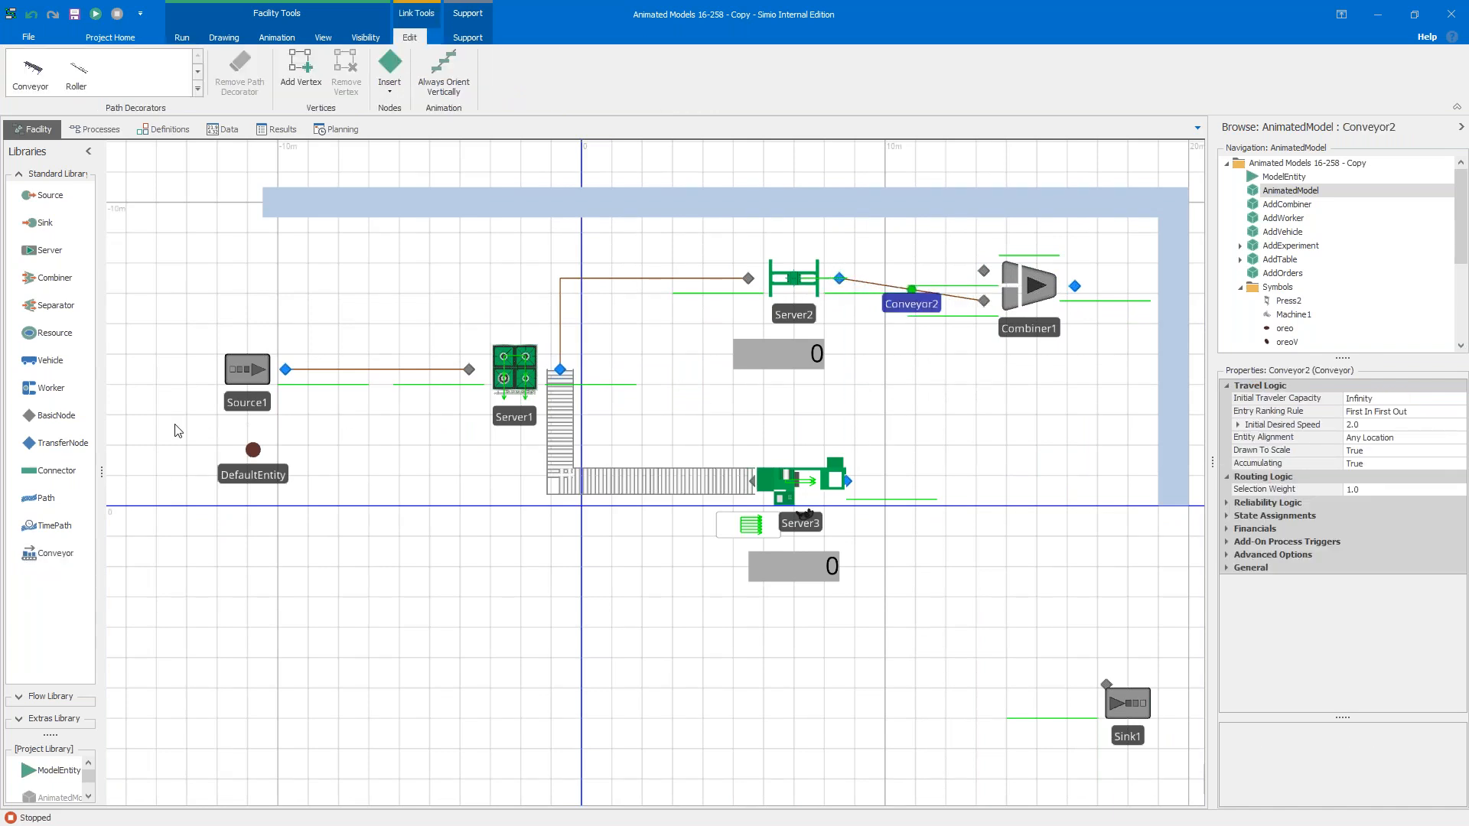
click(68, 549)
click(848, 480)
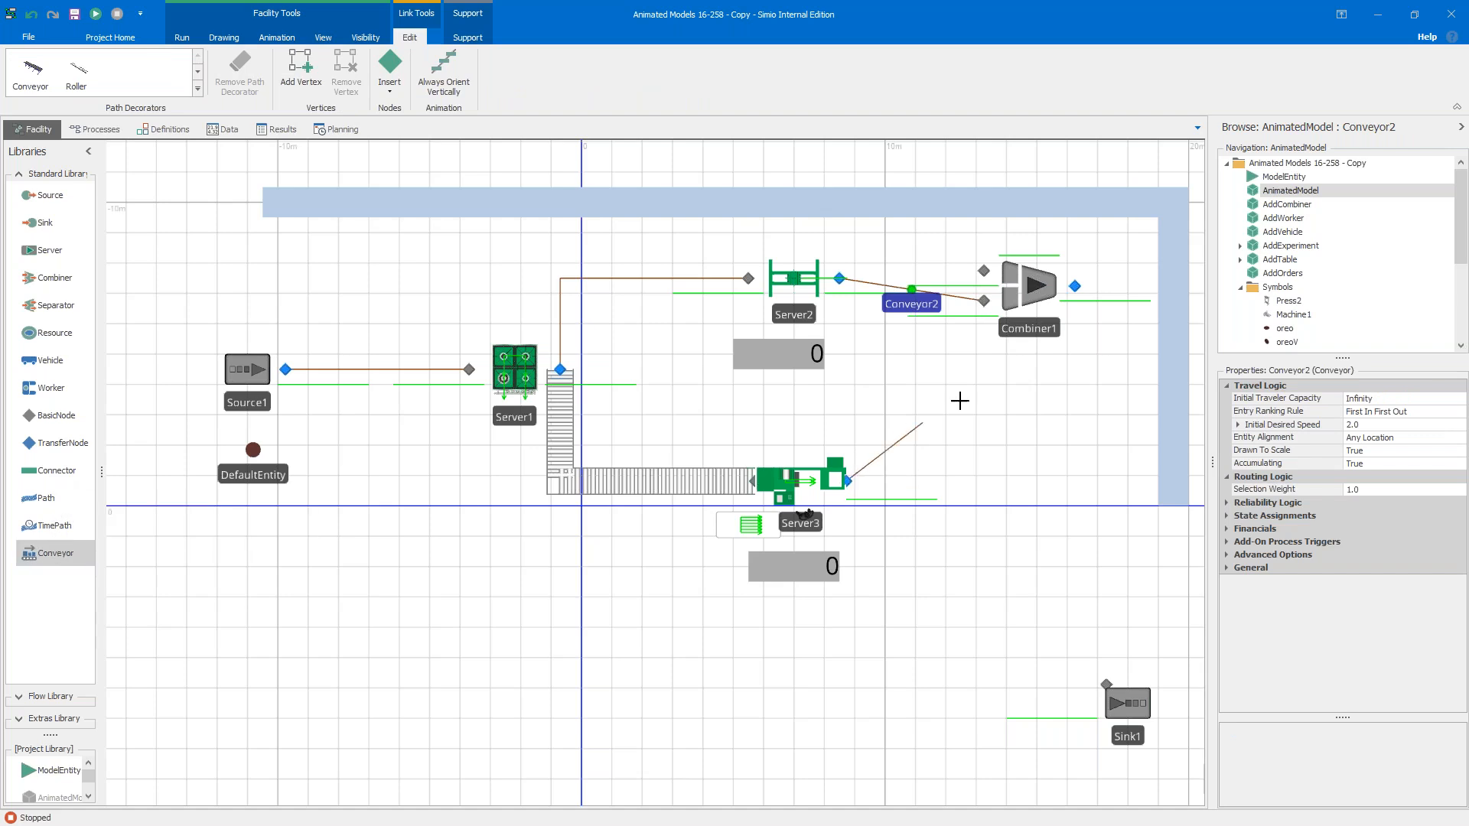
click(985, 301)
drag(994, 417, 902, 476)
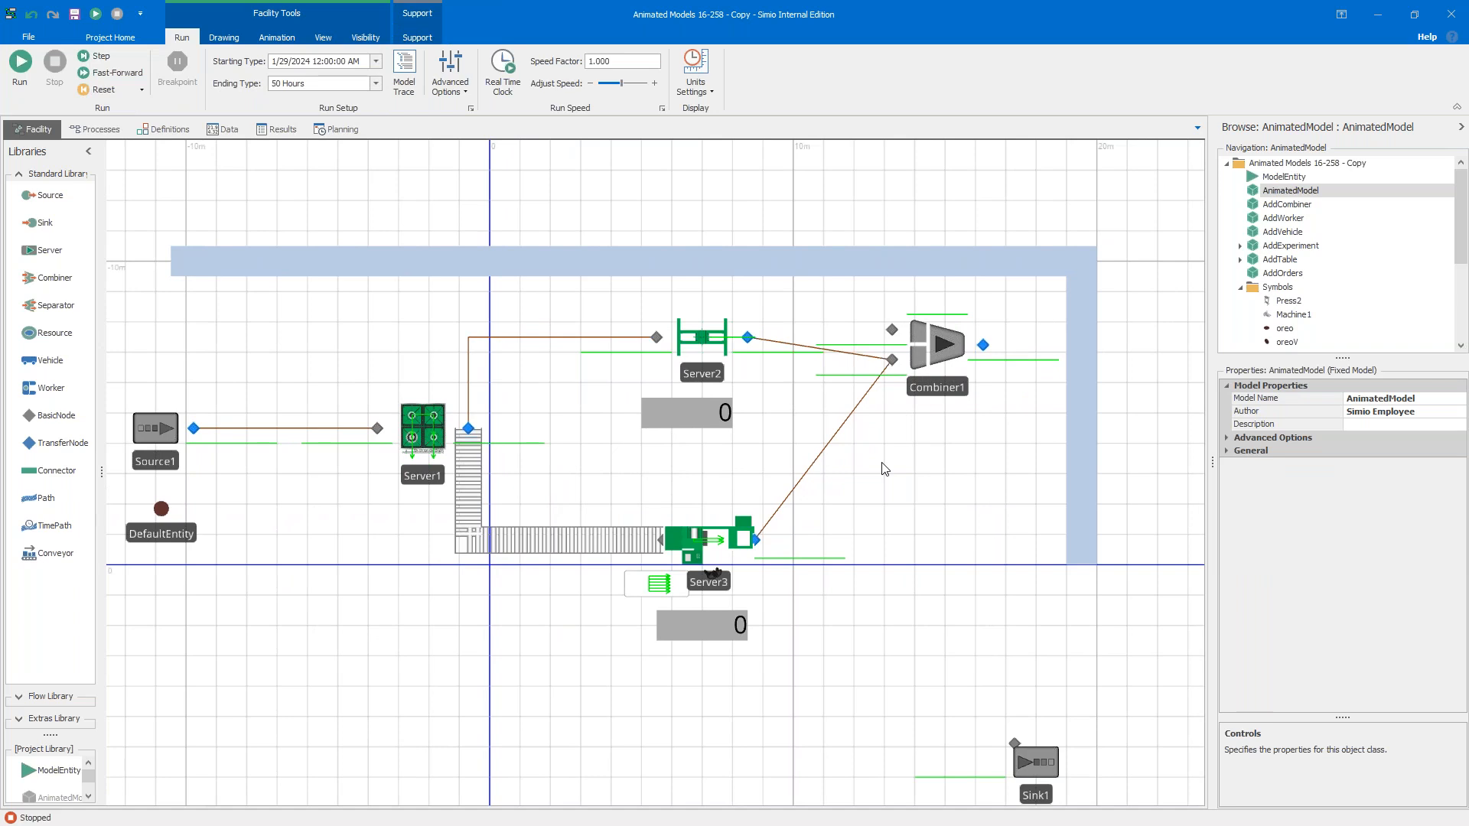
Step: Add a second Source above the upper wall and place a ModelEntity named Package beside it
drag(48, 196, 856, 234)
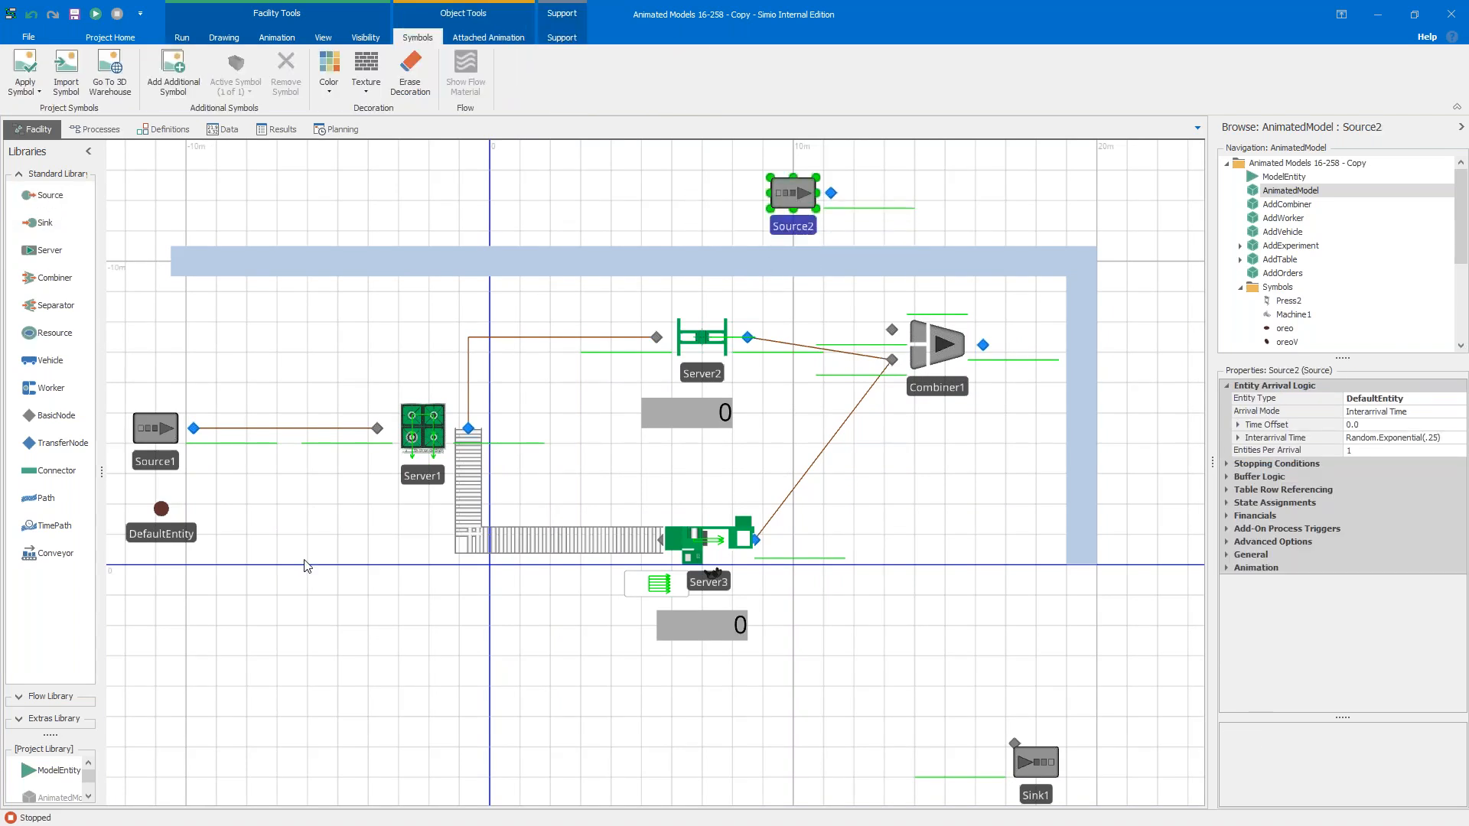
drag(68, 770, 660, 204)
double_click(705, 201)
text(Package)
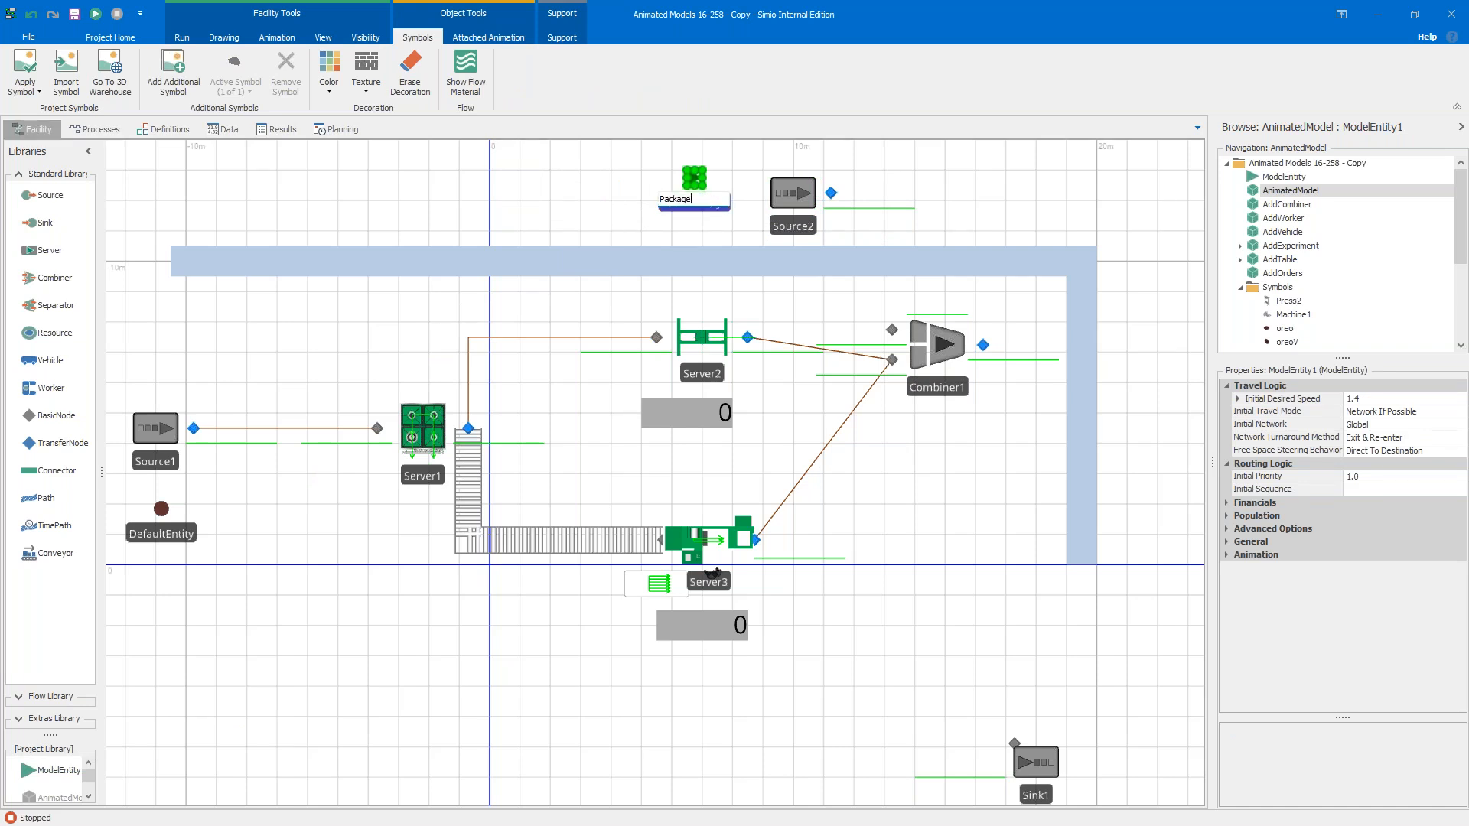
key(Return)
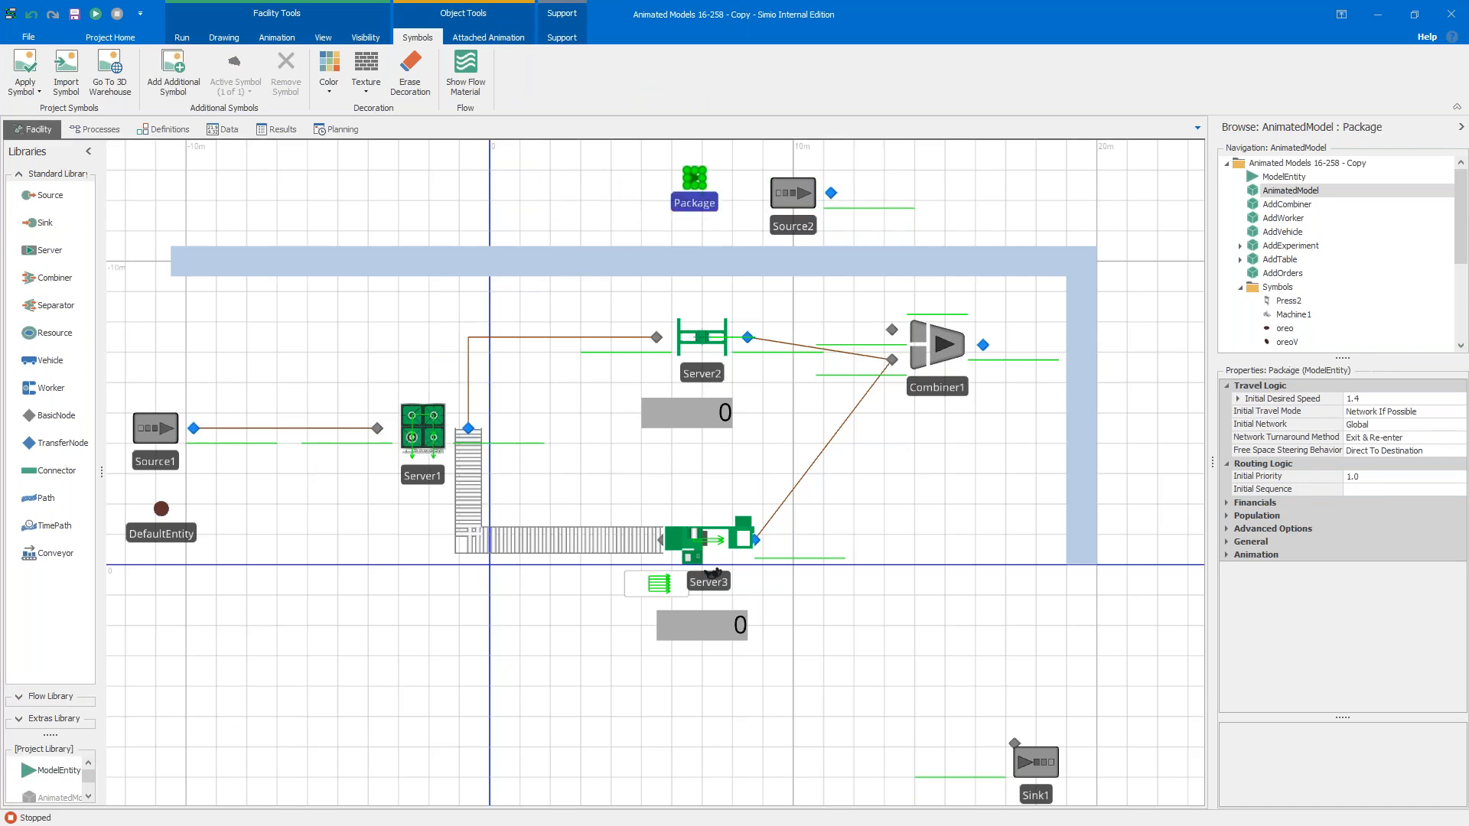
Step: Set the Entity Type of Source2 to Package
click(821, 196)
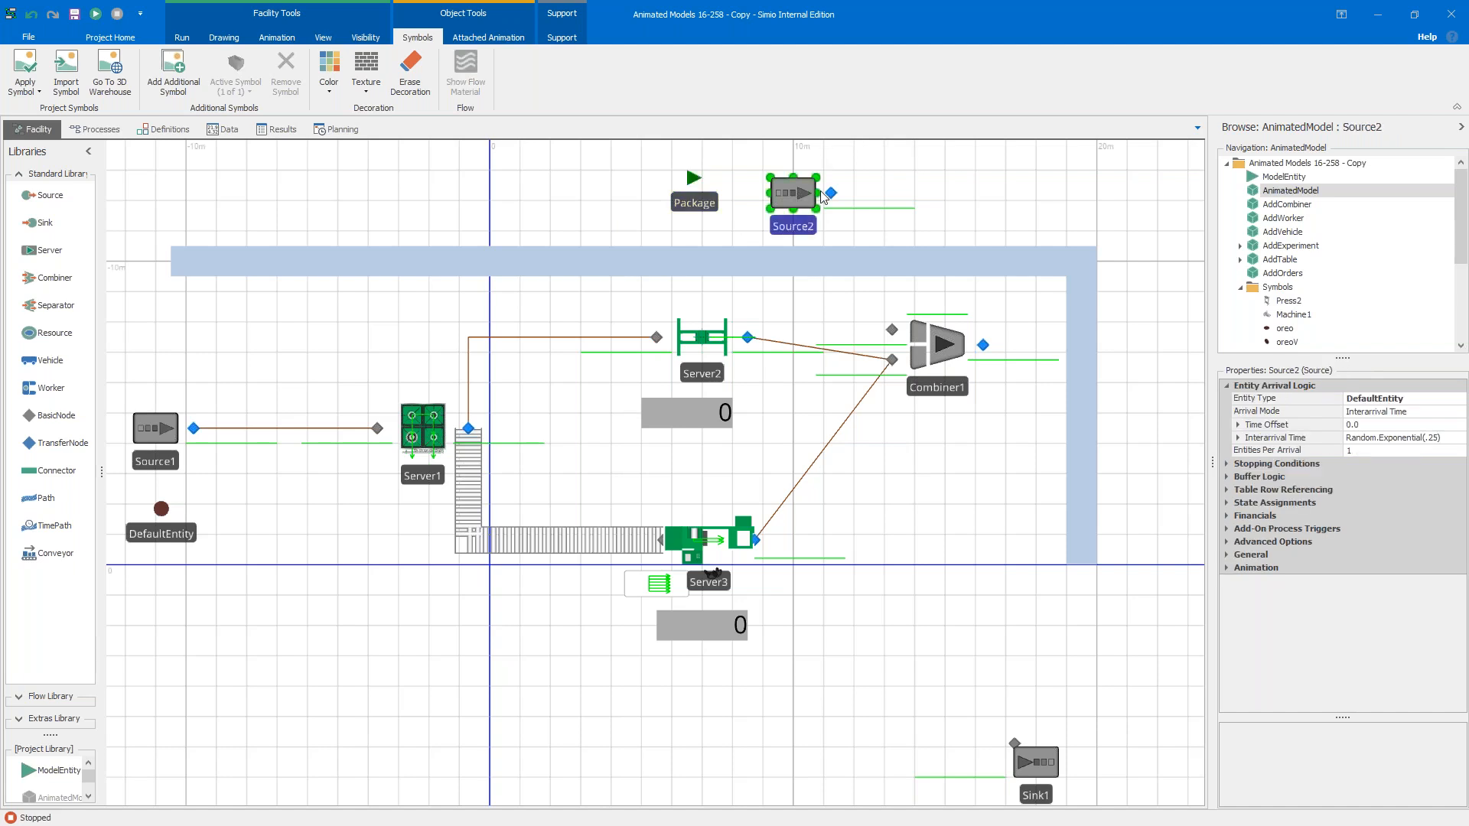
click(1436, 399)
click(1460, 398)
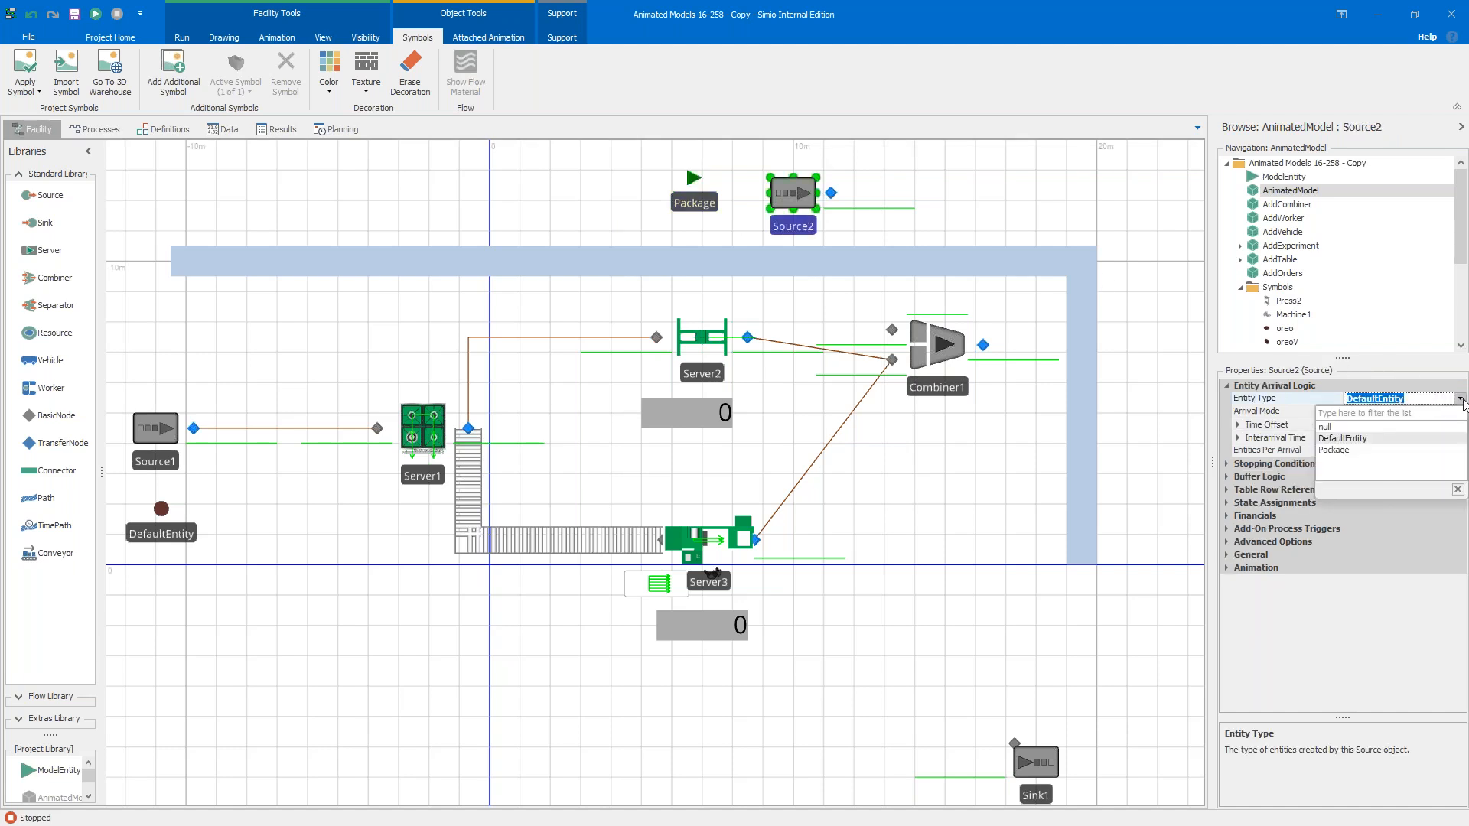
click(1349, 448)
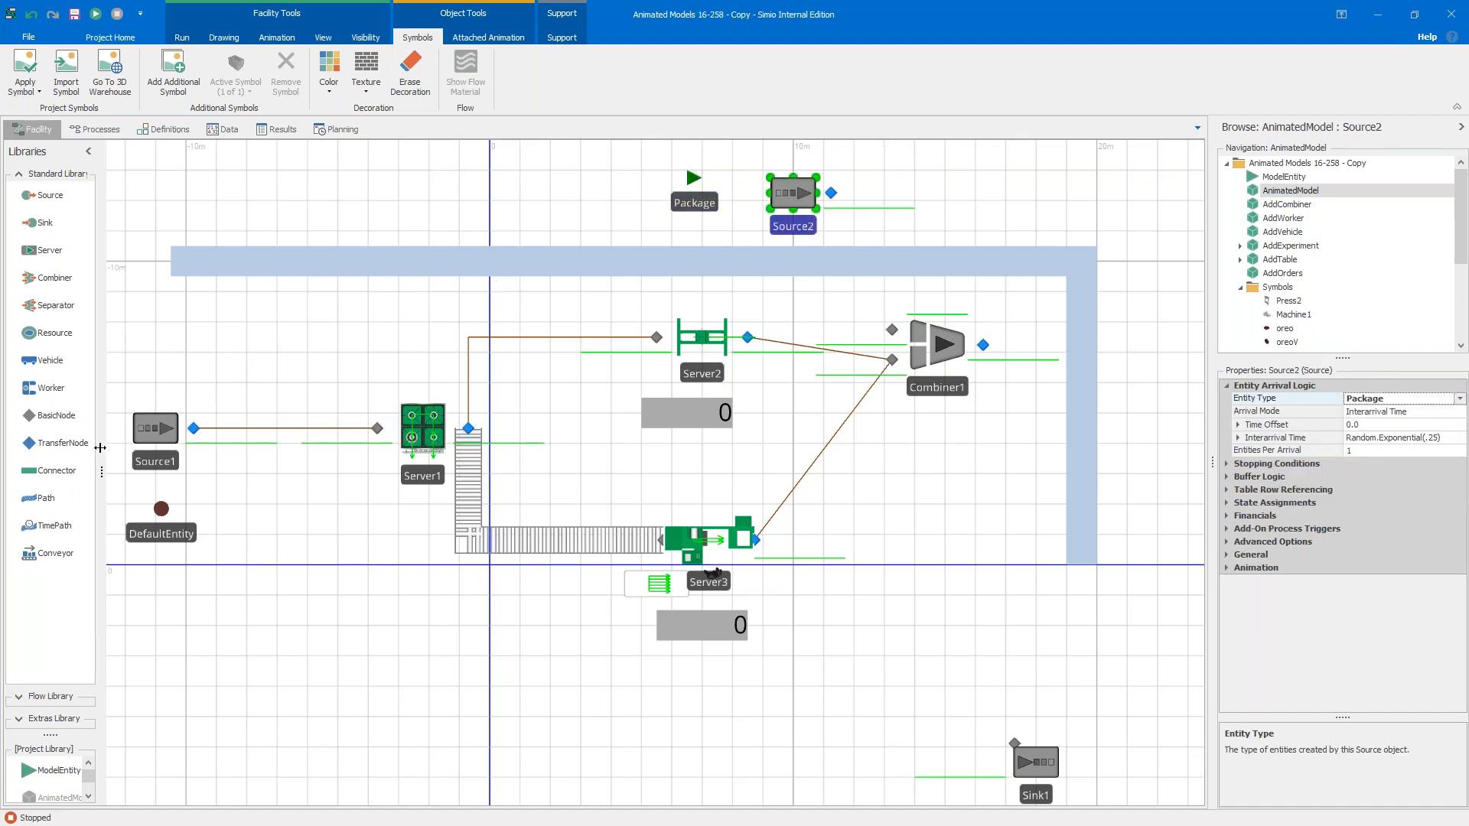
Step: Link Source2's output to the Combiner's upper (parent) input node with a Connector and set the Combiner's Batch Quantity to 6
click(75, 475)
click(831, 194)
click(892, 330)
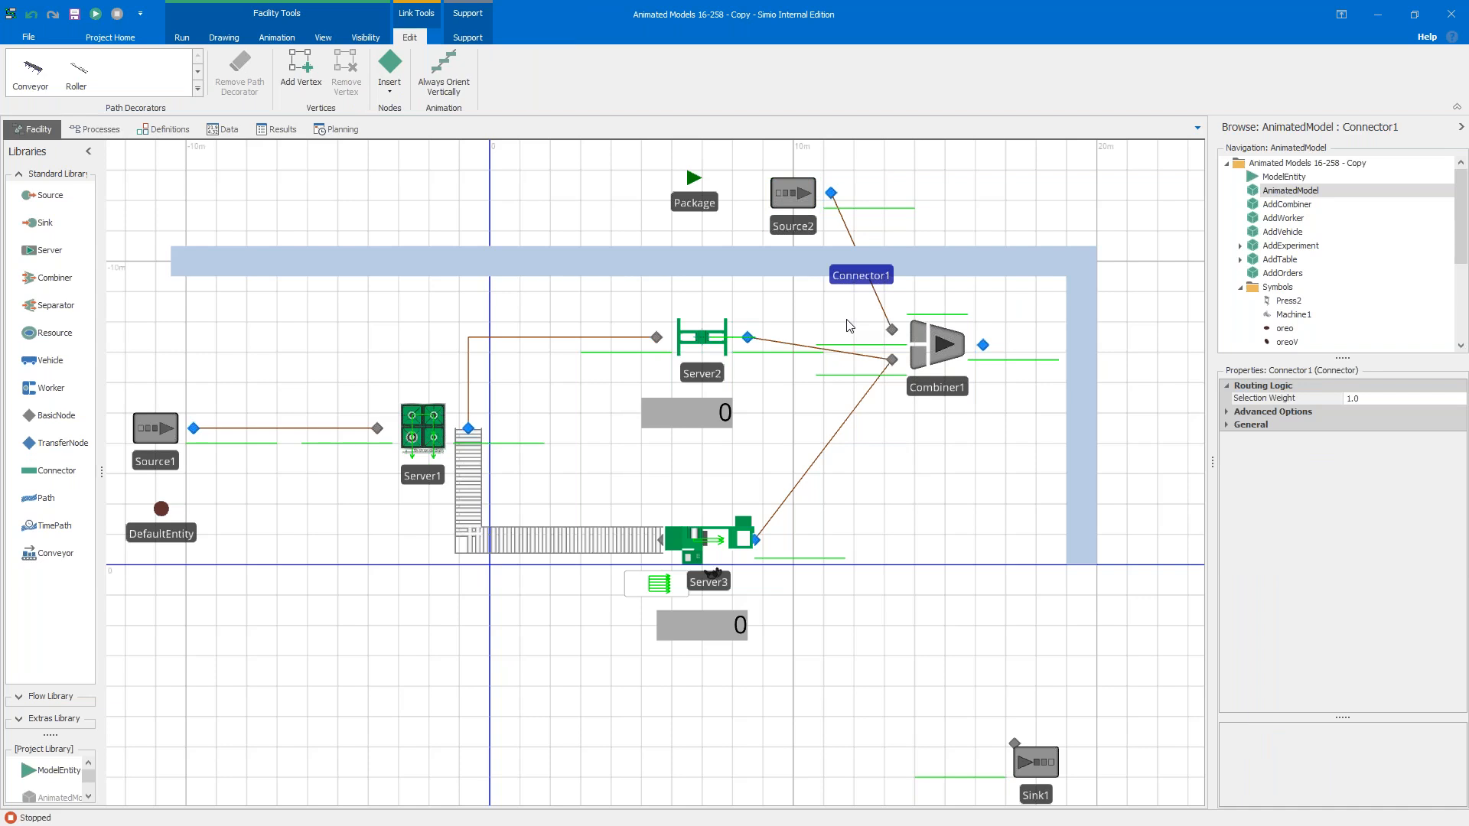
click(949, 343)
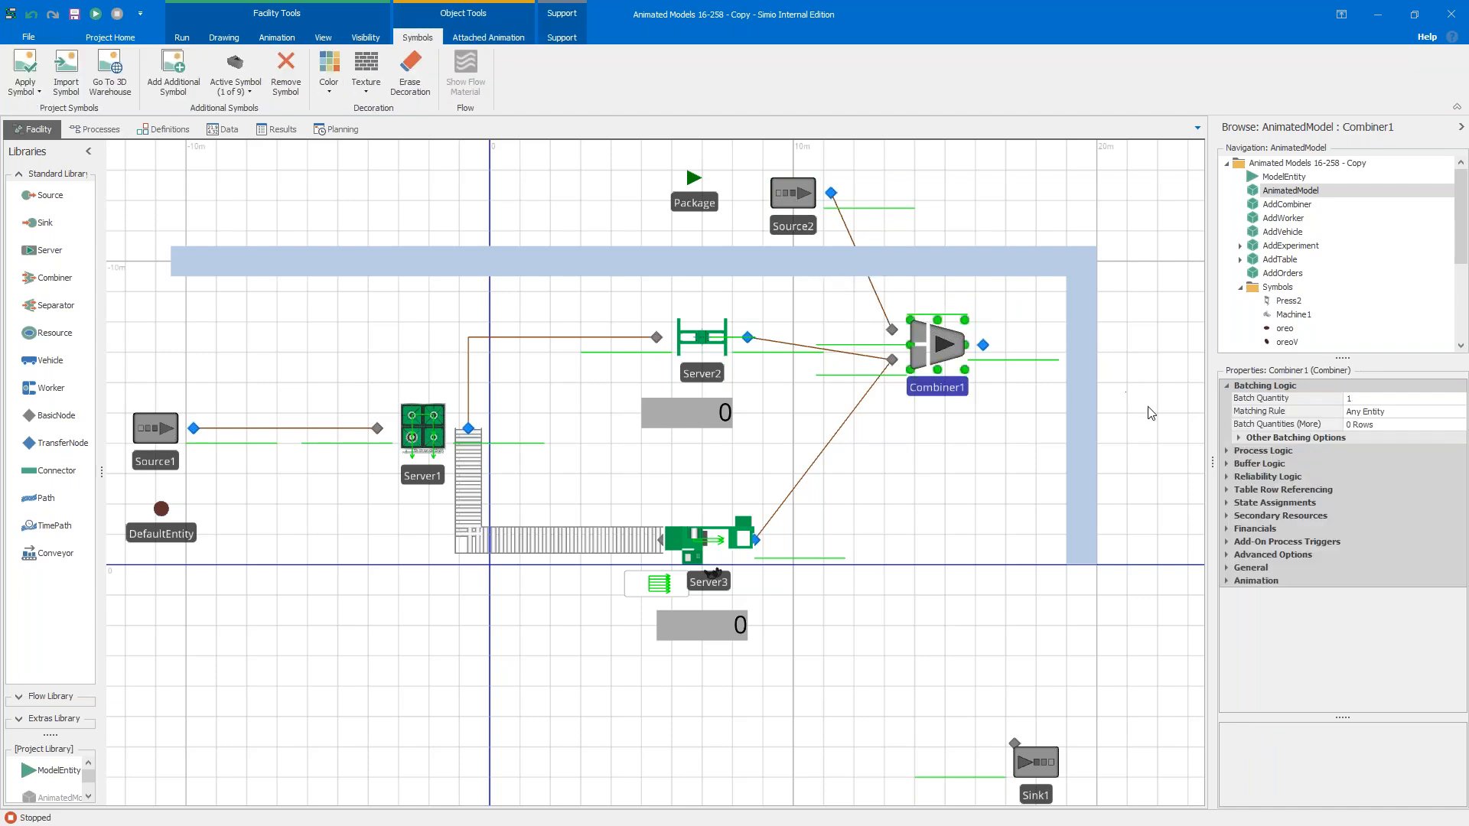
click(1255, 398)
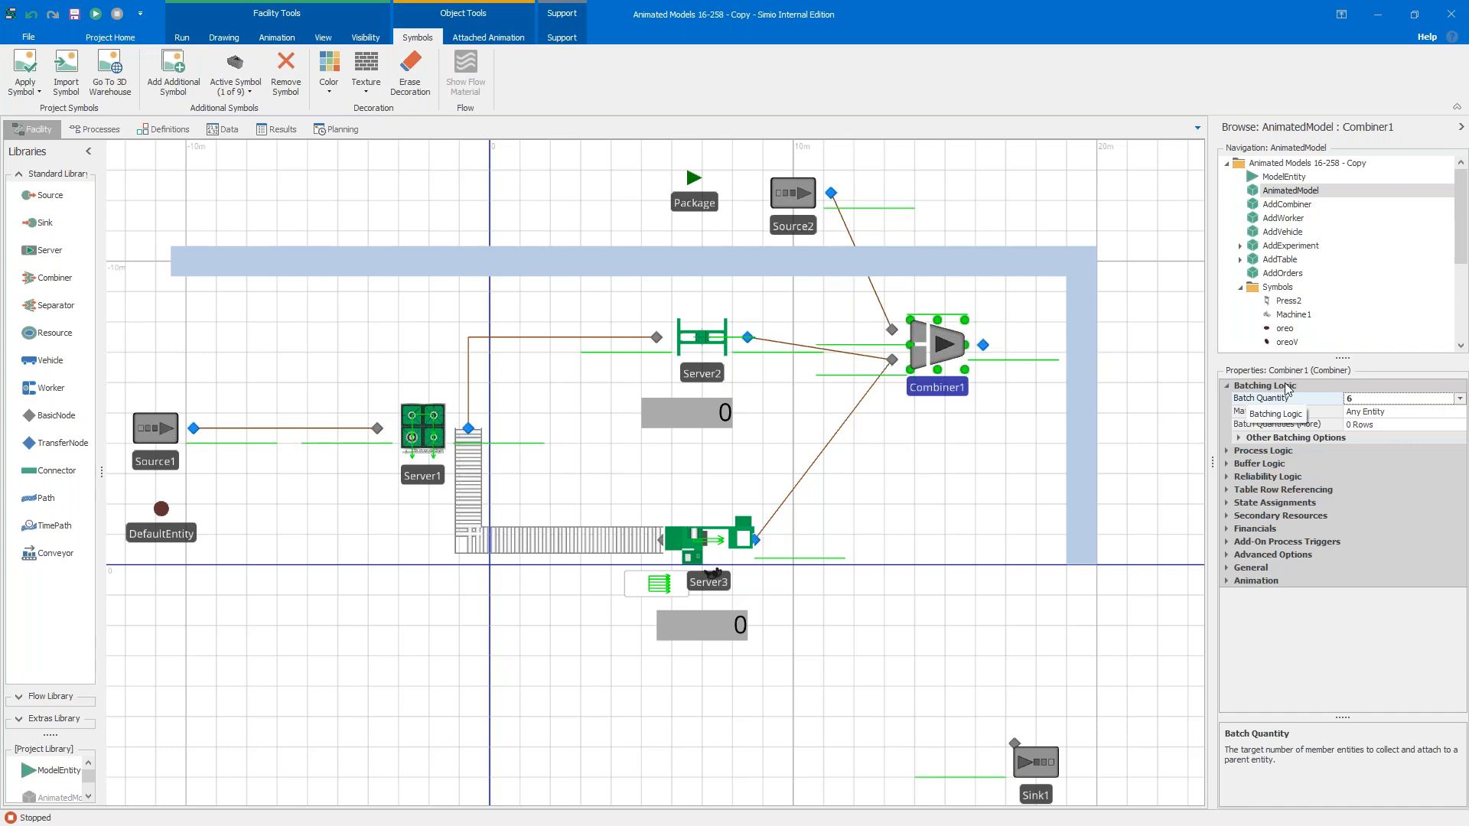
click(805, 197)
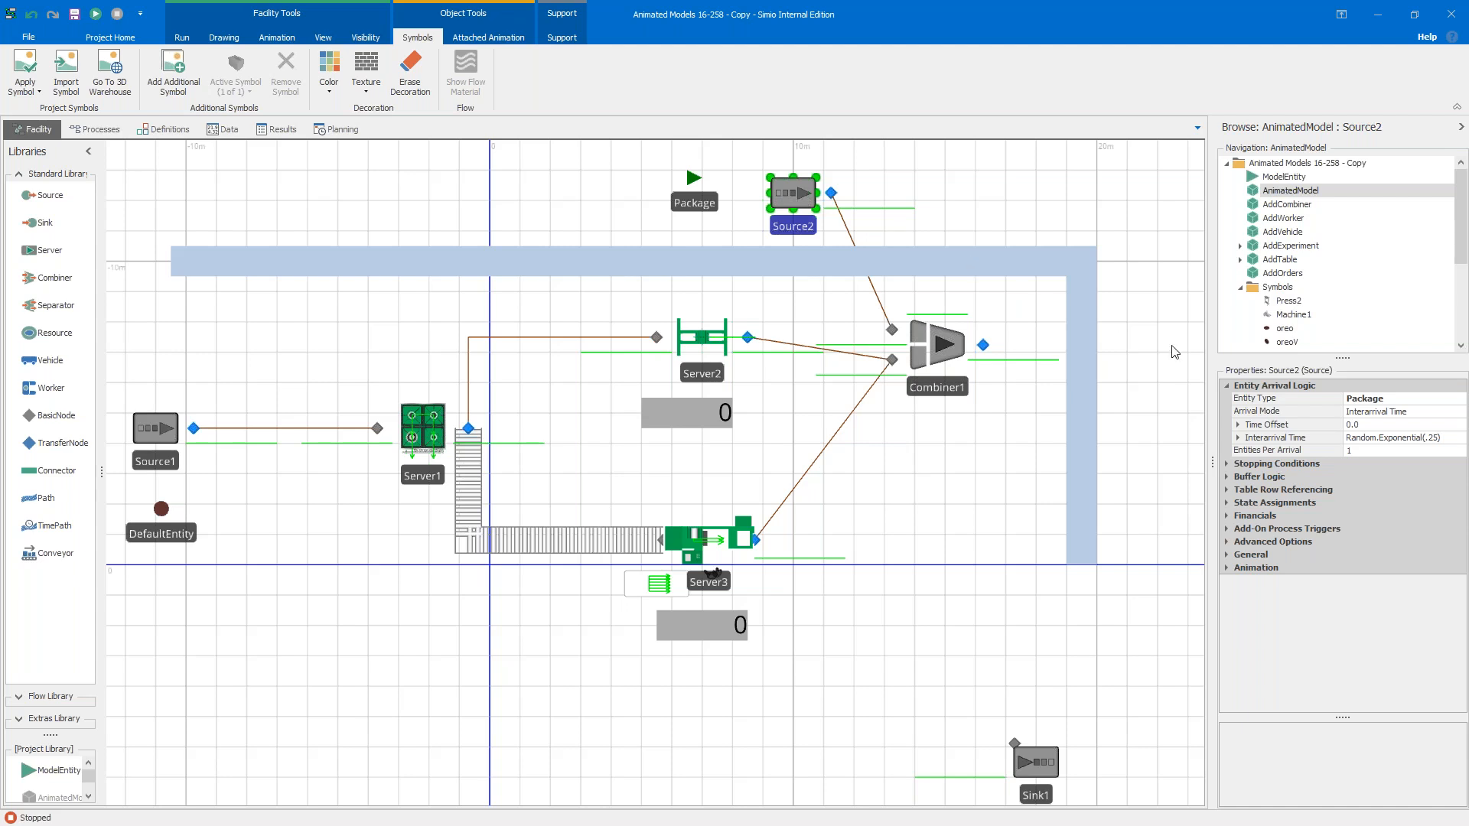
click(1393, 413)
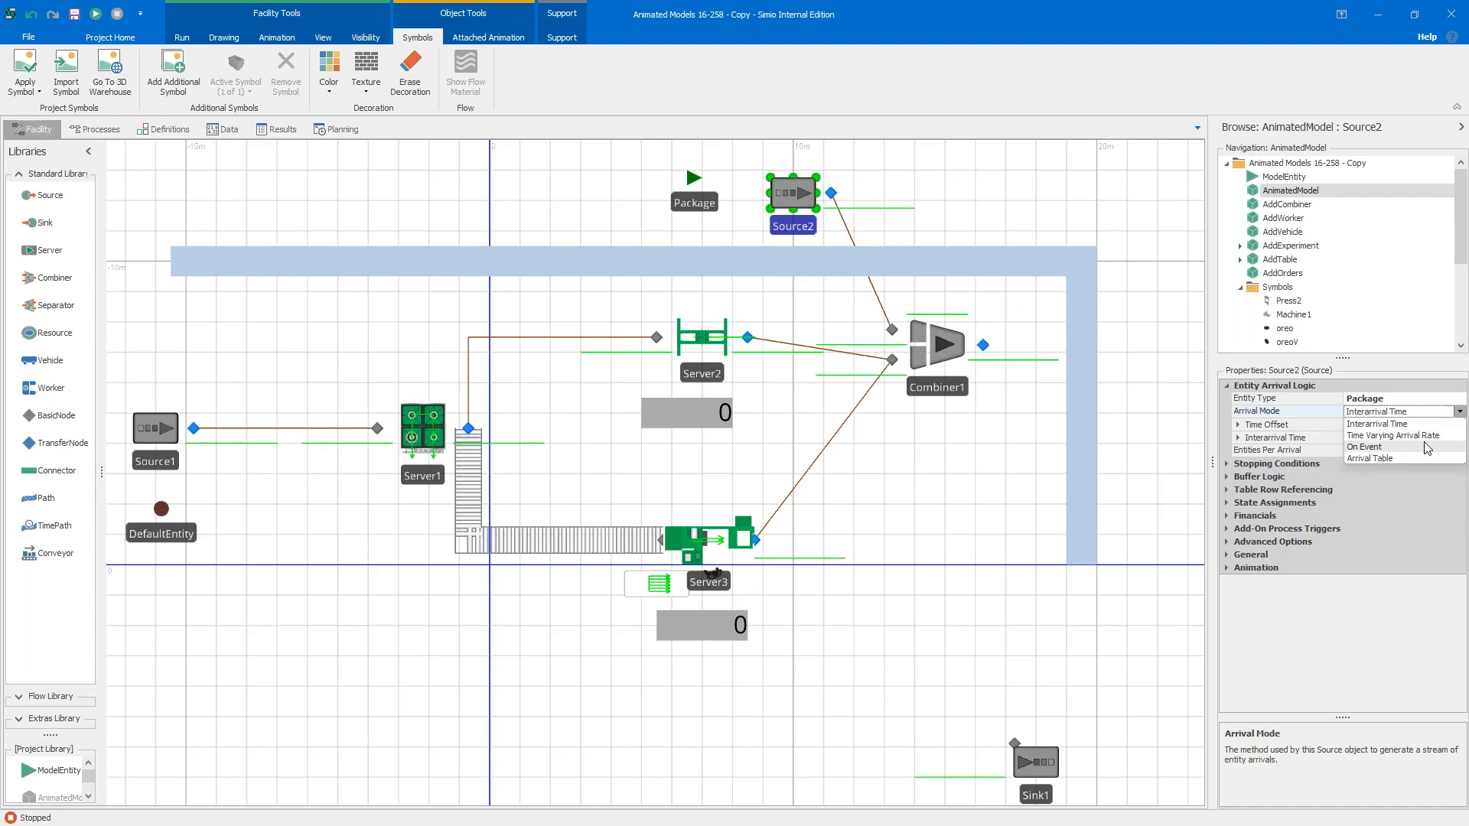
click(1365, 447)
click(1424, 438)
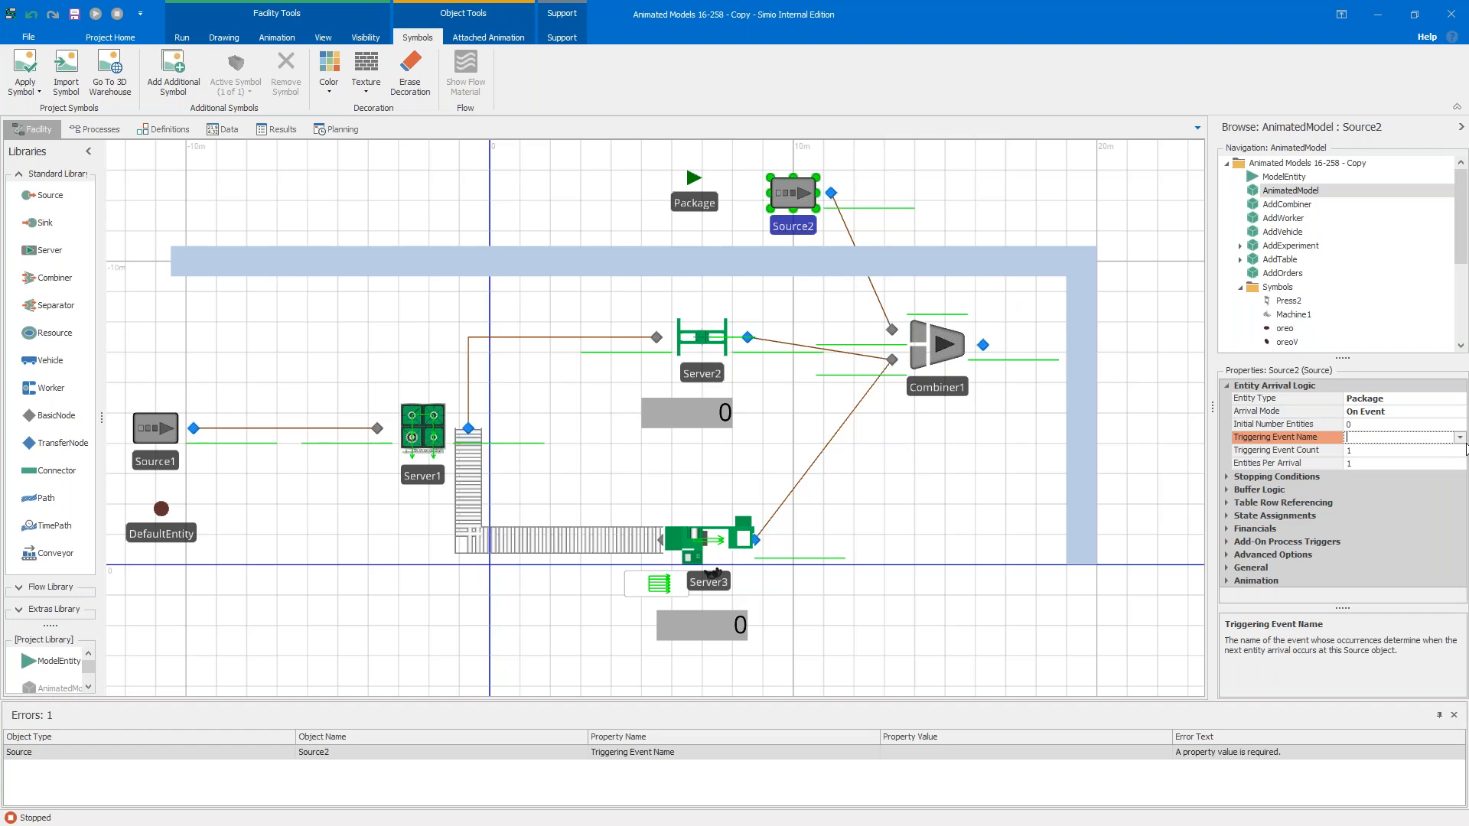
click(1460, 437)
drag(1318, 537, 1267, 720)
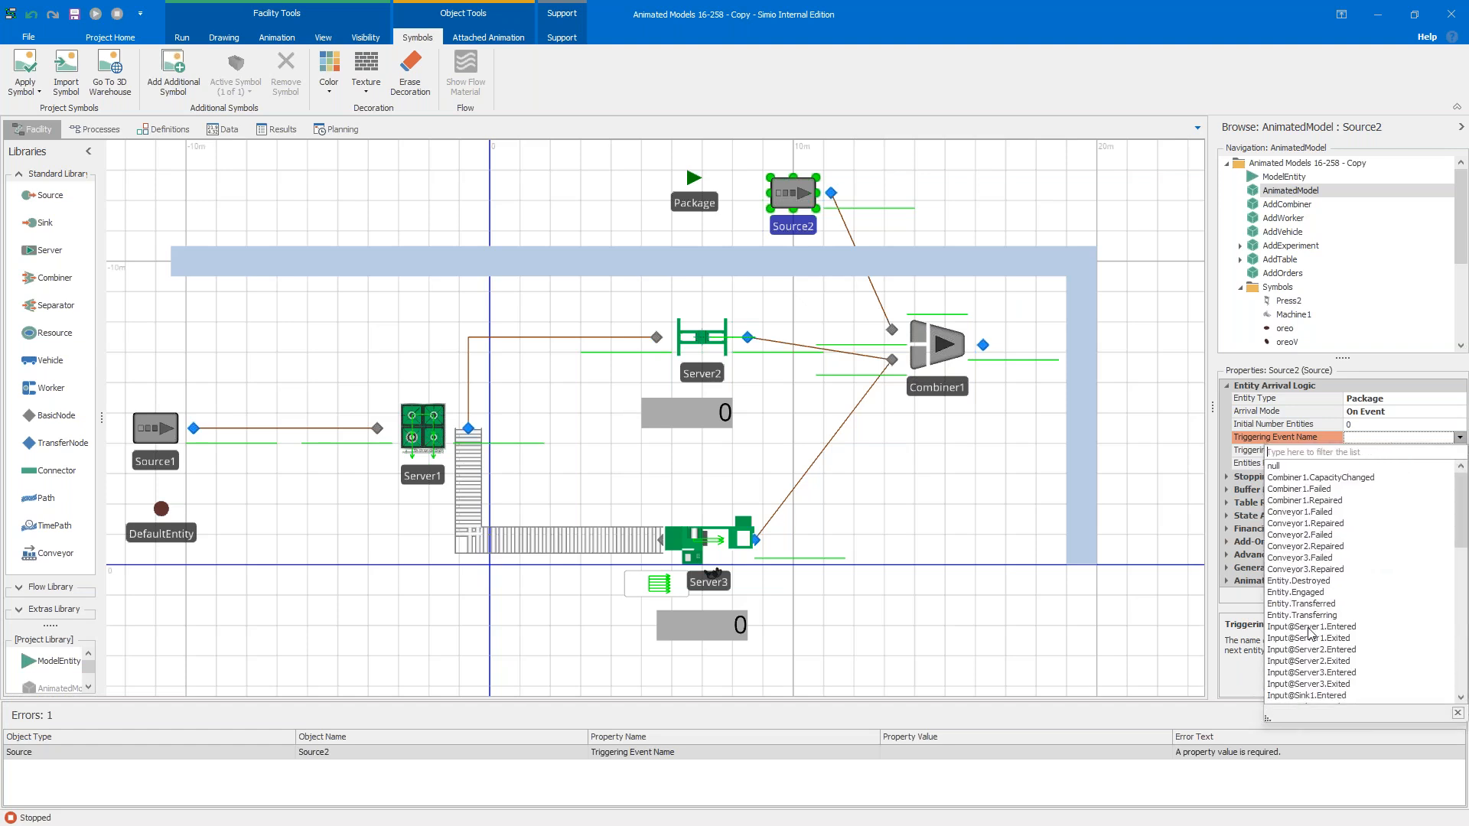
scroll(1311, 633, down, 5)
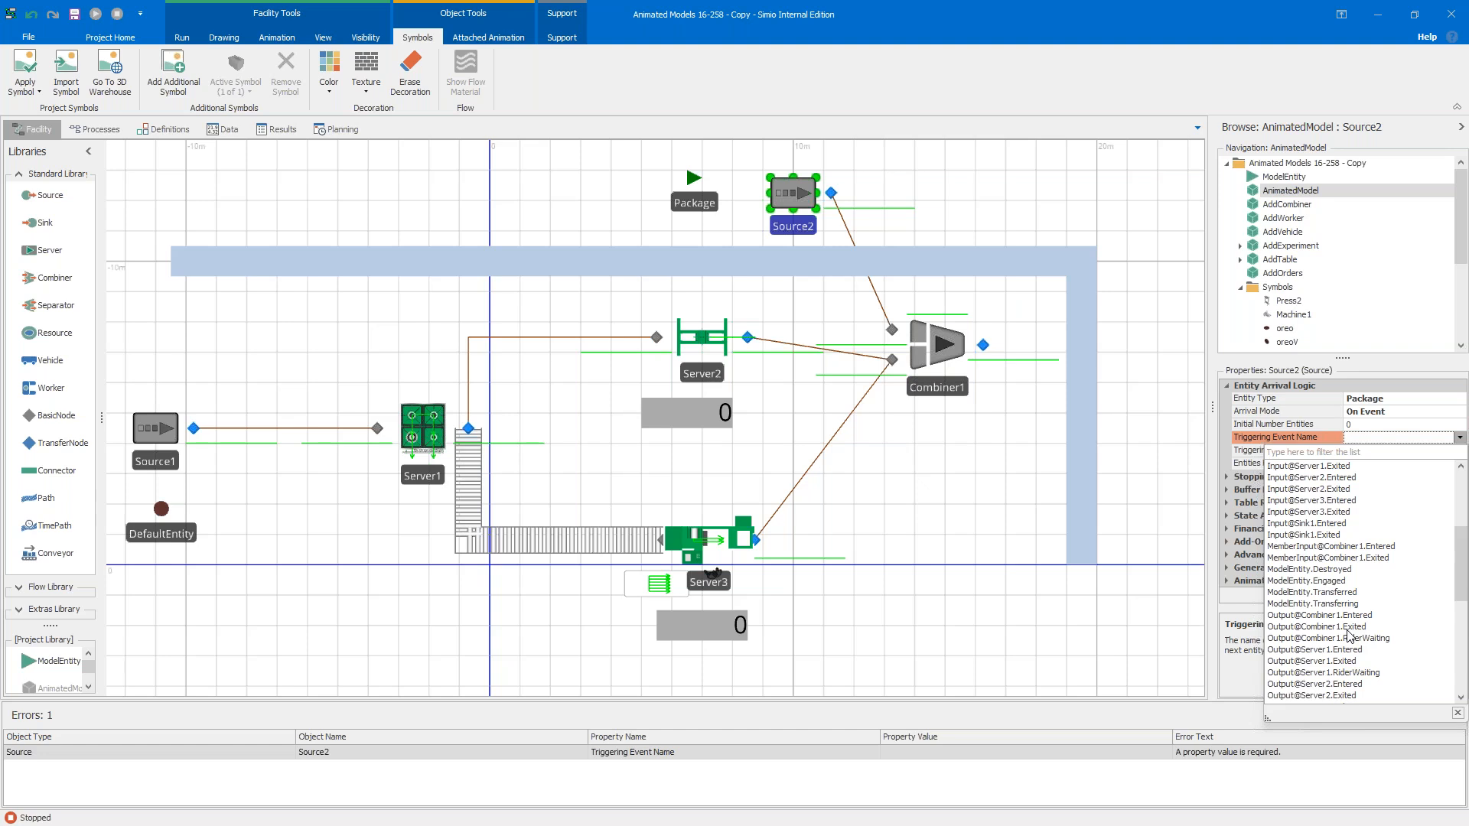
click(1348, 628)
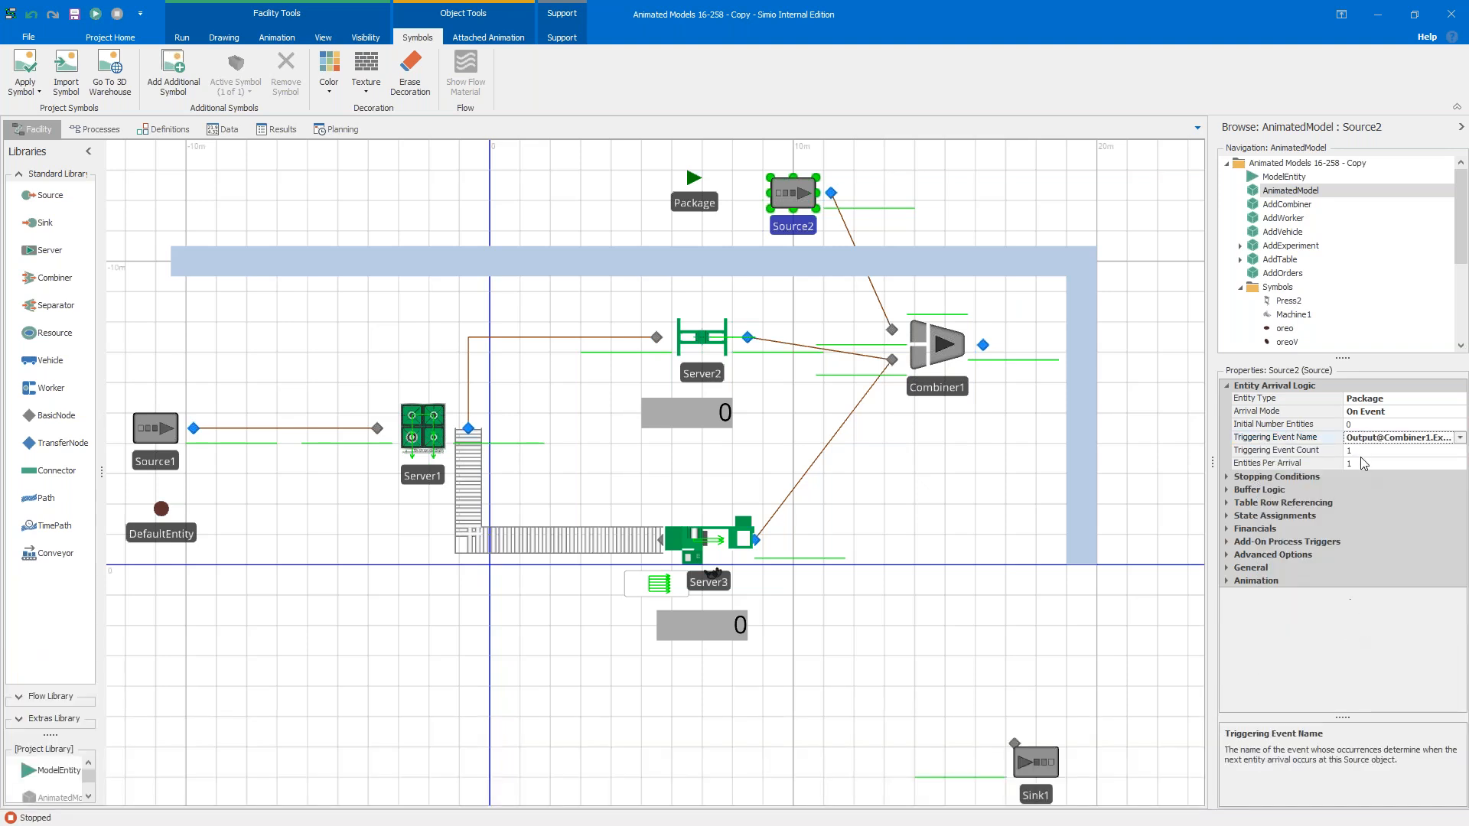
Step: Set Source2's Initial Number Entities to 1
click(1358, 426)
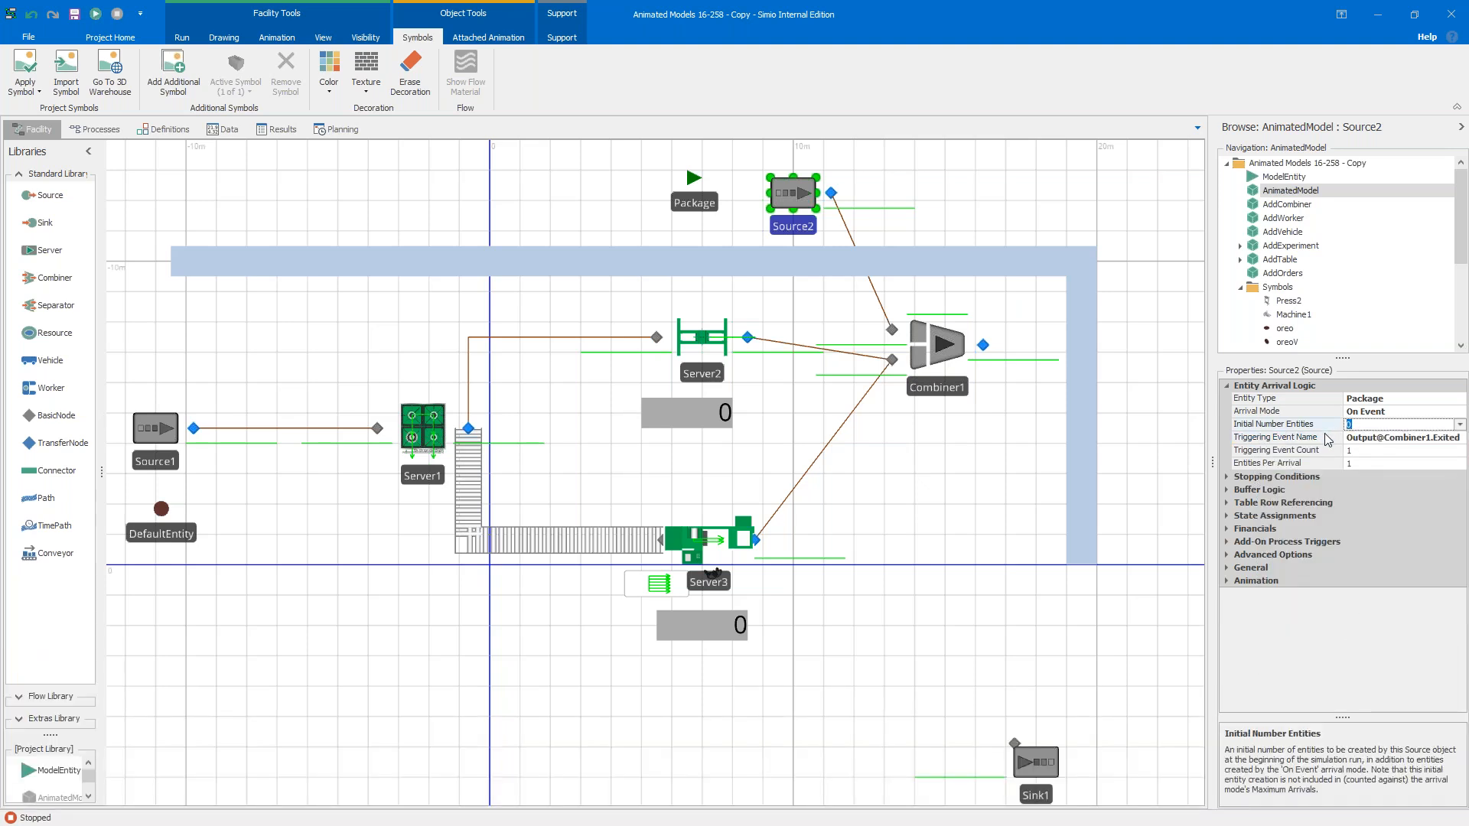
text(1)
click(880, 661)
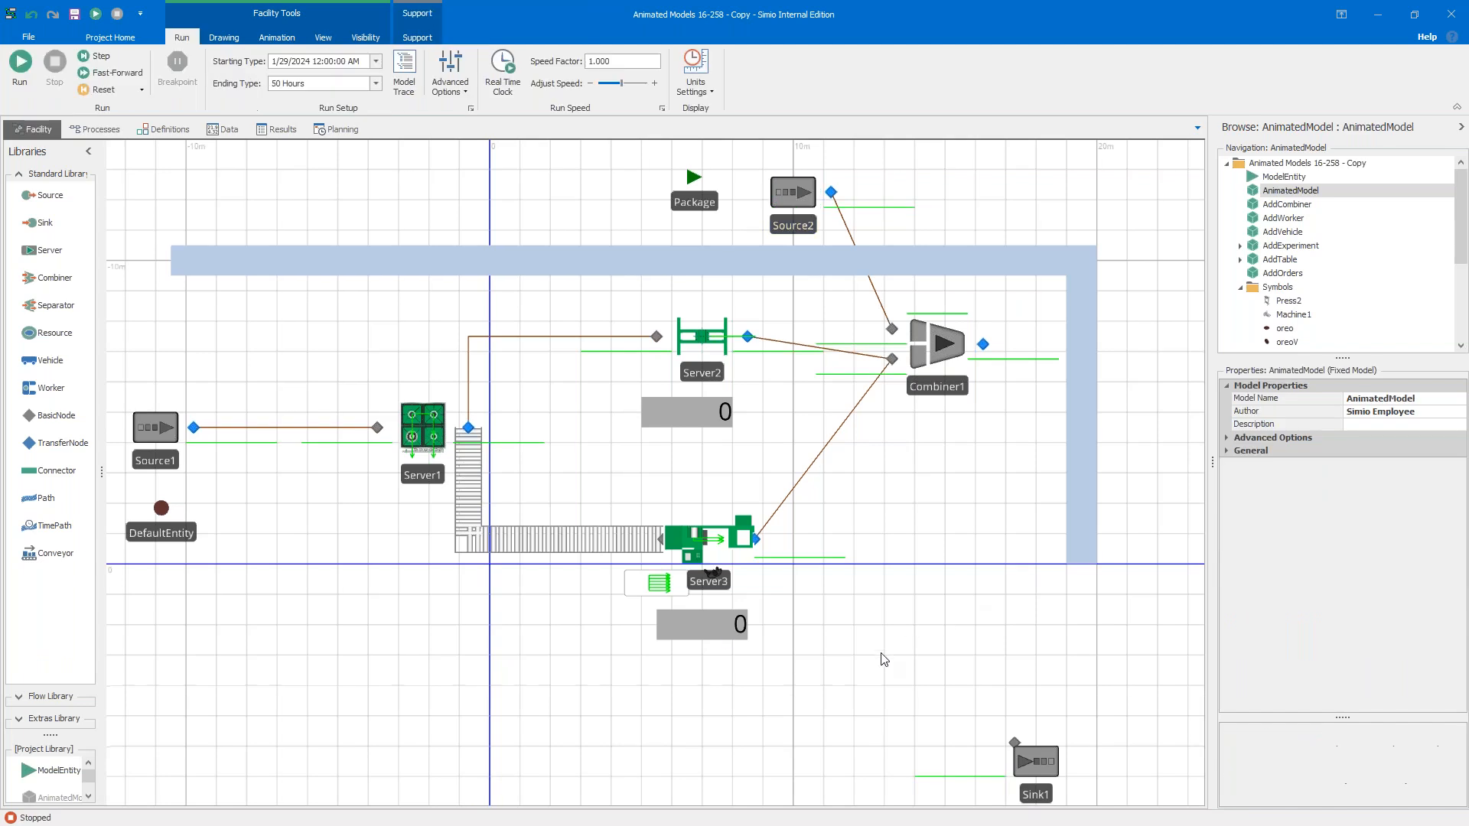
Step: Connect the Combiner's output to Sink1 with a conveyor, then test-run the model and stop it
click(56, 553)
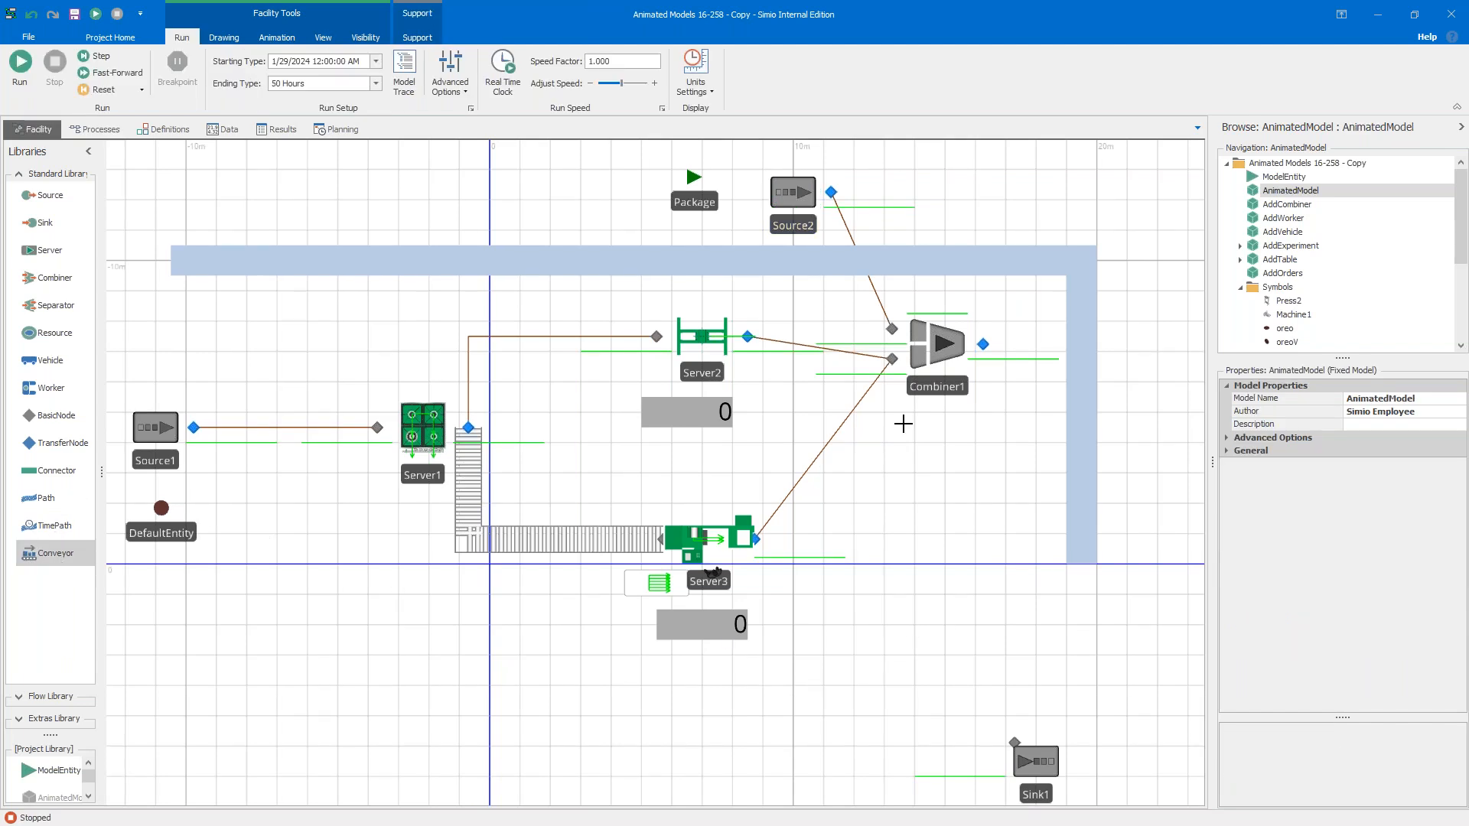
click(984, 345)
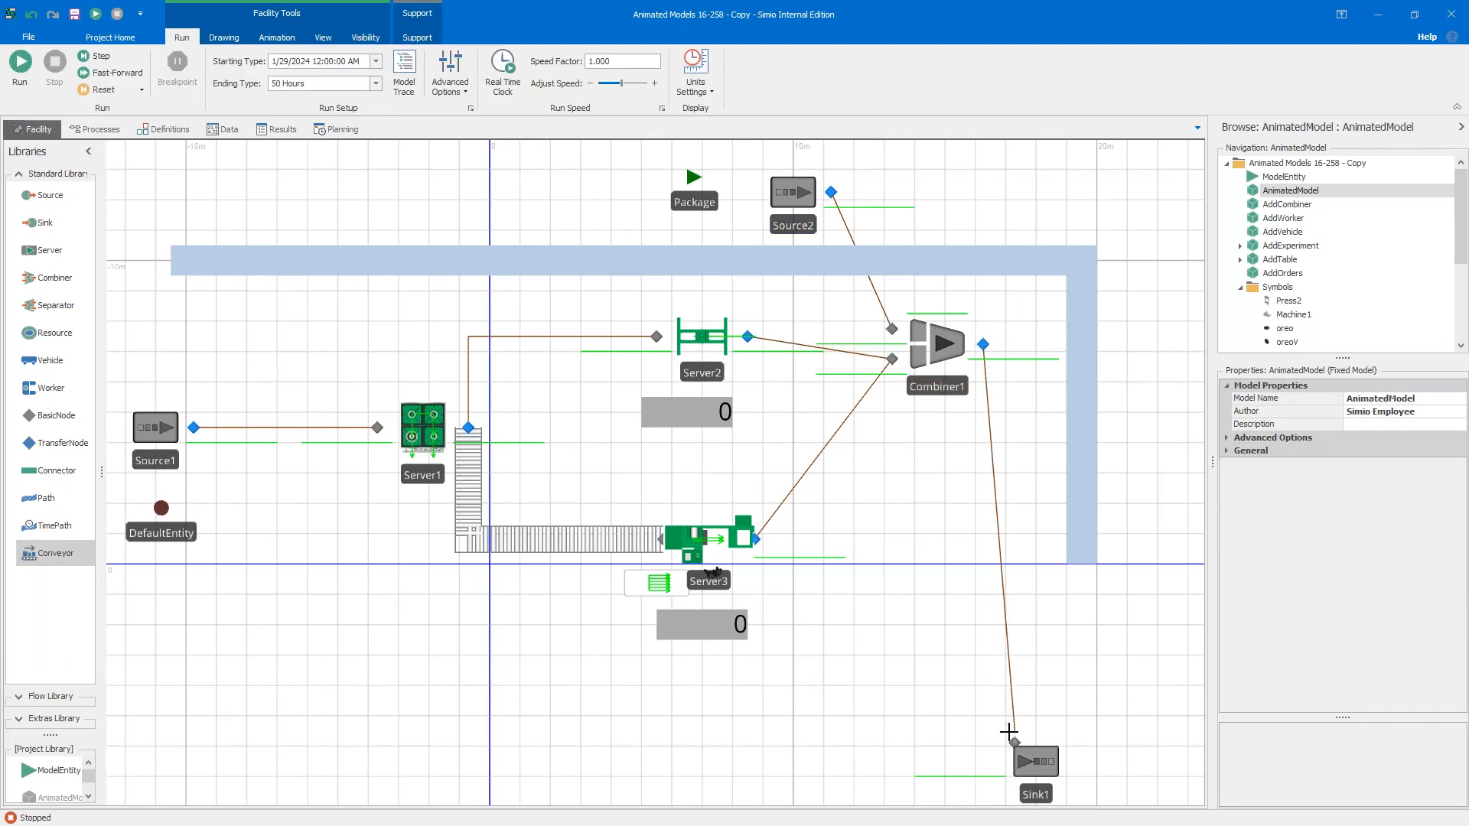
click(1015, 743)
click(881, 630)
click(21, 65)
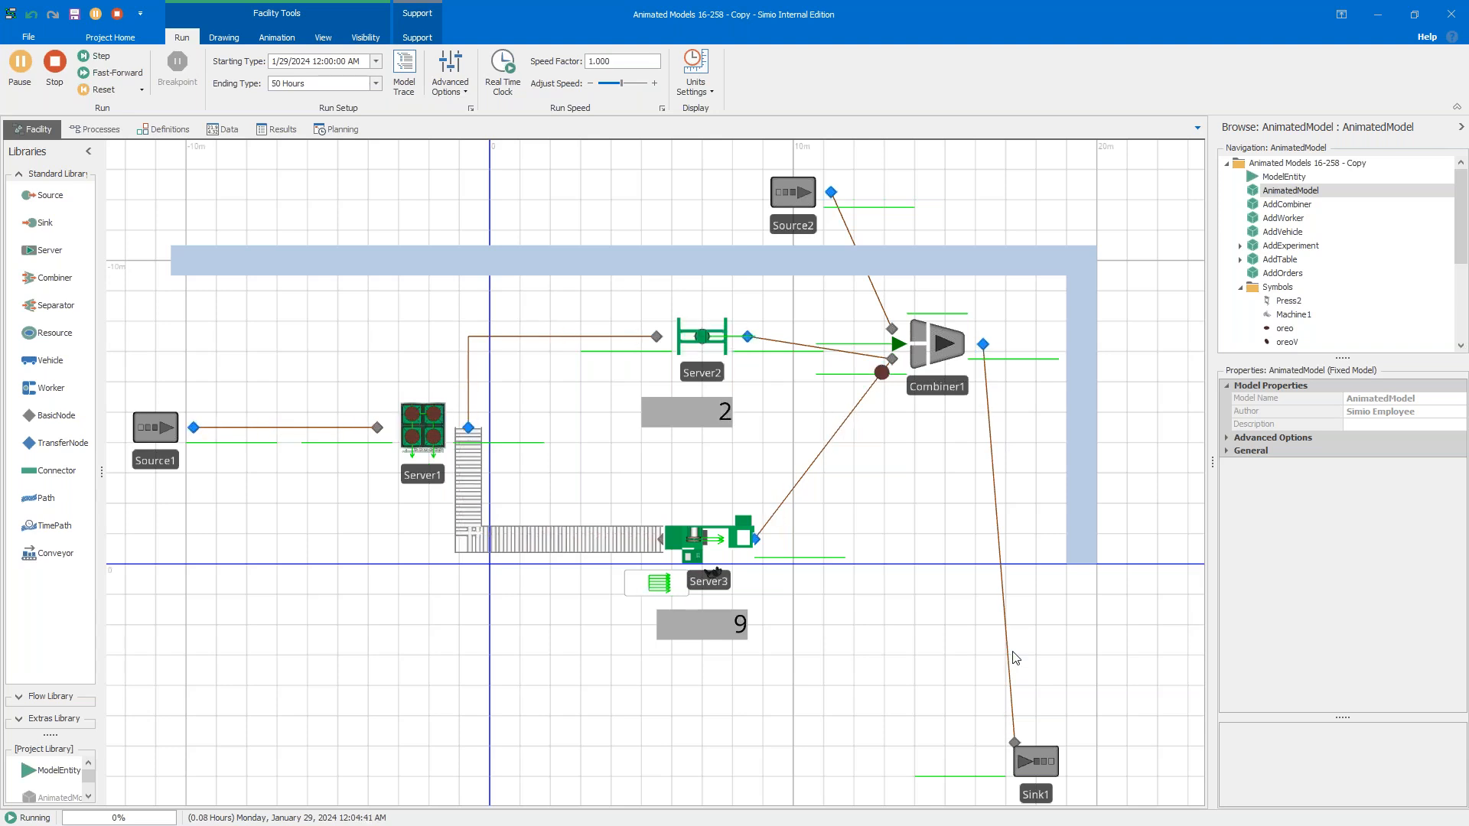
click(107, 90)
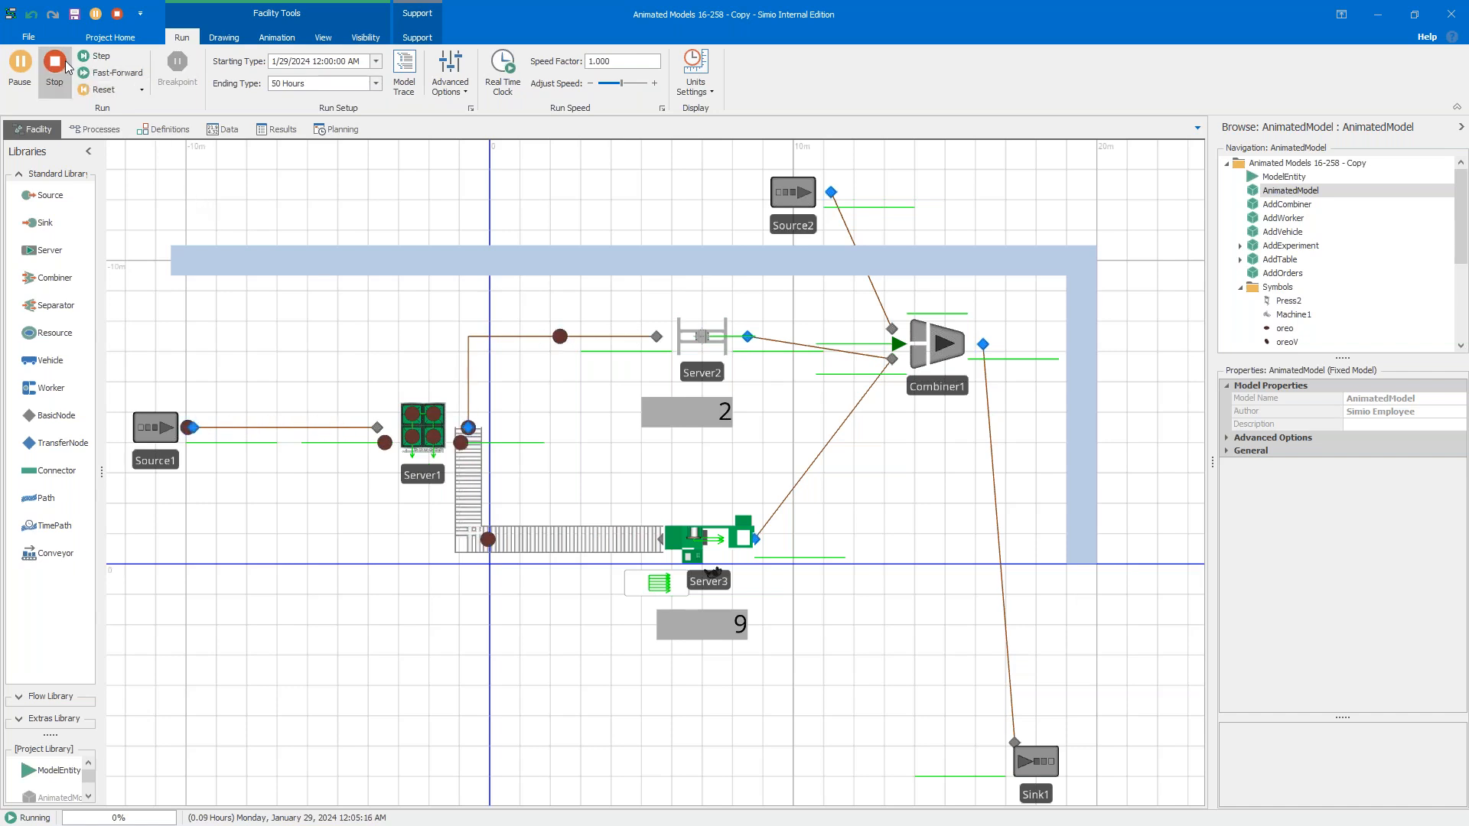
Step: Attach a BatchMembers queue to the Package entity, drawn as a horizontal line just above it
drag(572, 182, 542, 273)
click(655, 298)
scroll(514, 213, up, 4)
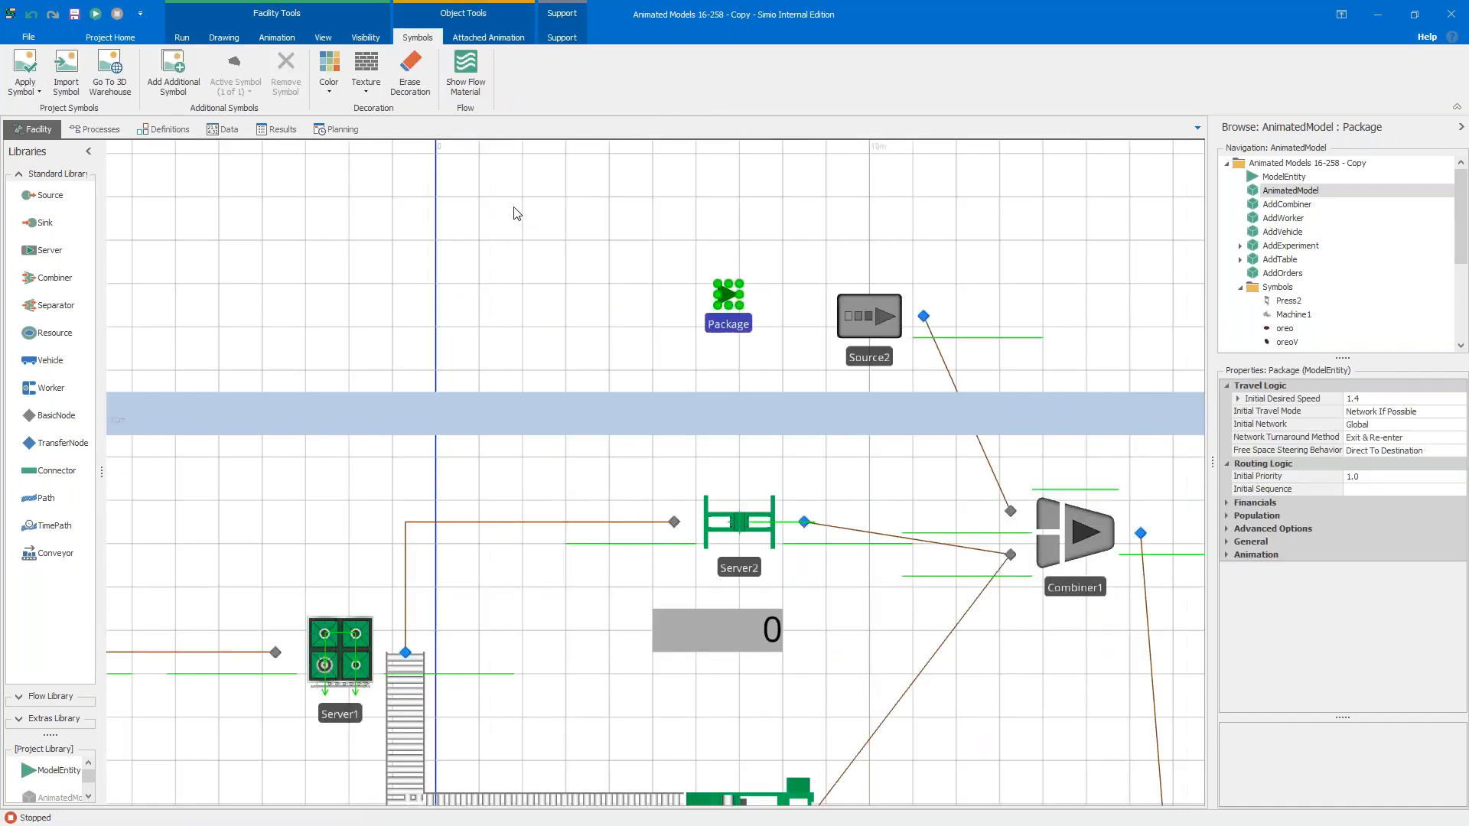
click(482, 38)
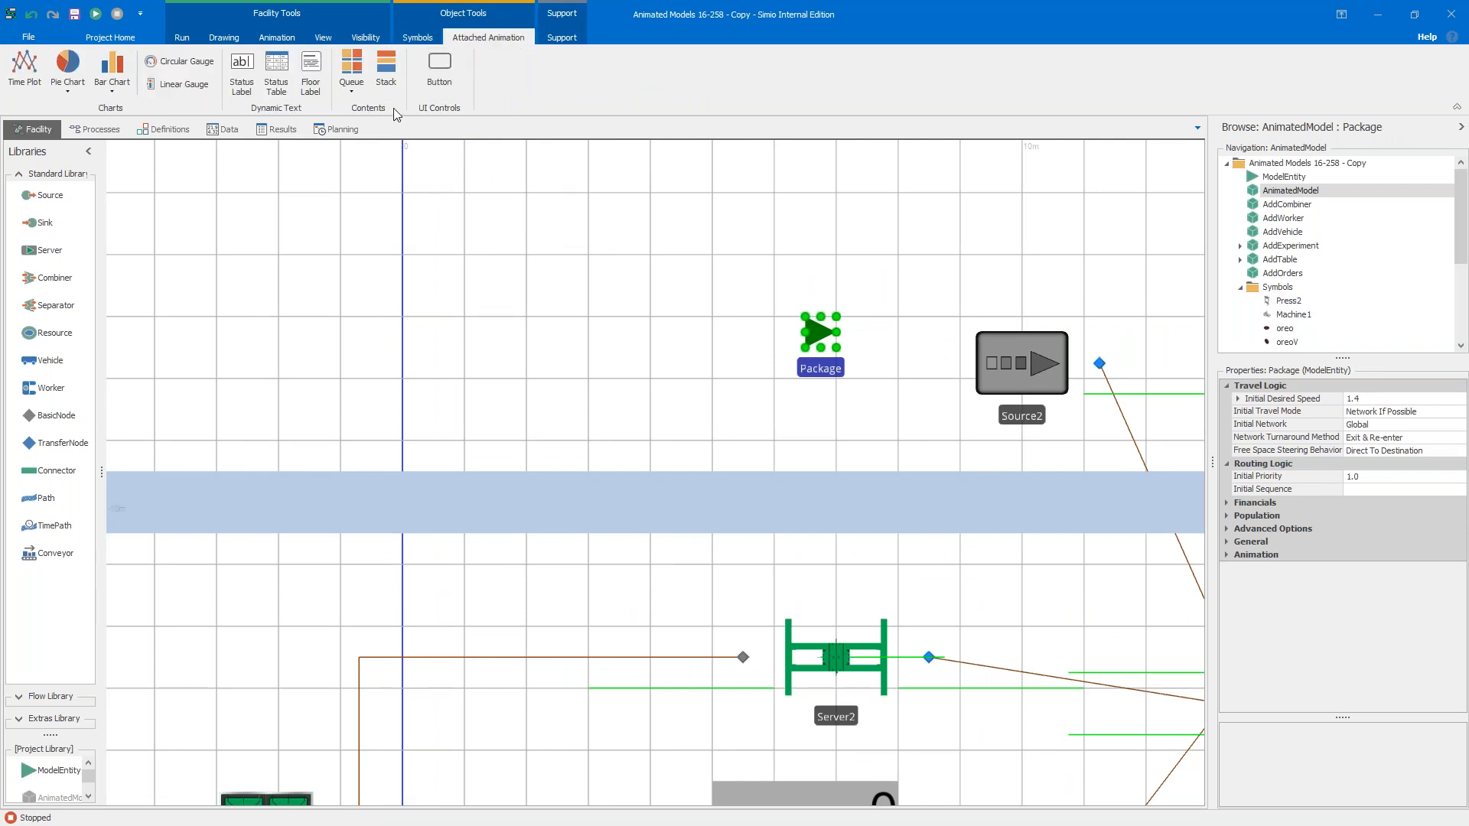
click(352, 90)
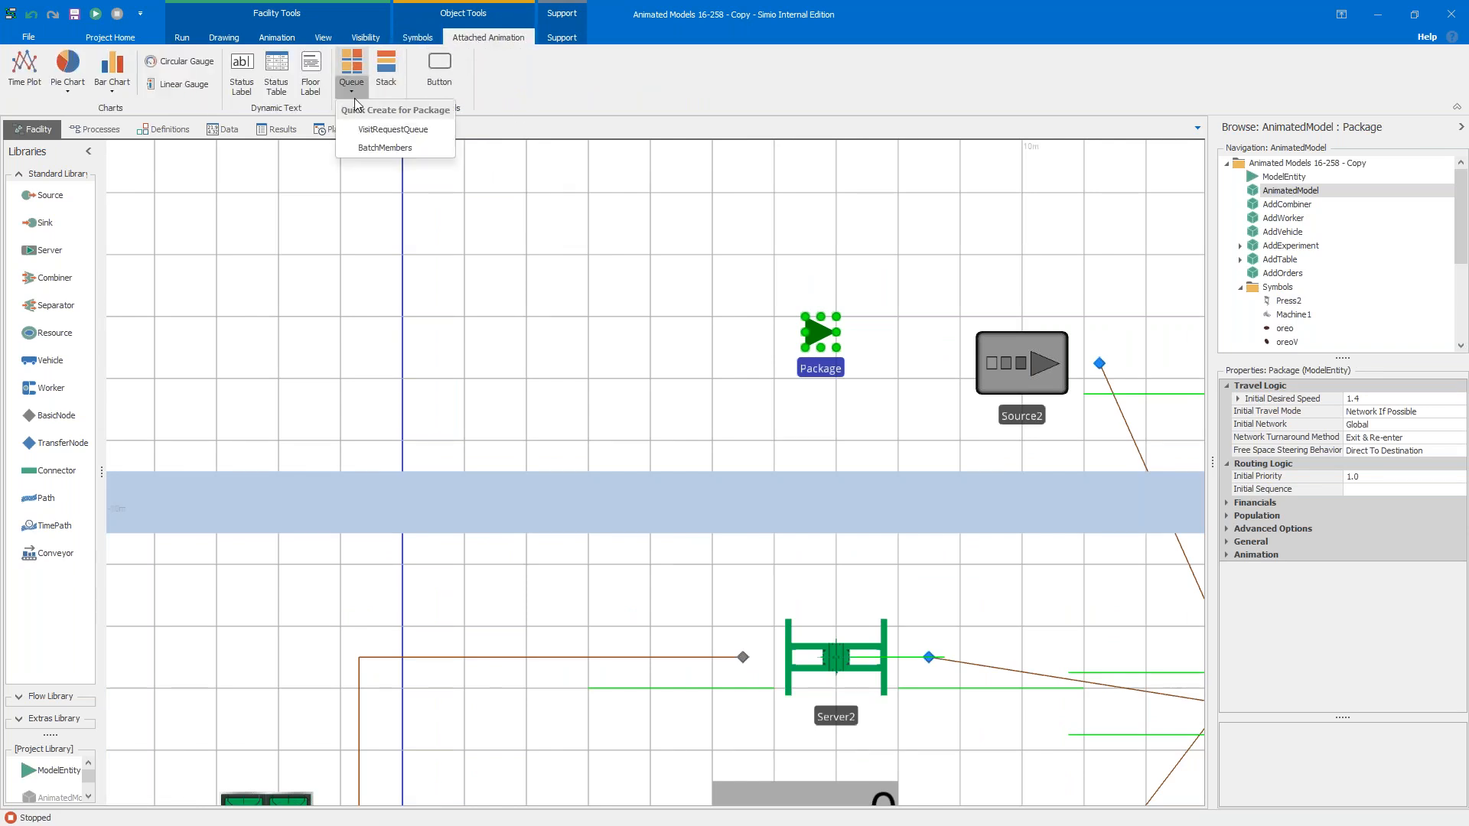
click(384, 147)
click(563, 285)
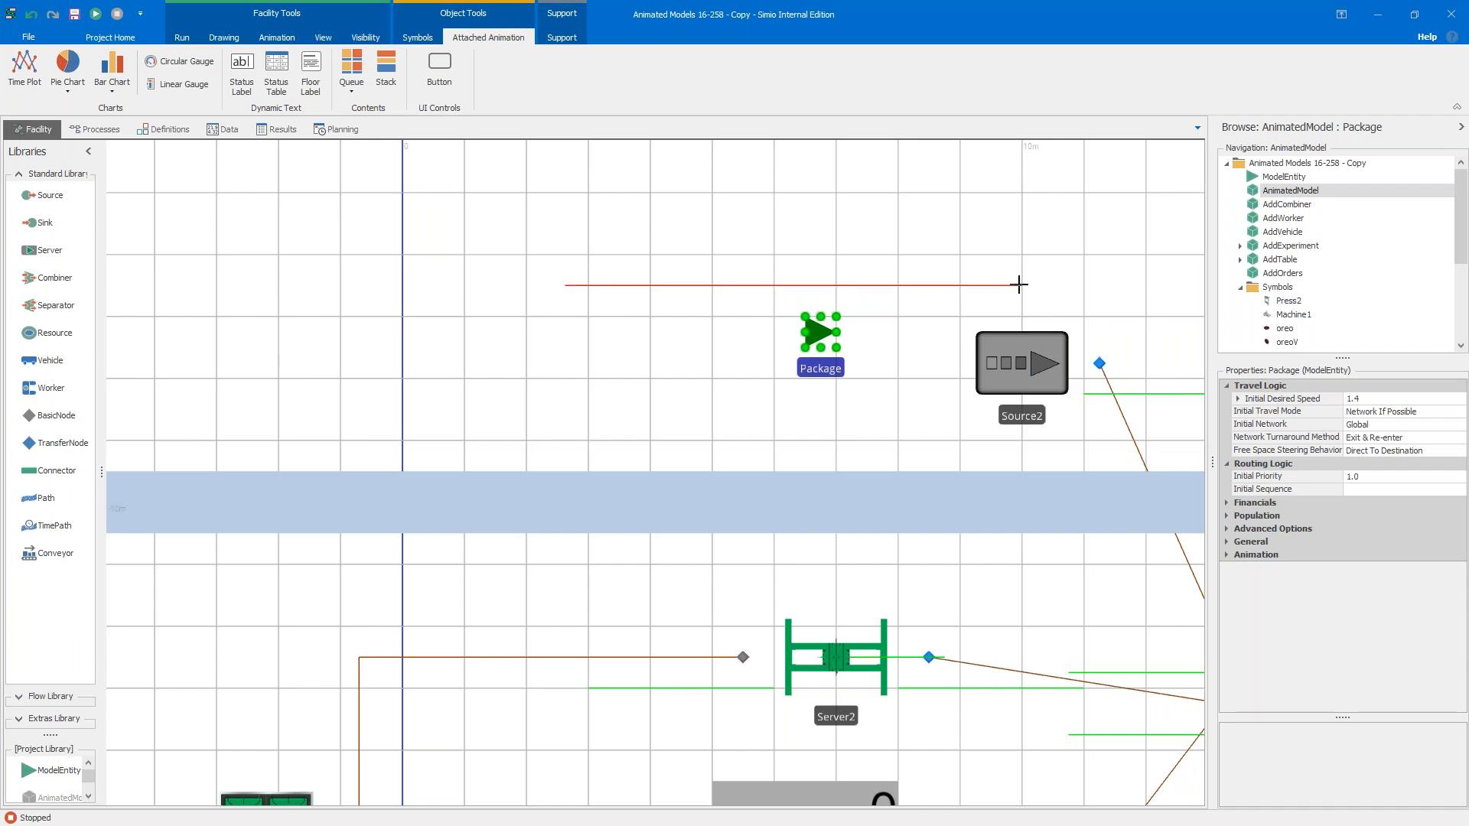
right_click(1033, 285)
click(869, 371)
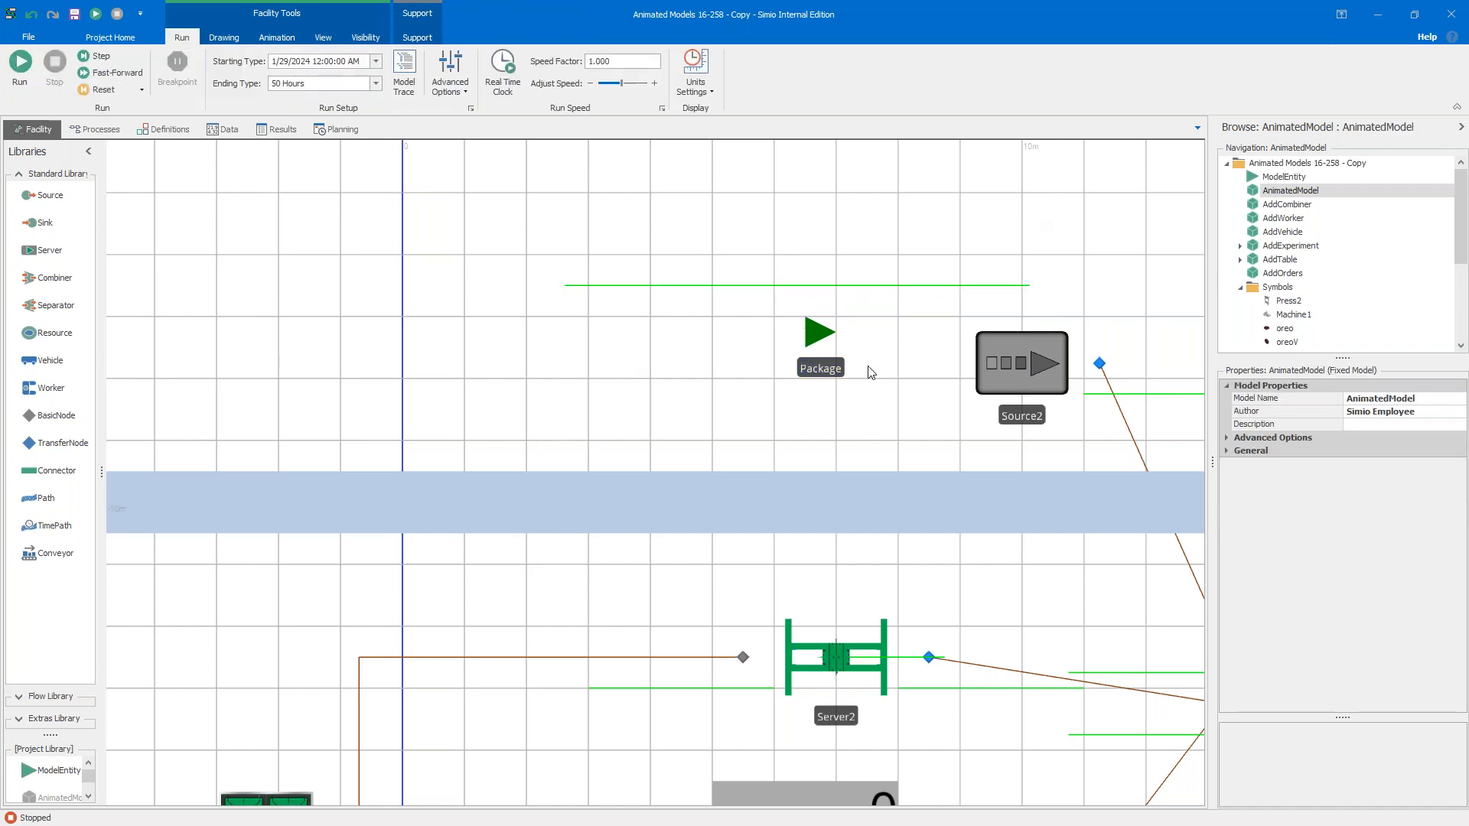
Step: Run the model to observe the batched cookies travelling with the packages to Sink1, and stop the run
scroll(867, 388, down, 2)
scroll(971, 526, down, 2)
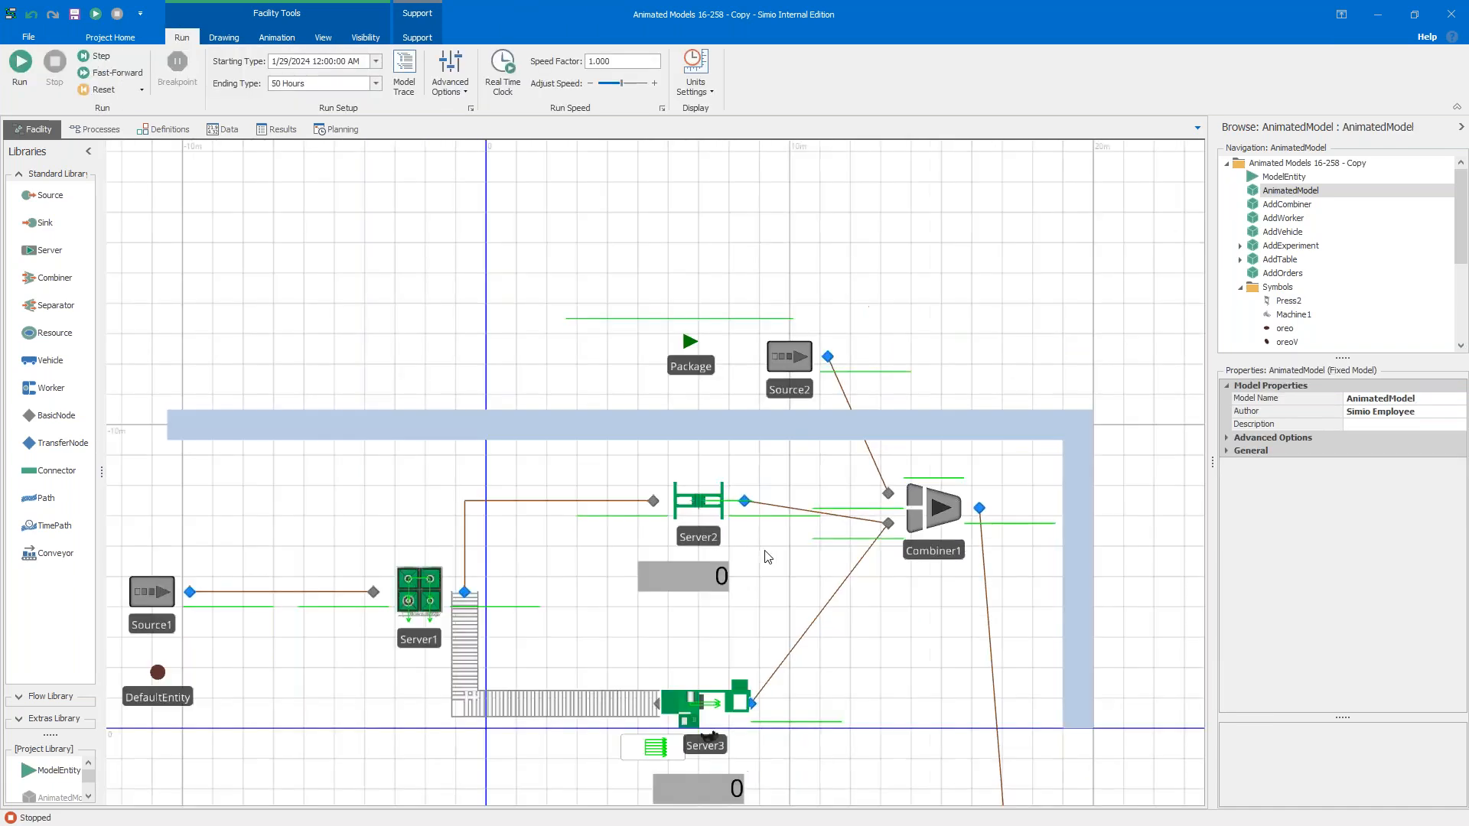
click(20, 63)
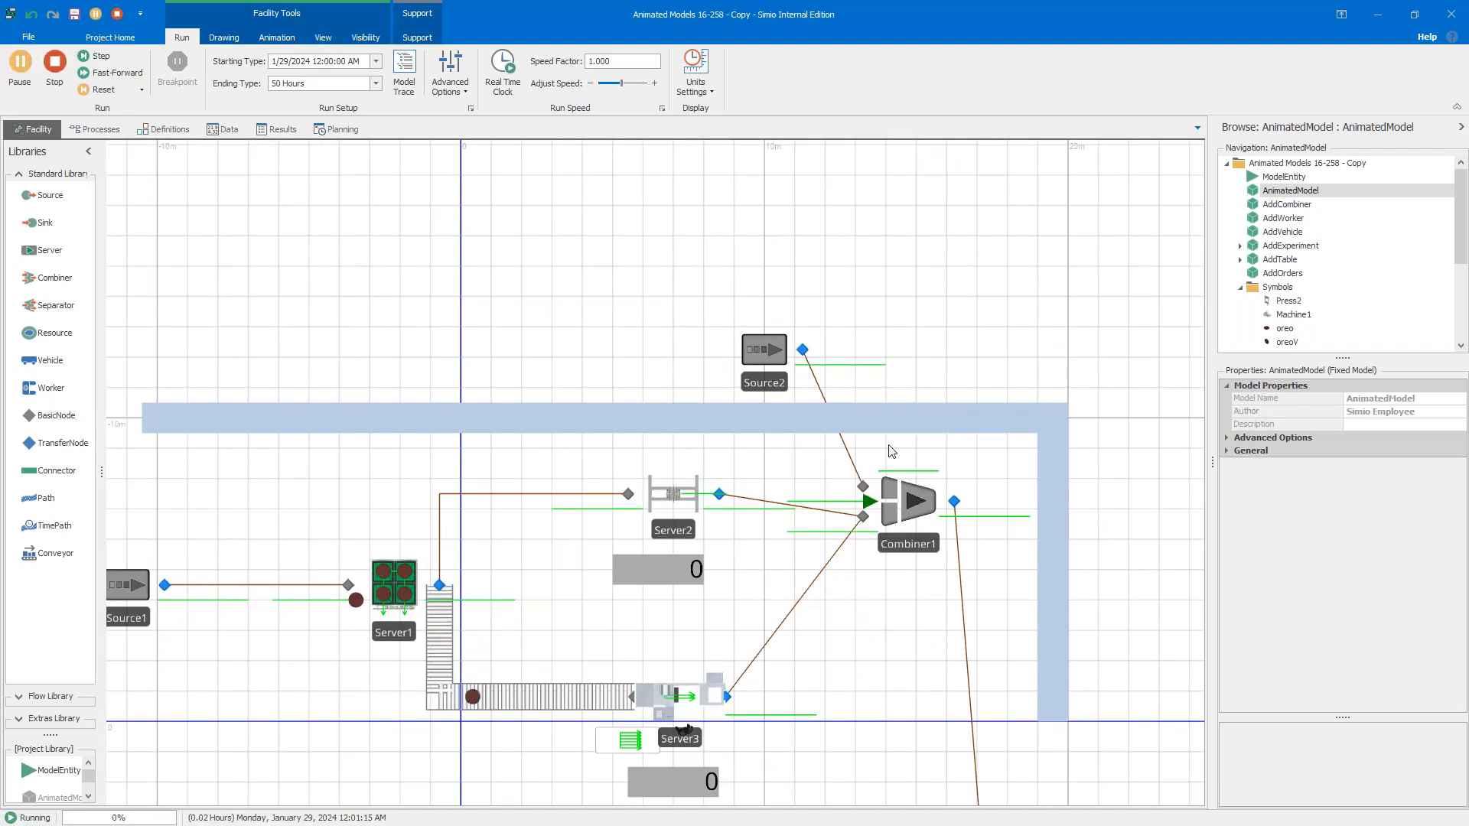
drag(879, 659, 844, 475)
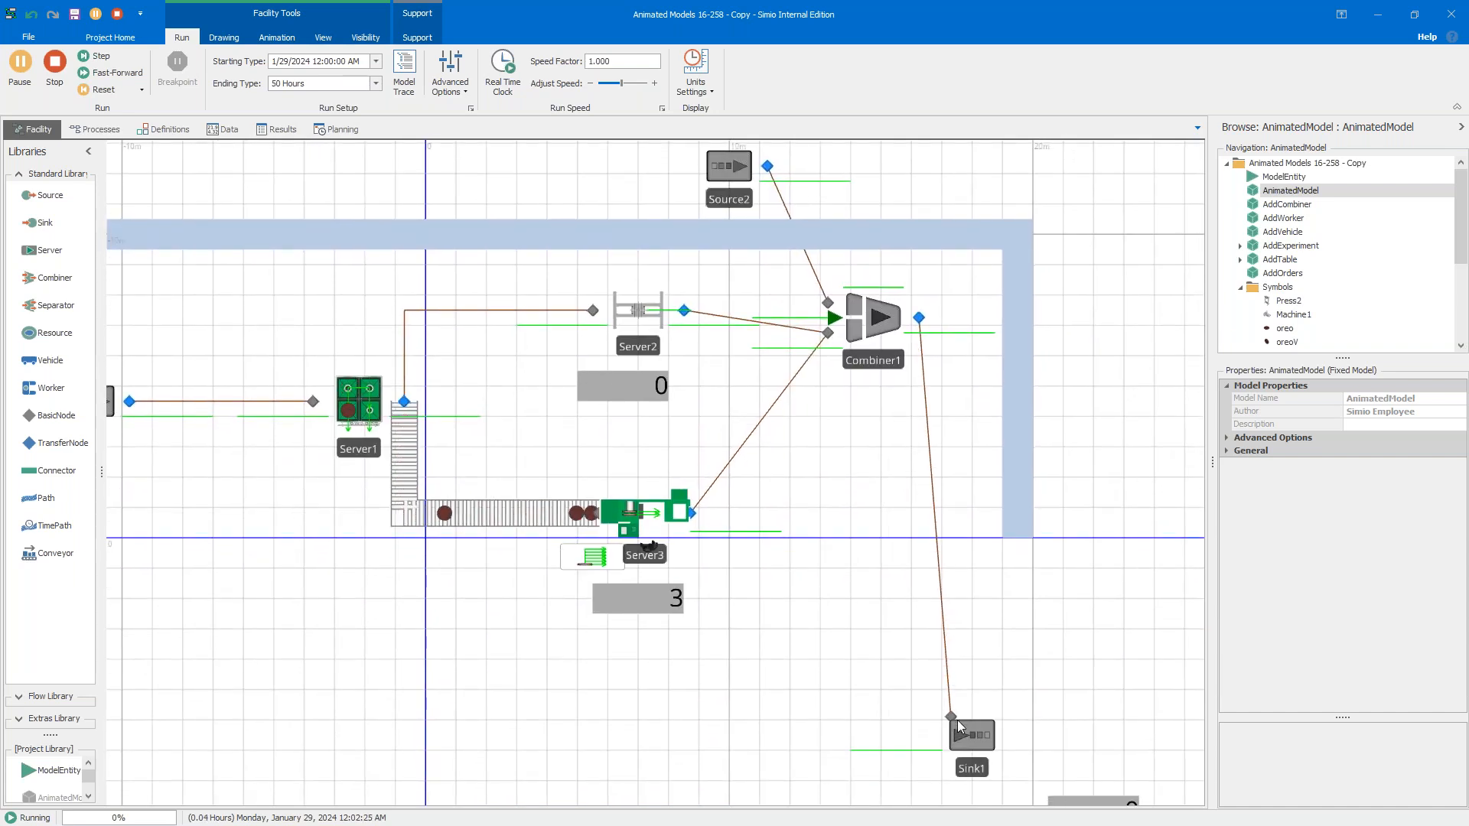
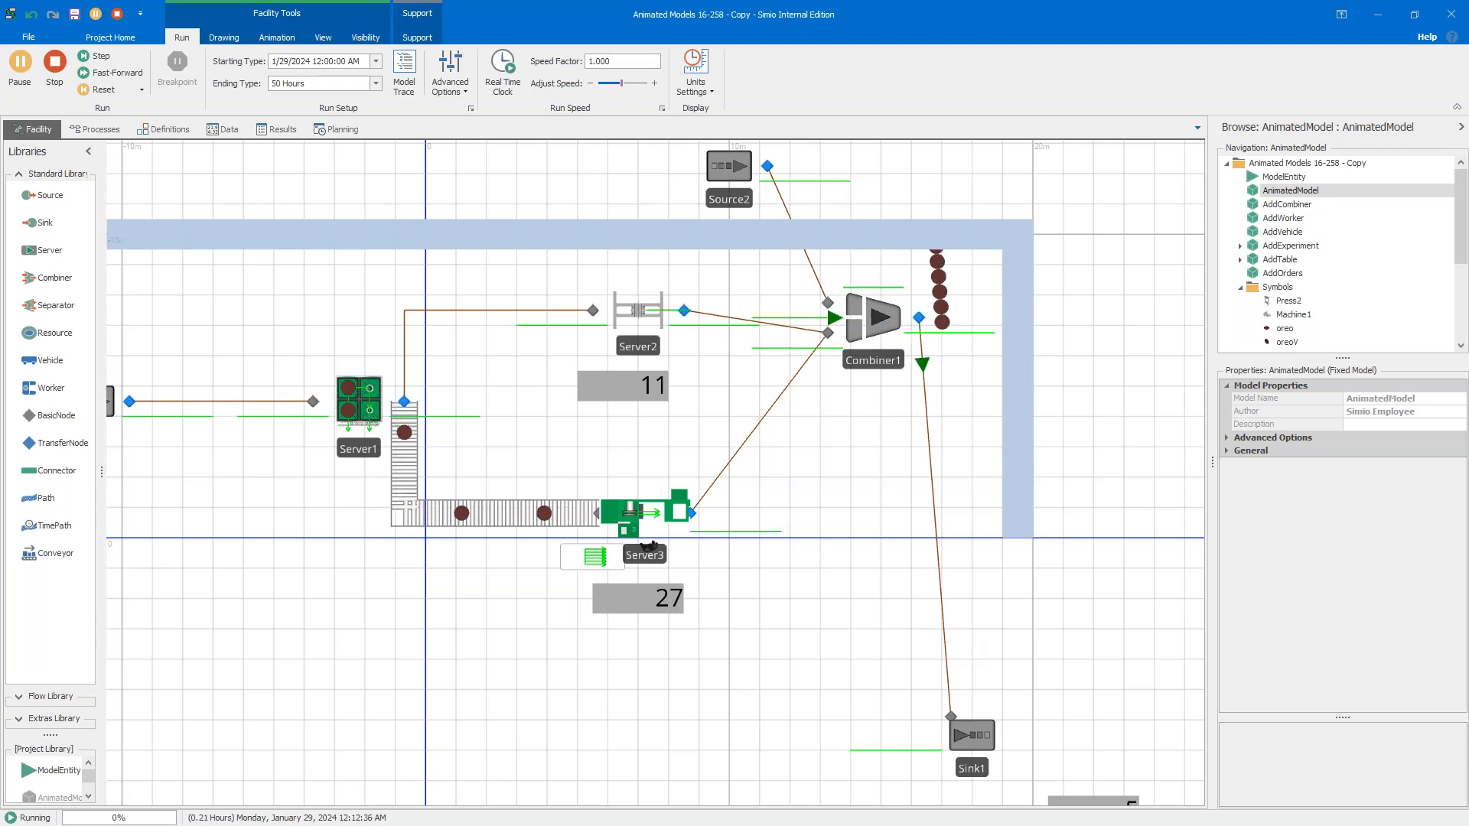
click(64, 71)
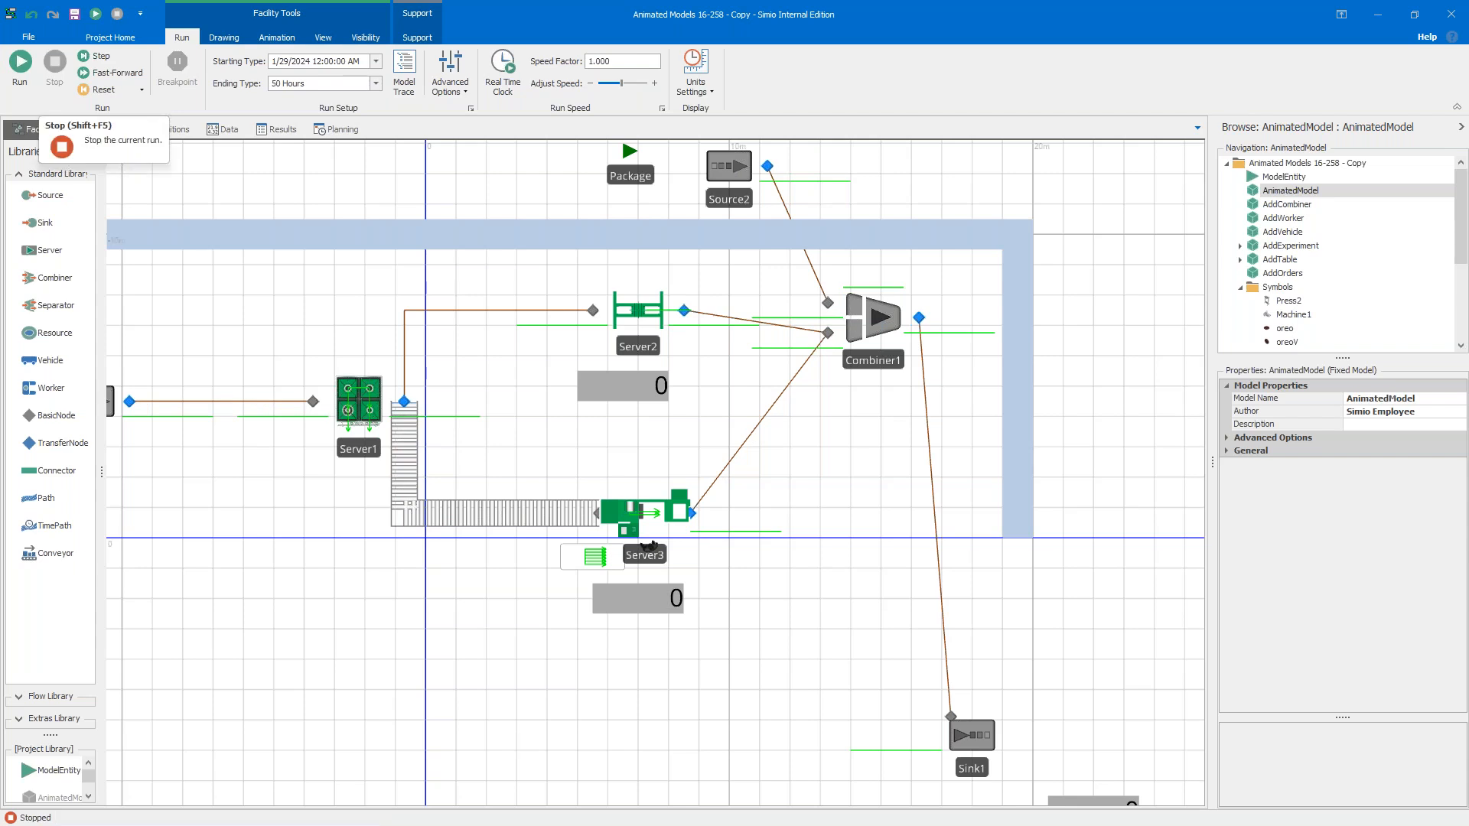
Step: Open the AddCombiner model, run it and examine the whole production line in the 3D view
click(1289, 207)
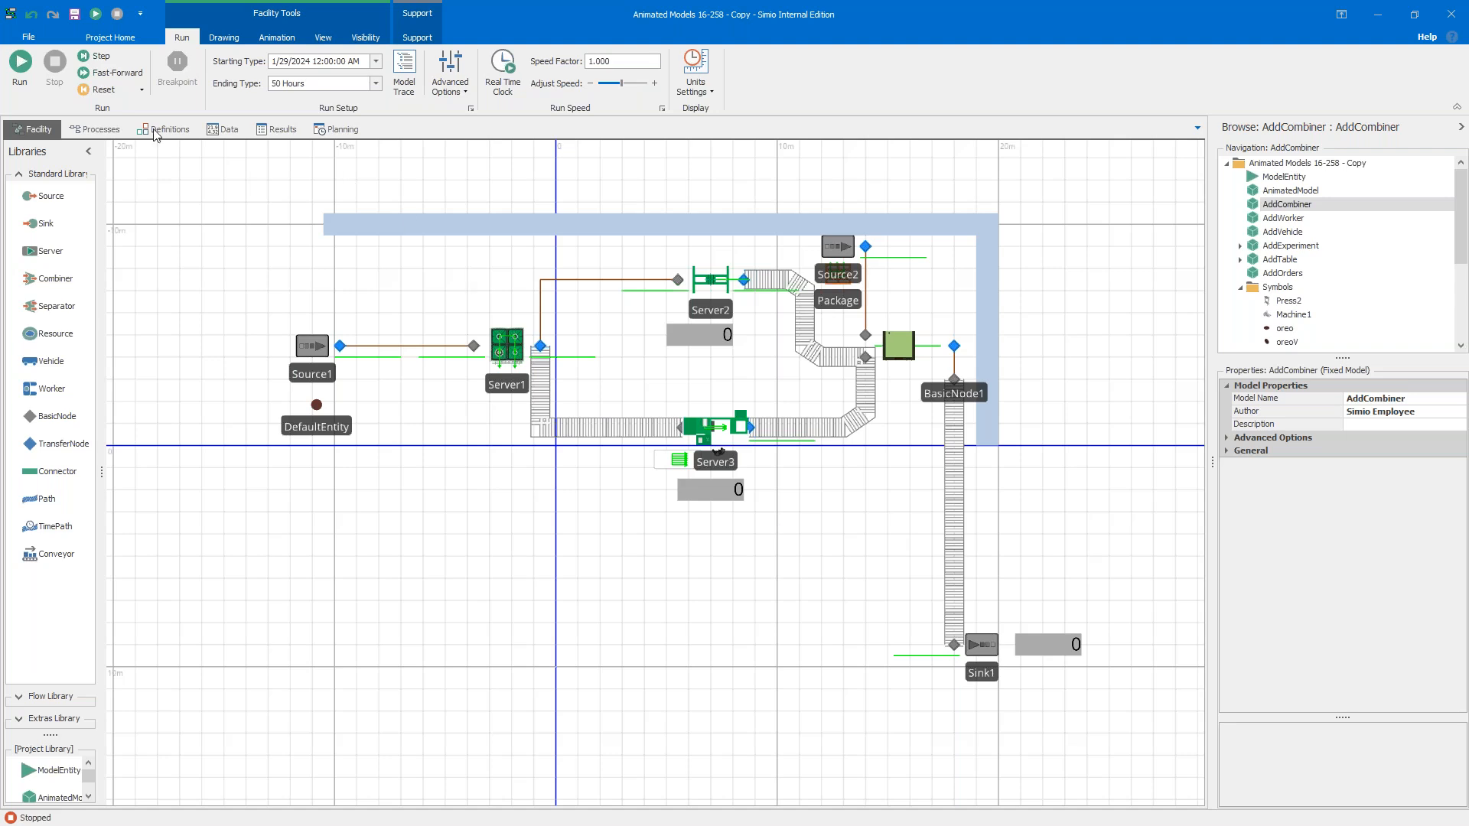
click(20, 61)
drag(797, 610, 728, 675)
key(3)
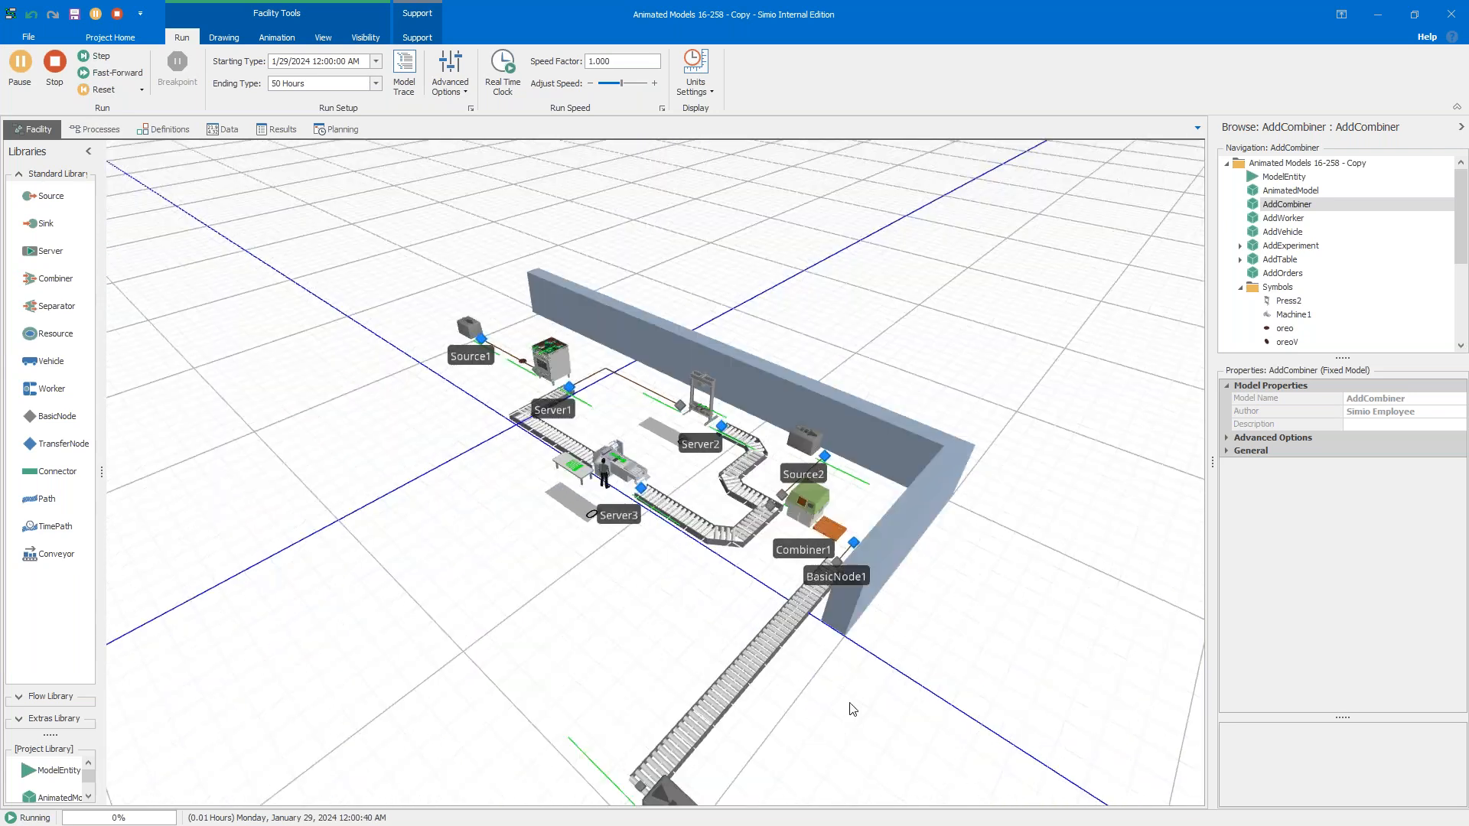
scroll(498, 612, up, 3)
scroll(748, 665, up, 3)
scroll(773, 618, down, 3)
drag(740, 624, 573, 489)
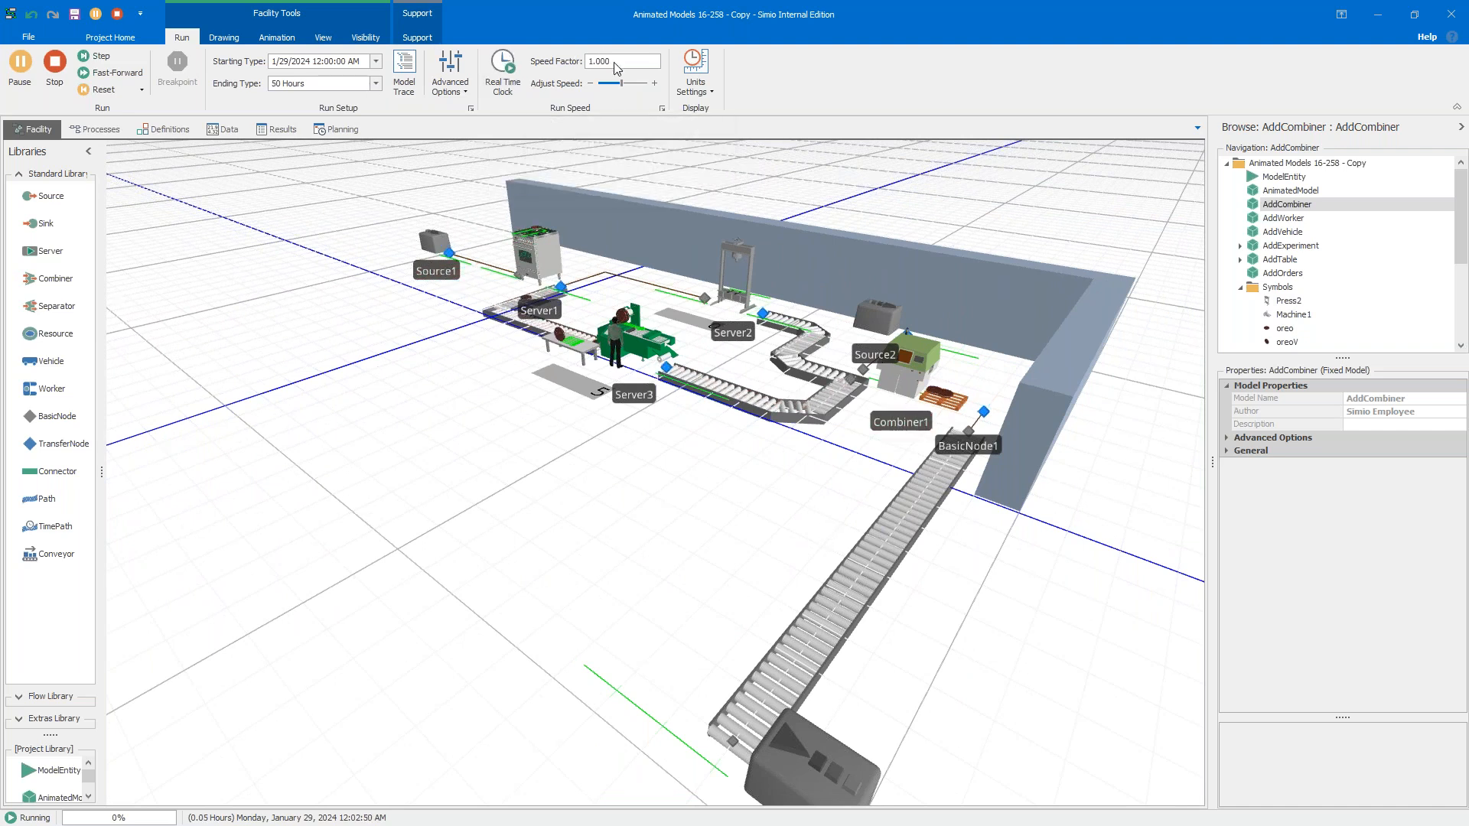
Step: Set the run's Speed Factor to 2
click(583, 61)
text(2)
key(Return)
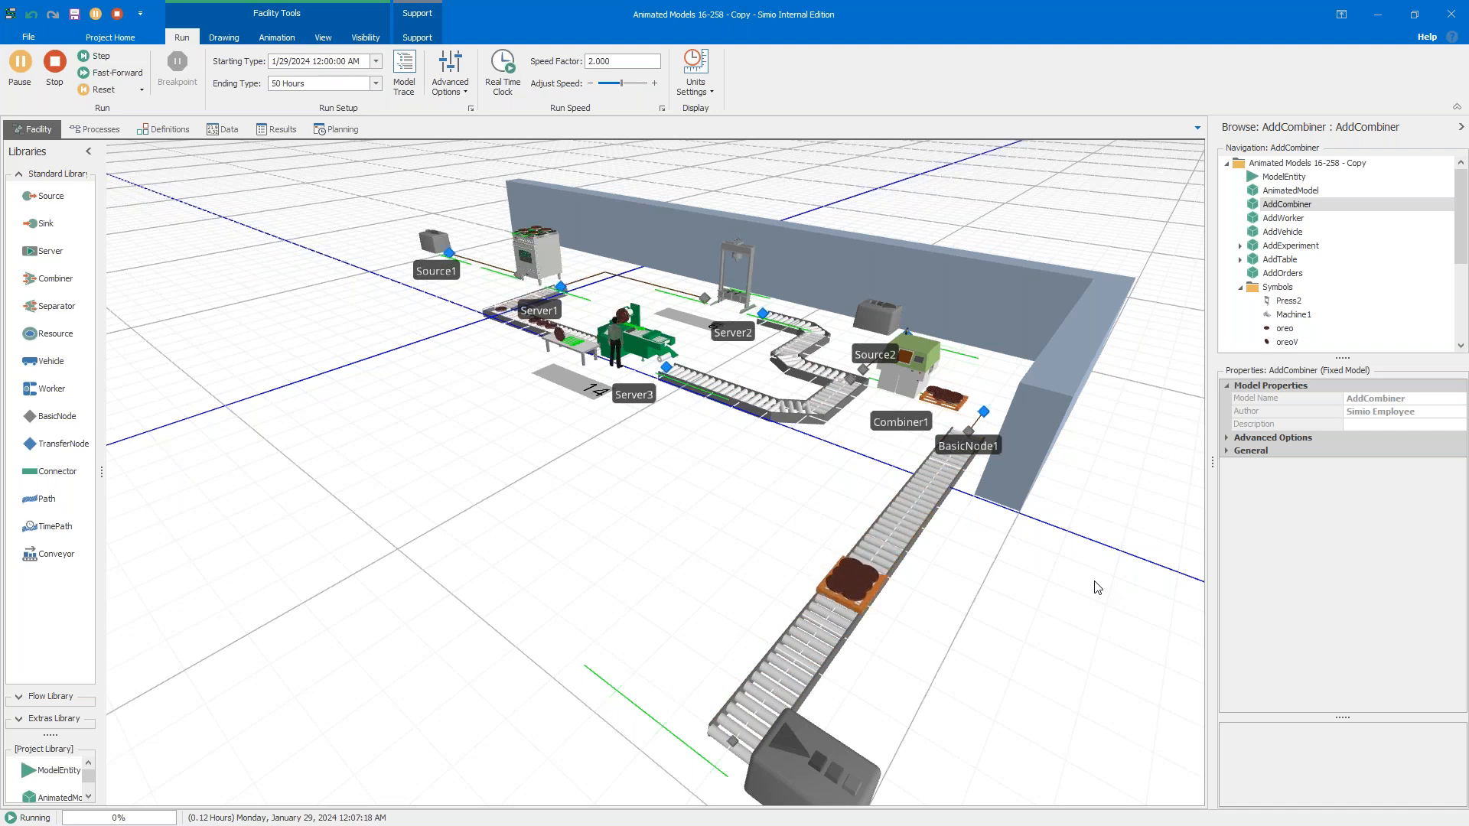
Step: Watch the packages move along the conveyor to the sink, return to the 2D view and stop the run
drag(998, 640, 985, 528)
right_drag(675, 692, 681, 699)
key(2)
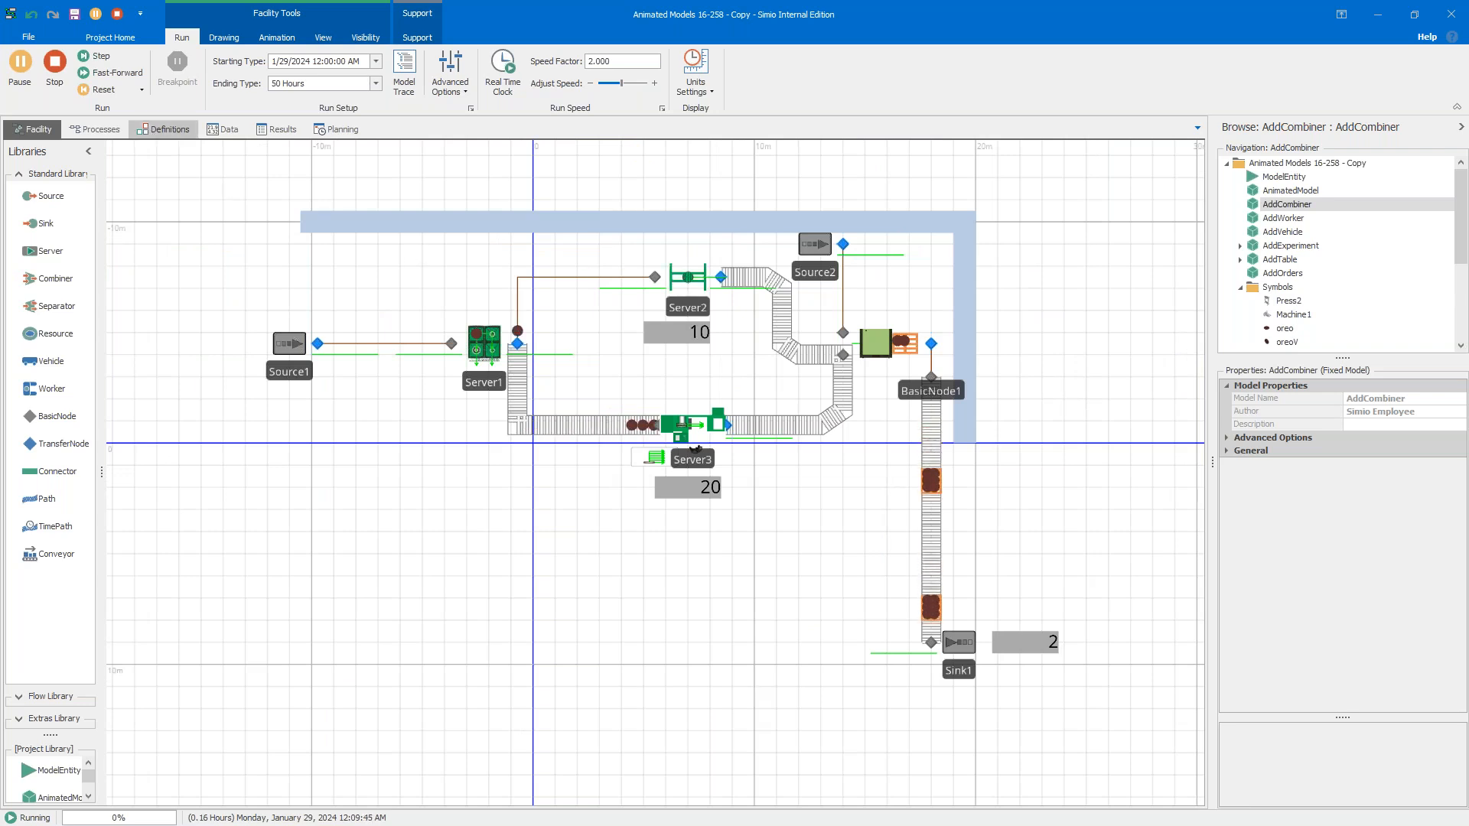
click(104, 90)
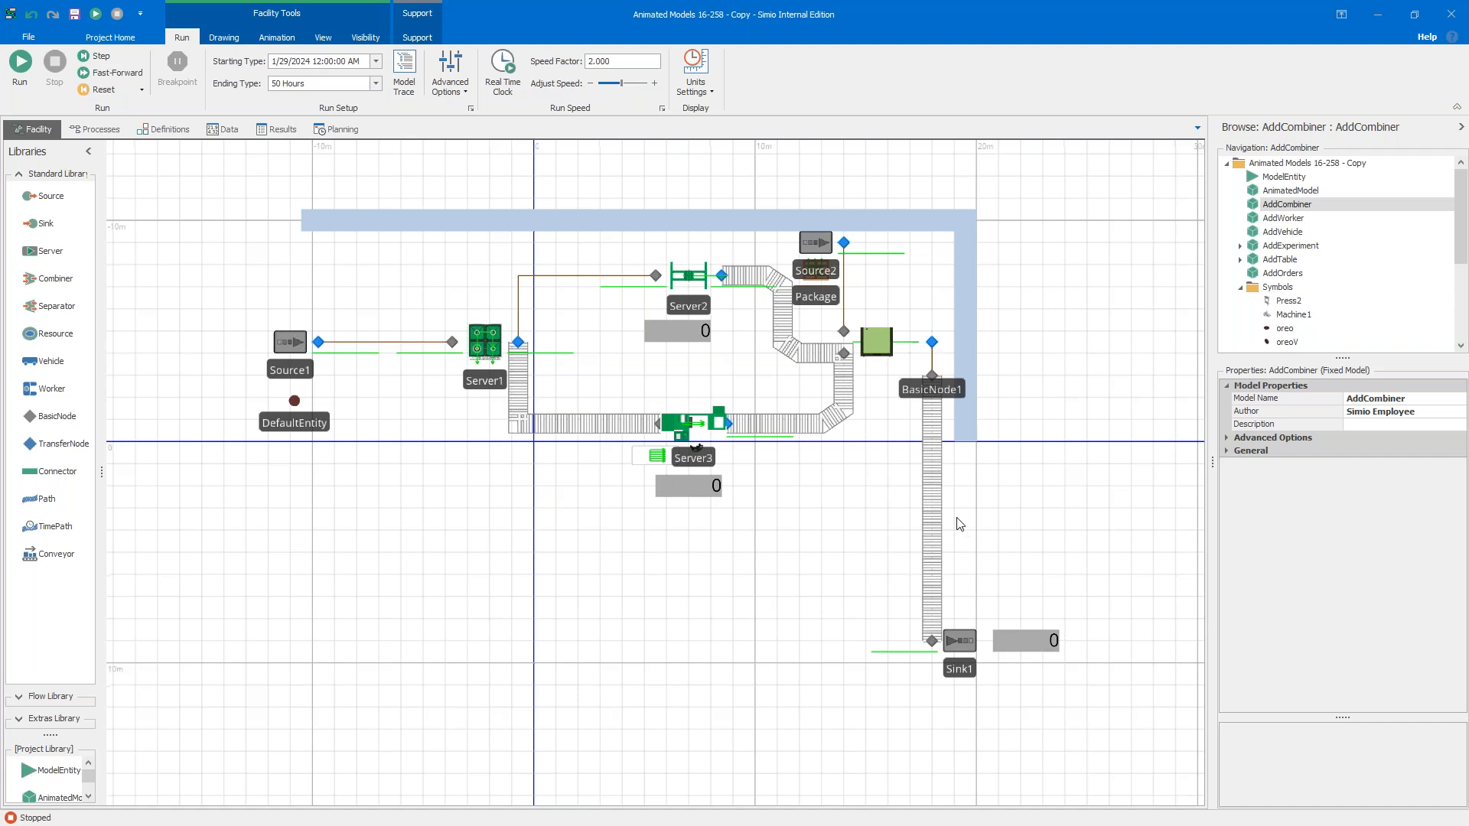
Step: Delete the conveyor from BasicNode1 to Sink1 and move Sink1 with its status label well below Source1
click(928, 524)
key(Delete)
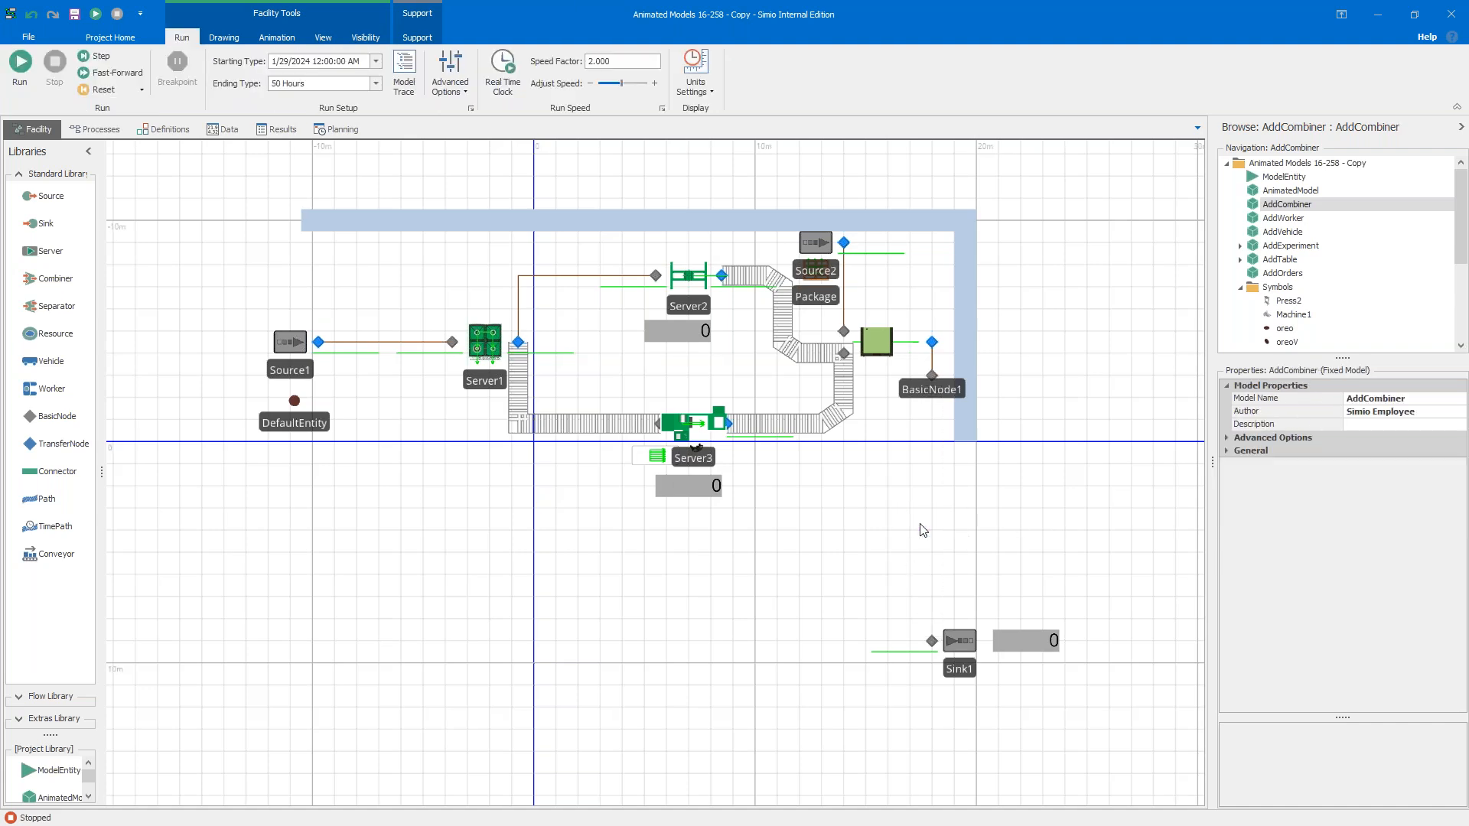
drag(962, 640, 415, 706)
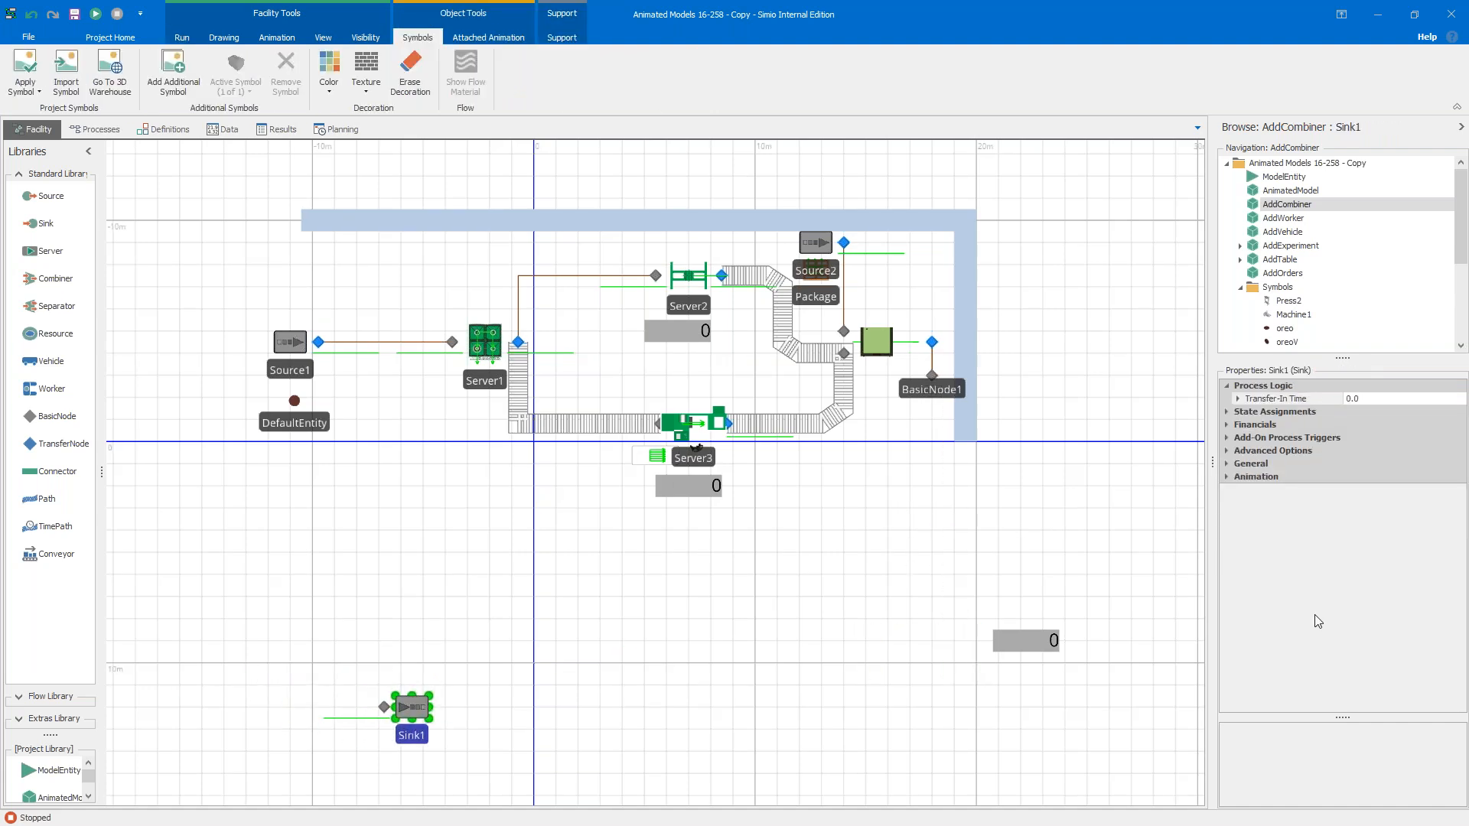
drag(1041, 652, 412, 776)
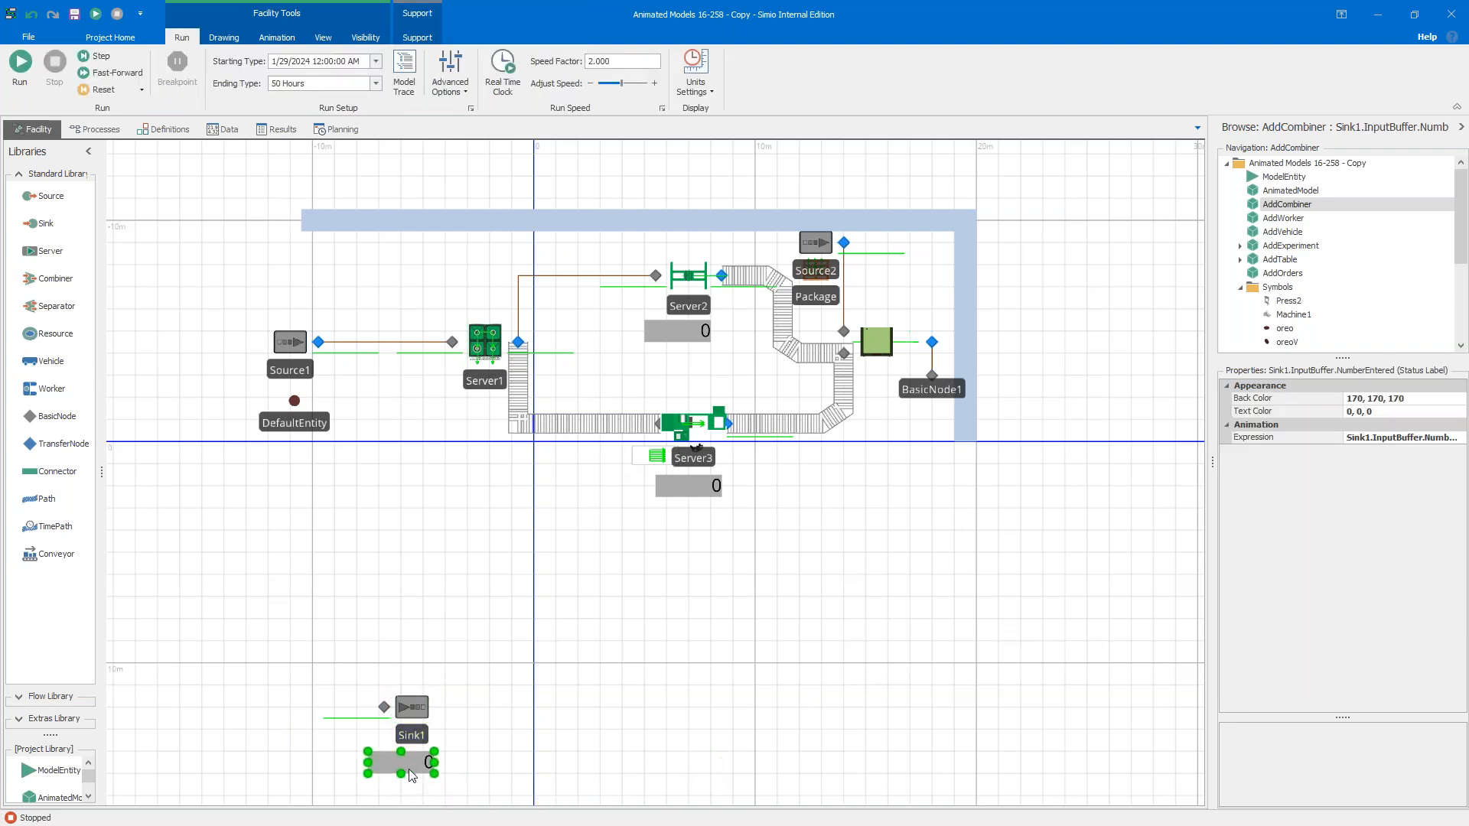
Step: Place a TransferNode directly below BasicNode1, near the former Sink1 location
drag(63, 444, 941, 674)
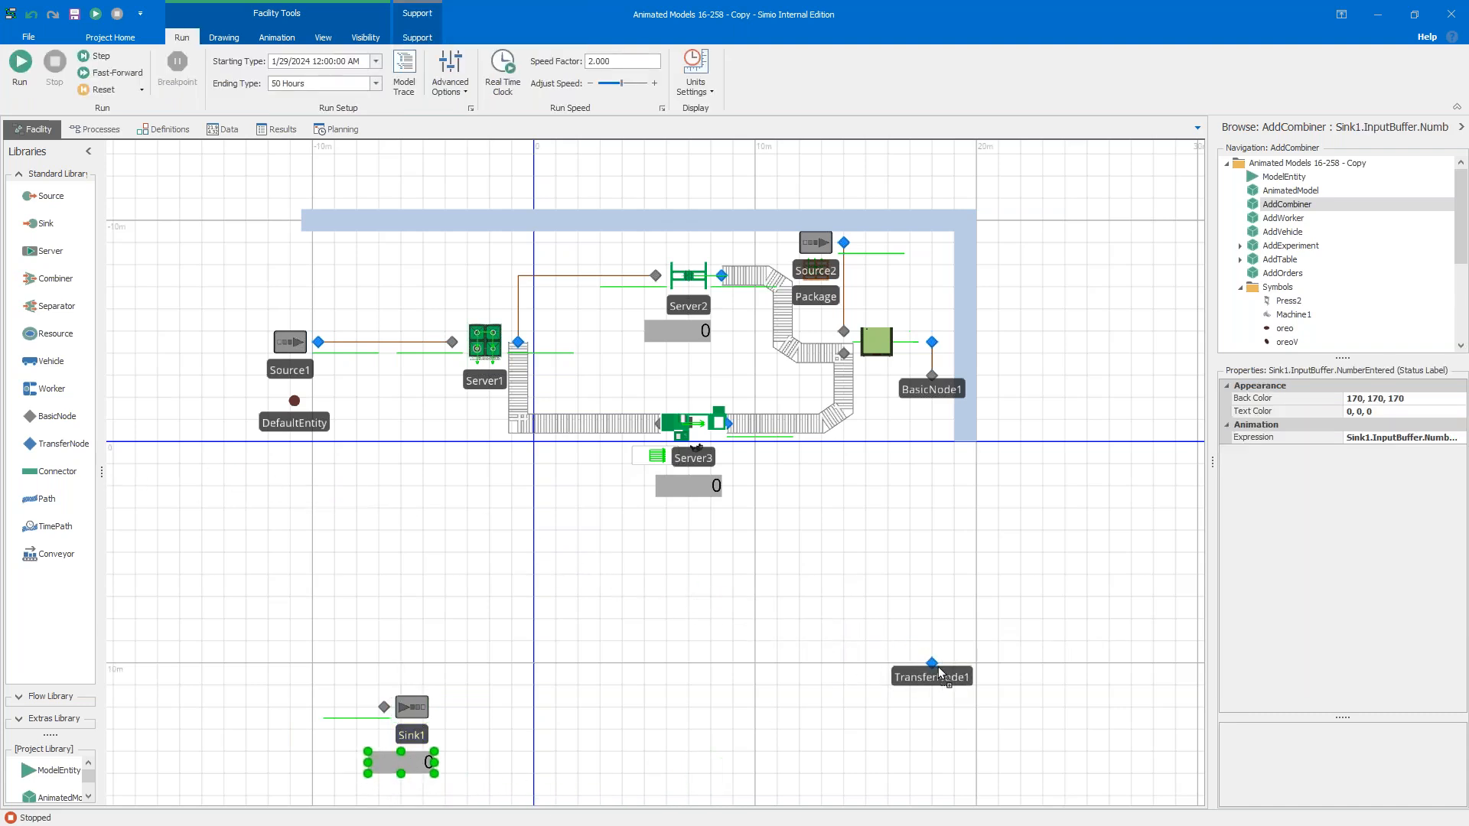
Step: Connect BasicNode1 to TransferNode1 with a Conveyor, and TransferNode1 to Sink1's input node, repositioned above the sink, with a Path
click(1100, 621)
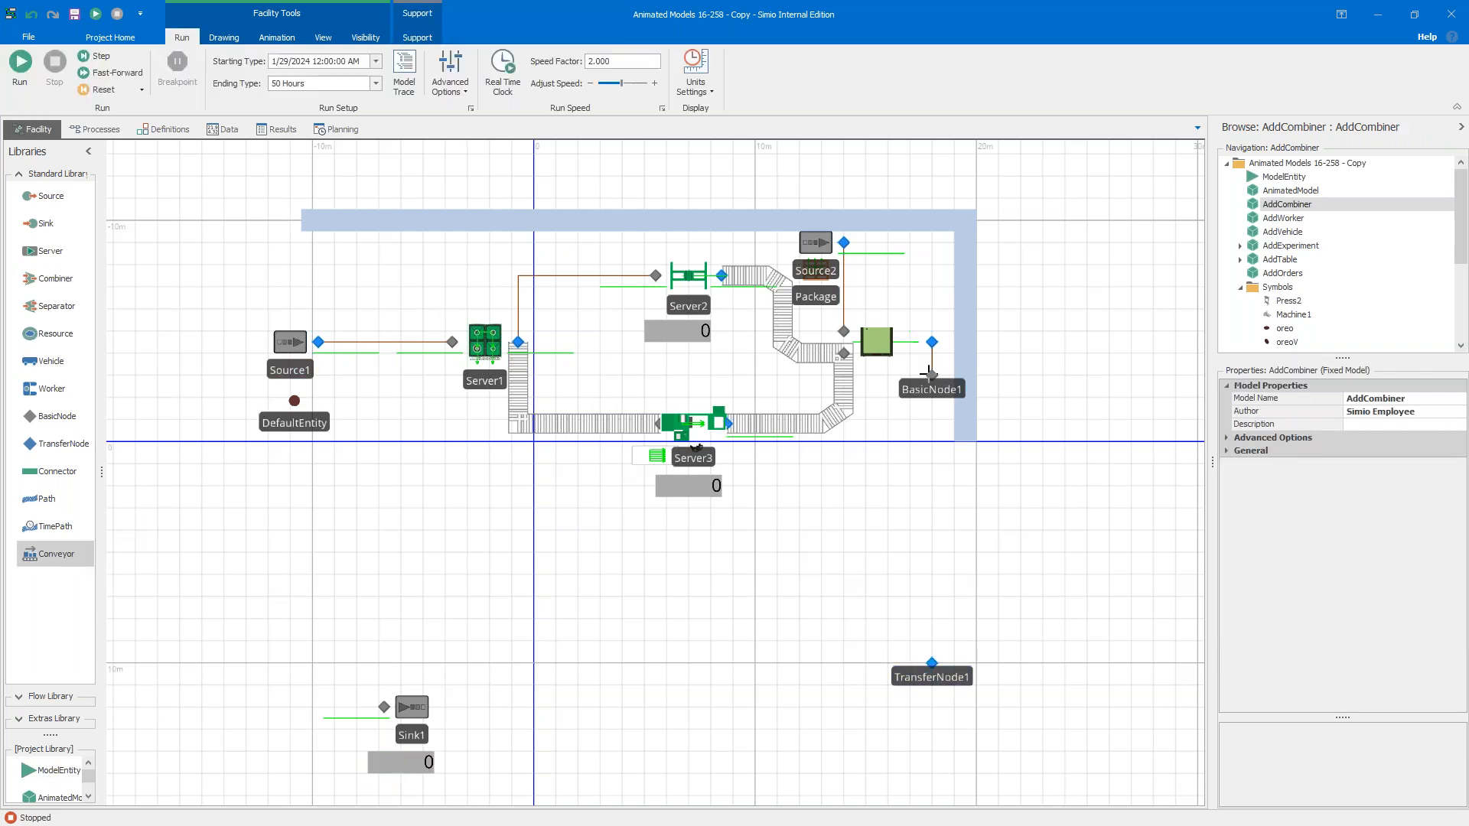
click(932, 661)
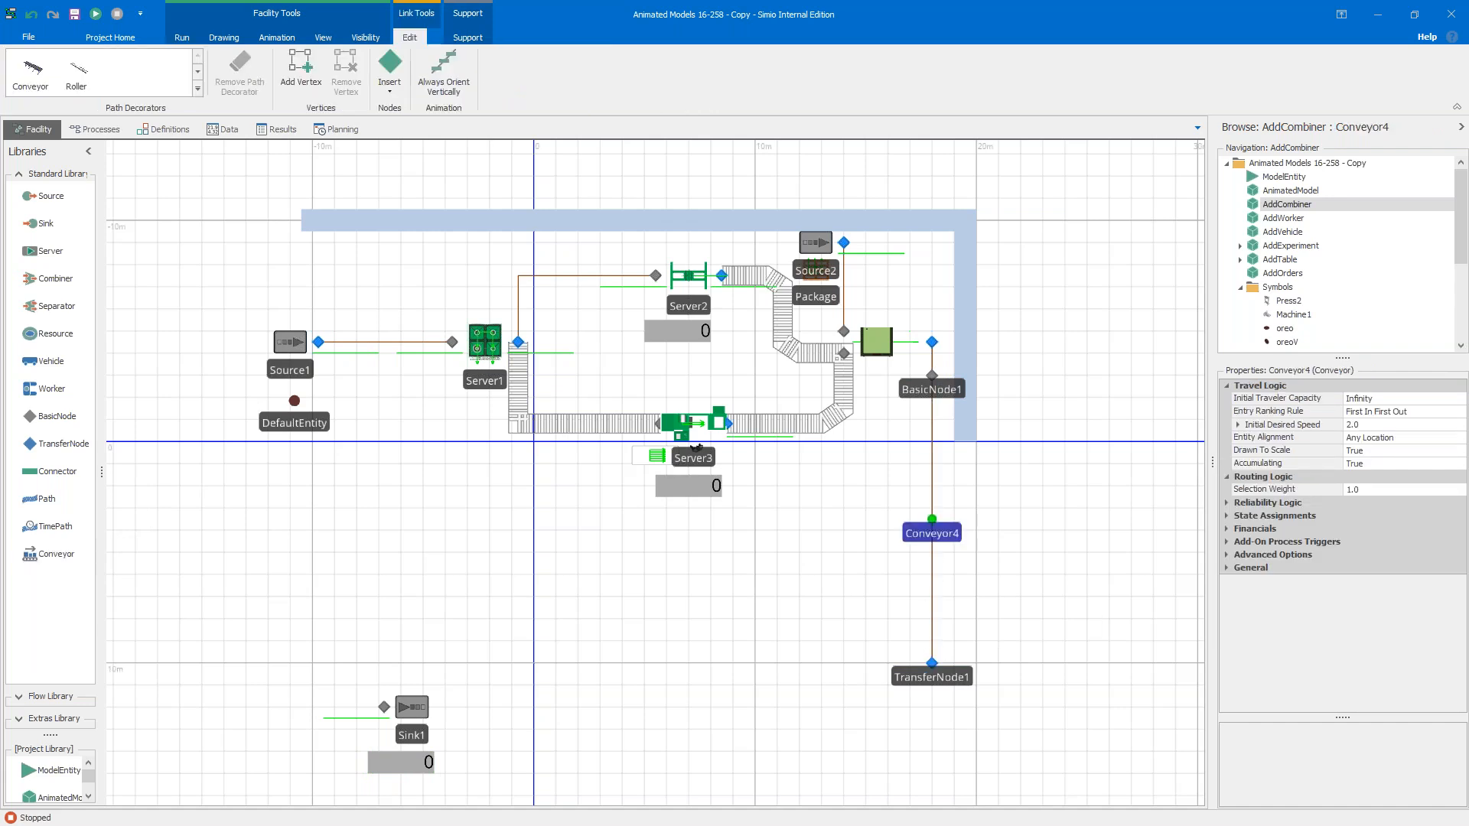
click(384, 709)
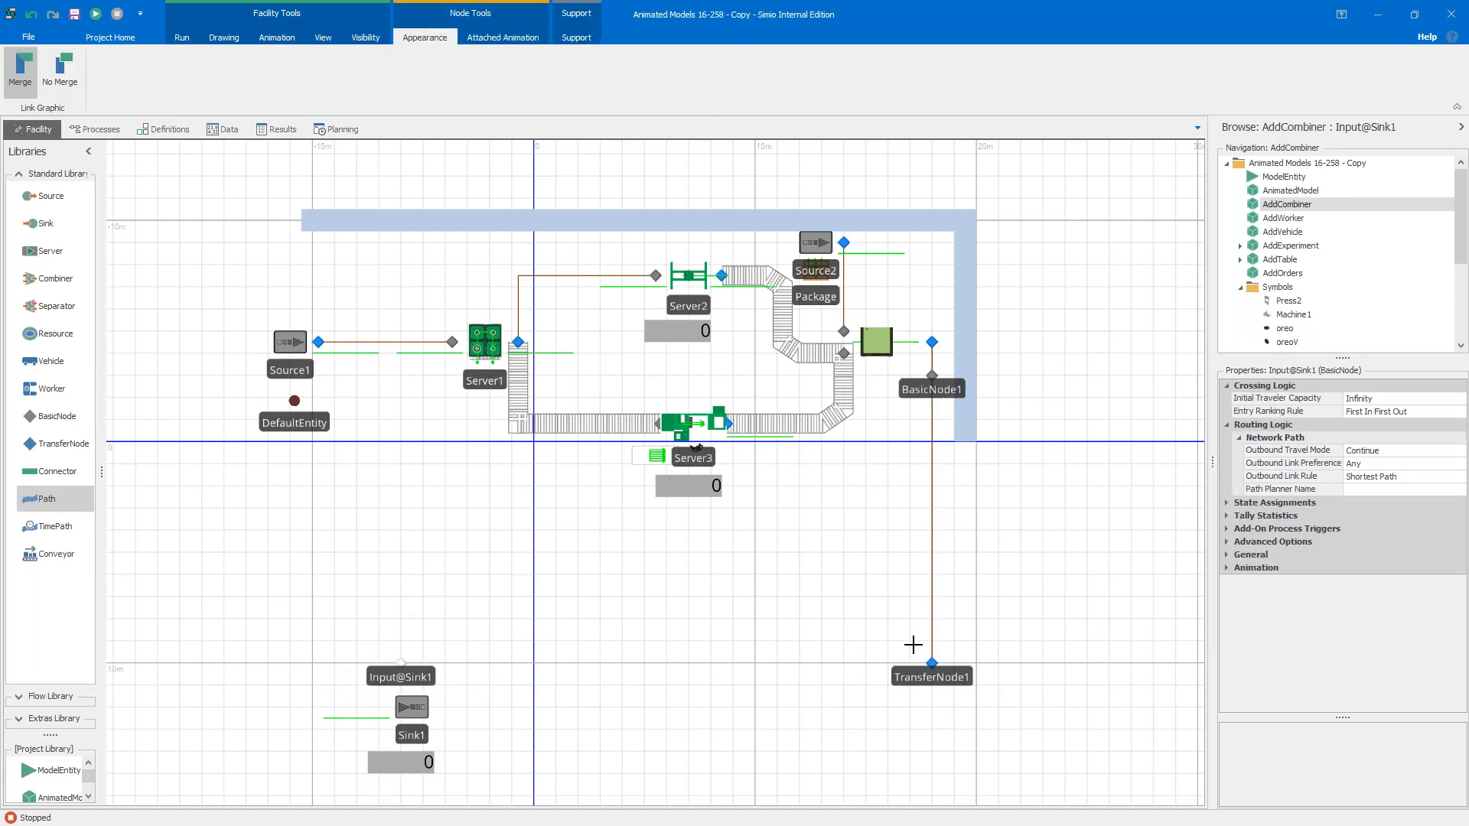
click(931, 663)
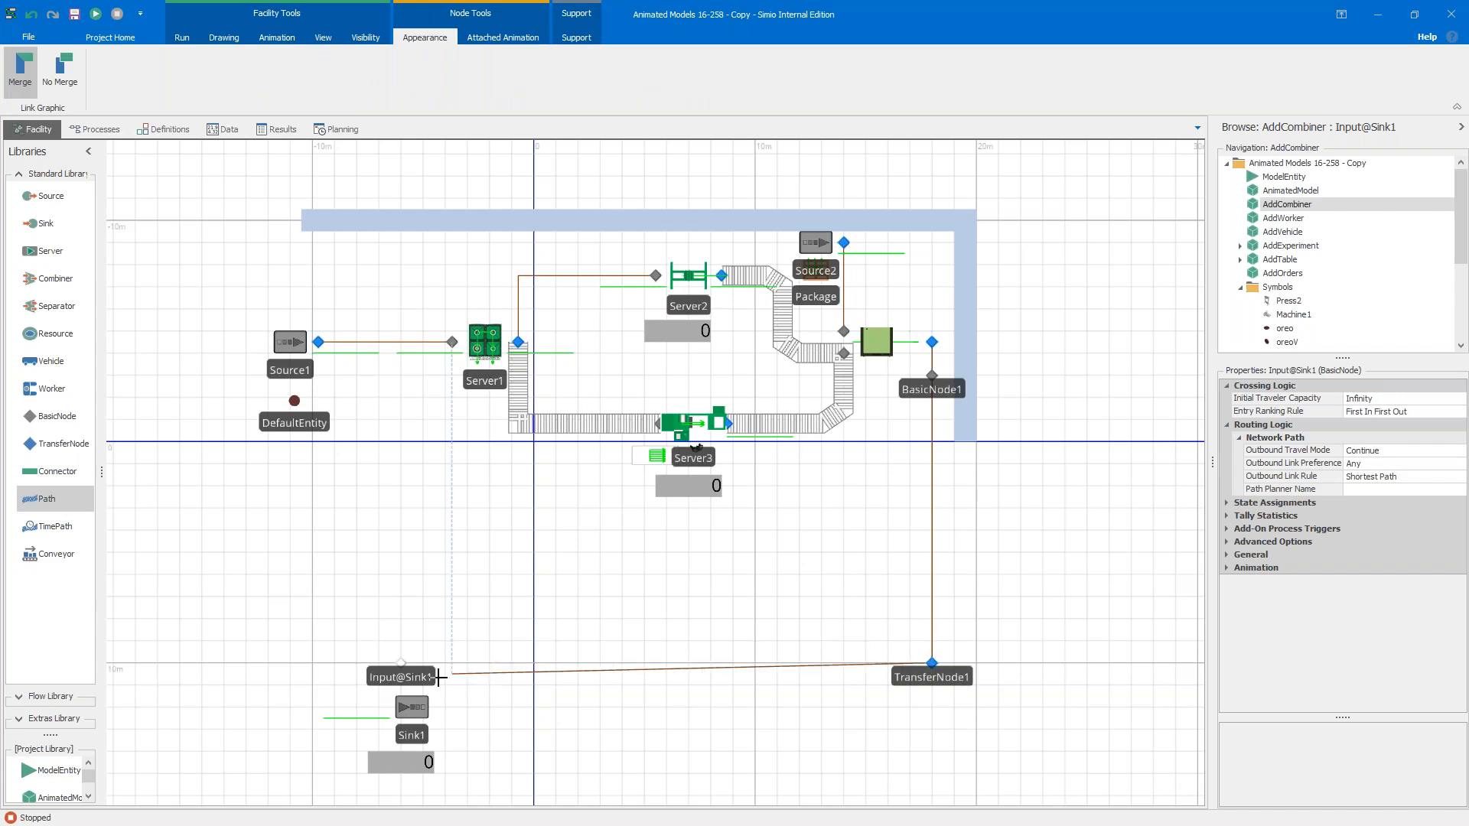
click(402, 663)
click(461, 568)
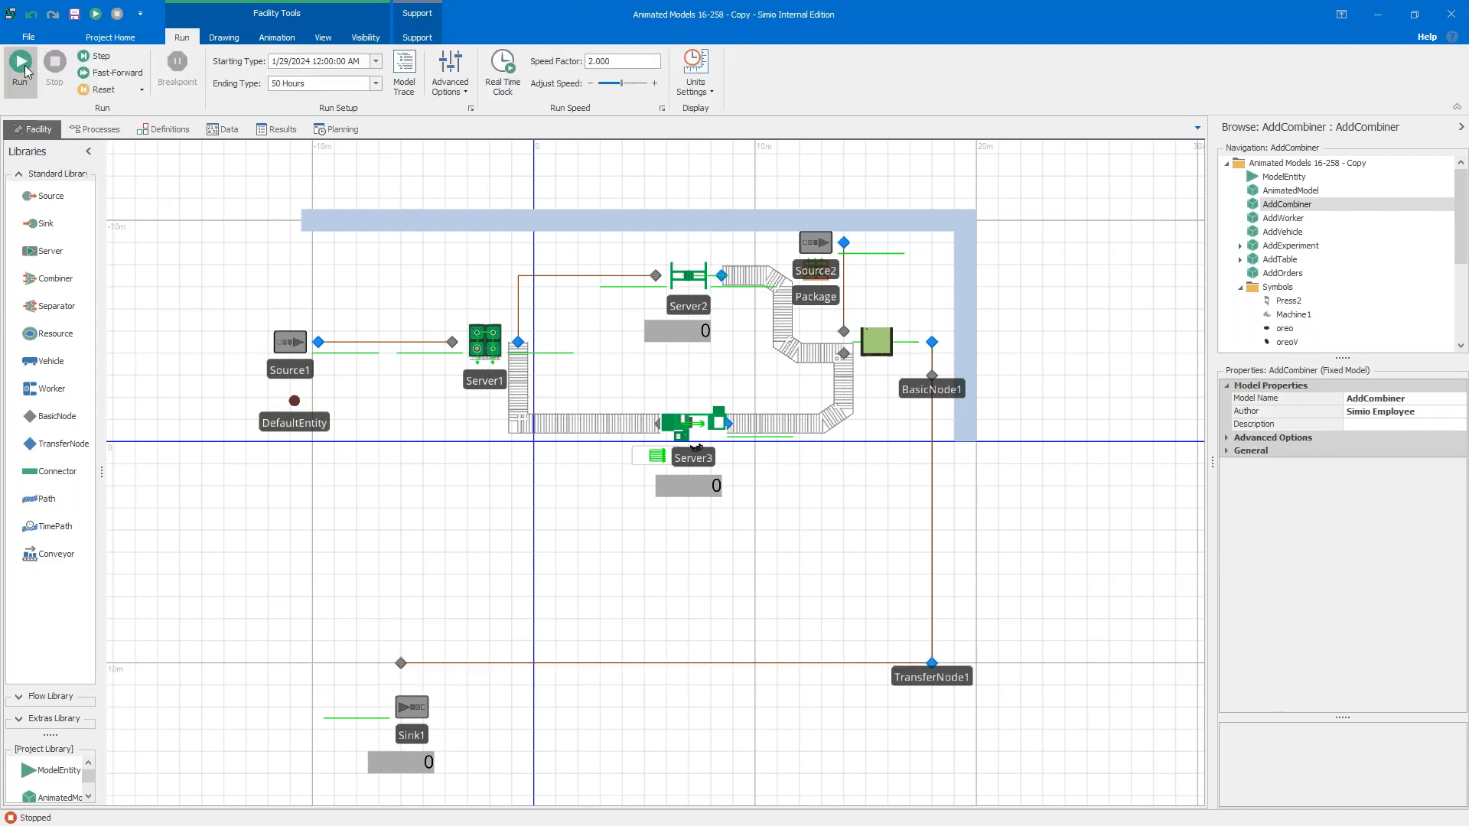
Step: Run the model, apply the Roller path decorator to the conveyor between BasicNode1 and TransferNode1, and stop the run
click(20, 67)
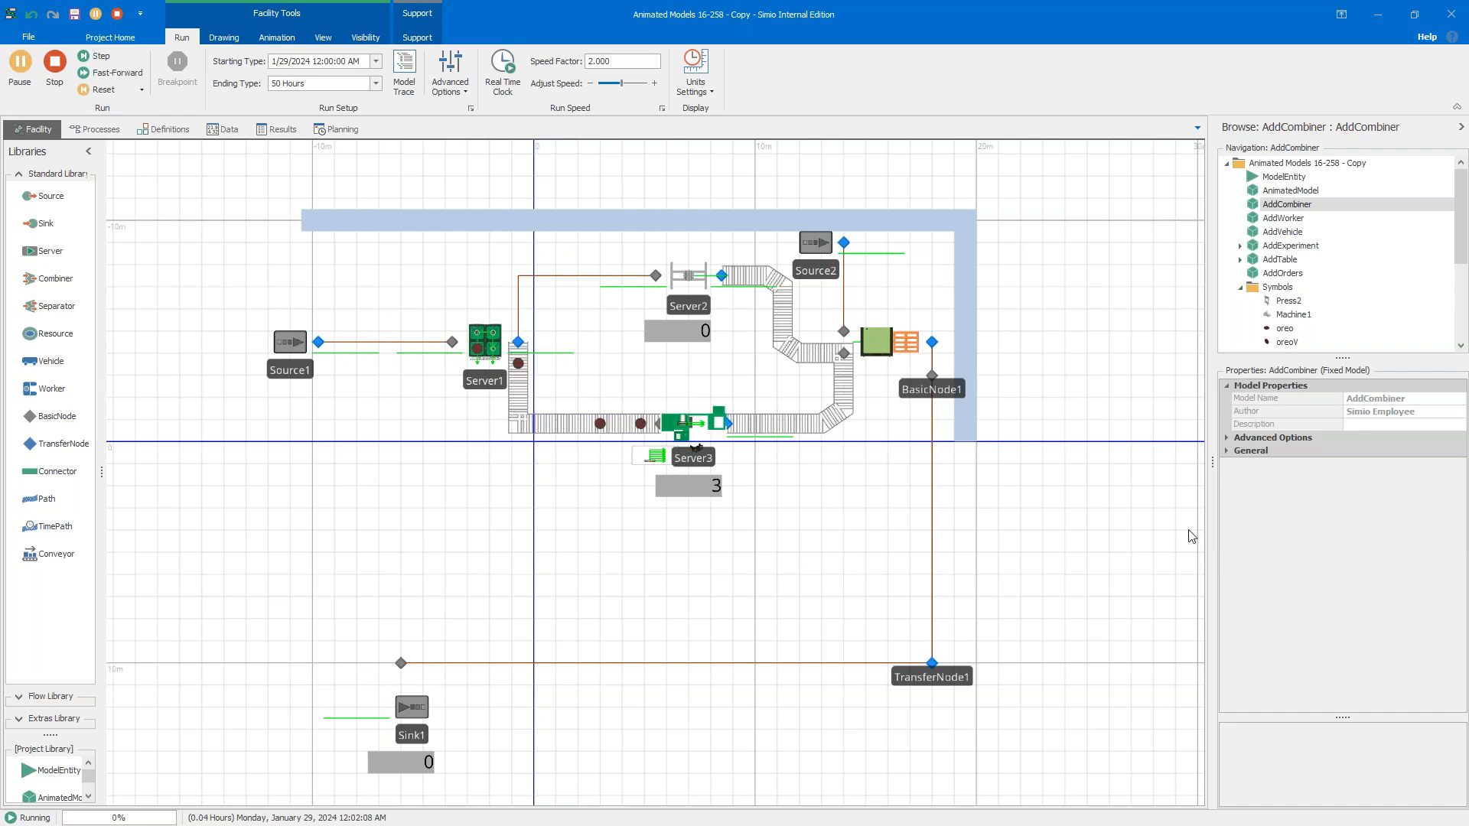
click(933, 593)
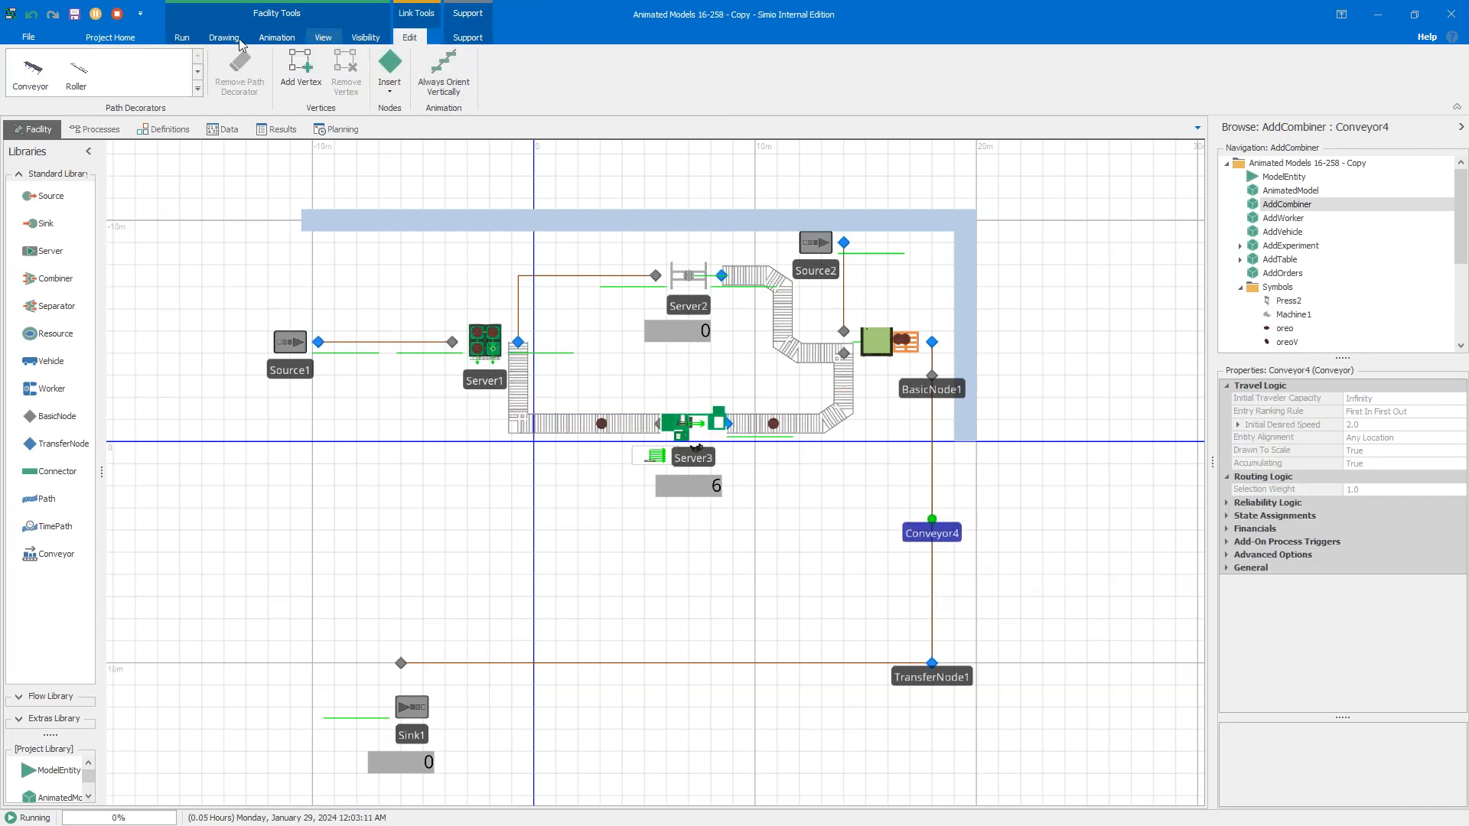
click(77, 68)
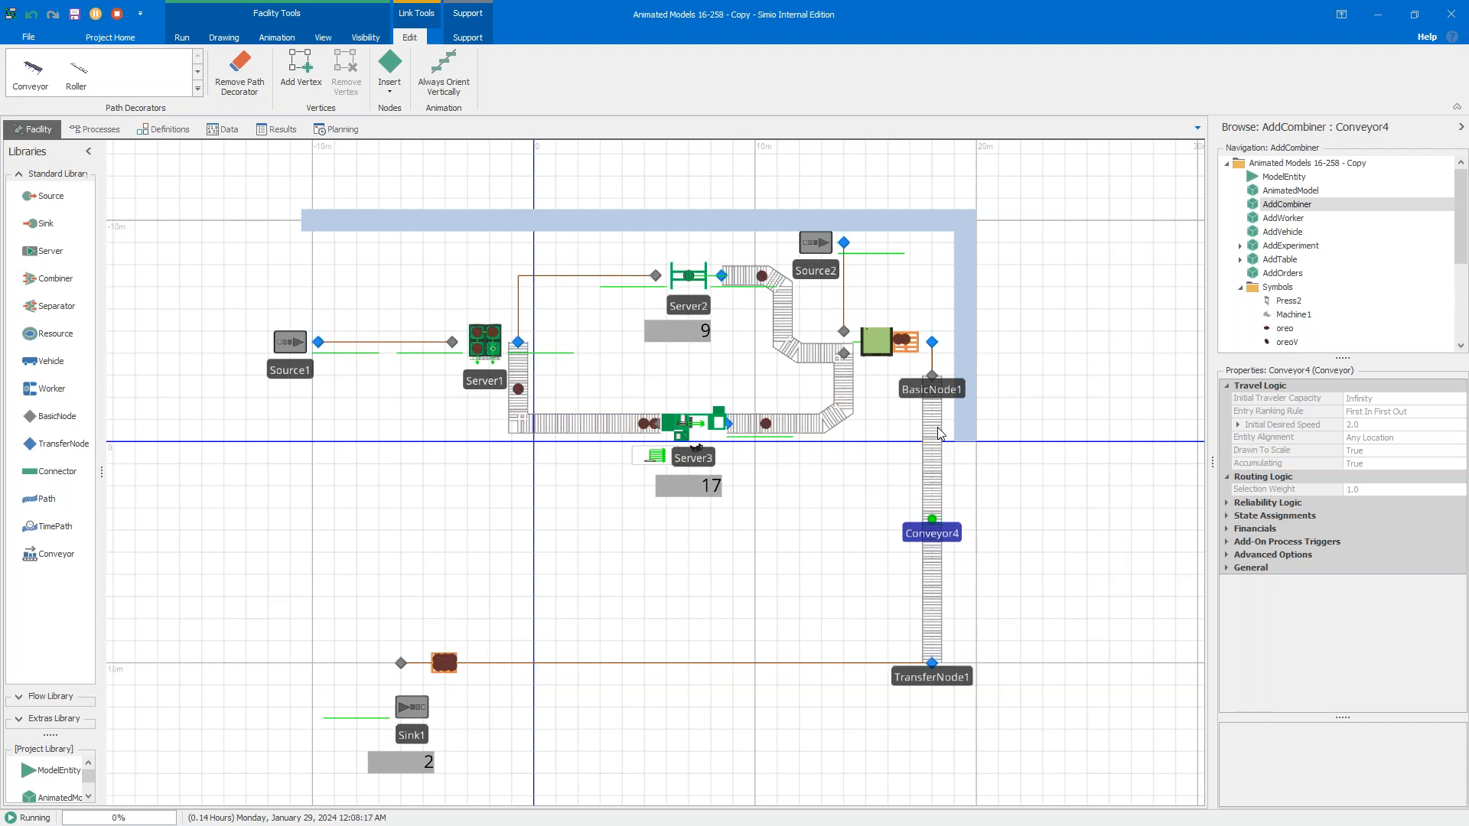
click(118, 13)
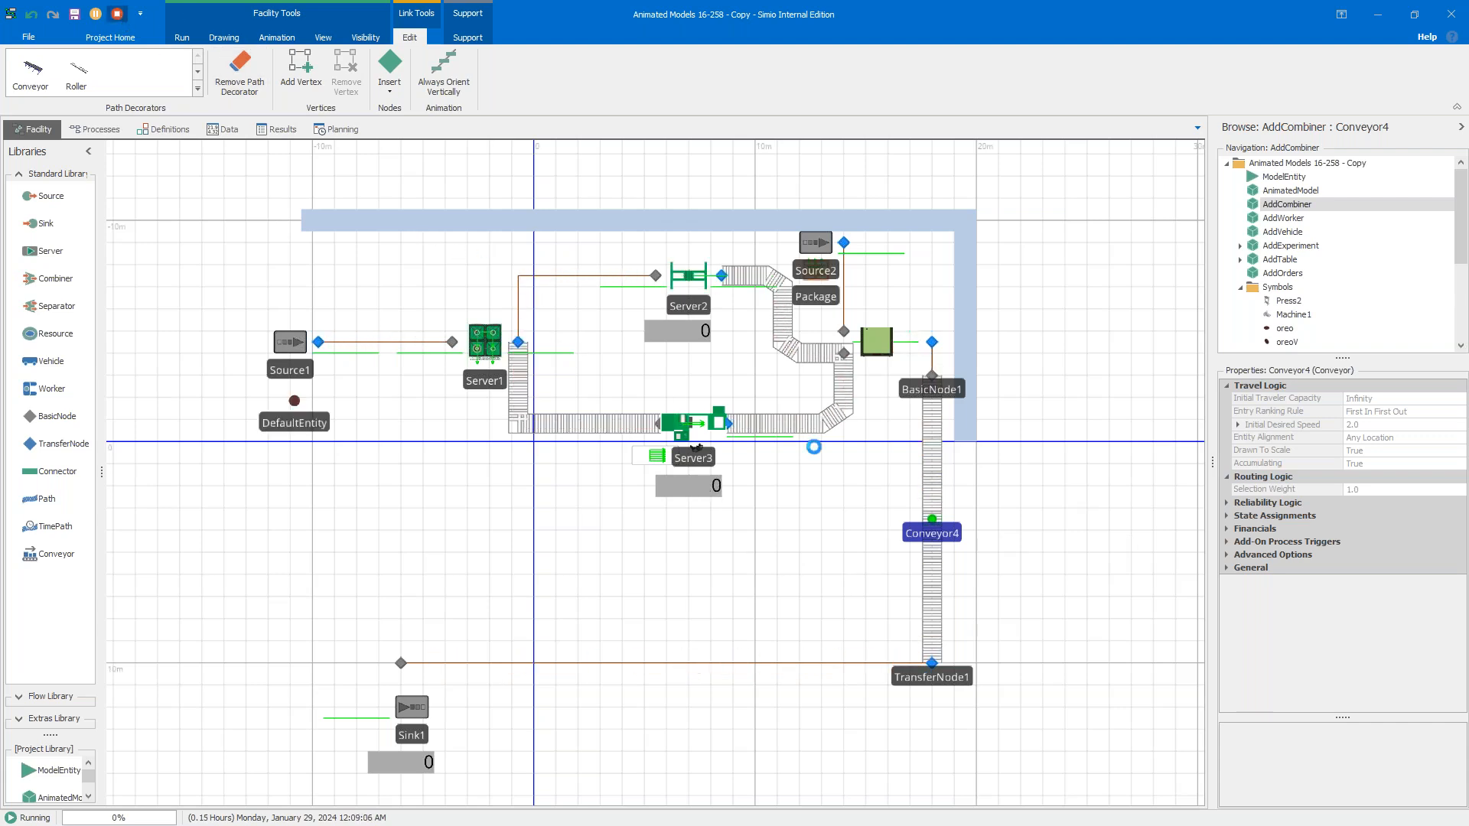
Step: Place a Worker and a BasicNode side by side just below TransferNode1
click(1049, 517)
drag(1046, 510, 971, 404)
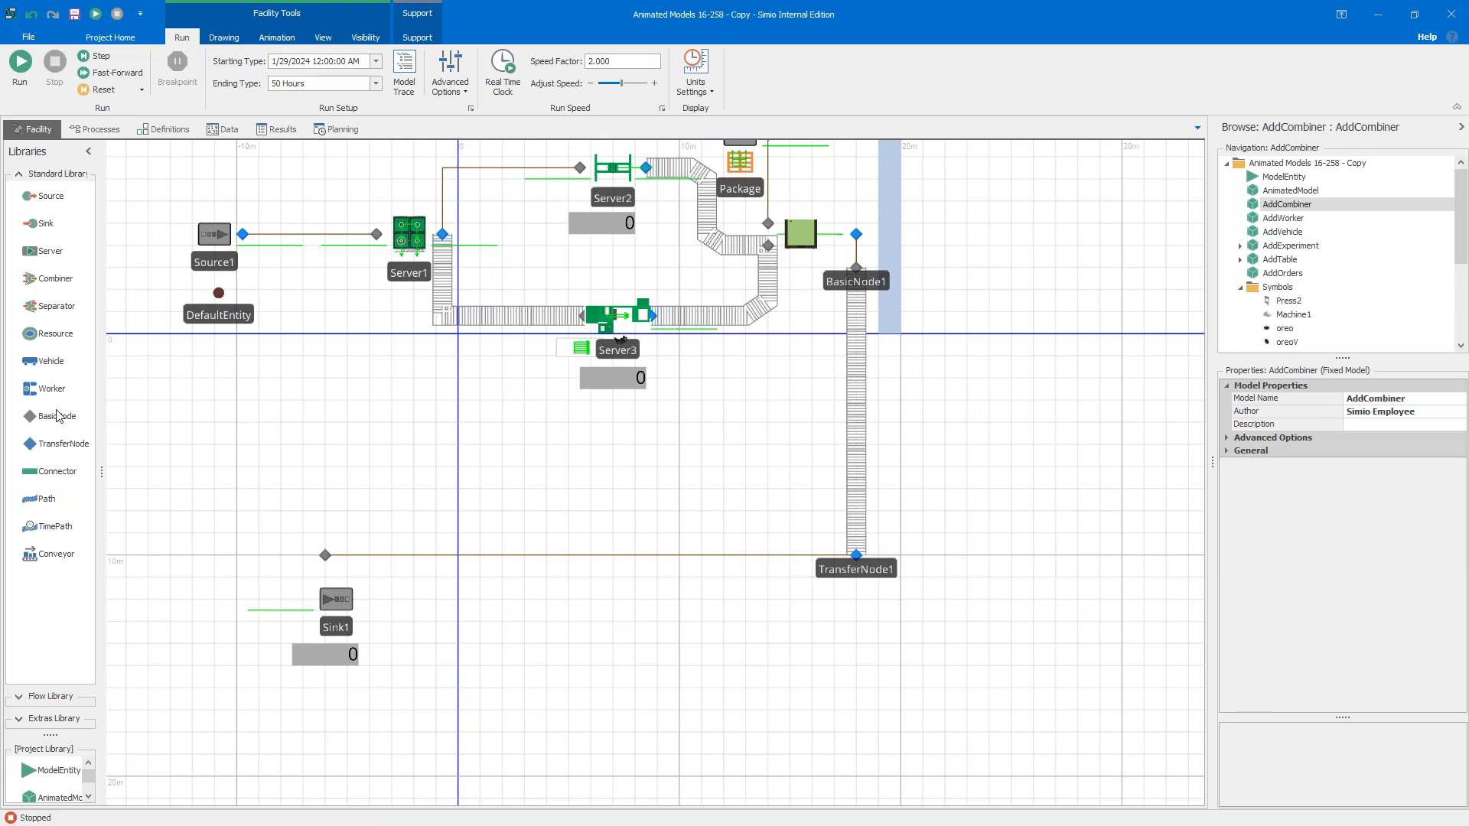
drag(51, 397, 880, 635)
drag(54, 423, 833, 626)
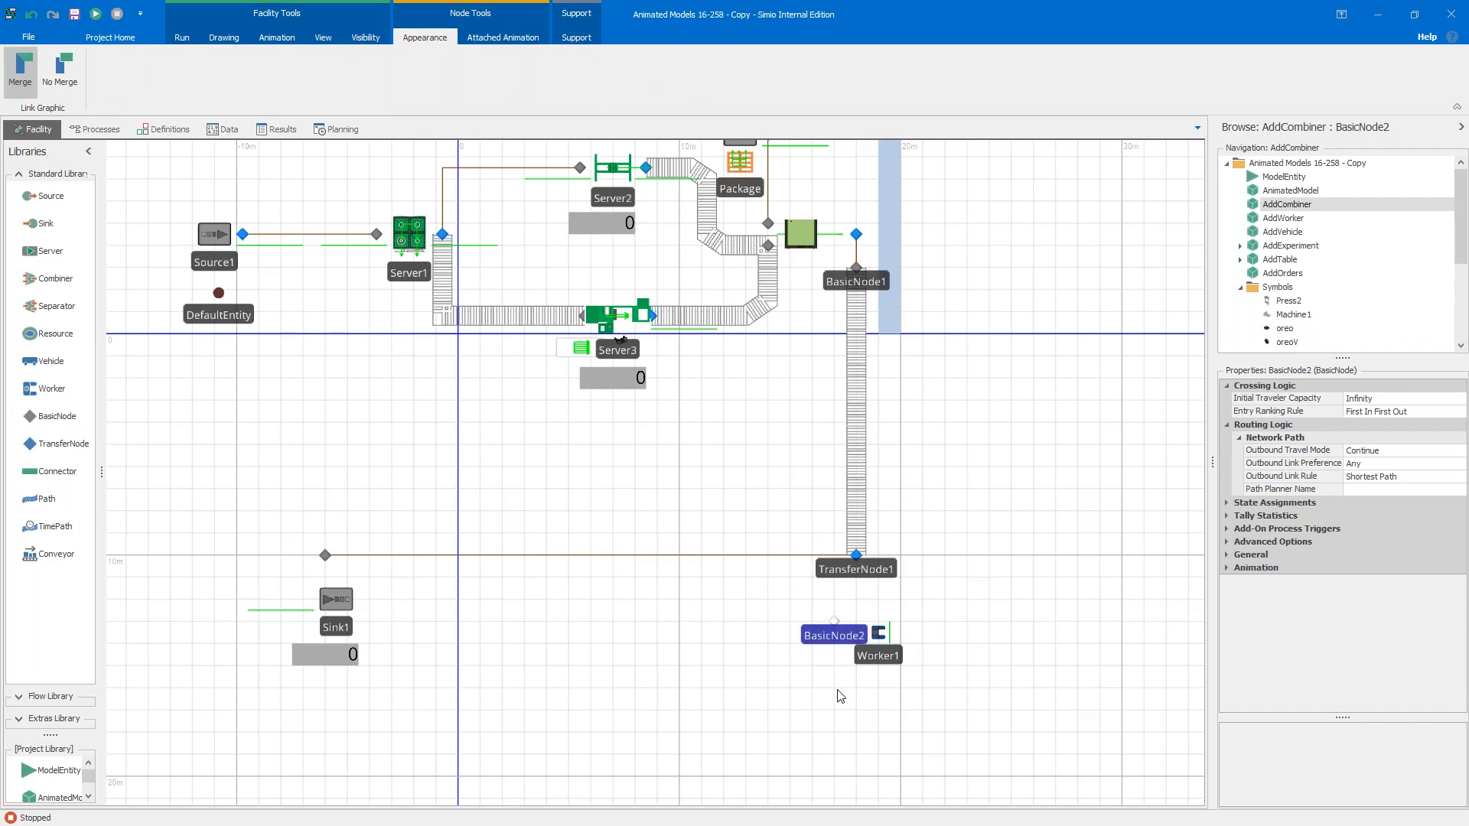
Step: Set Worker1's Initial Node (Home) to BasicNode2 and its Idle Action to Park At Home
click(889, 663)
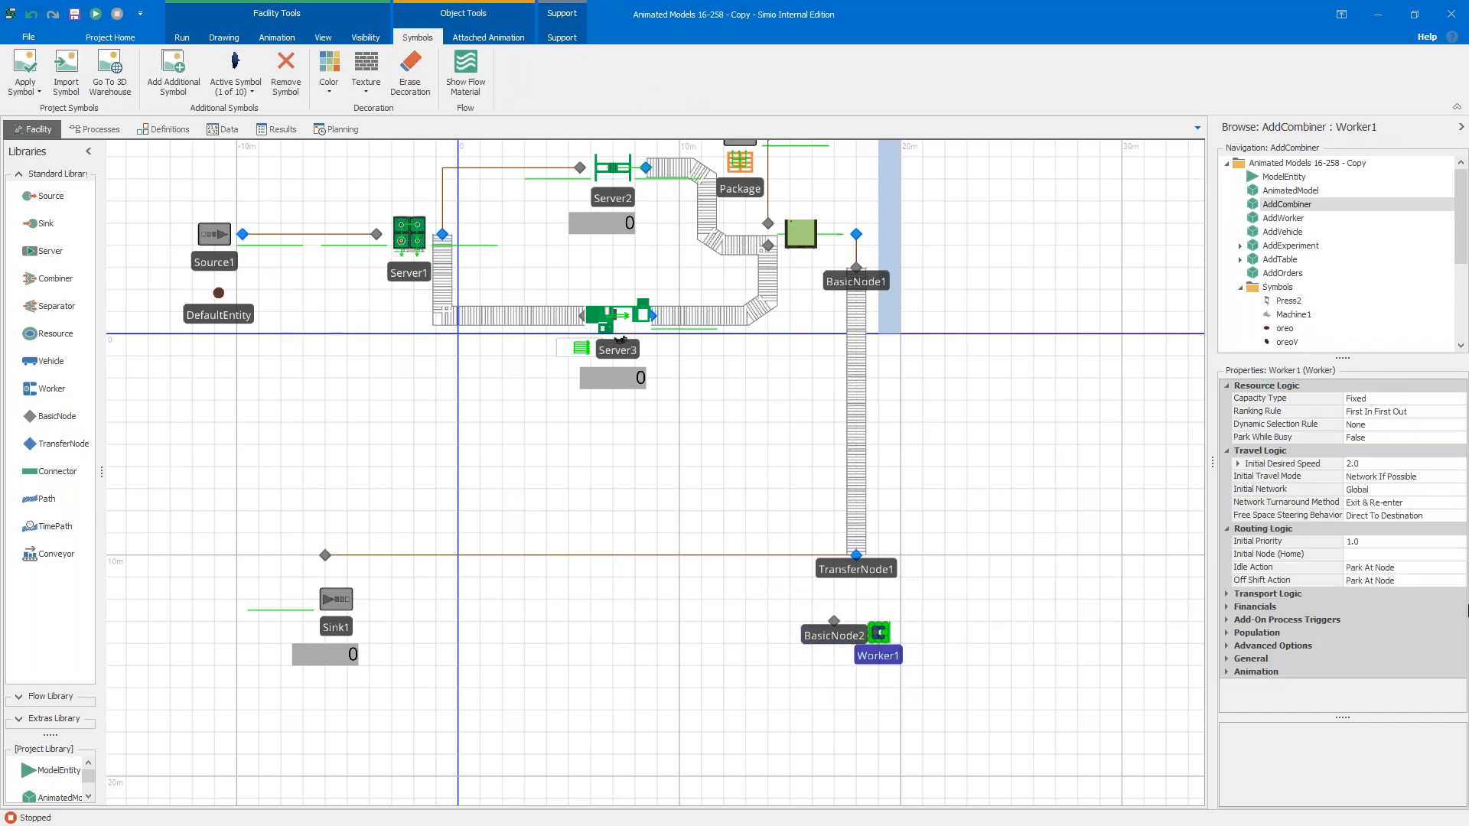
click(1370, 555)
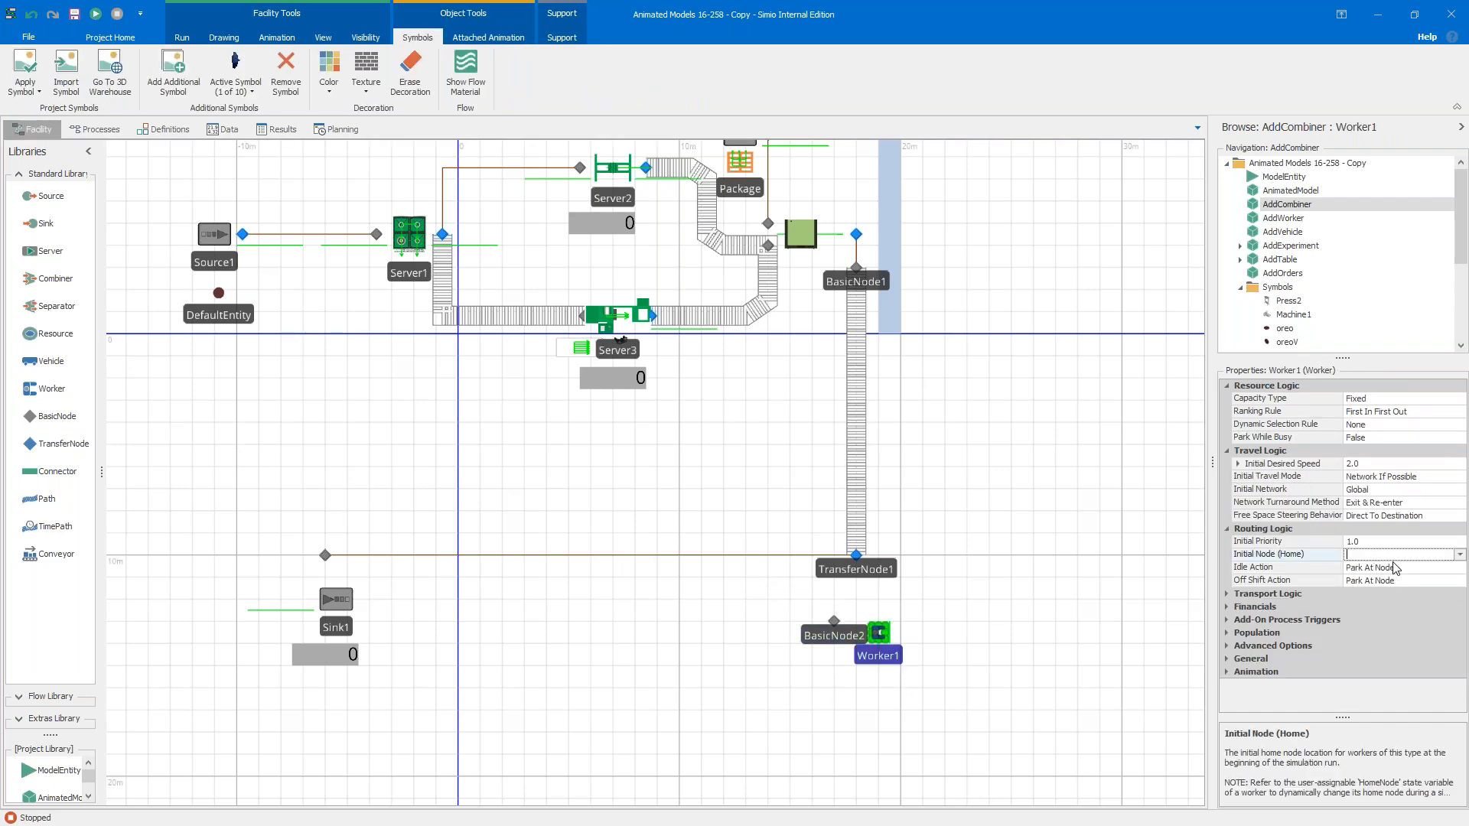
click(1460, 556)
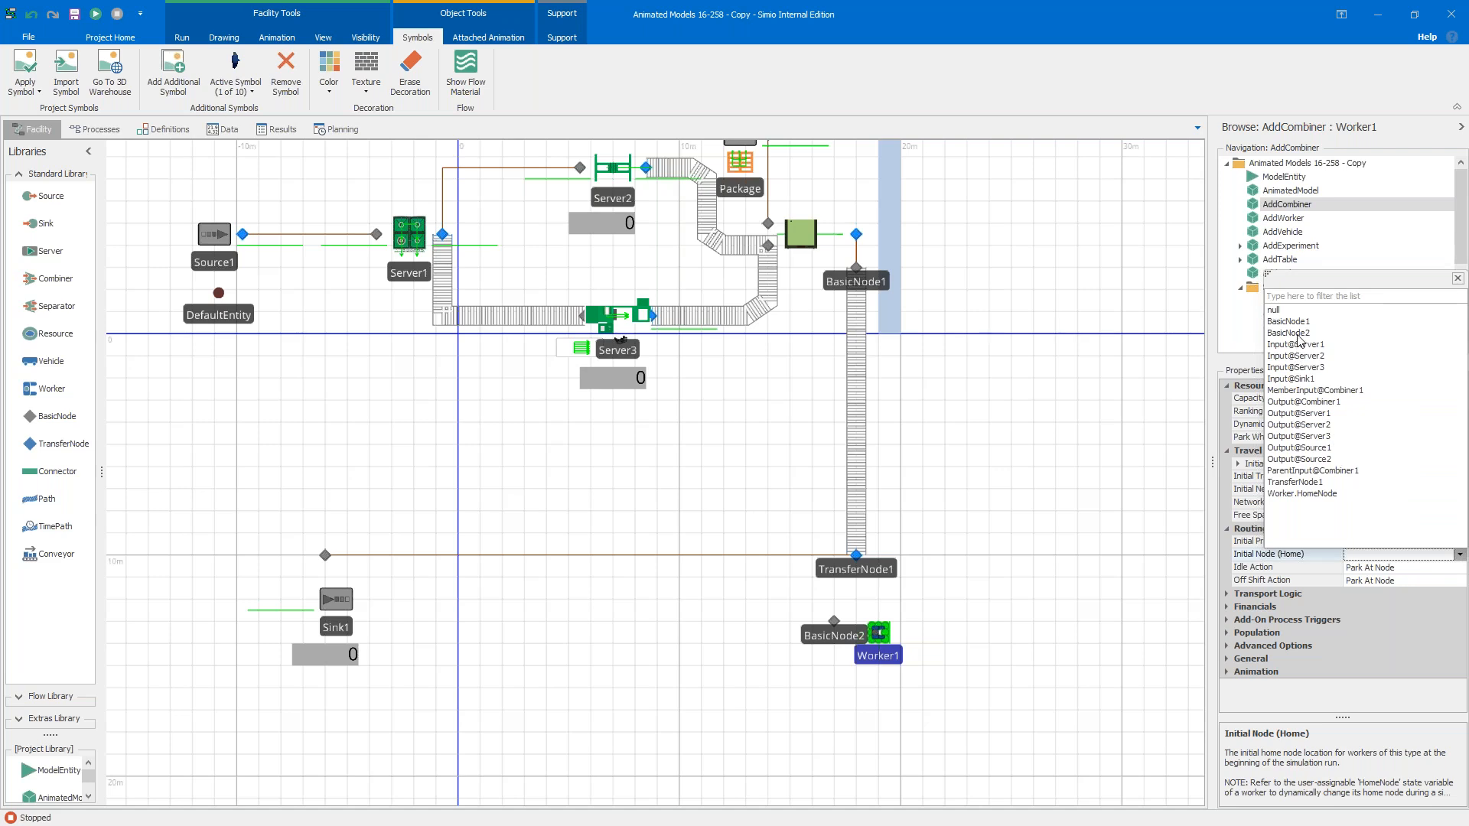
click(1292, 334)
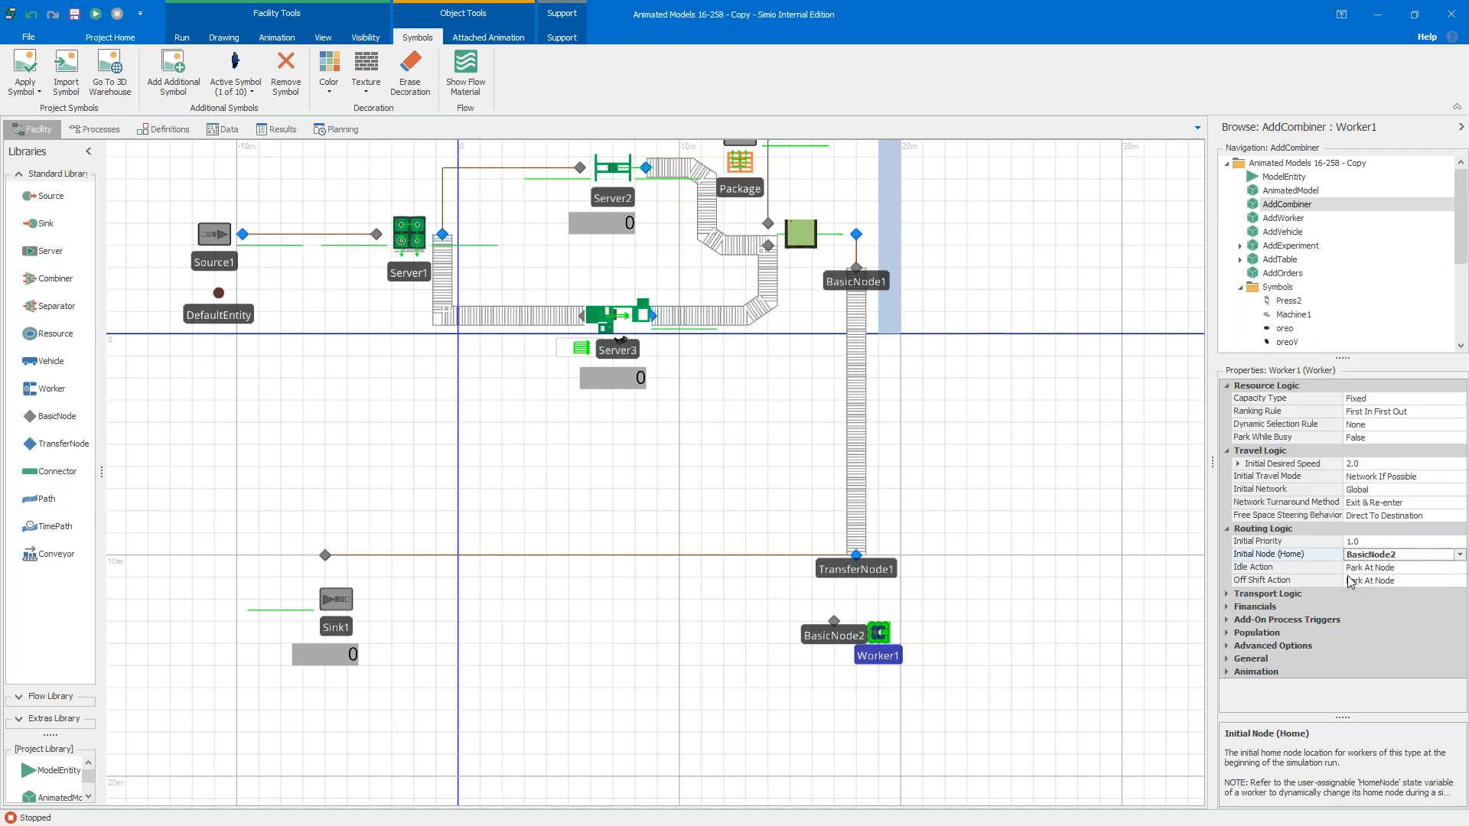
click(1408, 567)
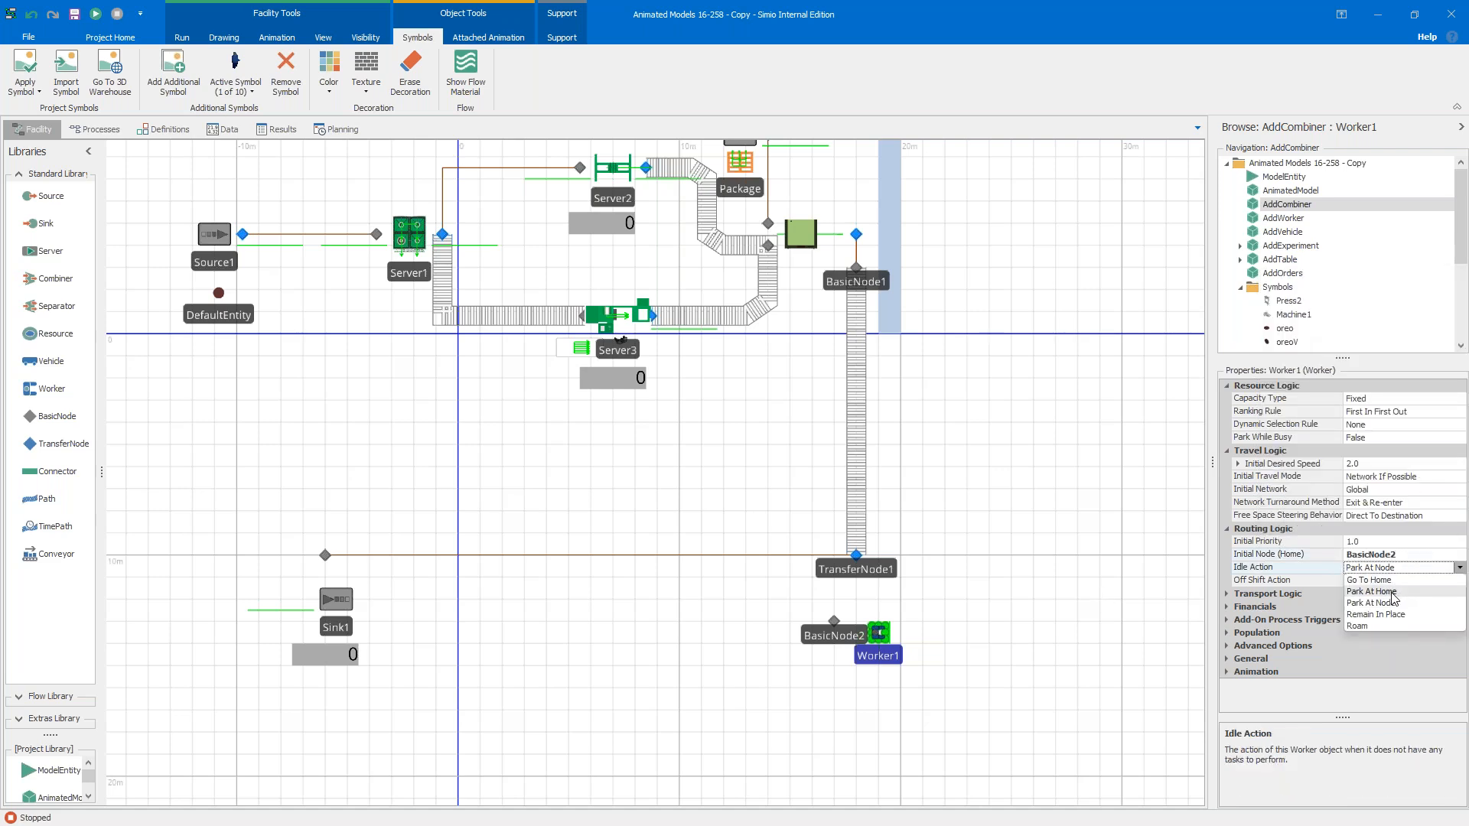
click(1393, 592)
click(970, 583)
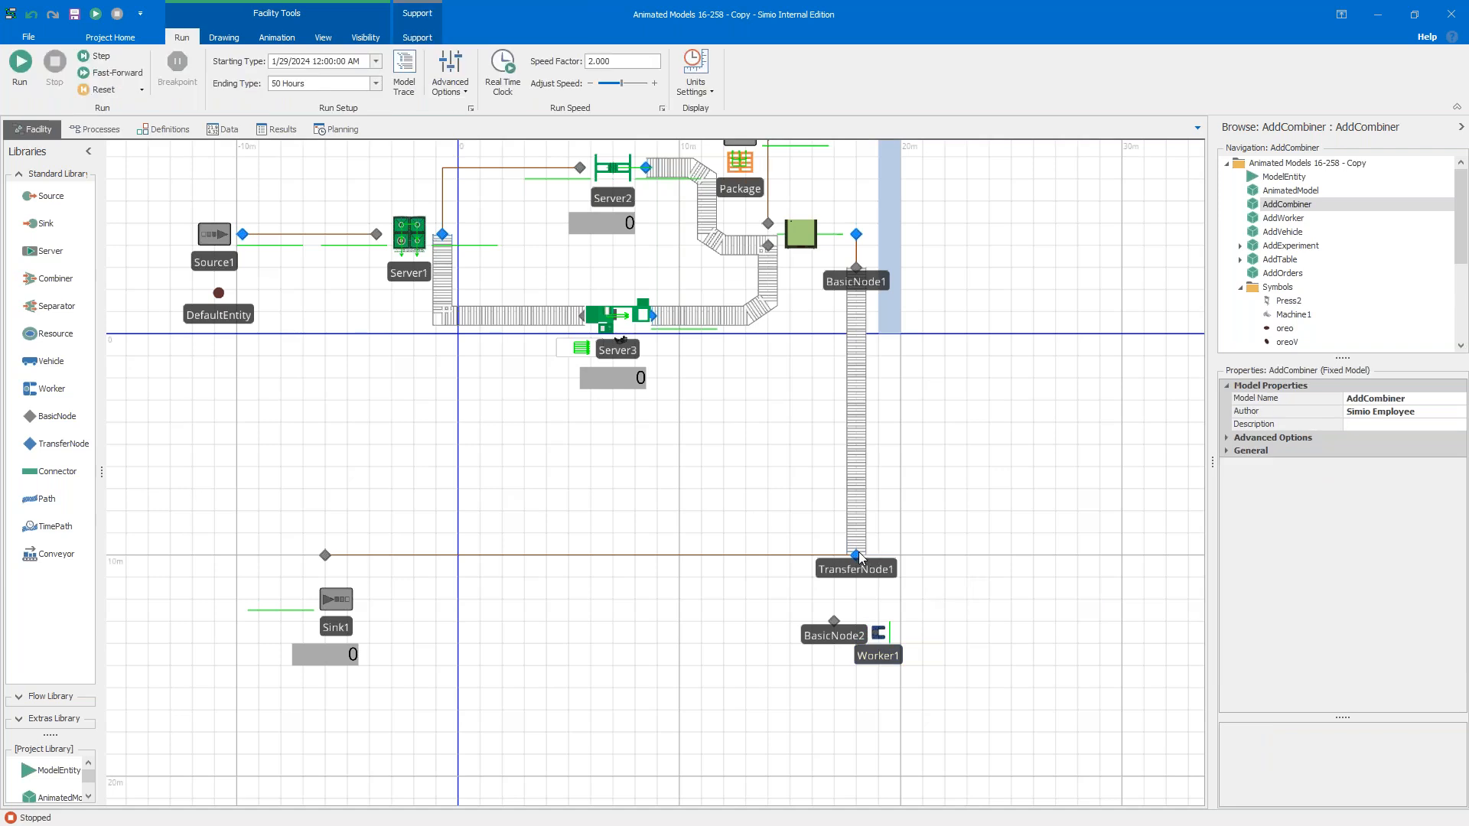
Step: Set TransferNode1's Ride On Transporter to Always with Worker1 as the specific Transporter Name
click(856, 552)
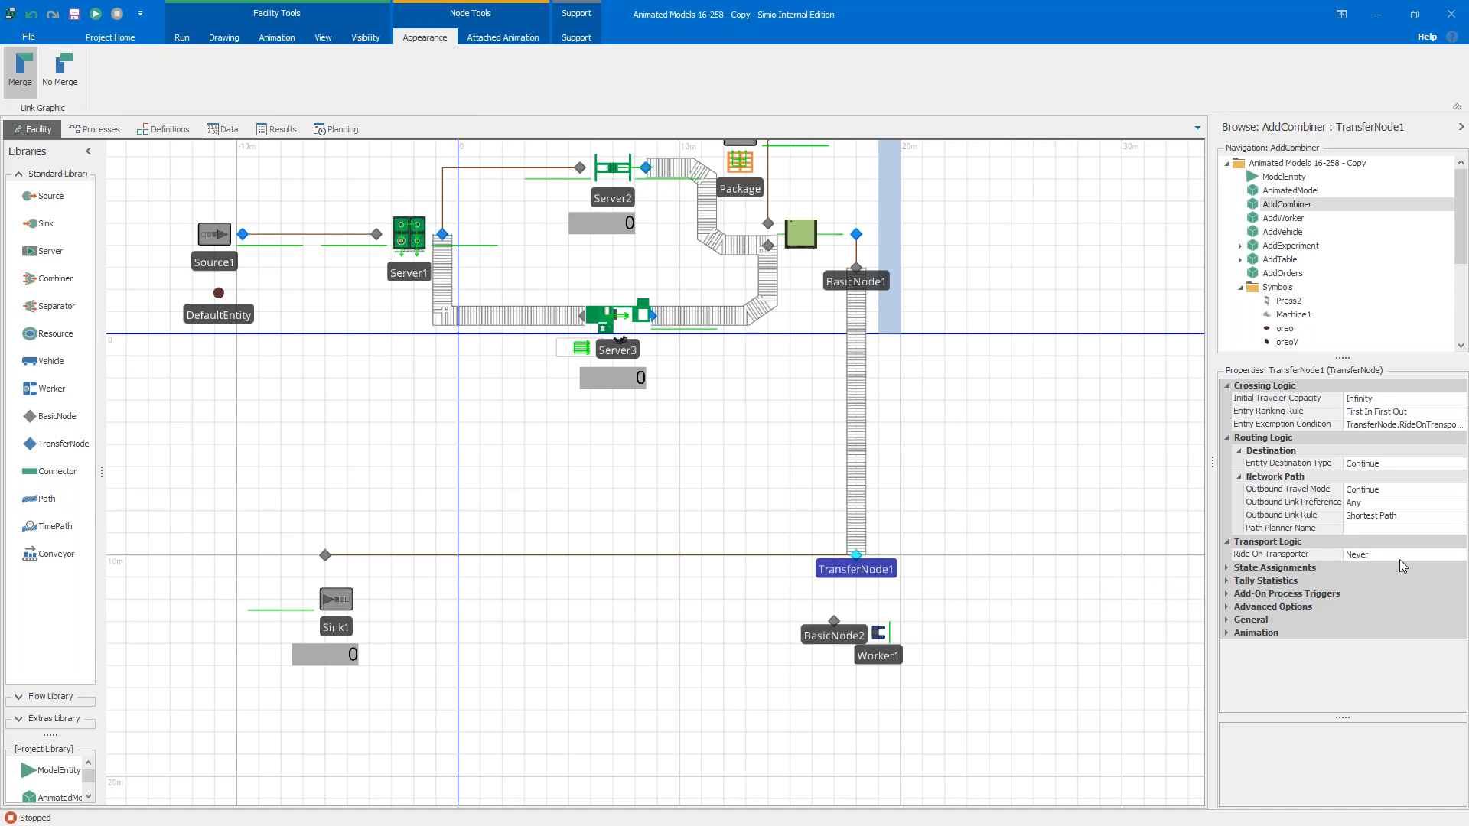
click(1439, 556)
click(1416, 569)
click(1412, 594)
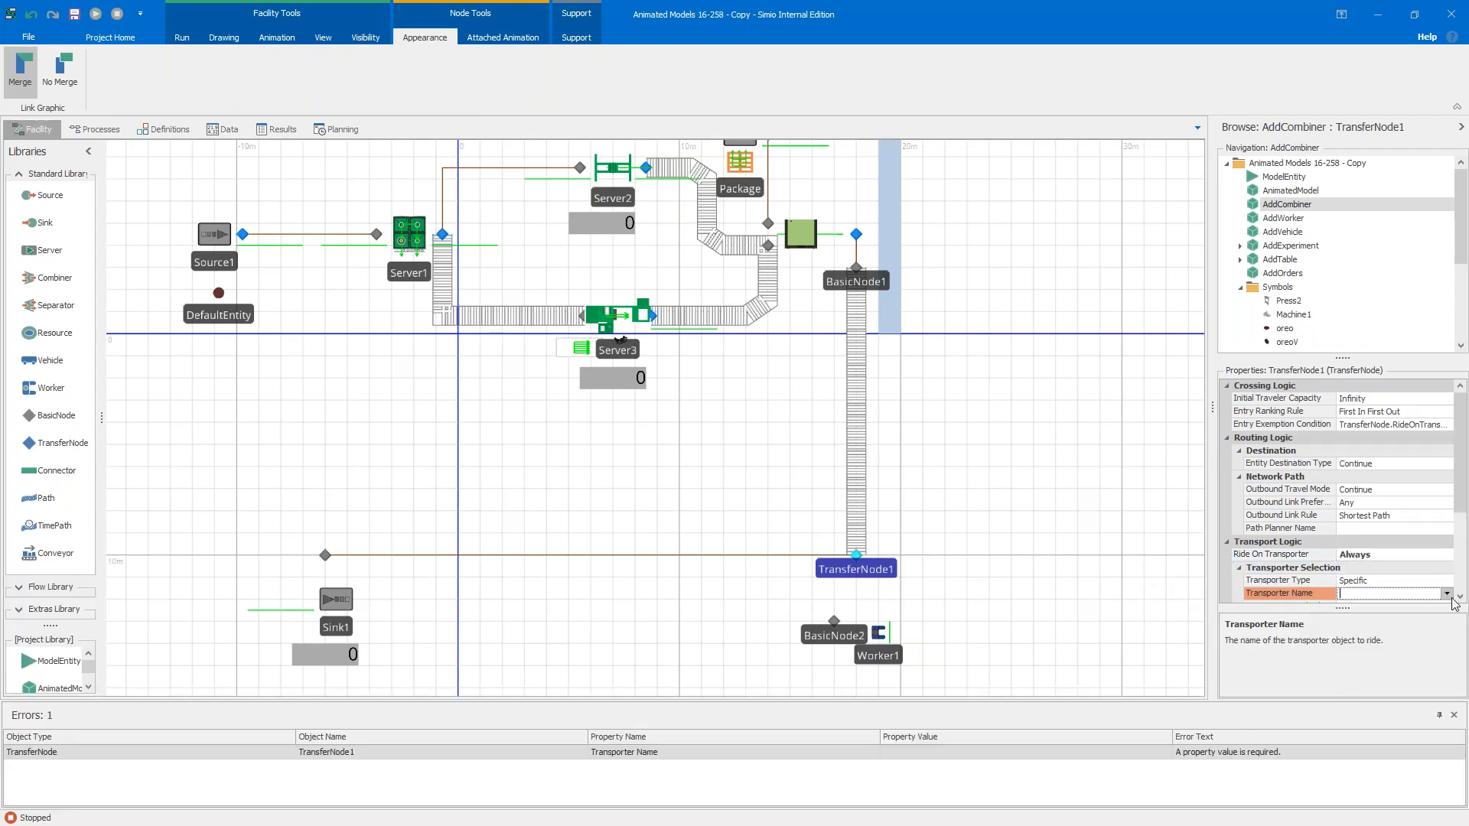
click(1446, 595)
click(1293, 363)
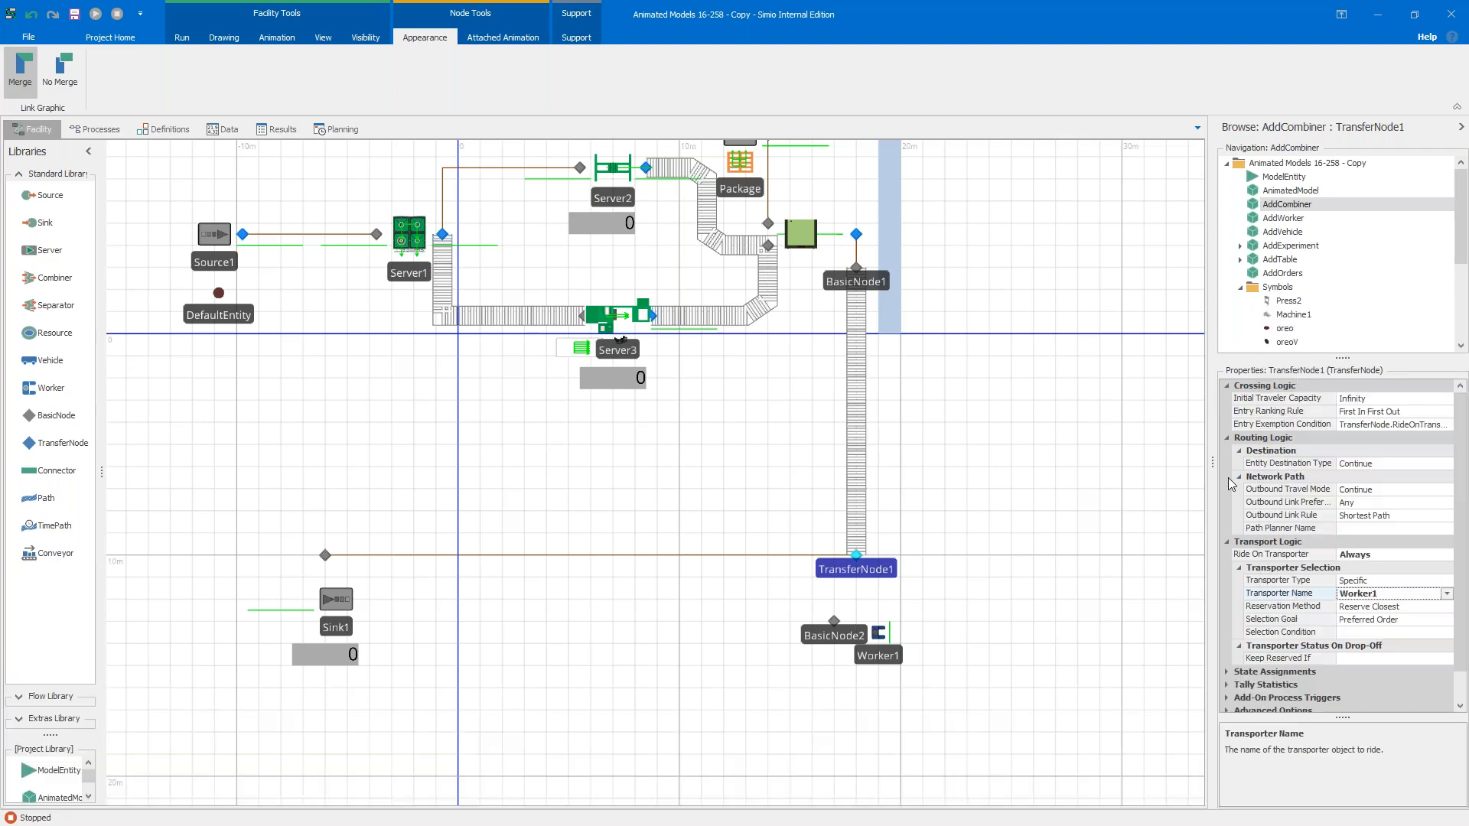
click(835, 376)
Step: Run the model, set the Speed Factor to 1 to watch the worker carry packages to Sink1, and stop the run
click(20, 68)
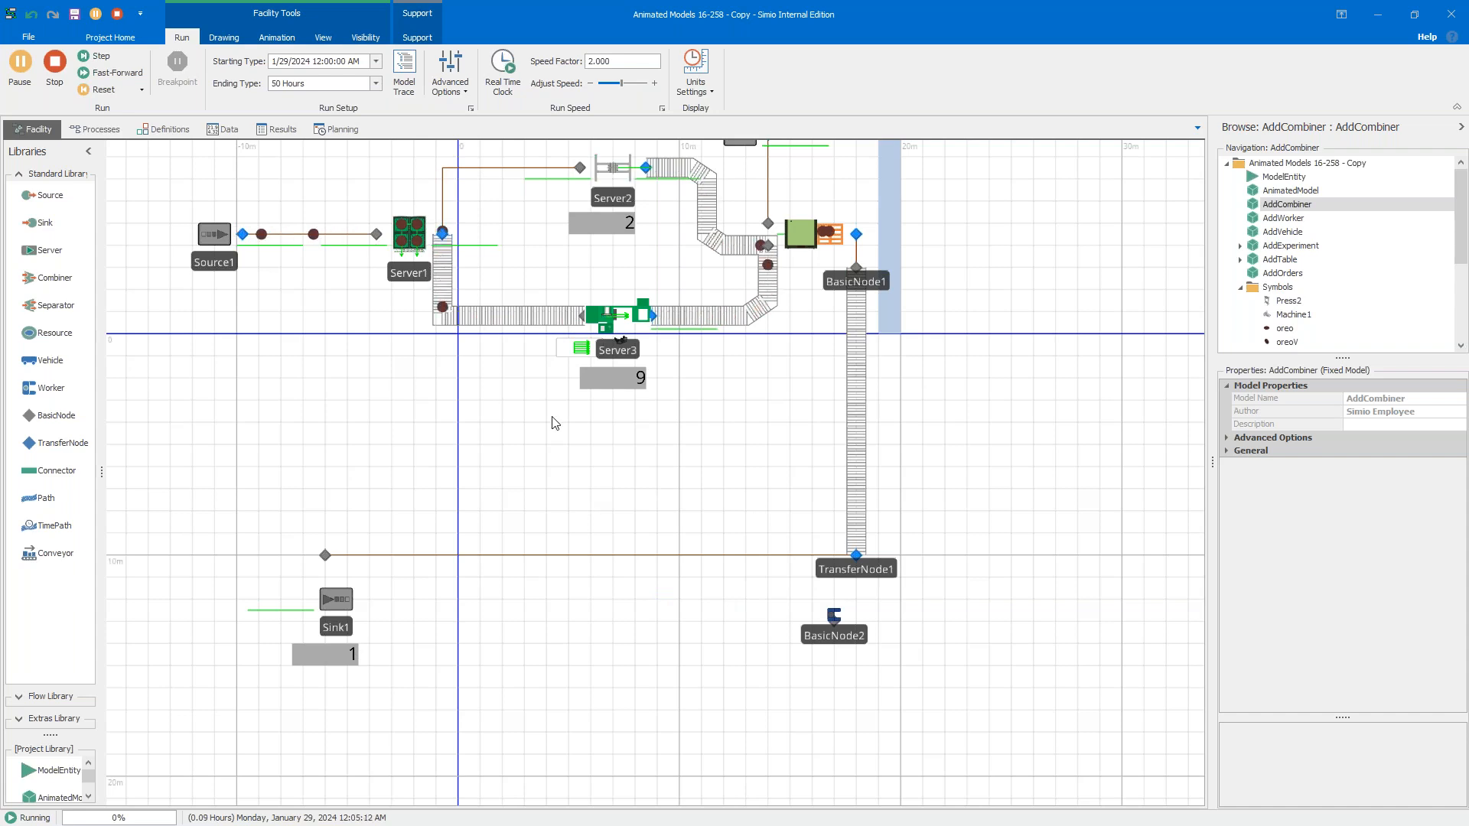
drag(624, 60, 505, 68)
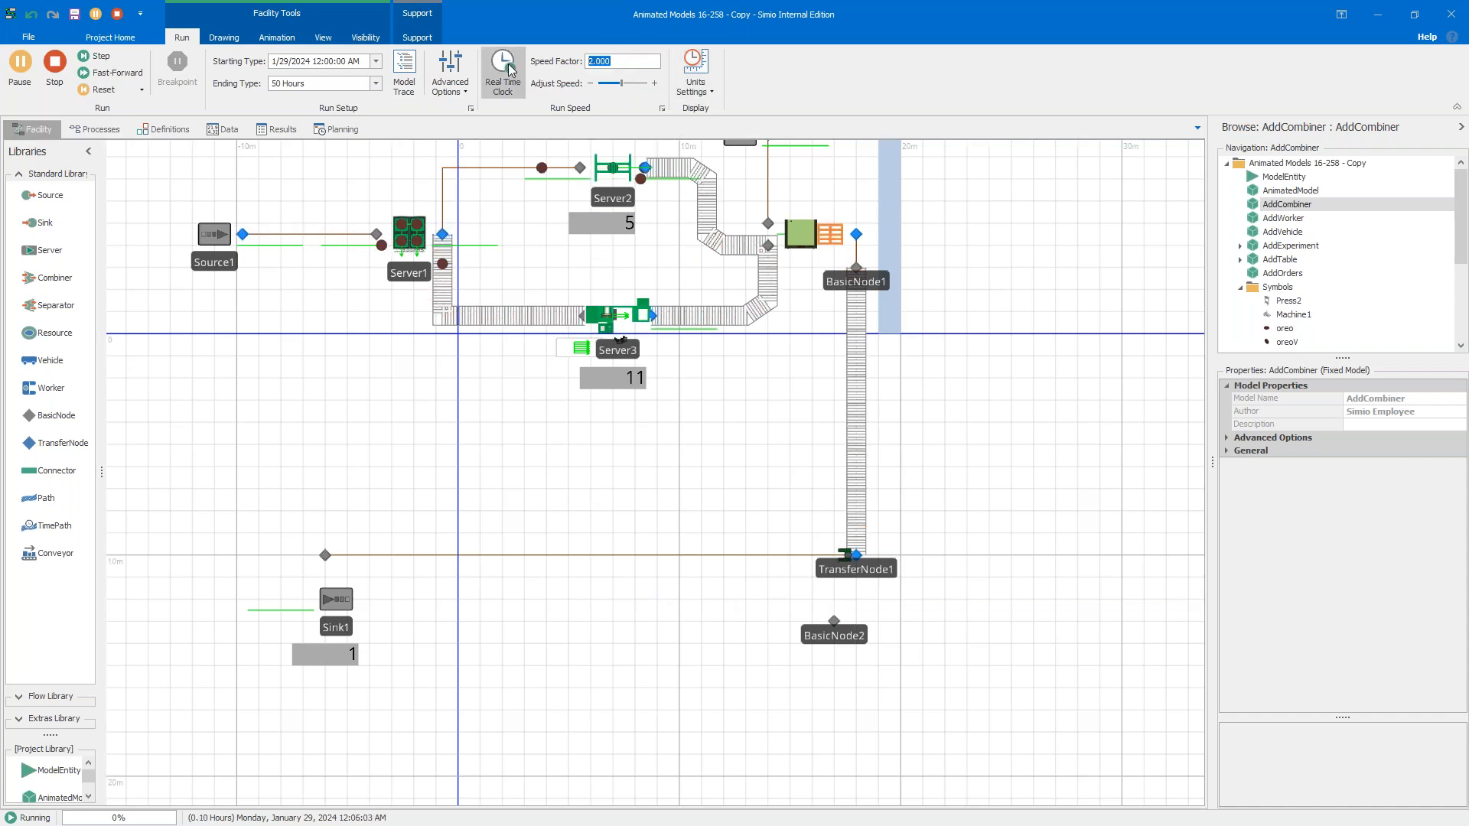
text(1)
key(Return)
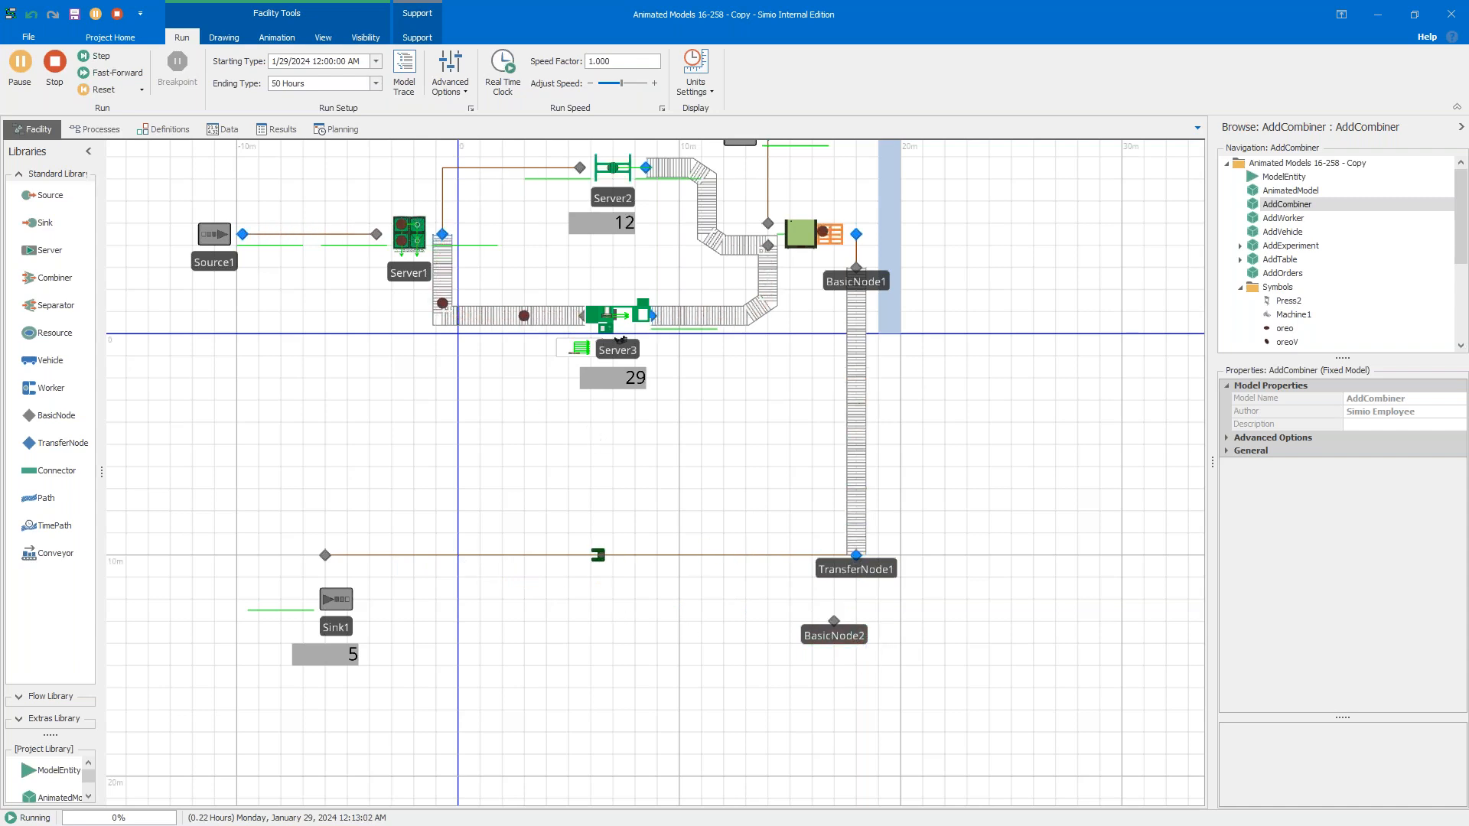
click(68, 64)
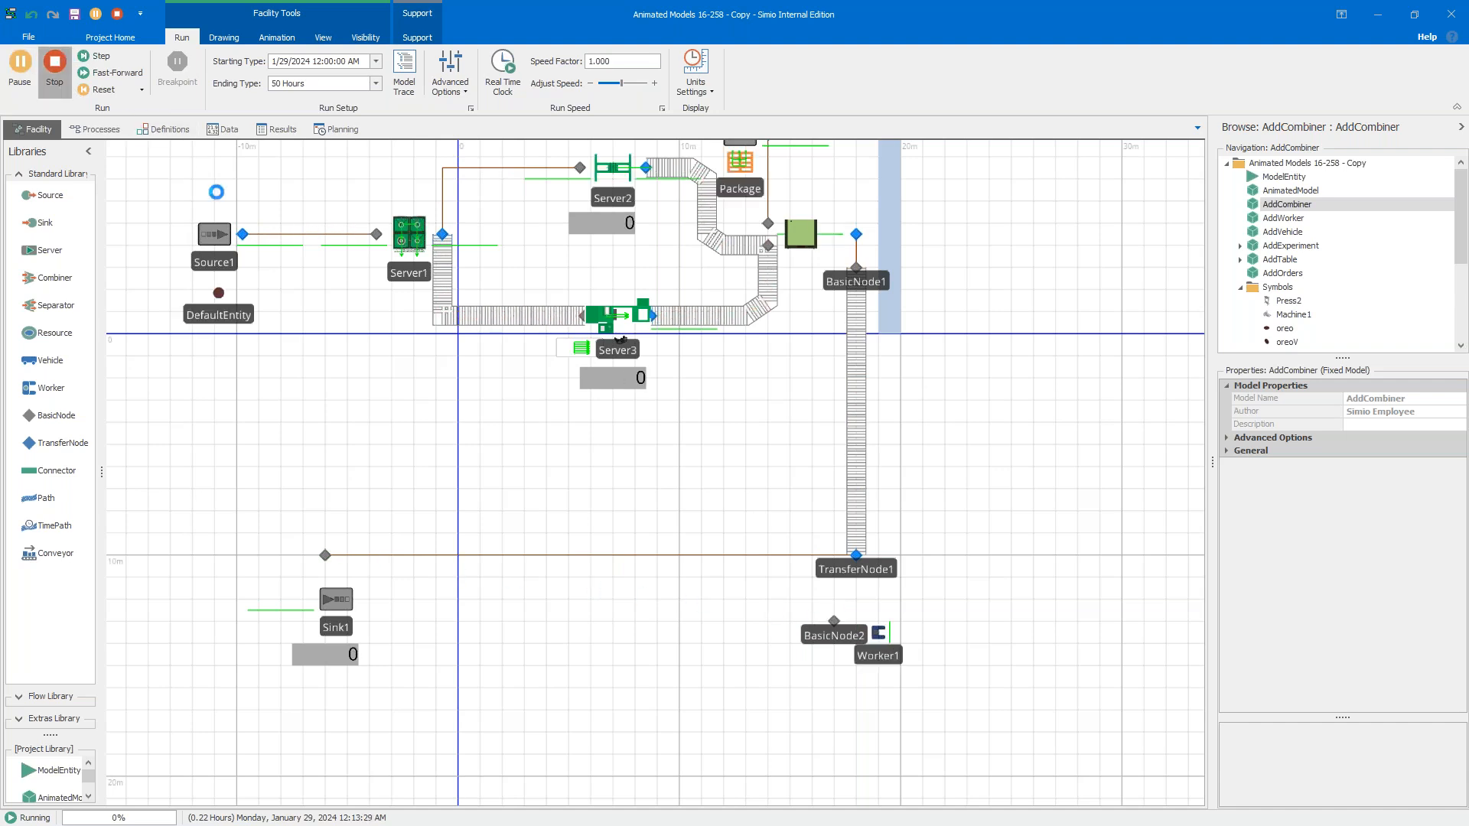
Step: Open the AddWorker model, run it in the 3D view to watch the worker carry packages, then stop it and return to 2D
click(1270, 219)
scroll(1093, 361, up, 3)
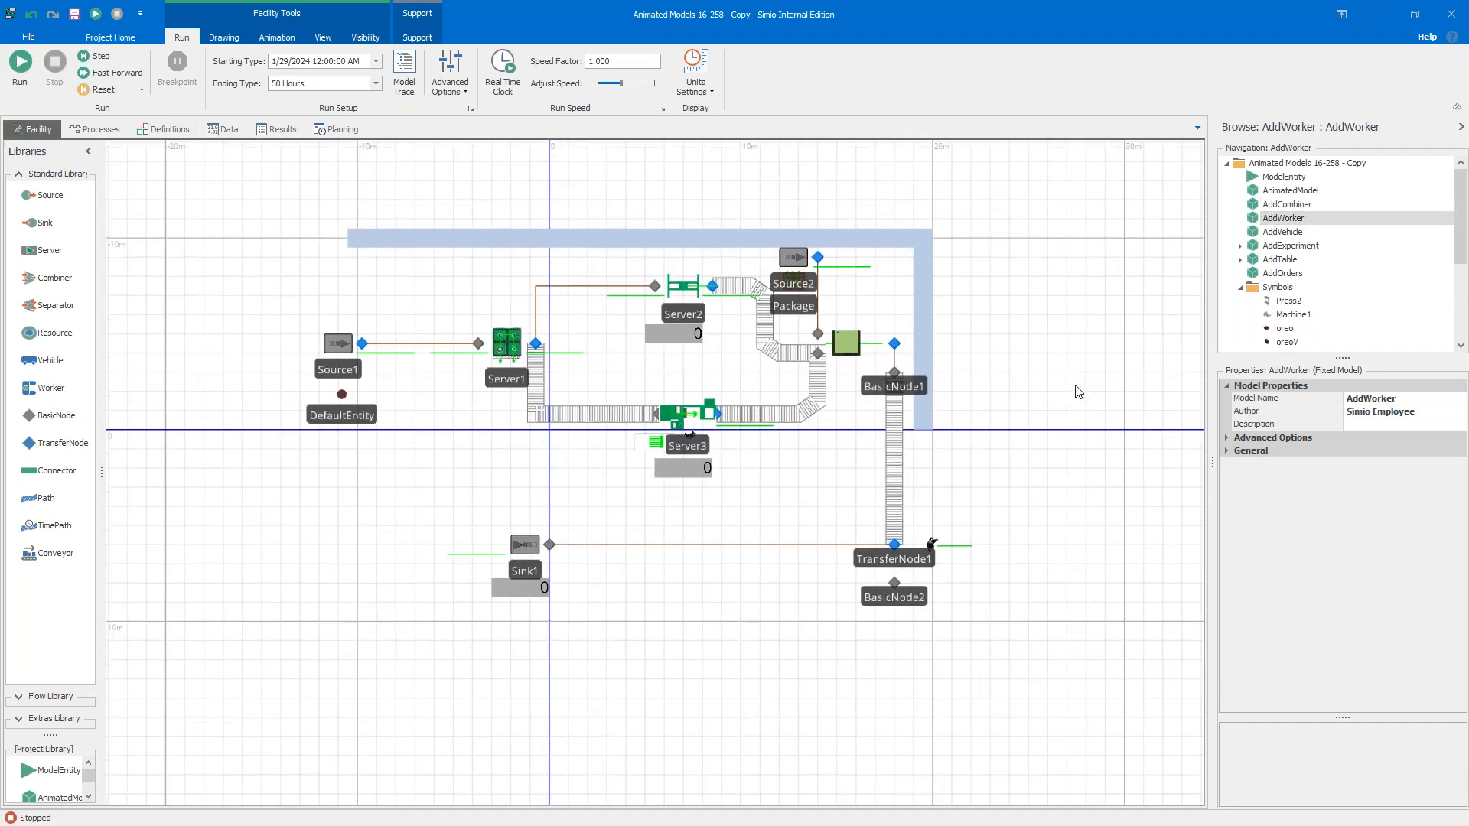
click(20, 61)
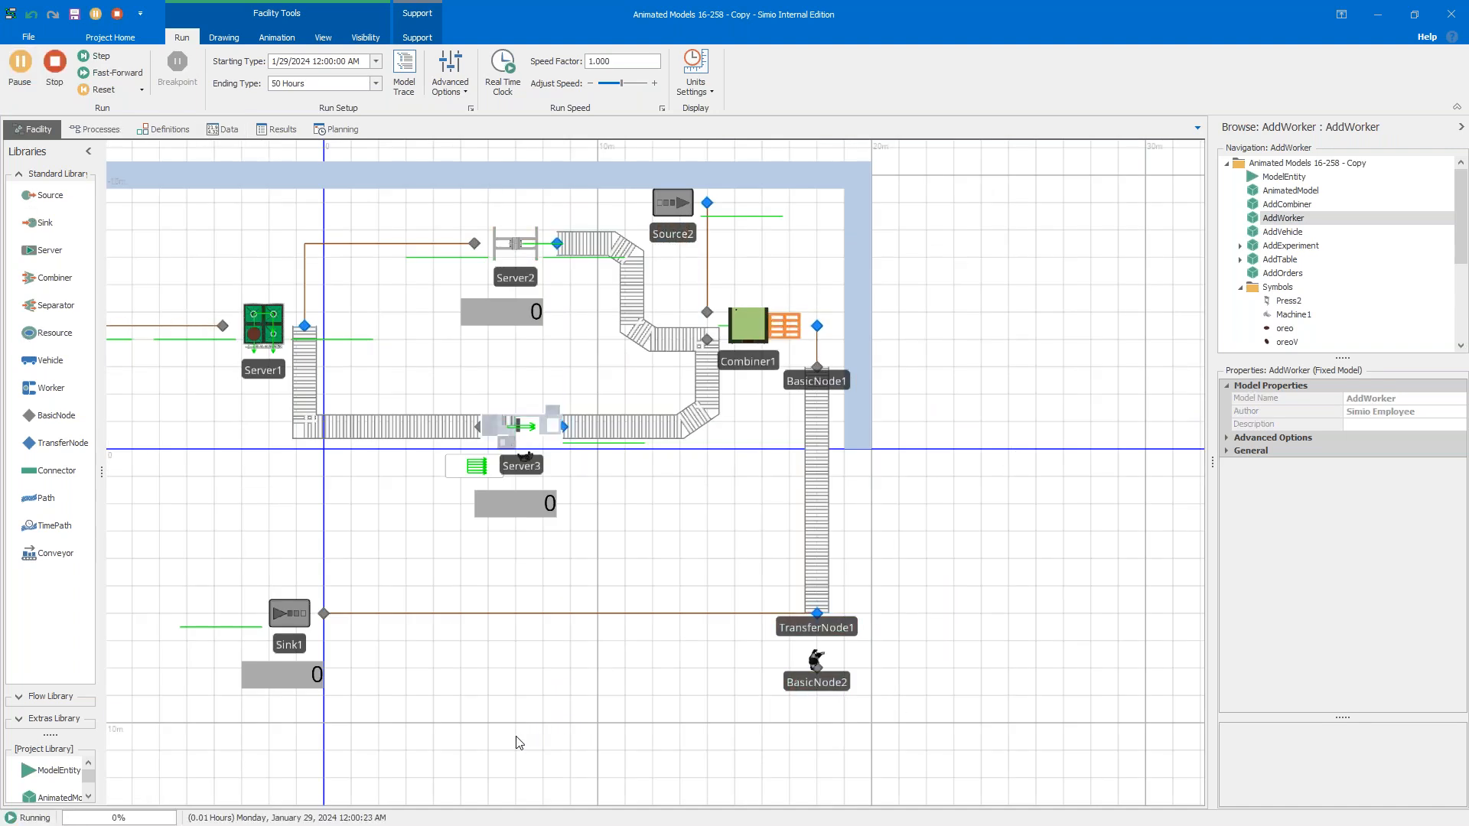
key(3)
right_drag(563, 740, 624, 680)
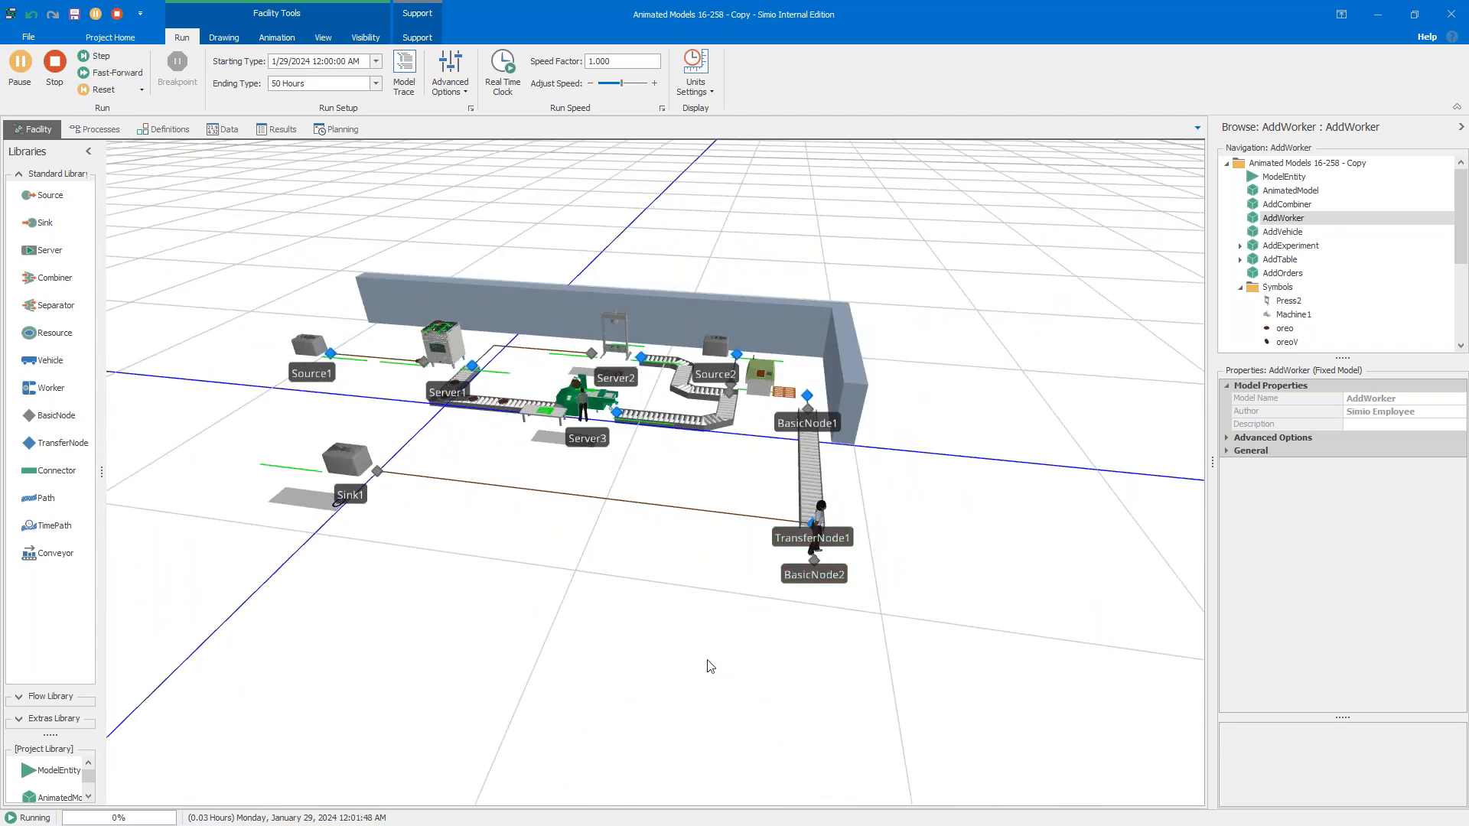
scroll(710, 664, up, 1)
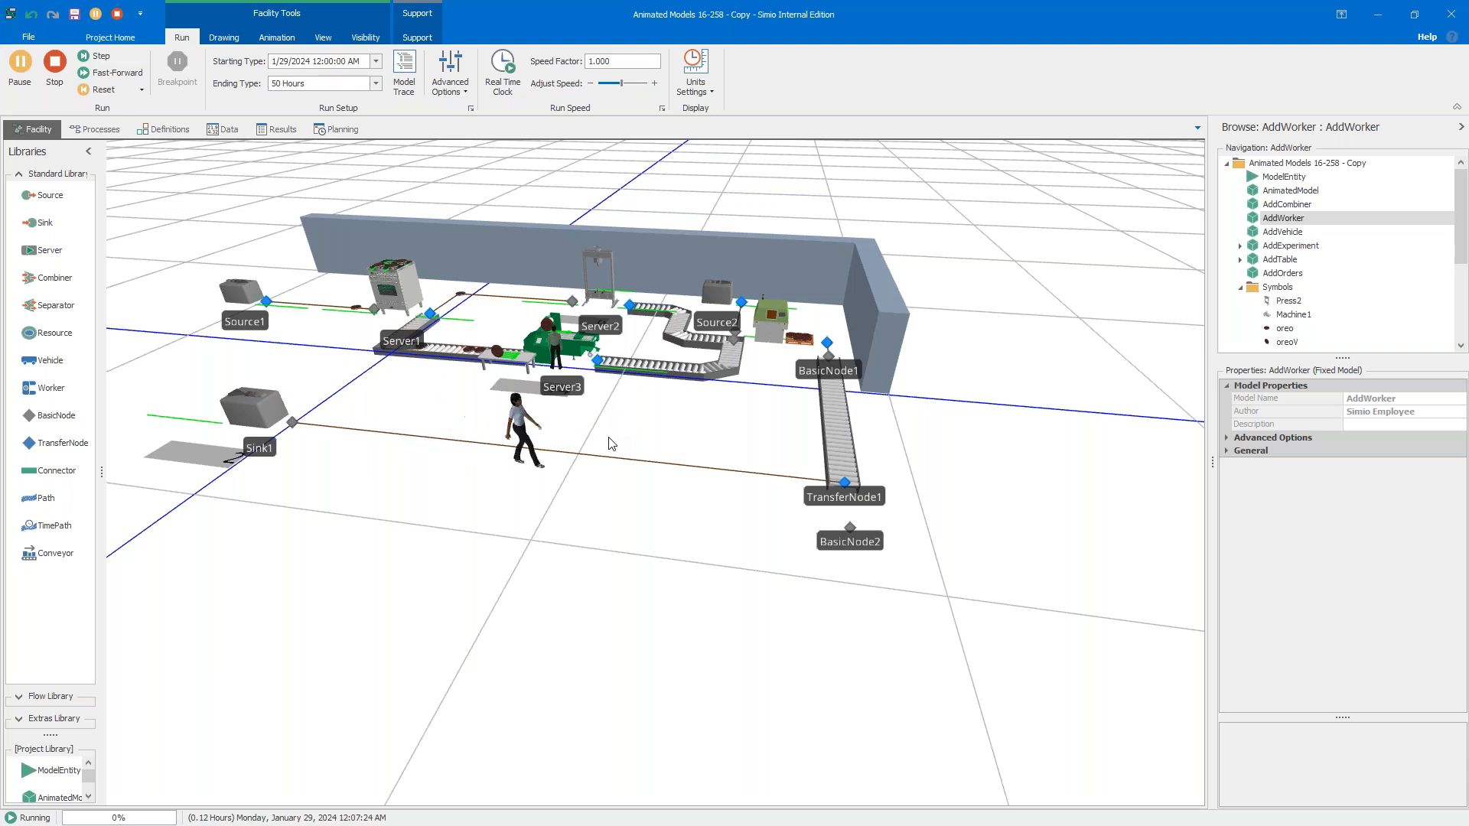
click(55, 65)
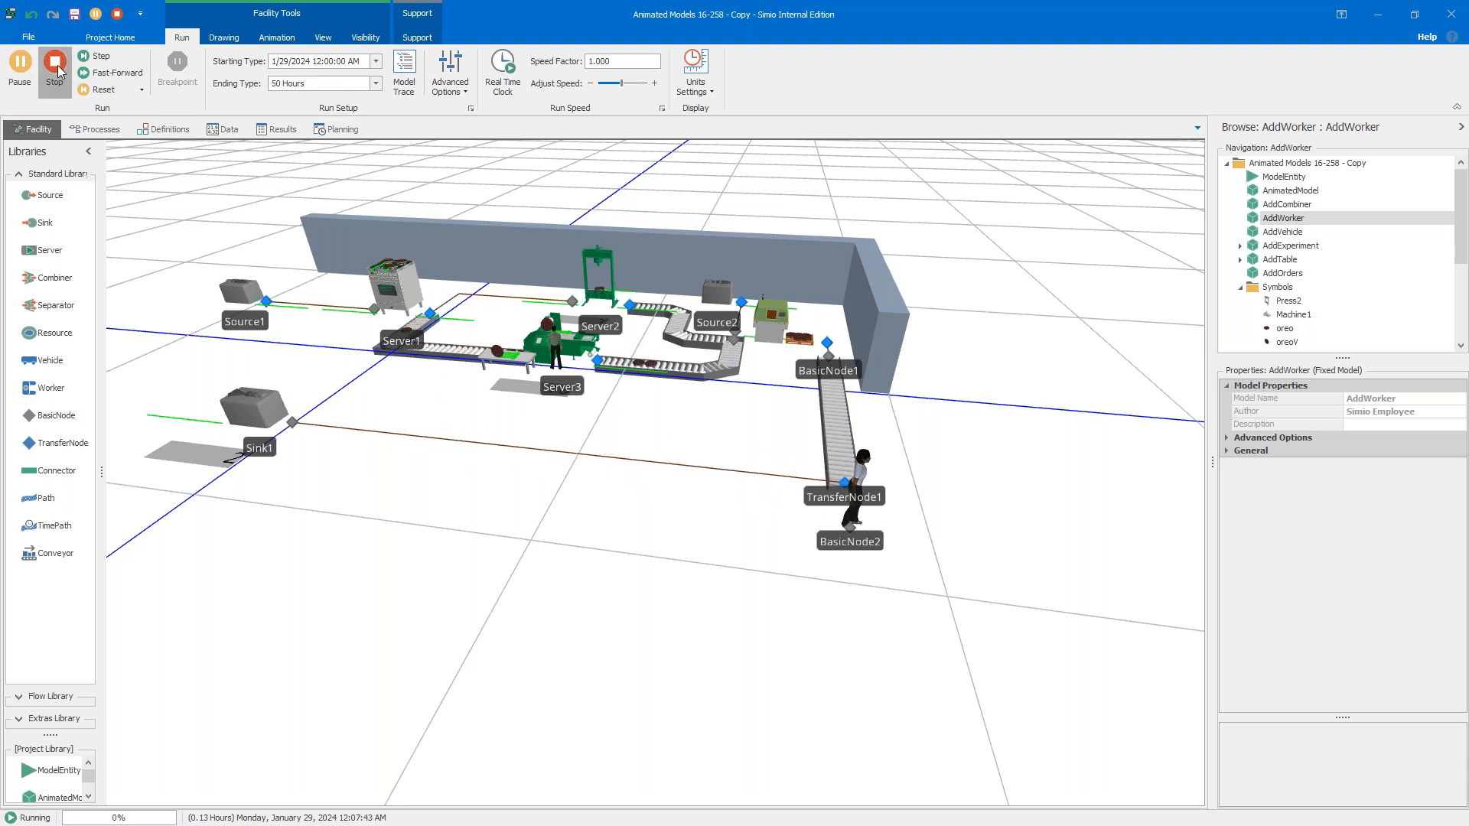
key(2)
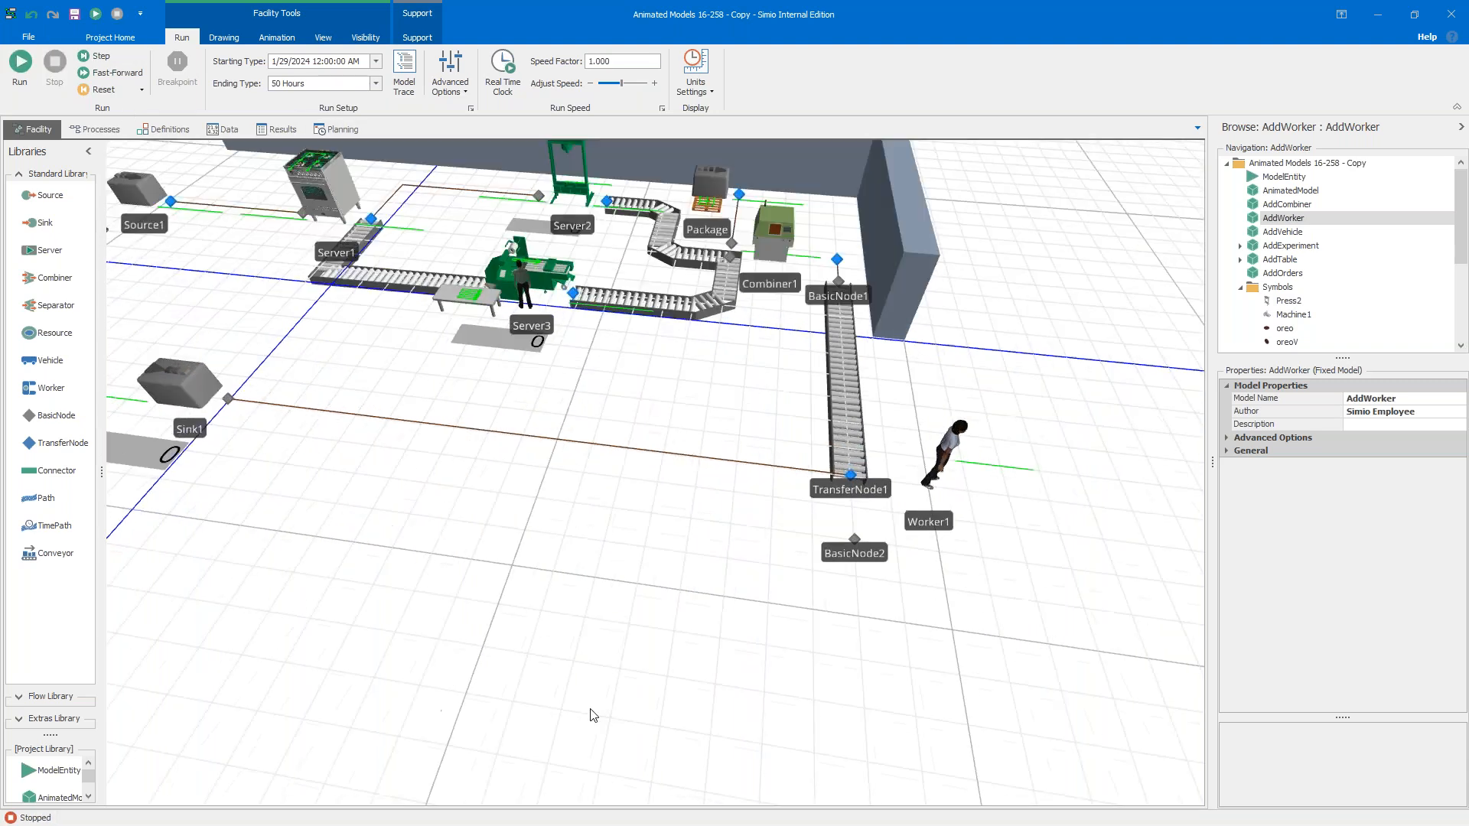
drag(747, 759, 851, 794)
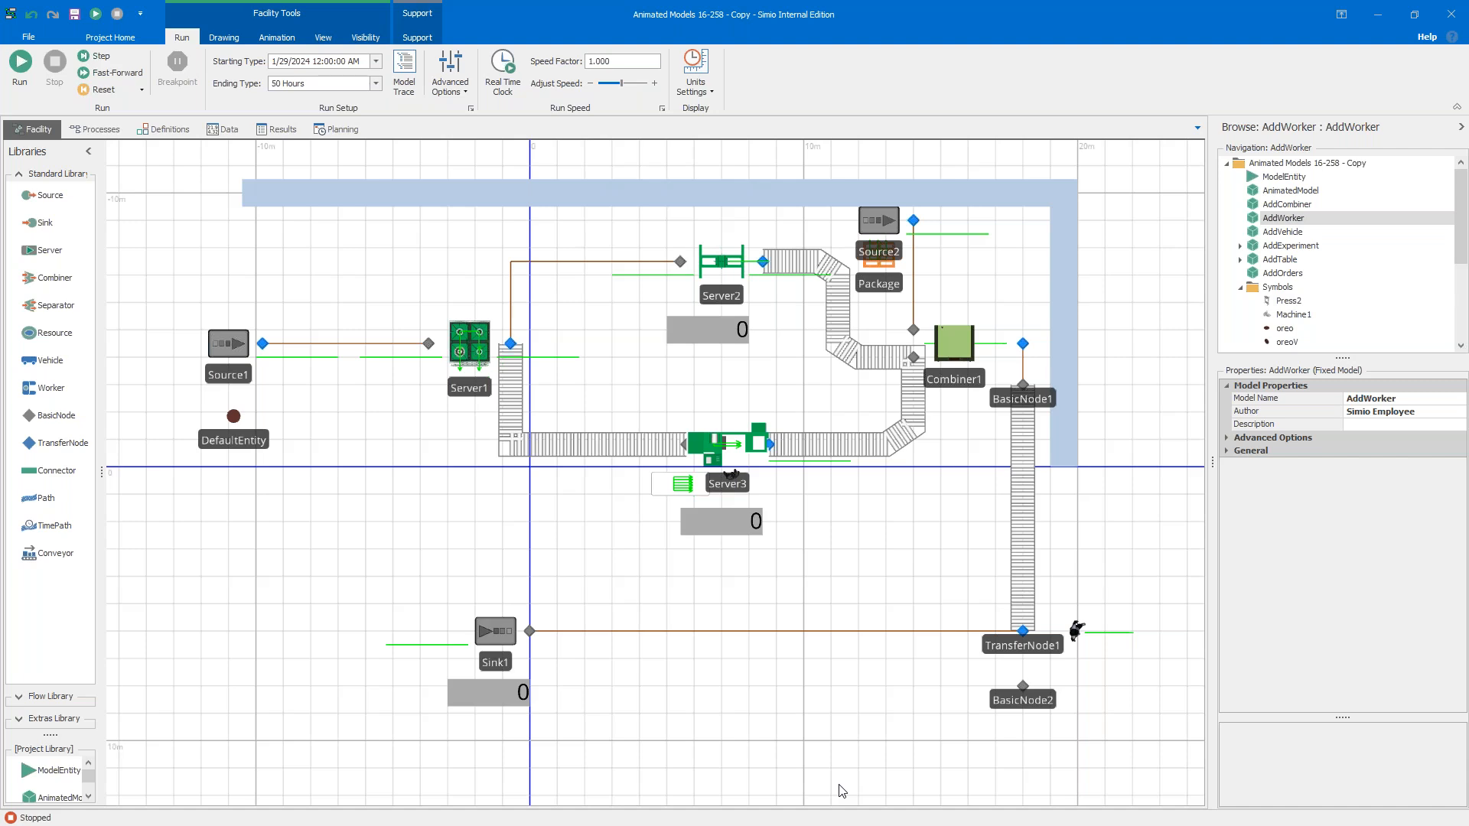
drag(856, 776, 830, 732)
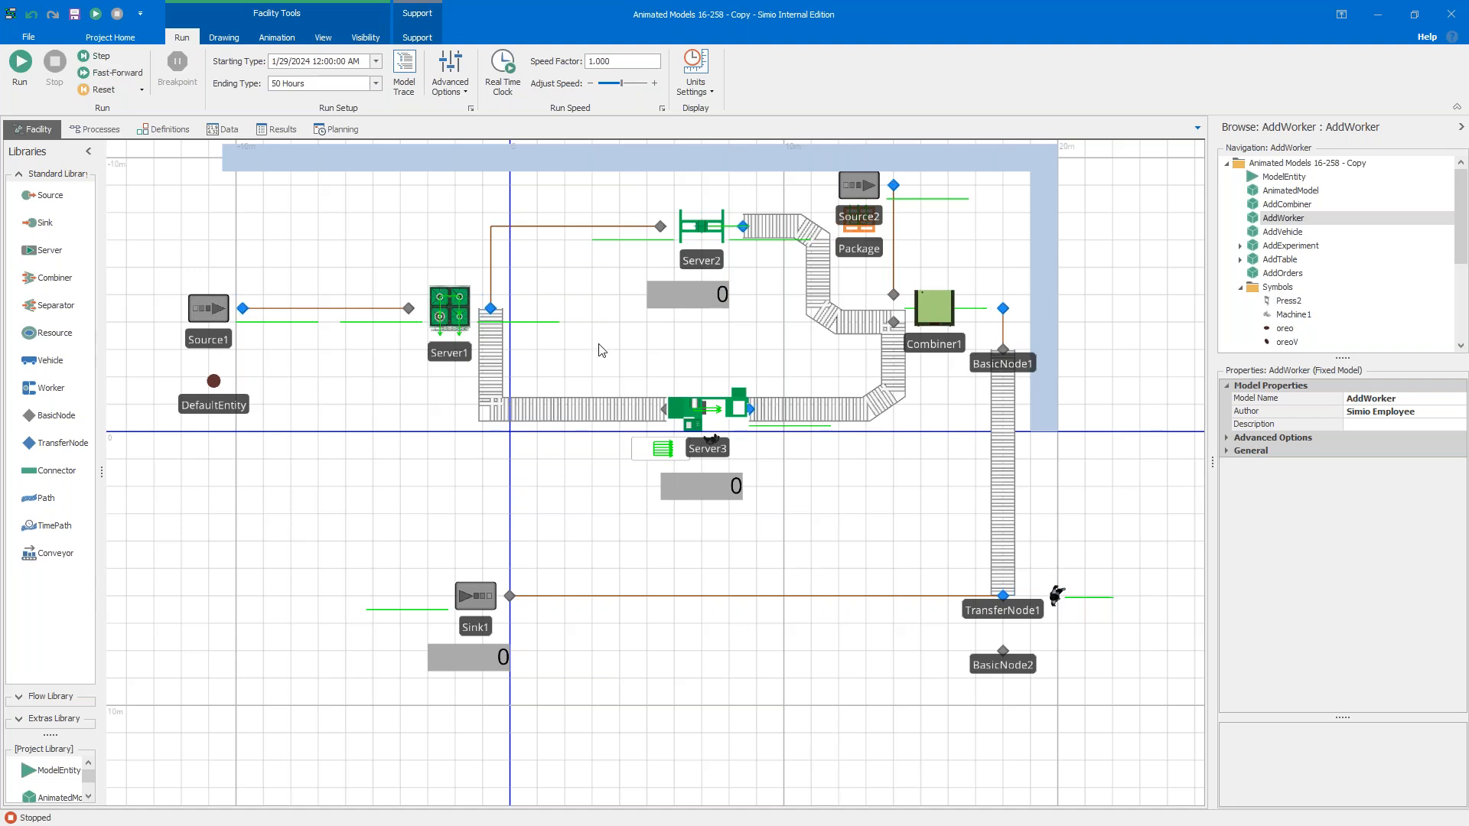
Step: Select the status label below Server3 and examine the available animation elements and the label's full Expression property
click(701, 490)
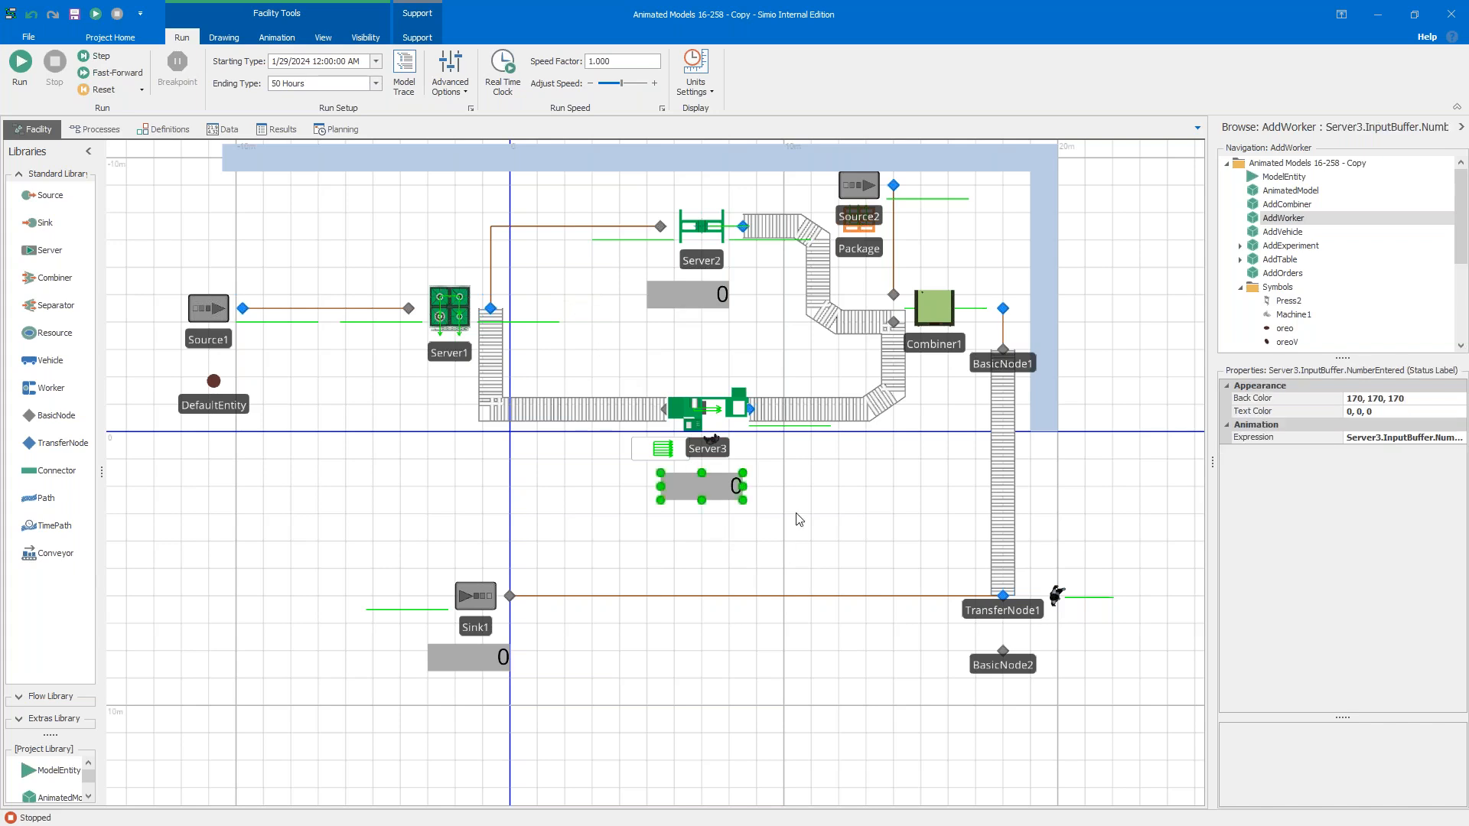
click(282, 38)
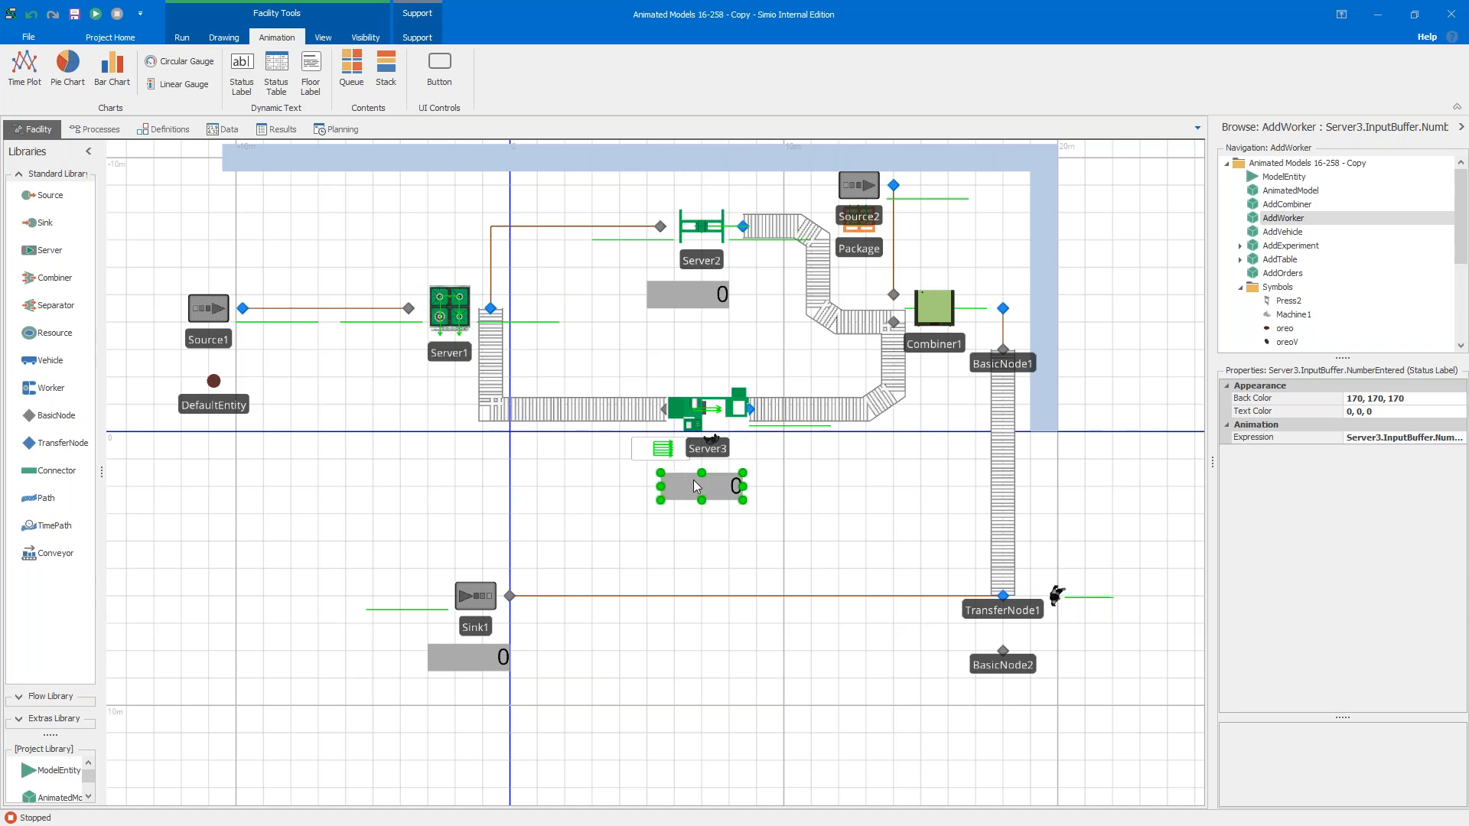
drag(1168, 457, 1159, 459)
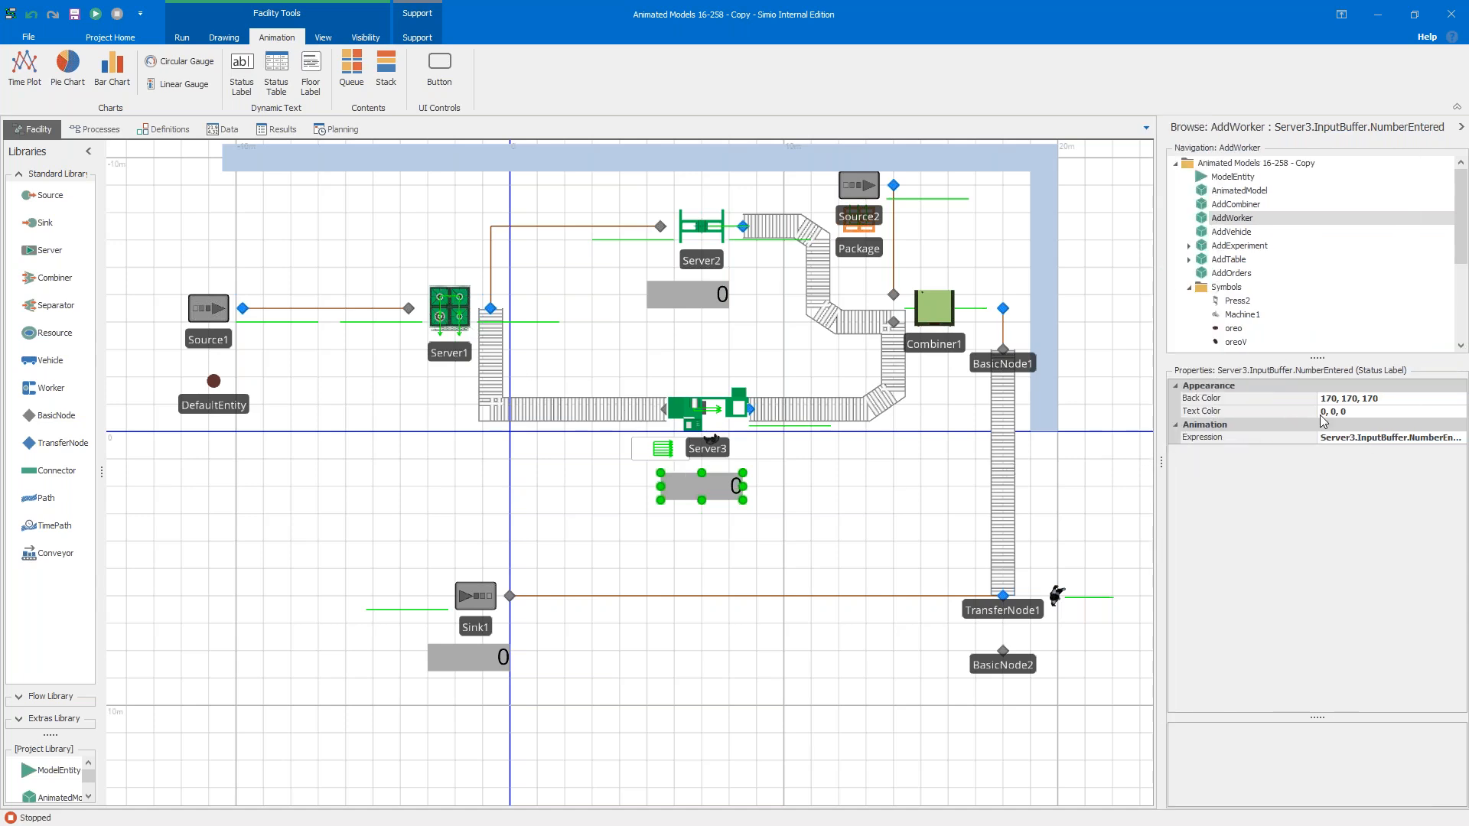
Step: Widen the property value column to read the status label's full Expression, and deselect the label
drag(1318, 417, 1261, 417)
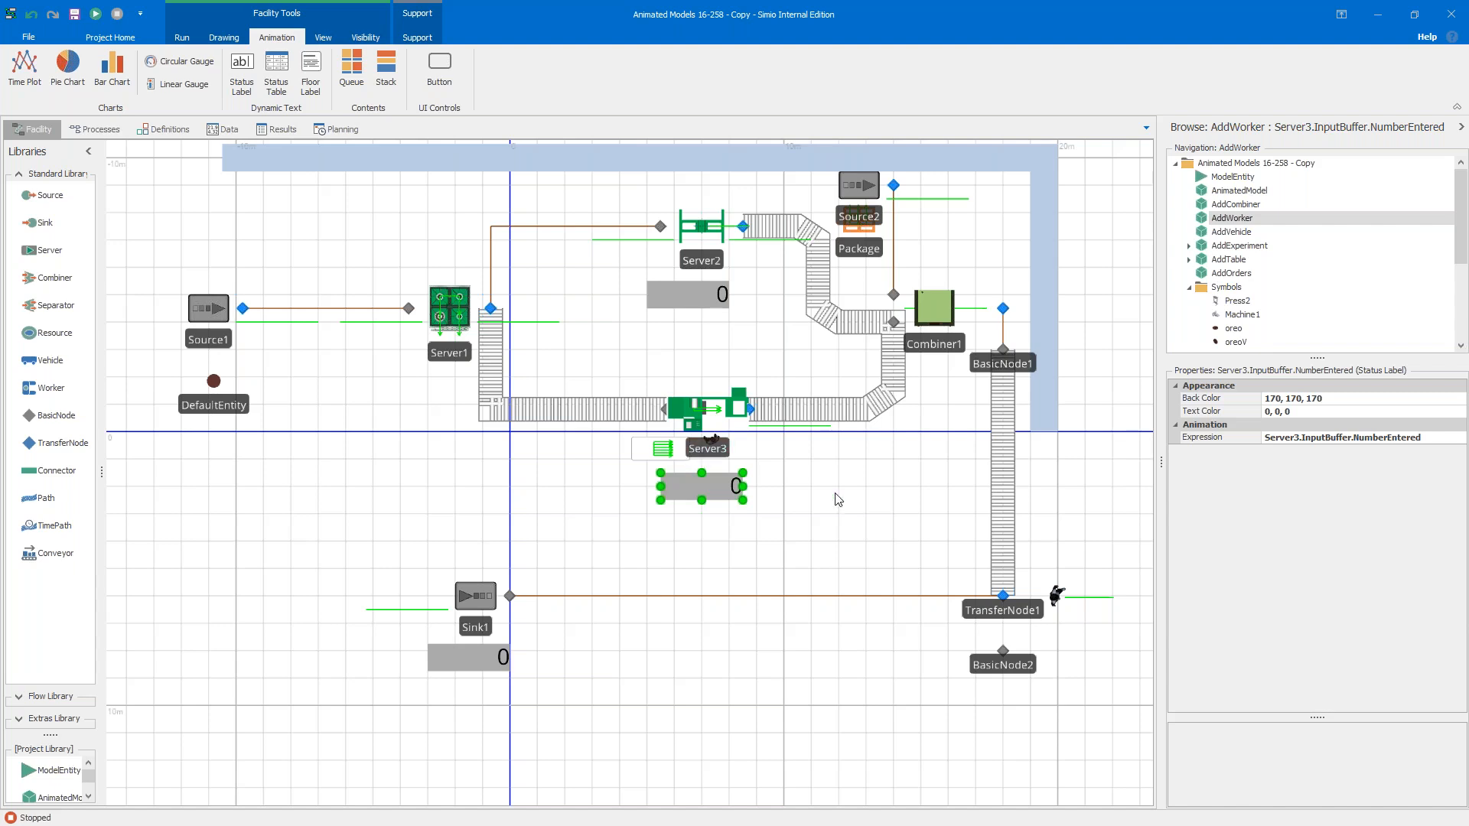
click(852, 510)
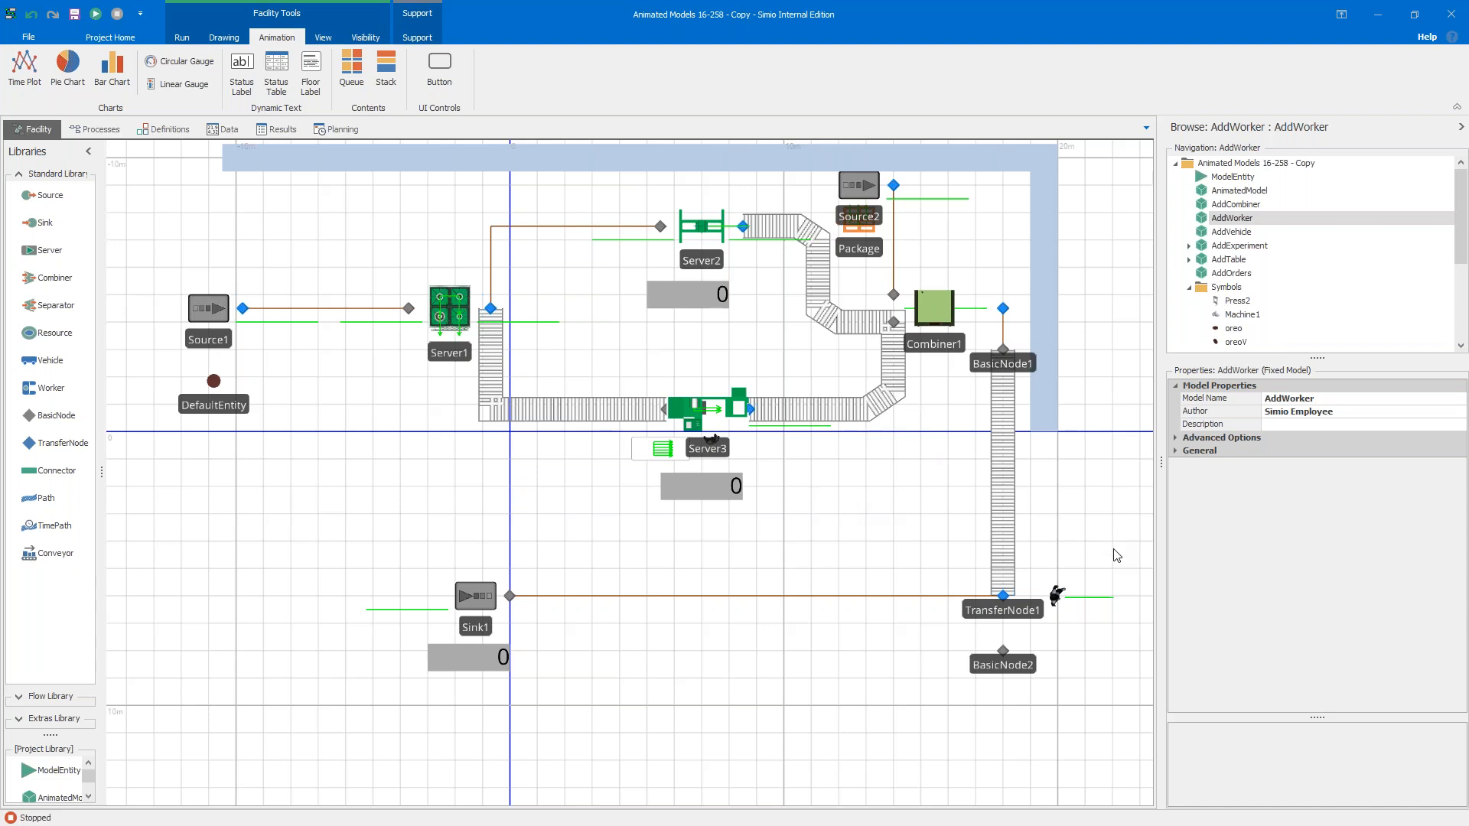
drag(1117, 558, 1121, 571)
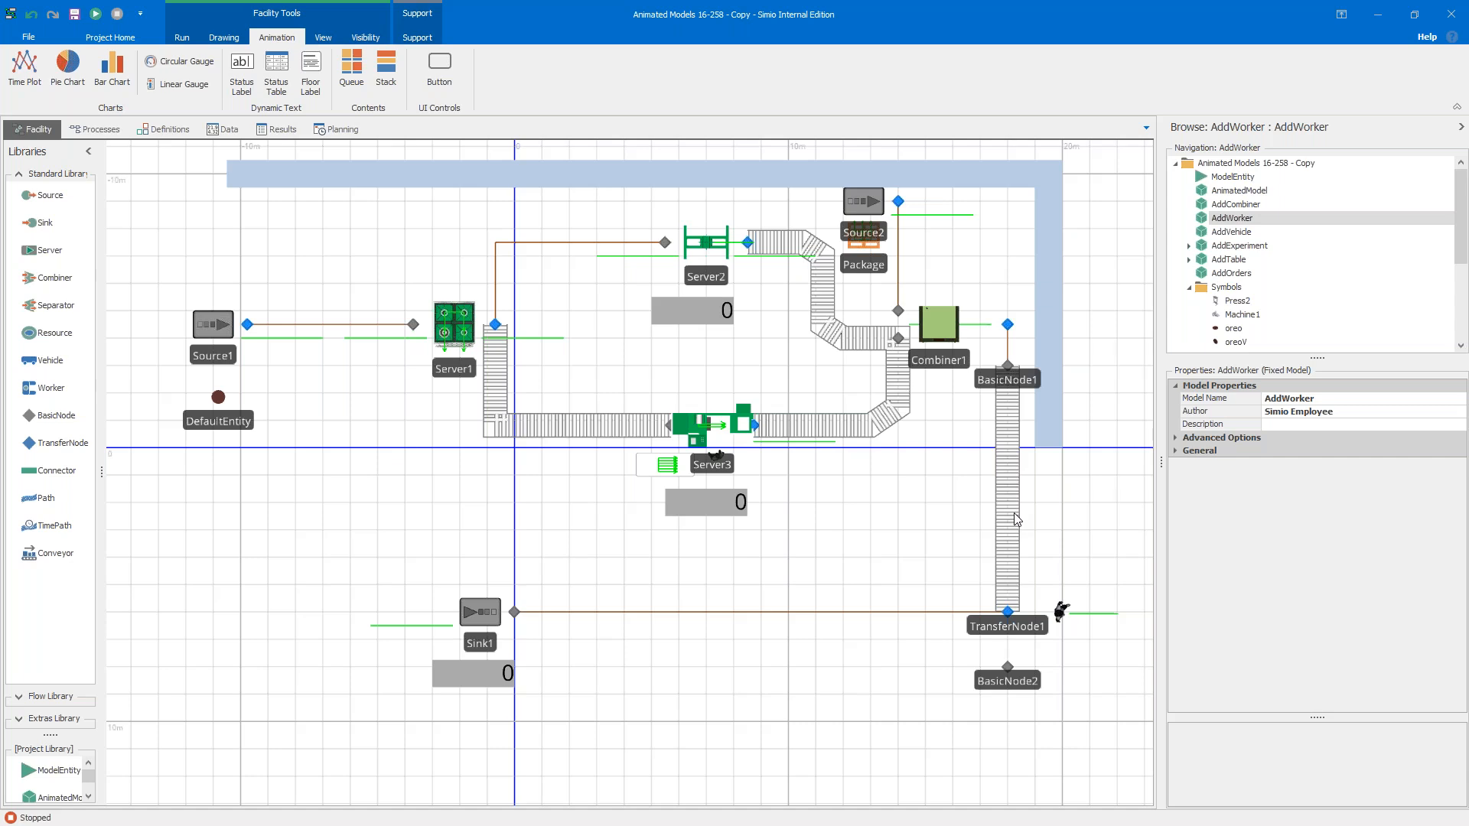
drag(820, 694, 831, 675)
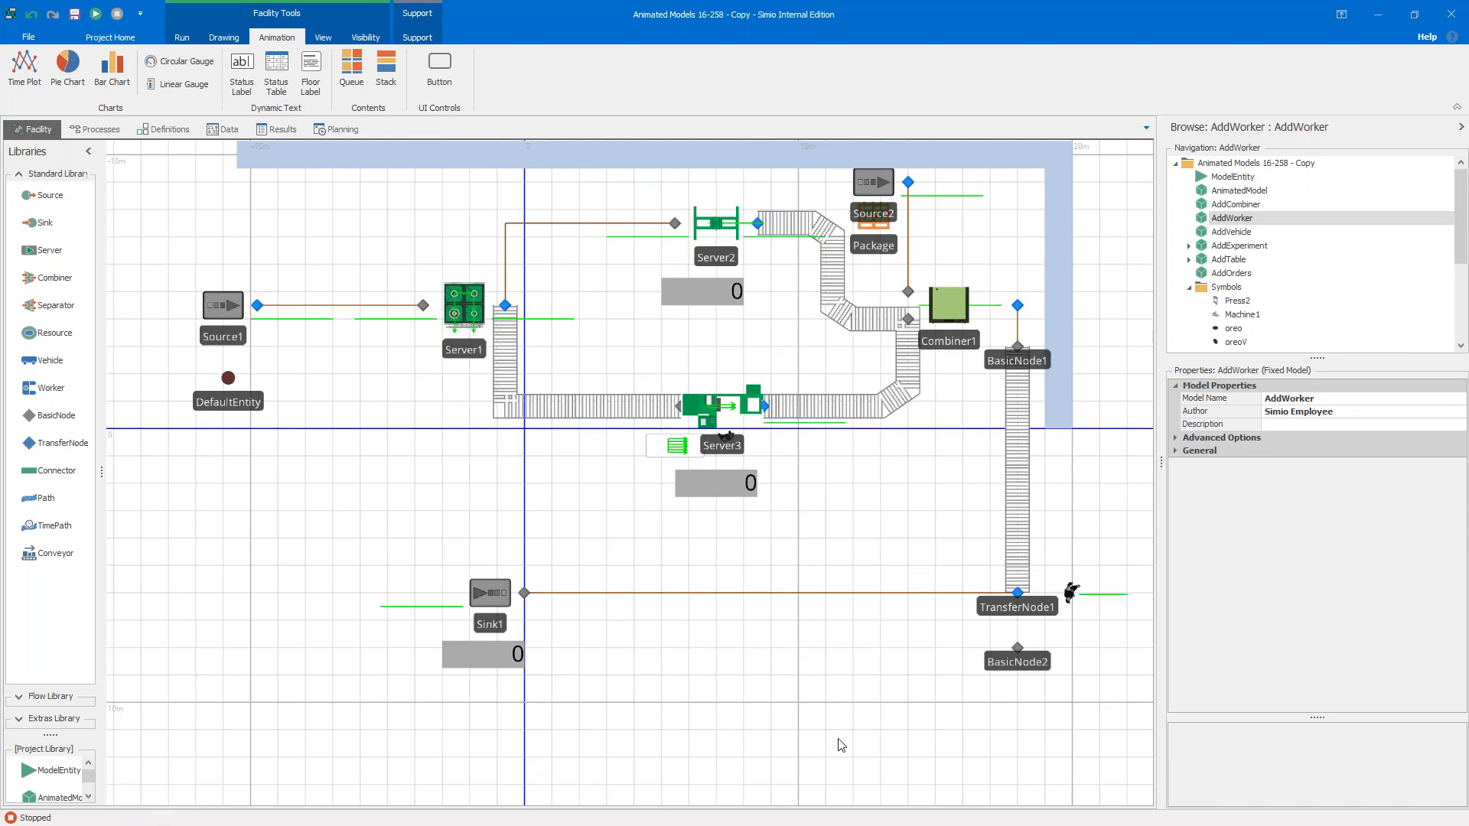
Step: Delete the path between TransferNode1 and Sink1, and move Sink1 with its status label to the lower left of the layout
scroll(845, 727, down, 3)
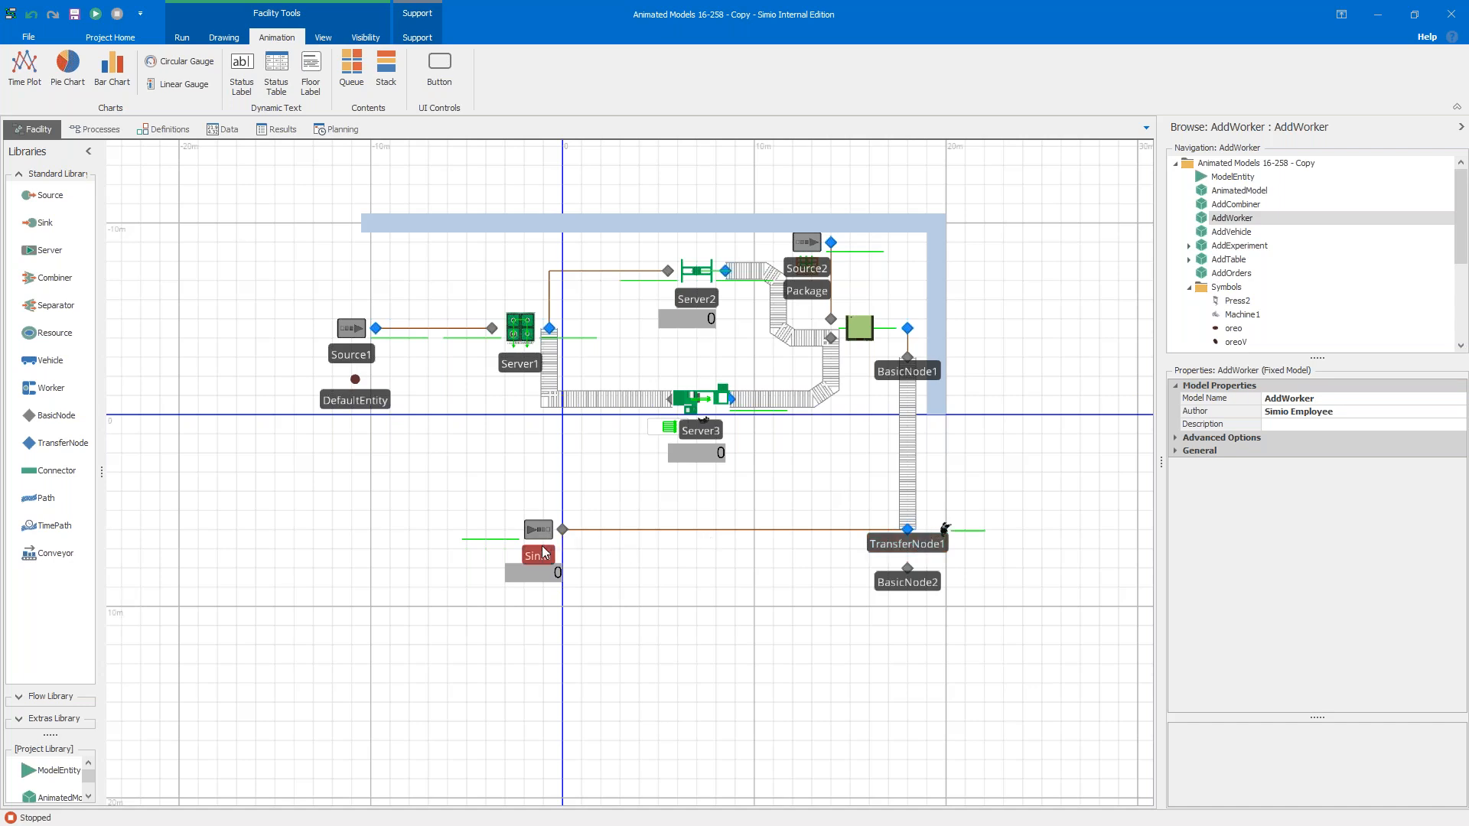
click(663, 531)
key(Delete)
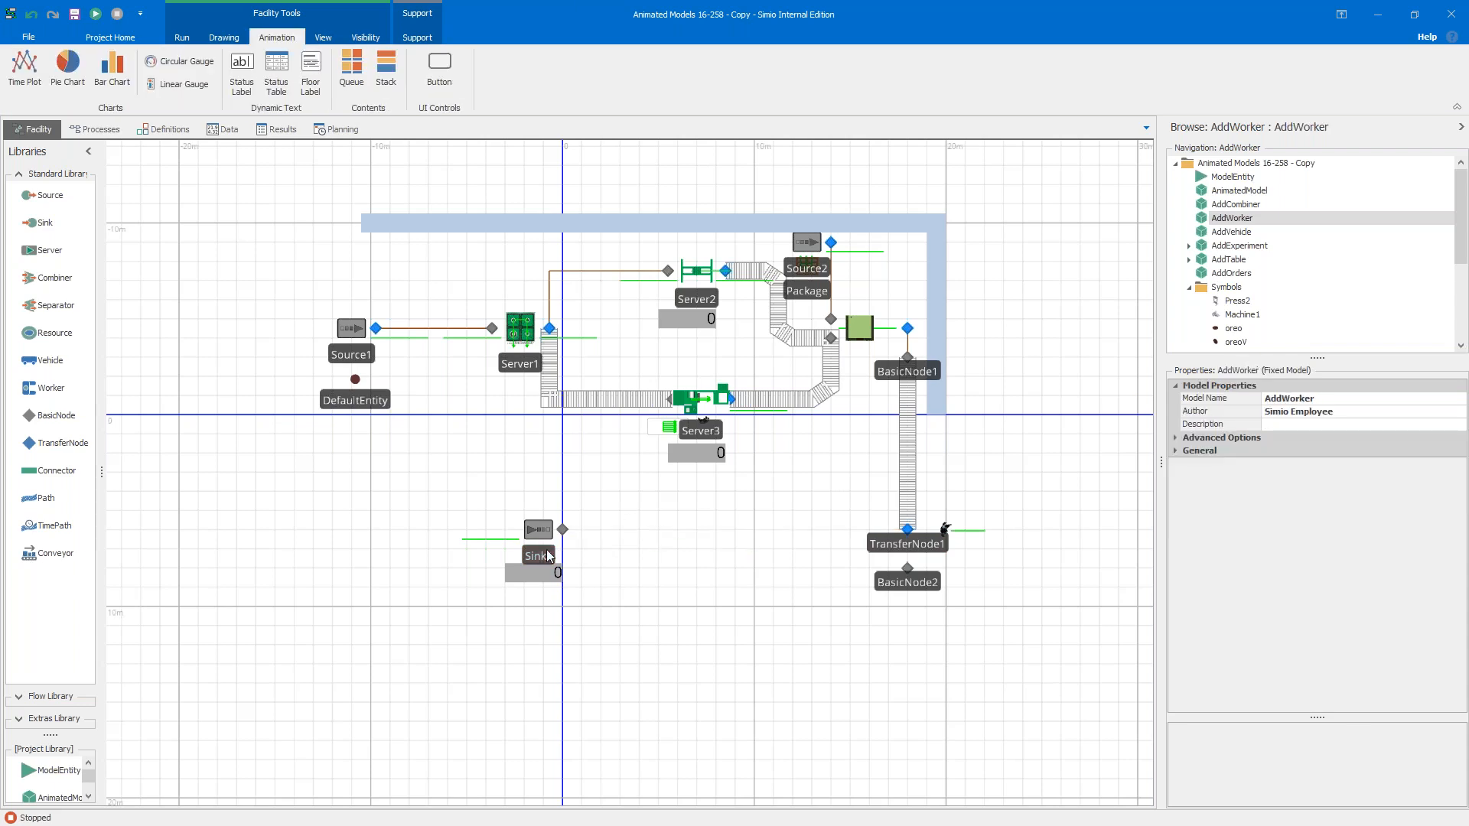
drag(538, 557, 283, 779)
click(337, 769)
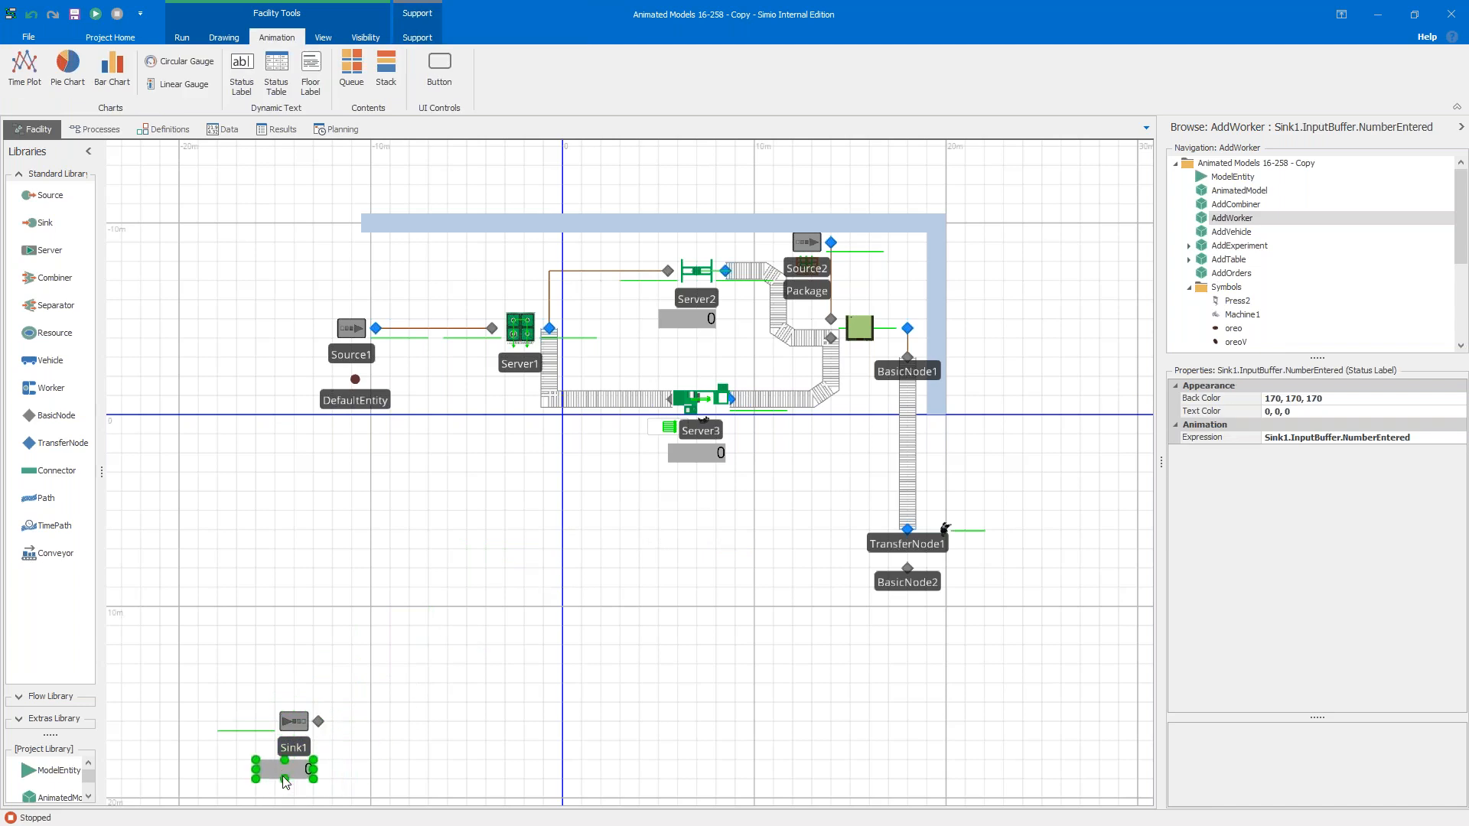
click(488, 681)
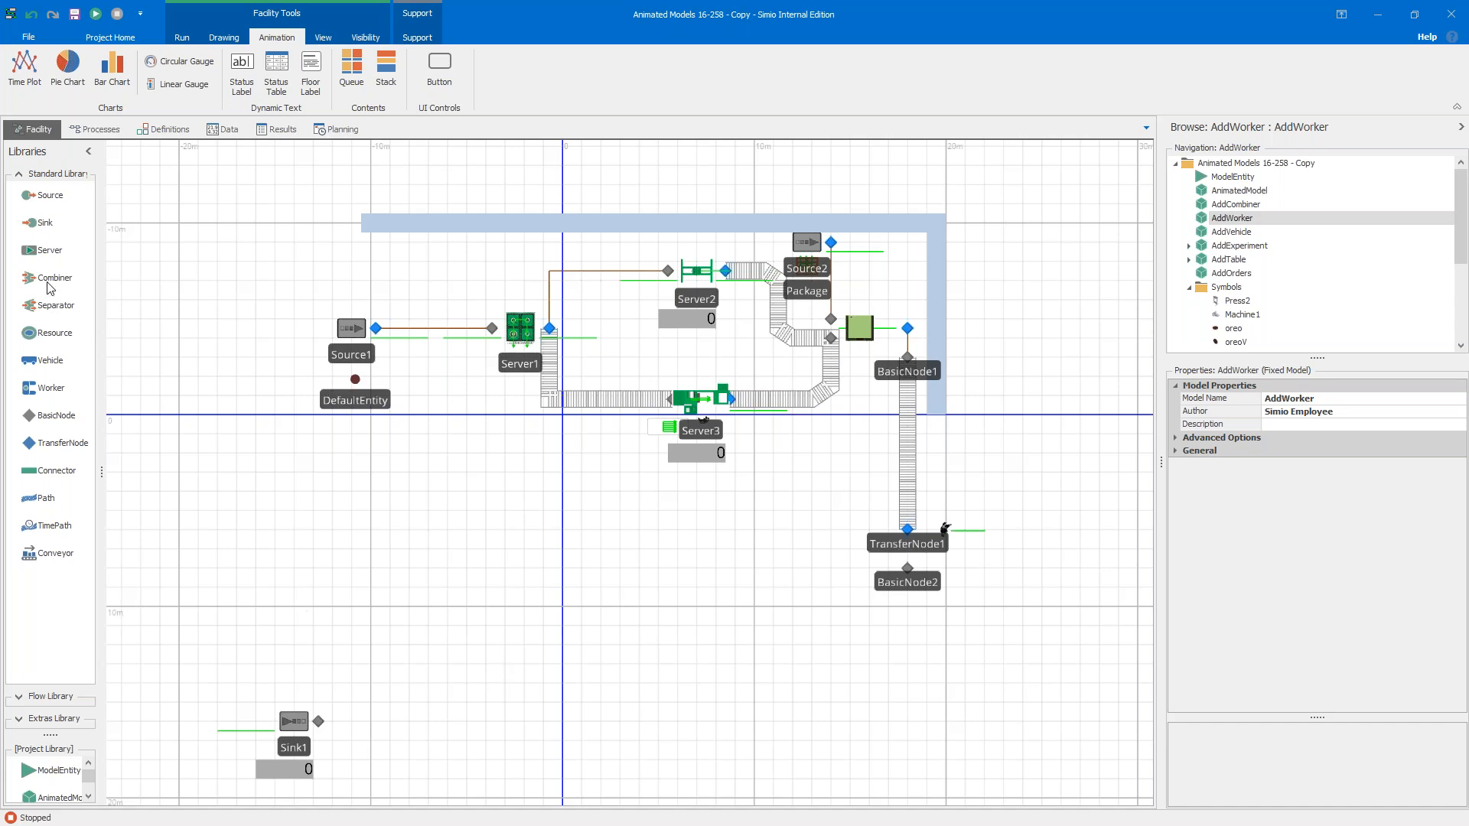
Step: Place a Combiner below Server3 and link TransferNode1 to its member input with a Path, aligning that input node horizontally with TransferNode1
drag(50, 277, 556, 617)
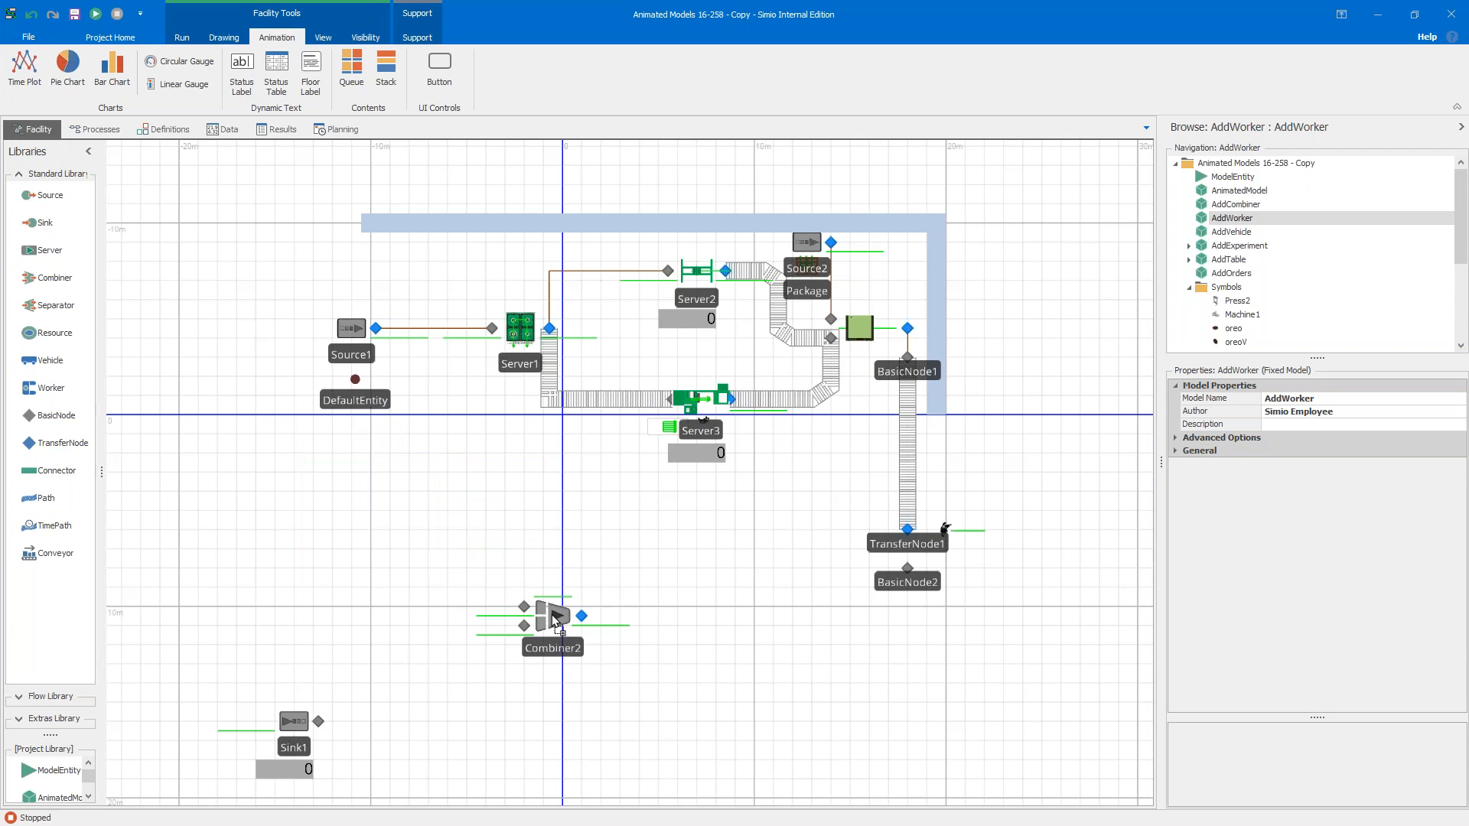
click(552, 611)
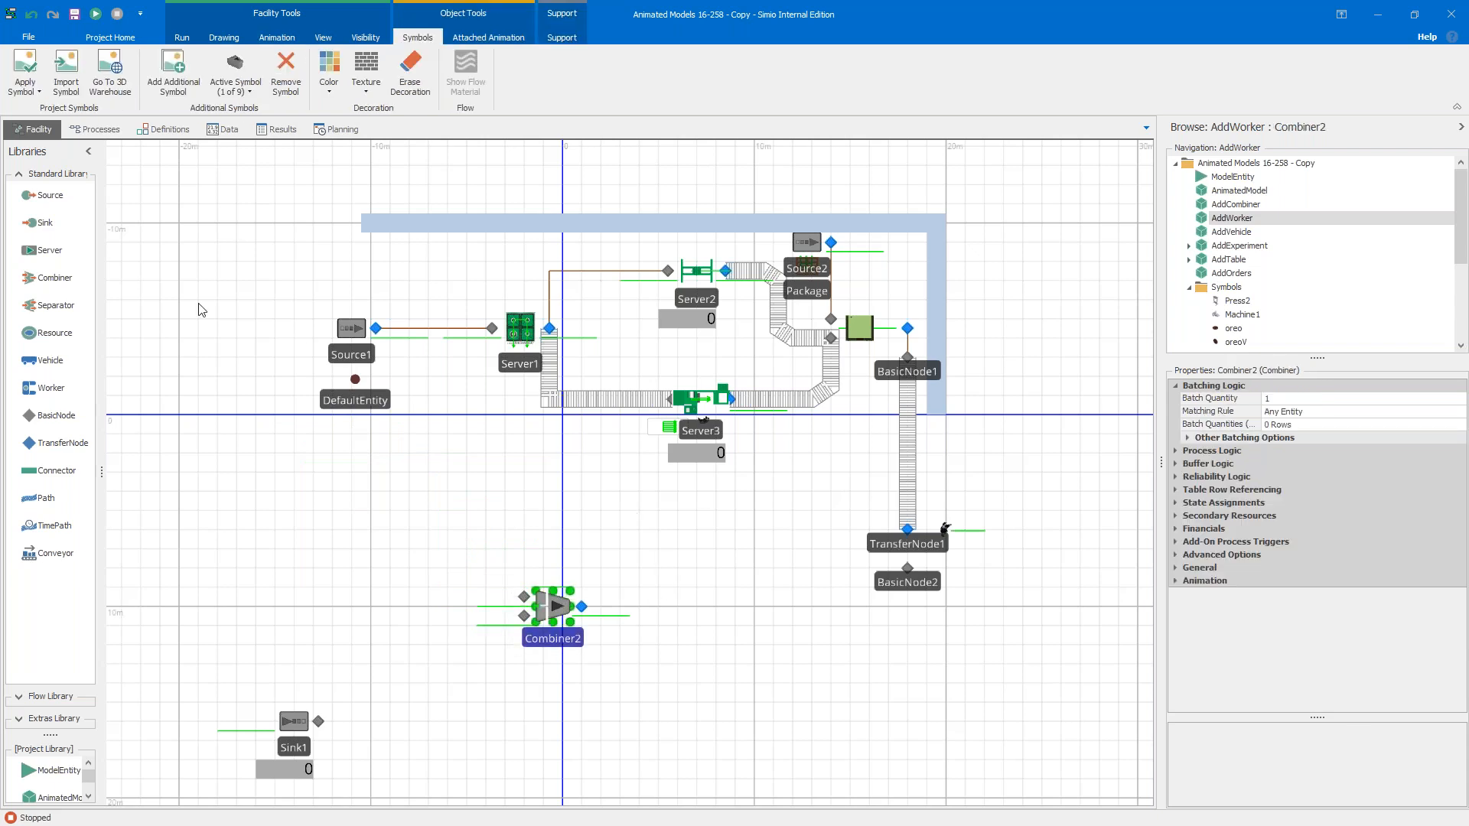
click(46, 498)
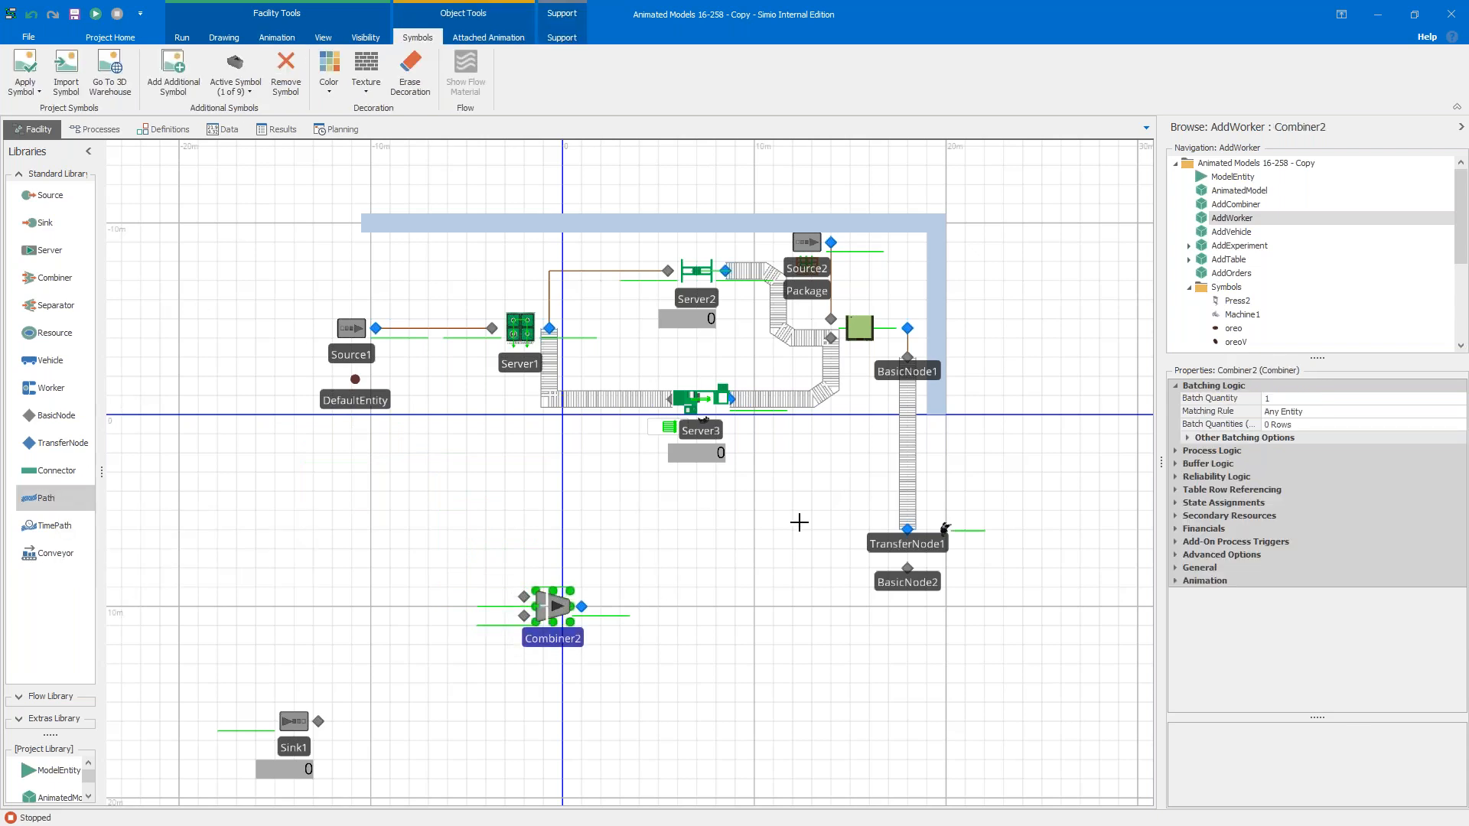
click(908, 528)
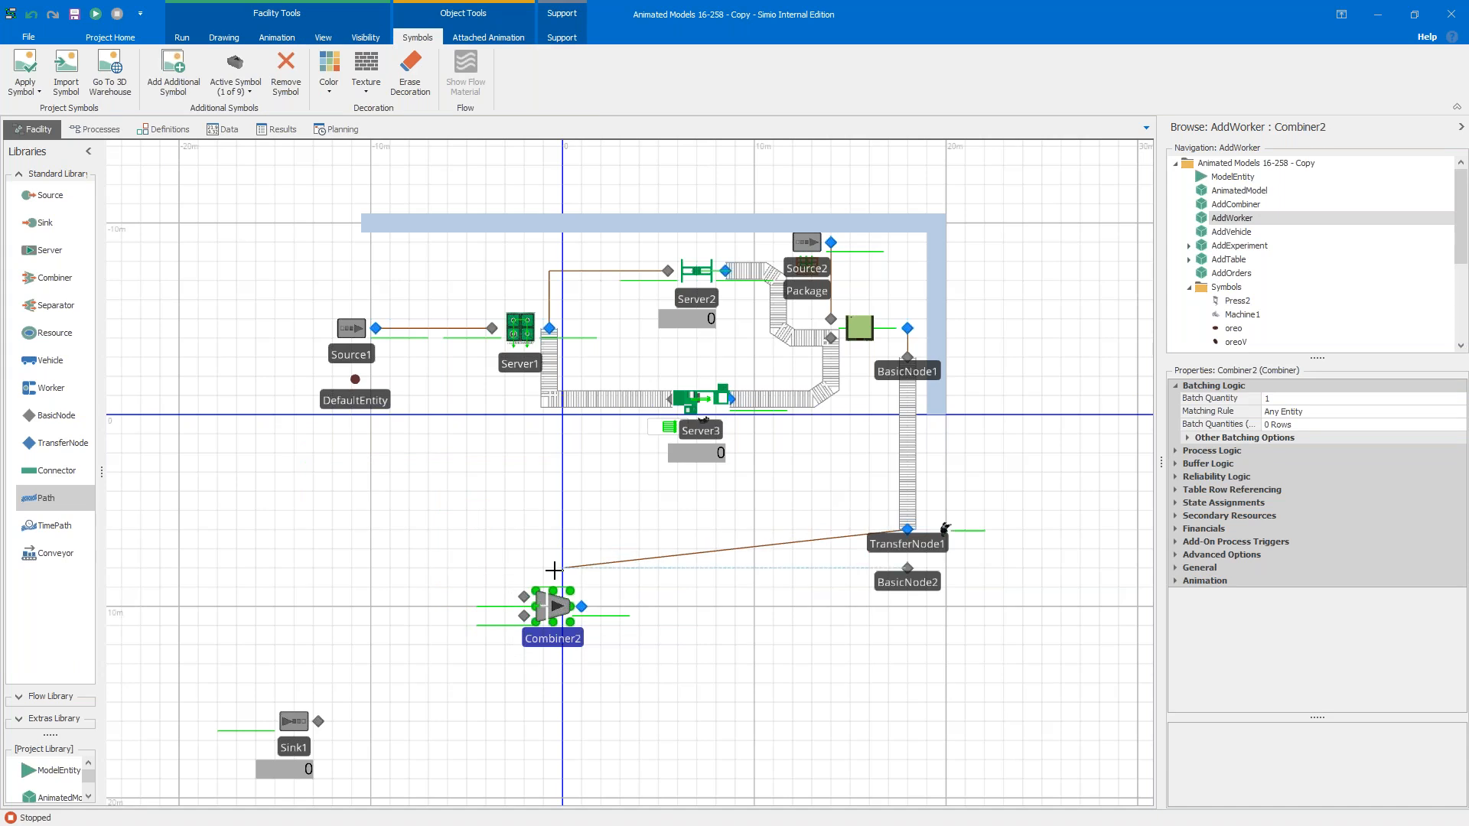
click(523, 615)
drag(524, 615, 526, 532)
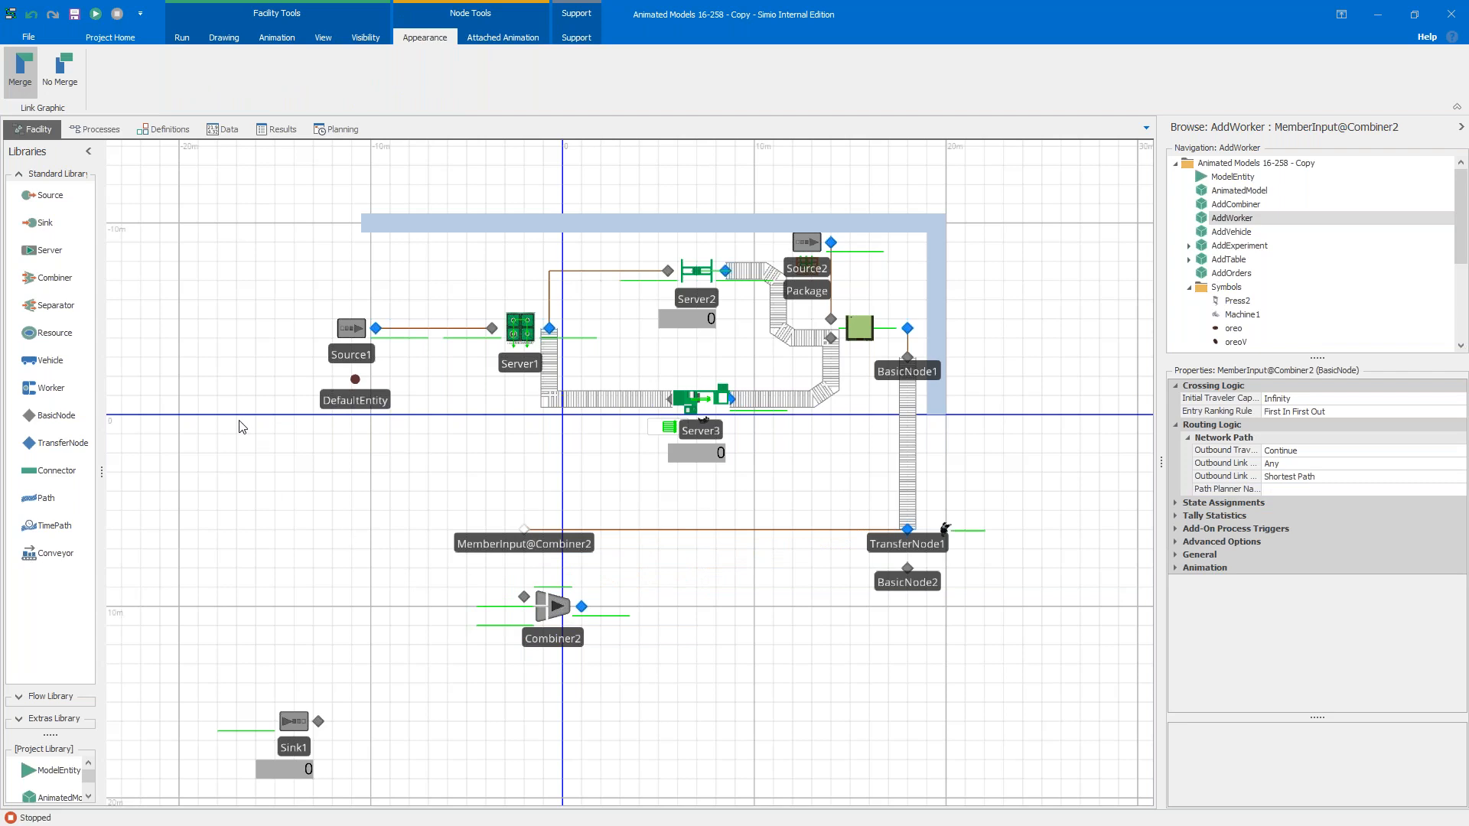
Step: Set Combiner2's Batch Quantity to 4 and place a new Source just below it
click(560, 610)
click(1237, 399)
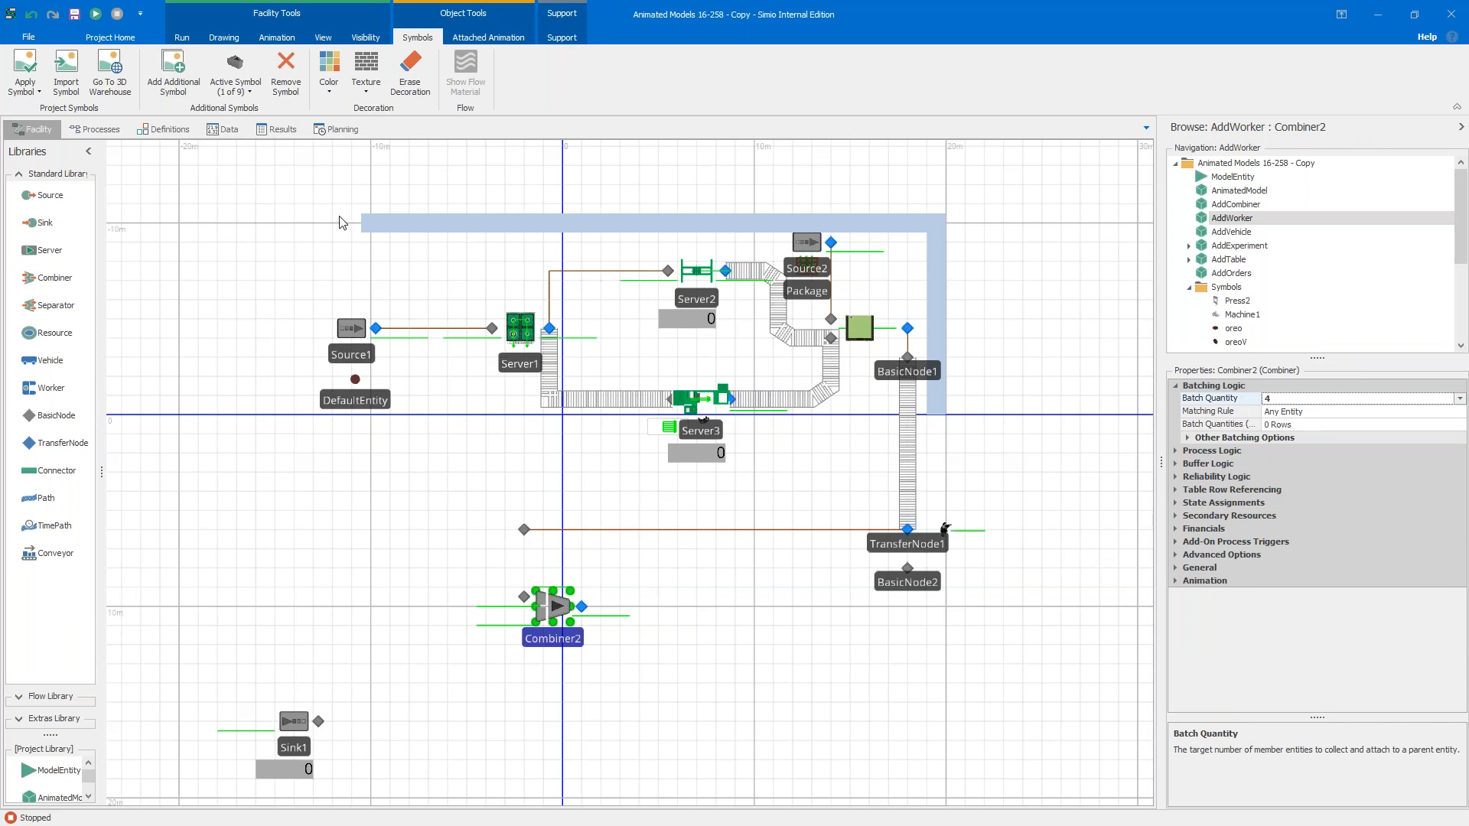
drag(50, 195, 591, 680)
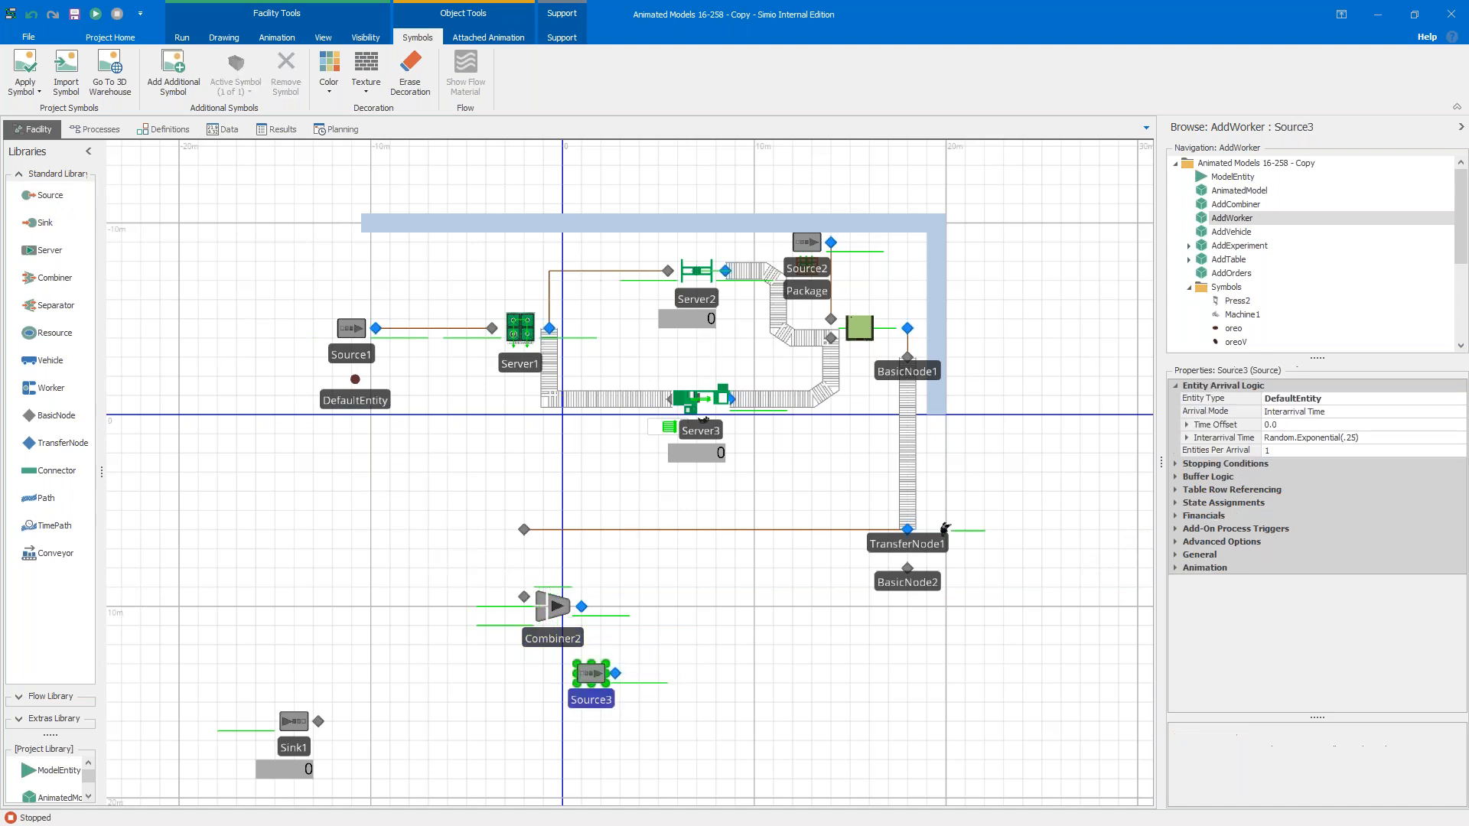
Step: Add a ModelEntity named Trailer beside Source3 and assign it as Source3's Entity Type
drag(60, 777, 510, 683)
double_click(511, 689)
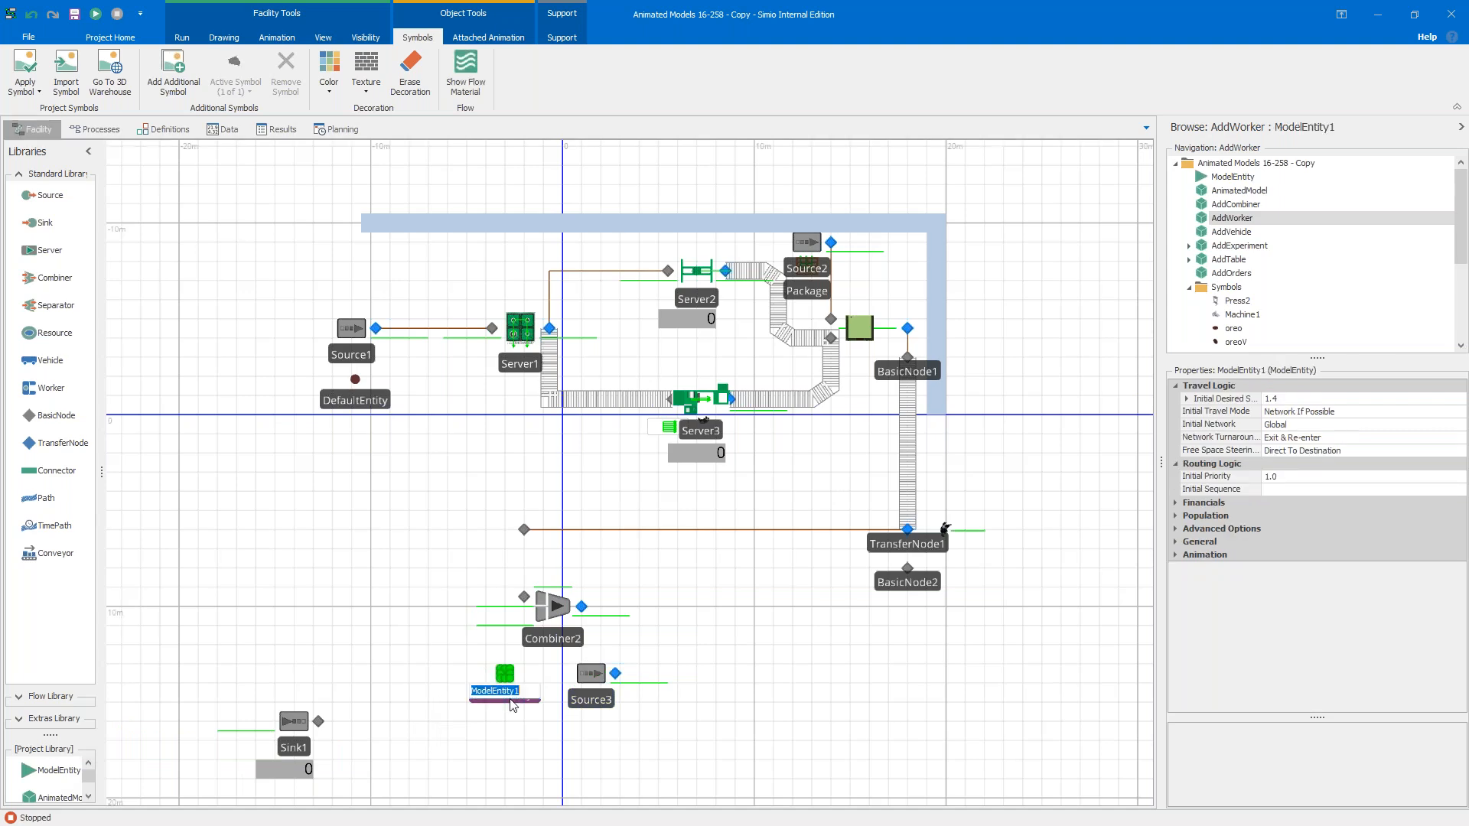
text(Trailer)
key(Return)
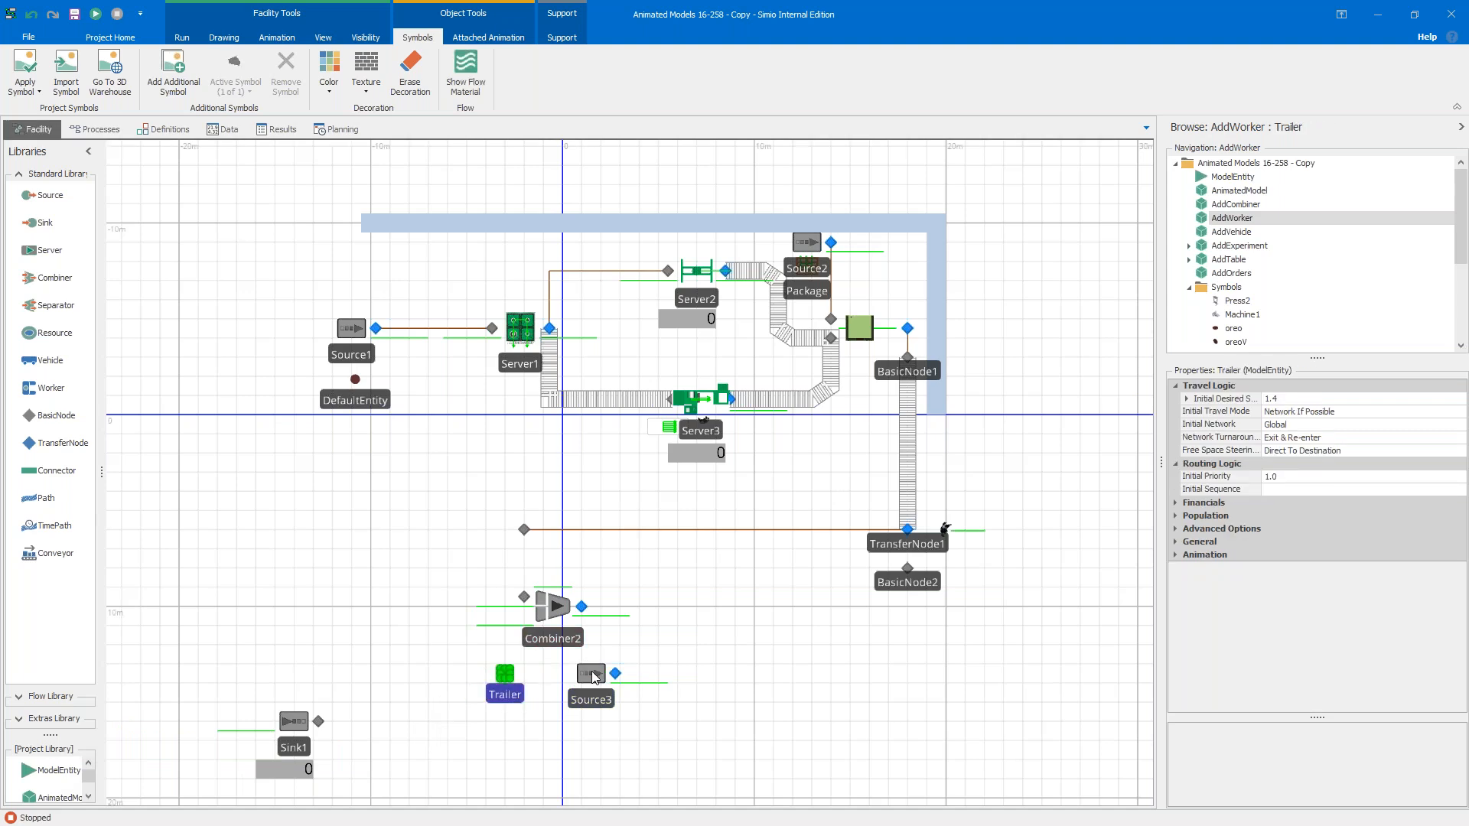
click(592, 674)
click(1393, 398)
click(1459, 399)
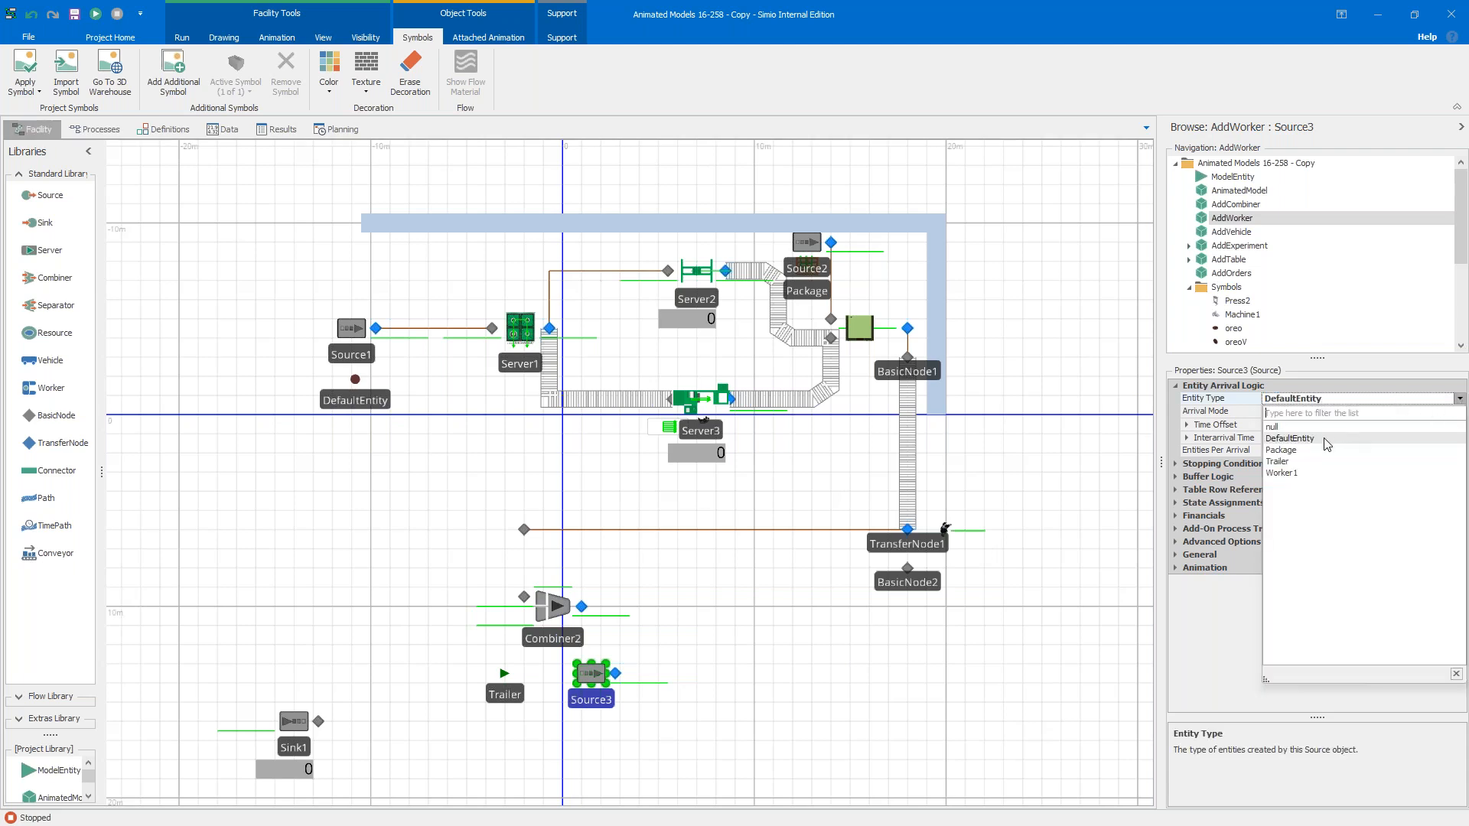
click(1295, 462)
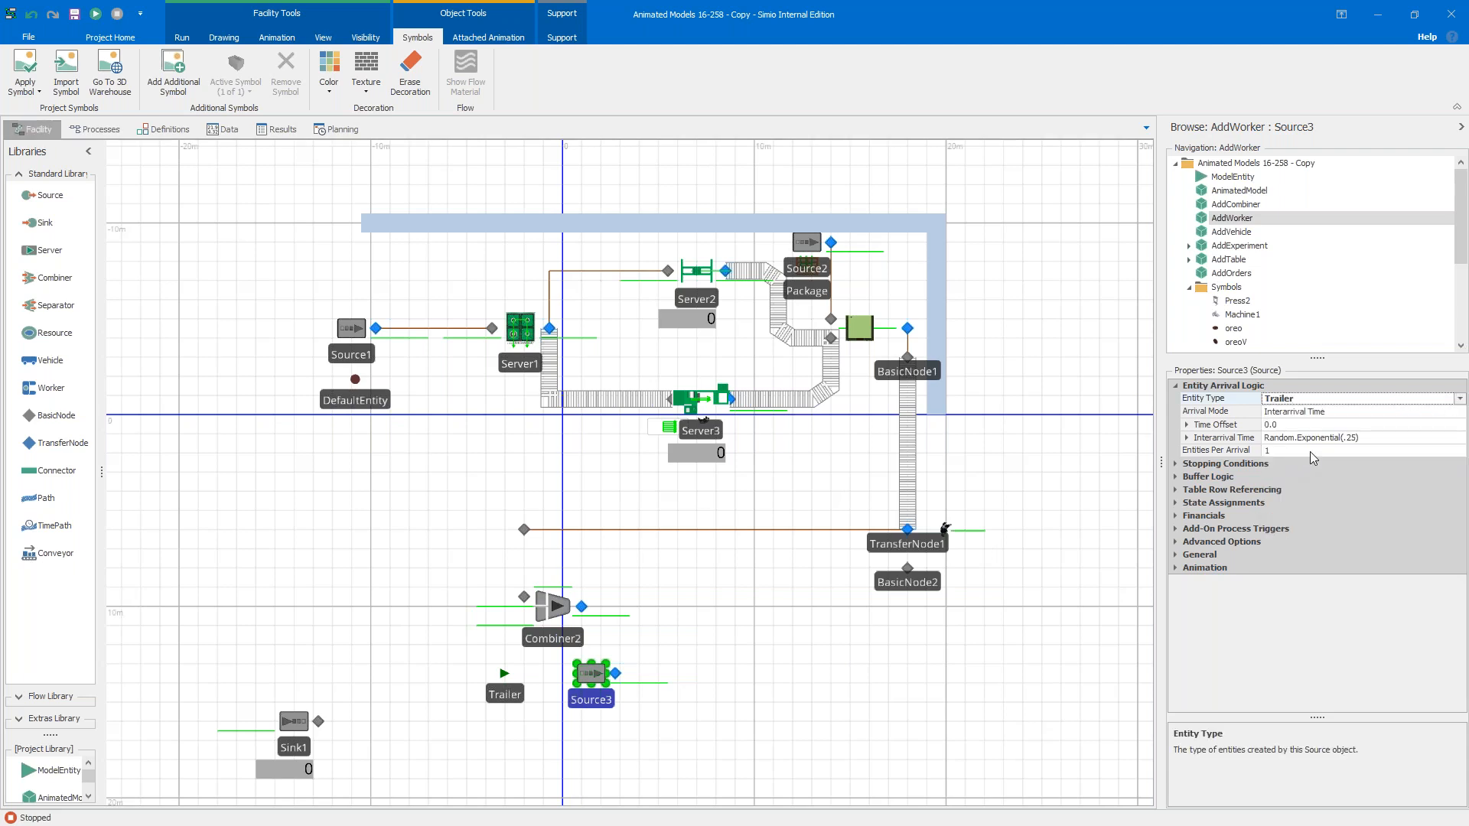
click(1353, 411)
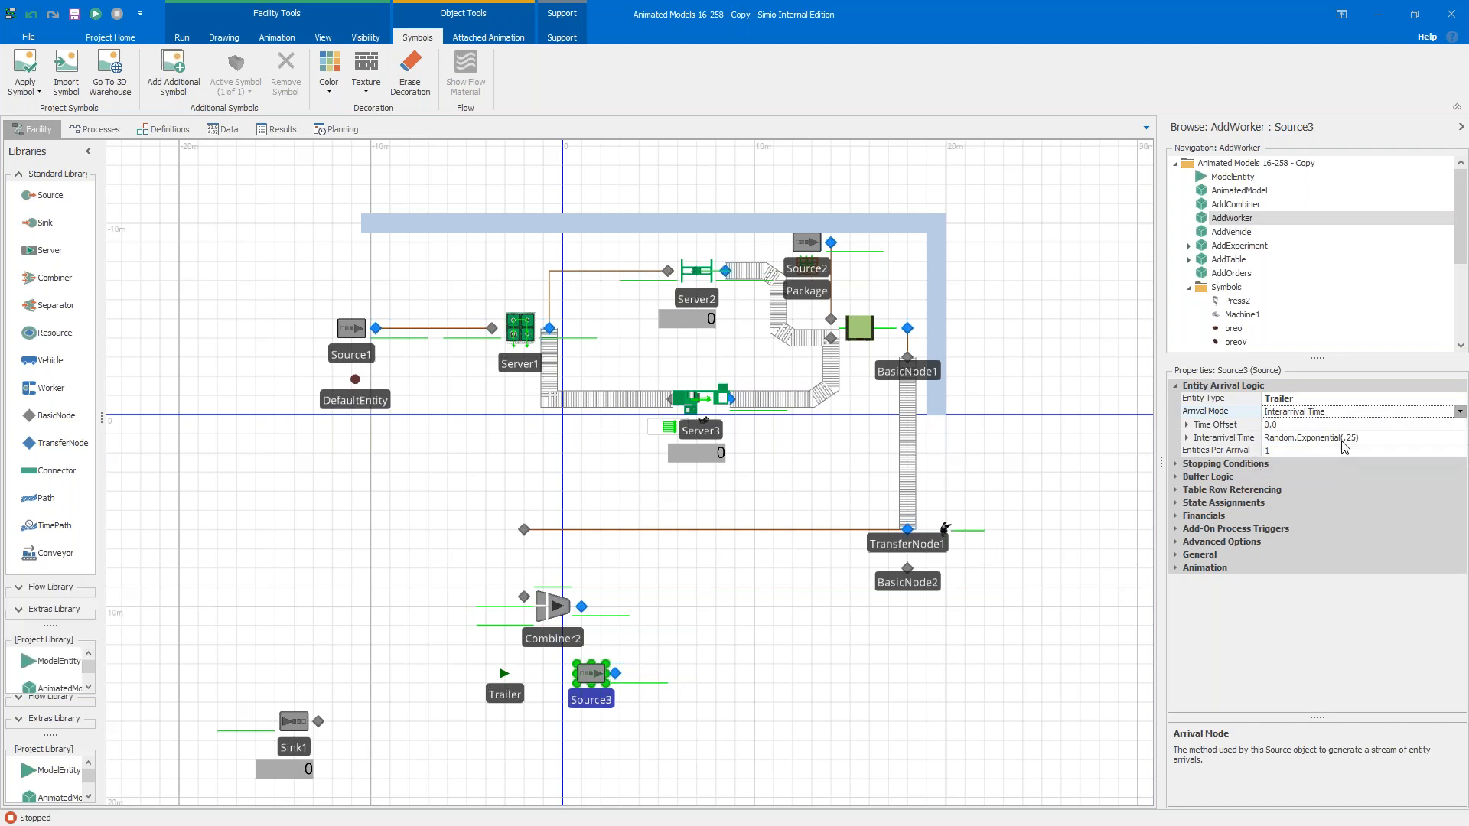
click(1445, 445)
click(1445, 439)
click(1459, 437)
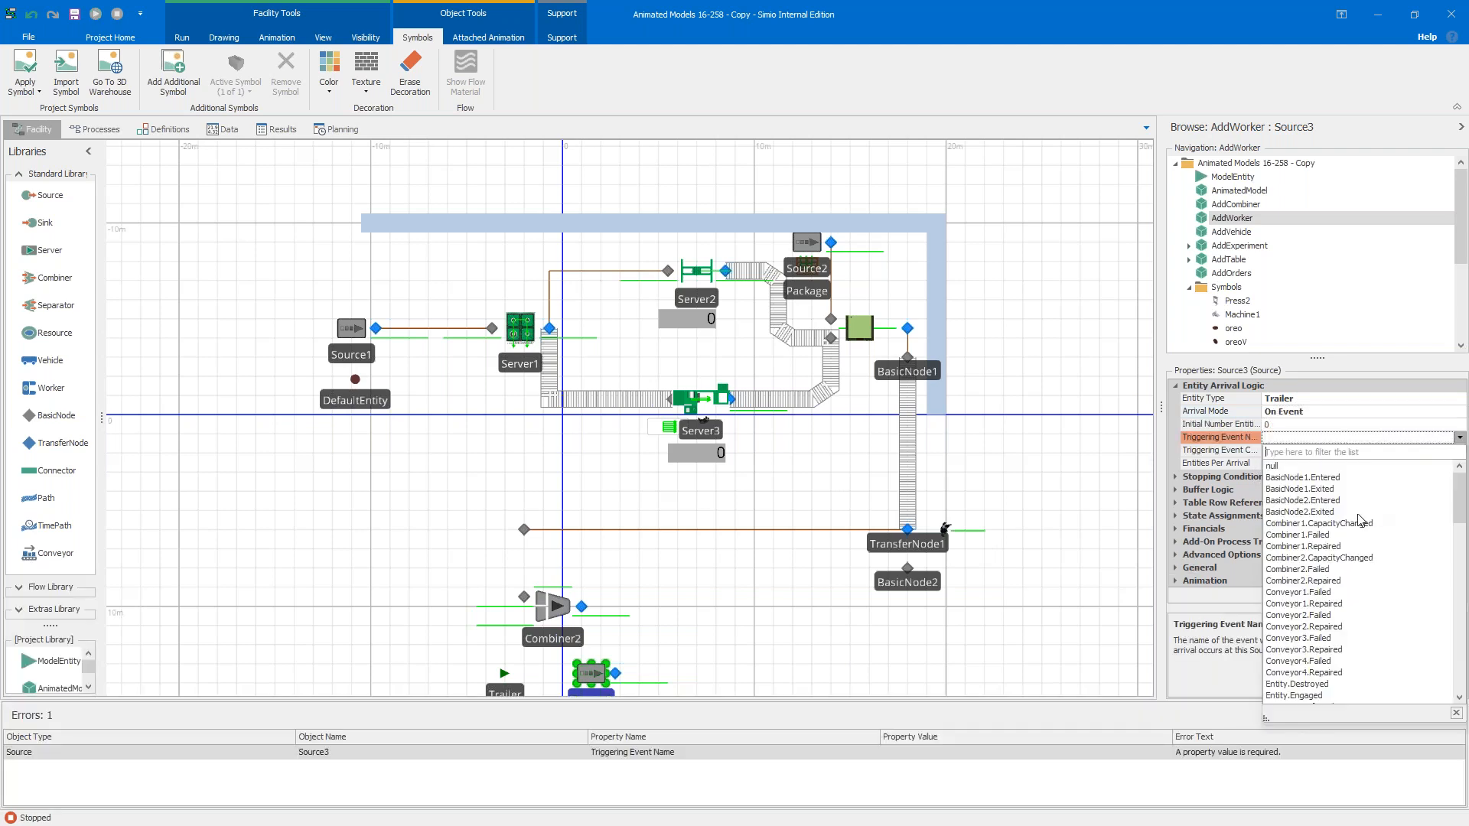
scroll(1329, 583, down, 10)
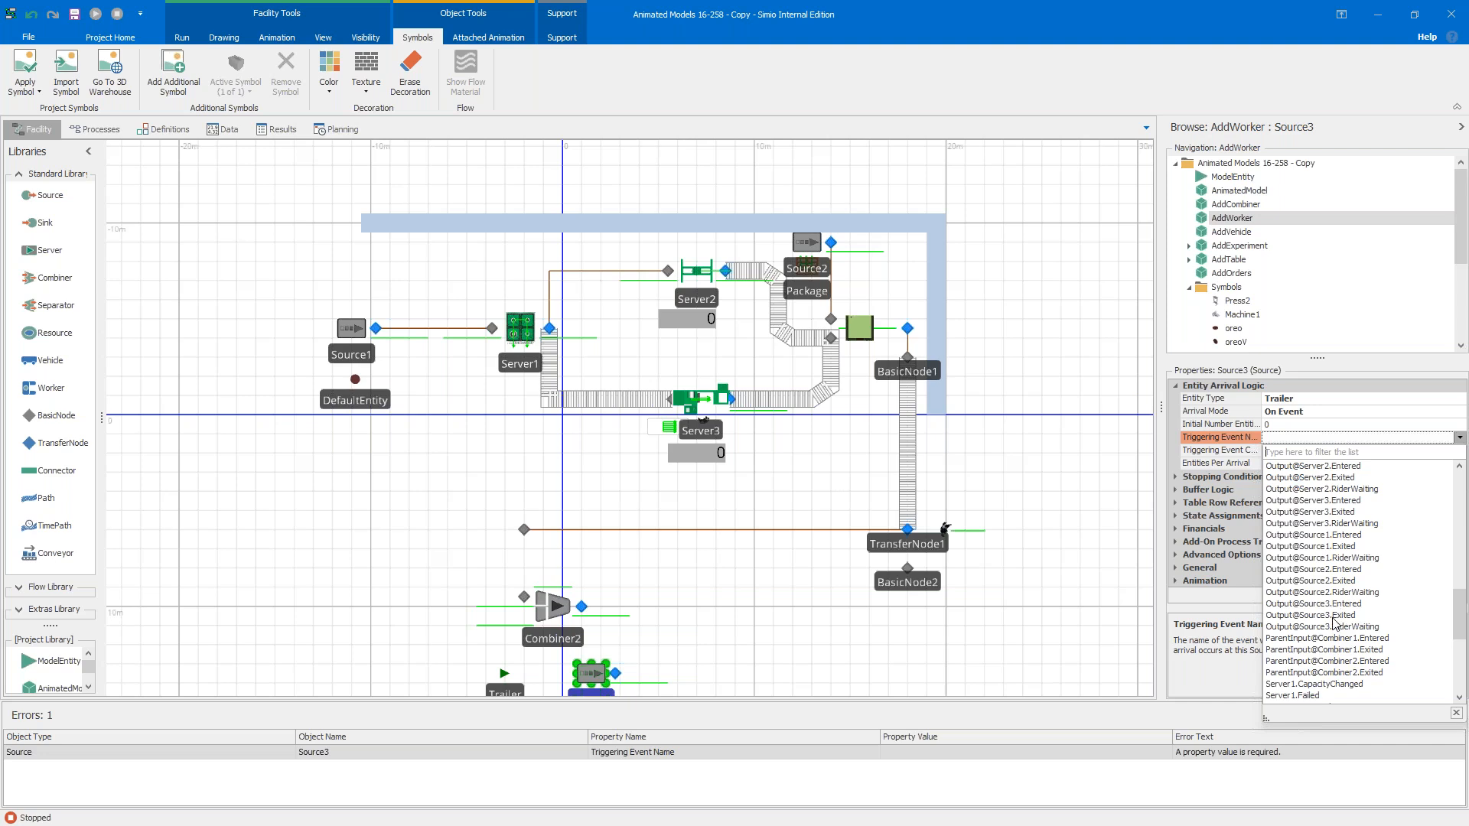
scroll(1337, 542, up, 2)
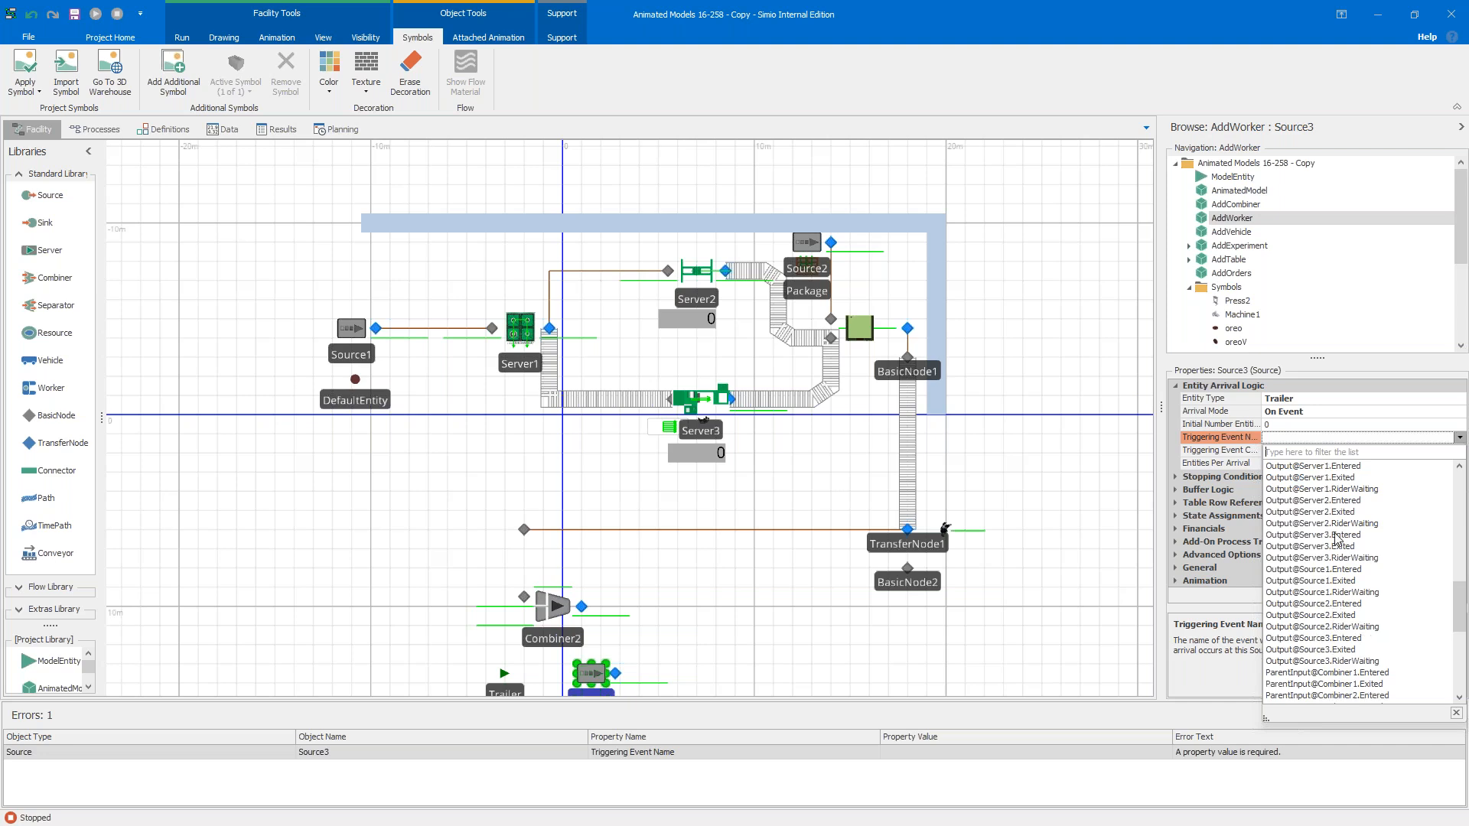
scroll(1335, 567, up, 1)
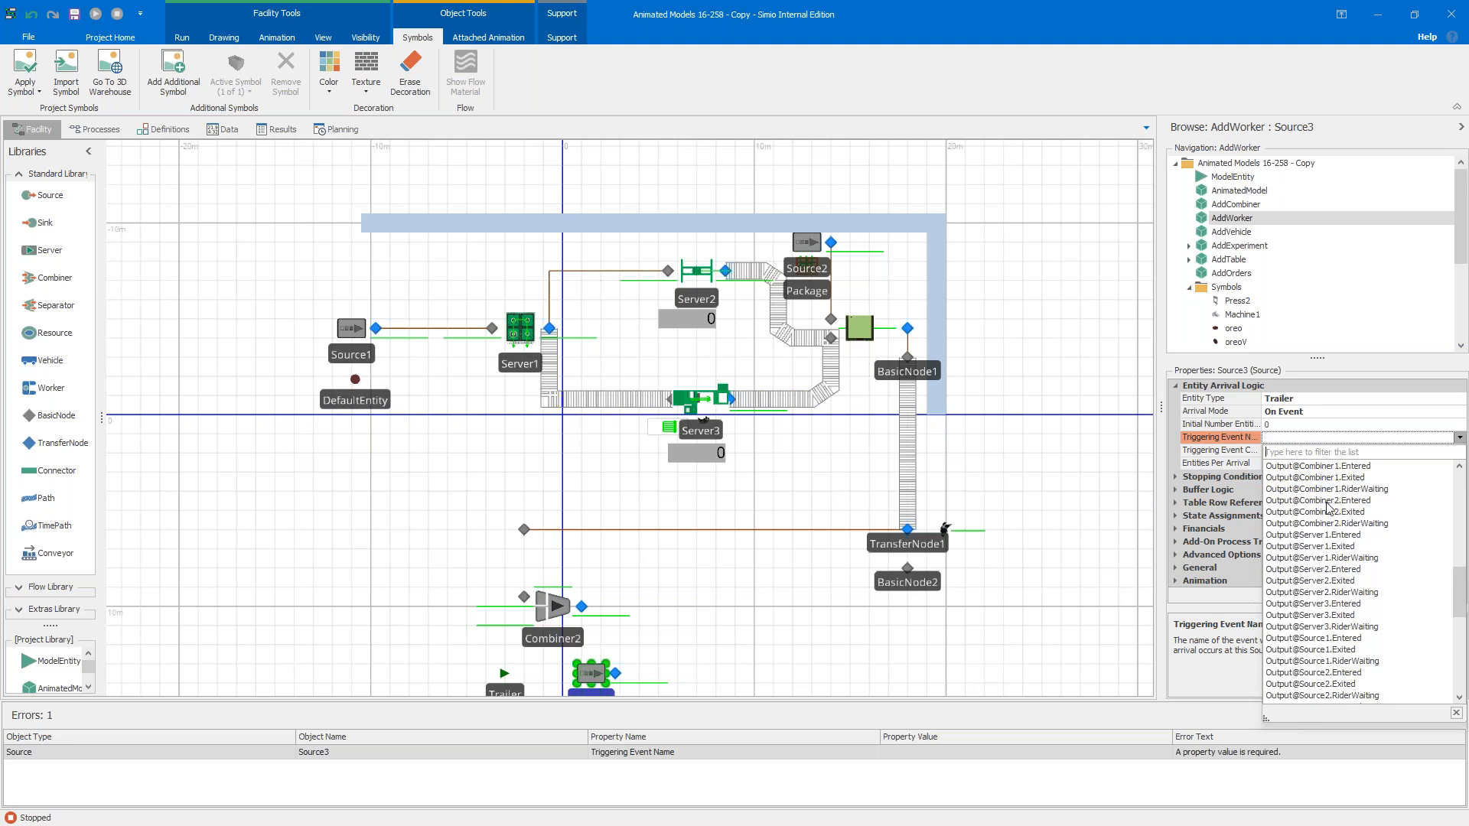
click(1325, 512)
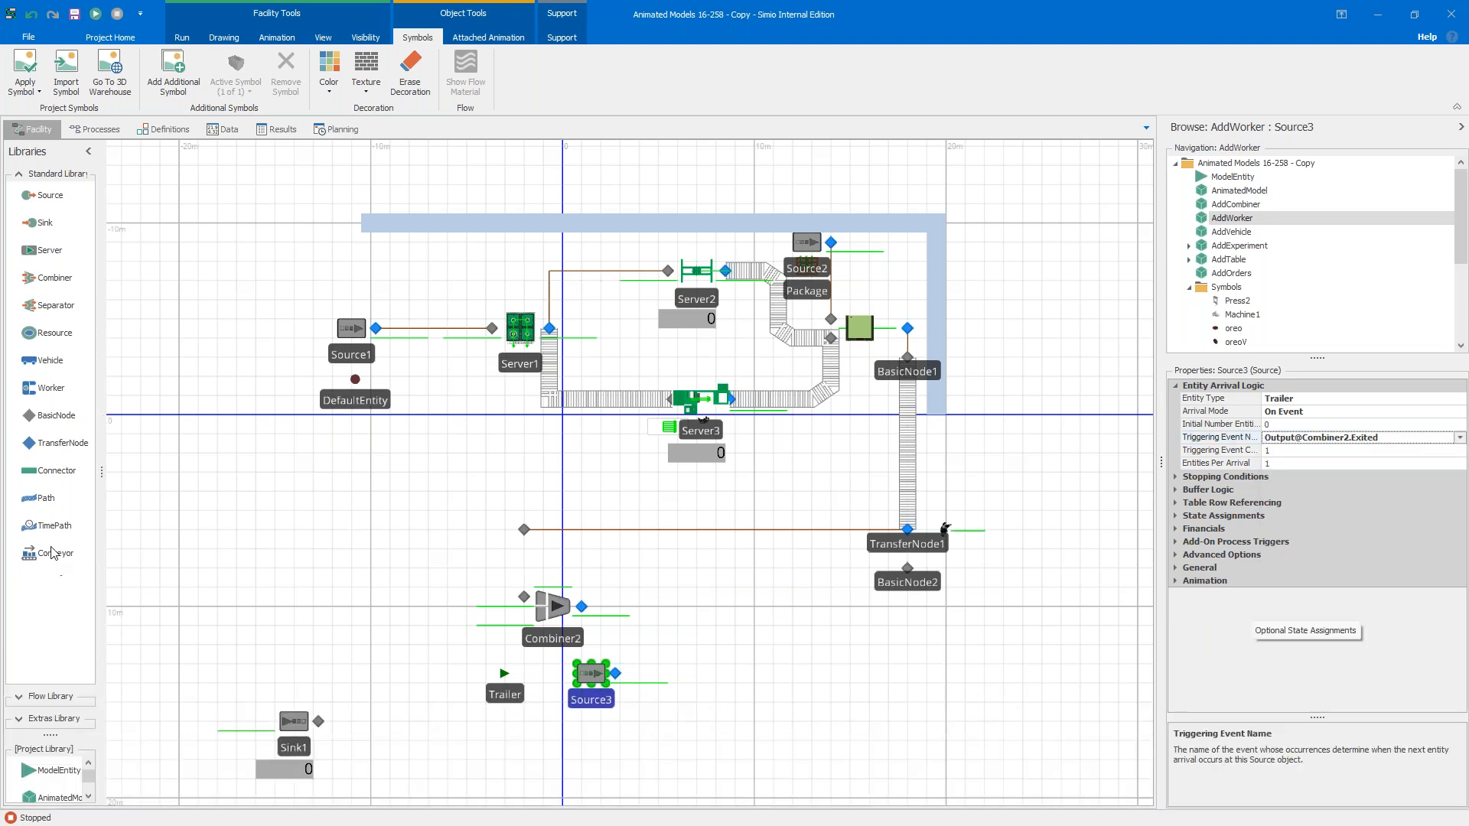
Step: Link Source3's output to Combiner2's parent input with a Connector, and move Combiner2's output node beside its relocated member input node
click(49, 470)
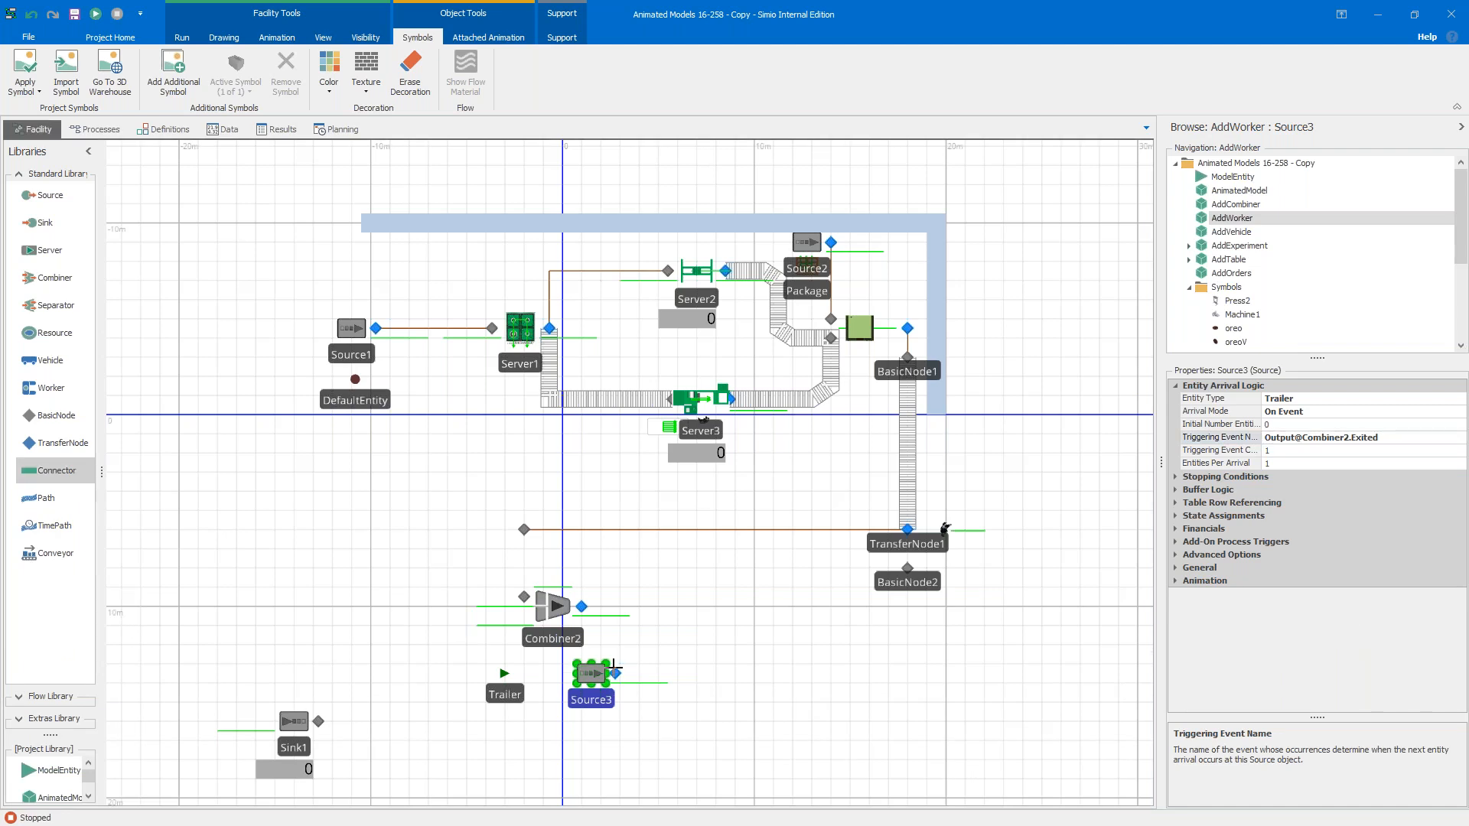
click(616, 673)
click(524, 597)
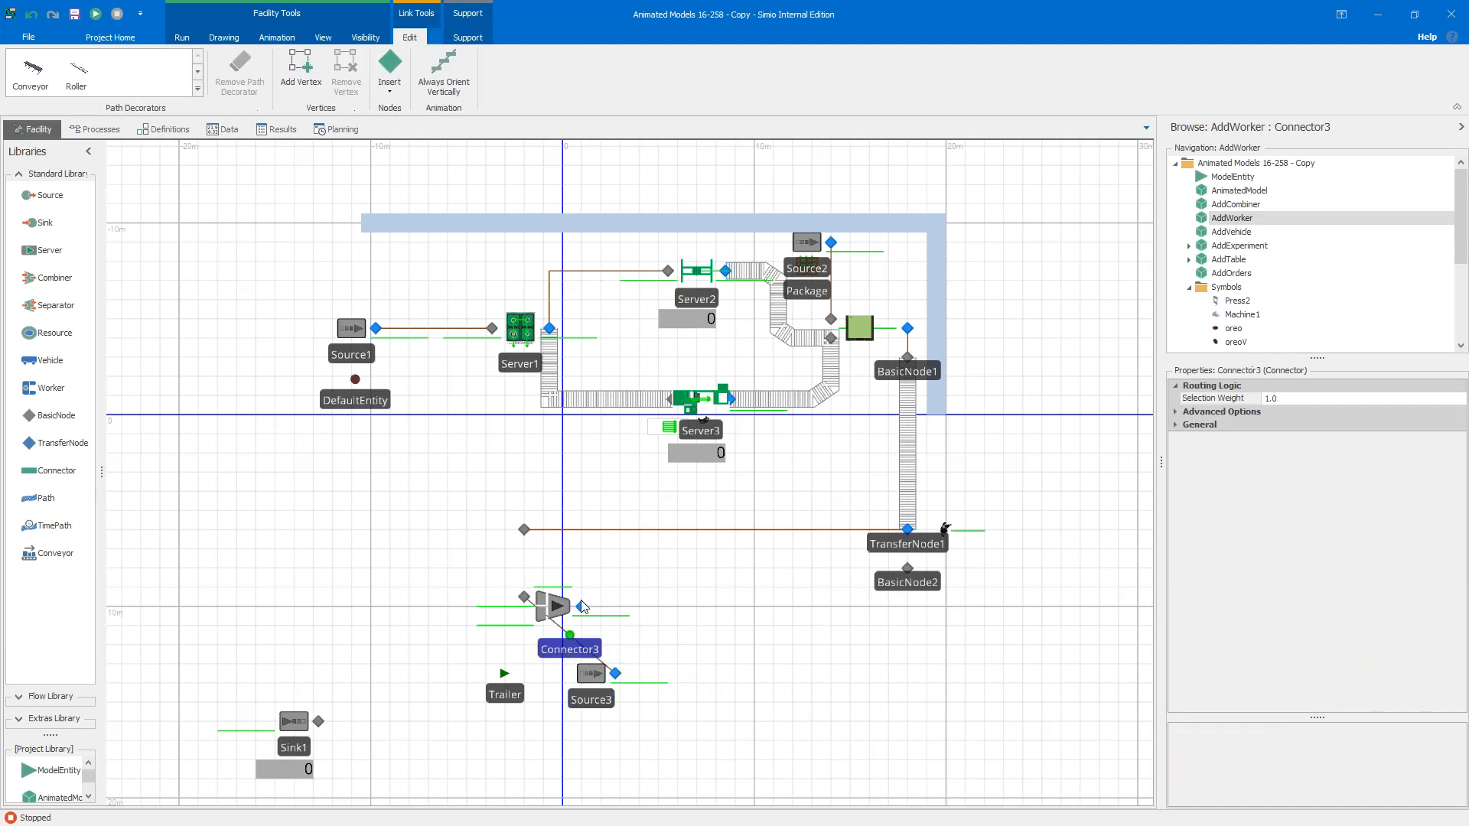
drag(581, 608, 484, 535)
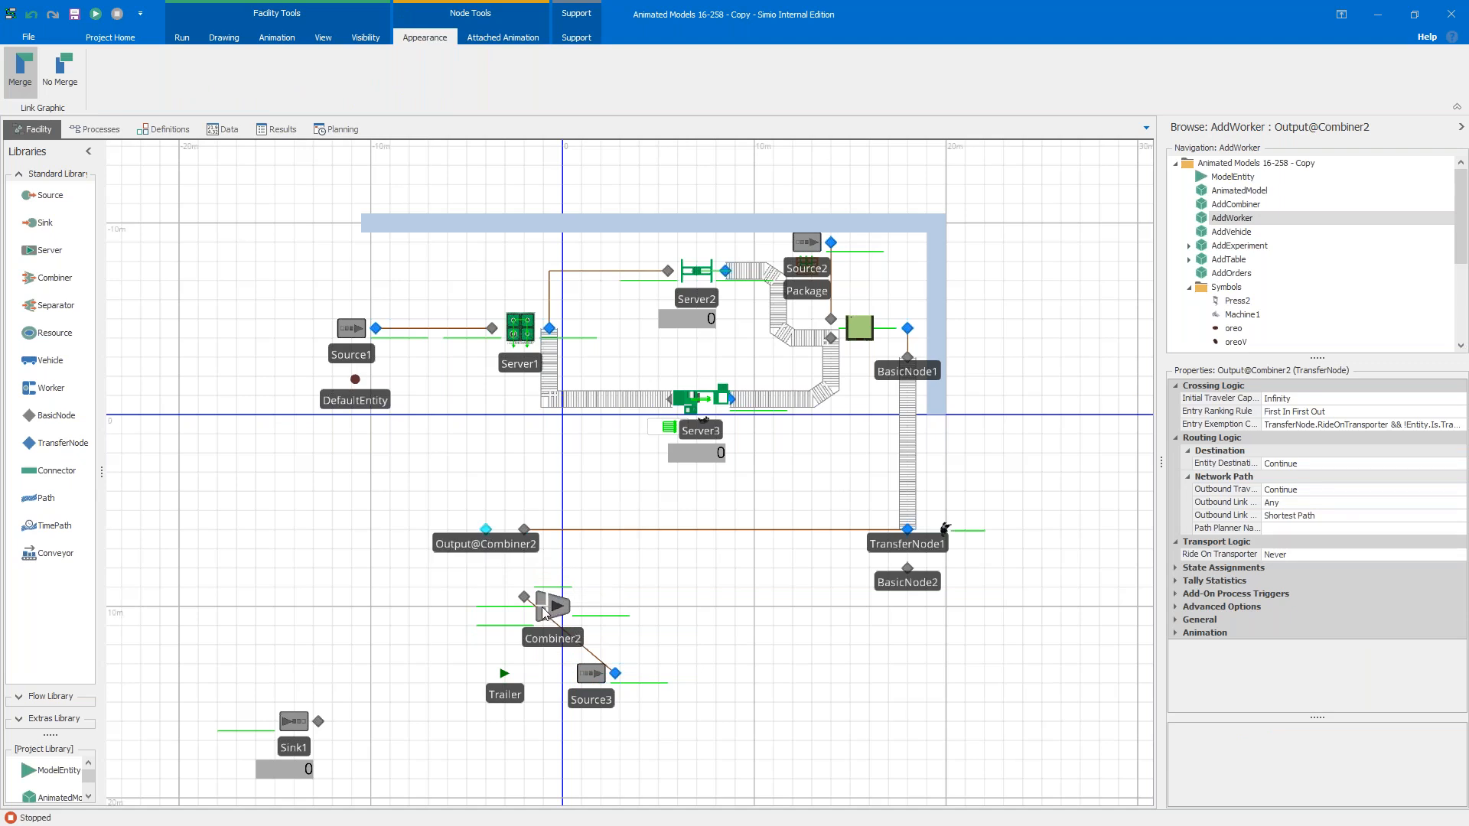
Step: Draw a winding Path from Combiner2's output node, looping around the left side of the layout, to Sink1's input node
click(48, 498)
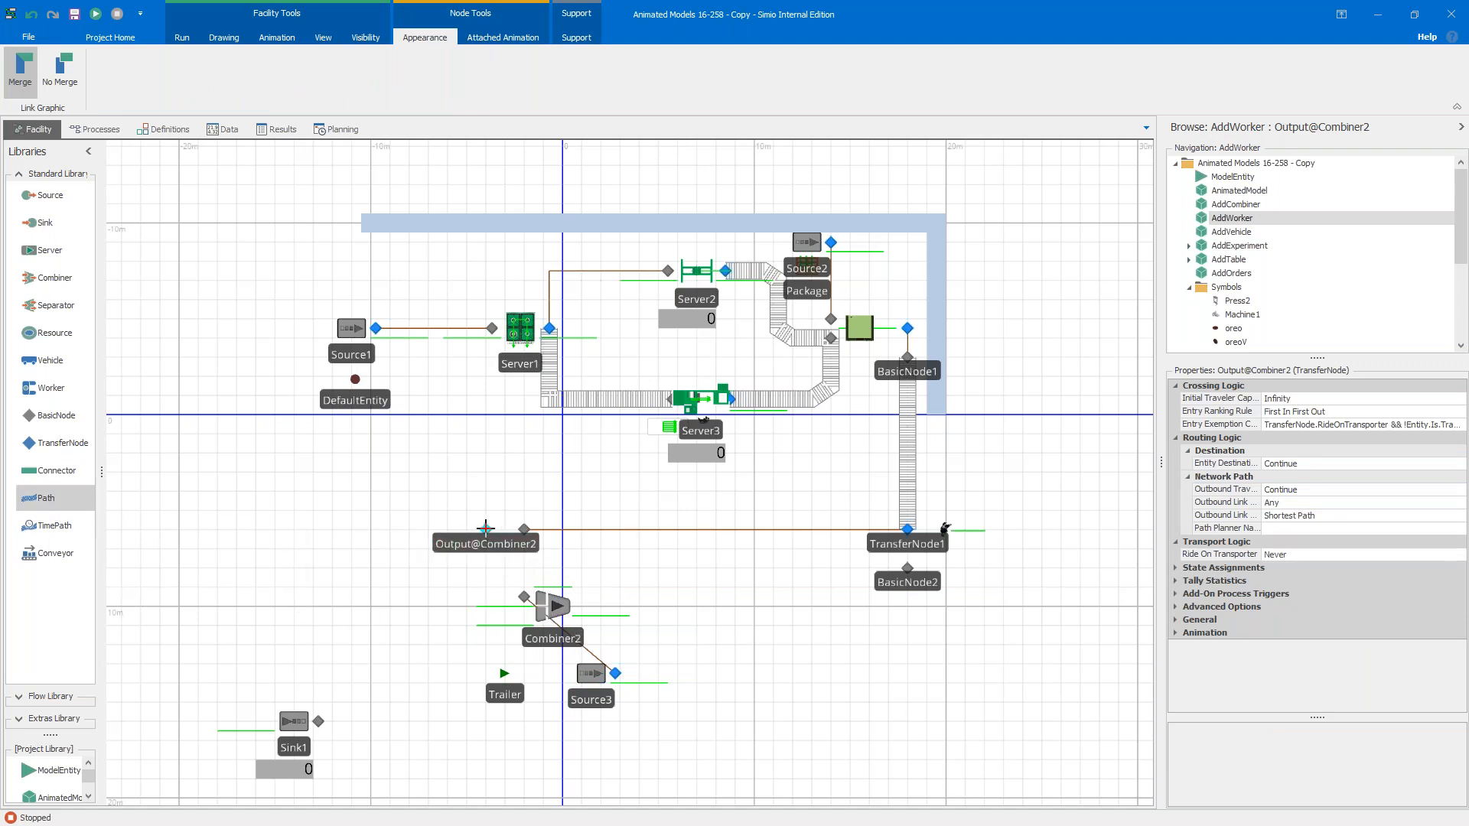
click(480, 528)
click(446, 520)
click(399, 501)
click(333, 491)
click(275, 500)
click(228, 520)
click(227, 596)
click(288, 626)
click(375, 654)
click(390, 673)
click(399, 733)
click(400, 769)
click(375, 769)
click(319, 722)
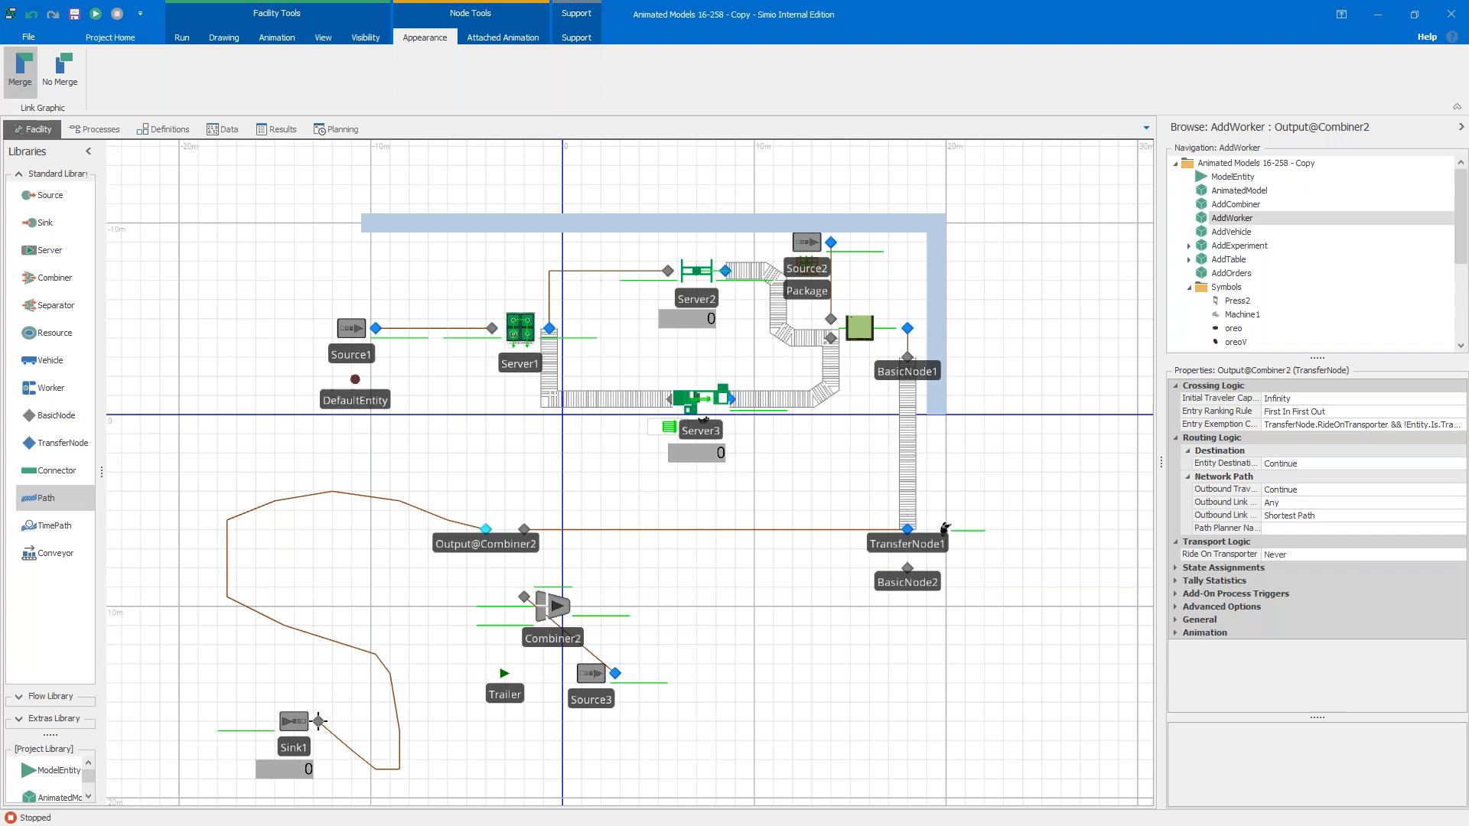
click(192, 639)
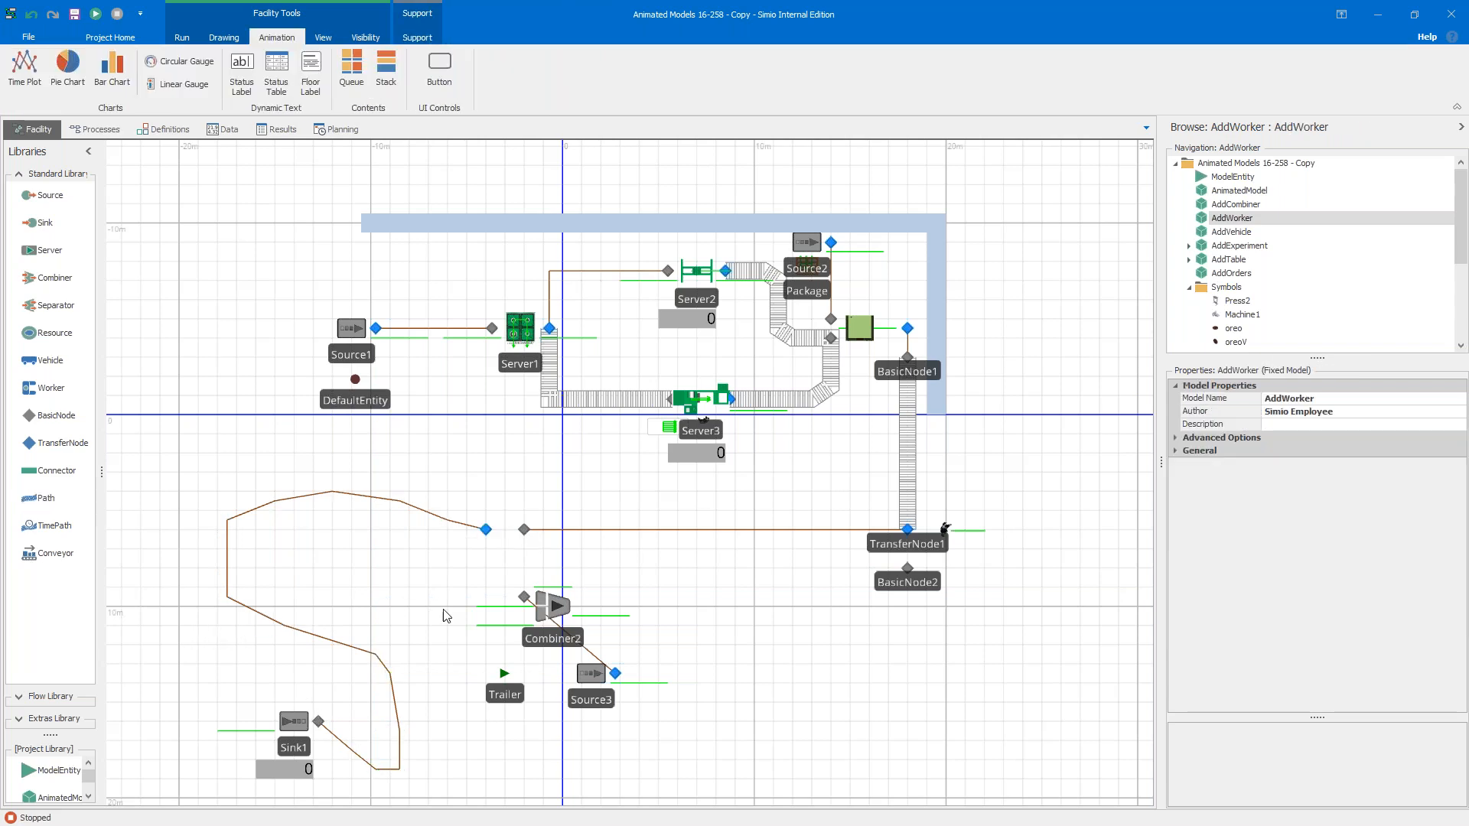
Step: Shift the Trailer entity slightly and attach a BatchMembers queue about 7 m long just above it
click(558, 605)
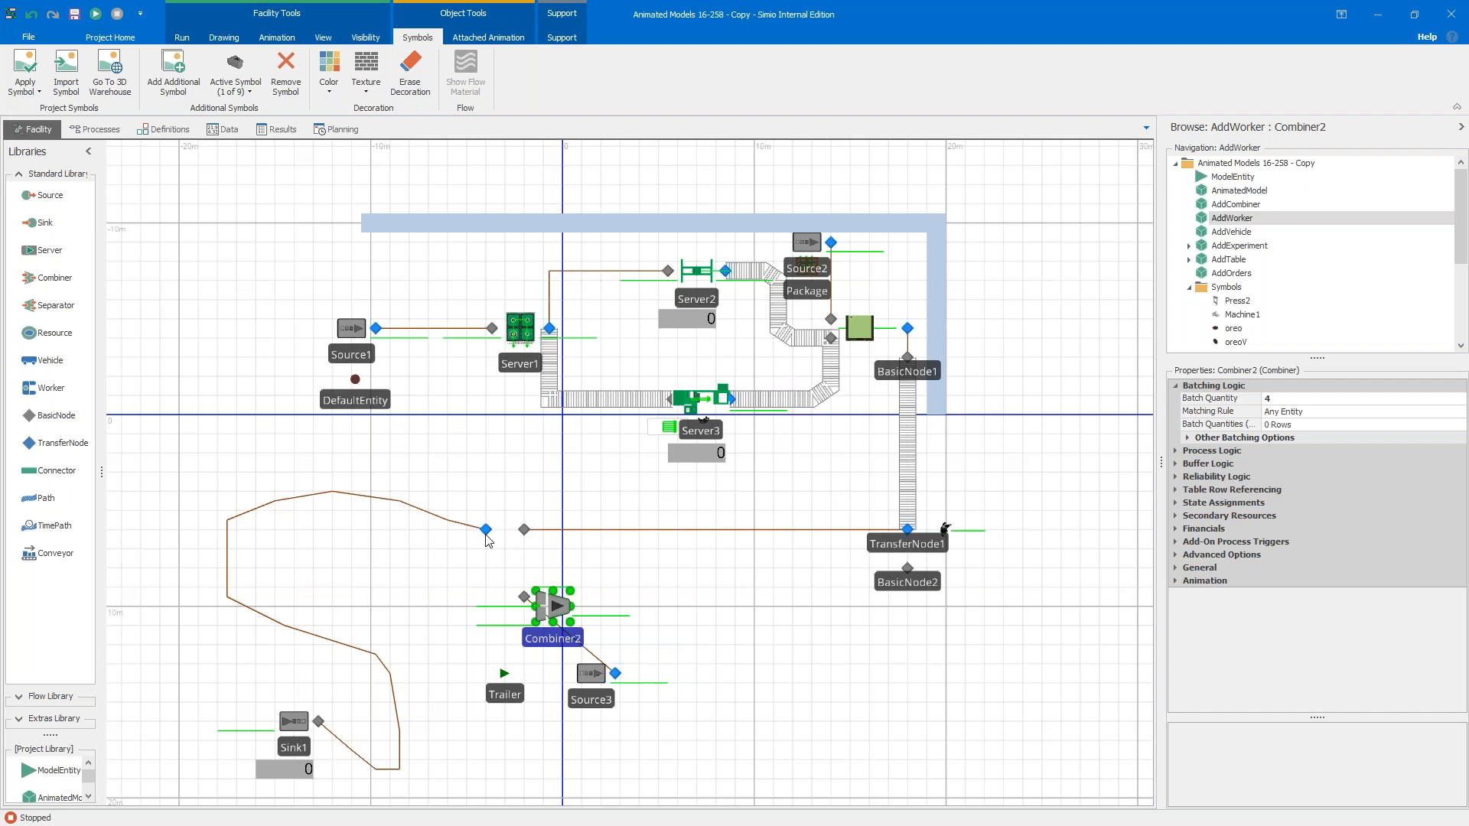
click(500, 698)
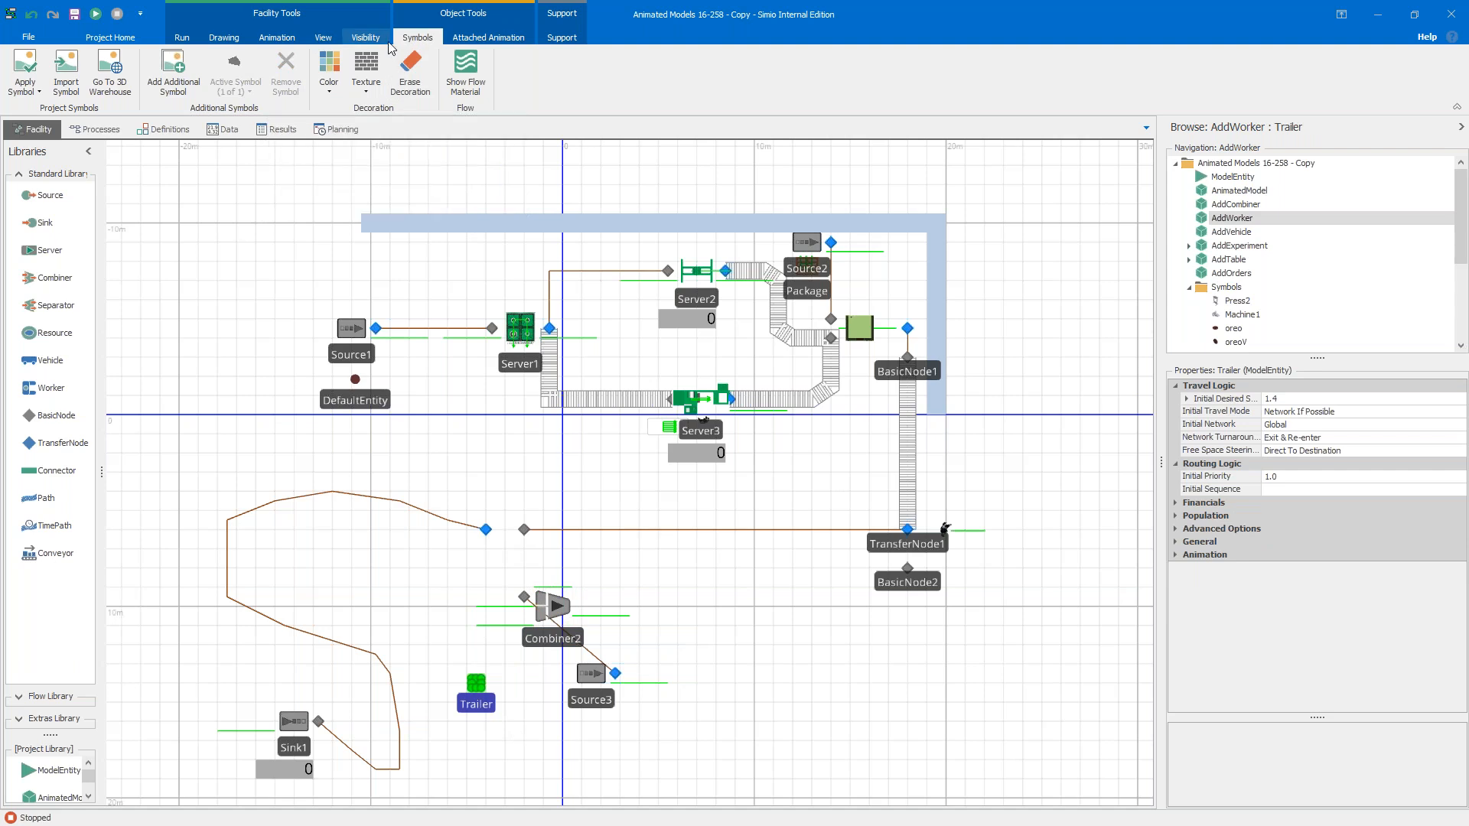
click(484, 37)
click(353, 87)
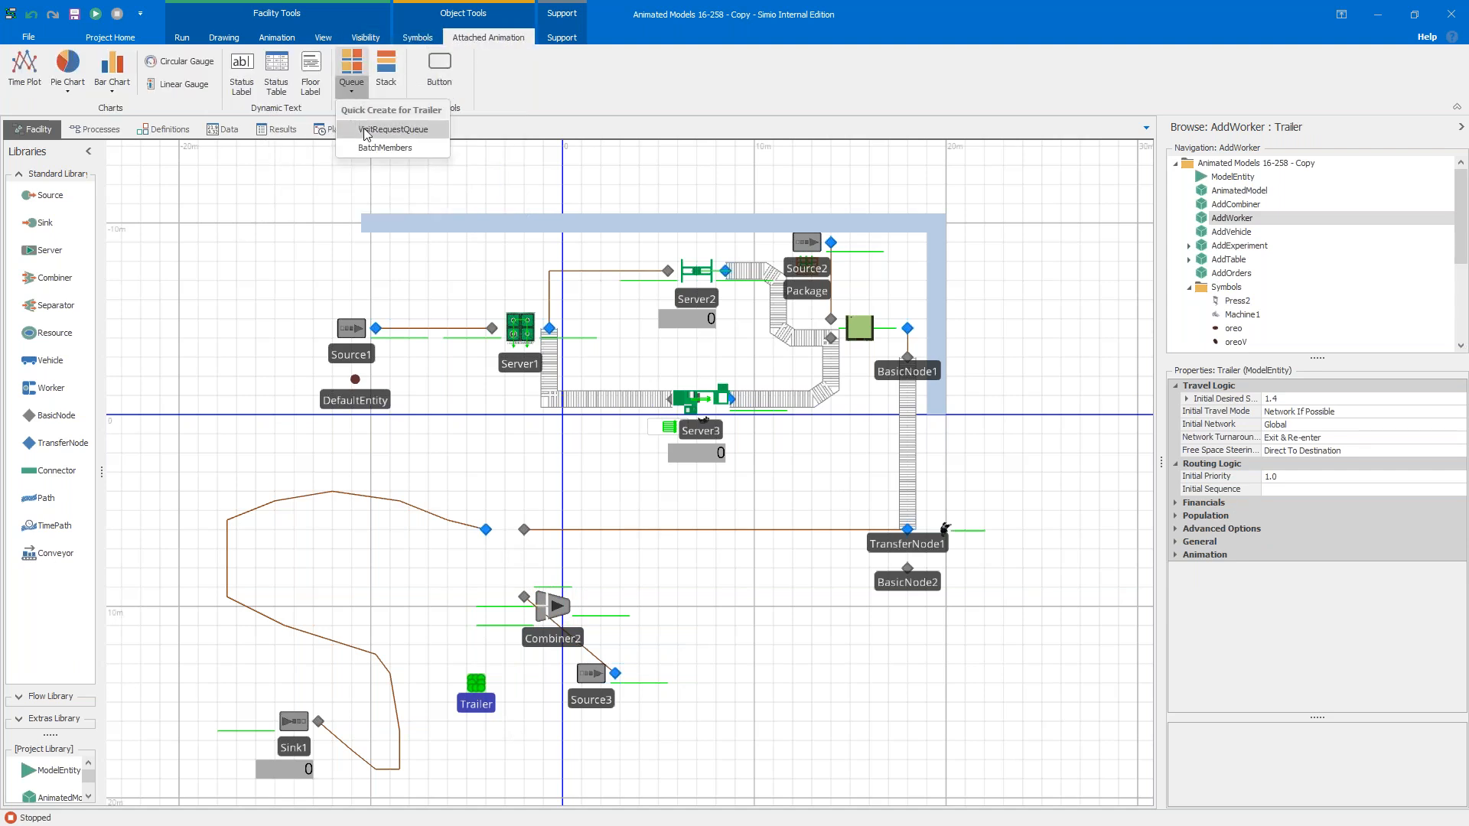
click(371, 142)
click(398, 664)
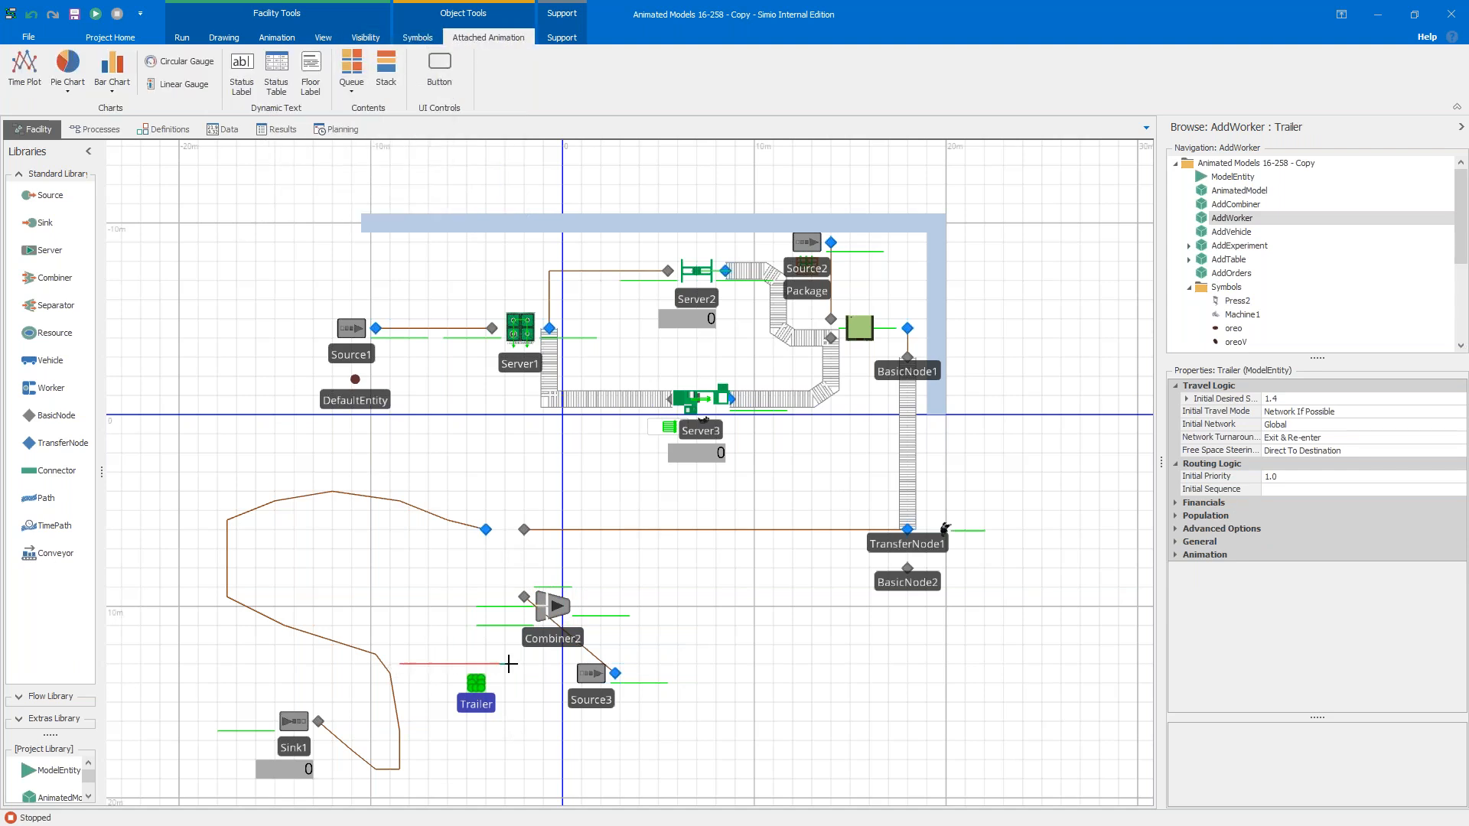
right_click(532, 662)
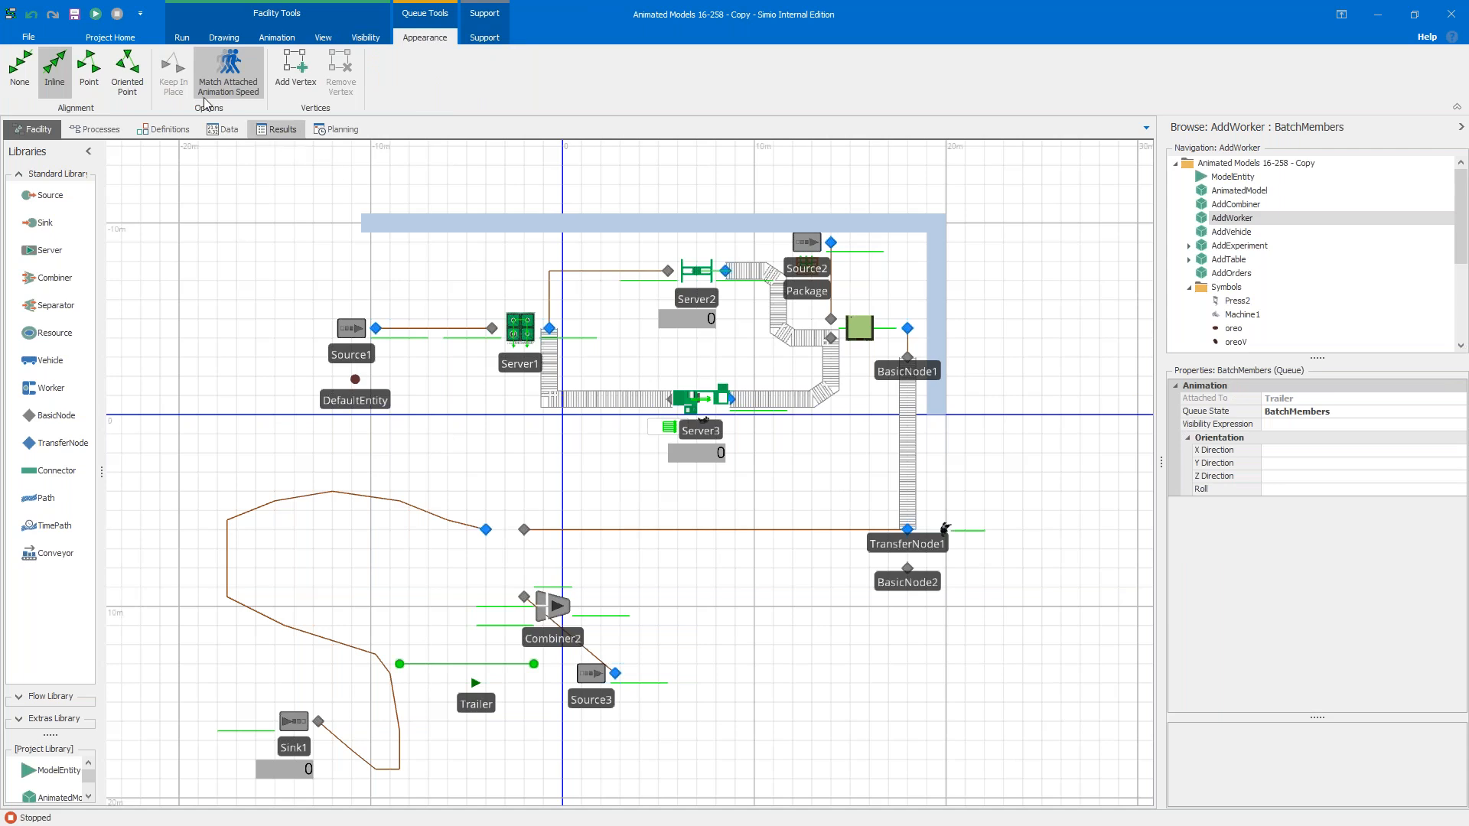
Step: Run the model briefly, stop it, and set Source3's Initial Number Entities to 1
click(96, 14)
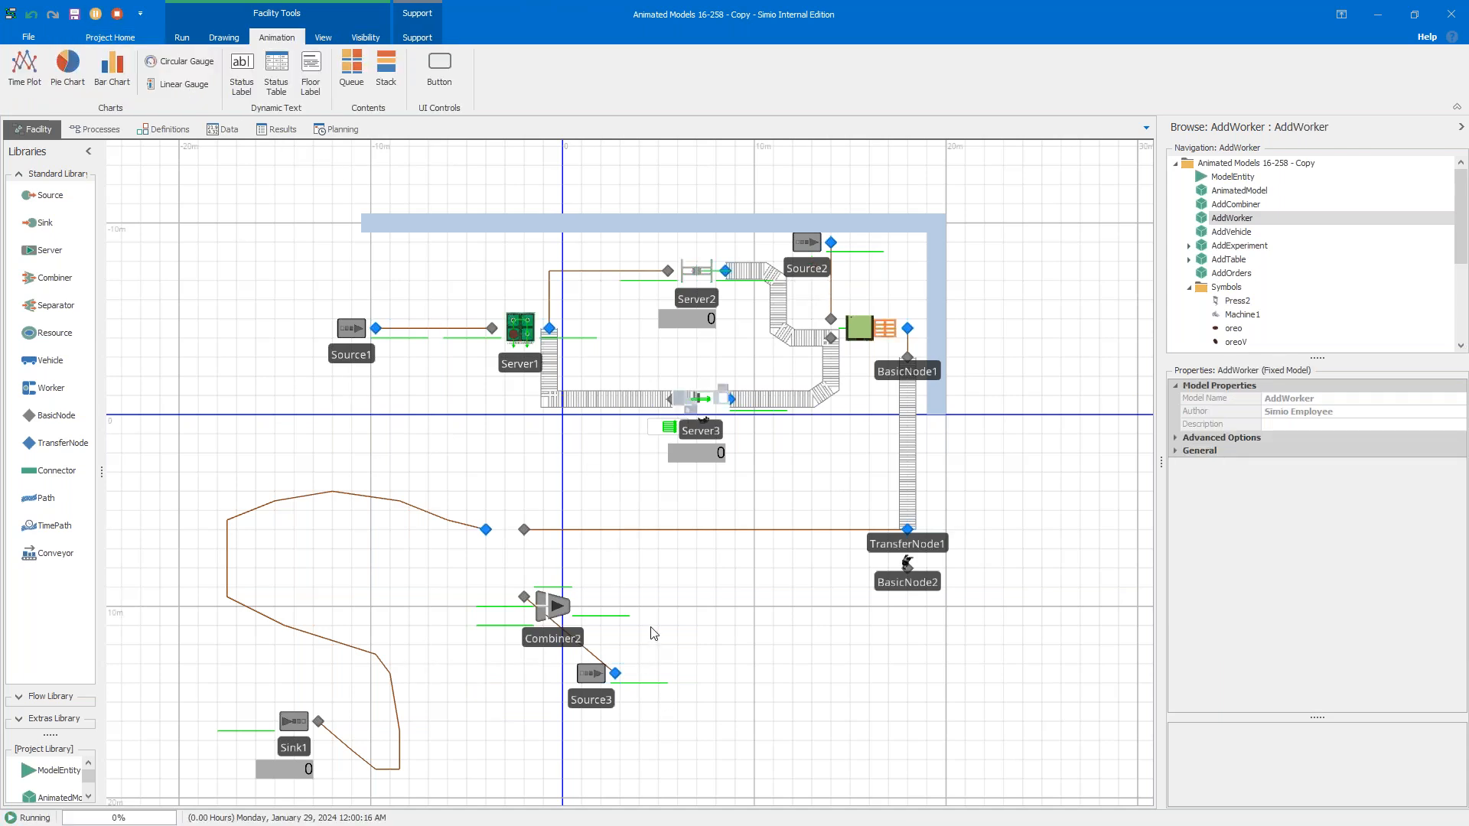
click(117, 14)
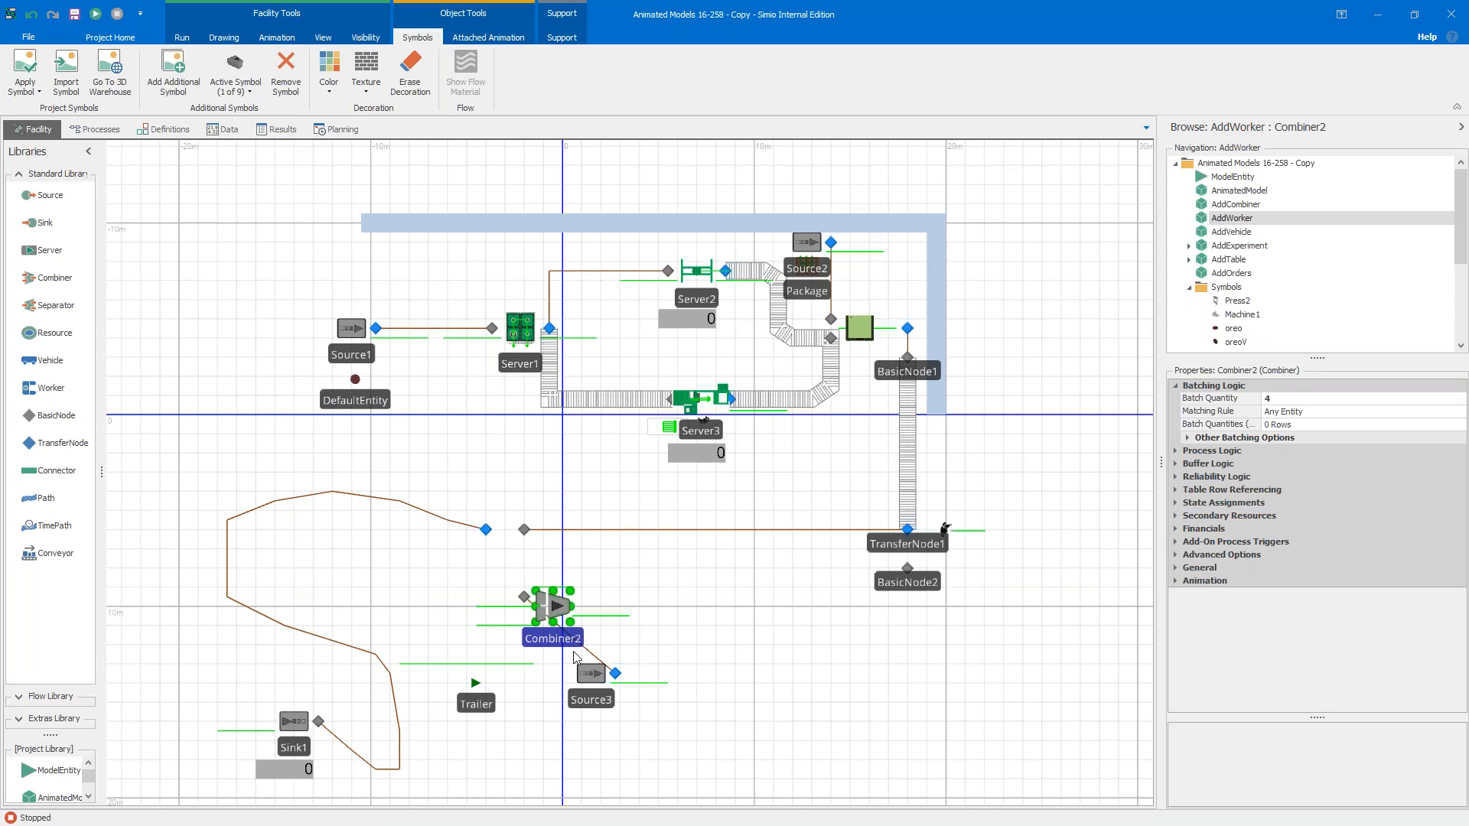
click(646, 683)
click(591, 673)
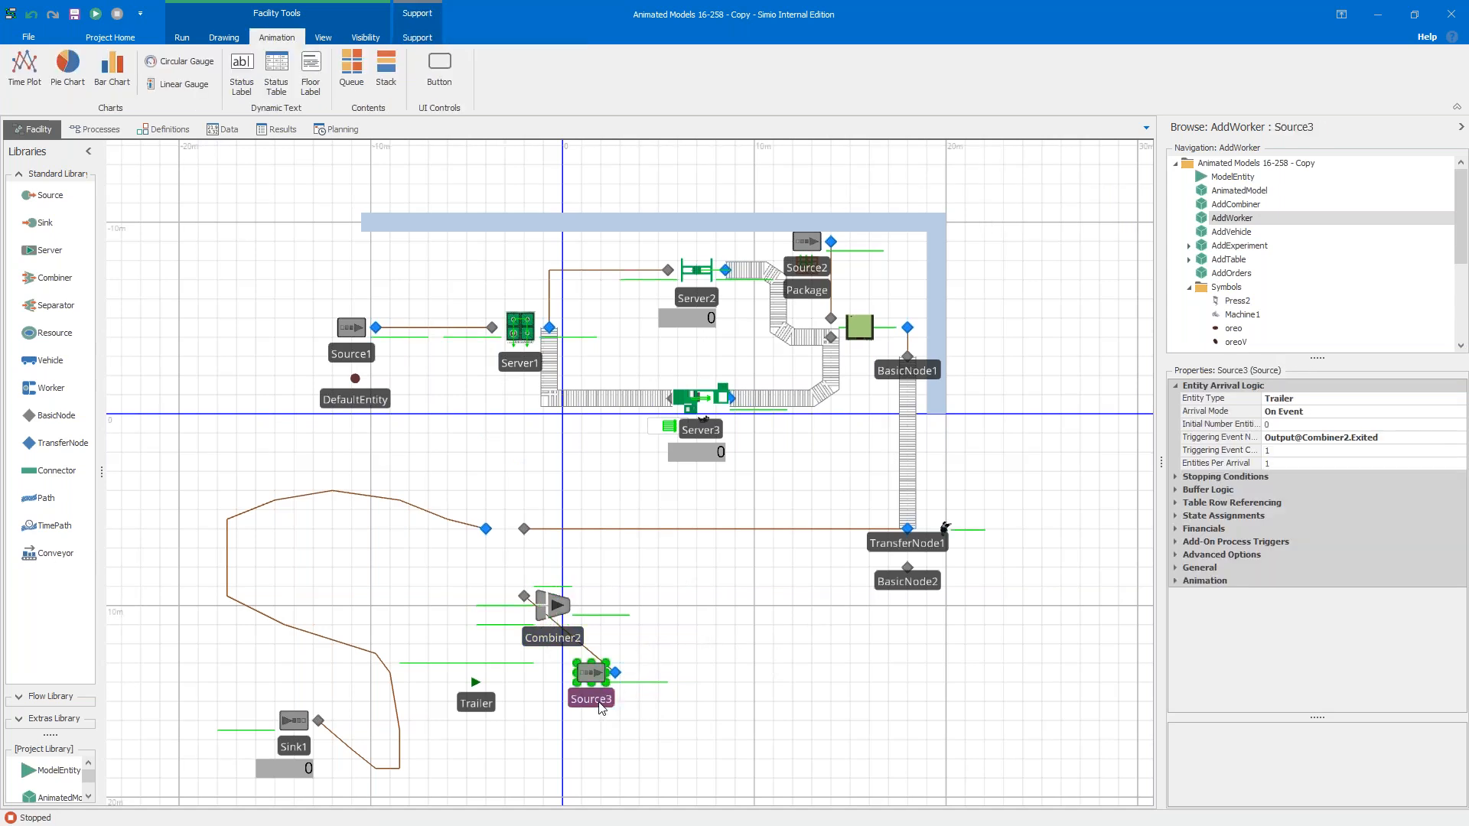
click(1284, 424)
text(1)
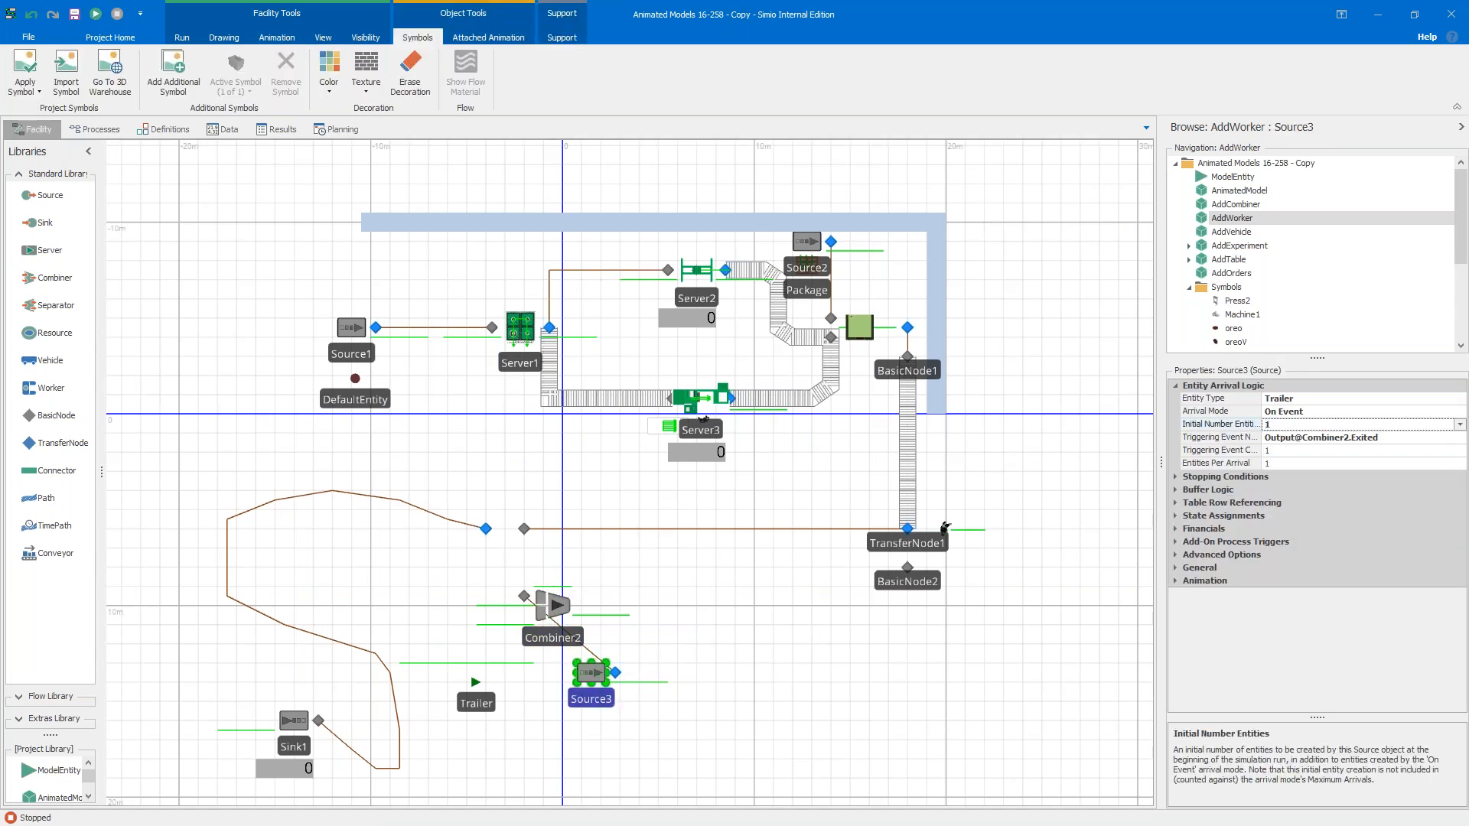
Step: Run the simulation with a Speed Factor of 2, watch the packages and trailer at Combiner2, and reset the run
click(94, 15)
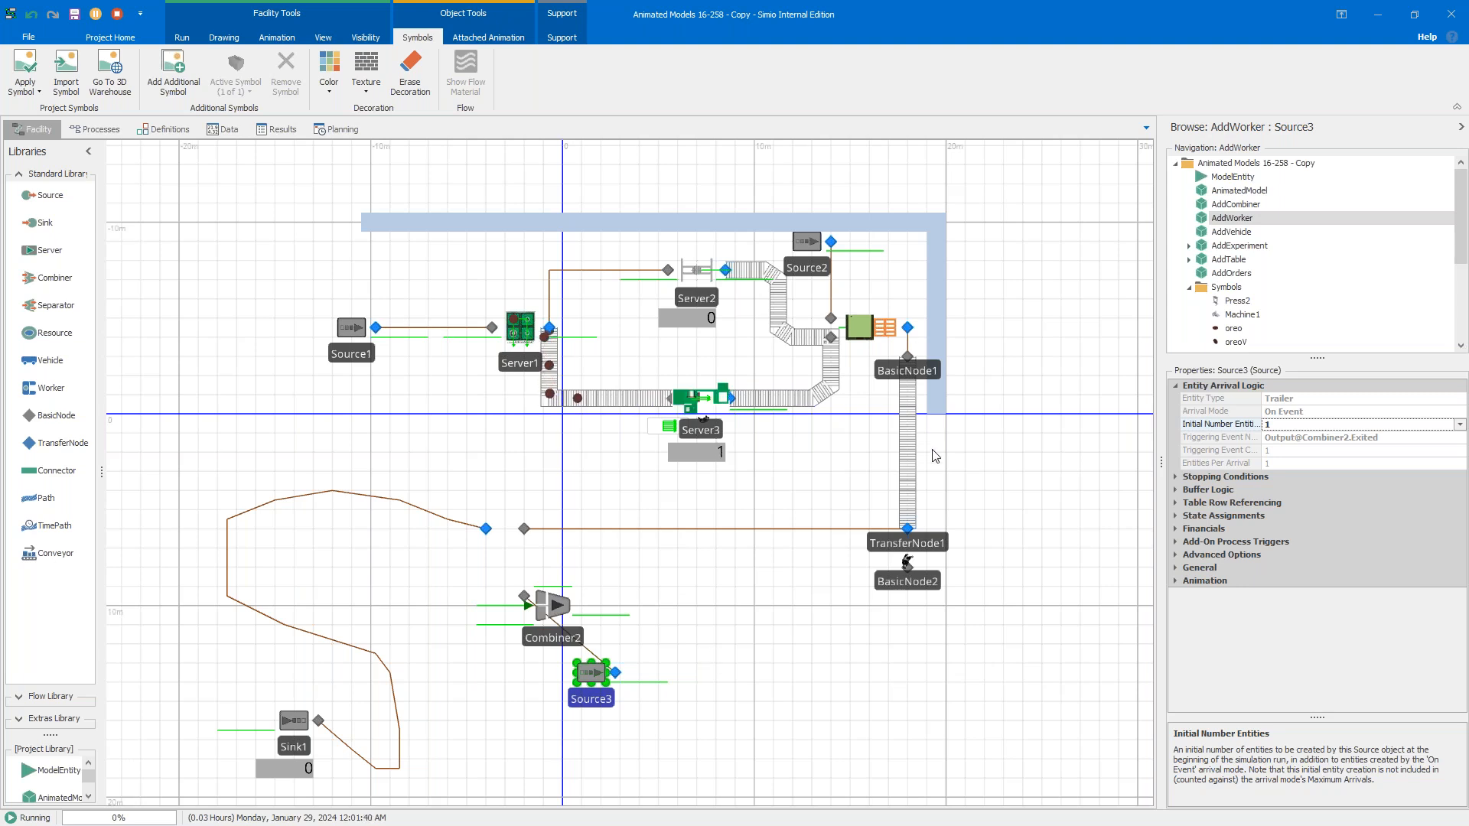
click(181, 38)
drag(617, 63, 562, 64)
text(2)
key(Return)
click(1054, 379)
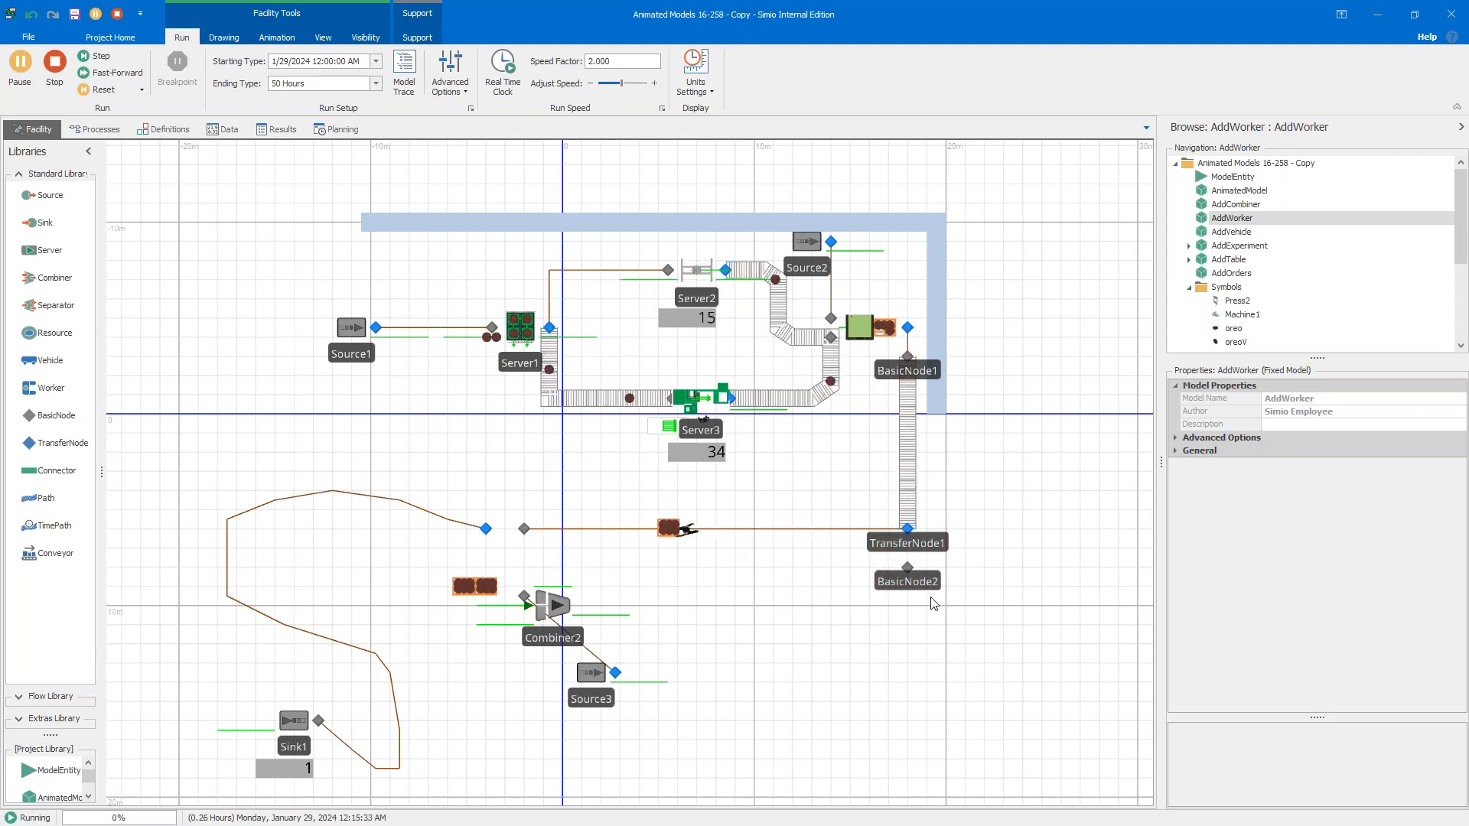
click(92, 87)
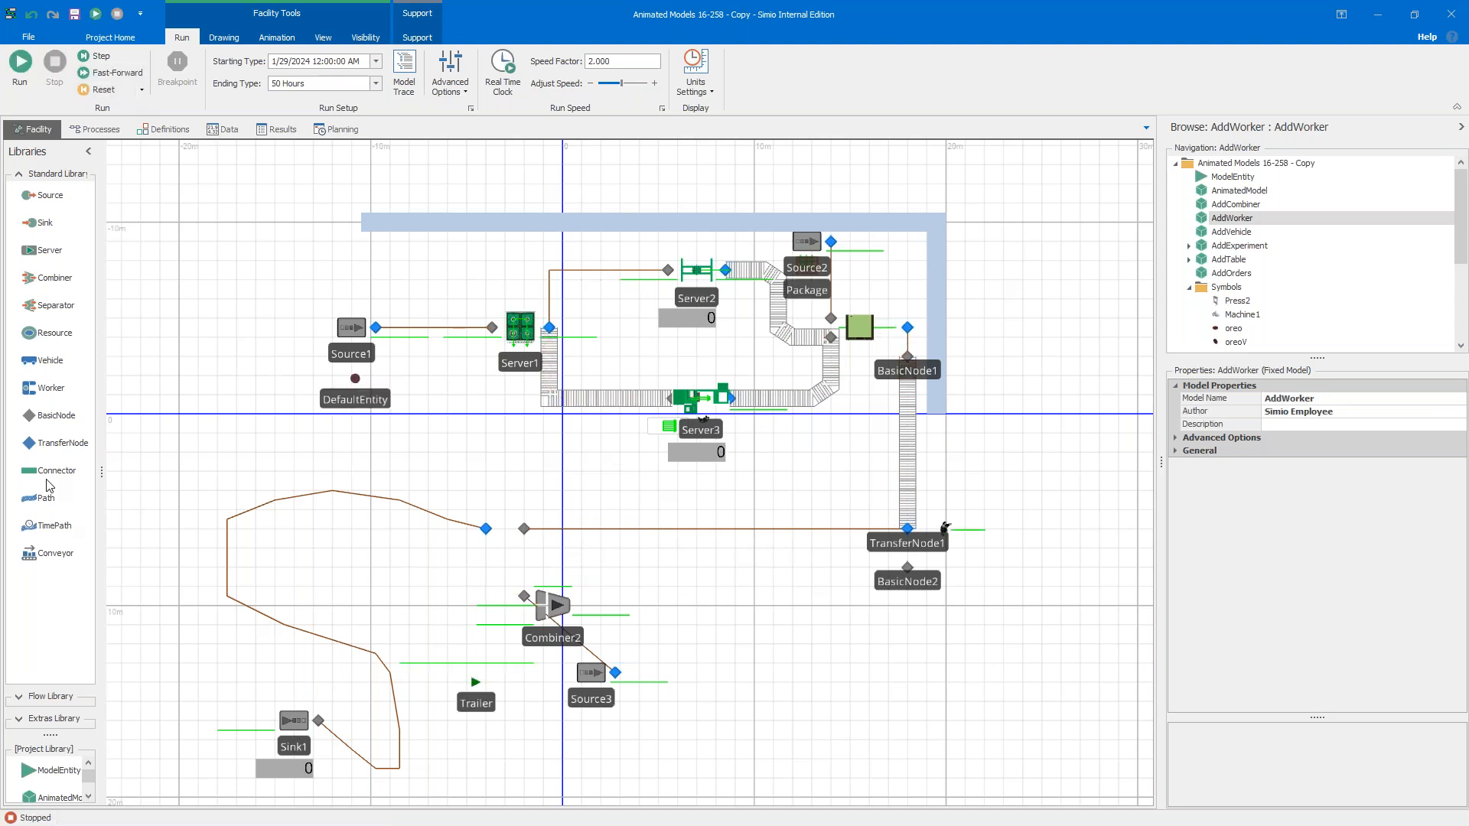
Step: Place a Vehicle to the right of Combiner2 and a BasicNode just above Combiner2
drag(48, 361, 690, 586)
drag(38, 415, 575, 564)
click(574, 564)
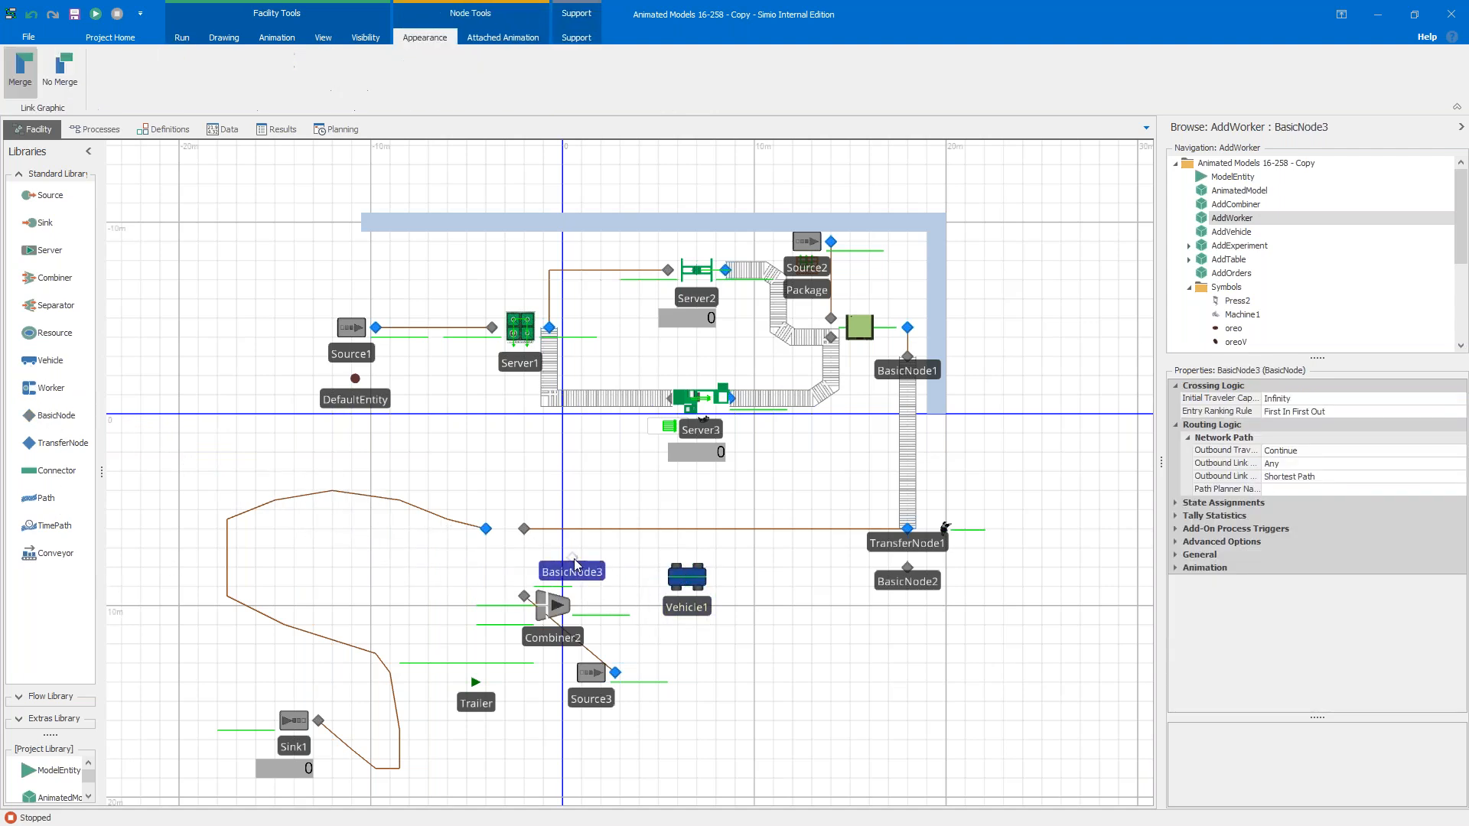
Step: Set Vehicle1's Initial Node (Home) to BasicNode3 and its Idle Action to Park At Home
click(697, 595)
click(697, 588)
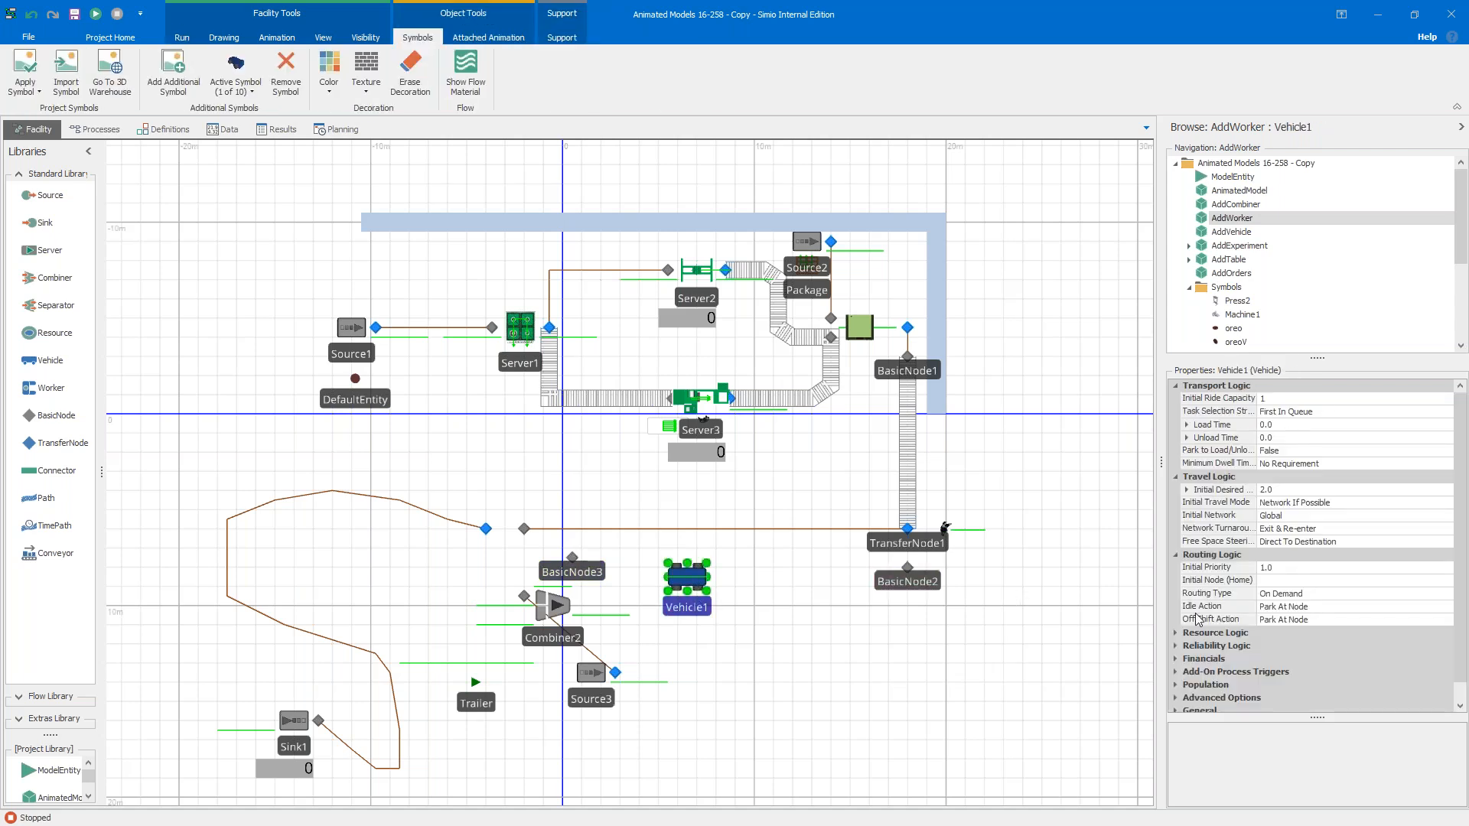
click(1290, 581)
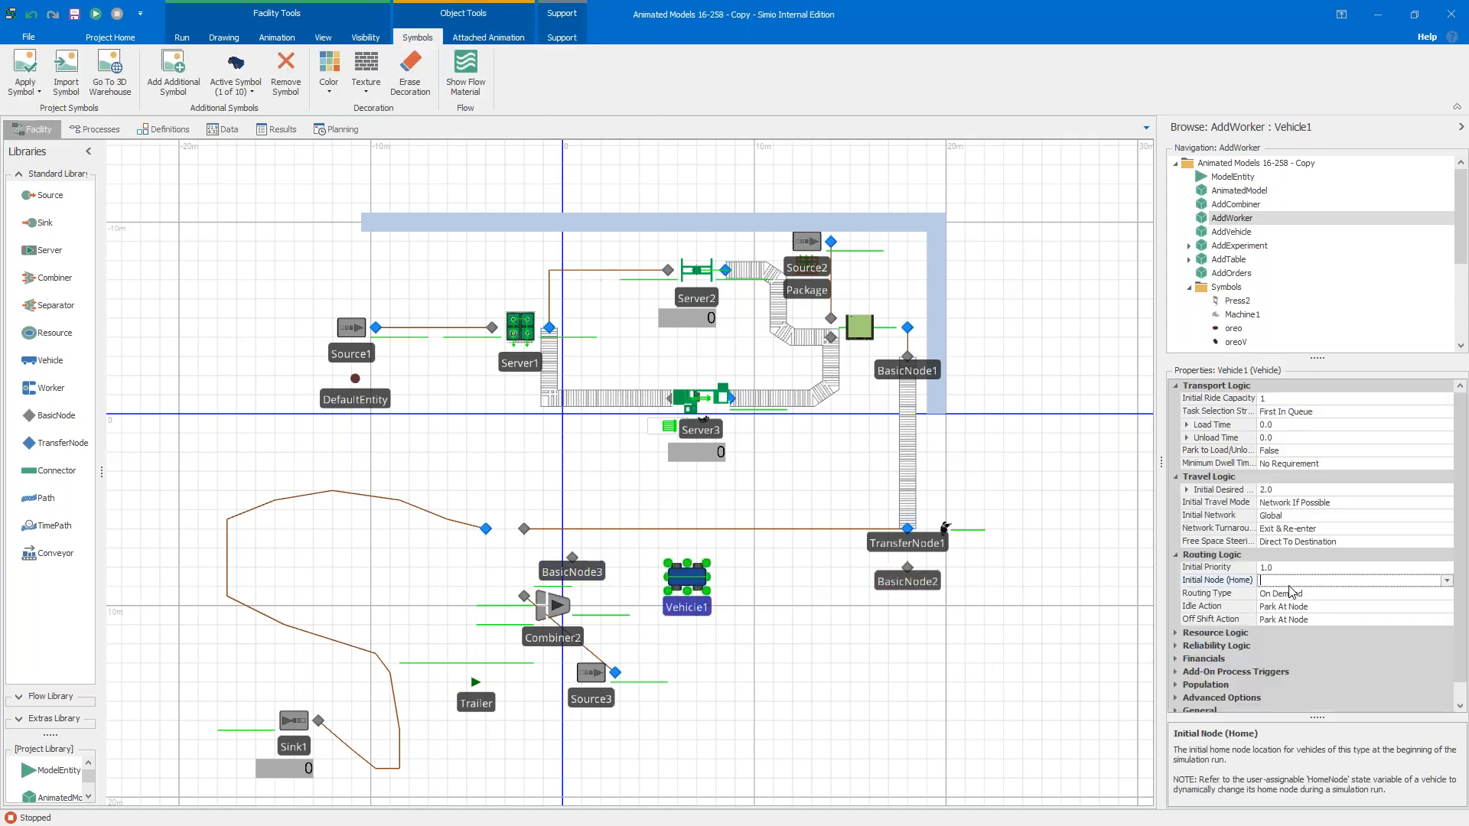
click(1447, 581)
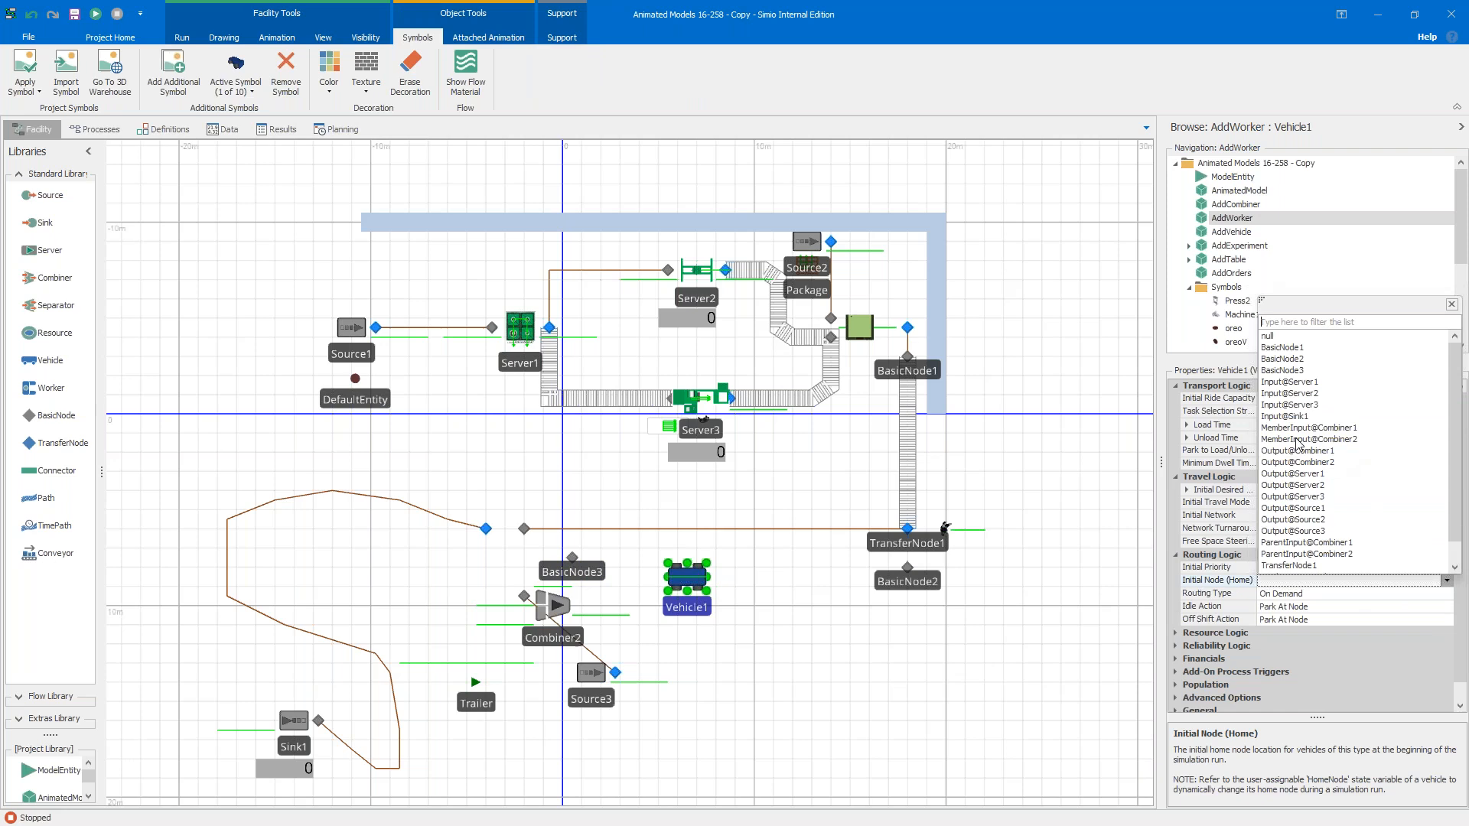
click(1295, 370)
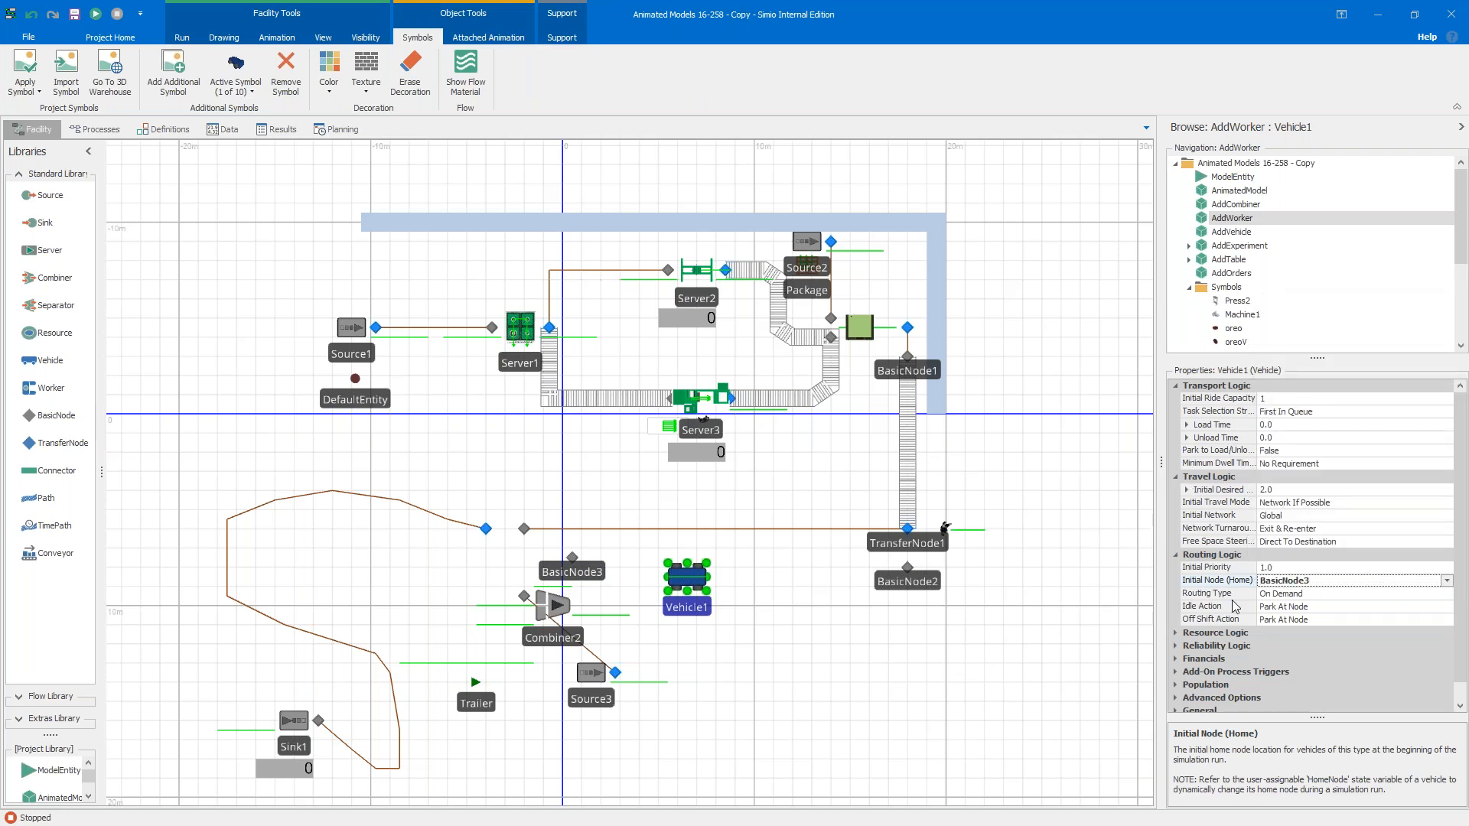
click(1306, 595)
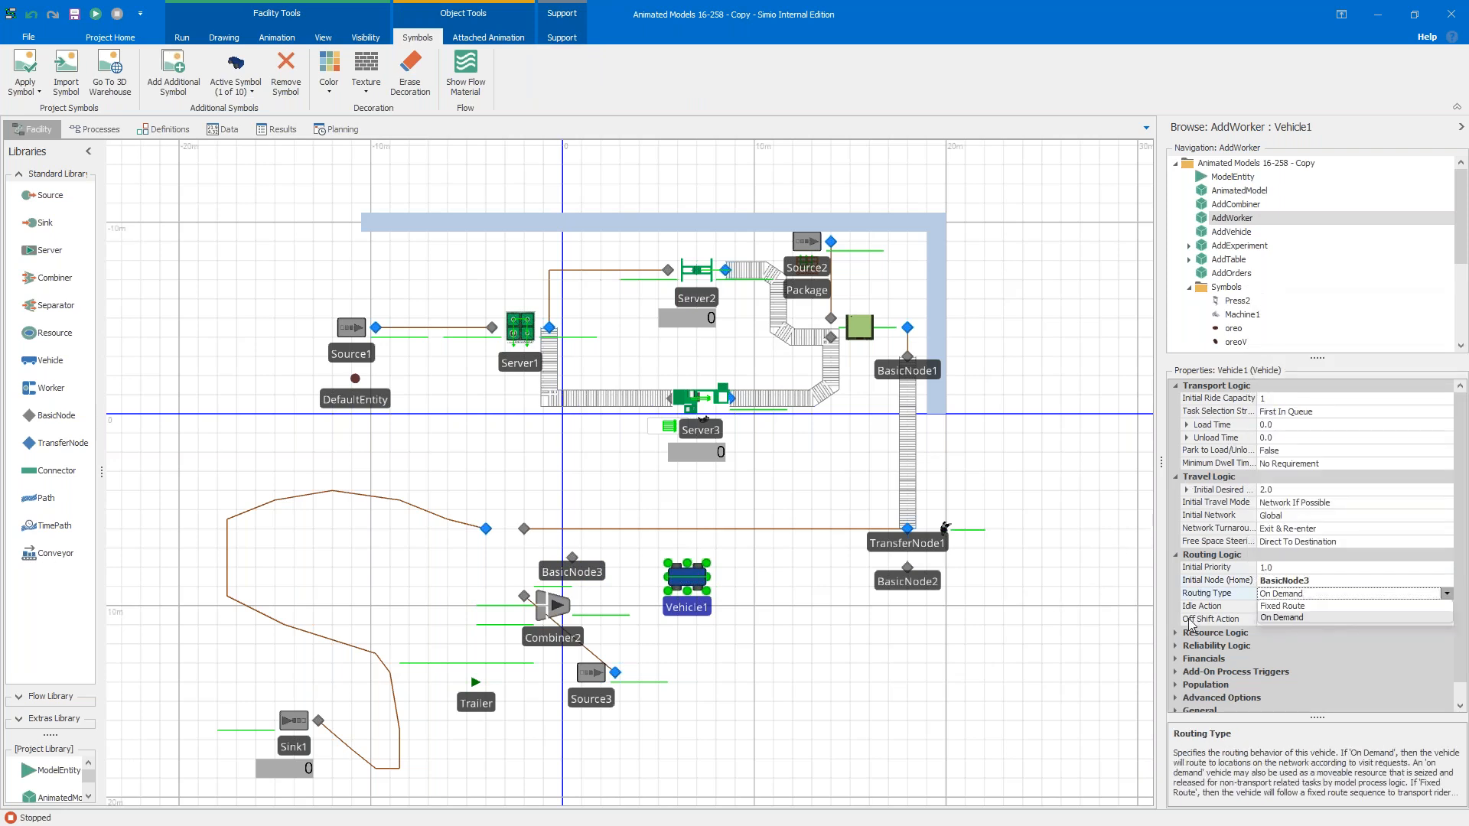
click(1122, 627)
click(691, 610)
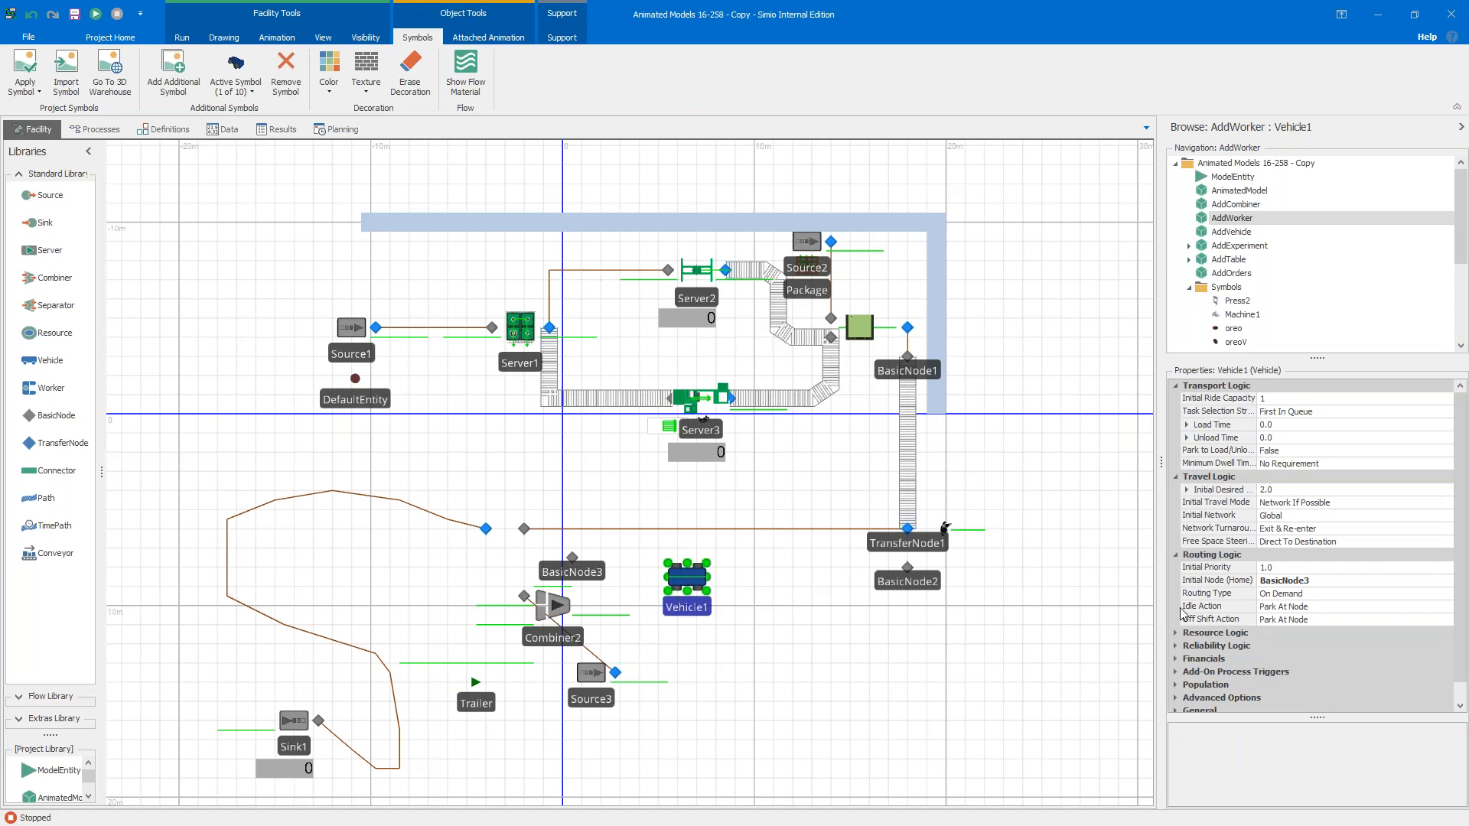
click(1316, 609)
click(1311, 637)
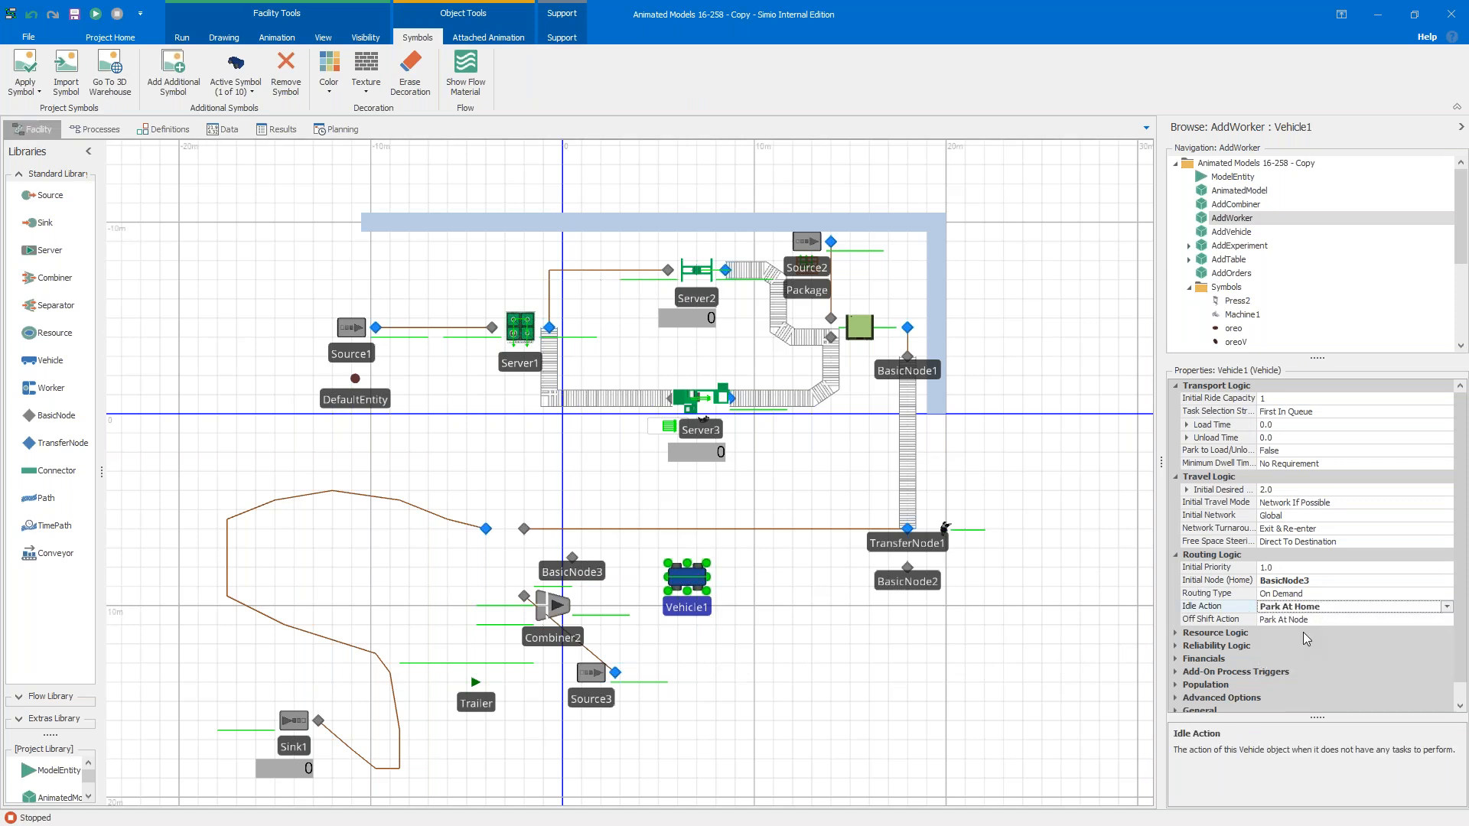
click(942, 665)
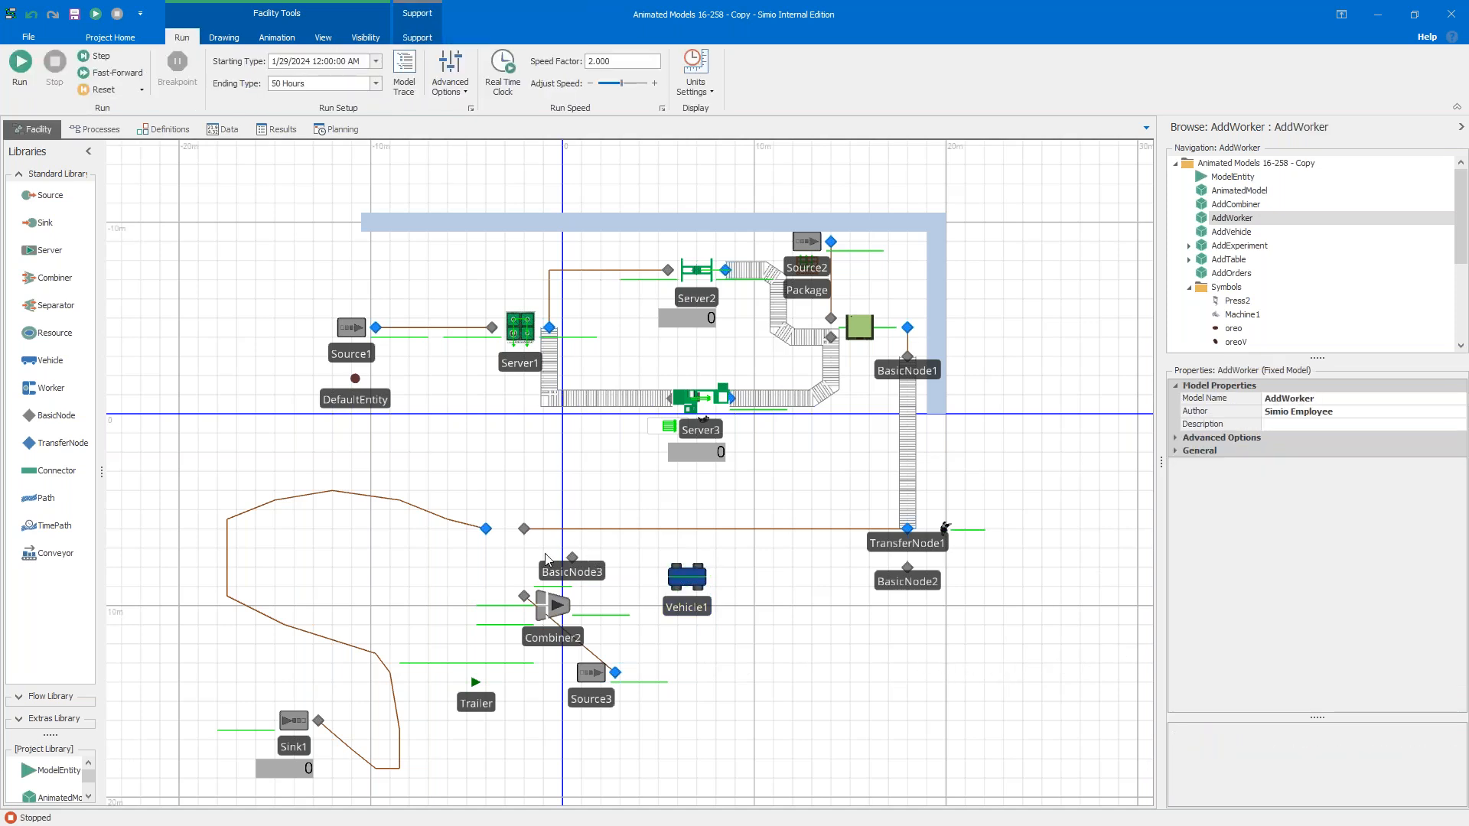
Step: Set Combiner2's output node to Ride On Transporter Always with Worker1 as the Transporter Name
click(485, 530)
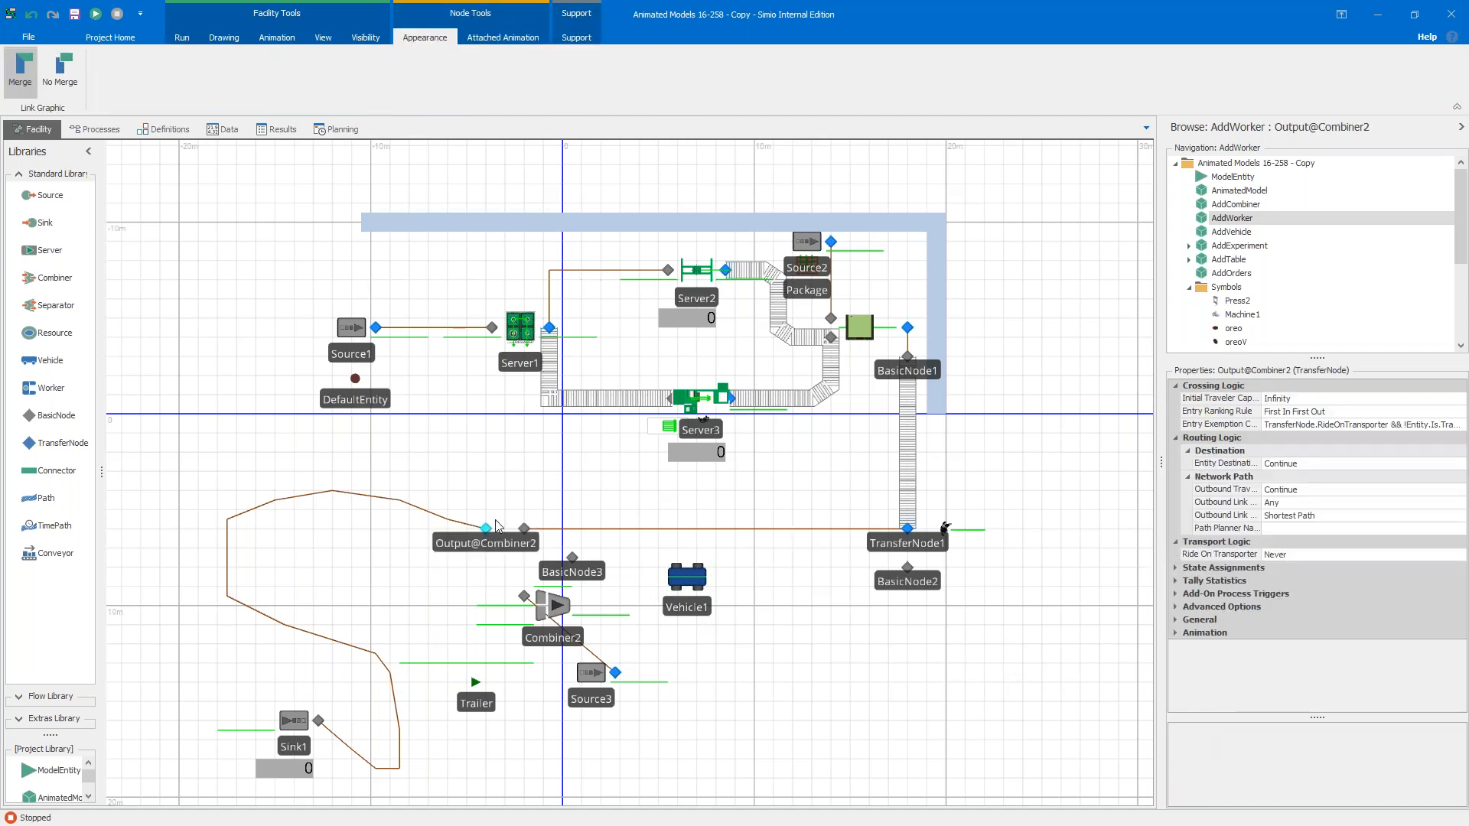
click(1381, 554)
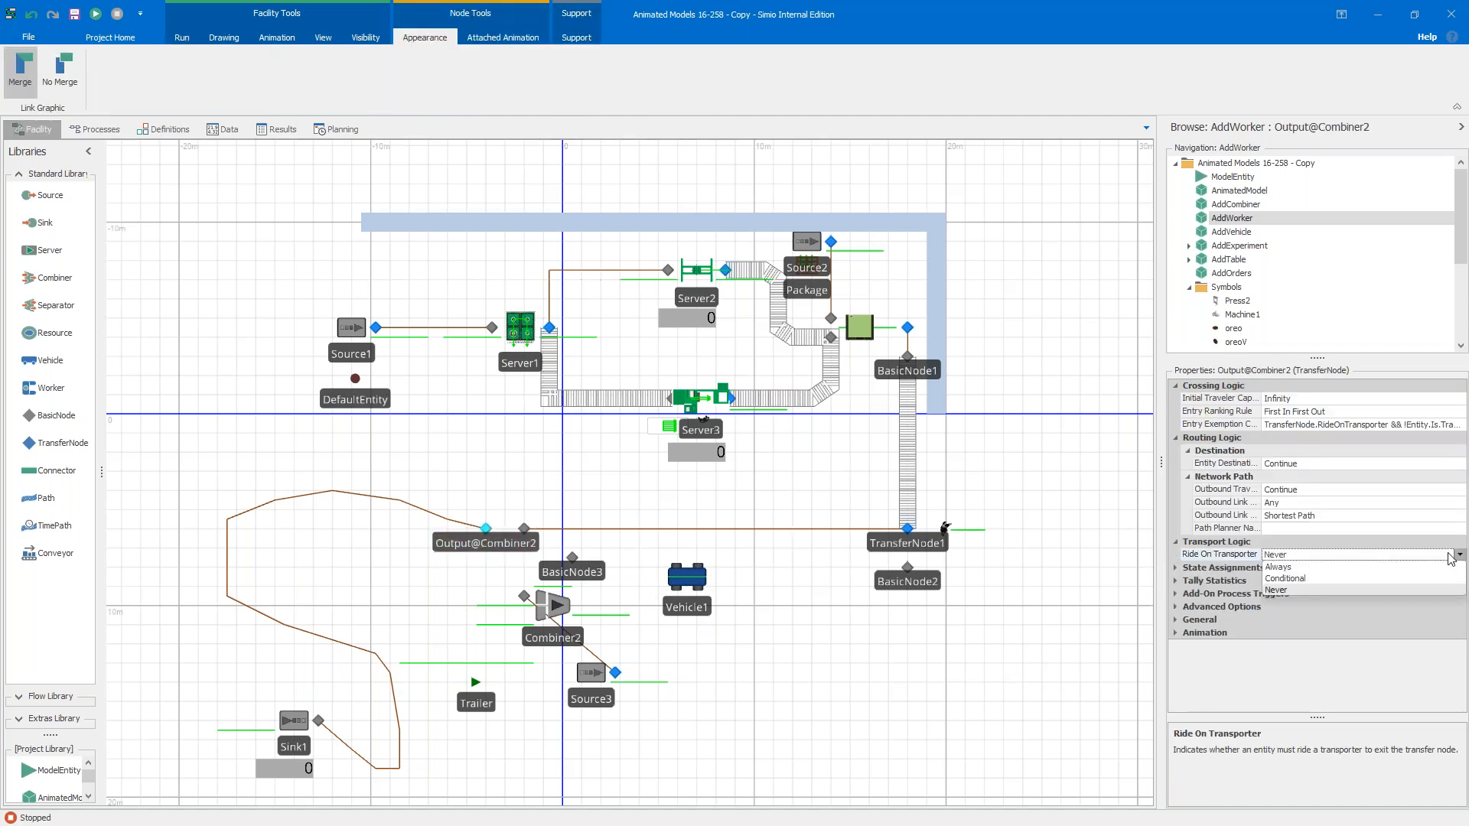
click(1279, 567)
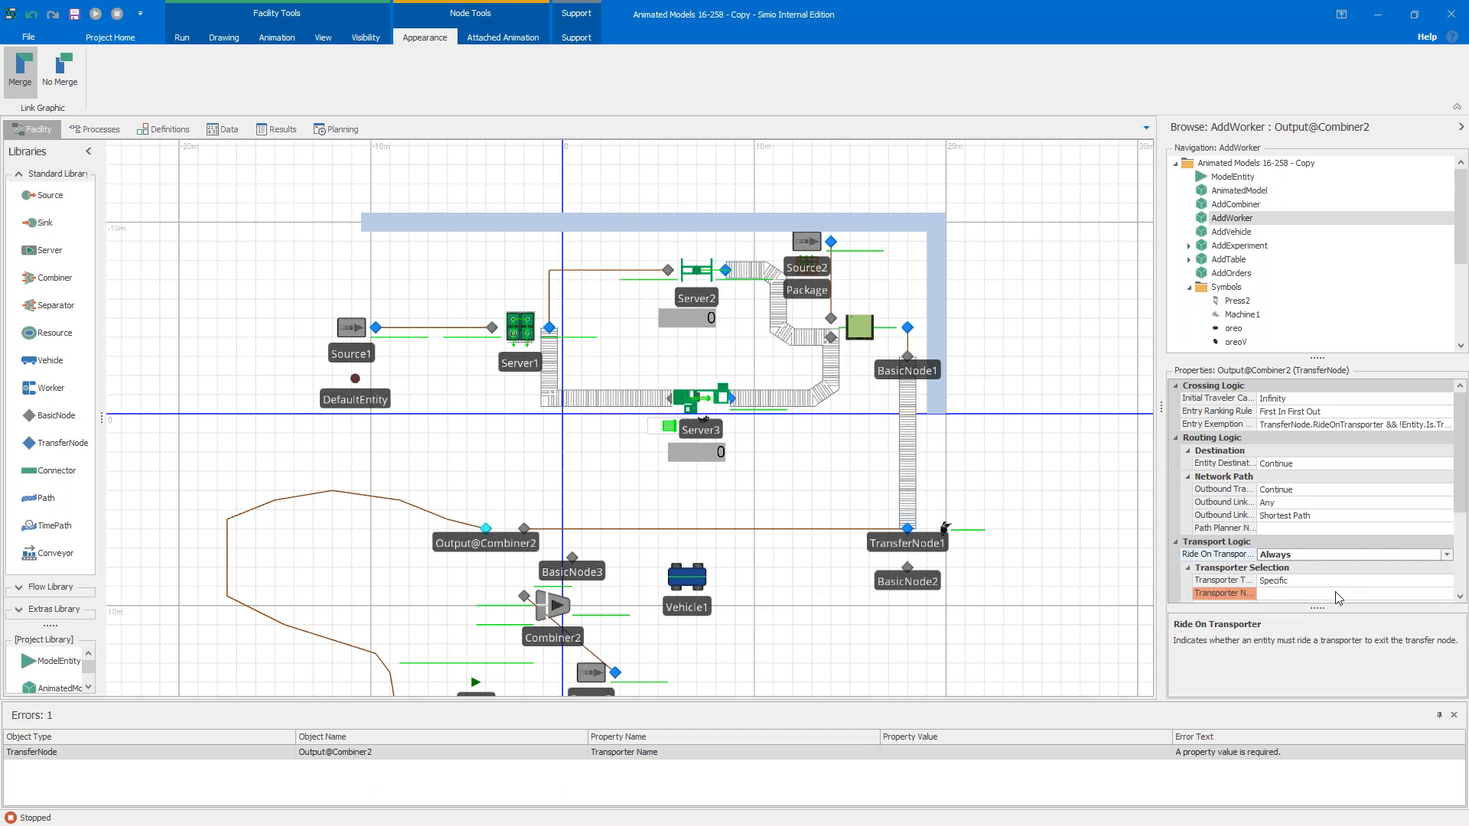
click(1447, 594)
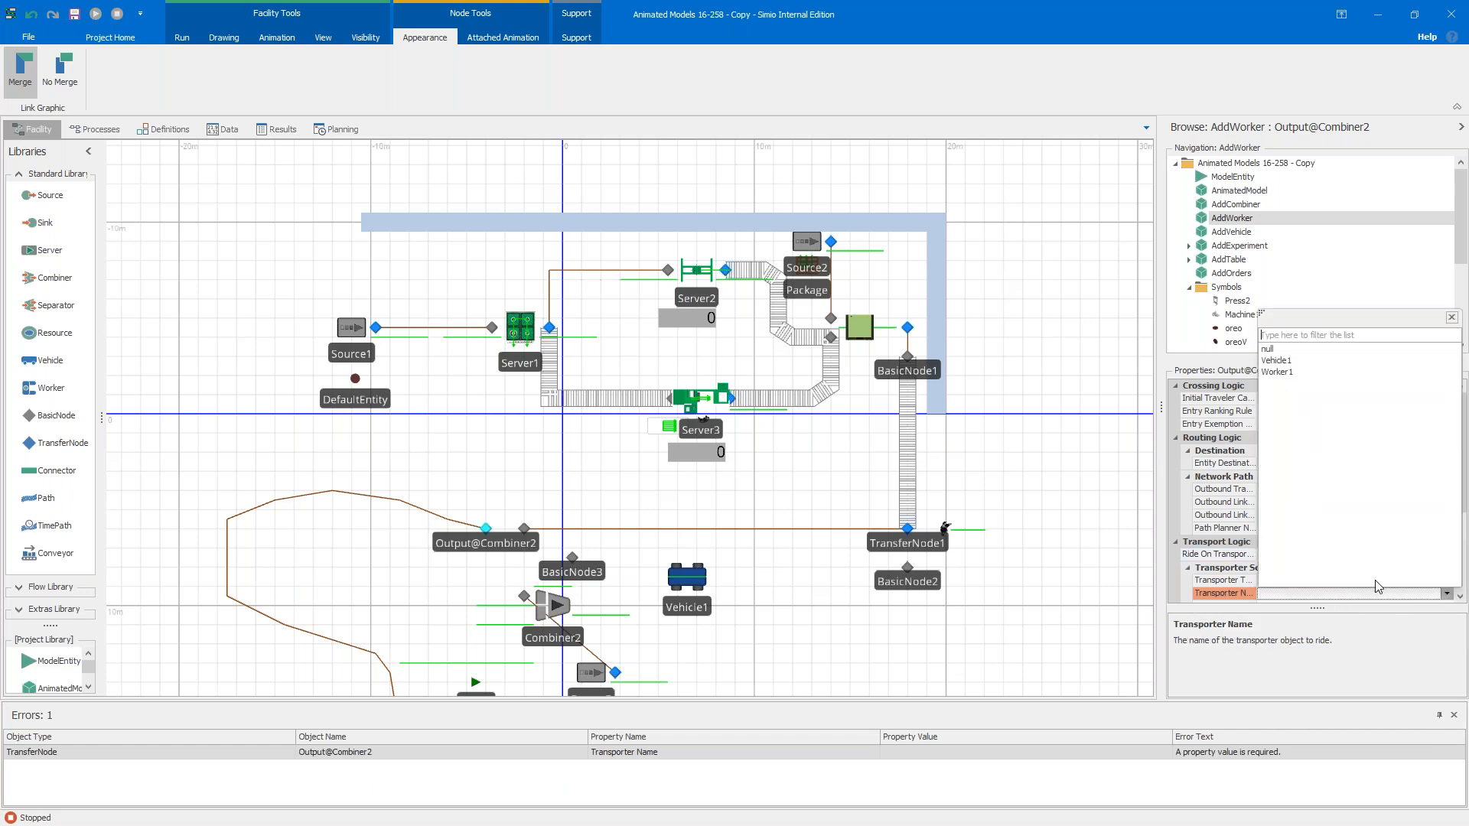
click(1280, 373)
click(1072, 408)
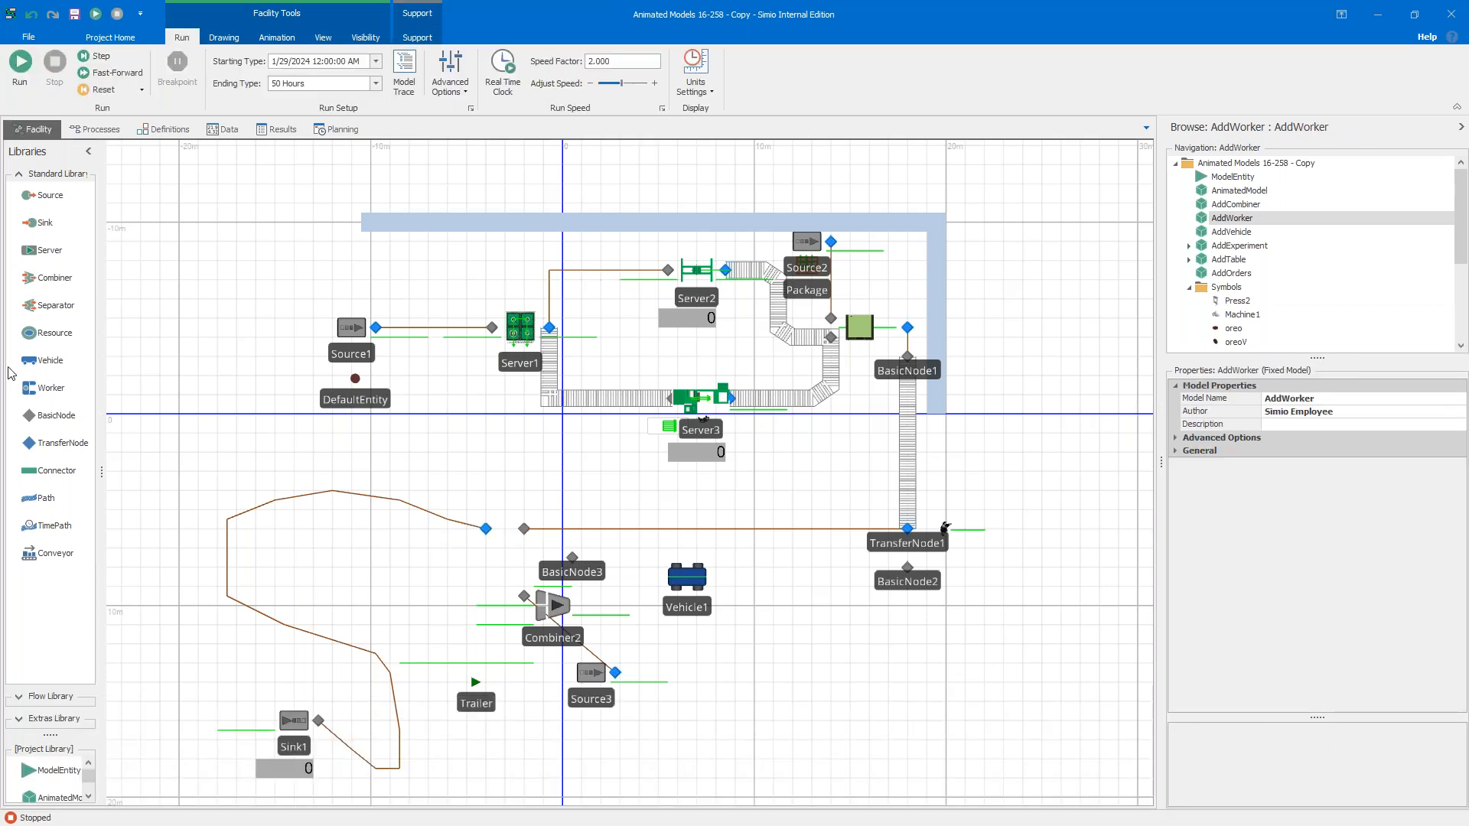
Step: Run the simulation with a Speed Factor of 3, watch the loads reaching Combiner2, and stop the run
click(21, 68)
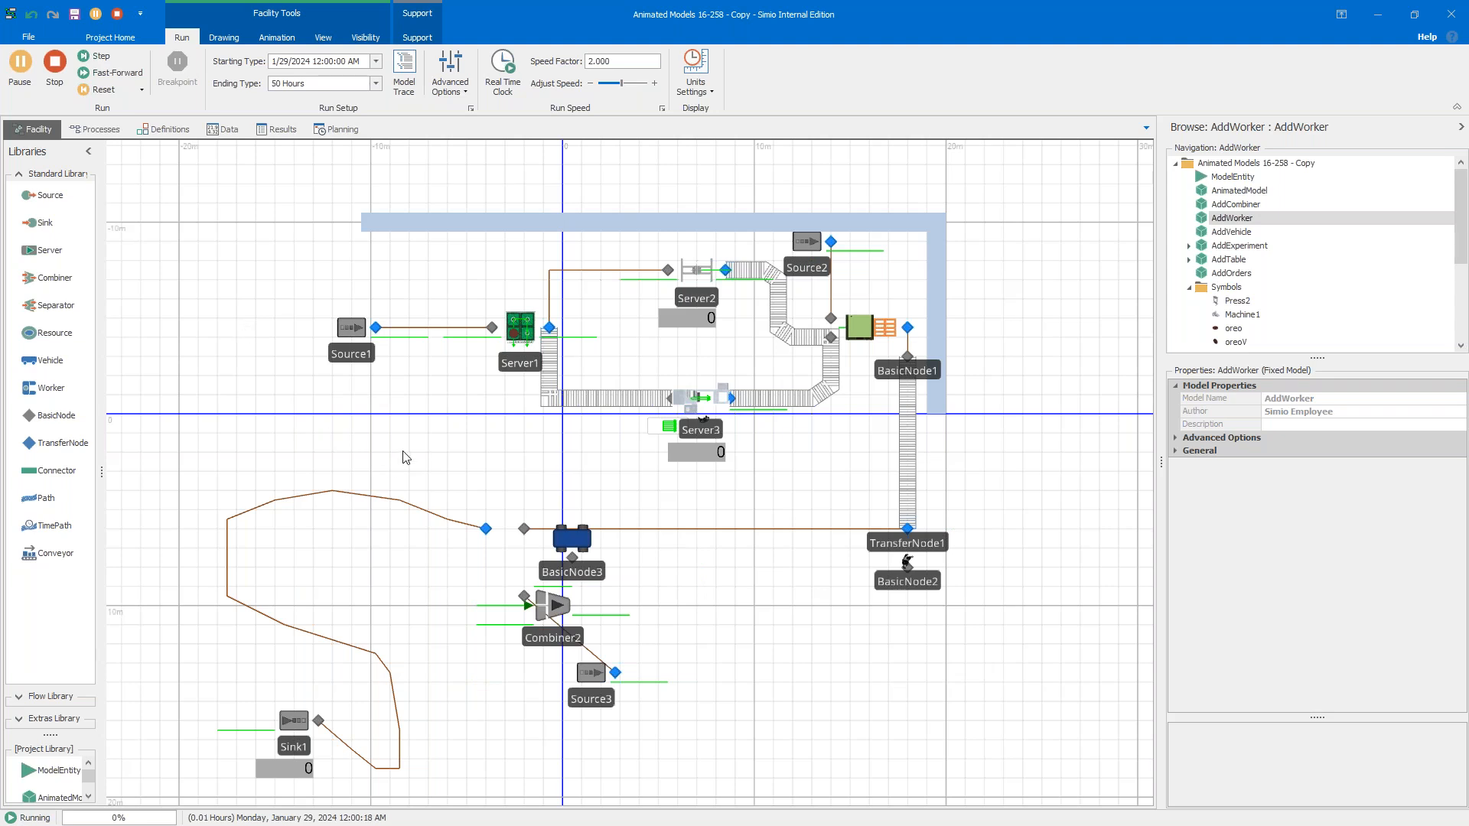
click(613, 67)
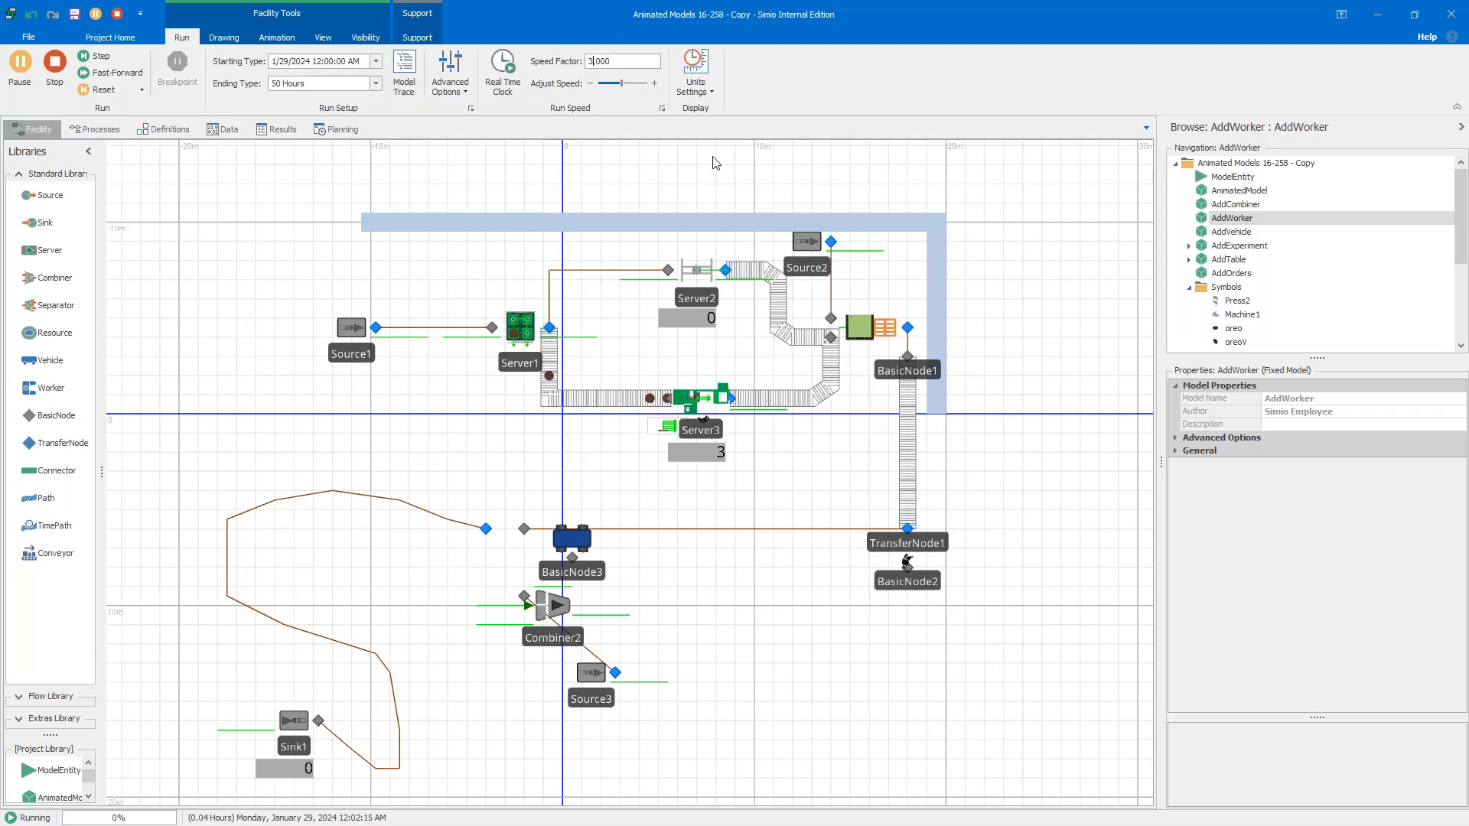
key(Return)
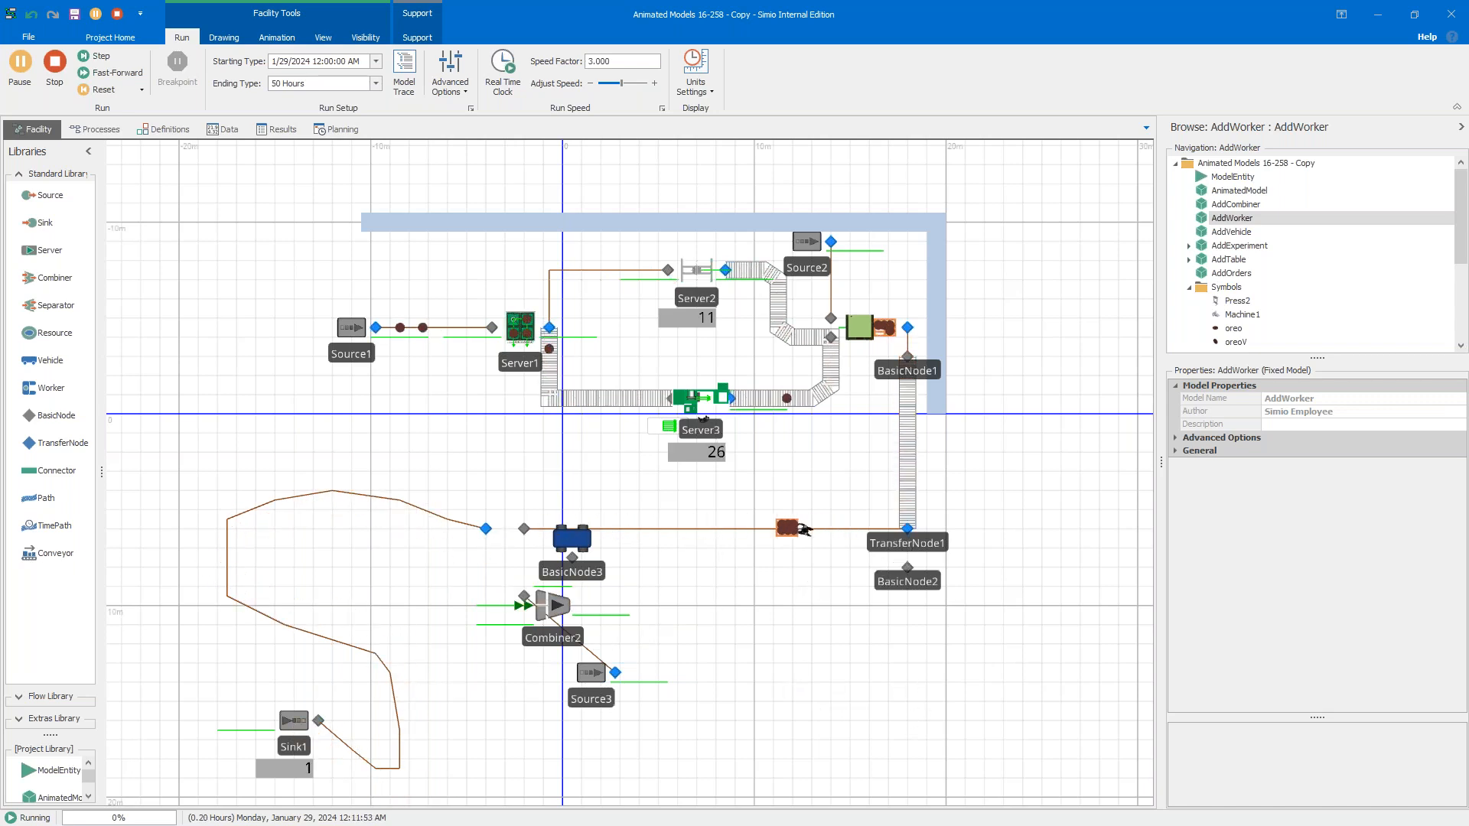
click(54, 61)
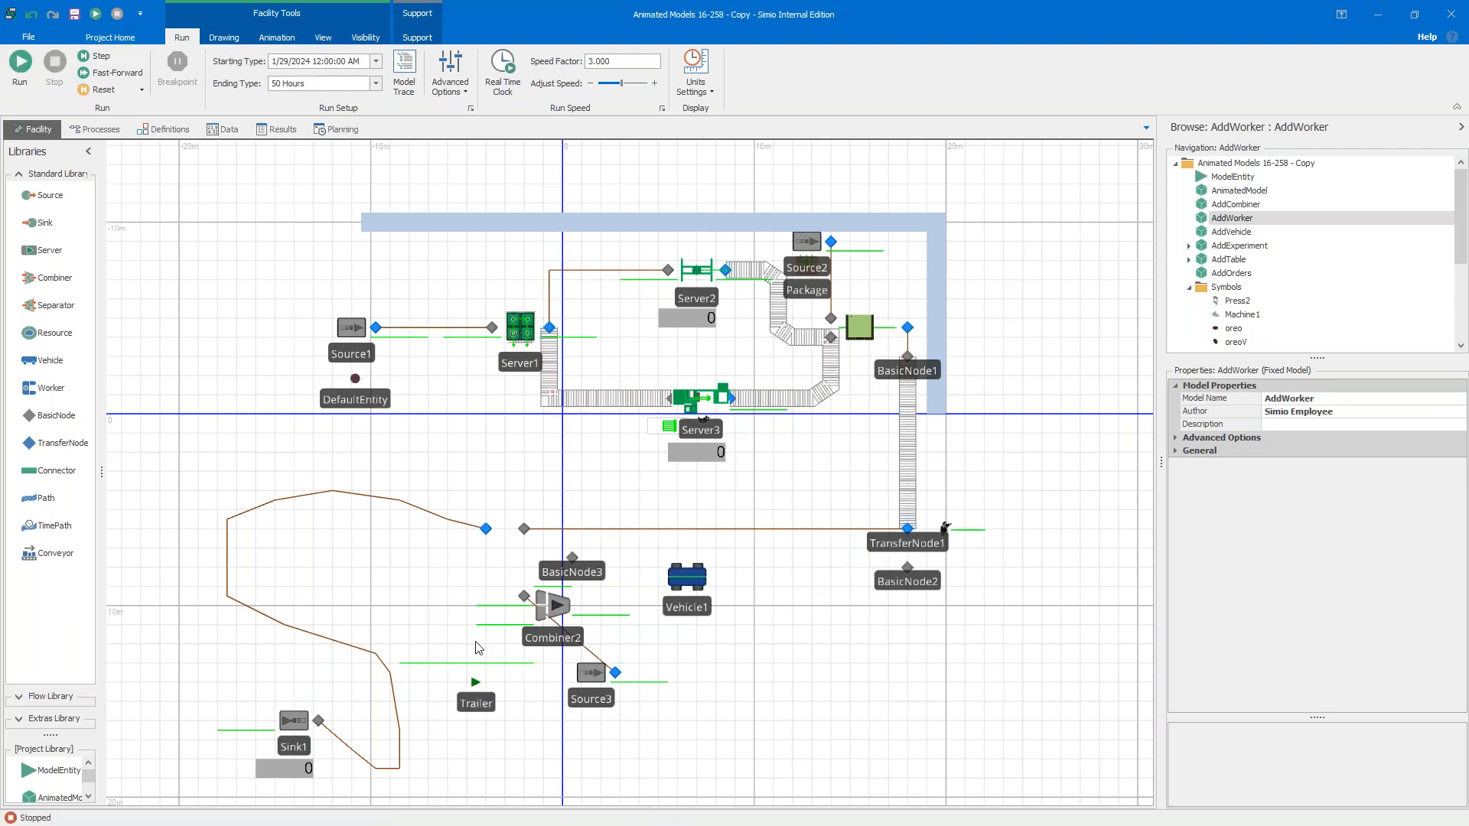
Step: Change the Transporter Name of Combiner2's output node to Vehicle1
click(486, 529)
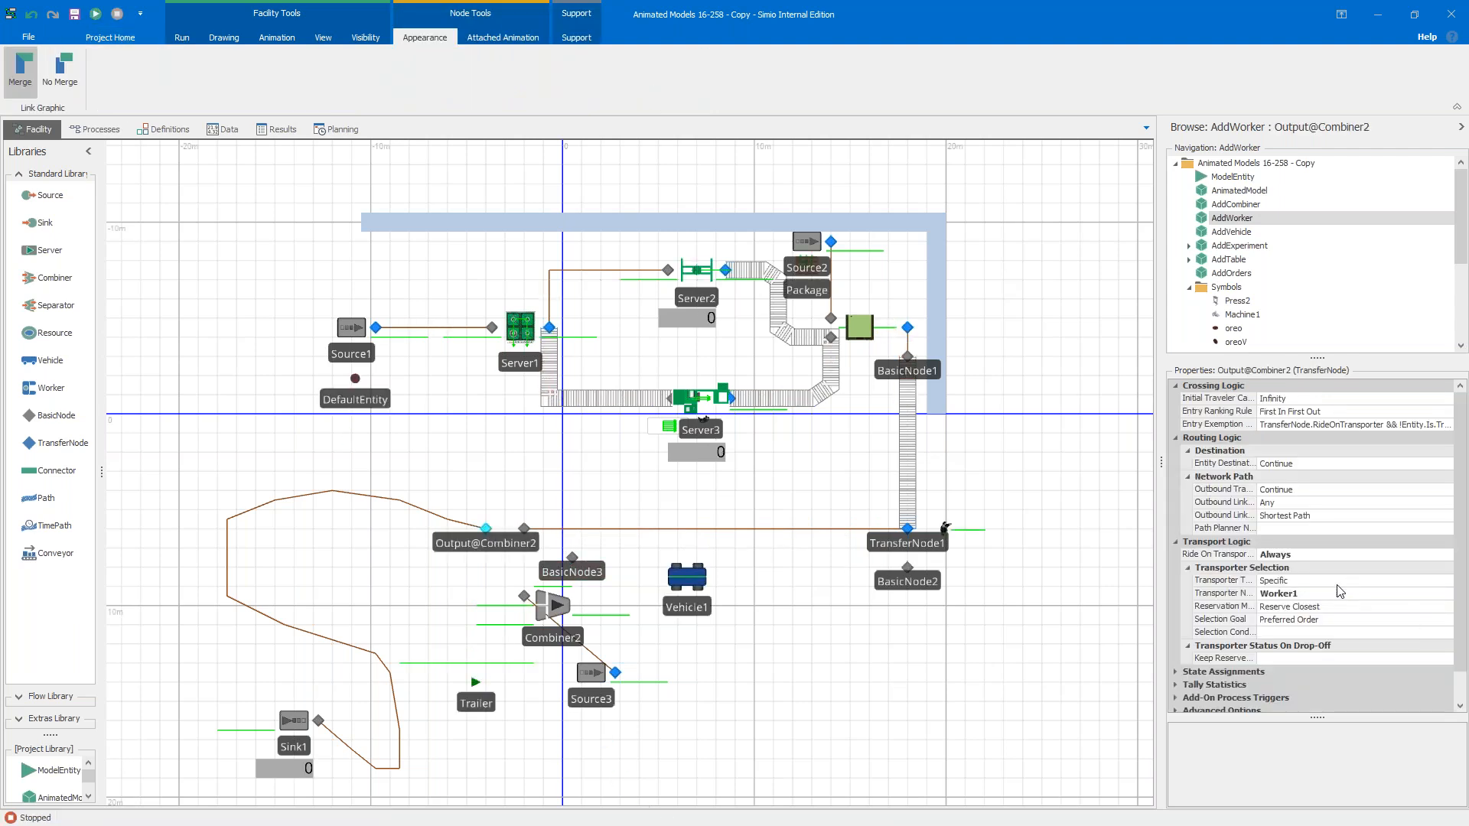
click(1340, 593)
click(1448, 595)
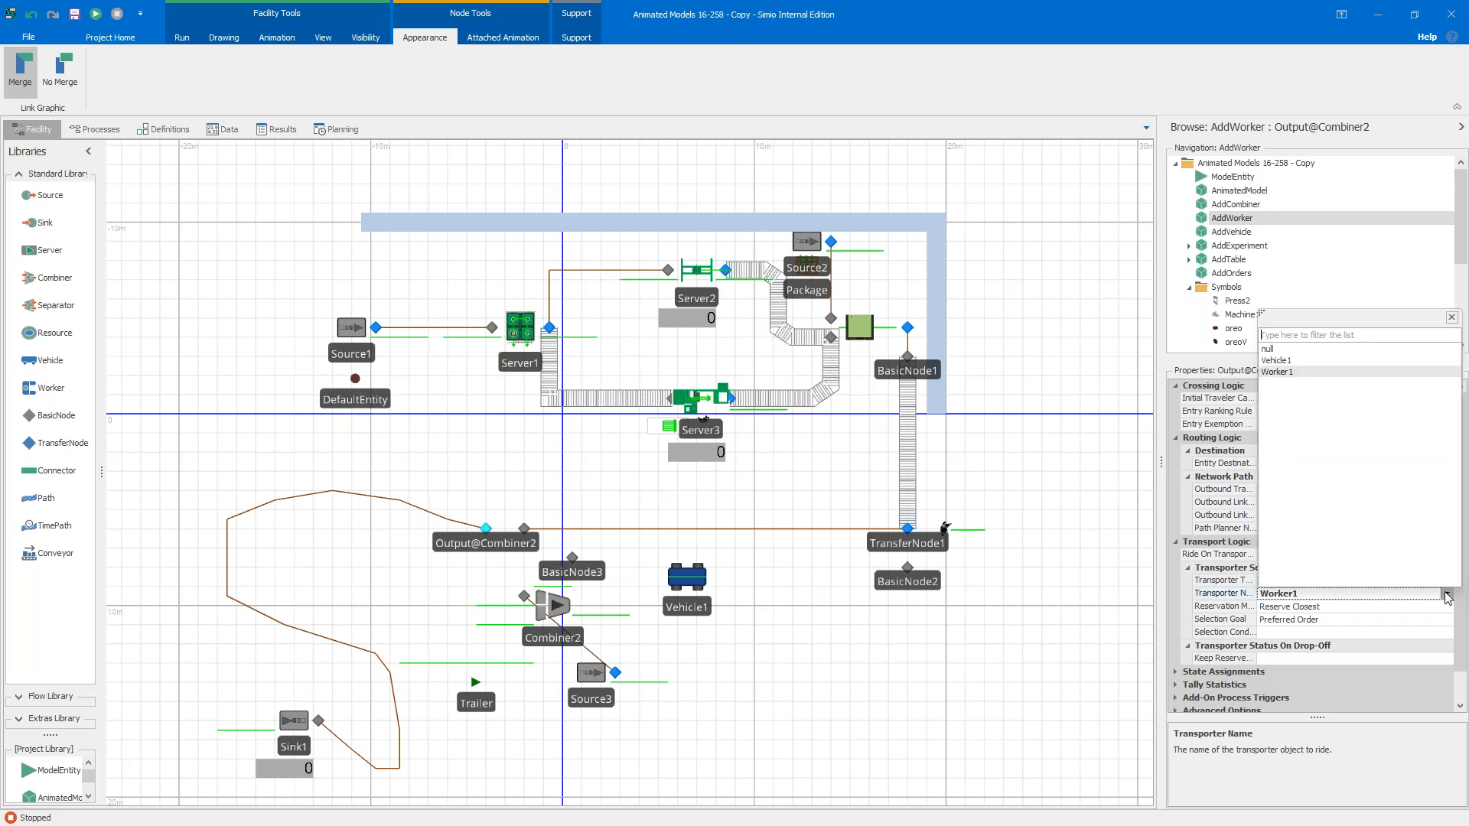
click(1276, 360)
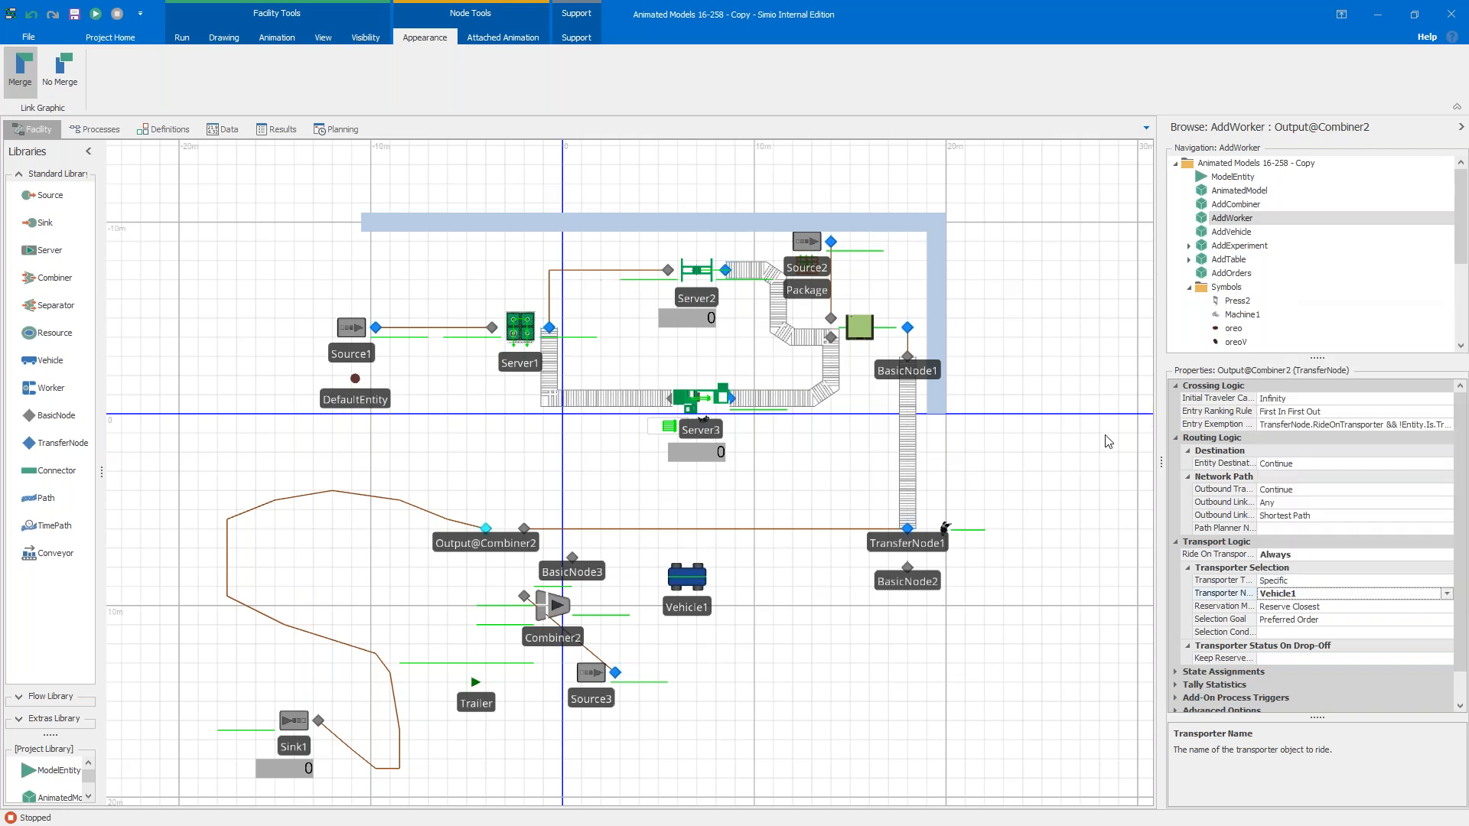
click(1075, 449)
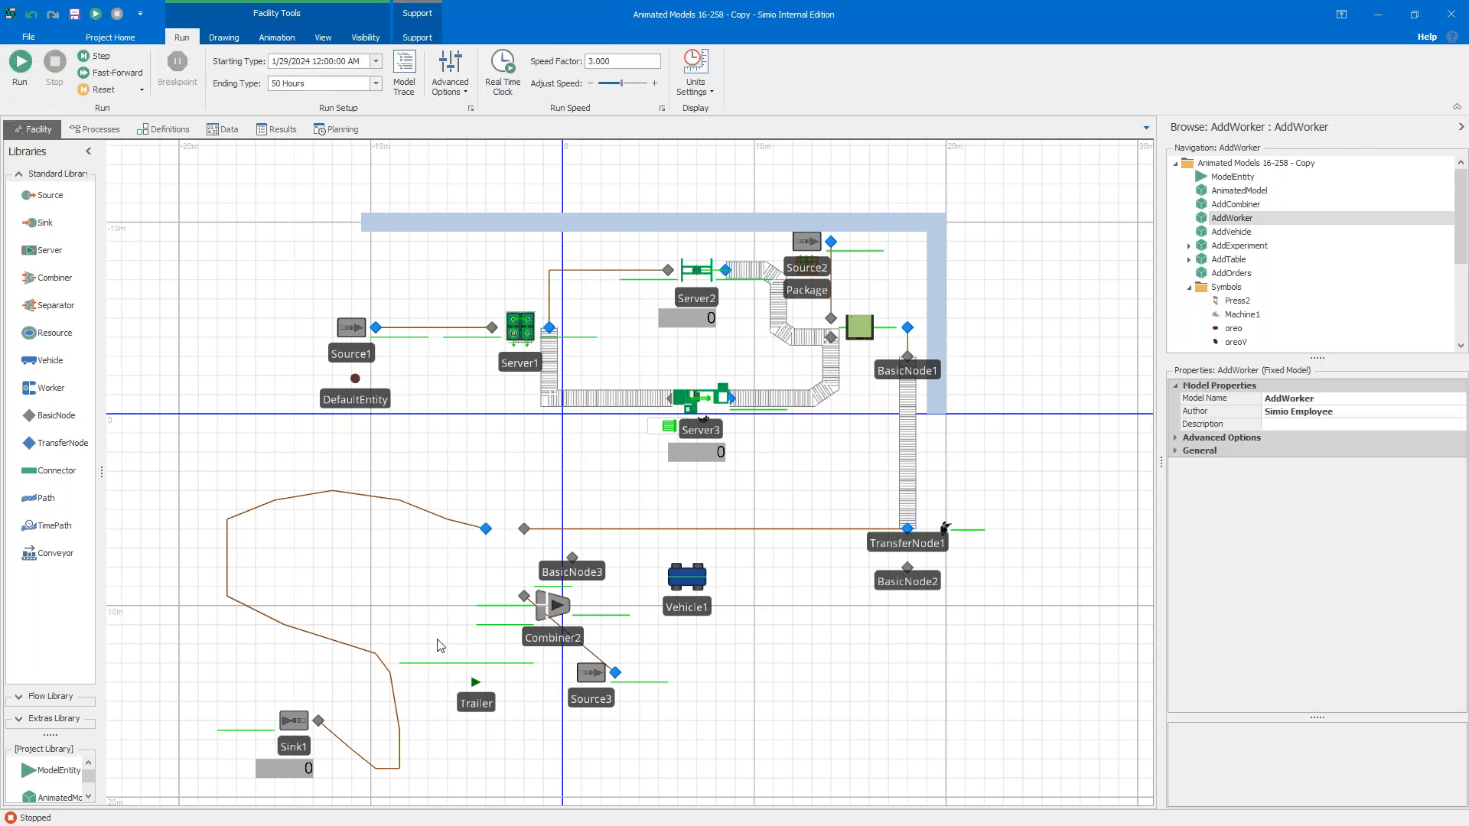
Step: Open the AddVehicle model of the project
click(1233, 232)
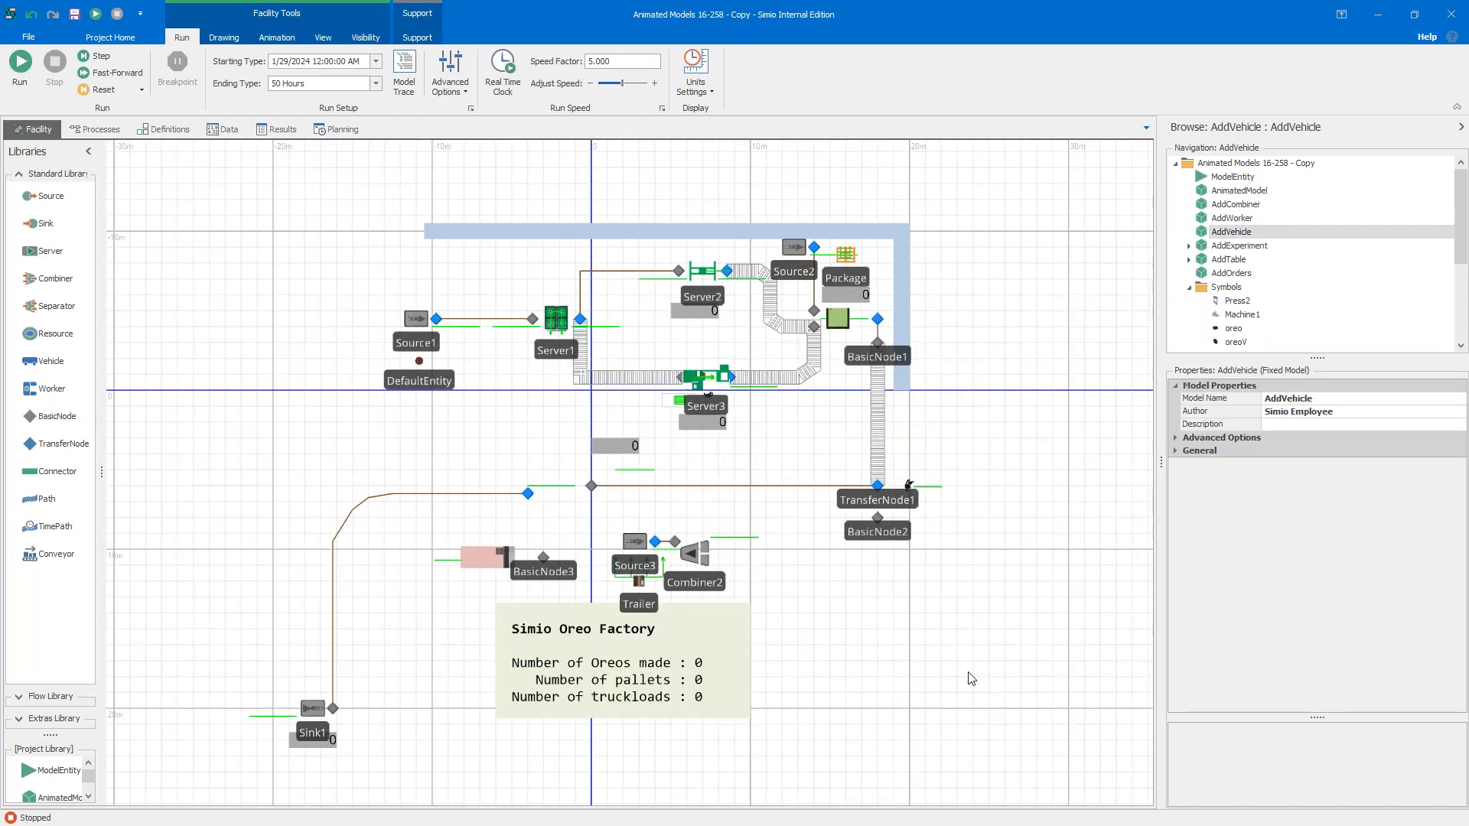
Step: Run the AddVehicle simulation, watch the truck carry the trailers to Sink1 in 3D, and stop the run back in 2D
click(33, 71)
scroll(274, 507, up, 2)
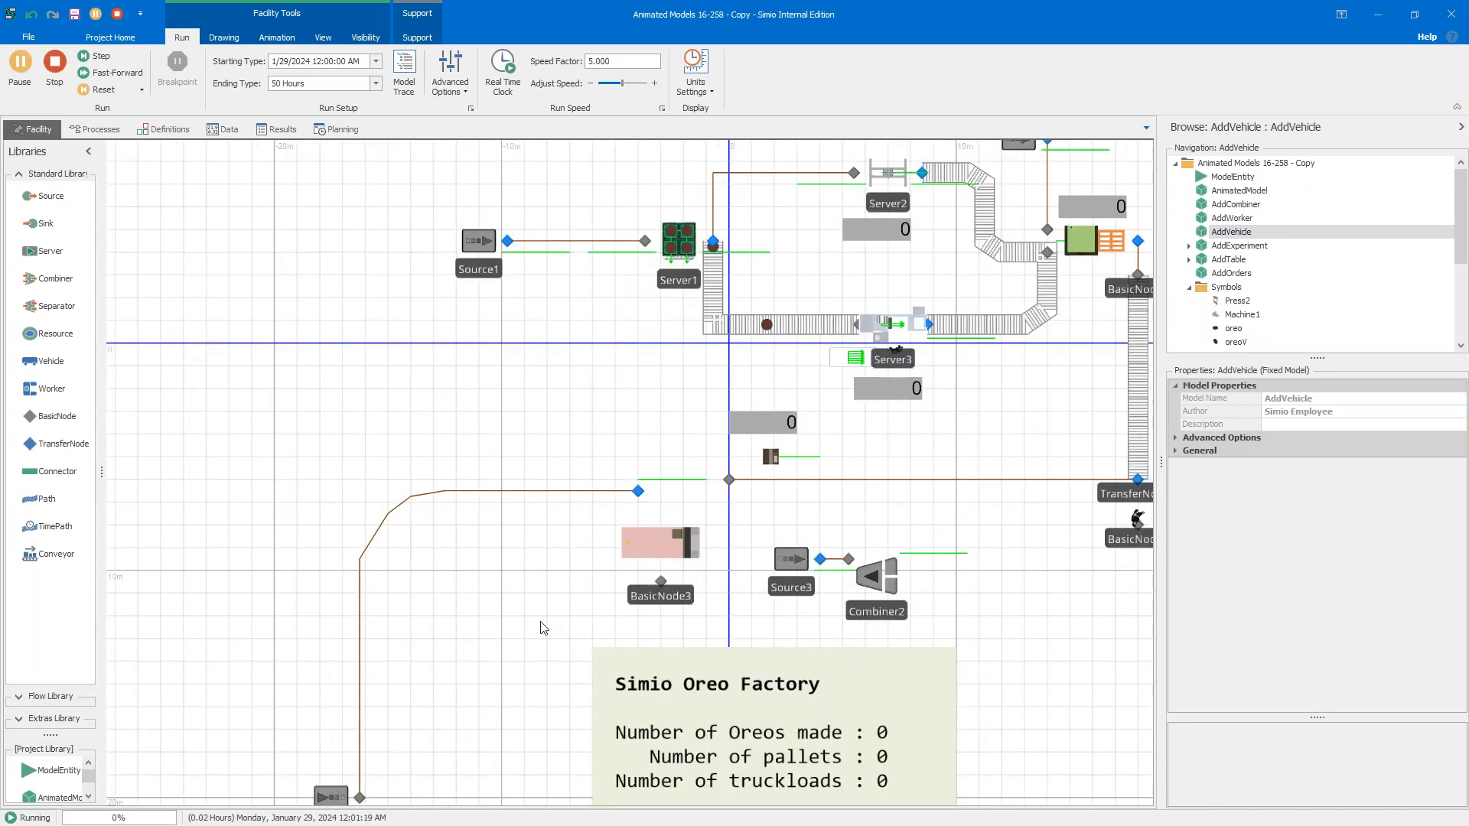
key(3)
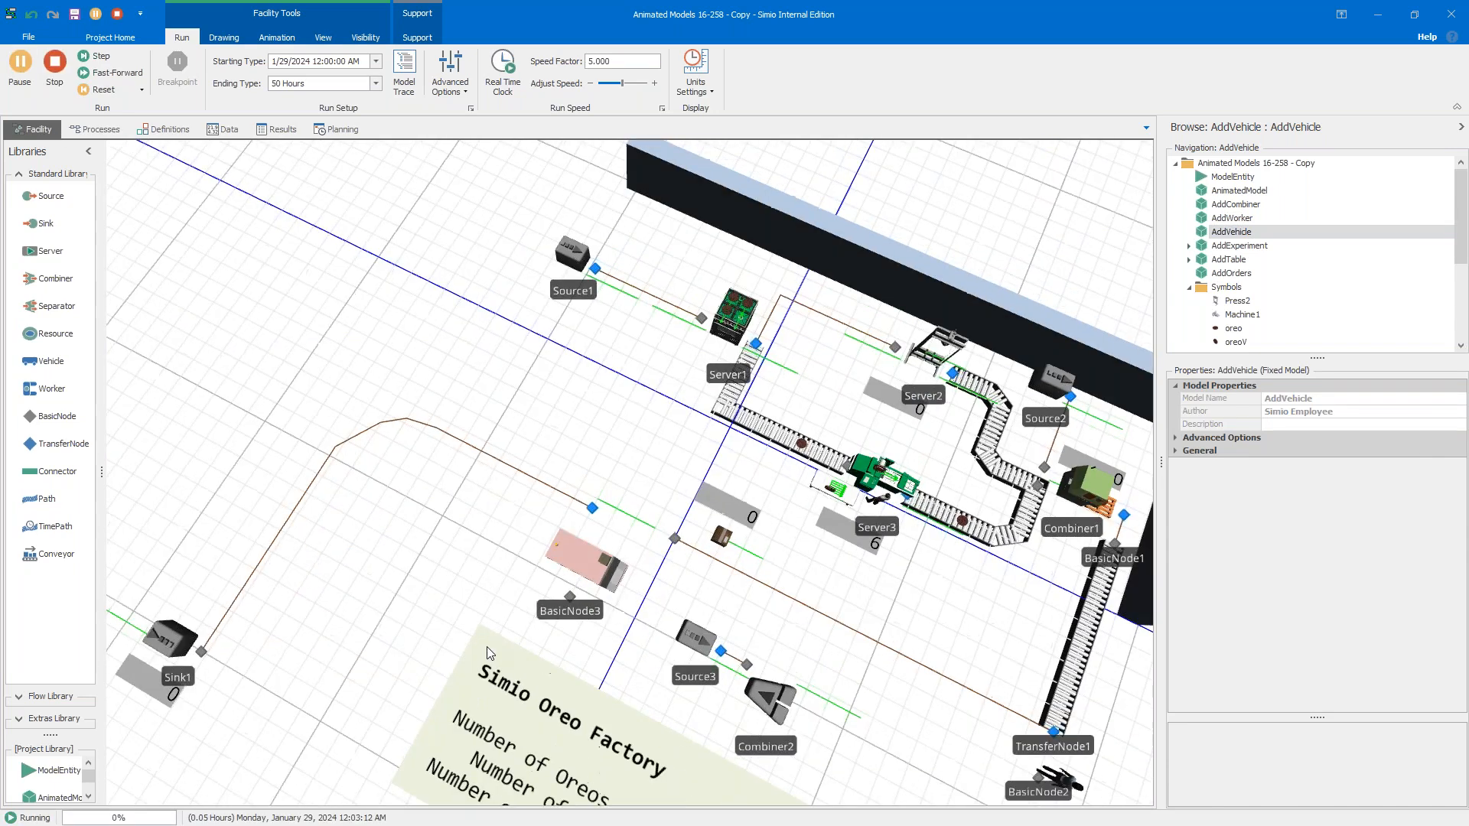
drag(270, 726, 310, 685)
right_drag(310, 686, 374, 691)
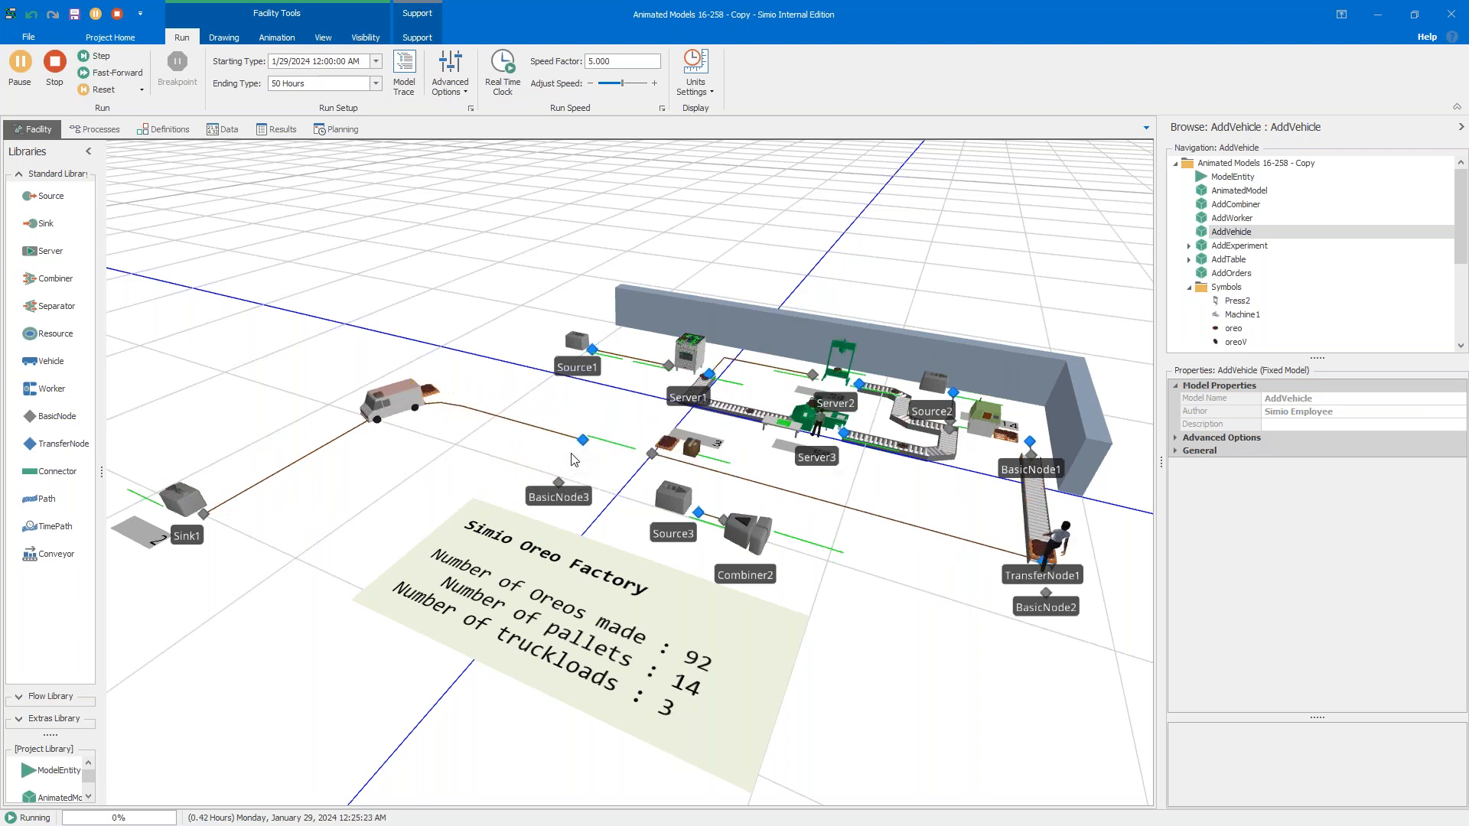
click(63, 71)
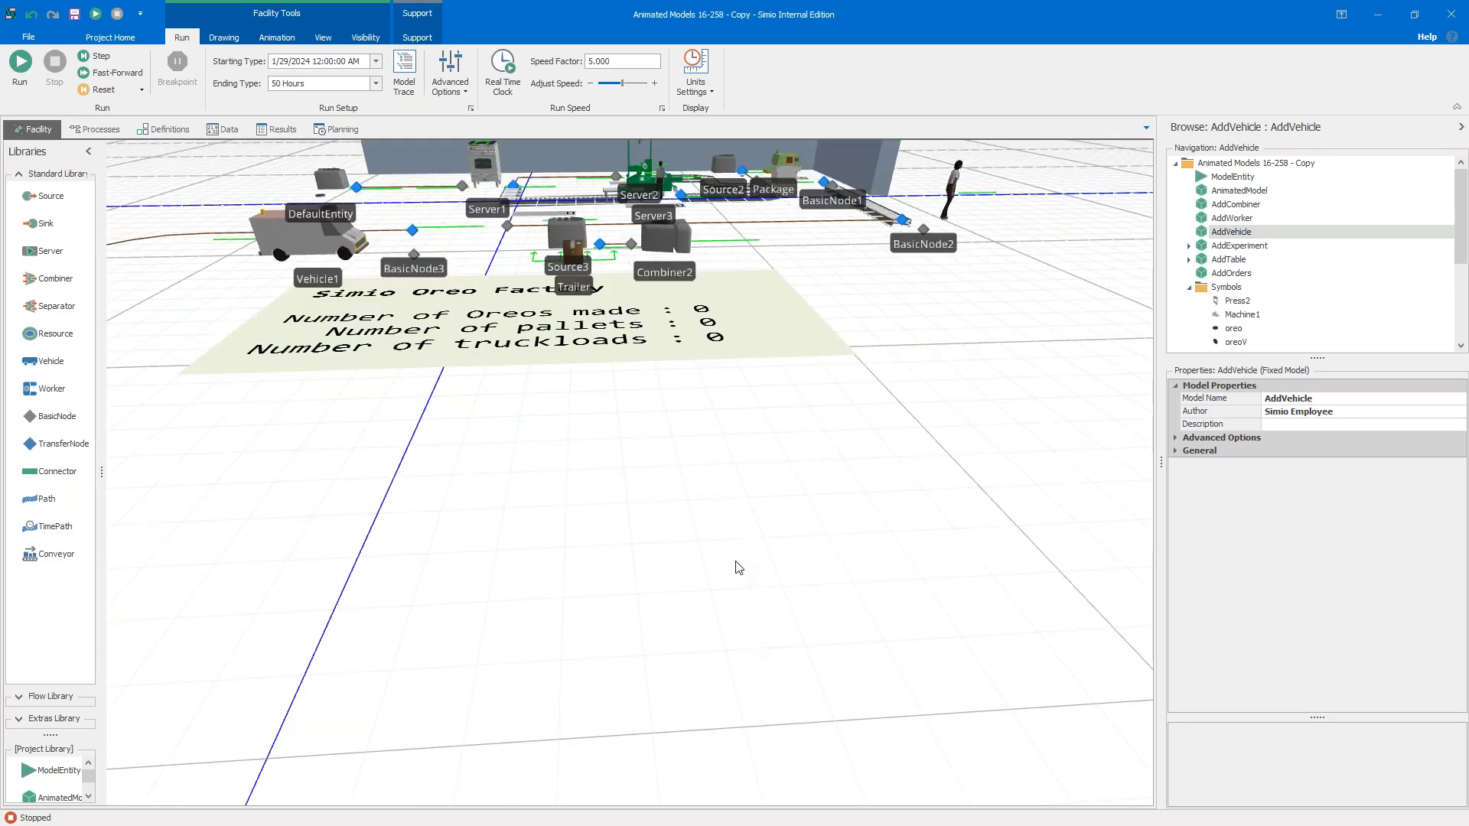
key(2)
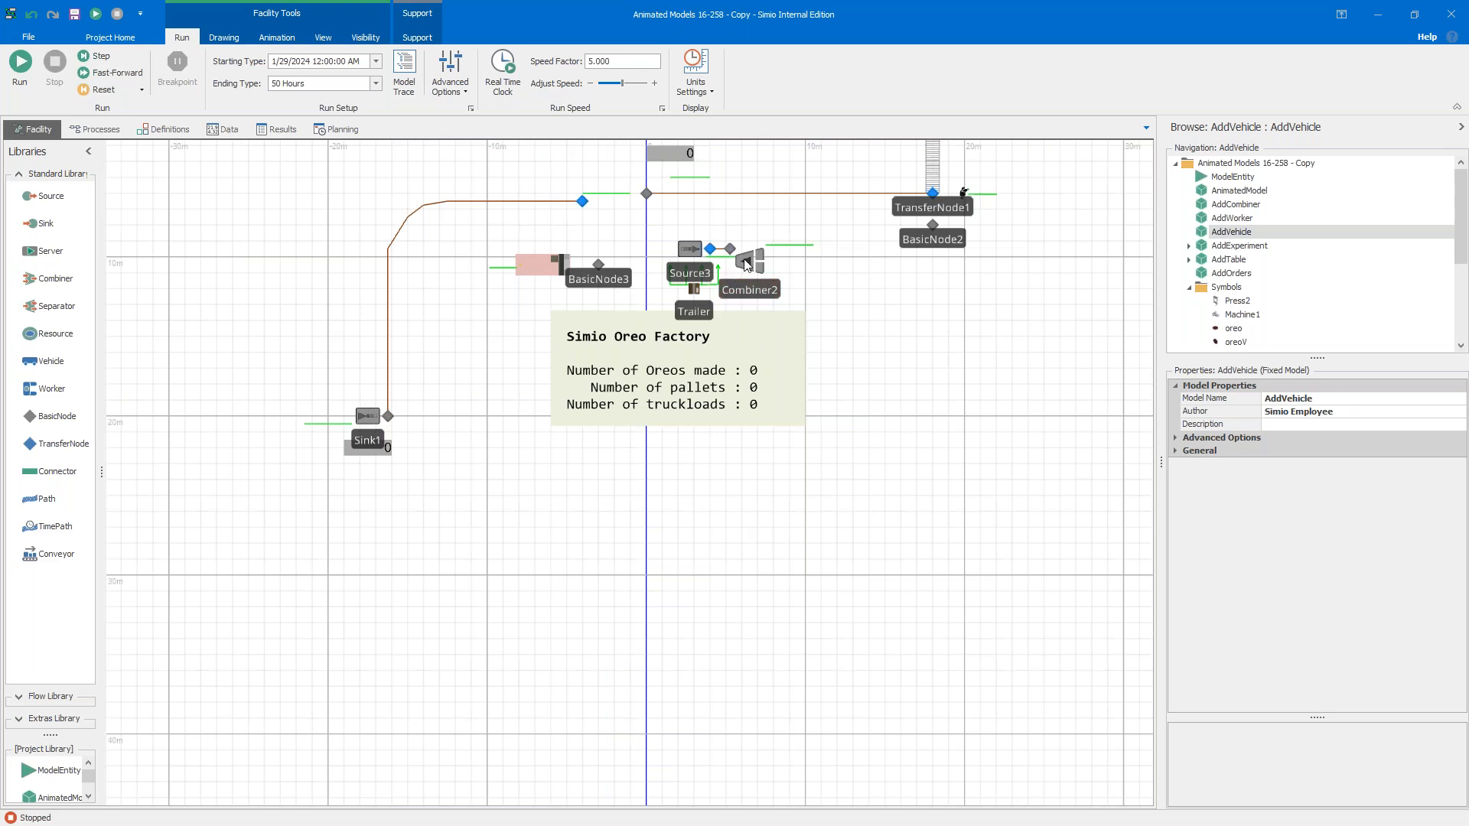
Step: Shift Combiner2 slightly away from Source3 and level its input node with TransferNode1 so the connecting path runs straight
click(748, 265)
mouse_move(766, 249)
ctrl+mouse_down()
mouse_move(777, 258)
mouse_move(775, 245)
ctrl+mouse_up()
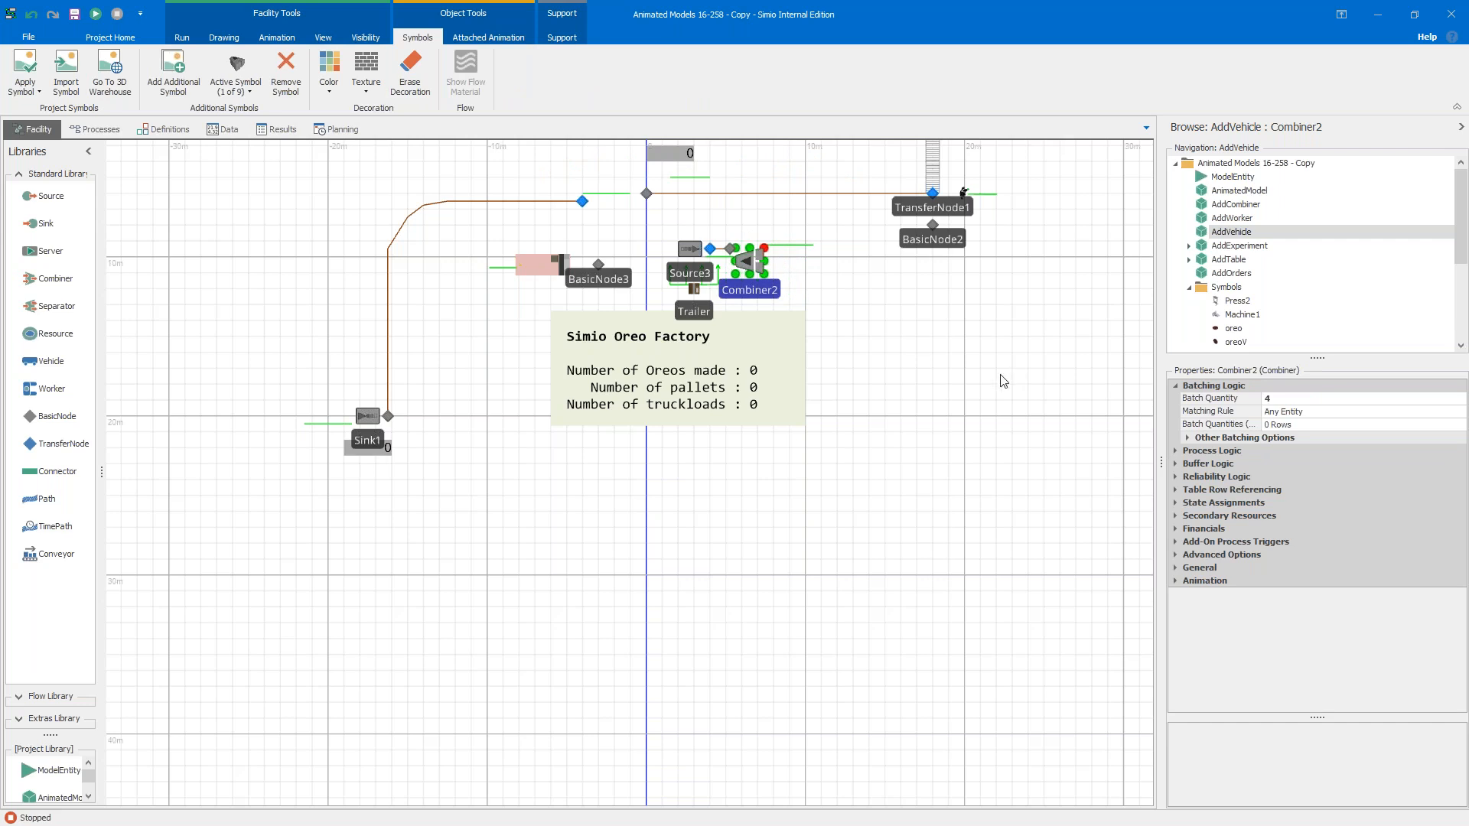
drag(749, 267, 754, 269)
click(591, 205)
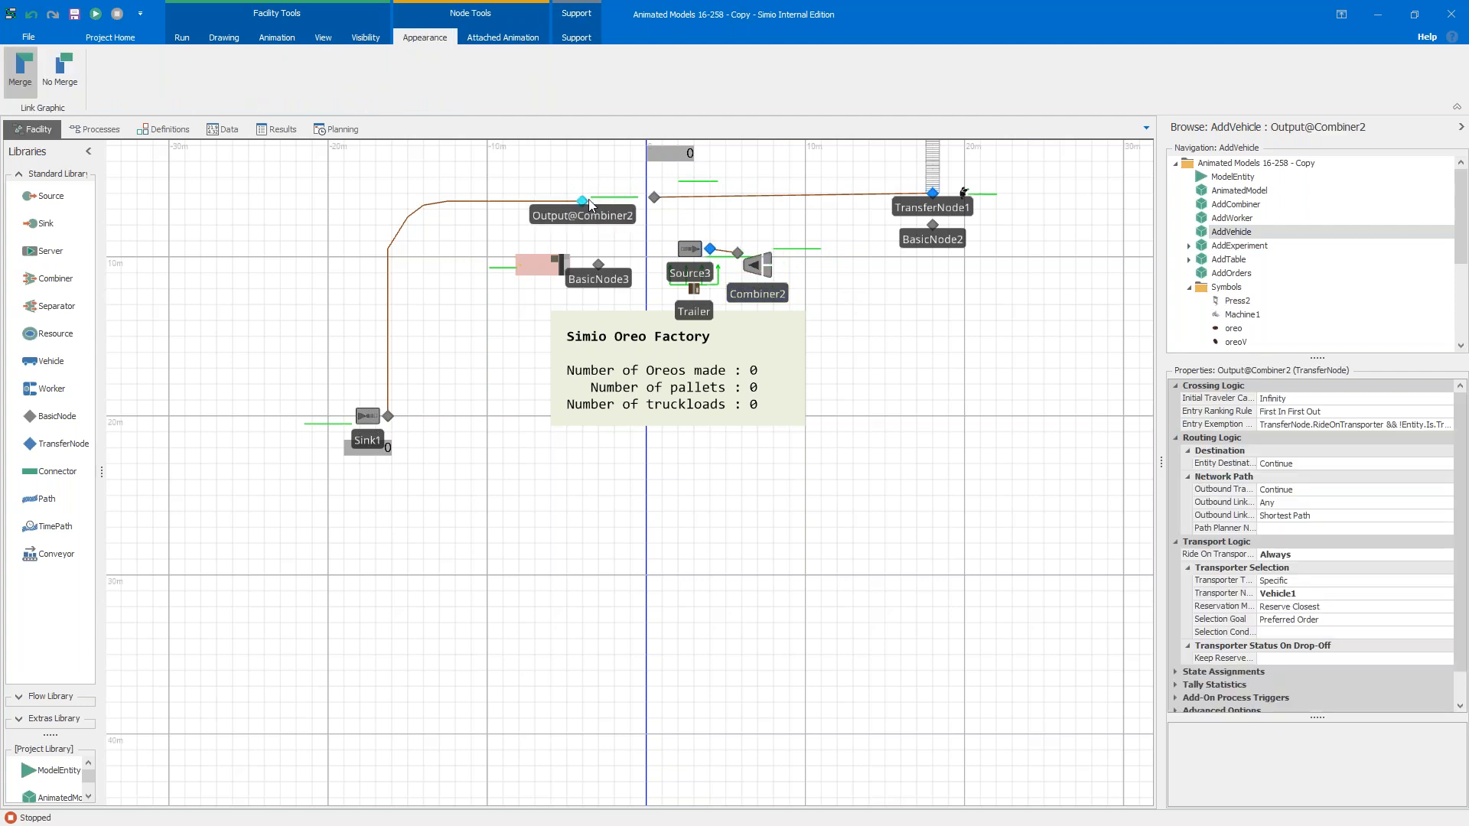
click(654, 196)
click(958, 339)
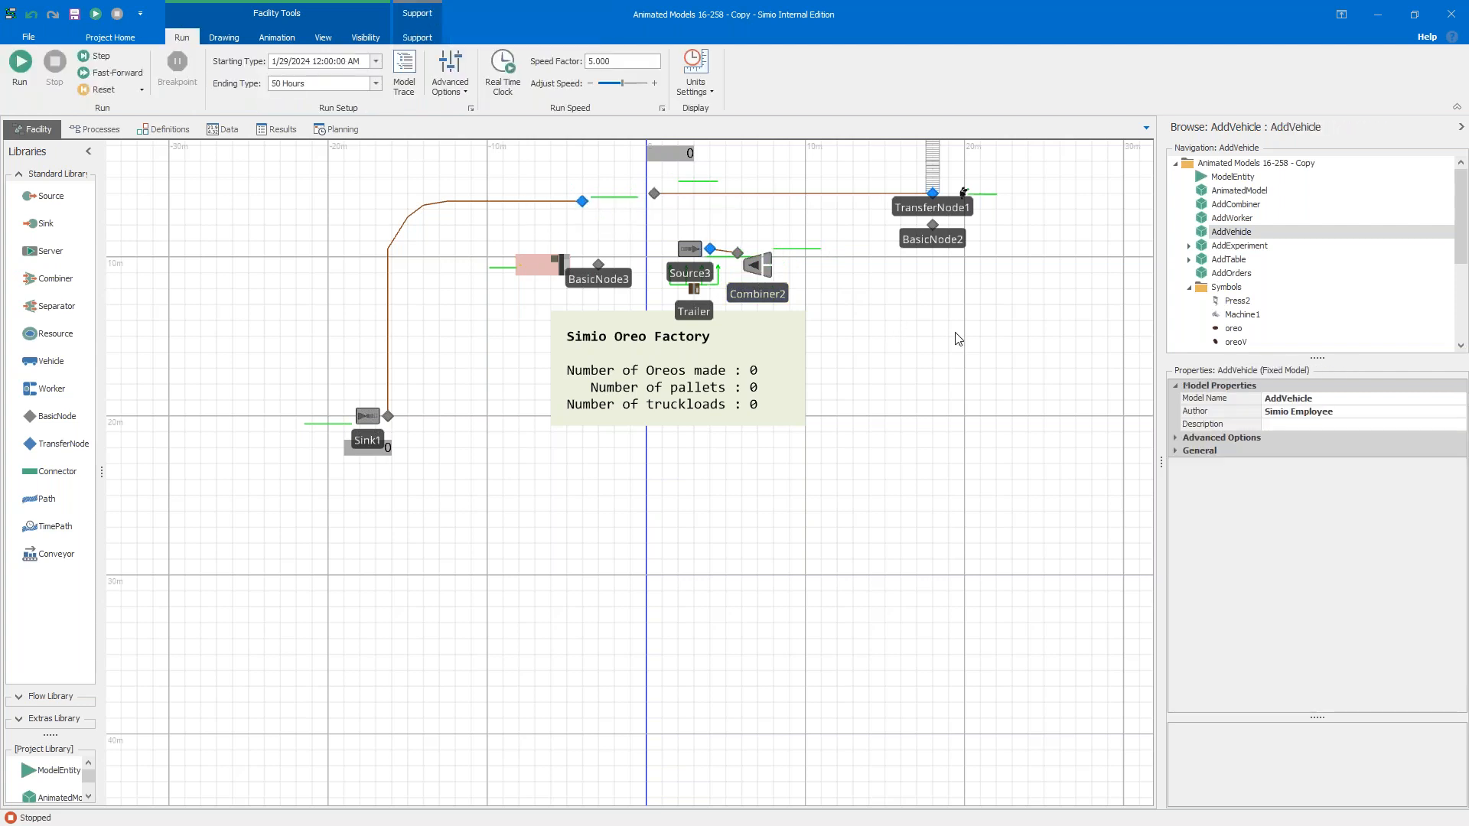
drag(953, 417, 892, 645)
click(20, 65)
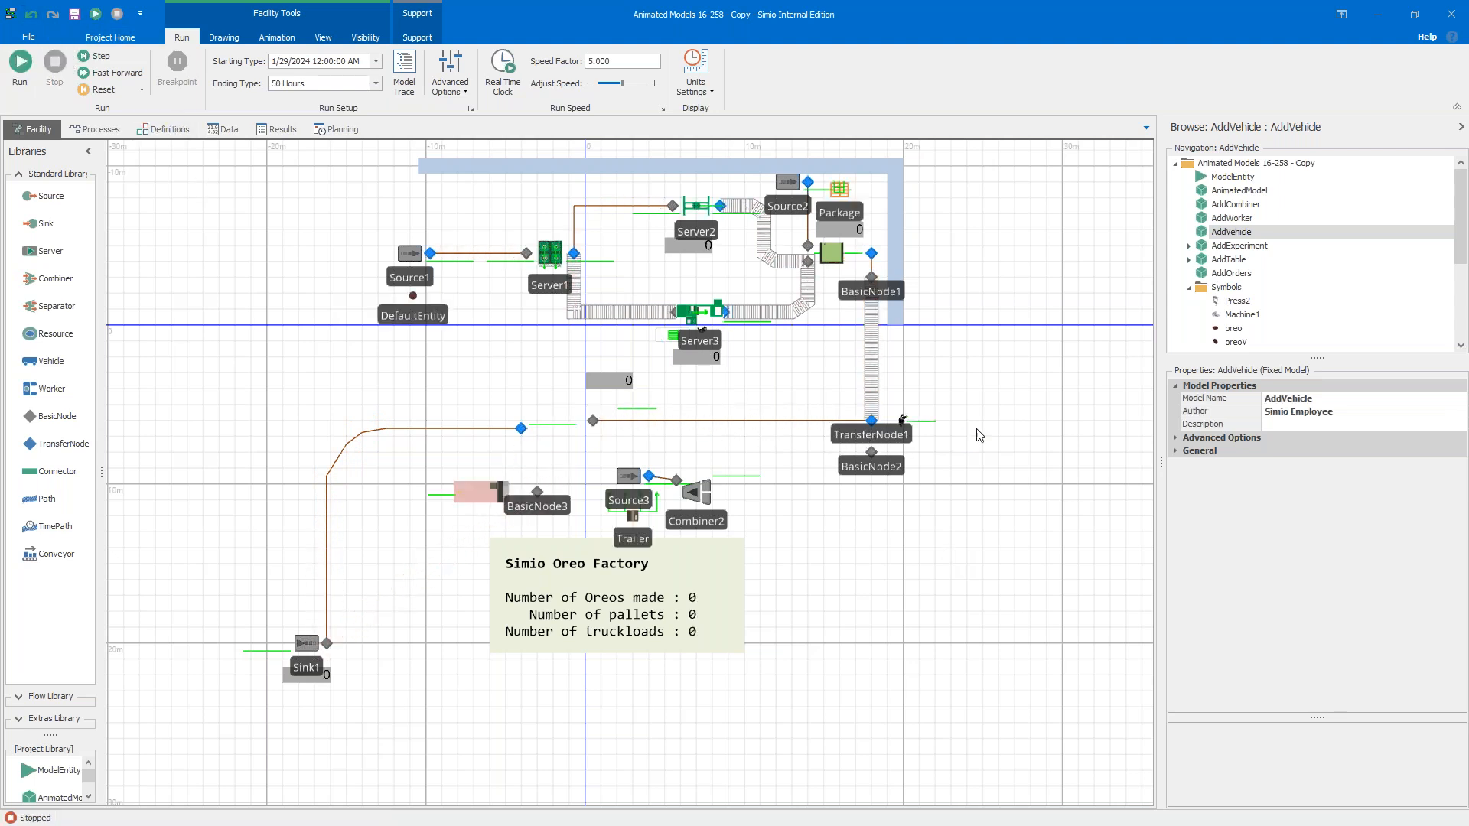
Step: Open Experiment1 of the AddExperiment model and run its 10 replications of Scenario1
click(1225, 247)
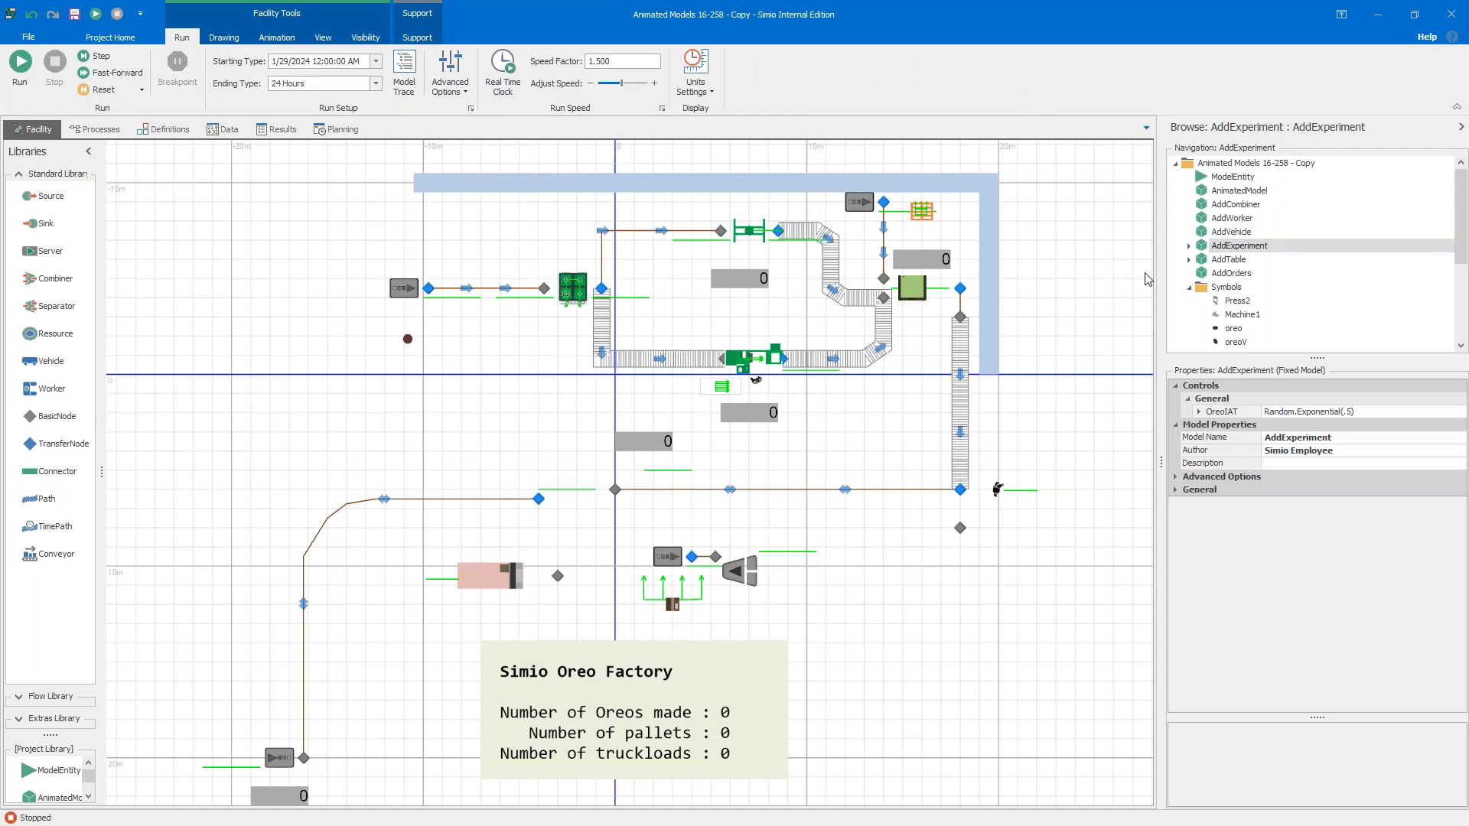
click(1190, 247)
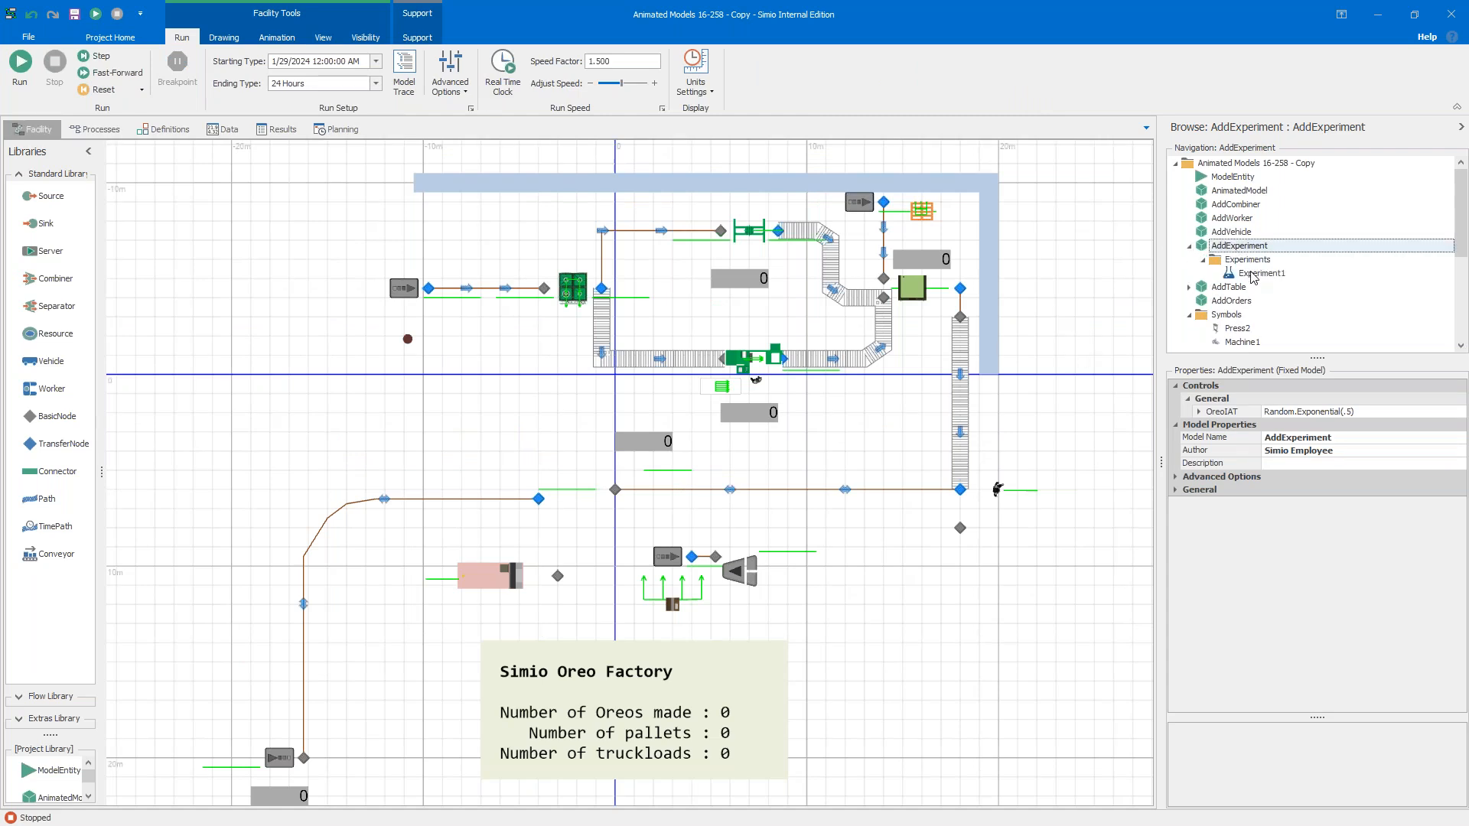
click(1255, 274)
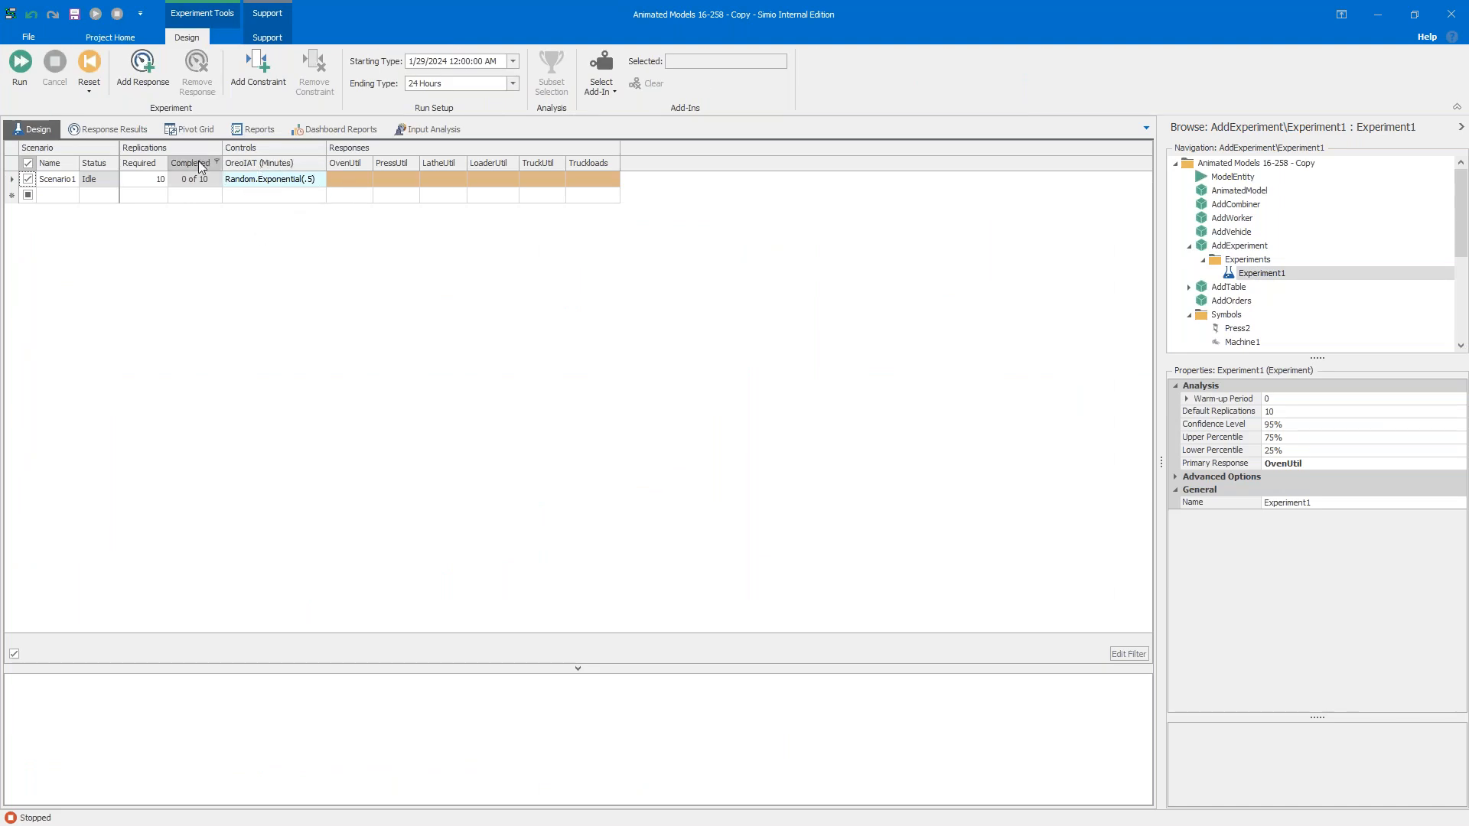
click(20, 64)
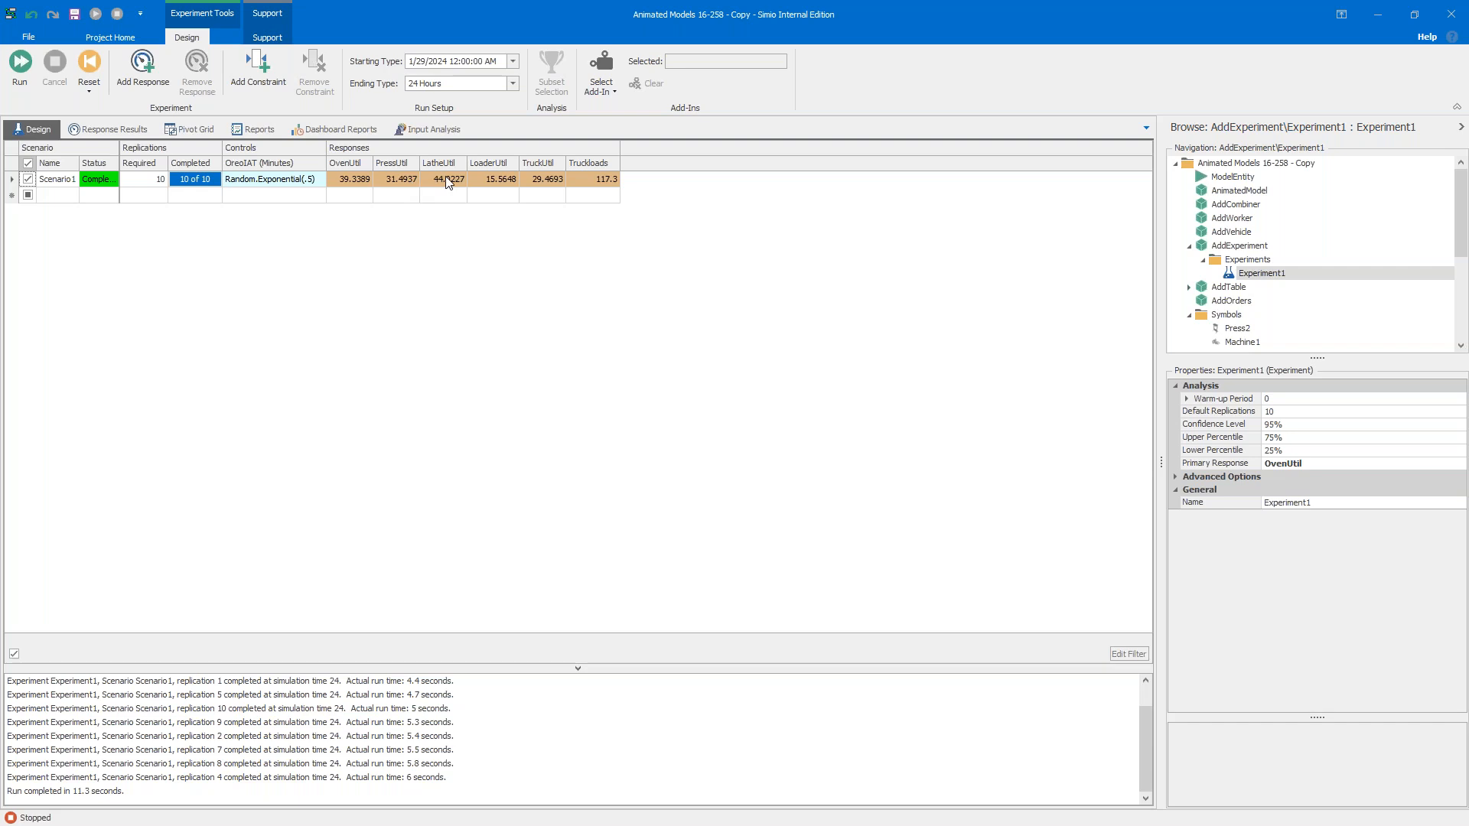
Step: Add Scenario2 with 10 required replications and an OreoIAT of Random.Exponential(.25), and run the experiment
click(154, 196)
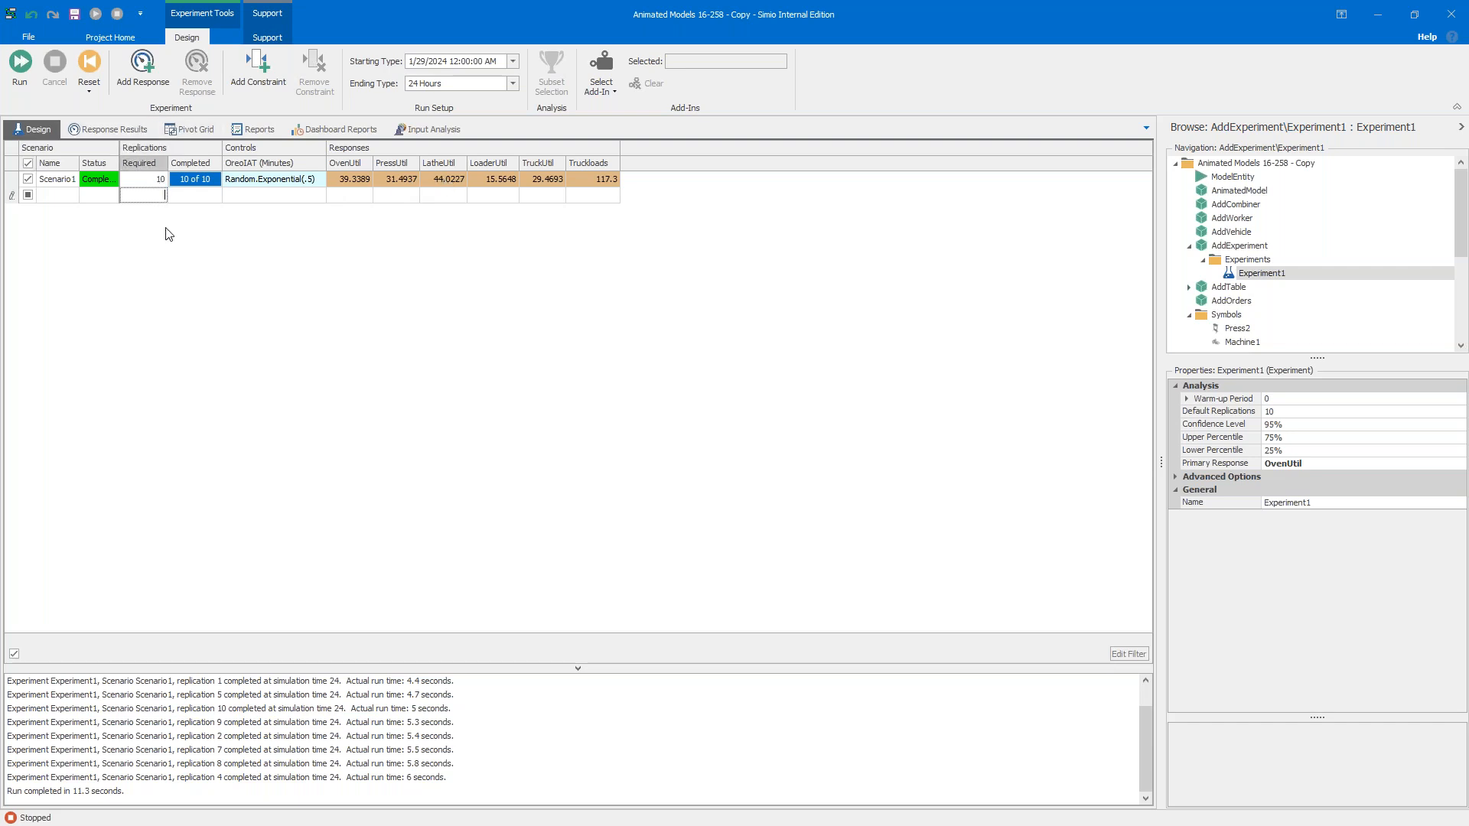
text(0)
key(Tab)
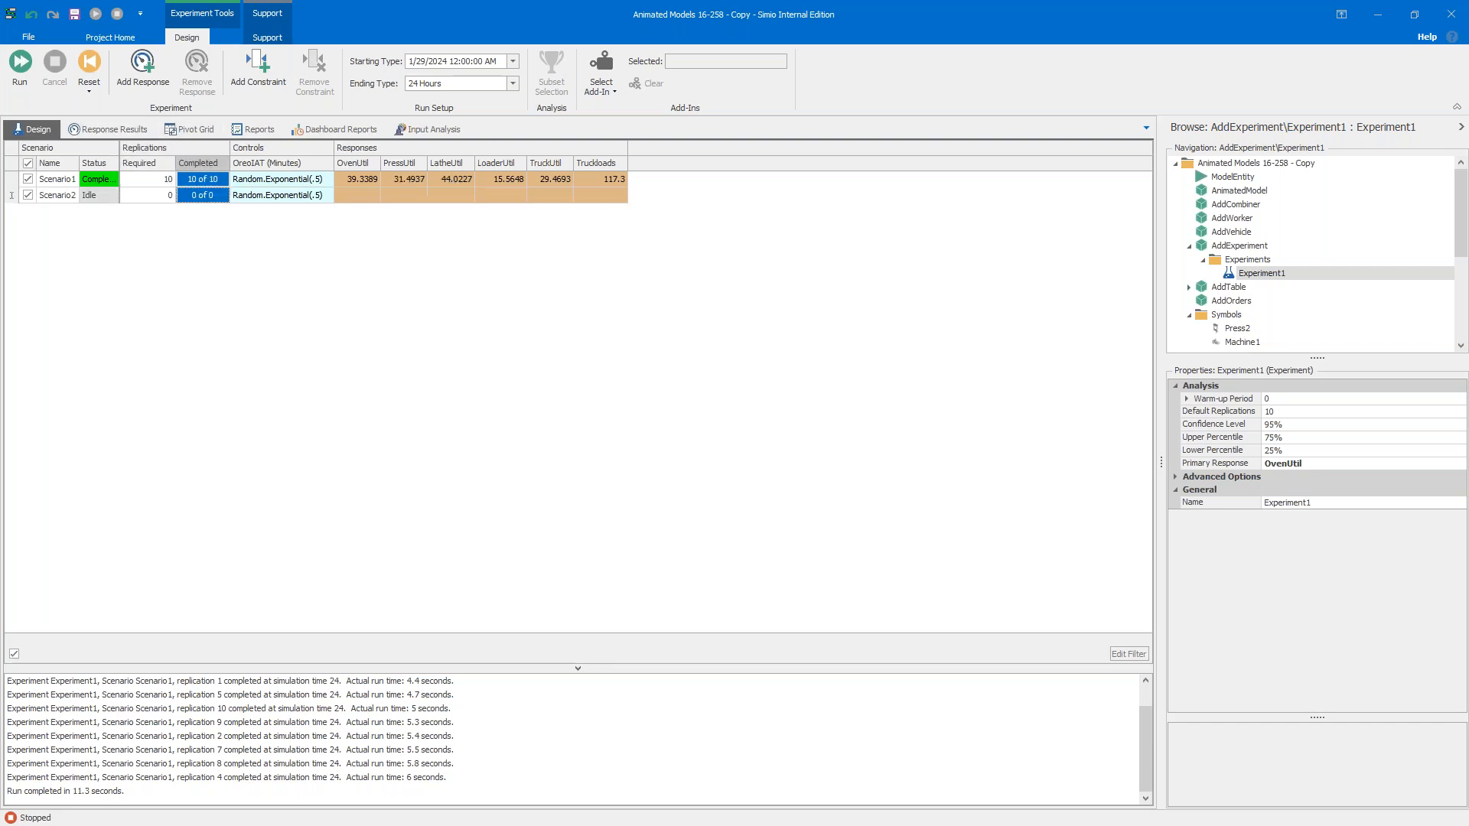
click(155, 197)
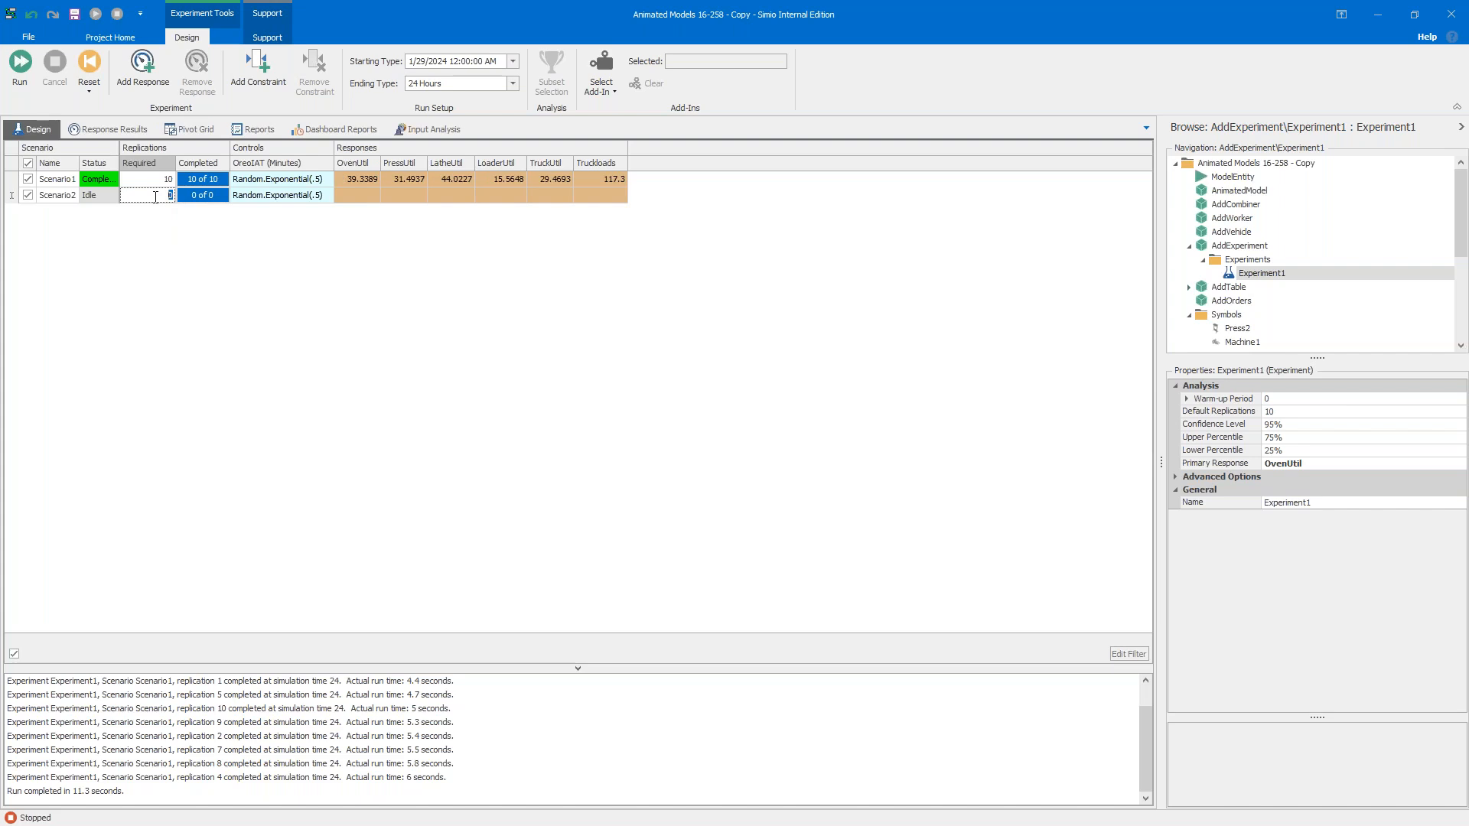
key(Tab)
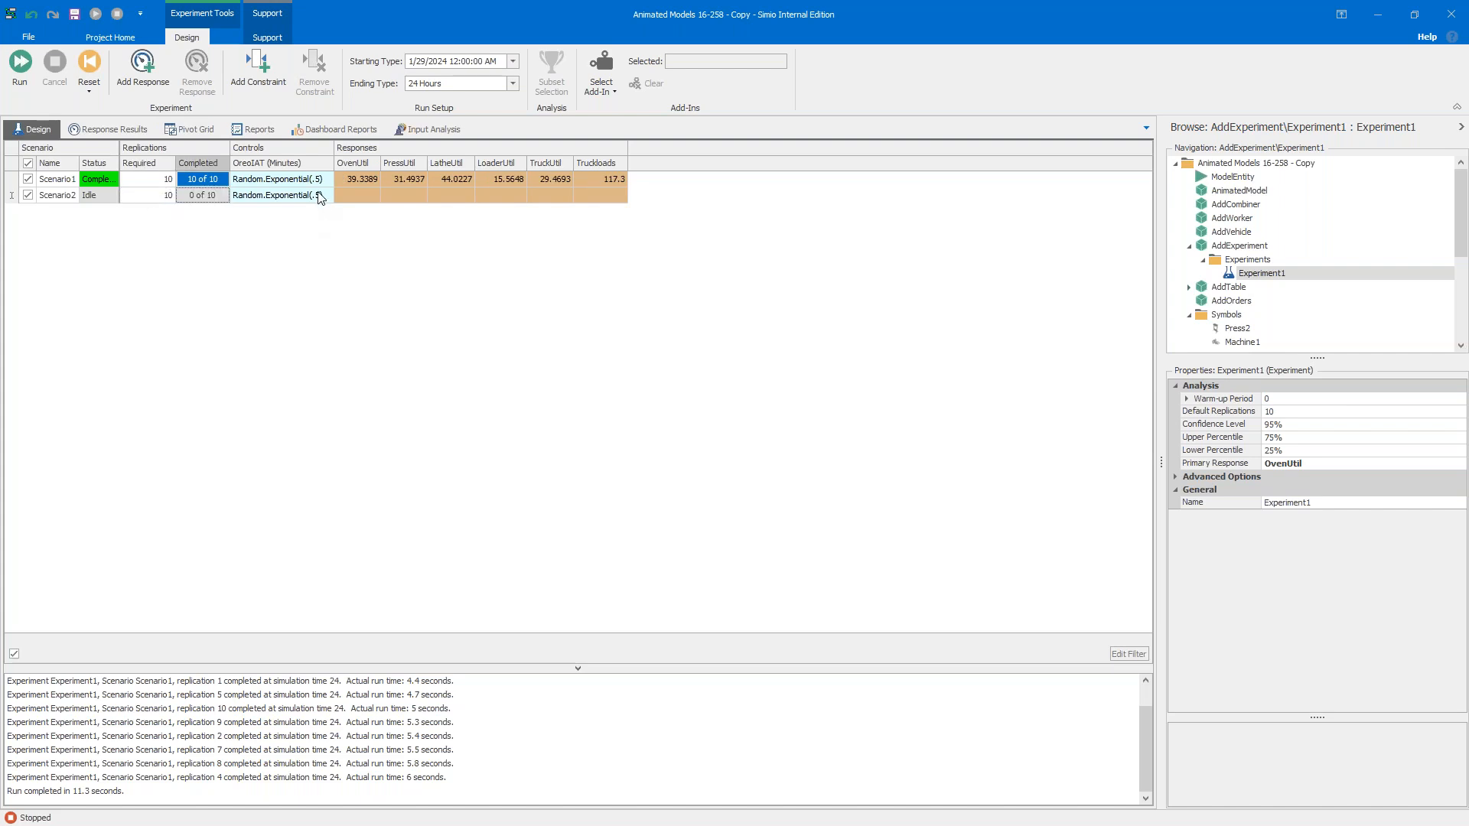
click(320, 197)
click(318, 196)
text(2)
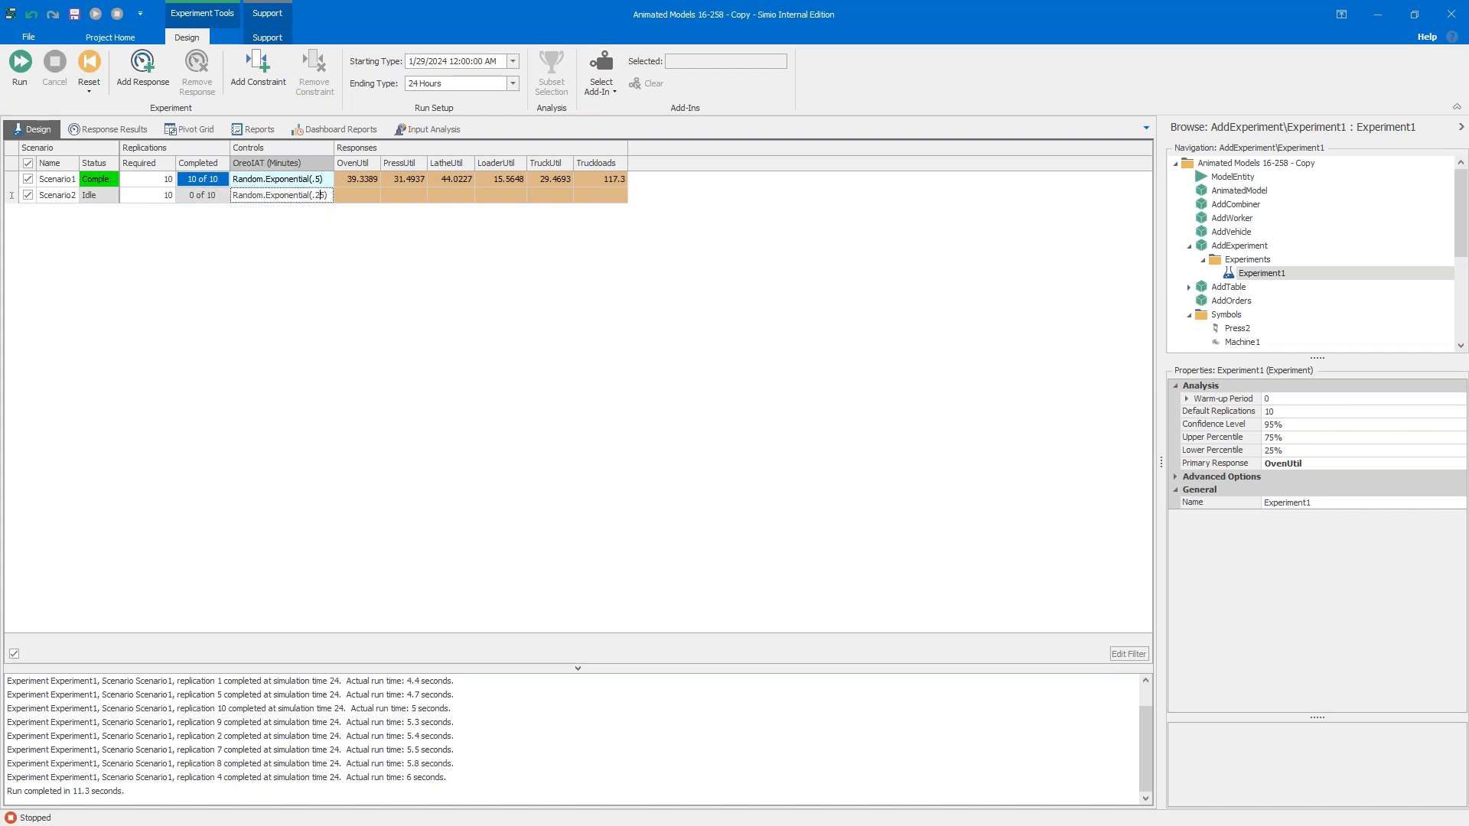
key(Tab)
click(21, 61)
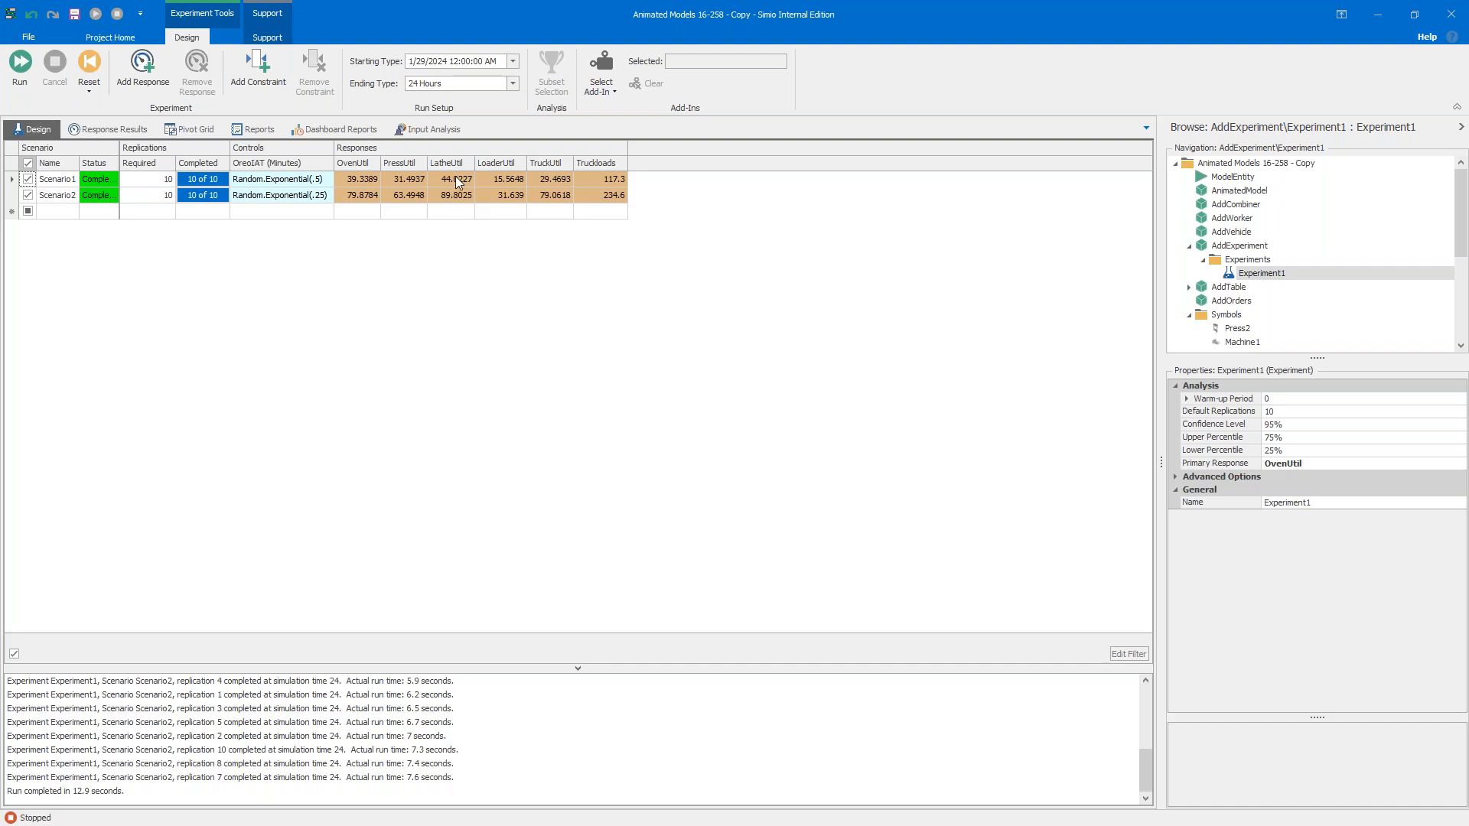
Step: Open the AddTable model, review its Cookies data table, and return to the facility layout
click(1229, 288)
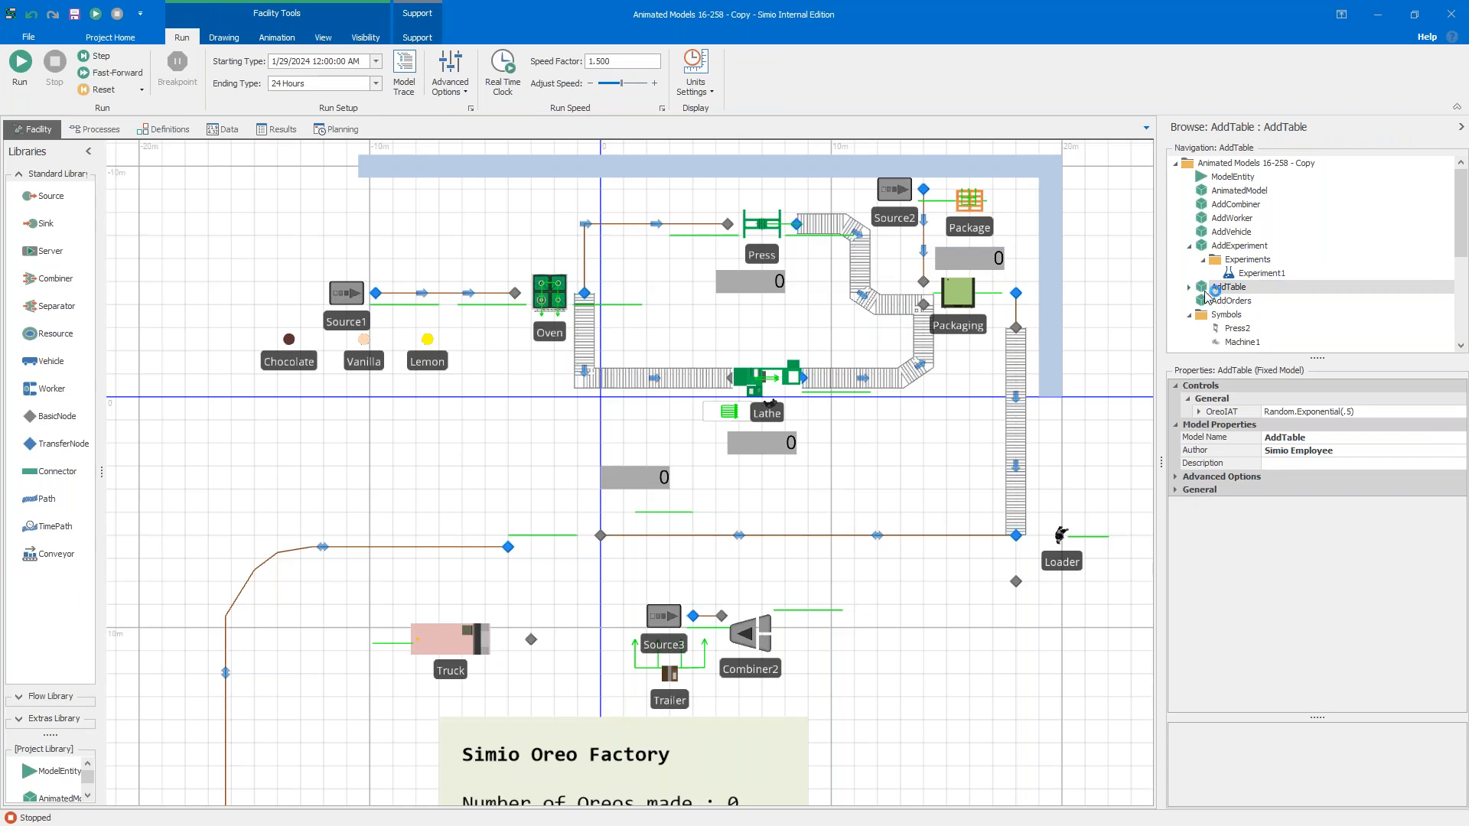
click(224, 130)
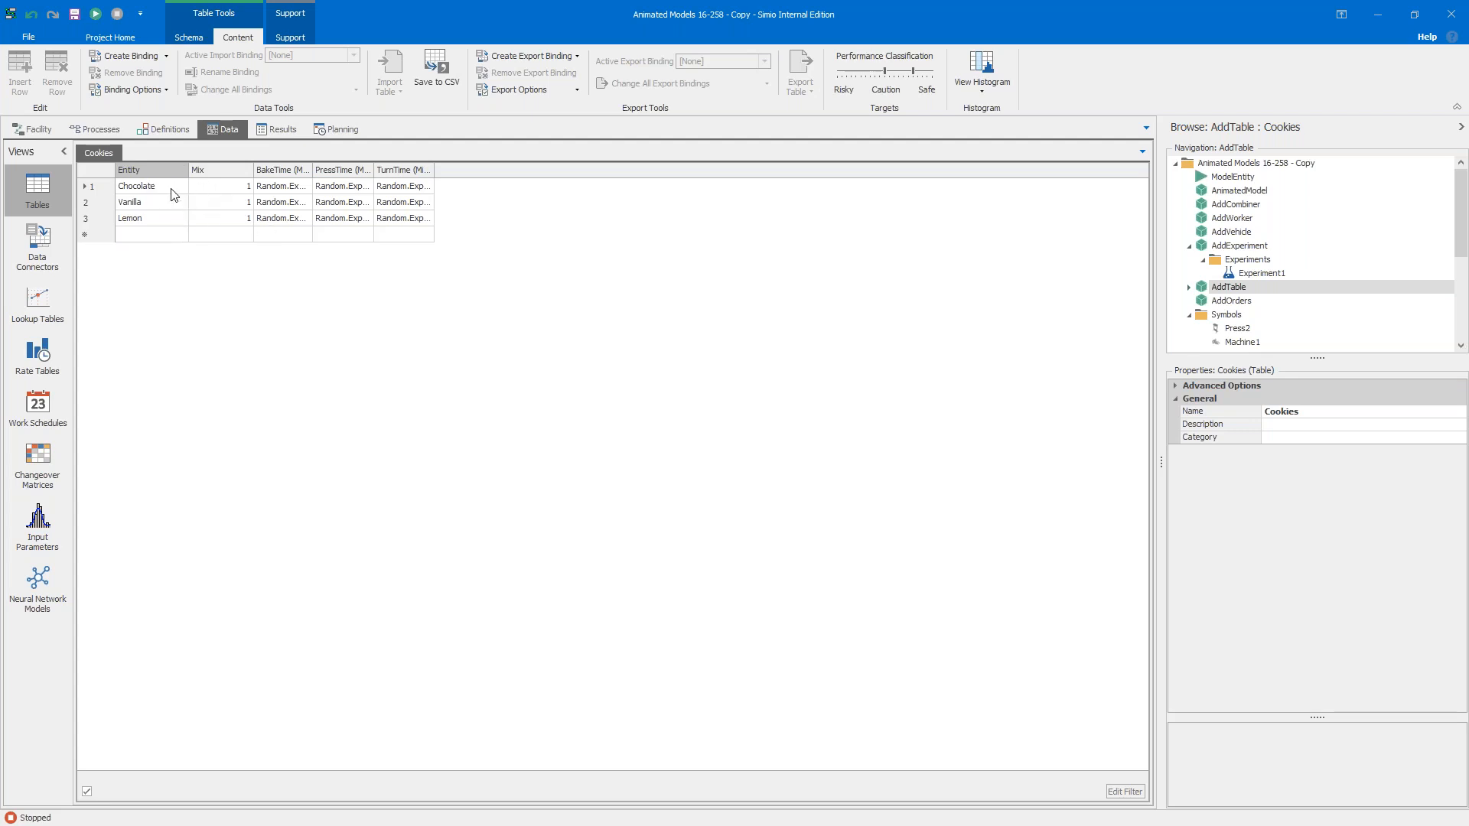
click(34, 129)
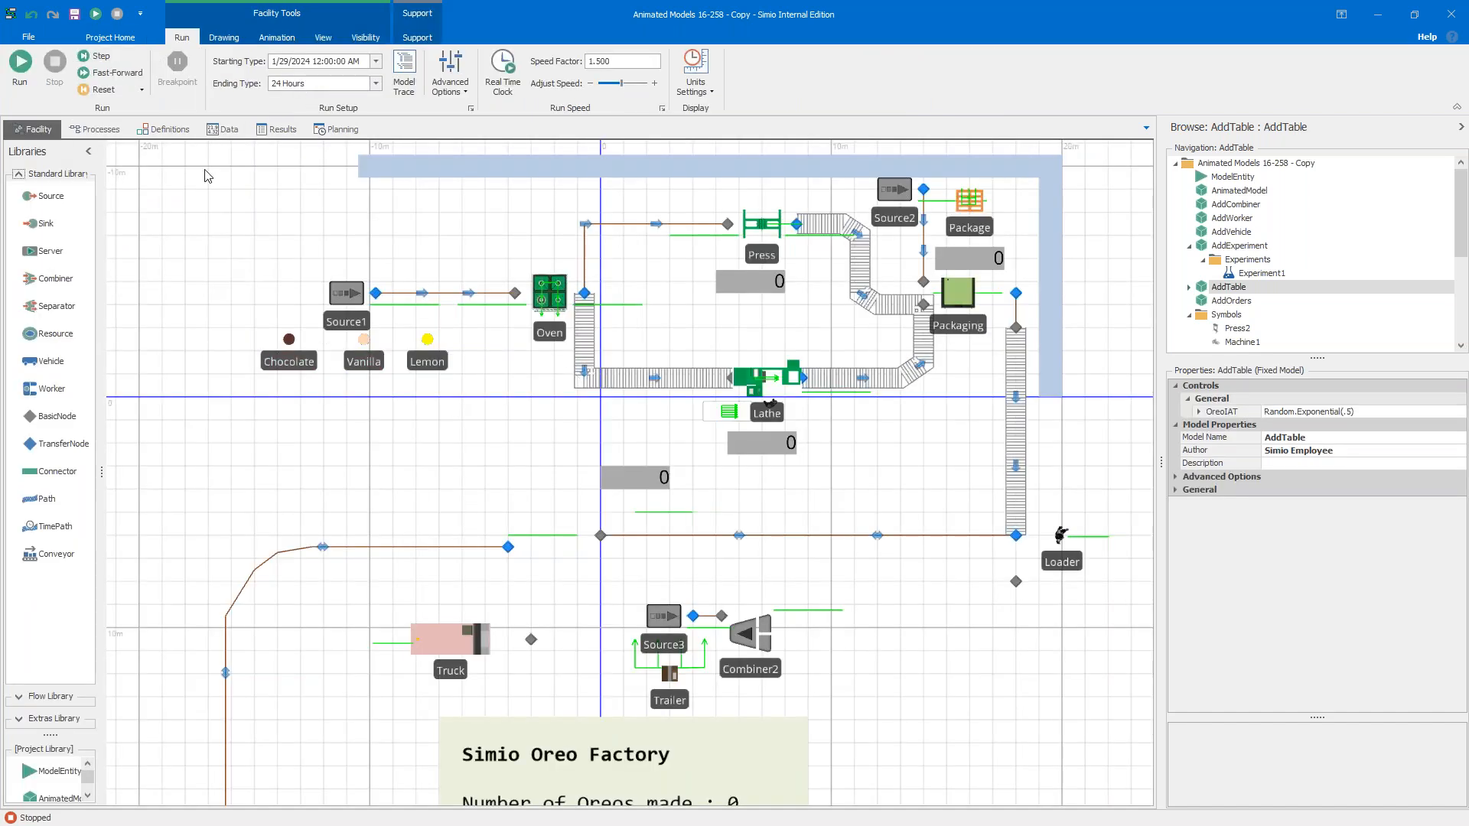
Step: Run and stop the AddTable simulation to watch the cookie mix, and check the Cookies table again
click(20, 62)
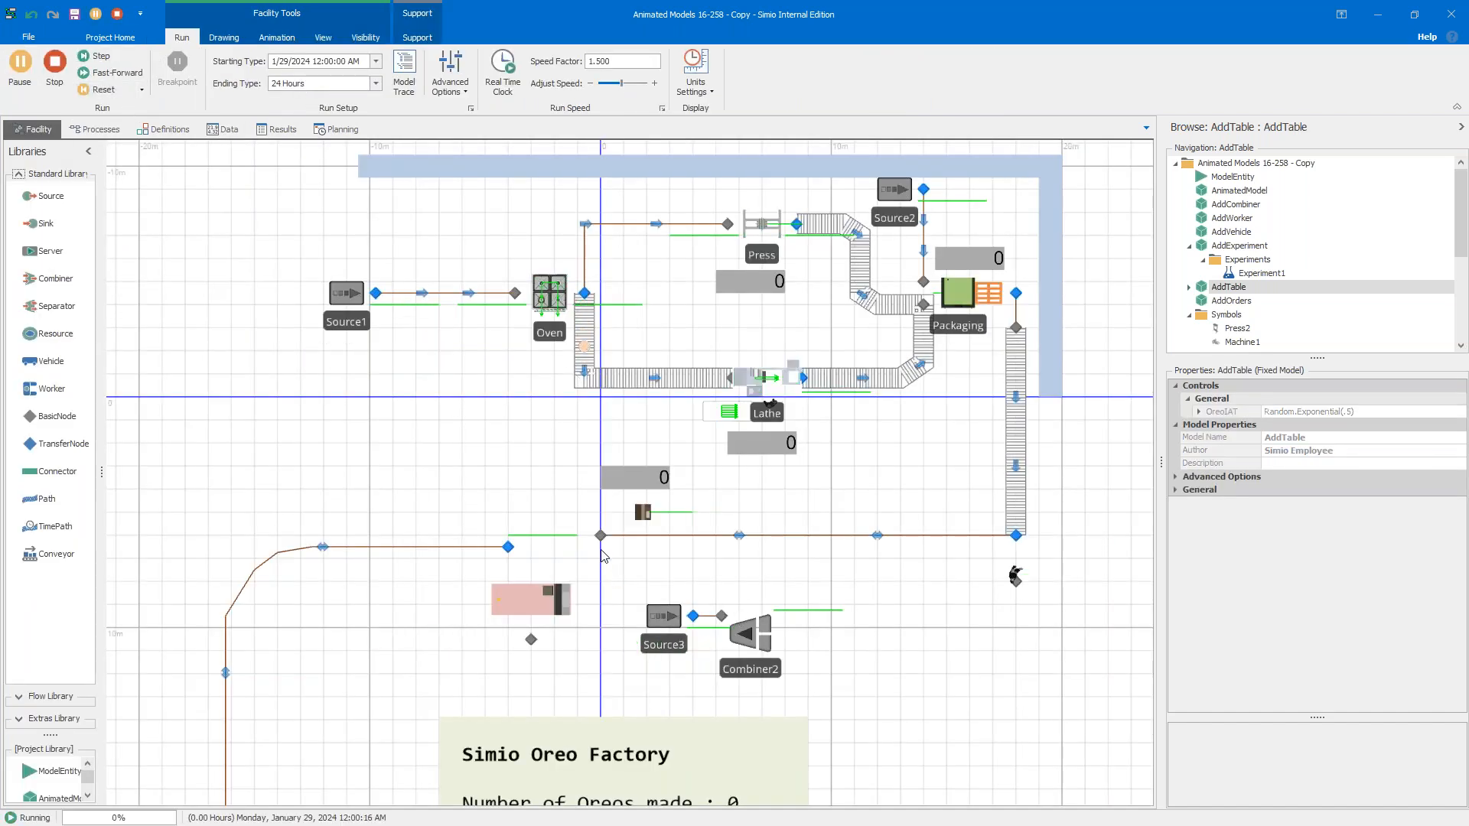
drag(488, 488, 472, 499)
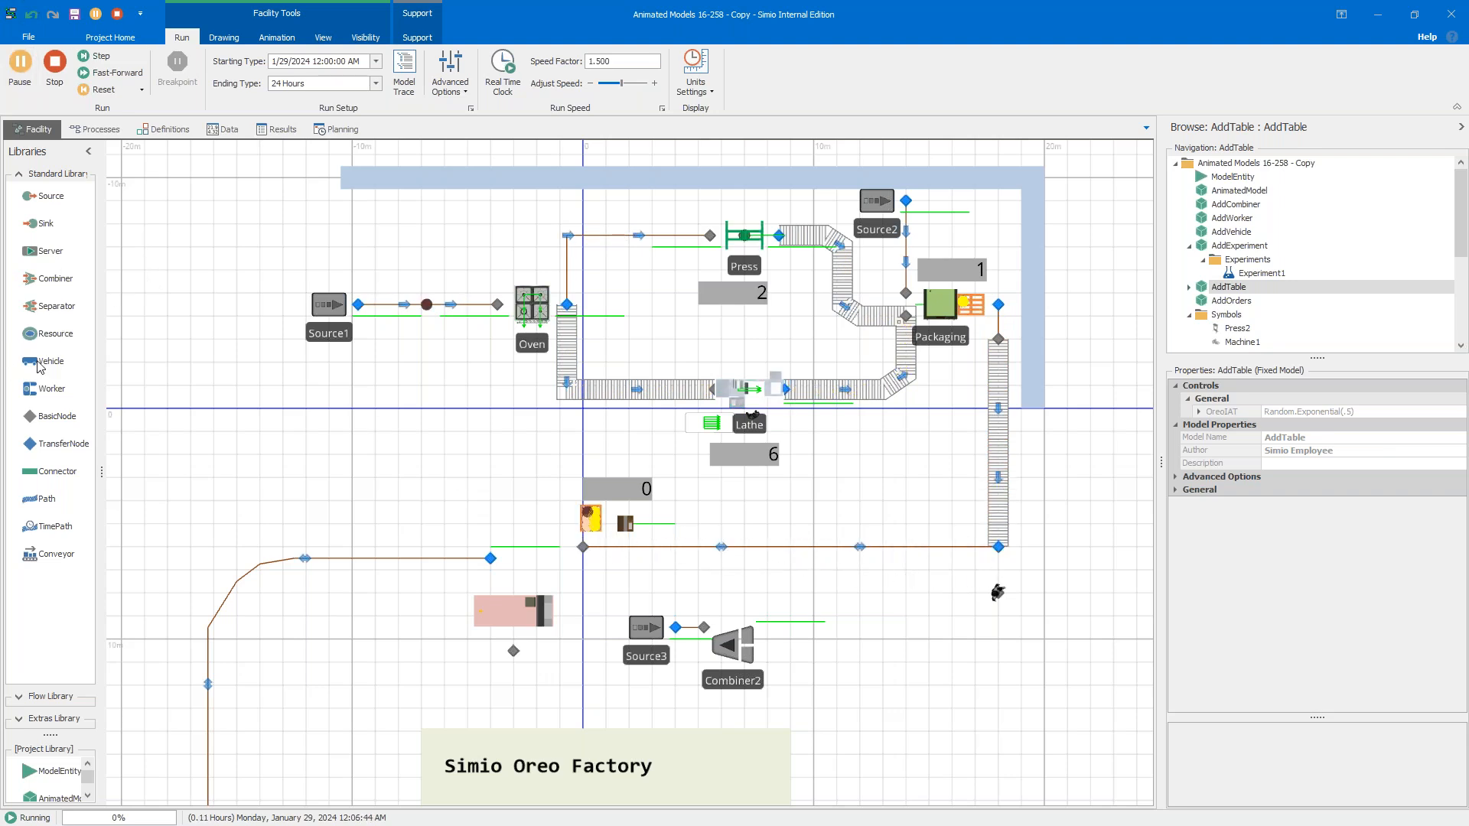
click(66, 80)
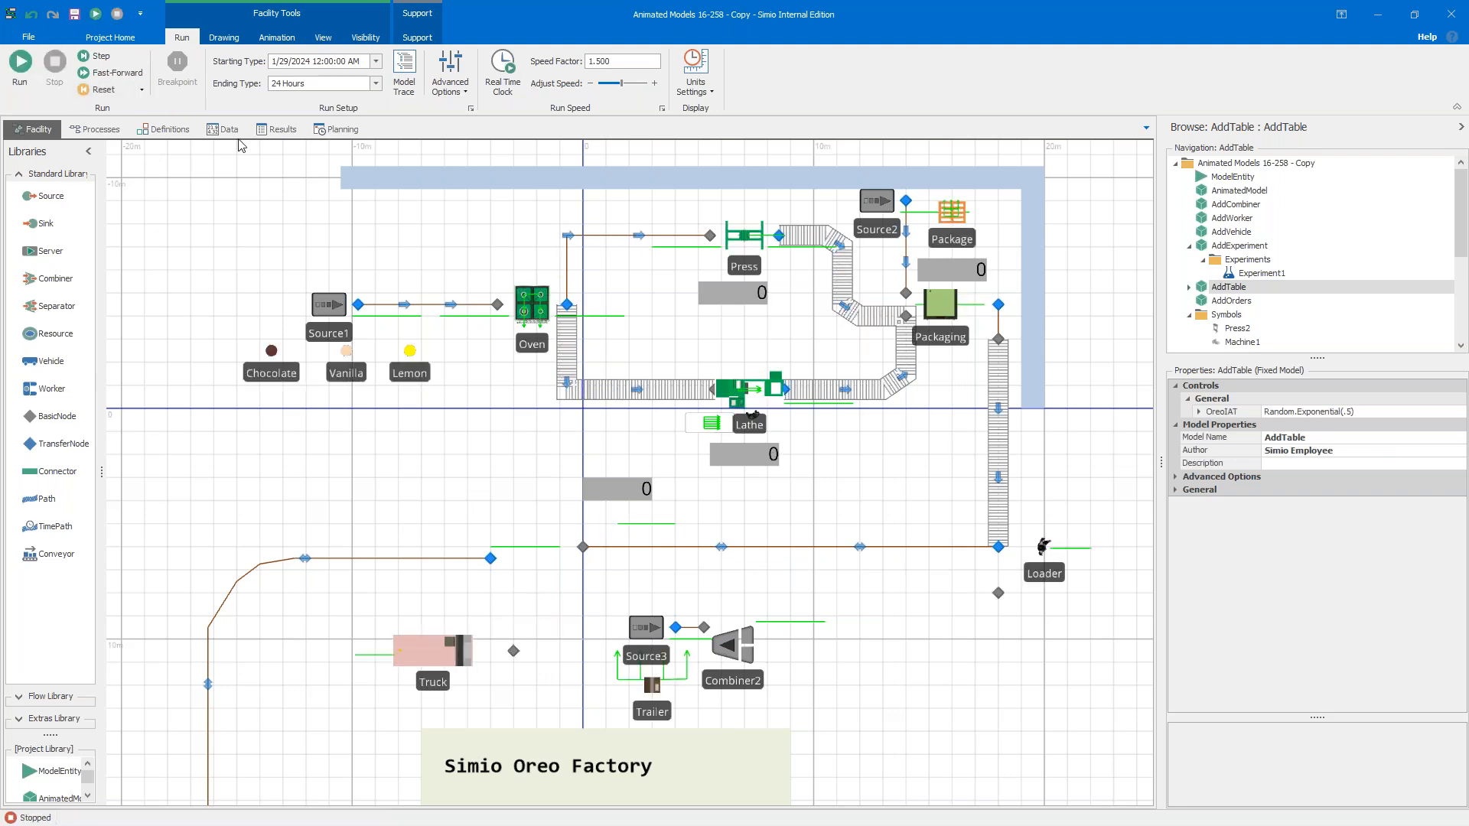
click(229, 130)
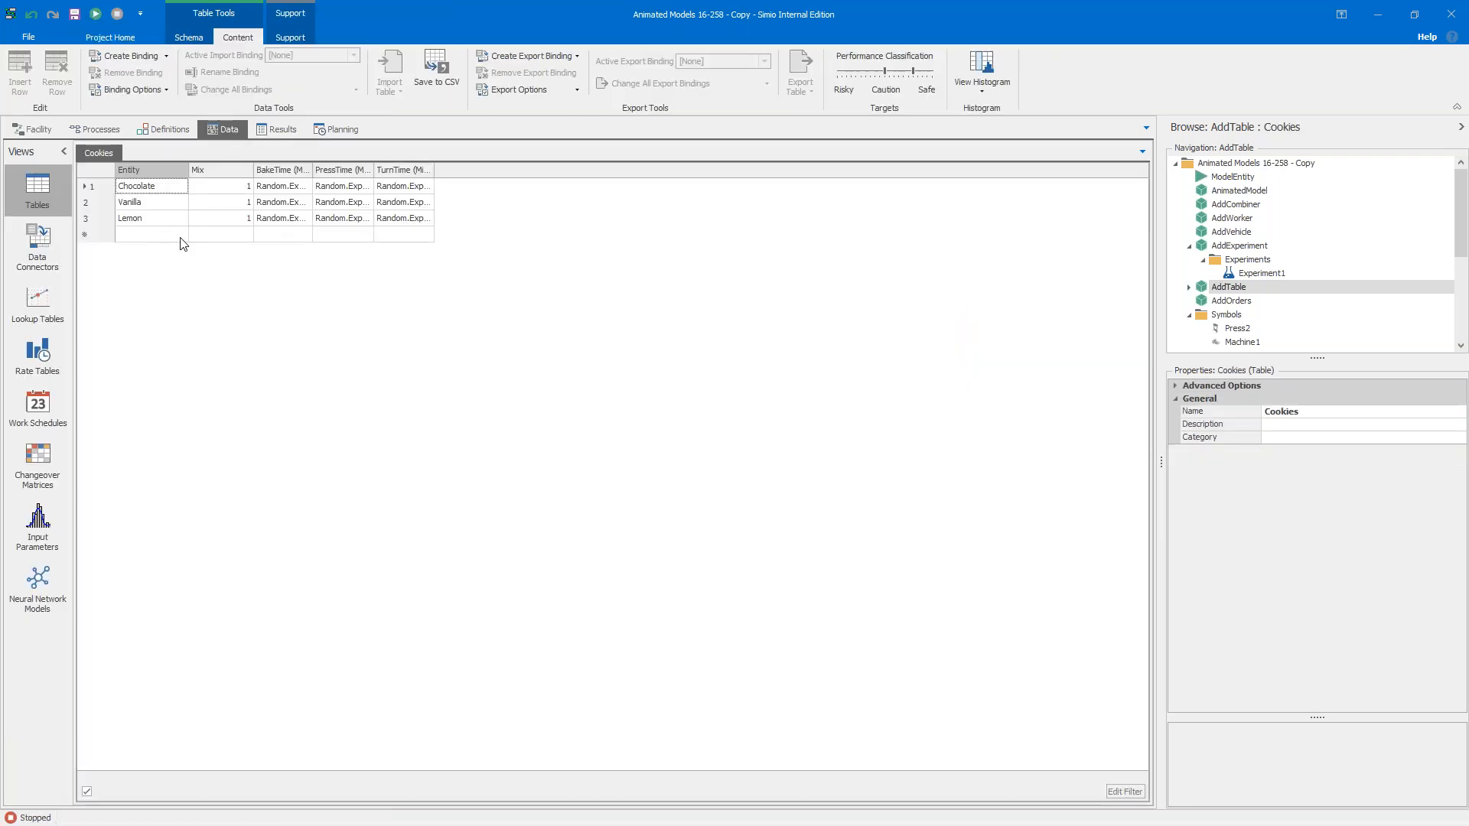
click(35, 130)
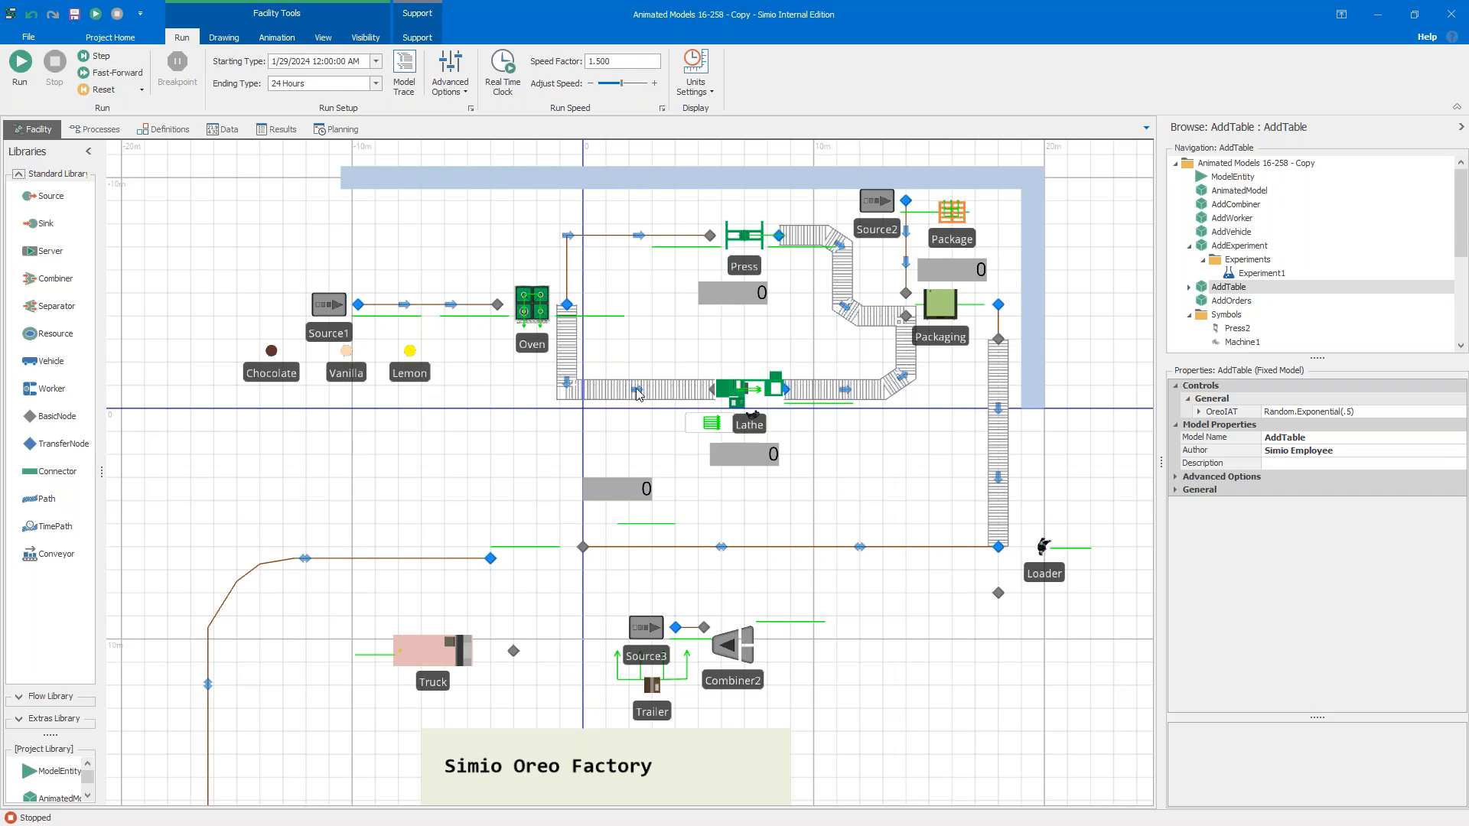
Step: Review the Orders data table of the AddOrders model and run that model to the end of its orders
click(1244, 303)
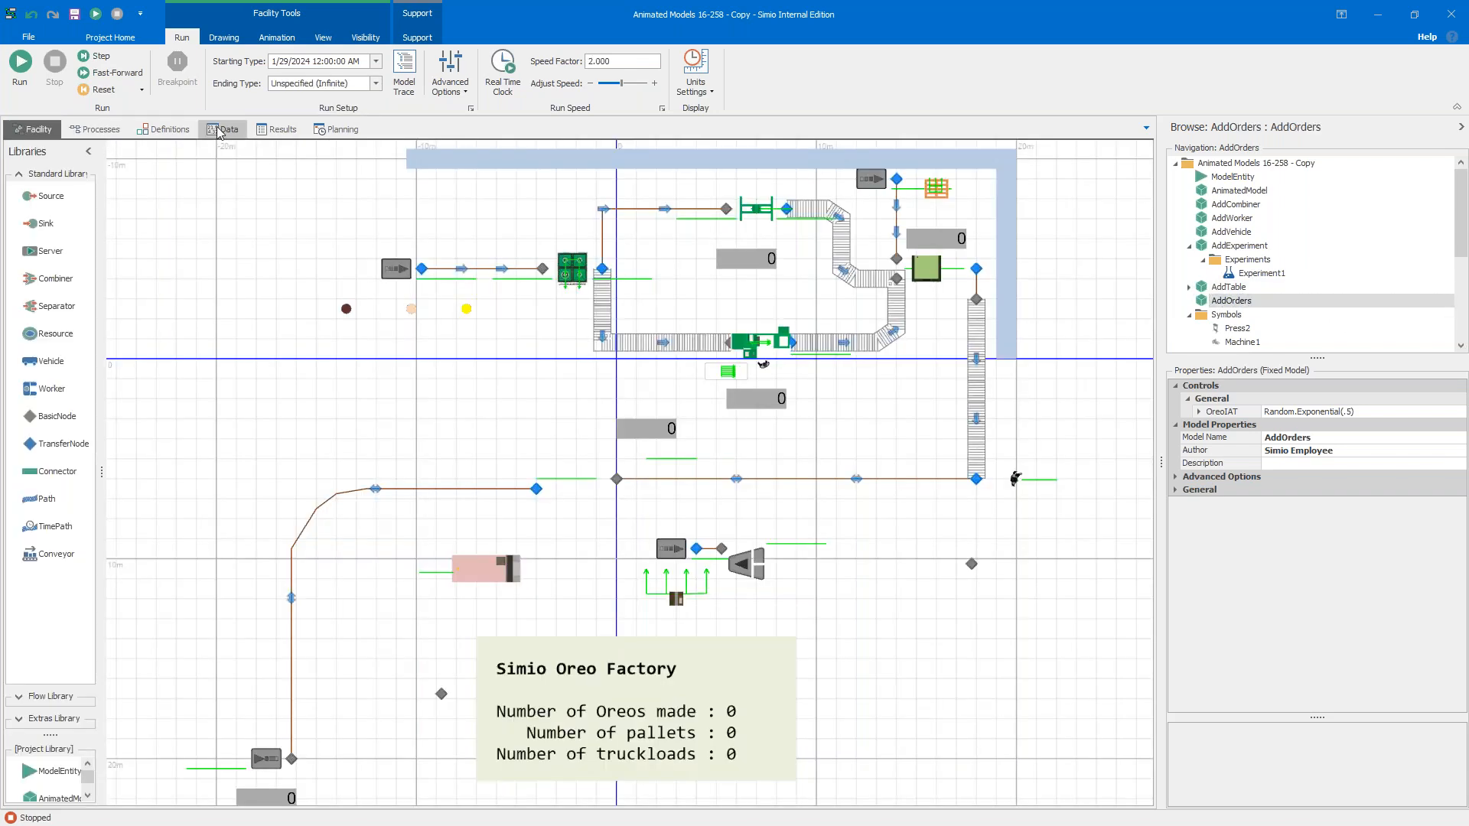
click(220, 130)
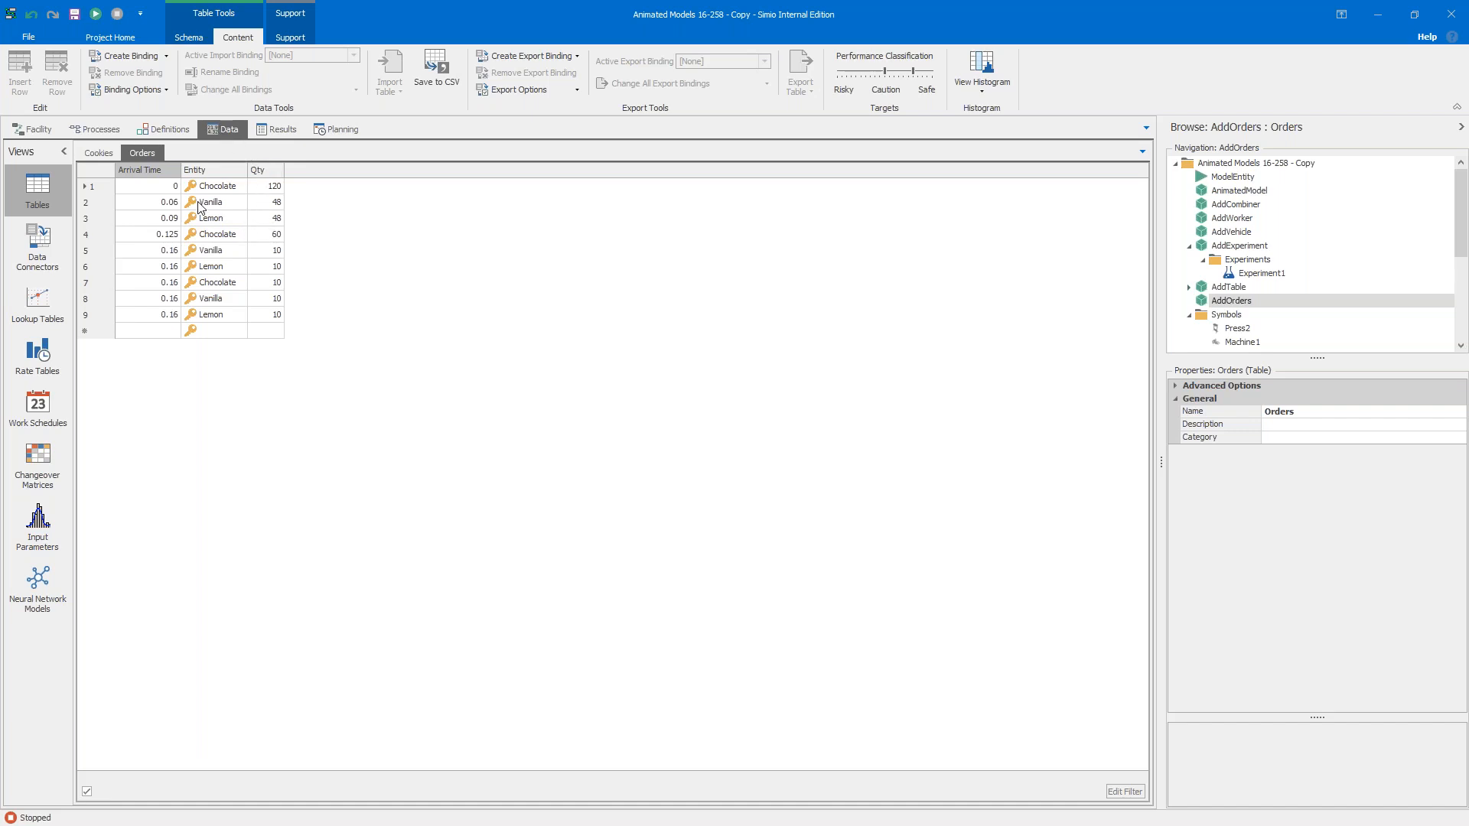
click(37, 130)
click(23, 71)
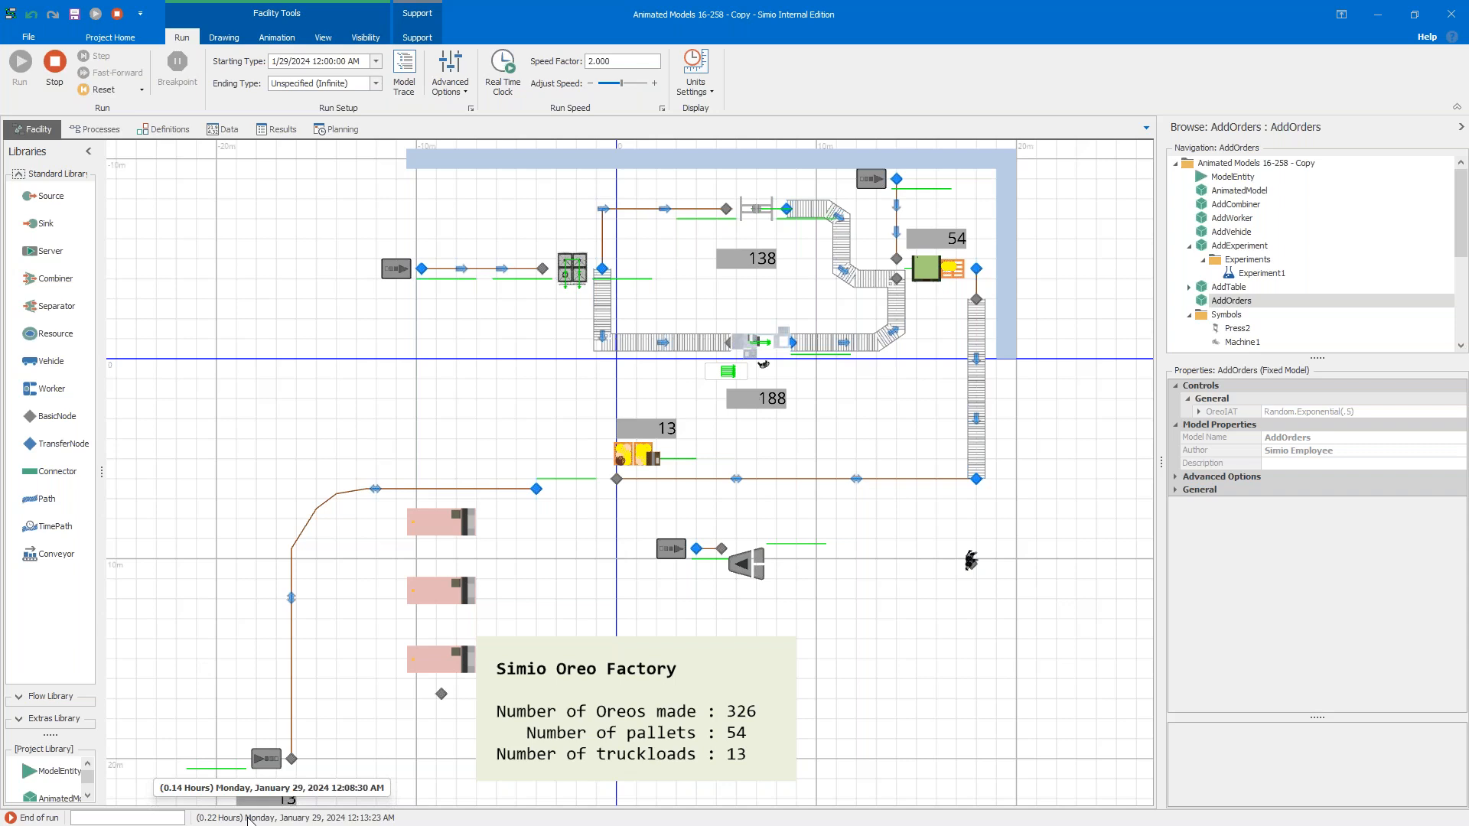
Step: Browse the sample SimBit solutions list and return to the AddOrders model
click(413, 39)
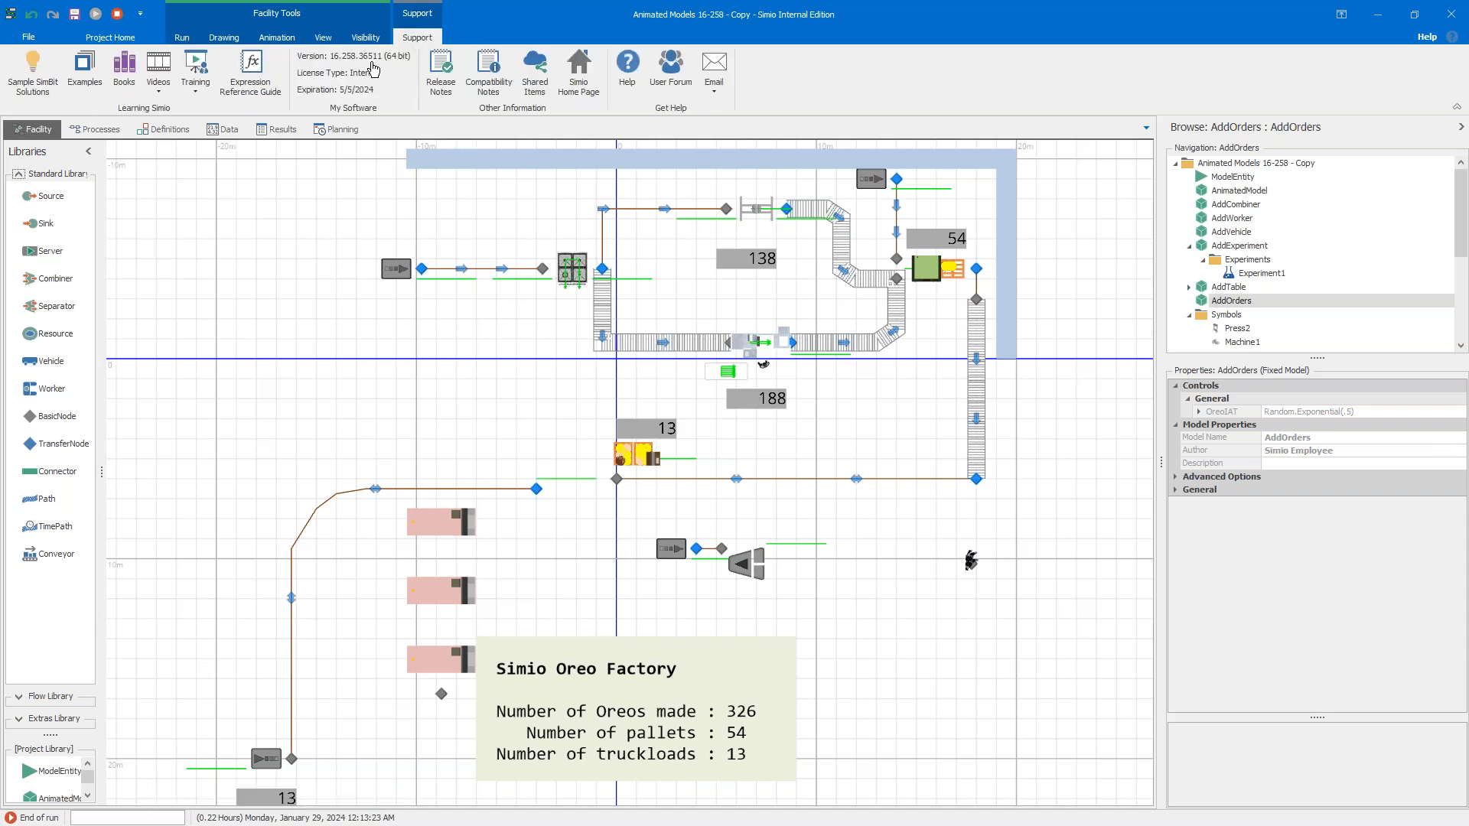
click(42, 89)
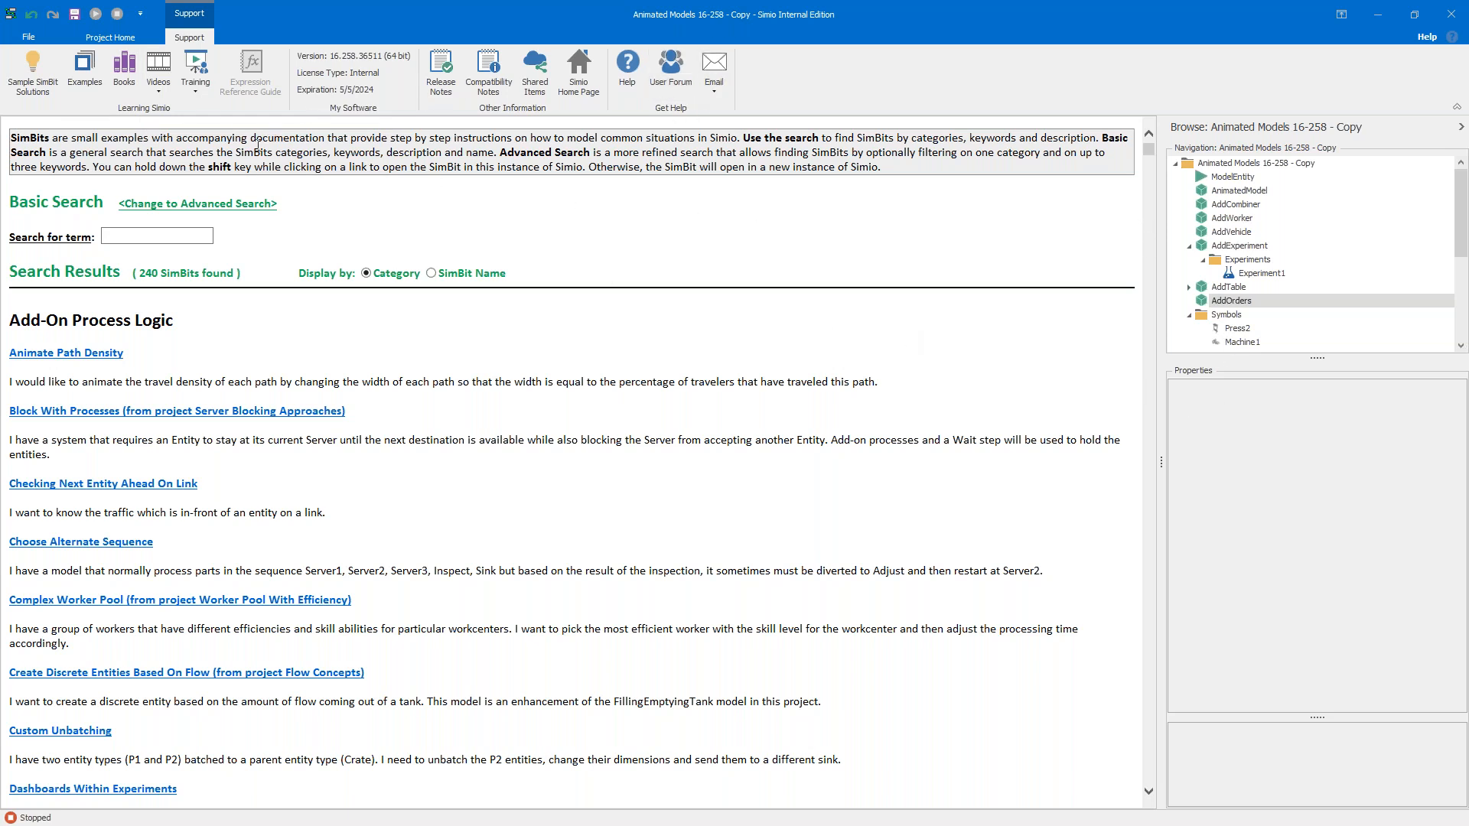
click(1231, 300)
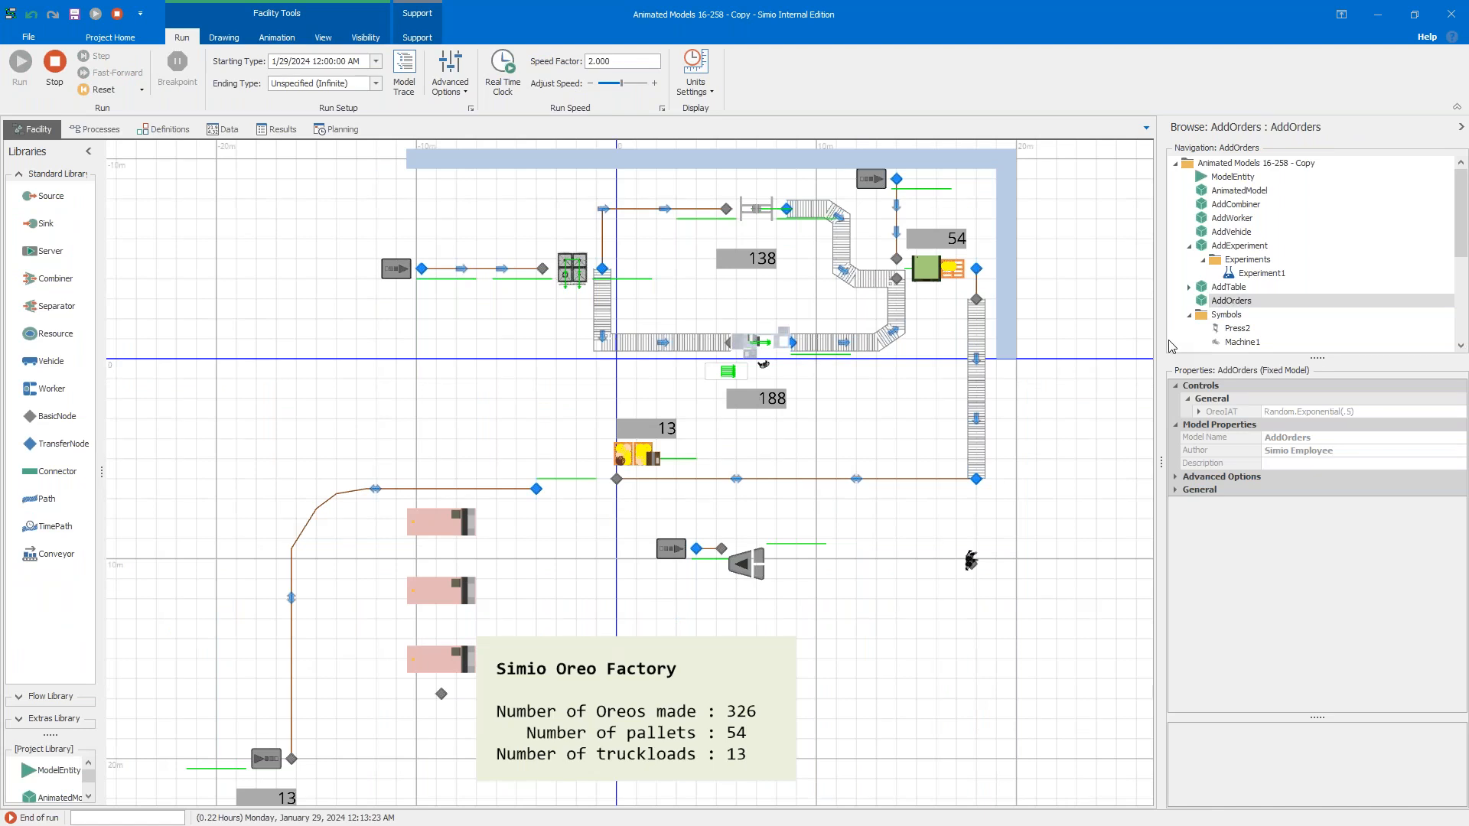
Step: Stop the AddOrders run and select the Chocolate entity to view its symbol options
click(55, 65)
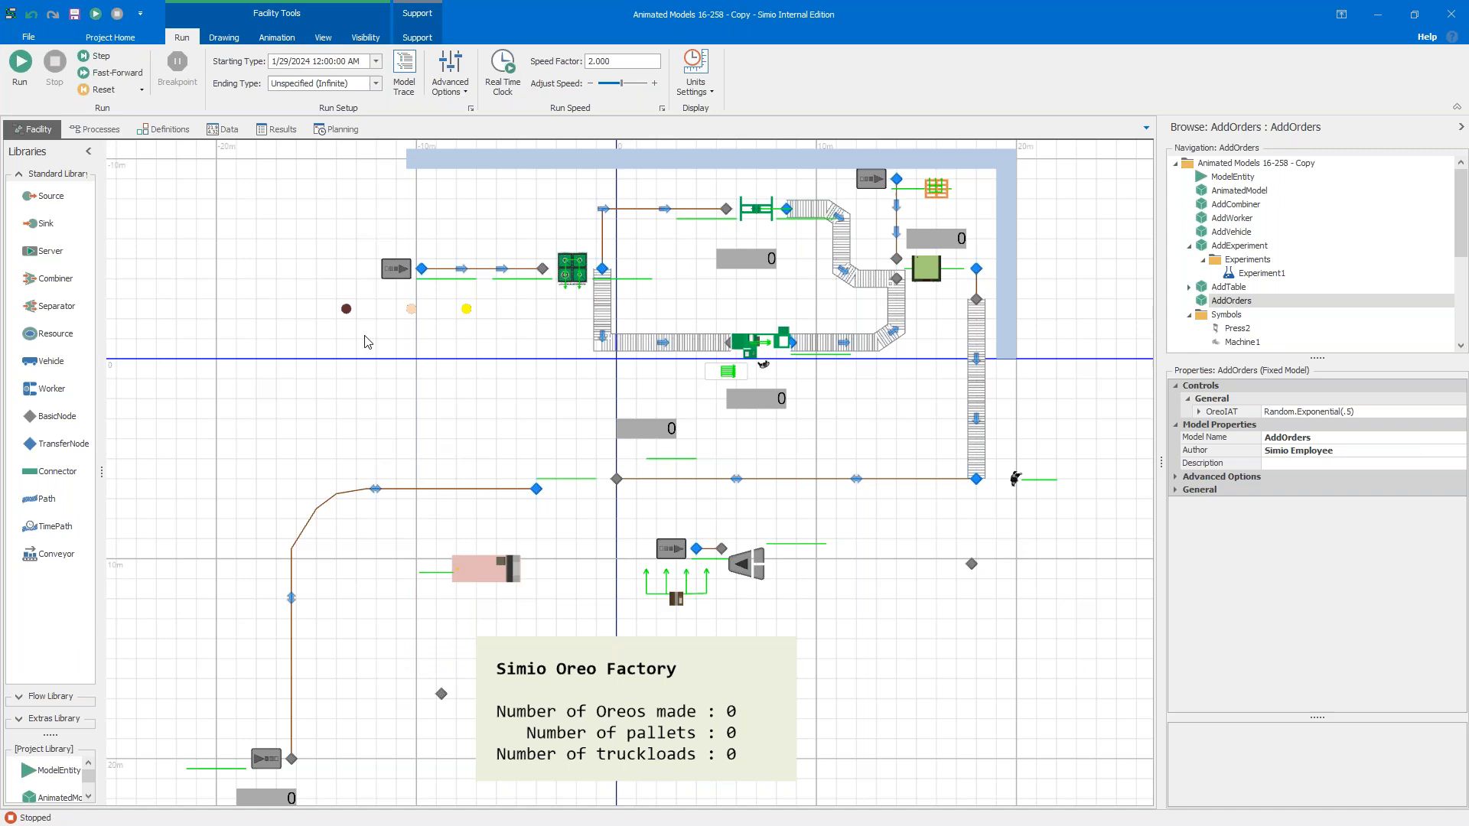
click(347, 309)
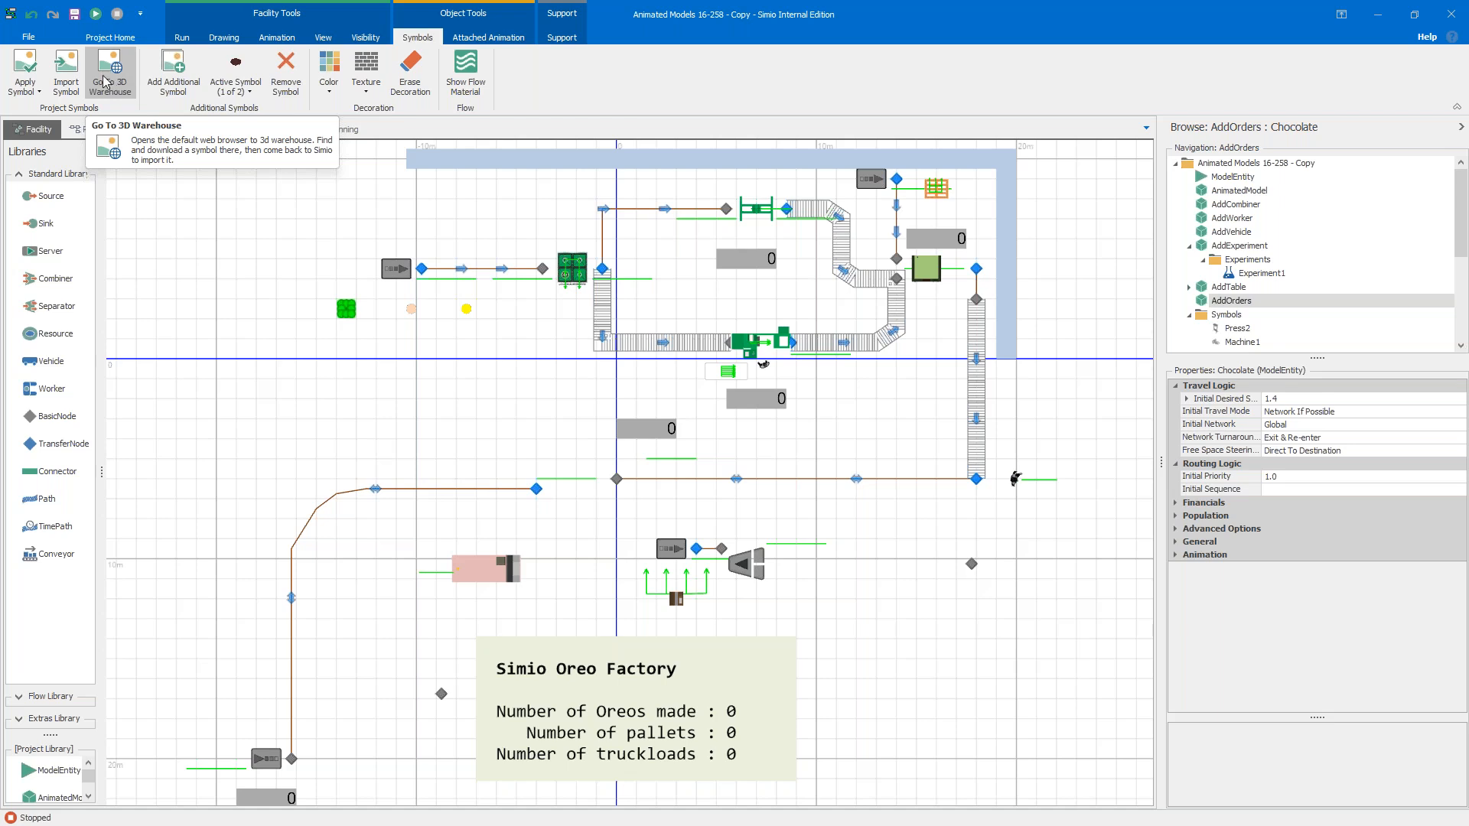
Step: Deselect the Chocolate entity in the AddOrders model and show the available support and learning resources
click(502, 430)
drag(501, 430, 493, 448)
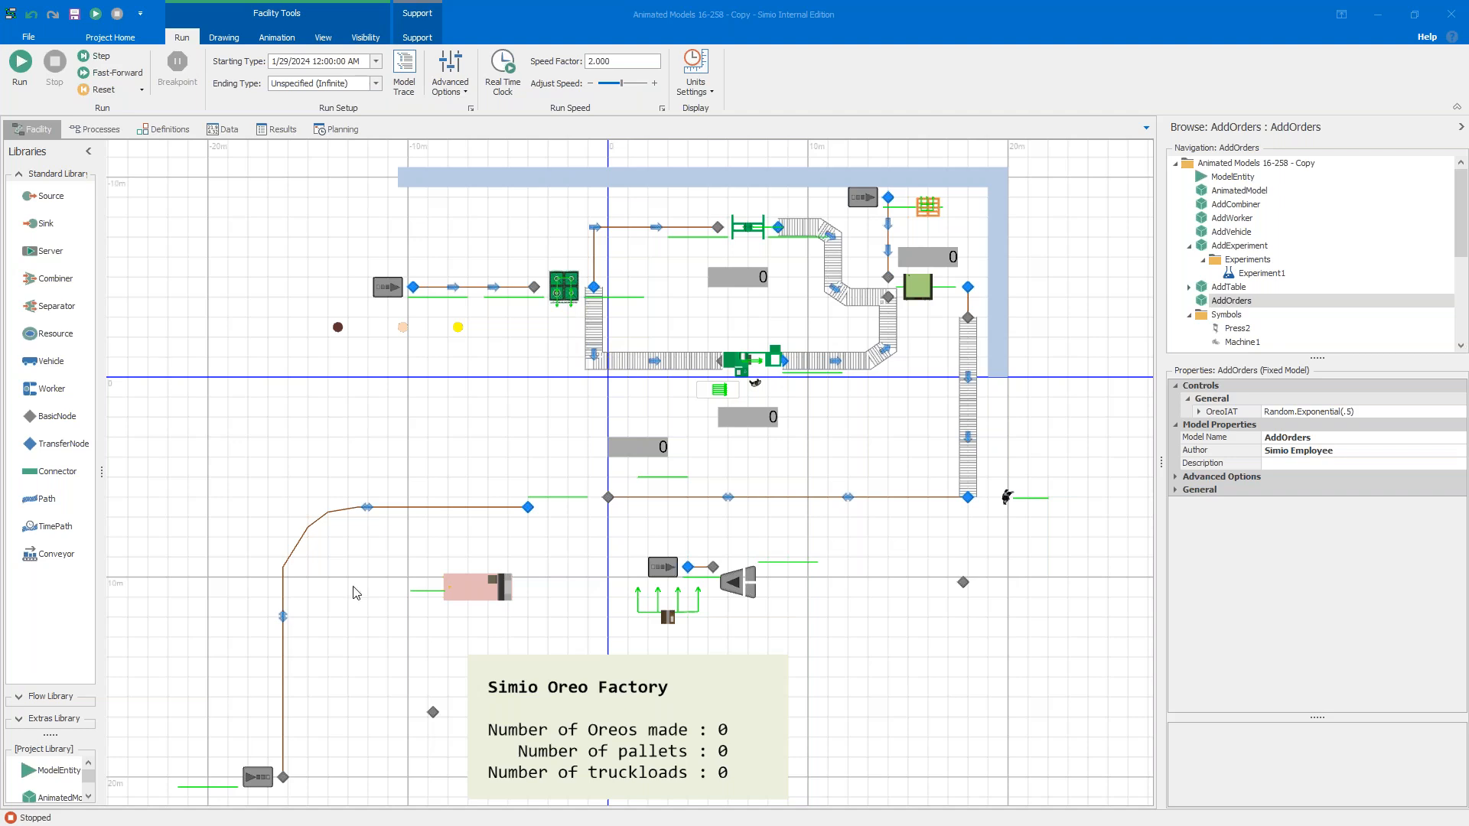
click(417, 38)
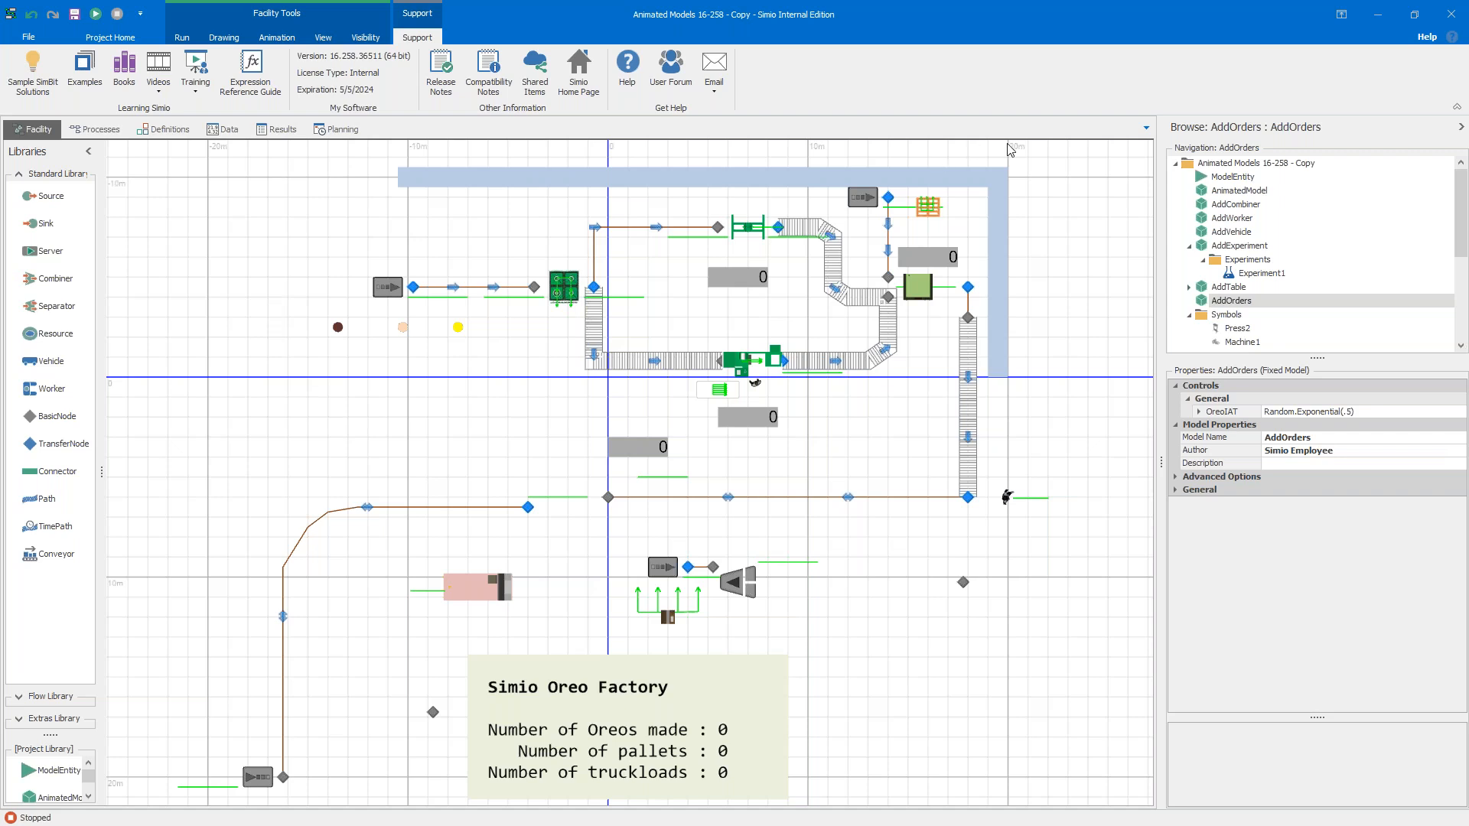
Step: Open Experiment1 of the AddExperiment model, view its OvenUtil response chart and return to the experiment design
double_click(1262, 274)
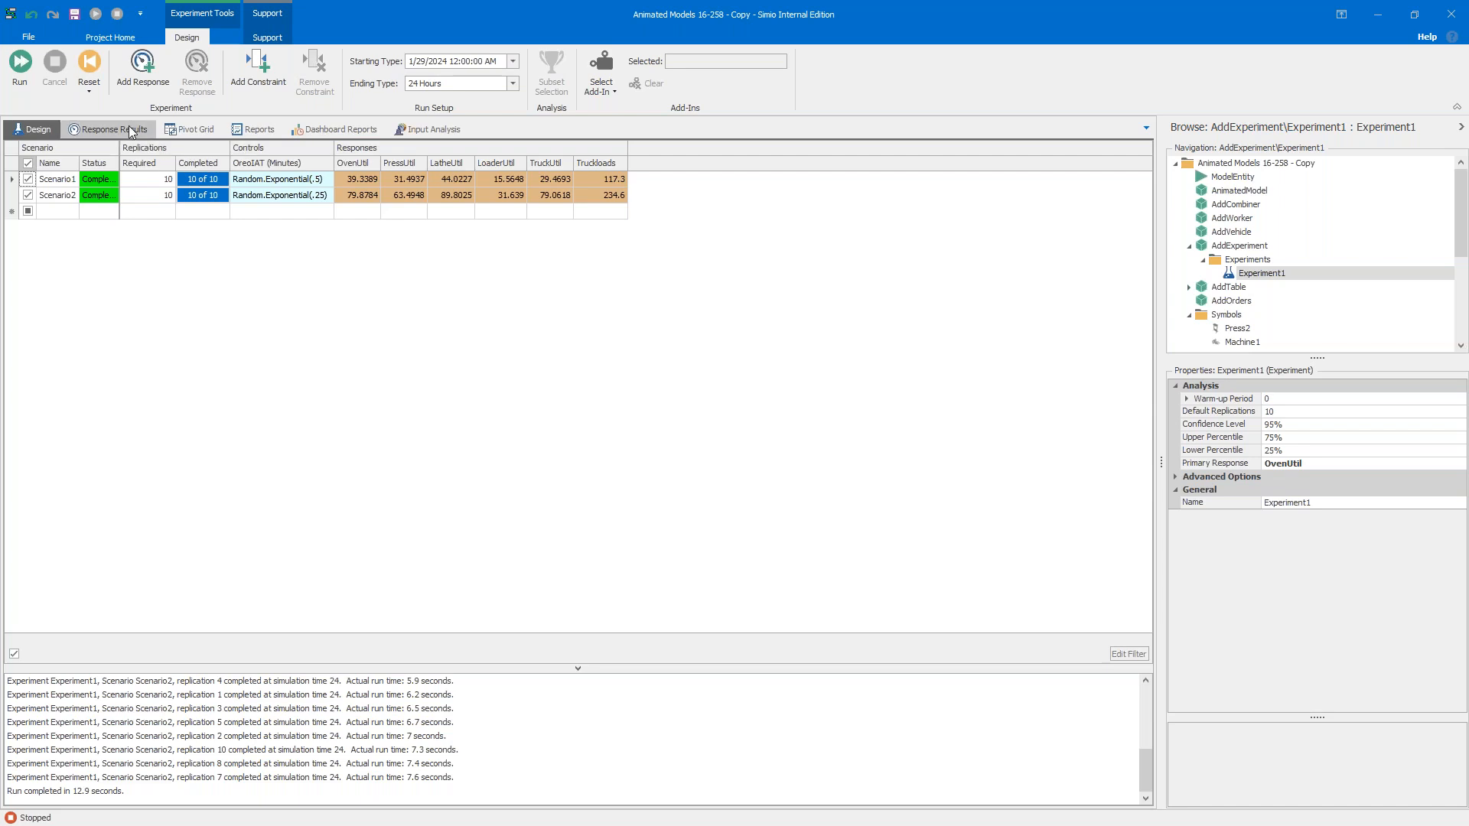
click(115, 129)
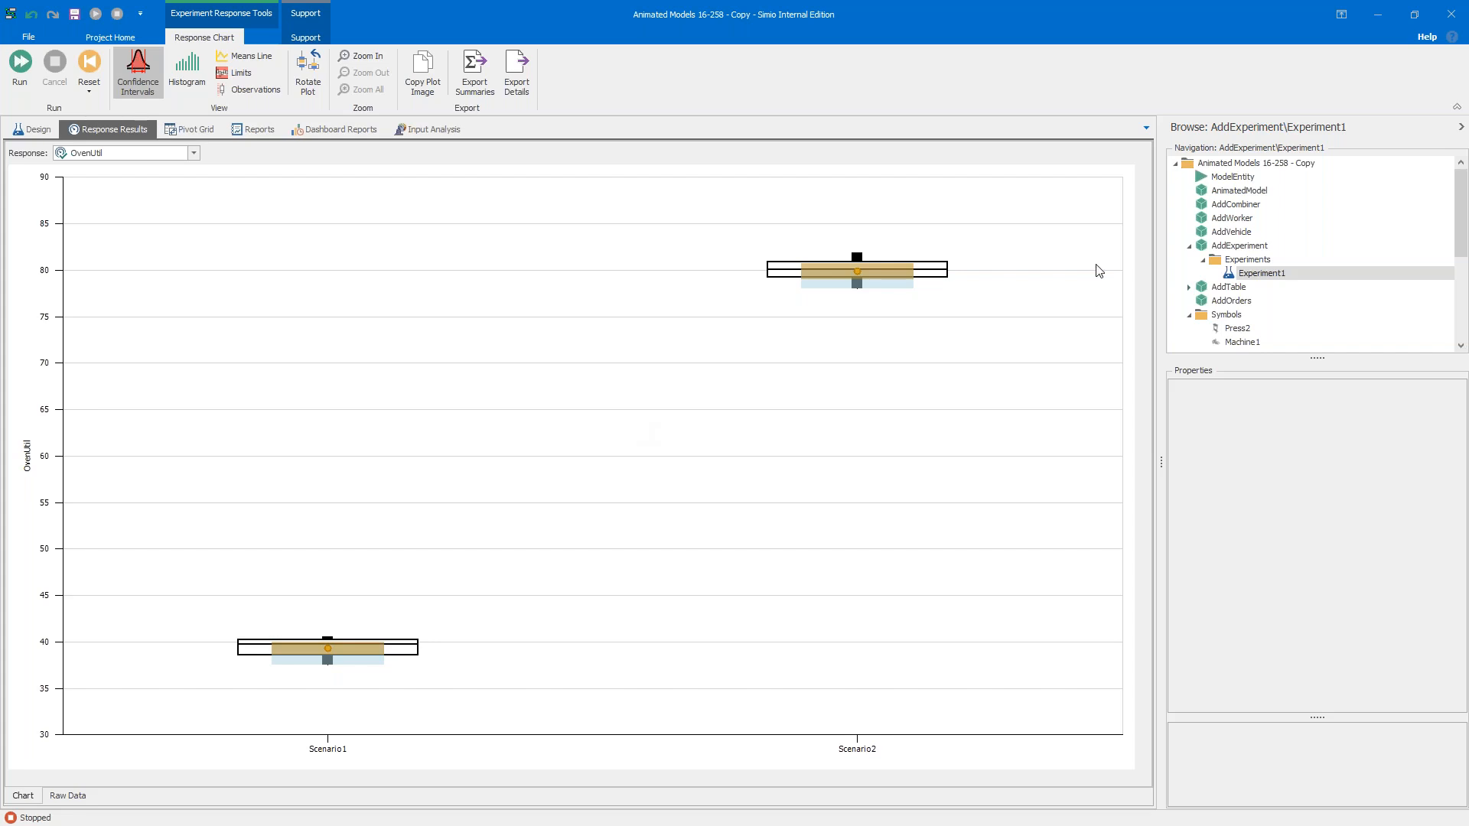
click(32, 129)
Step: Select the default entity in the AddExperiment model and browse the built-in symbol library through to the vehicle and truck symbols
click(1255, 249)
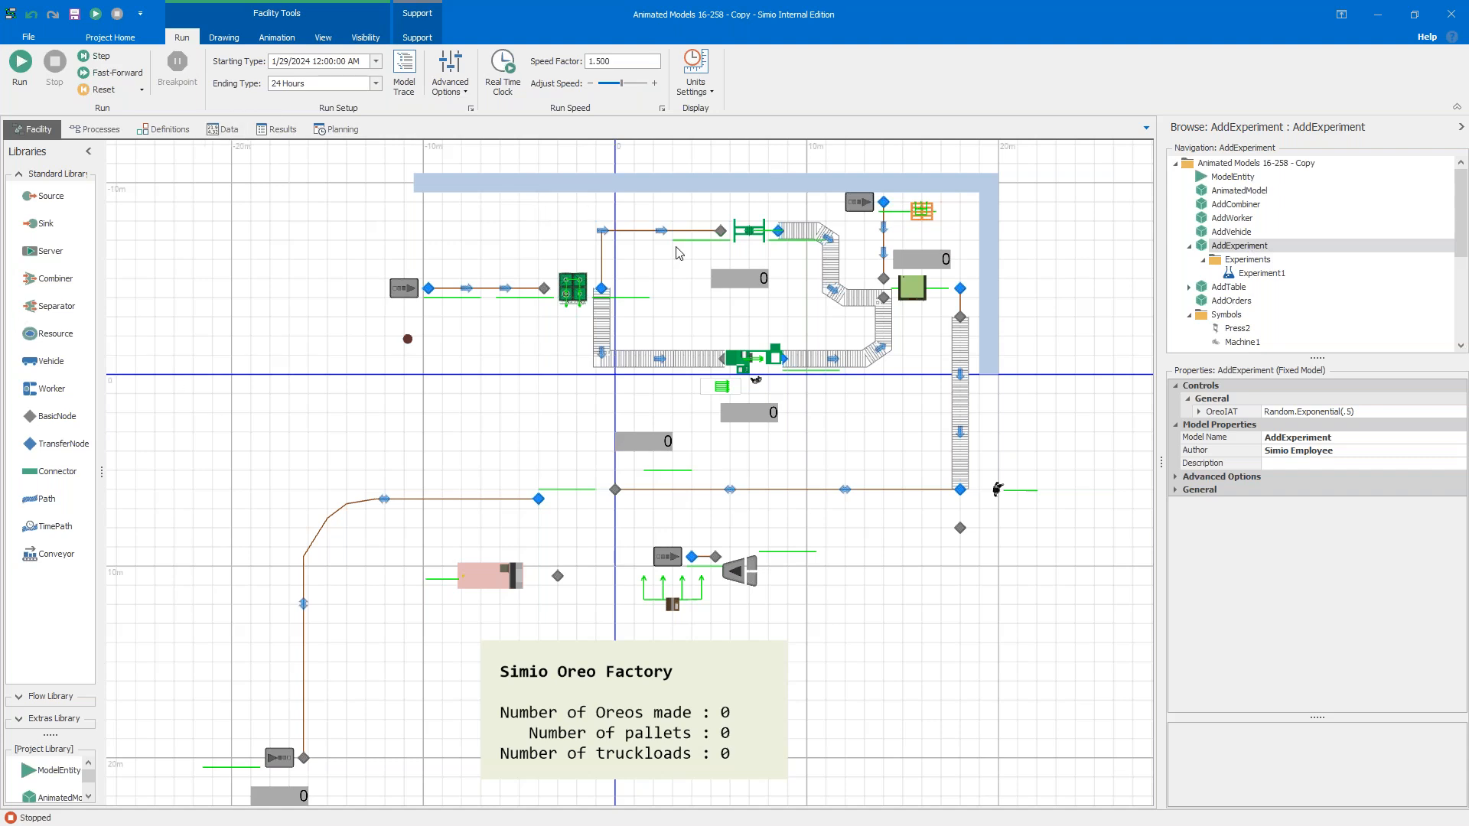
click(410, 340)
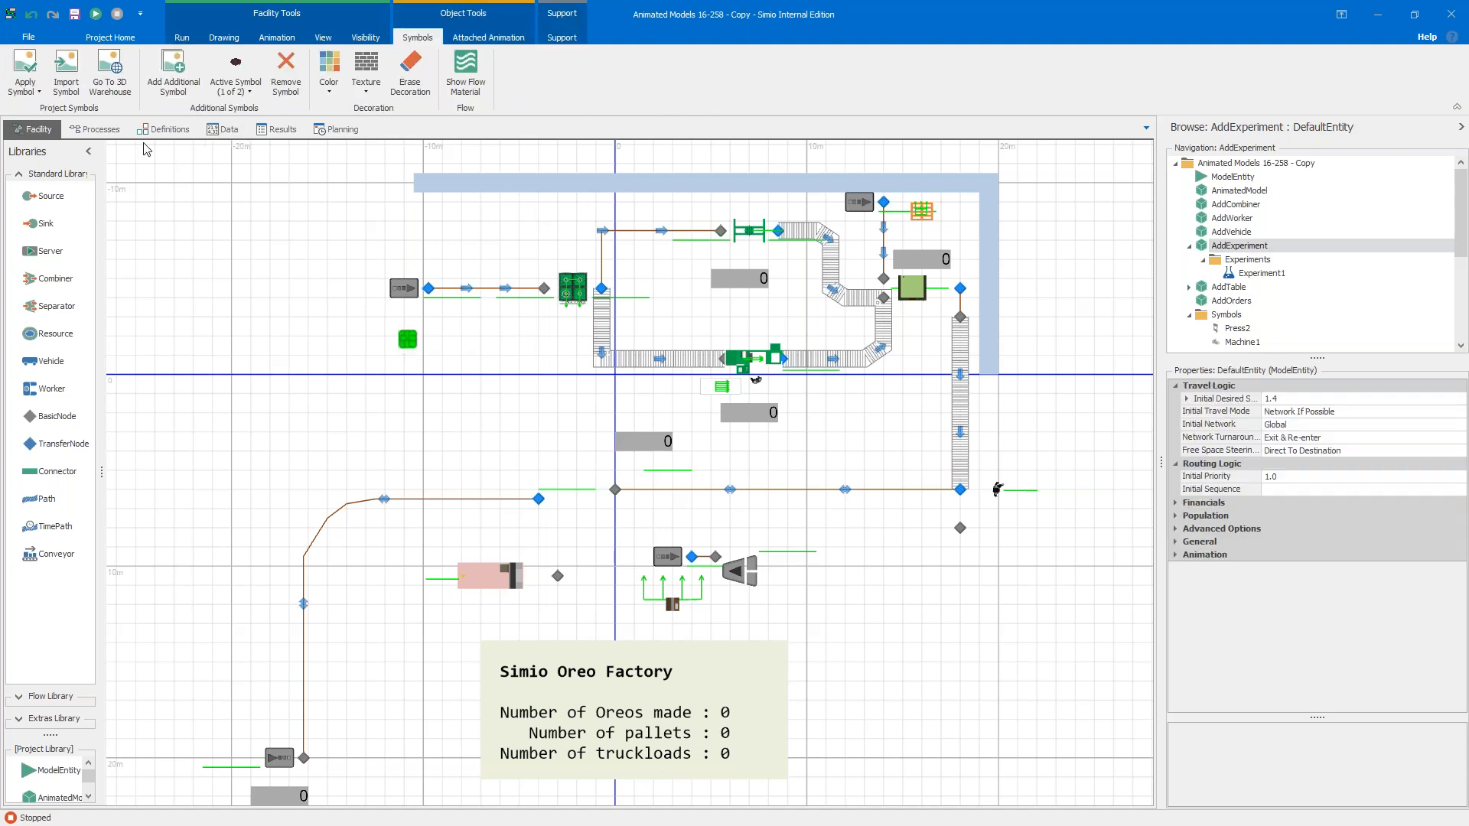
click(40, 92)
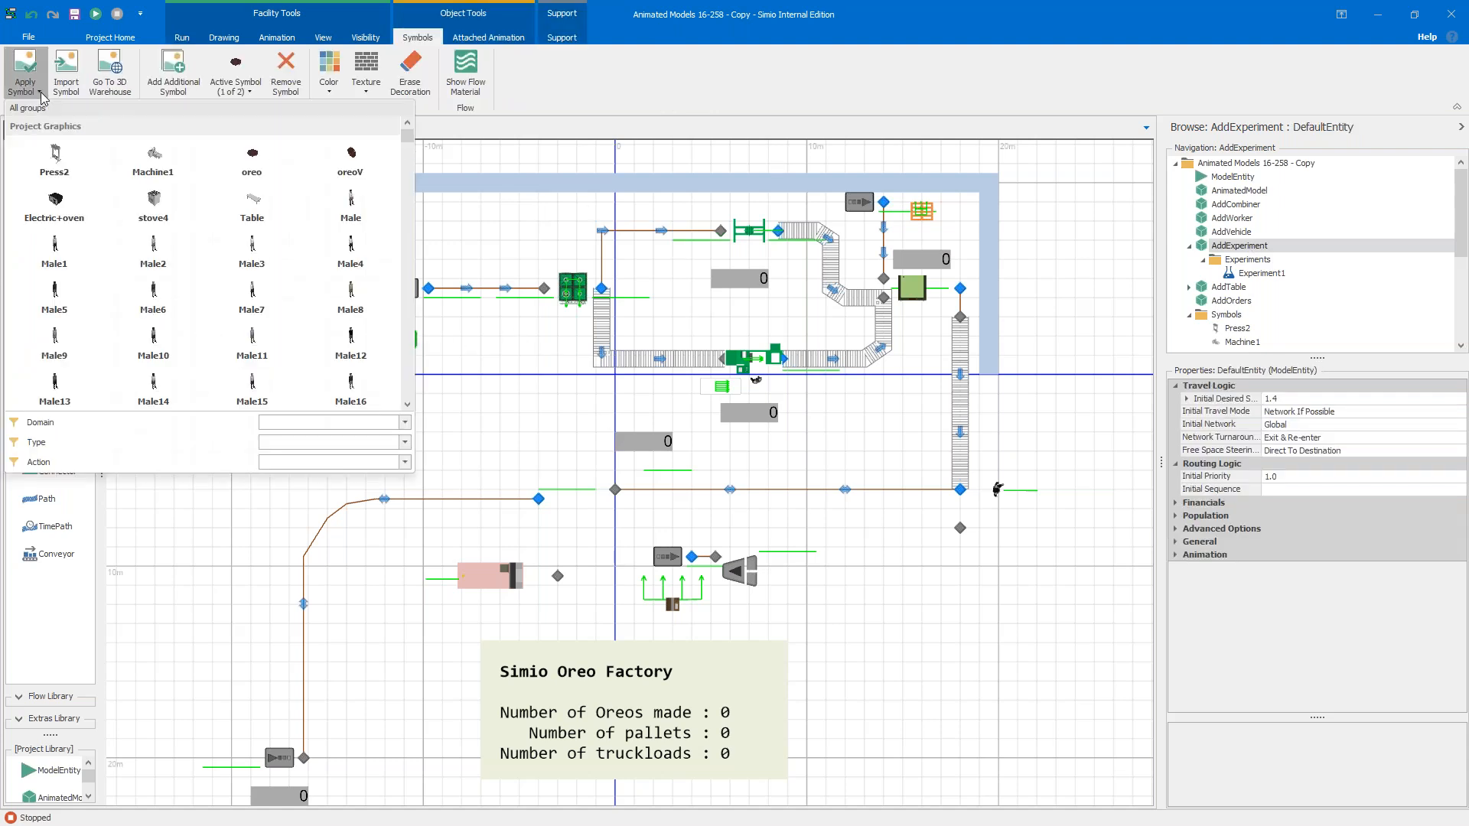
scroll(412, 144, down, 1)
drag(412, 144, 419, 396)
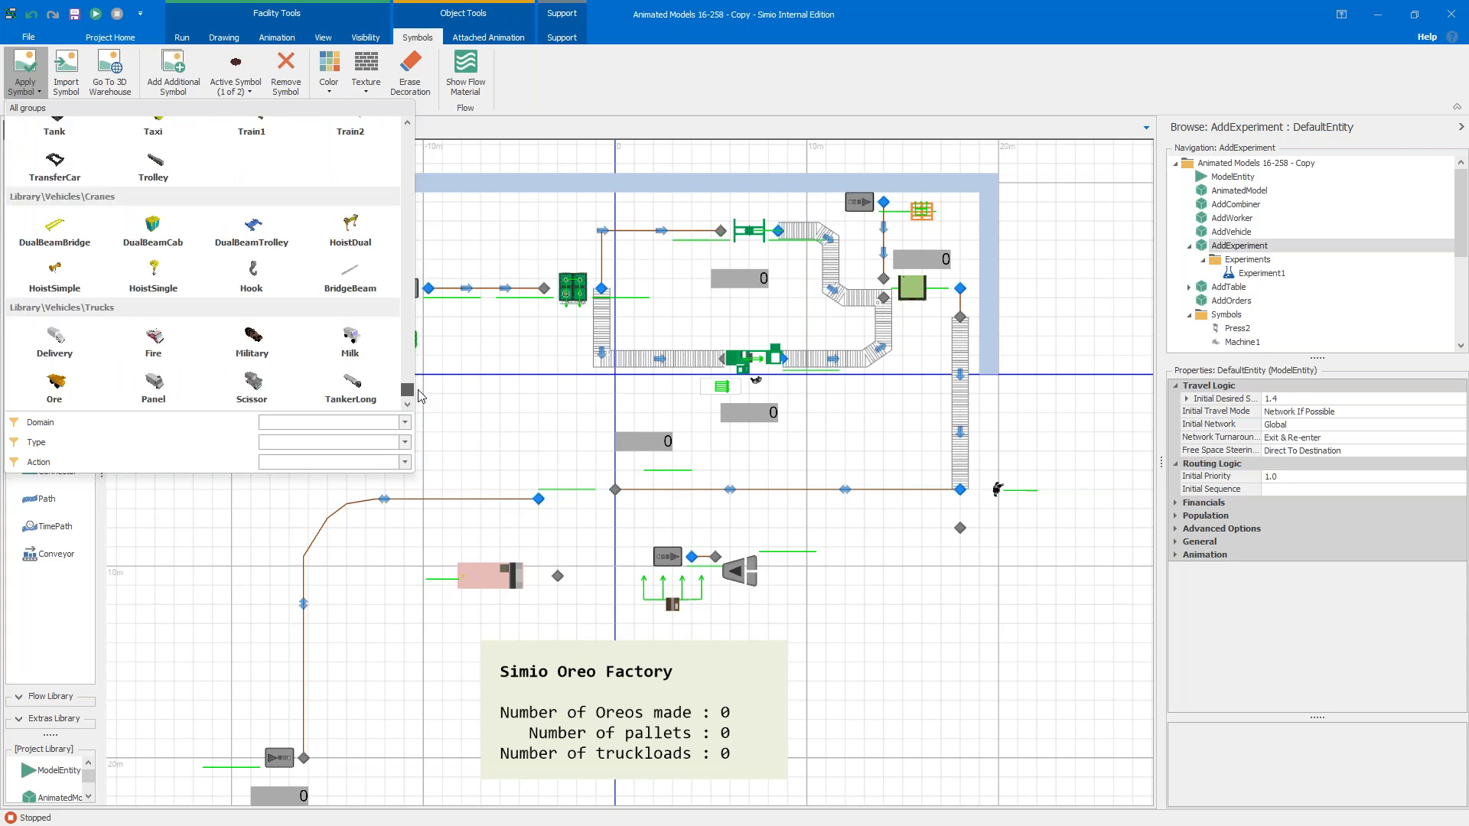
click(438, 411)
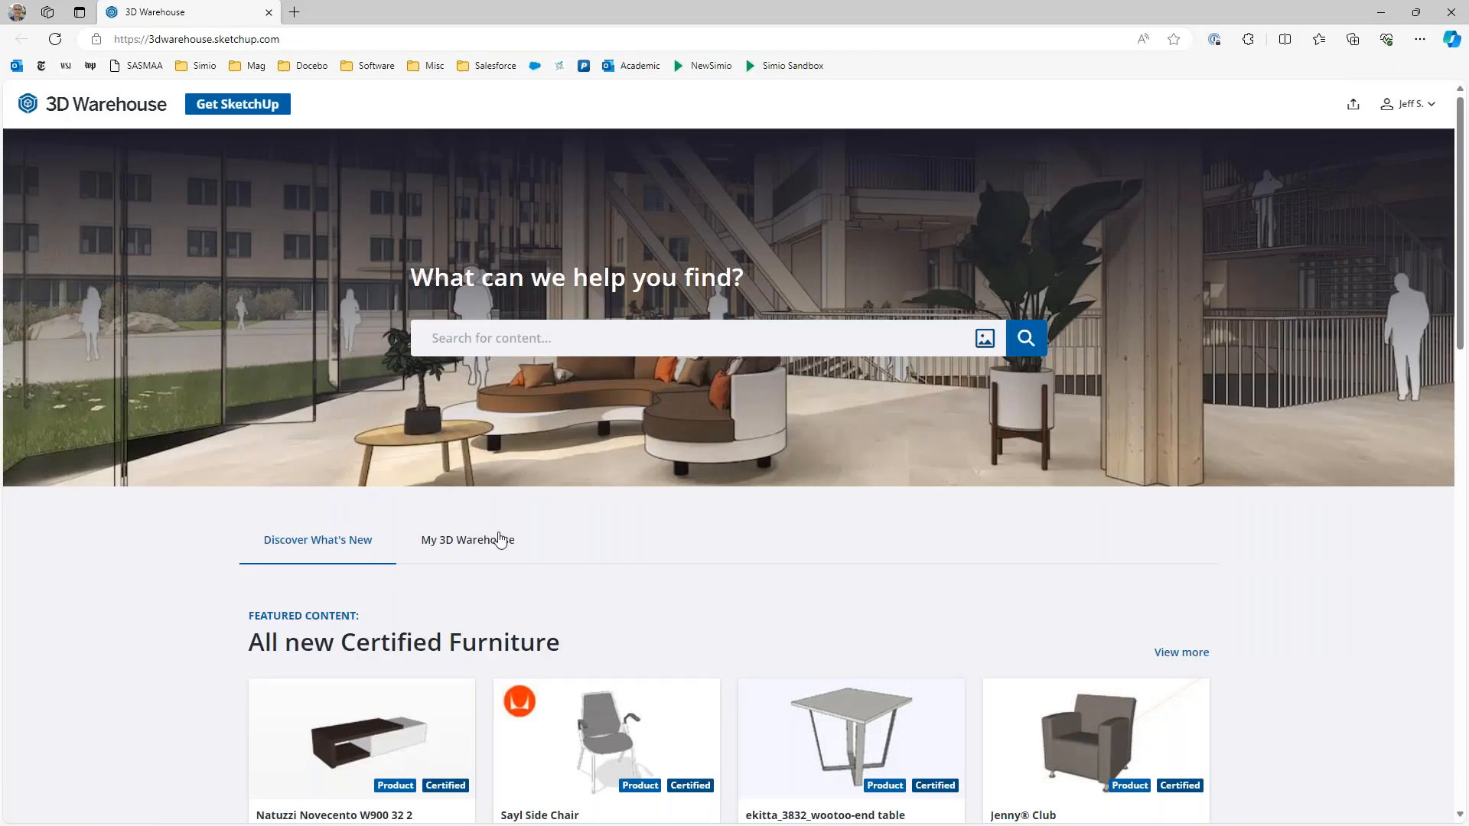
Step: Look over the My 3D Warehouse section of the 3D Warehouse website
click(500, 540)
scroll(570, 423, down, 5)
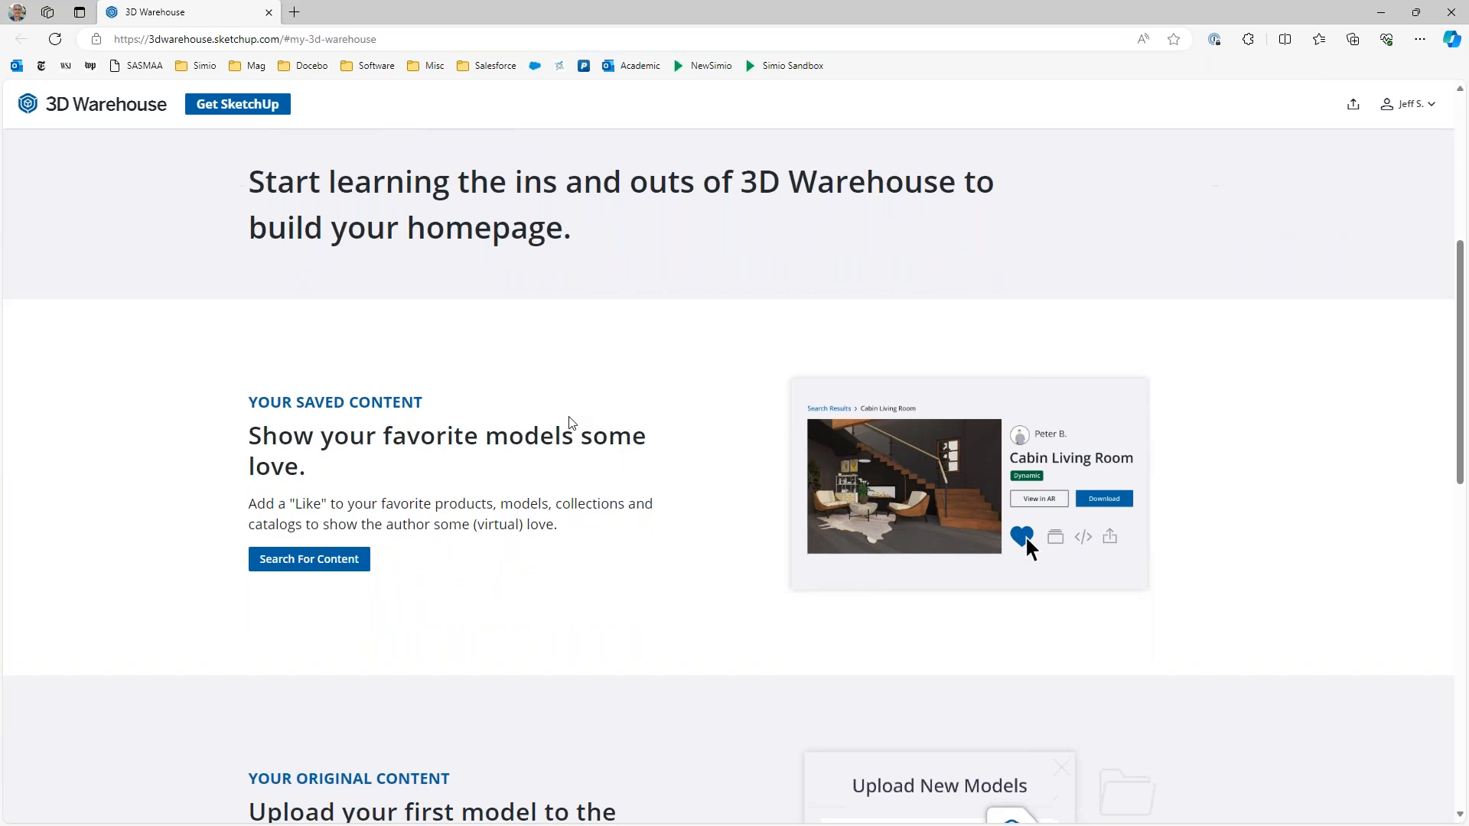
scroll(554, 453, up, 6)
scroll(554, 453, down, 6)
scroll(1028, 524, up, 6)
Step: Search 3D Warehouse for "airplane" and browse the results in the Models category
click(566, 342)
text(airplane)
key(Return)
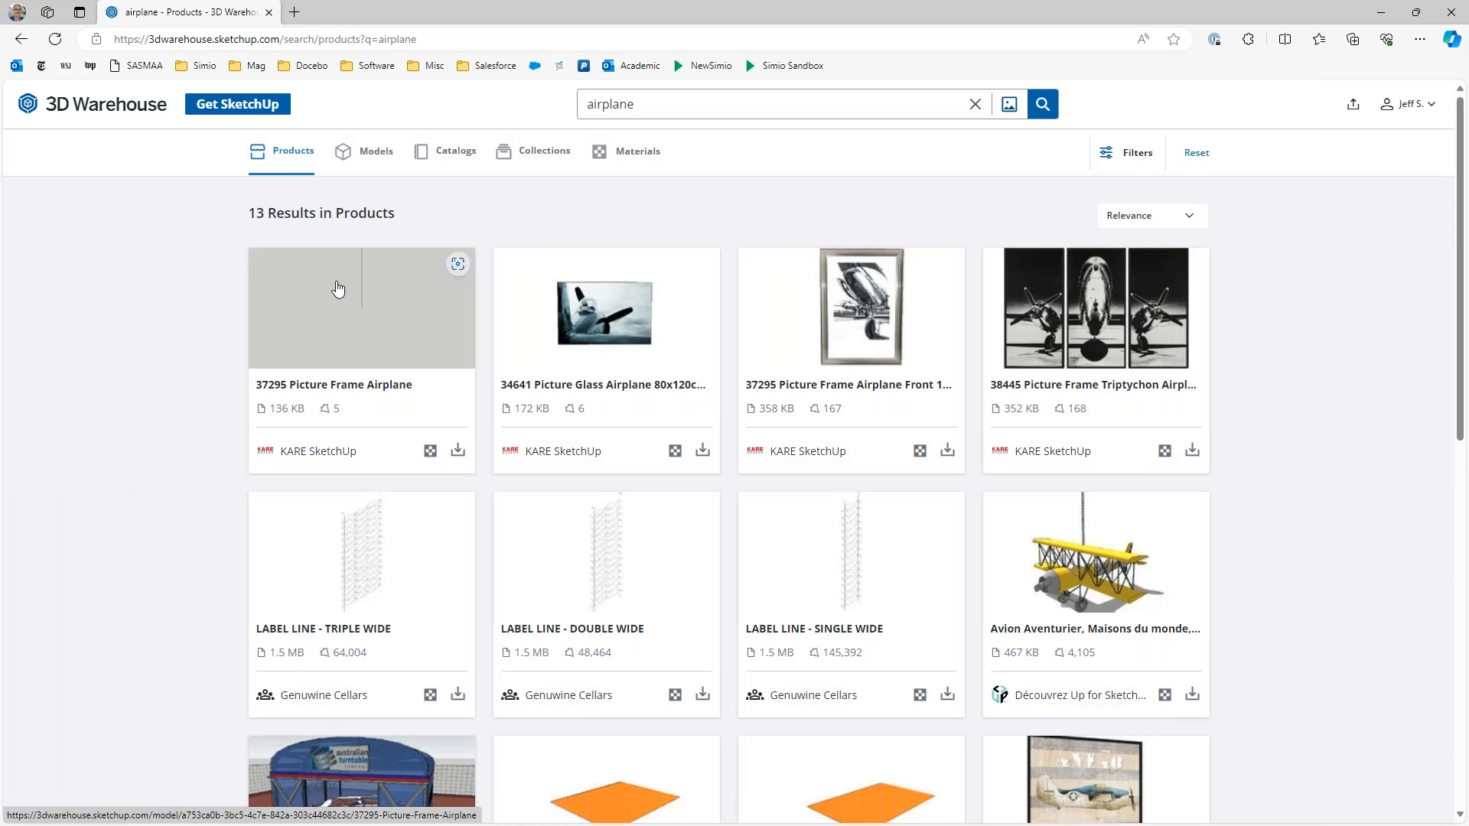
click(374, 153)
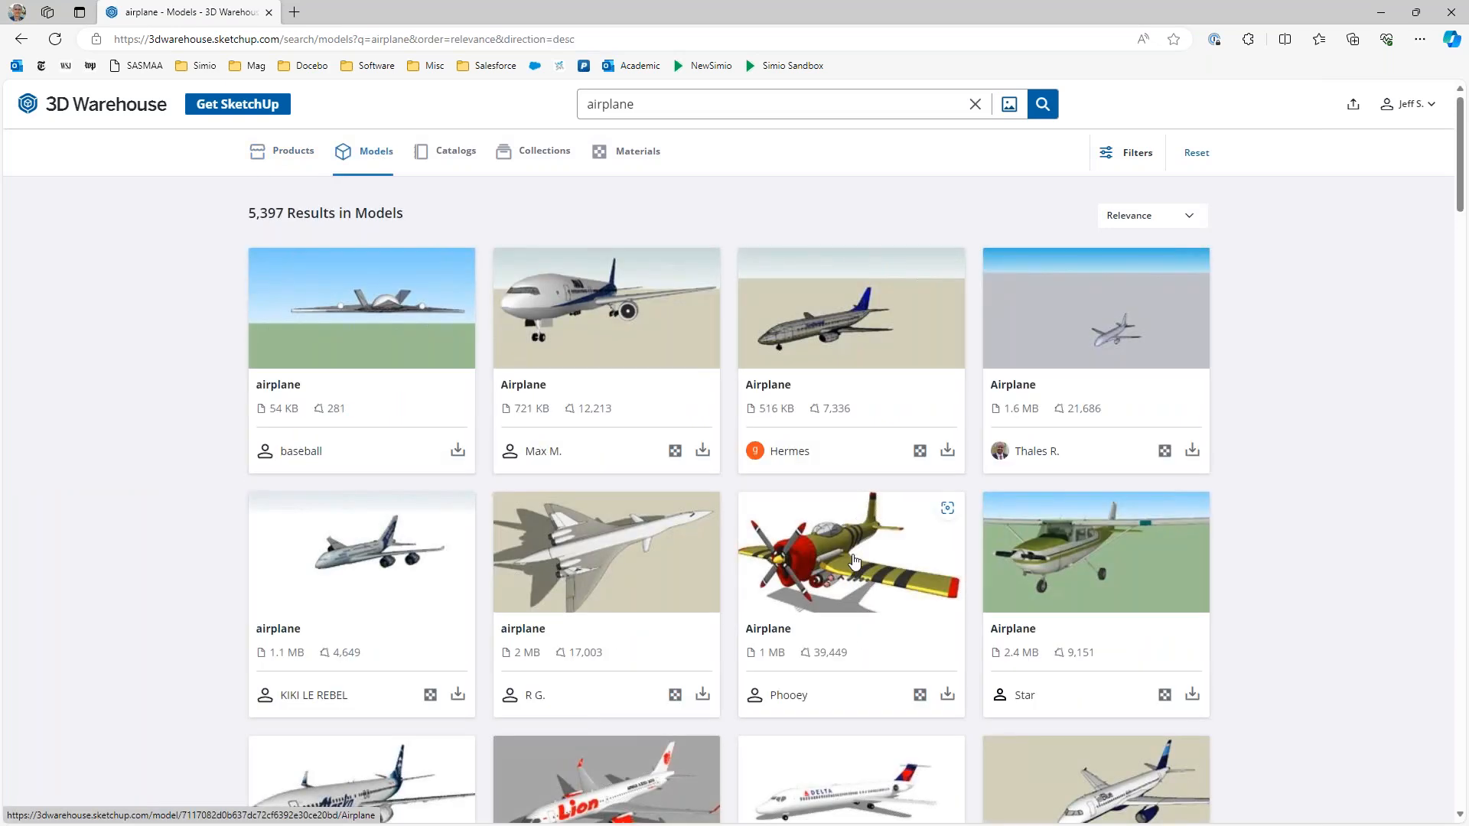
scroll(854, 561, down, 4)
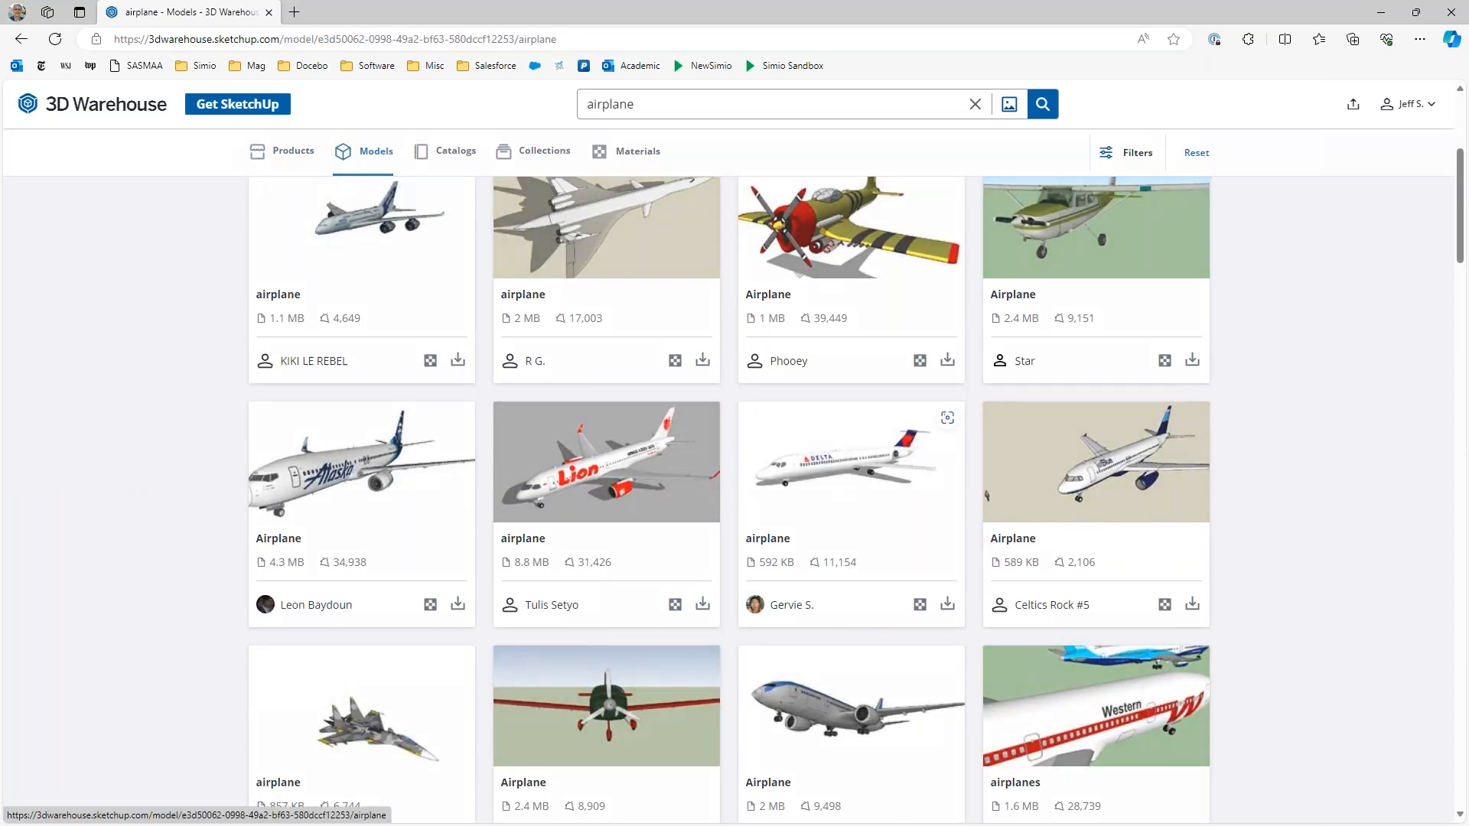
Step: Open the page of the Delta airplane model and show the file formats offered for download
click(829, 548)
click(570, 337)
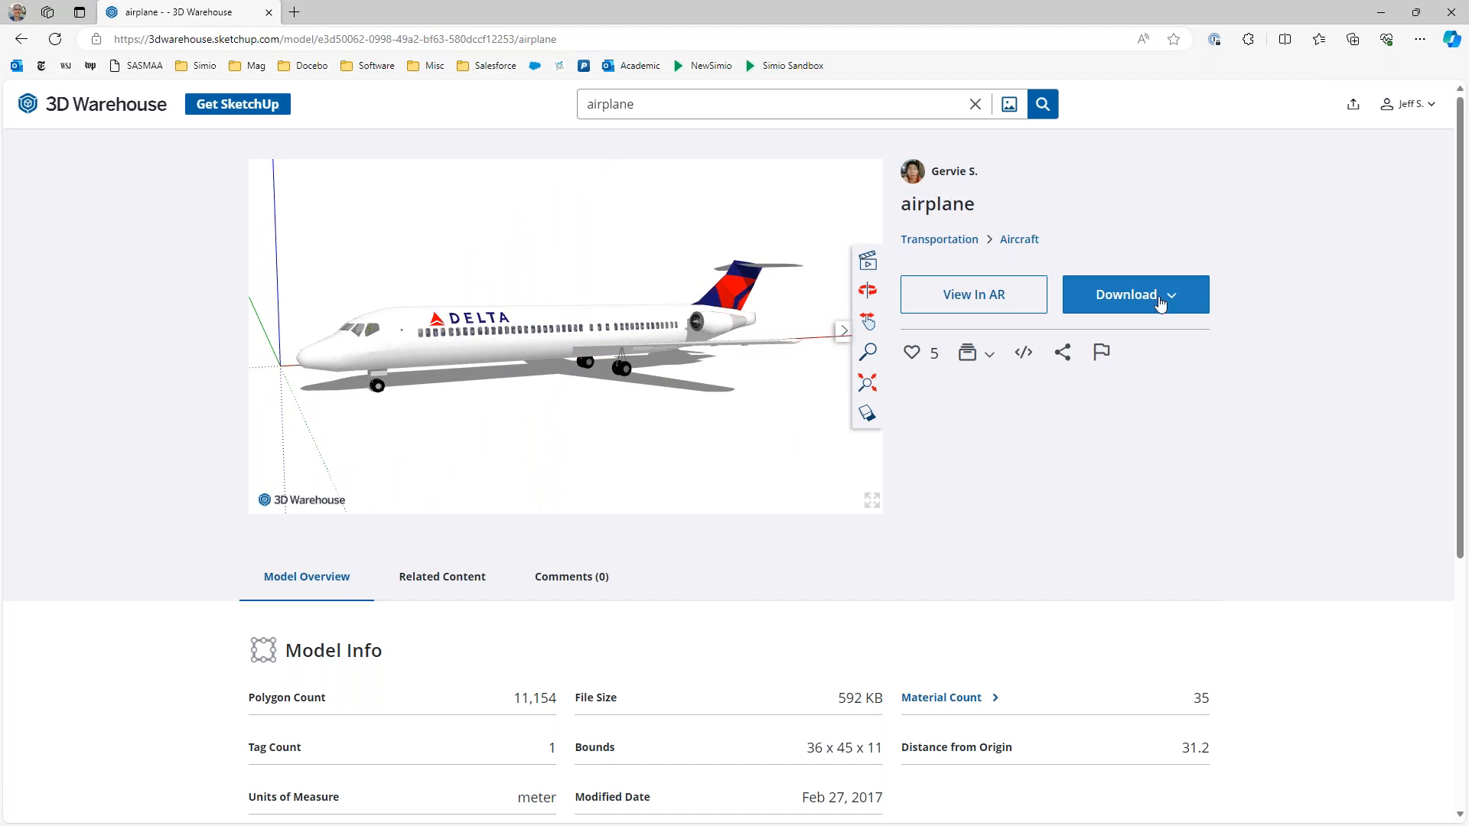
click(1161, 304)
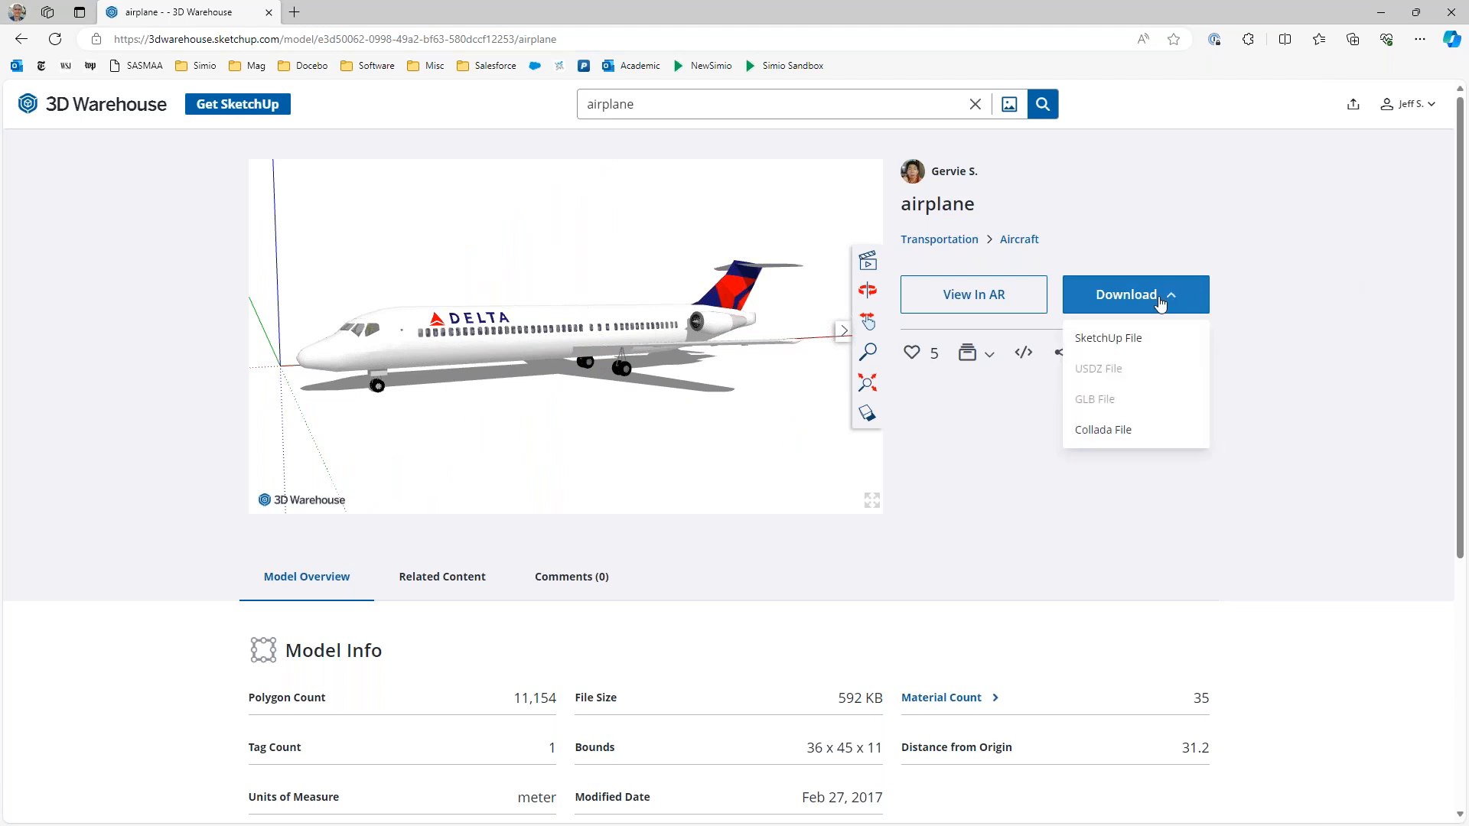